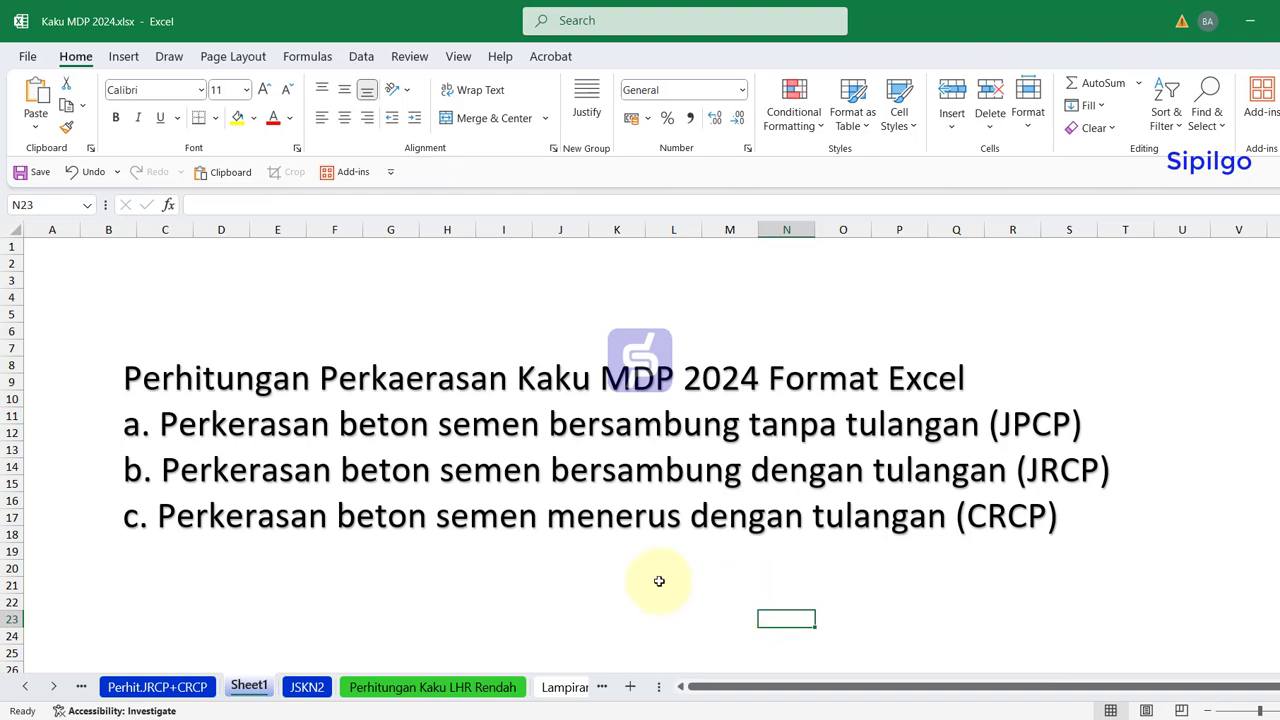
# - Finish correcting the heading to 'Perhitungan Perkerasan Kaku MDP 2024 Format Excel' and deselect it
pyautogui.click(505, 588)
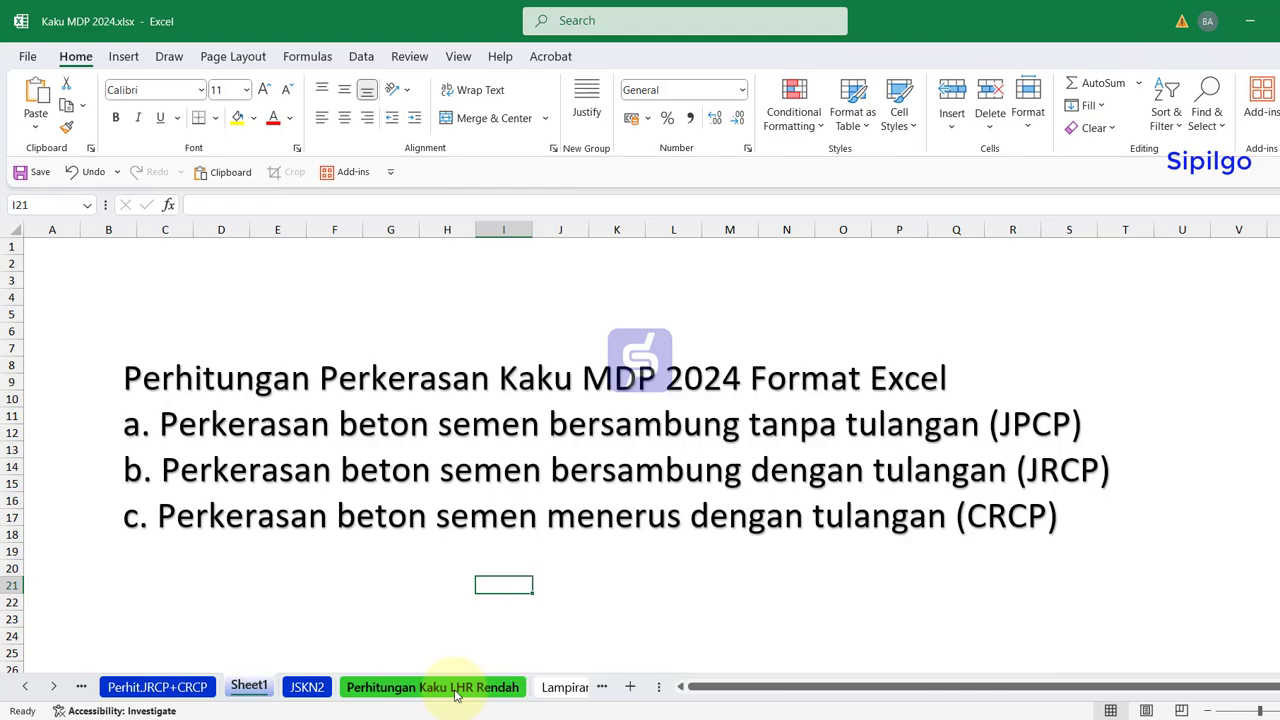
# - Go to the Perhitungan Kaku LHR Rendah sheet and inspect province number E9 and its F9 lookup
pyautogui.click(457, 688)
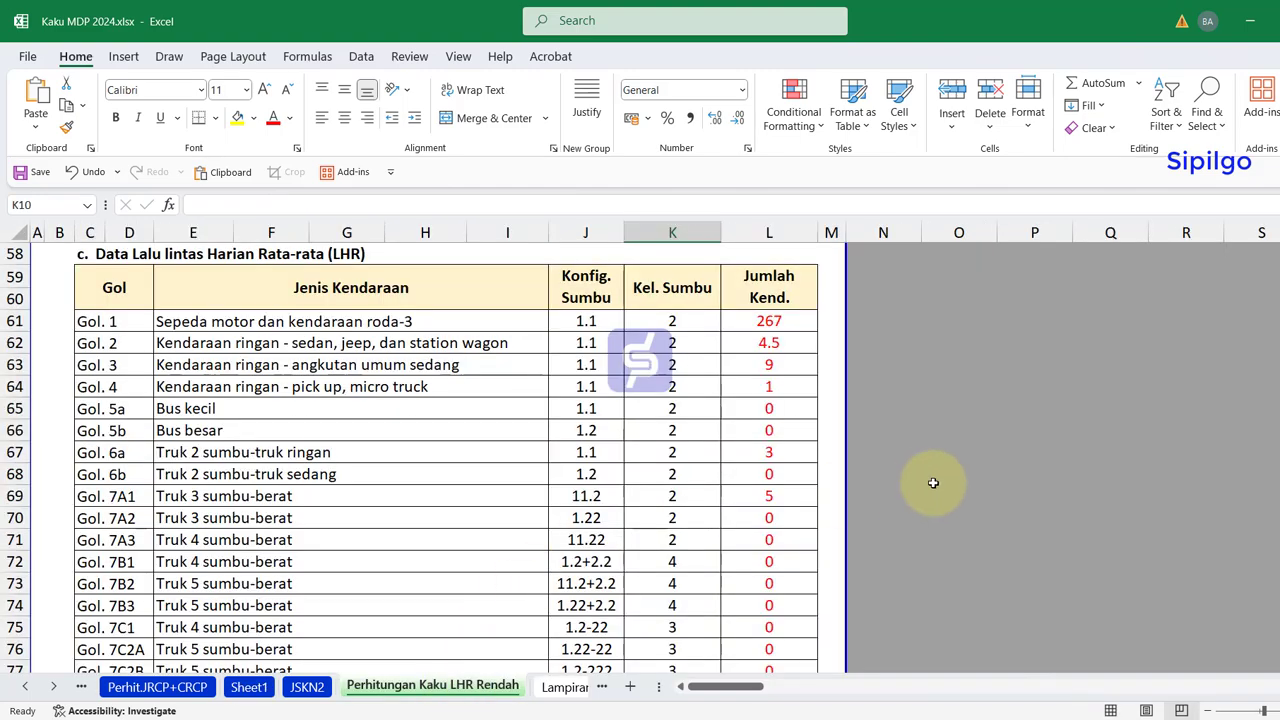
pyautogui.scroll(8, 1041, 495)
pyautogui.scroll(11, 1023, 400)
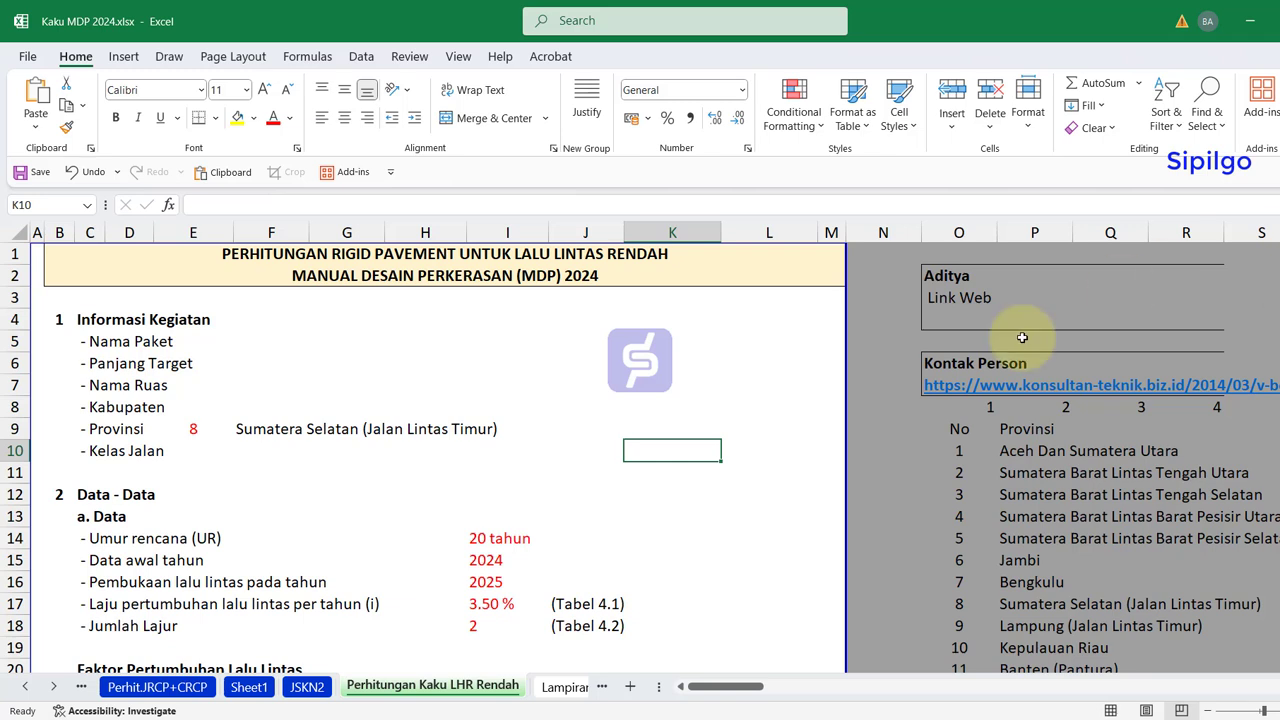
pyautogui.click(430, 377)
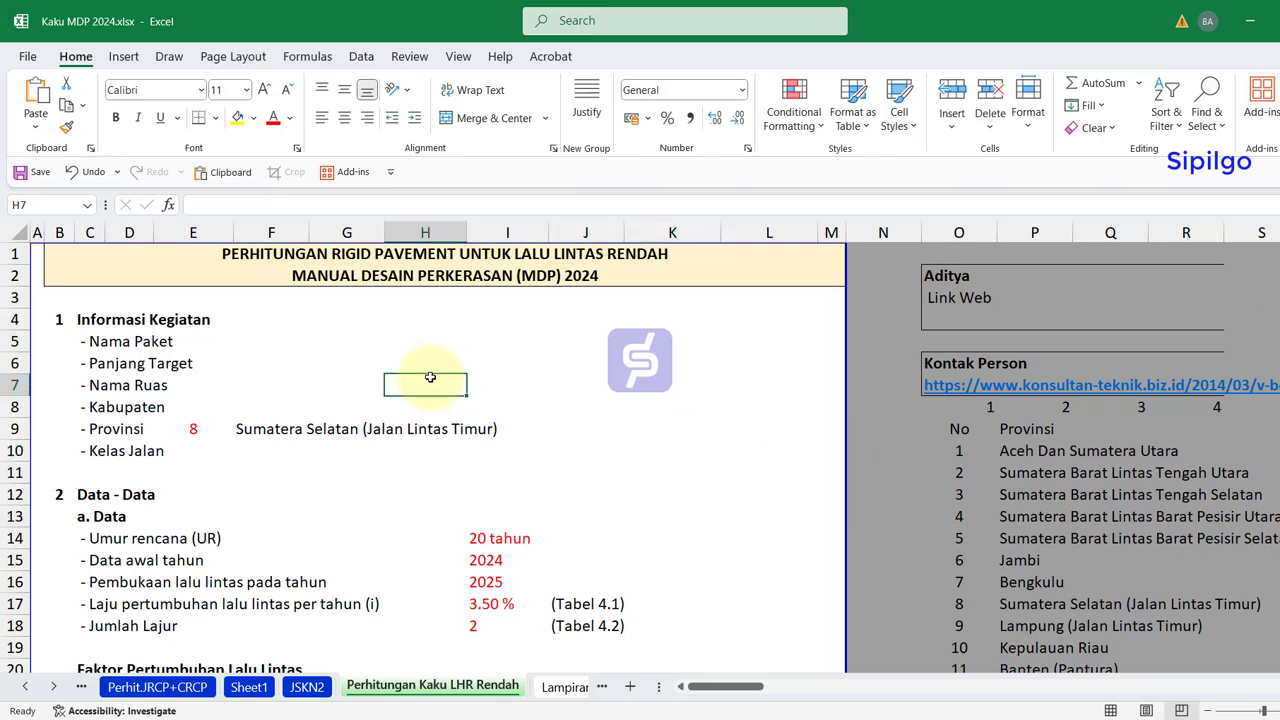
pyautogui.click(566, 387)
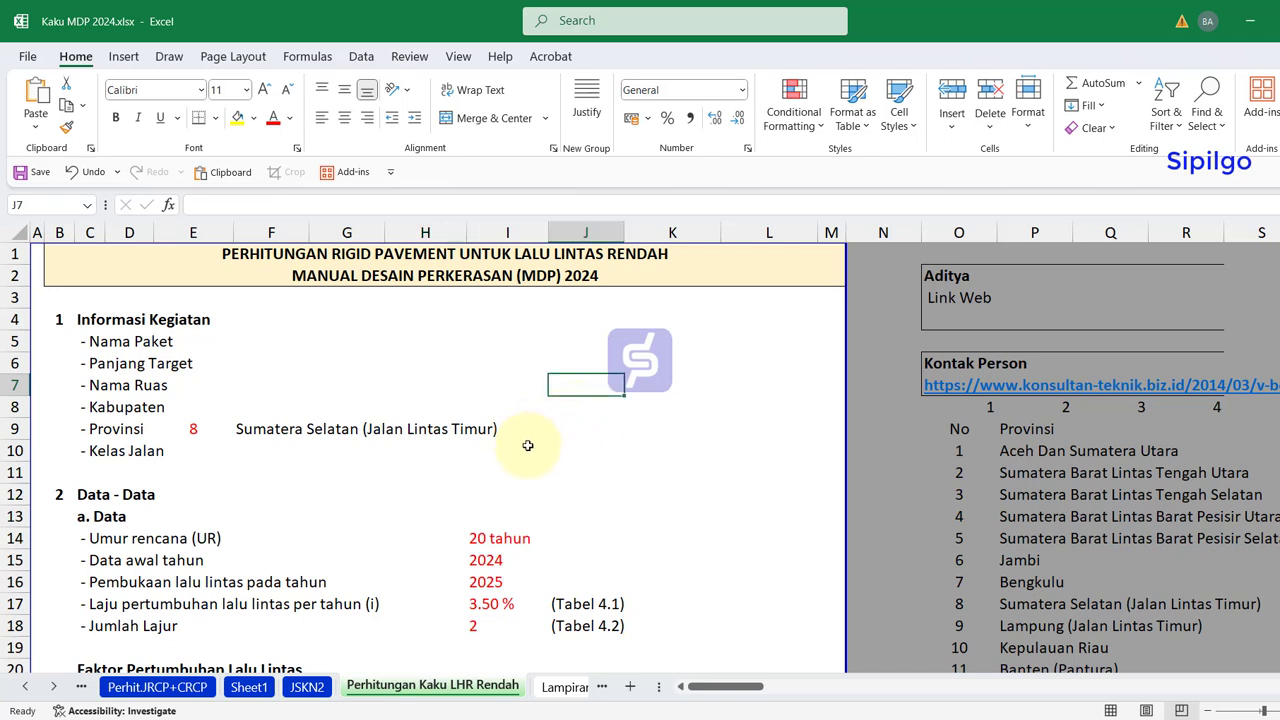
pyautogui.click(199, 430)
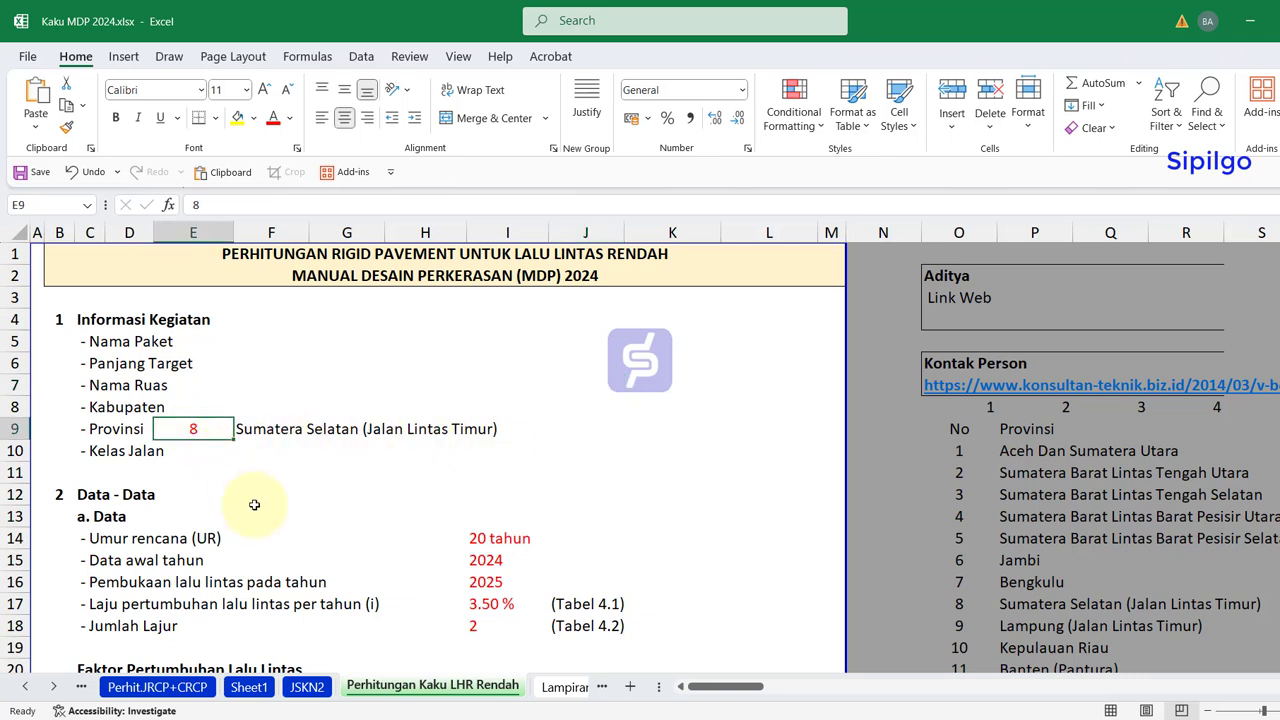
pyautogui.click(251, 431)
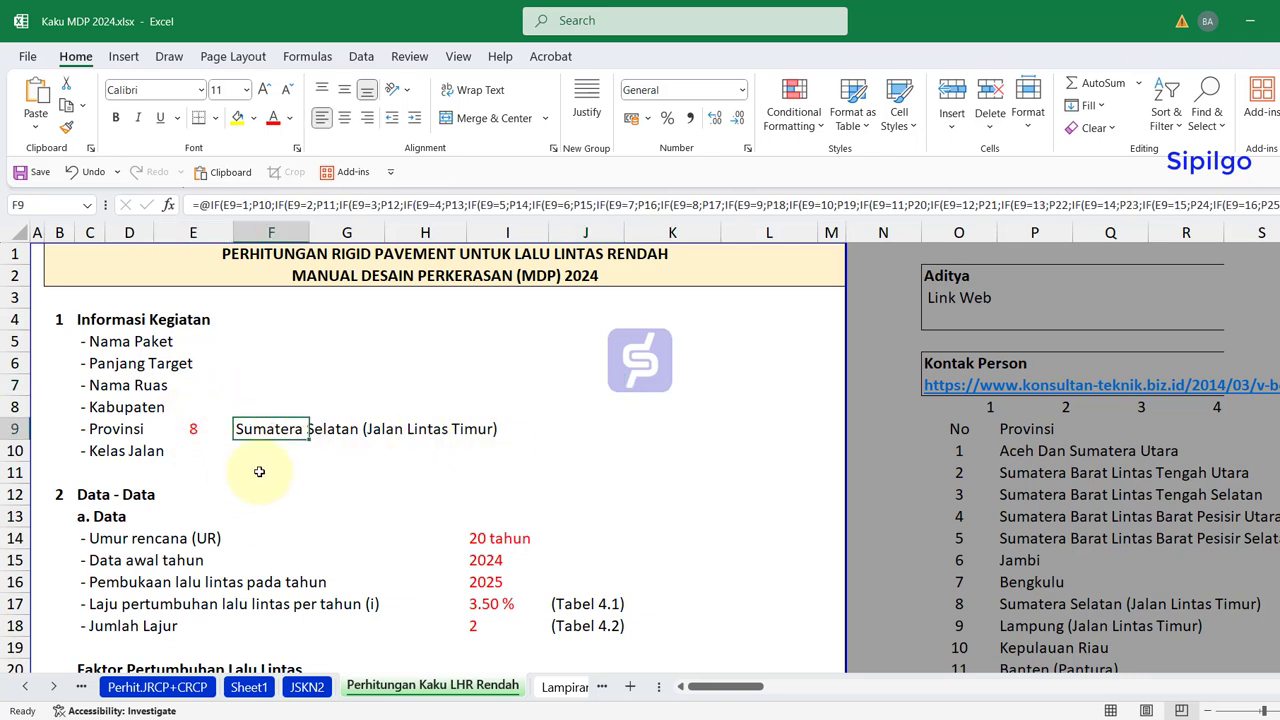
# - Try province numbers 3 and 1 in E9 and check the name F9 returns
pyautogui.click(199, 430)
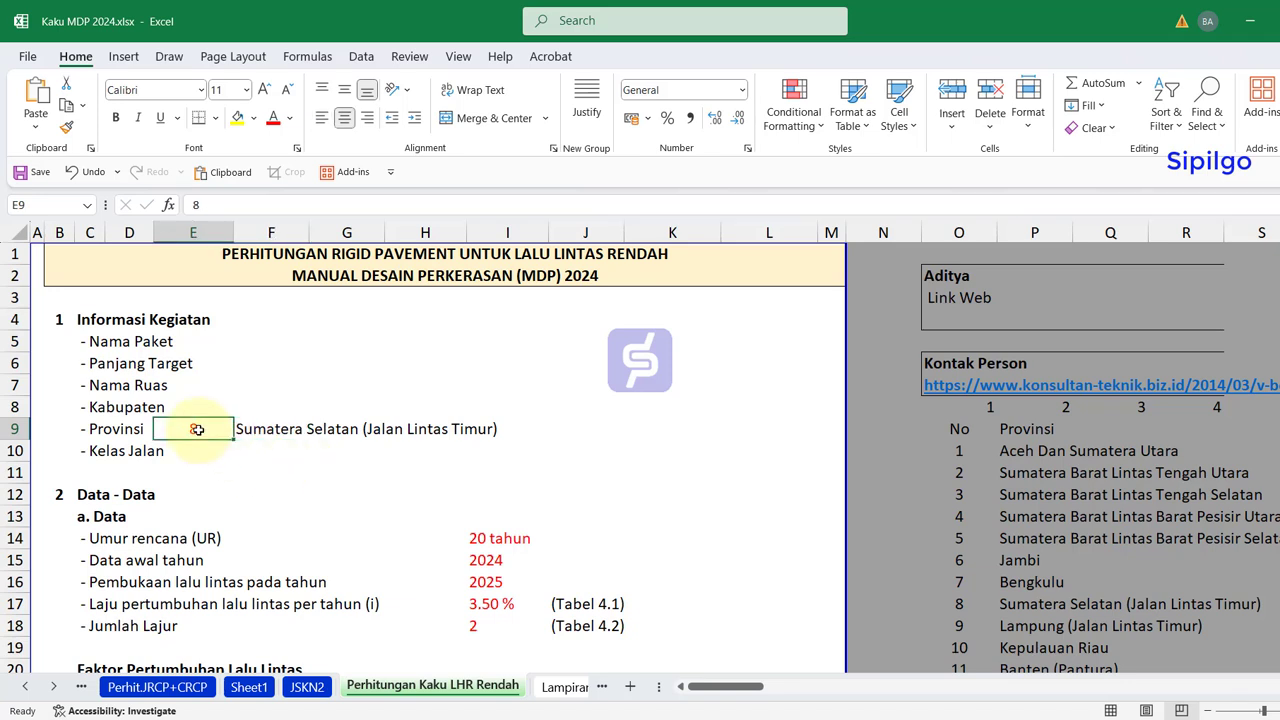
pyautogui.write('3')
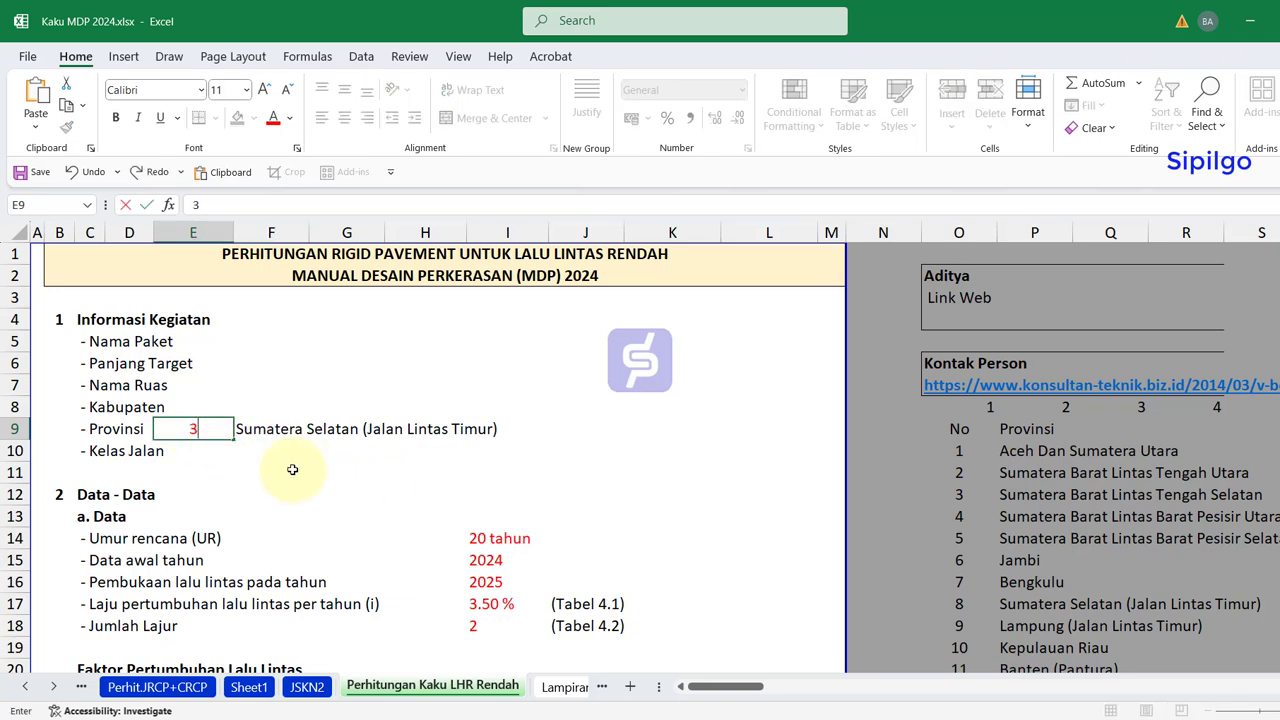
pyautogui.click(280, 472)
pyautogui.click(252, 431)
pyautogui.click(197, 431)
pyautogui.write('1')
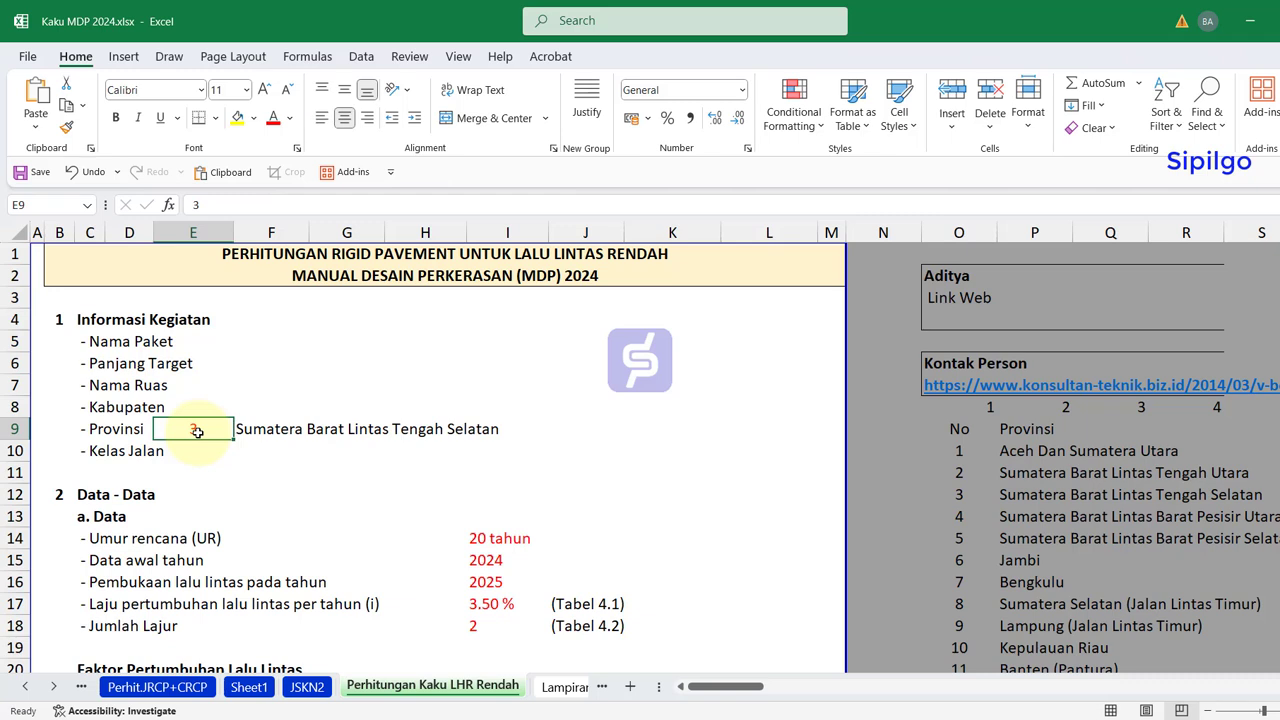
pyautogui.click(257, 494)
# - Enter province number 10 in E9 so F9 shows Kepulauan Riau
pyautogui.click(196, 433)
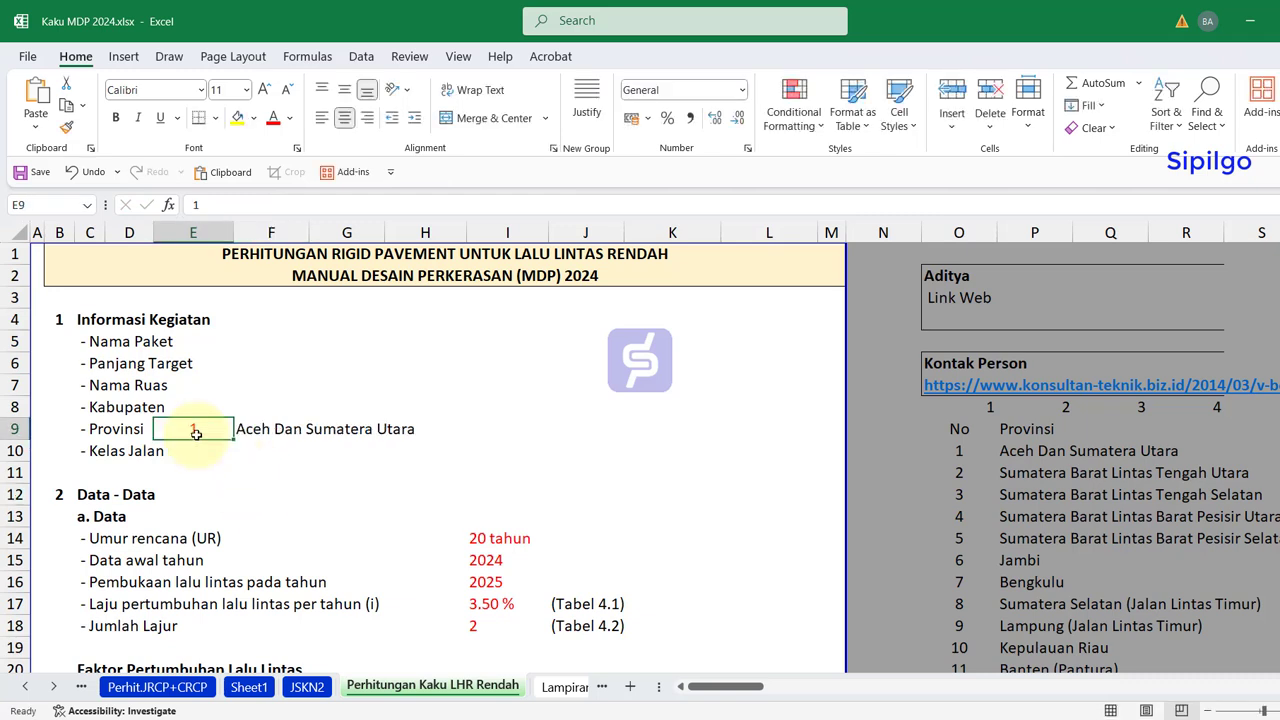
pyautogui.write('0')
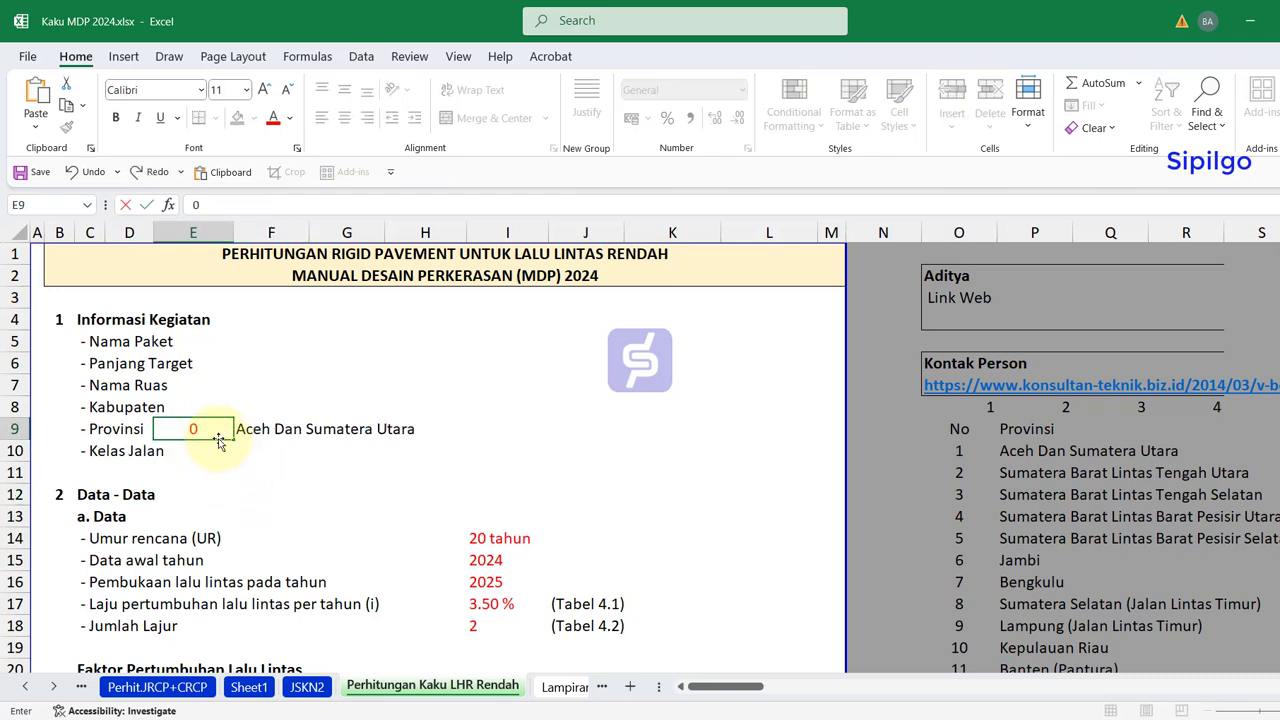
pyautogui.write('1')
pyautogui.press('Return')
pyautogui.click(195, 430)
pyautogui.click(972, 627)
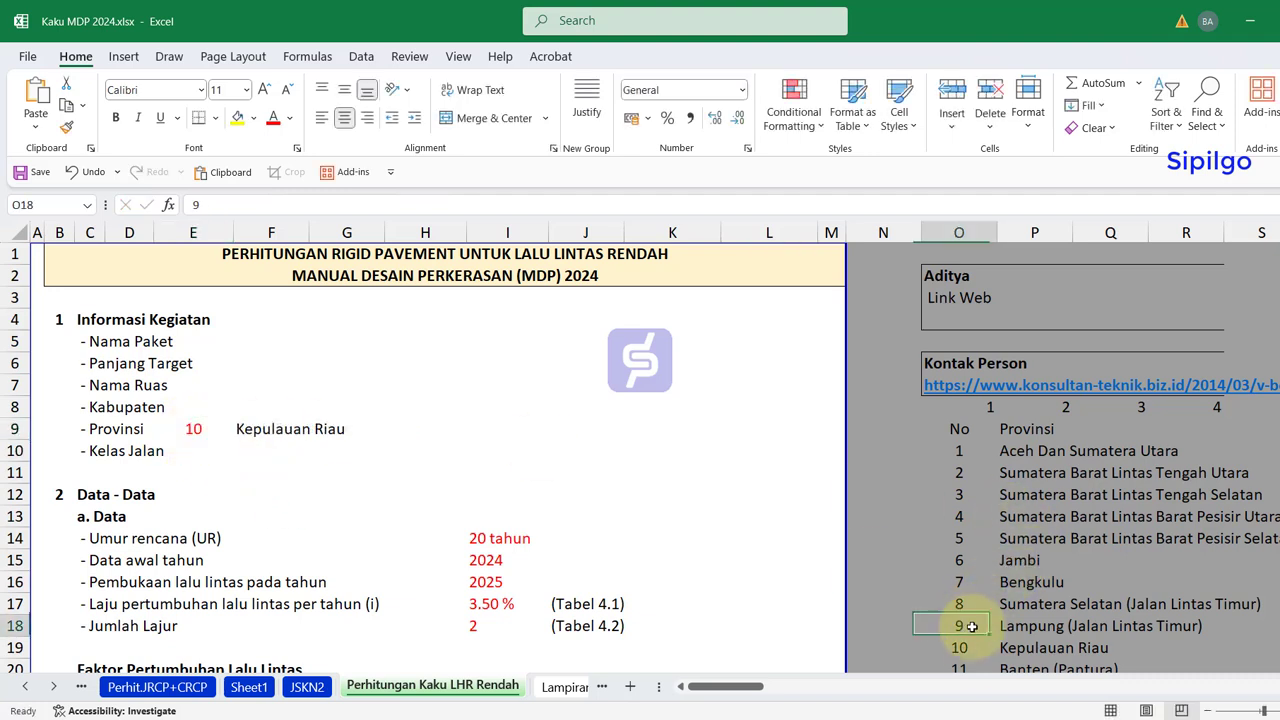
pyautogui.click(343, 470)
pyautogui.scroll(-2, 420, 466)
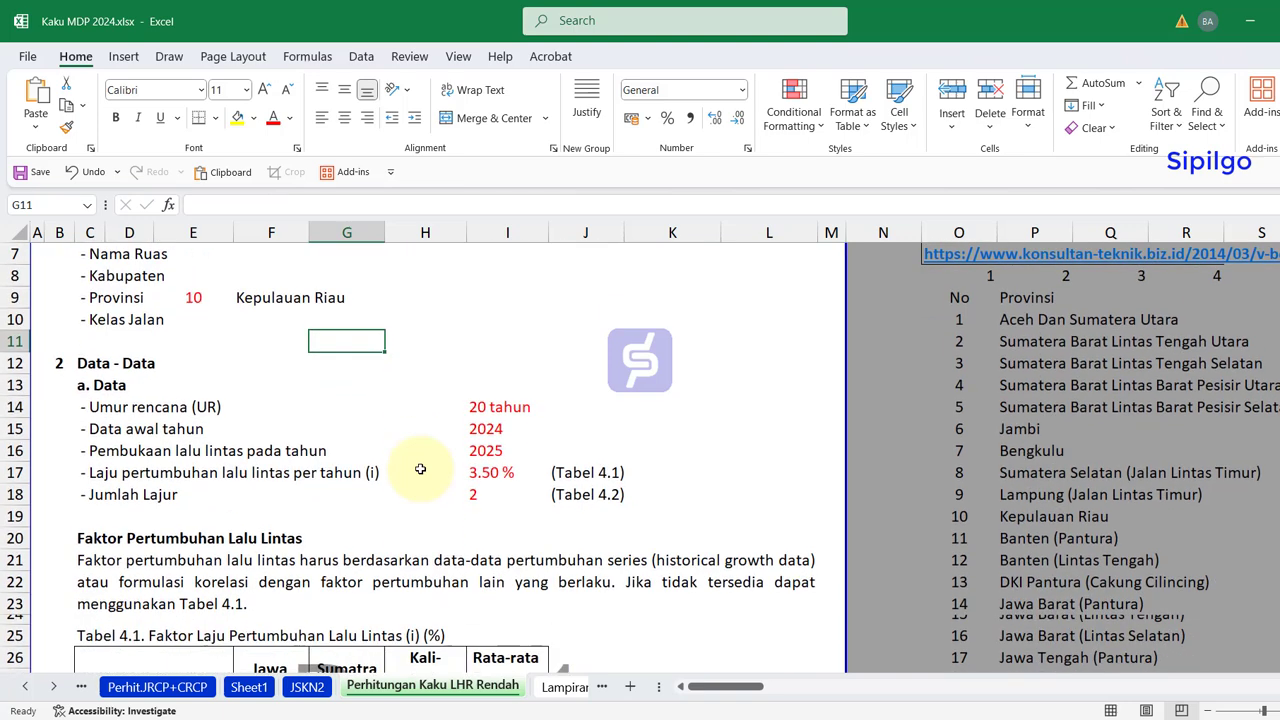
pyautogui.scroll(-1, 460, 495)
pyautogui.click(112, 322)
pyautogui.click(128, 341)
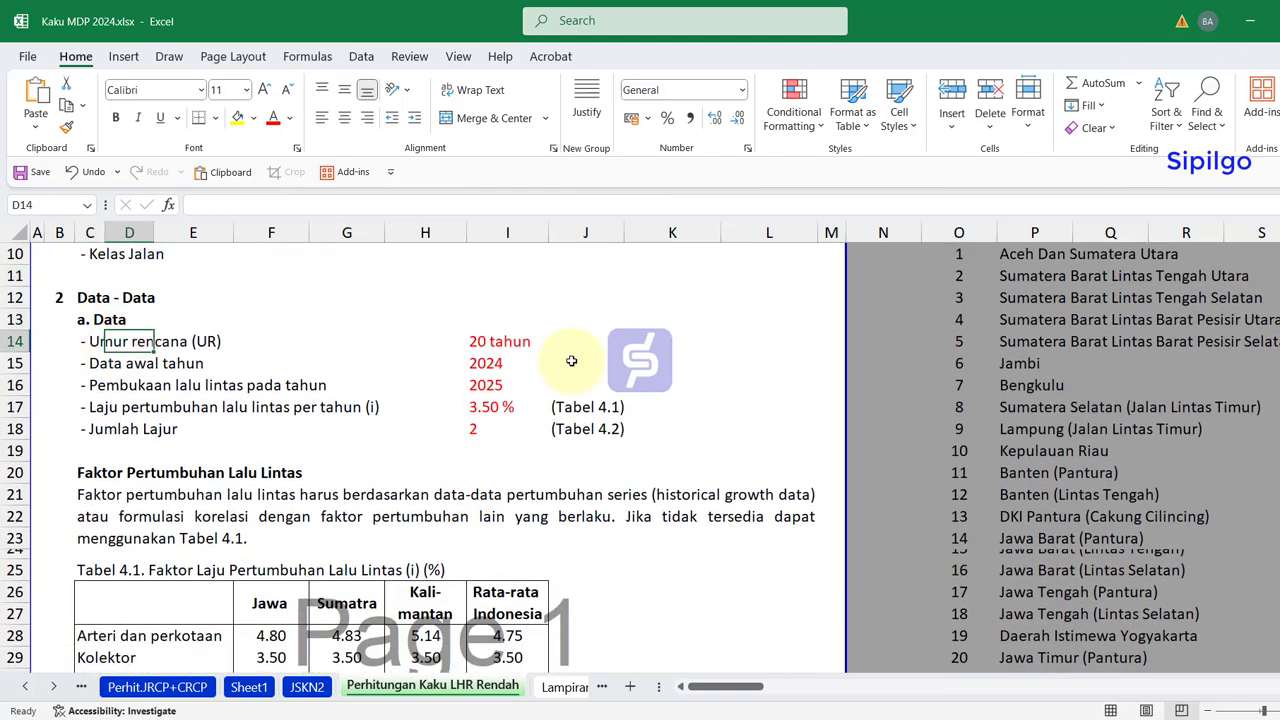
pyautogui.click(502, 344)
pyautogui.click(315, 316)
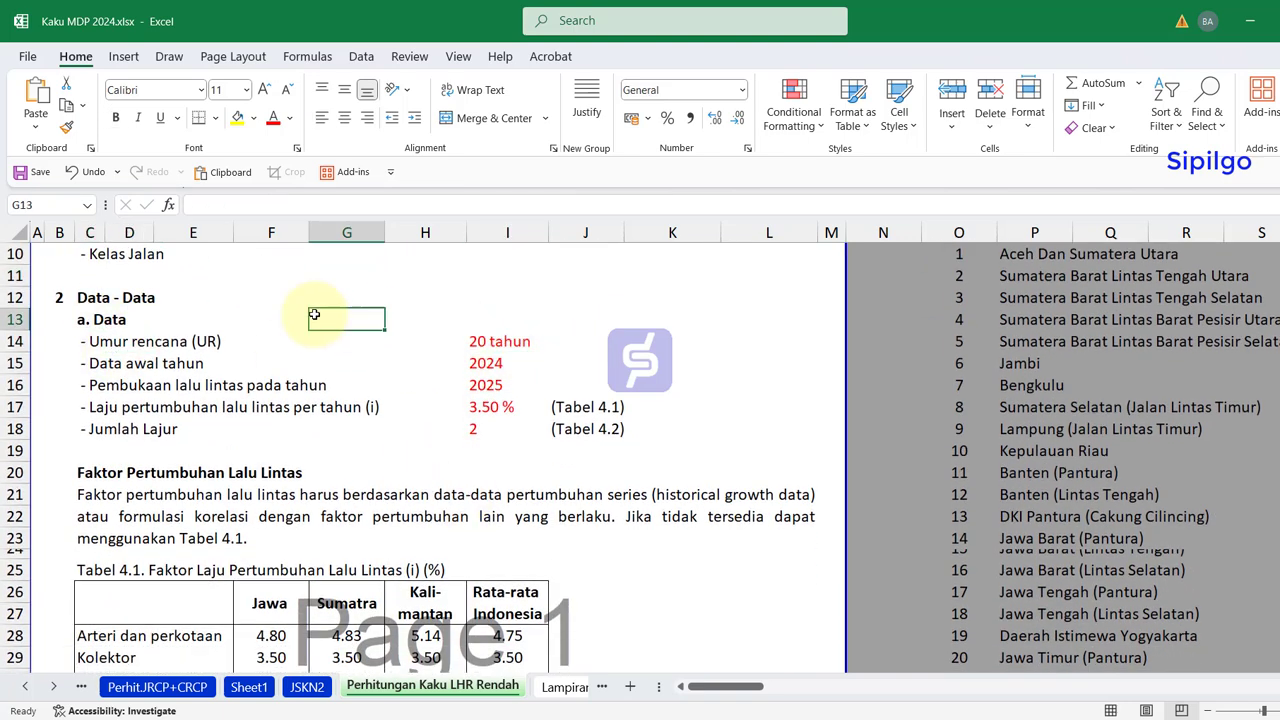
pyautogui.click(112, 364)
pyautogui.click(488, 364)
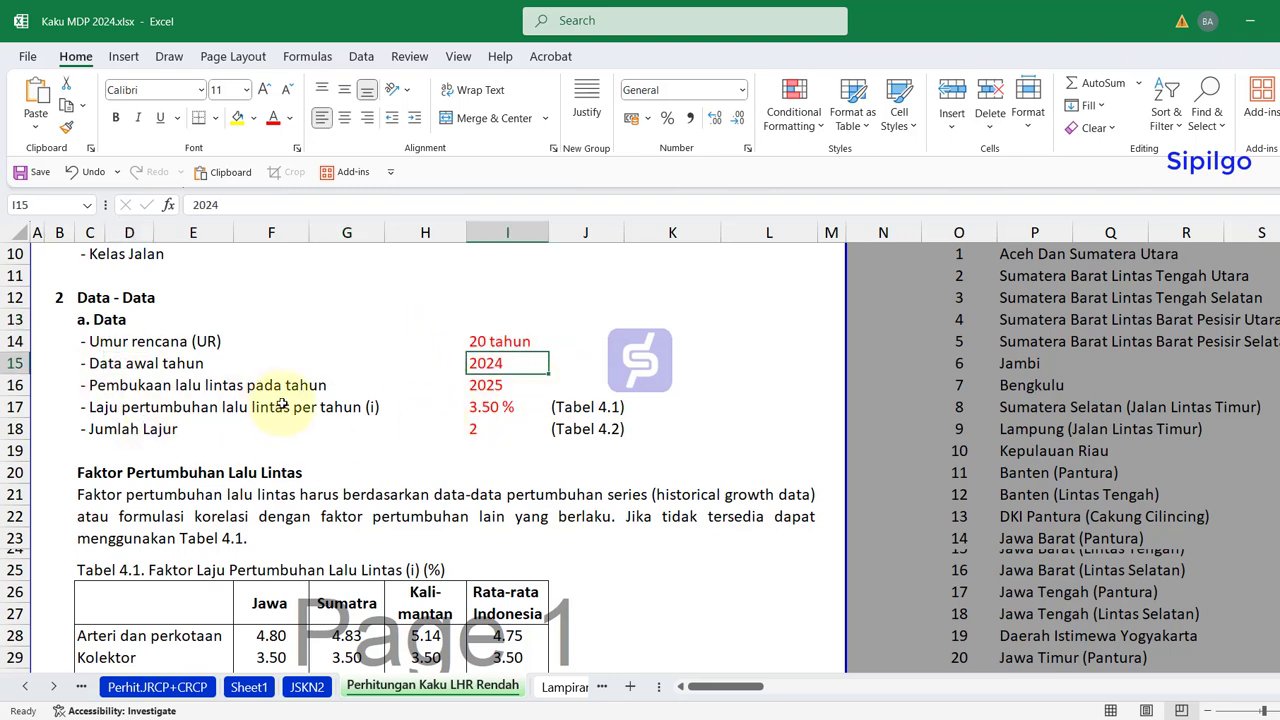
pyautogui.click(508, 387)
pyautogui.click(486, 408)
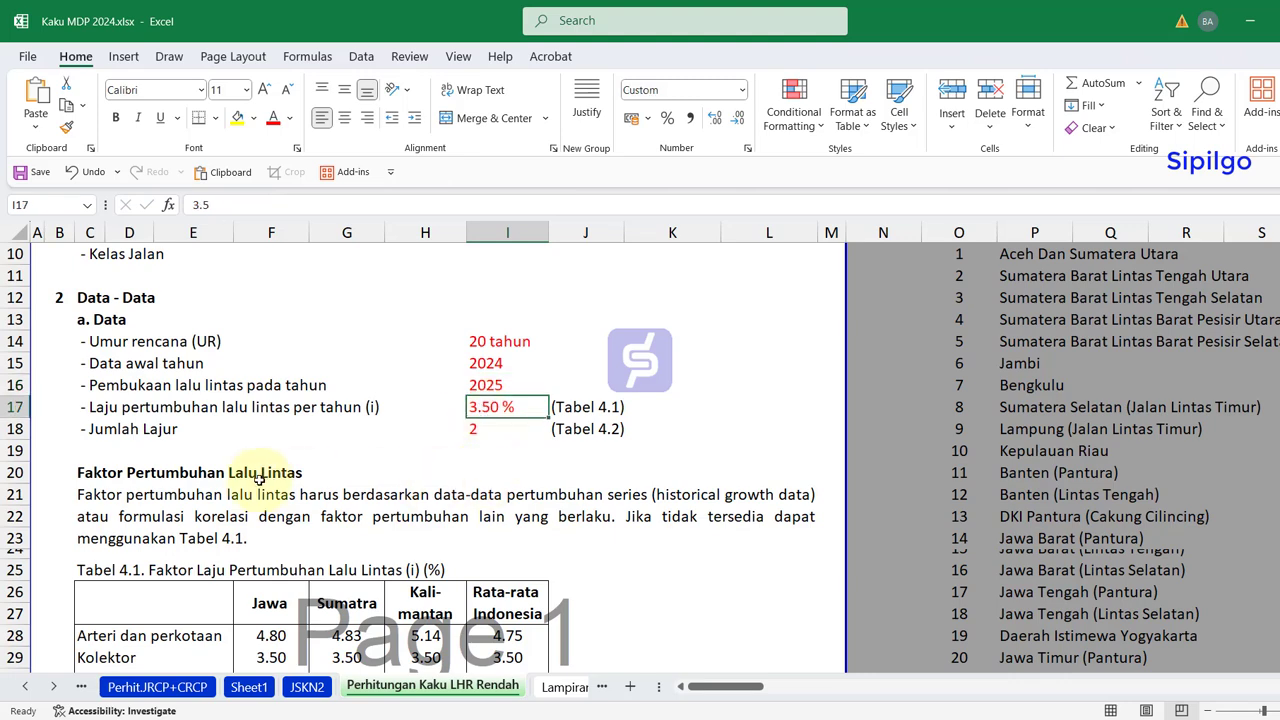
pyautogui.scroll(-1, 259, 480)
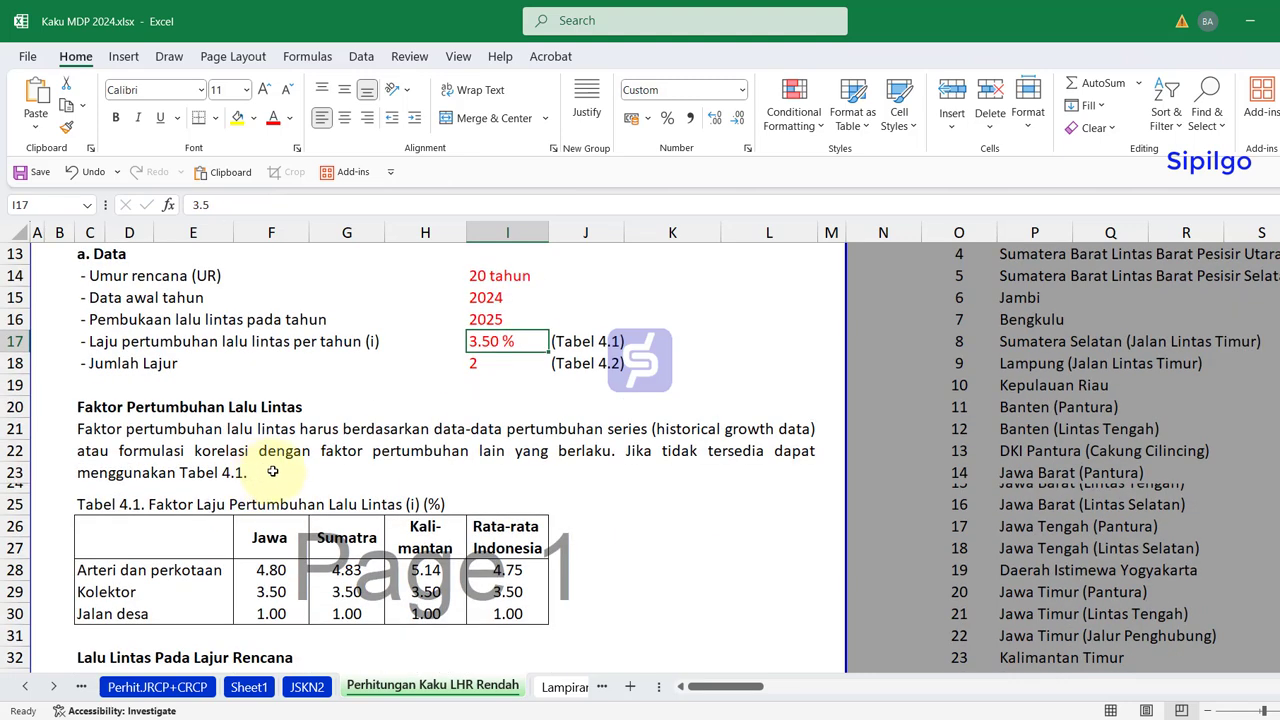
pyautogui.scroll(-1, 272, 471)
pyautogui.click(90, 438)
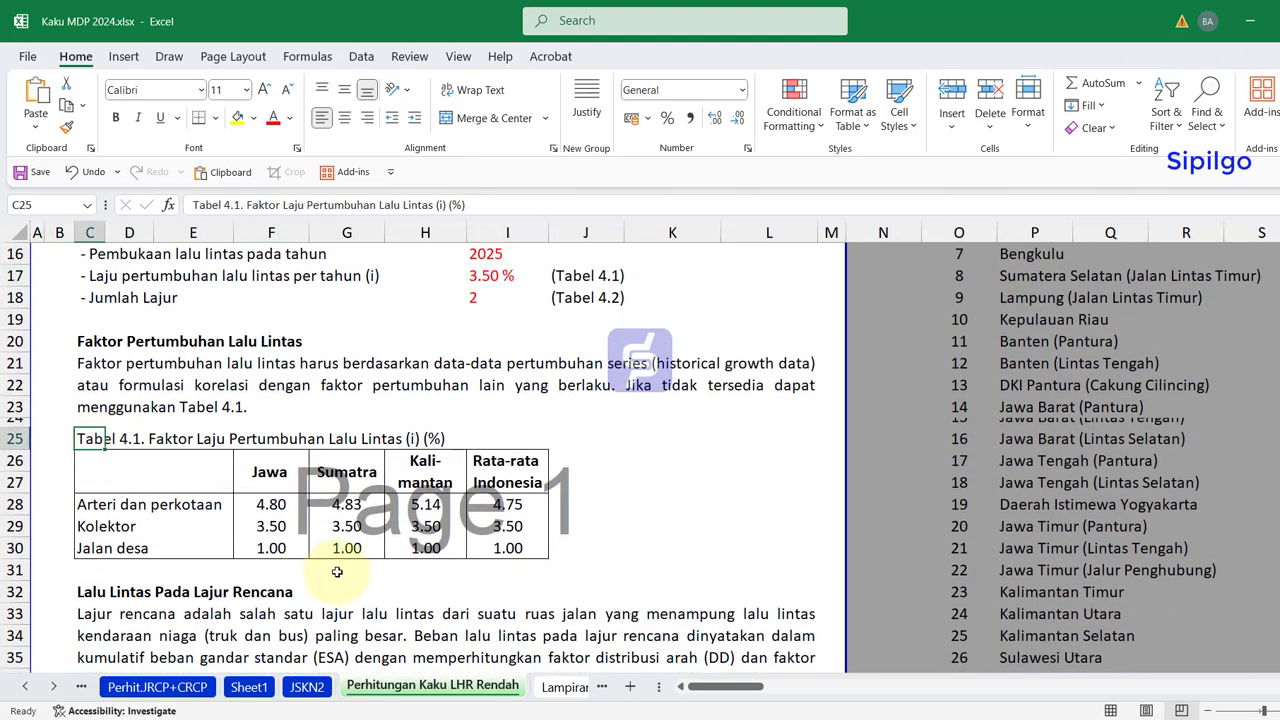
pyautogui.click(128, 297)
pyautogui.click(590, 298)
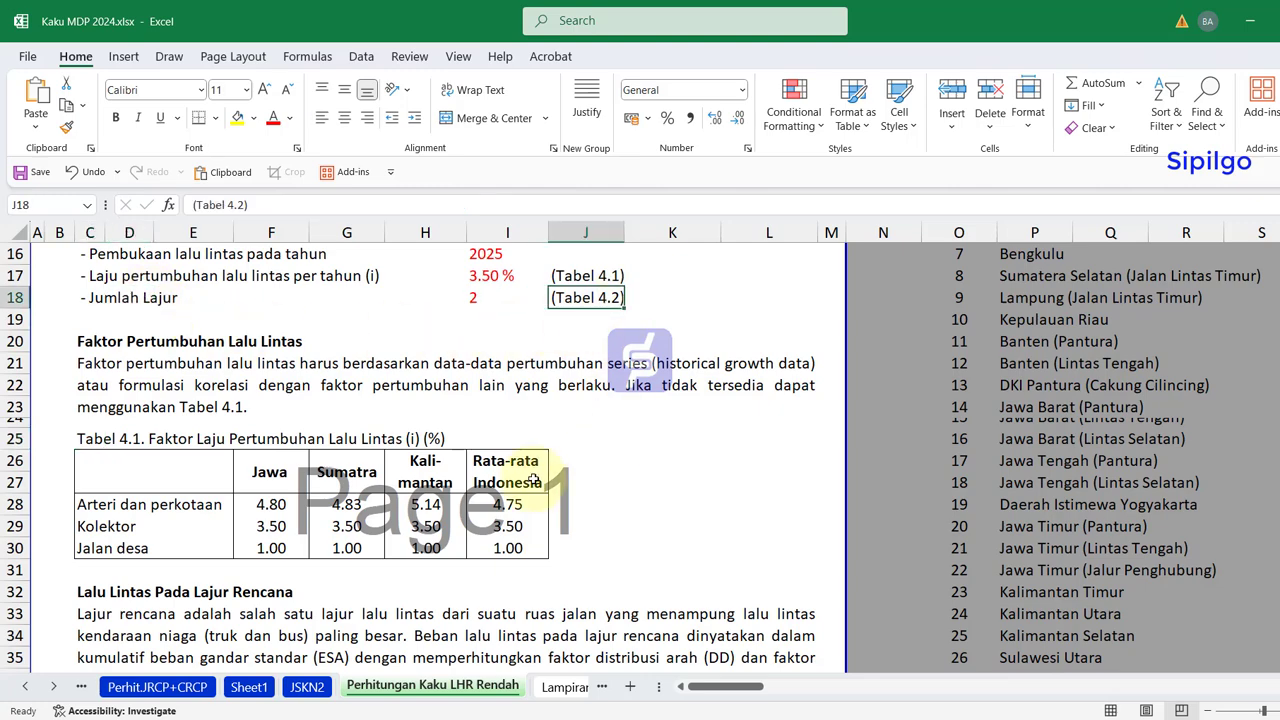
pyautogui.scroll(-1, 450, 482)
pyautogui.scroll(-3, 360, 486)
pyautogui.scroll(-2, 343, 477)
pyautogui.click(246, 430)
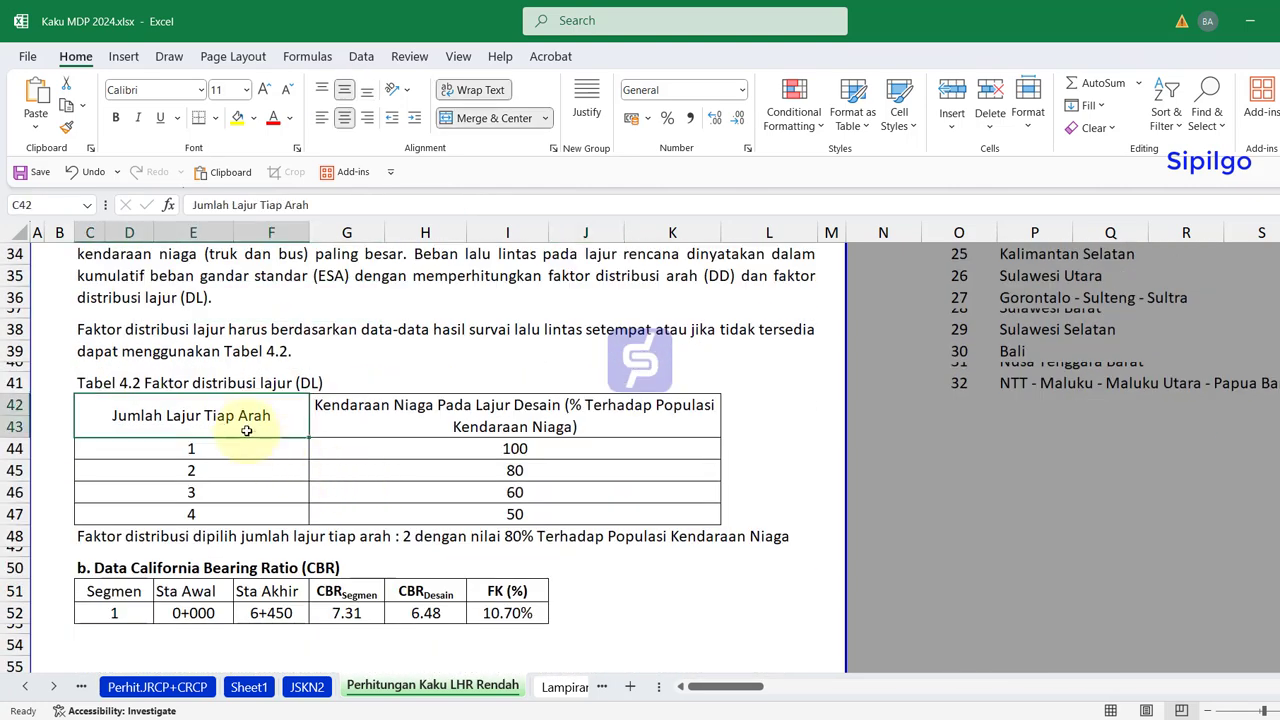
pyautogui.click(155, 538)
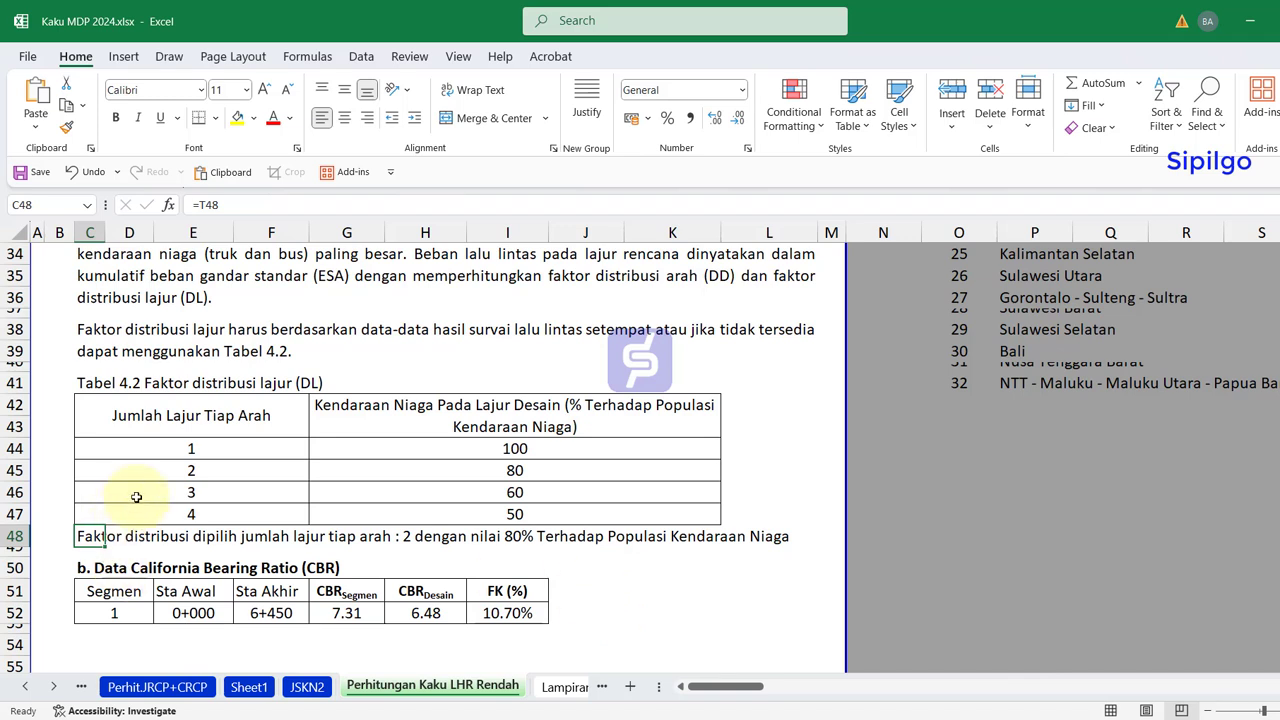
pyautogui.click(240, 420)
pyautogui.click(395, 428)
pyautogui.click(180, 448)
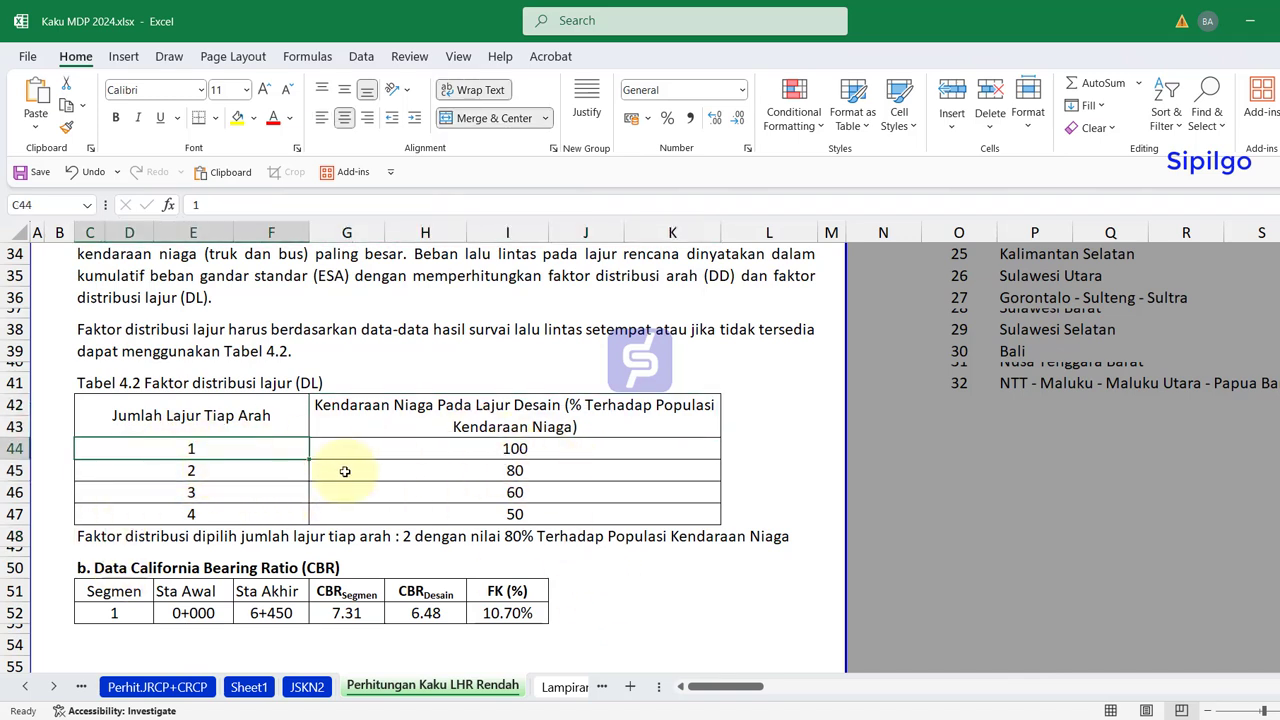
pyautogui.click(214, 470)
pyautogui.click(509, 468)
pyautogui.scroll(-2, 490, 551)
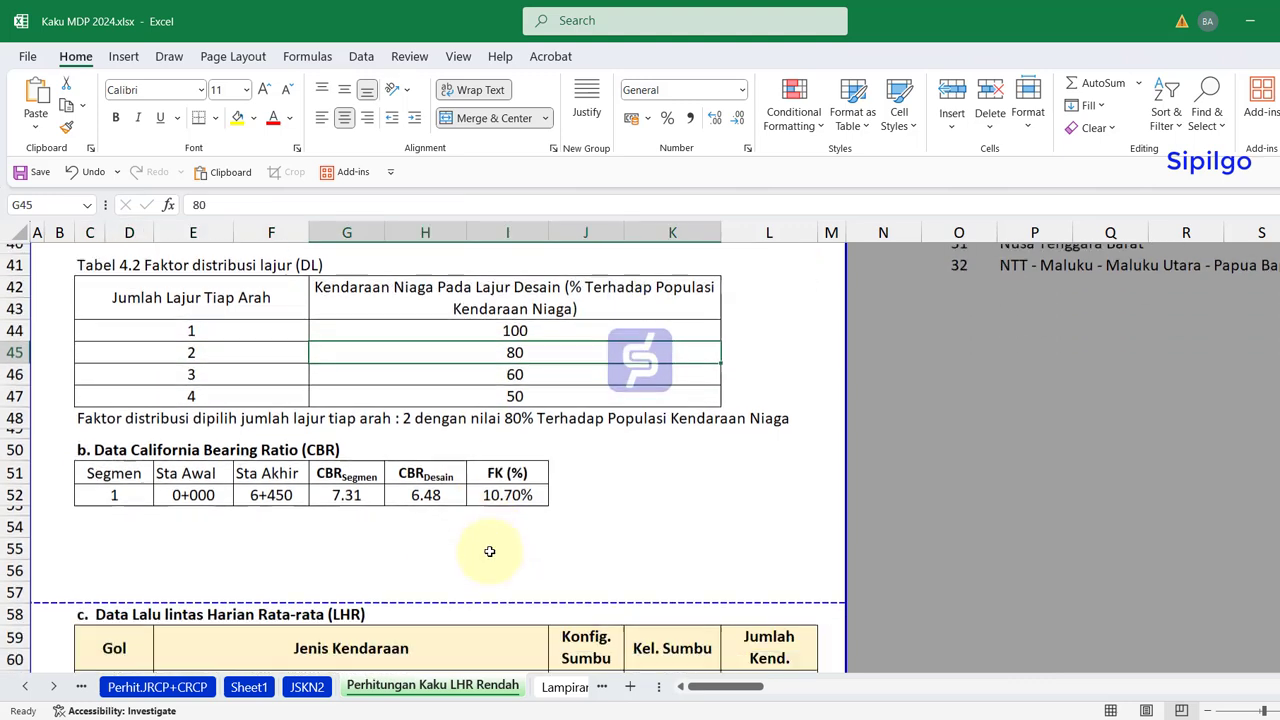
pyautogui.click(202, 549)
pyautogui.scroll(-2, 231, 563)
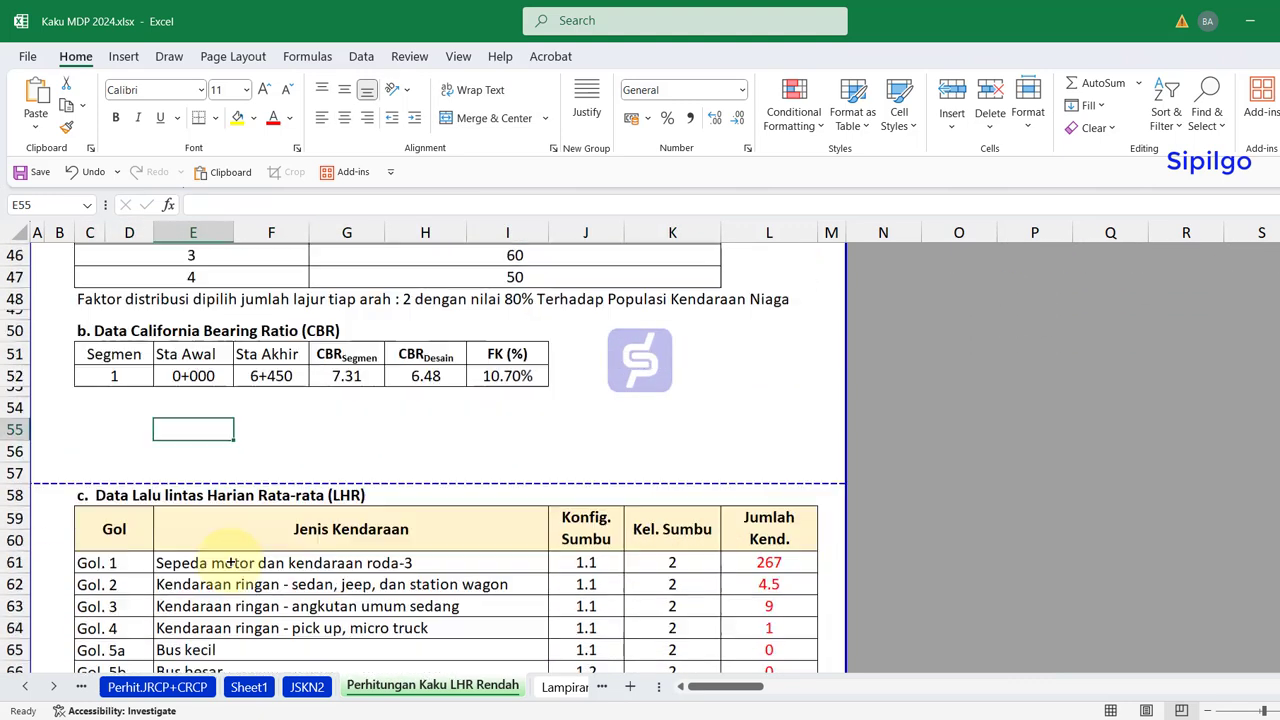
# - Reveal the remaining sheet tabs and look through Data CBR, Perht. CBR and GRAFIK
pyautogui.click(52, 686)
pyautogui.click(52, 686)
pyautogui.click(52, 686)
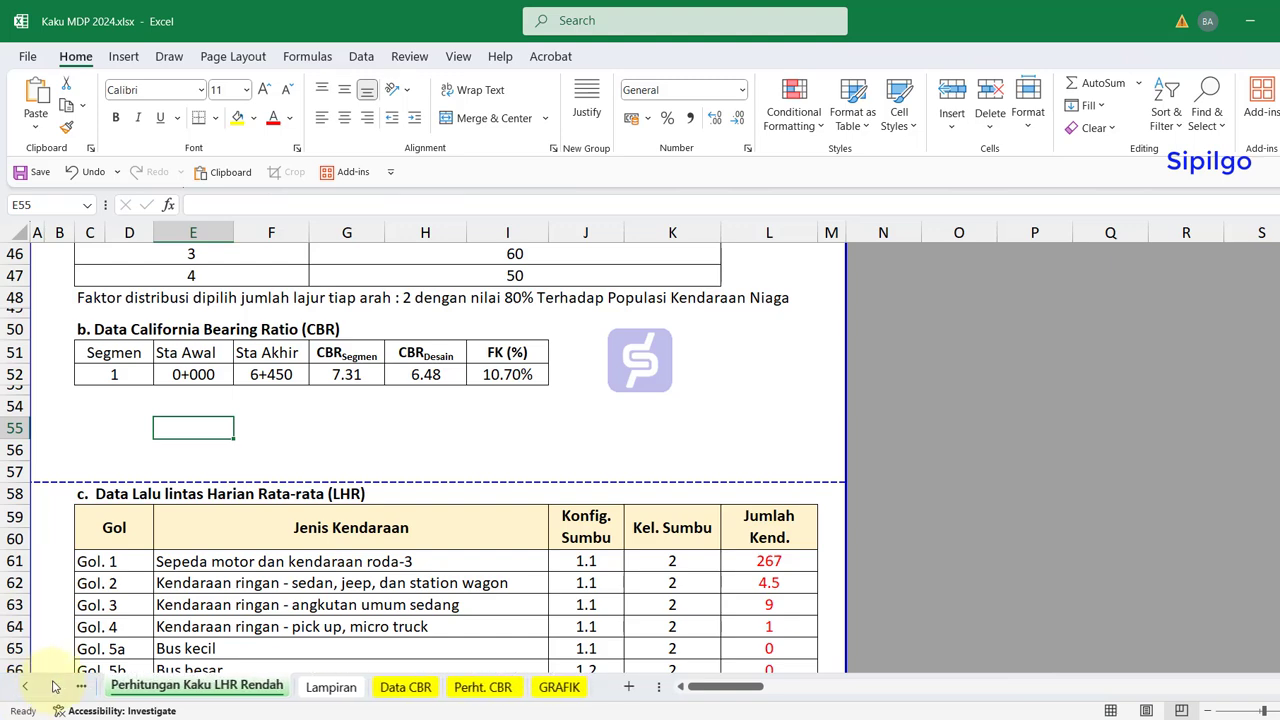
pyautogui.click(401, 687)
pyautogui.click(480, 687)
pyautogui.click(553, 687)
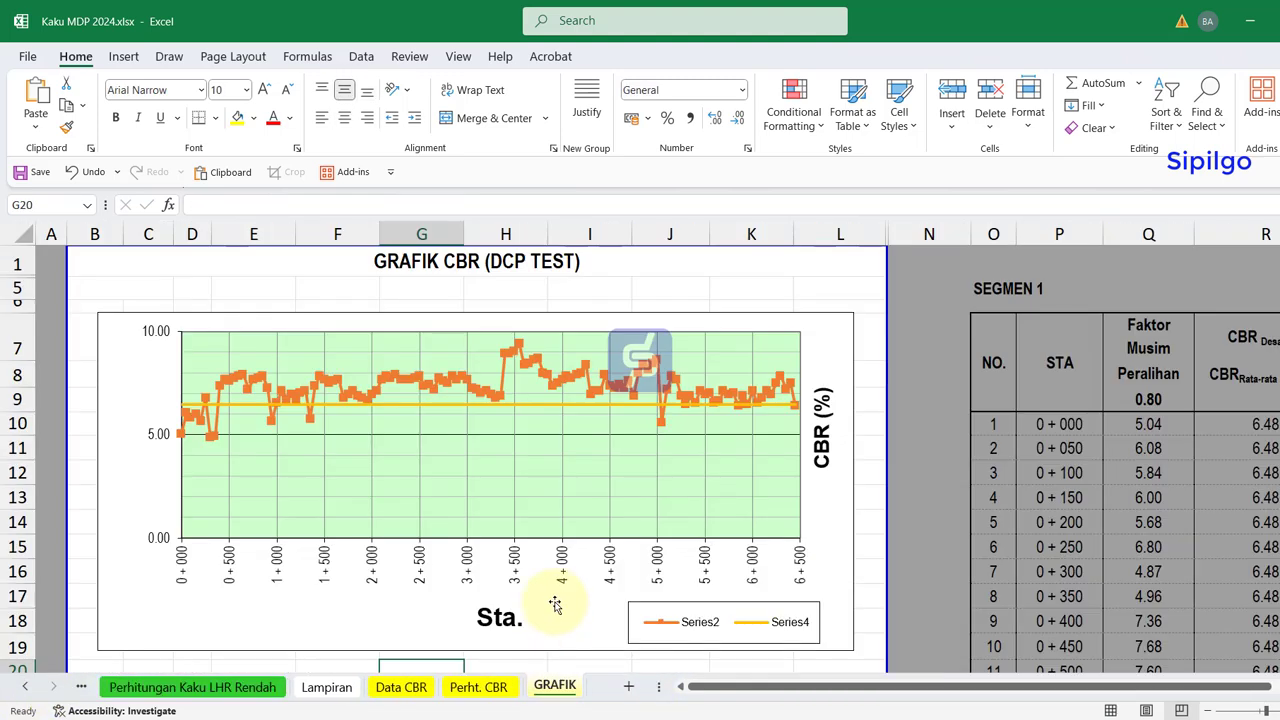
# - Return to Perht. CBR and scroll to the top of its DCP-test CBR table
pyautogui.click(478, 687)
pyautogui.scroll(3, 499, 634)
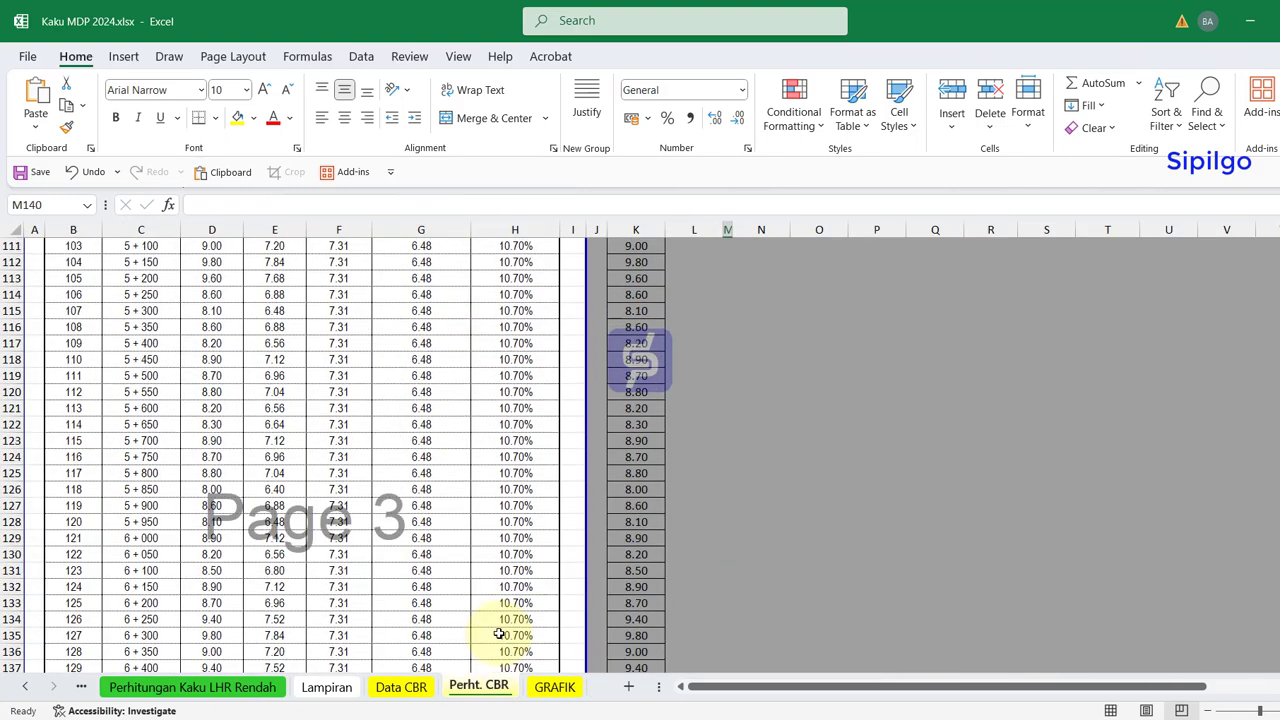
pyautogui.scroll(10, 499, 634)
pyautogui.scroll(10, 499, 634)
pyautogui.scroll(8, 499, 634)
pyautogui.scroll(5, 499, 634)
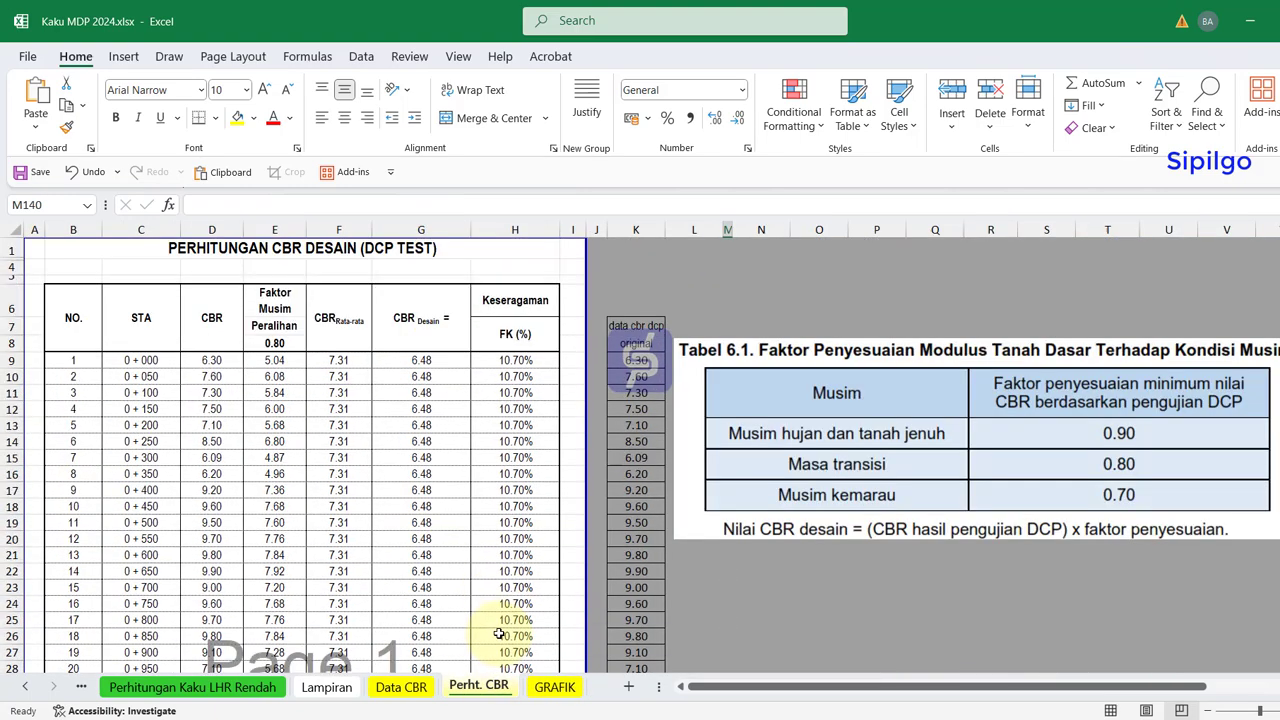
# - Back on Perhitungan Kaku LHR Rendah, select the L61:L79 vehicle counts, which sum to 289.5
pyautogui.click(200, 687)
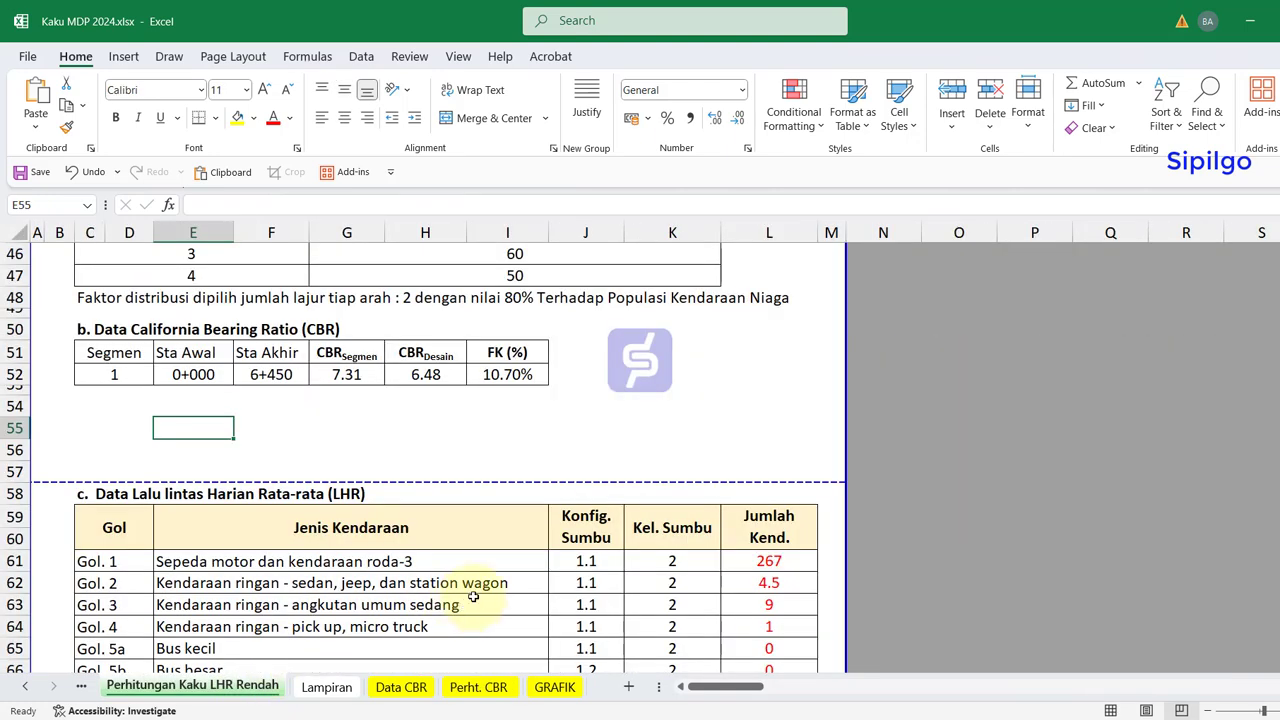
pyautogui.click(437, 425)
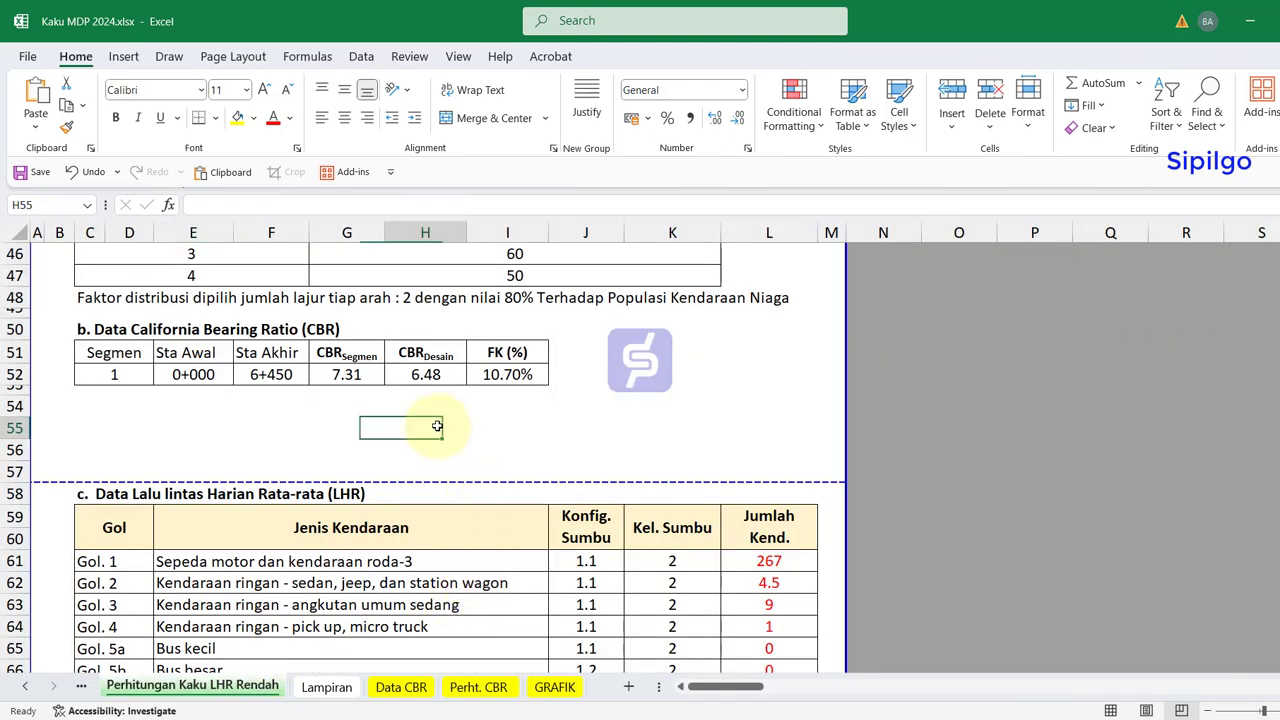
pyautogui.click(285, 425)
pyautogui.scroll(-4, 285, 424)
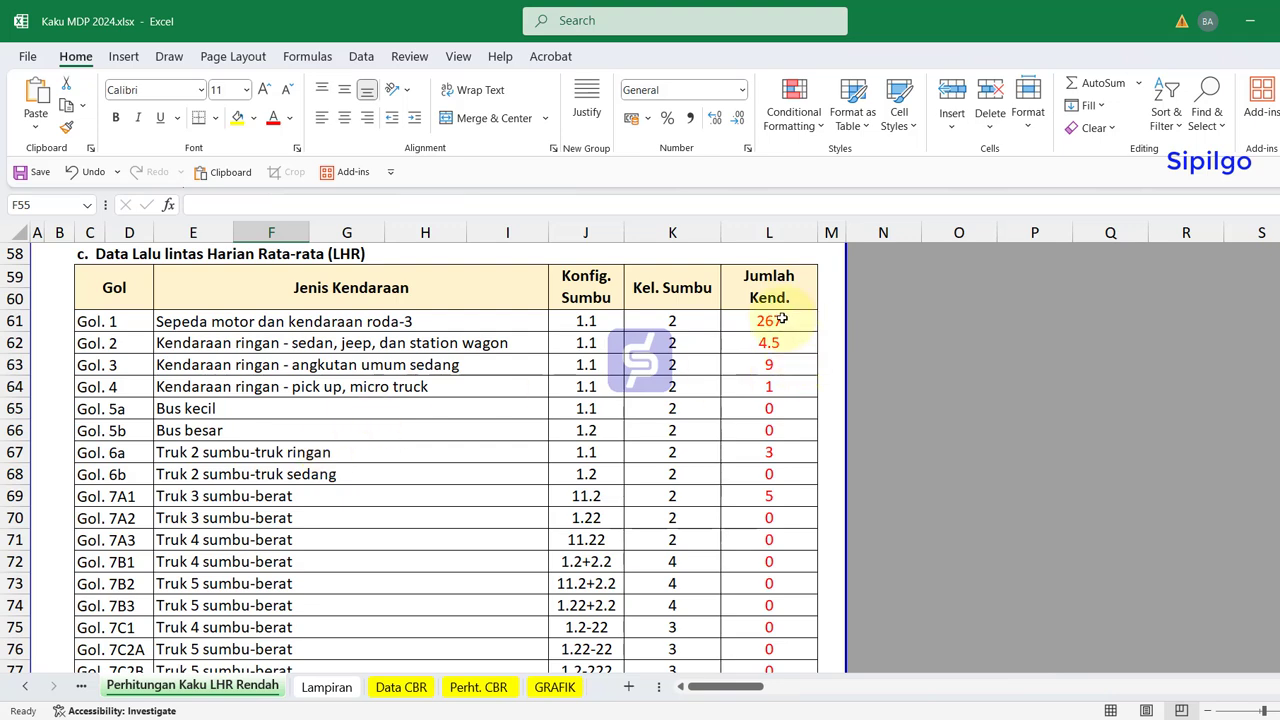
pyautogui.moveTo(780, 318); pyautogui.dragTo(780, 659)
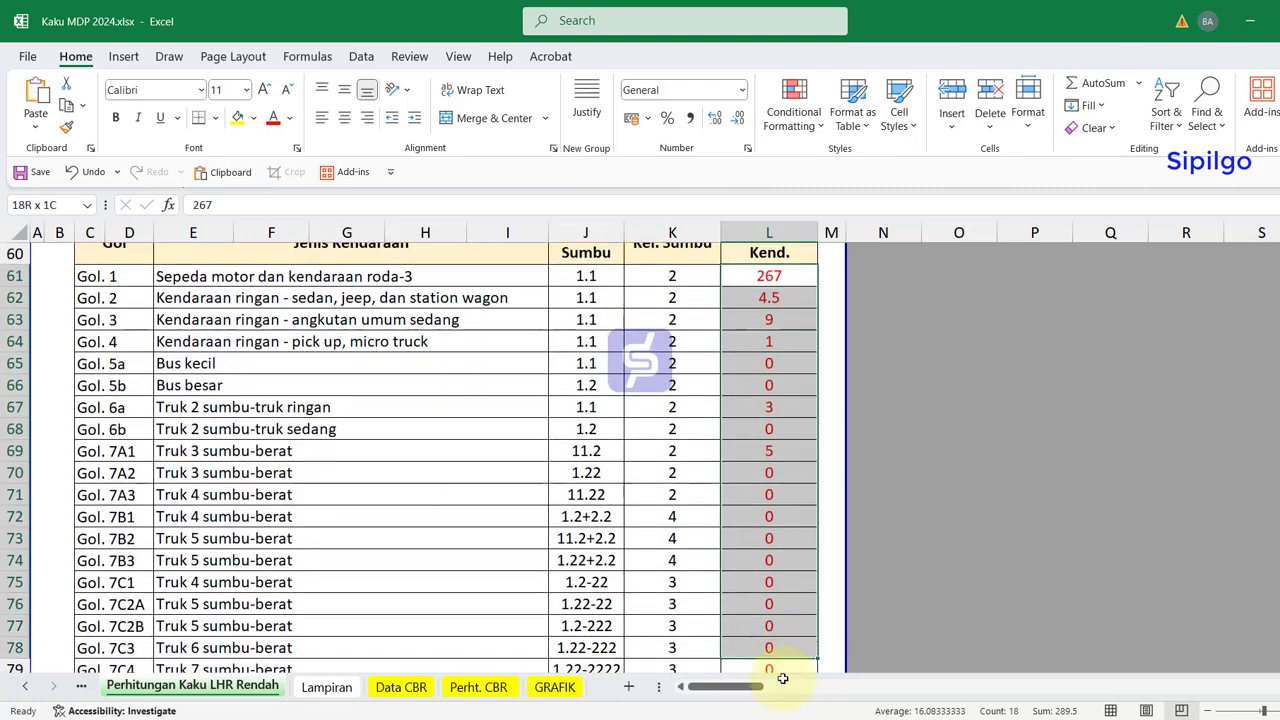
pyautogui.scroll(-4, 340, 536)
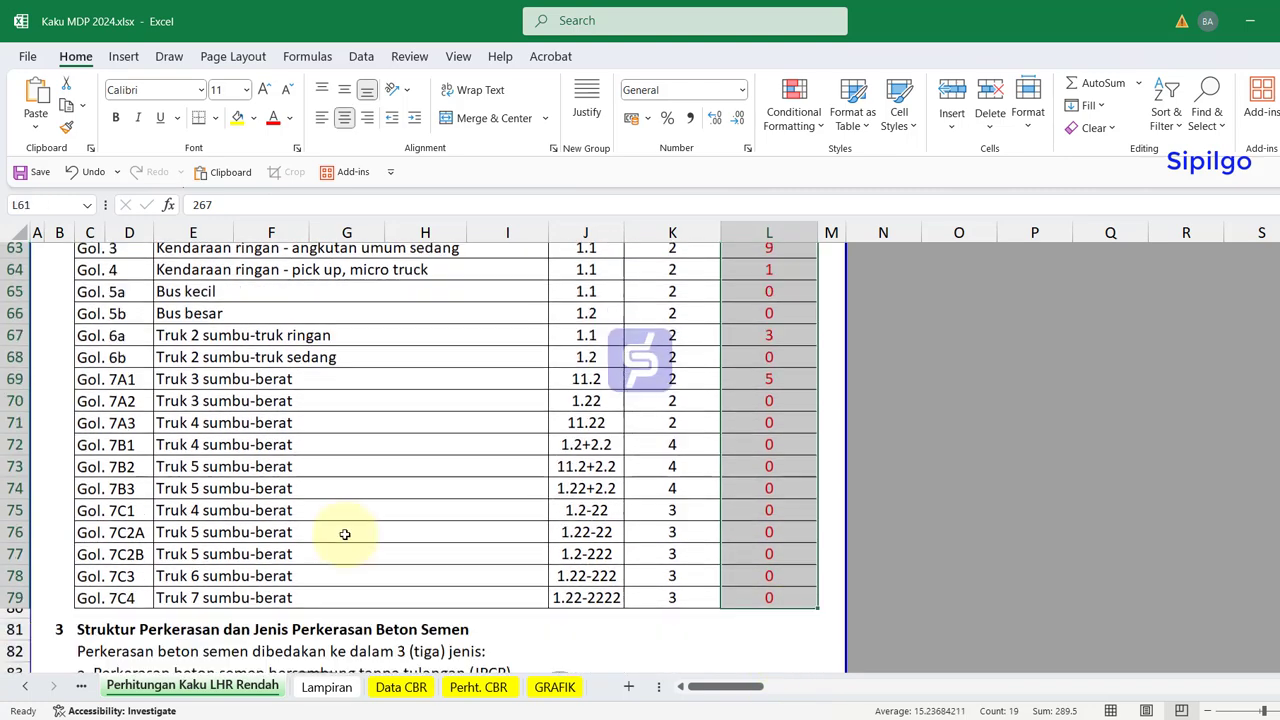
pyautogui.scroll(-1, 343, 536)
# - Select the section 3 pavement-type introduction sentence and the first pavement-type line
pyautogui.scroll(-1, 343, 532)
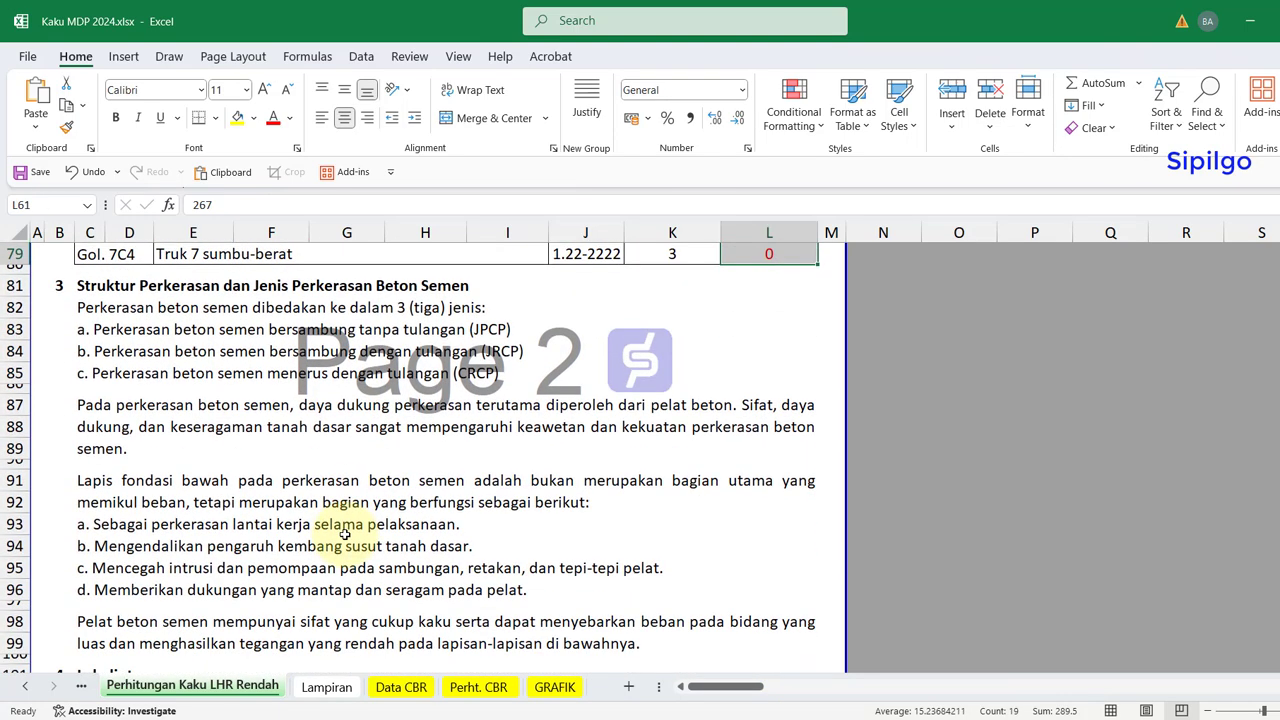
pyautogui.click(701, 381)
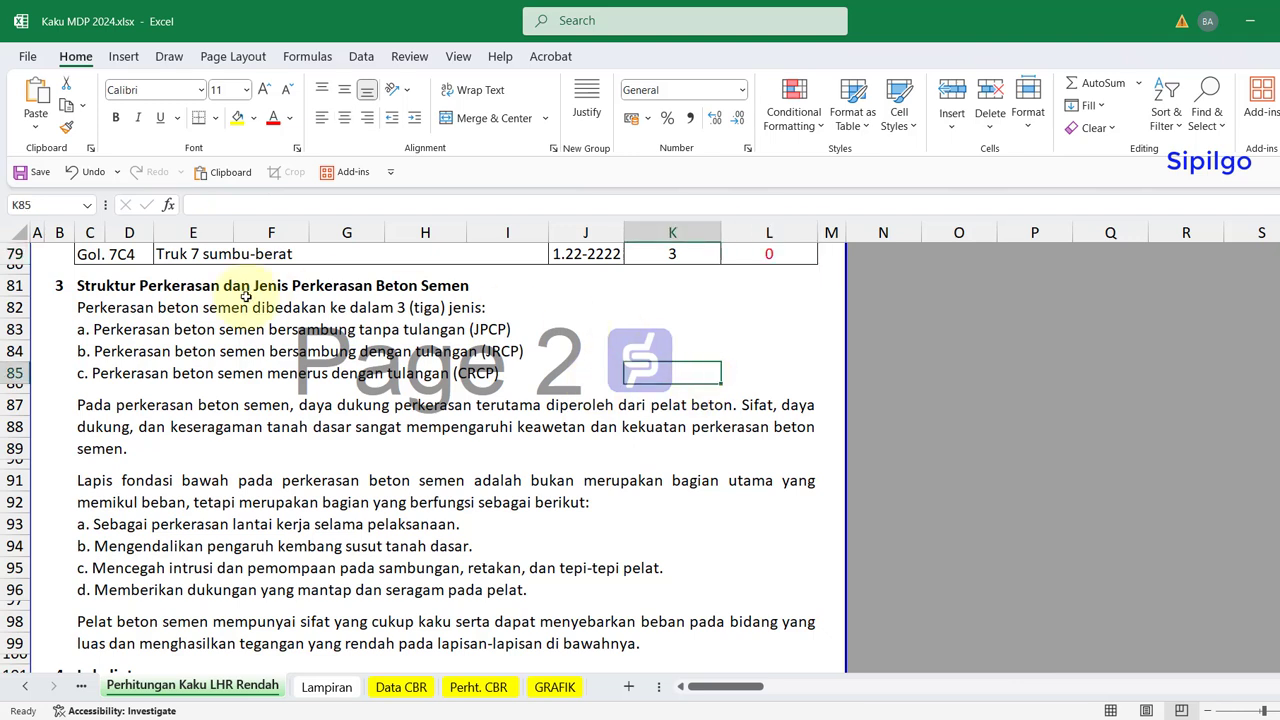
pyautogui.click(110, 307)
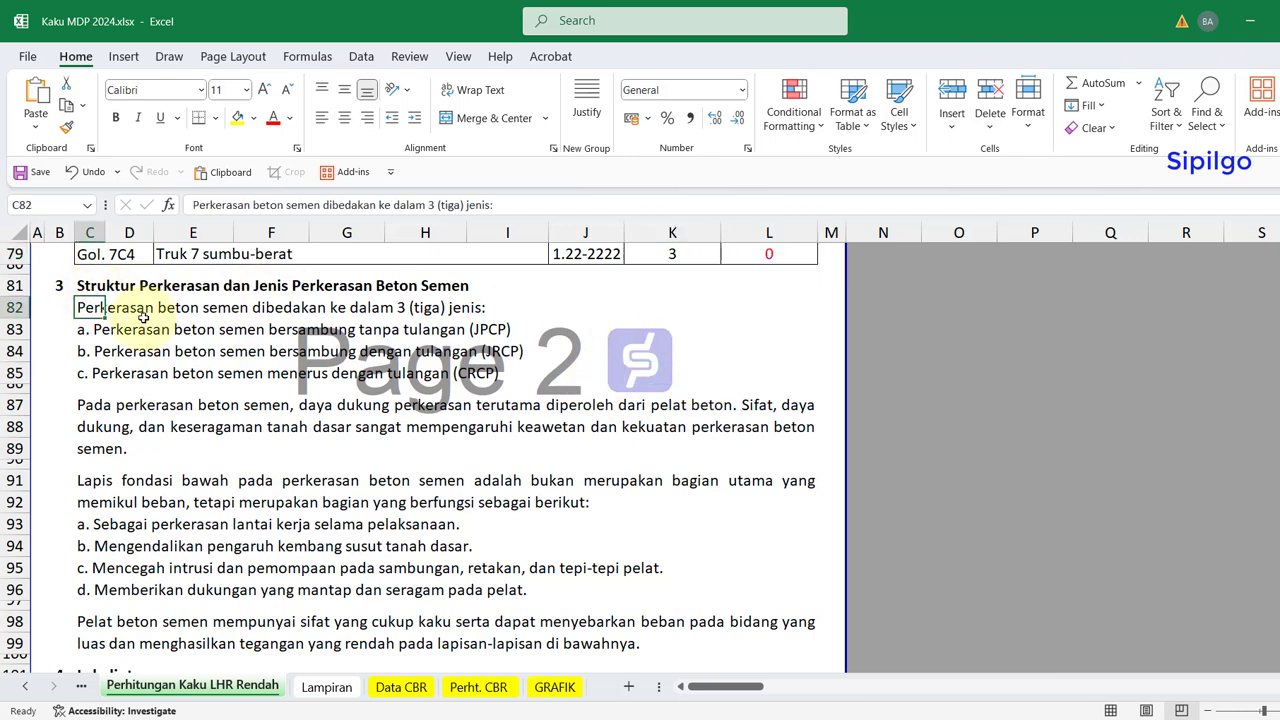
pyautogui.click(92, 333)
pyautogui.click(675, 373)
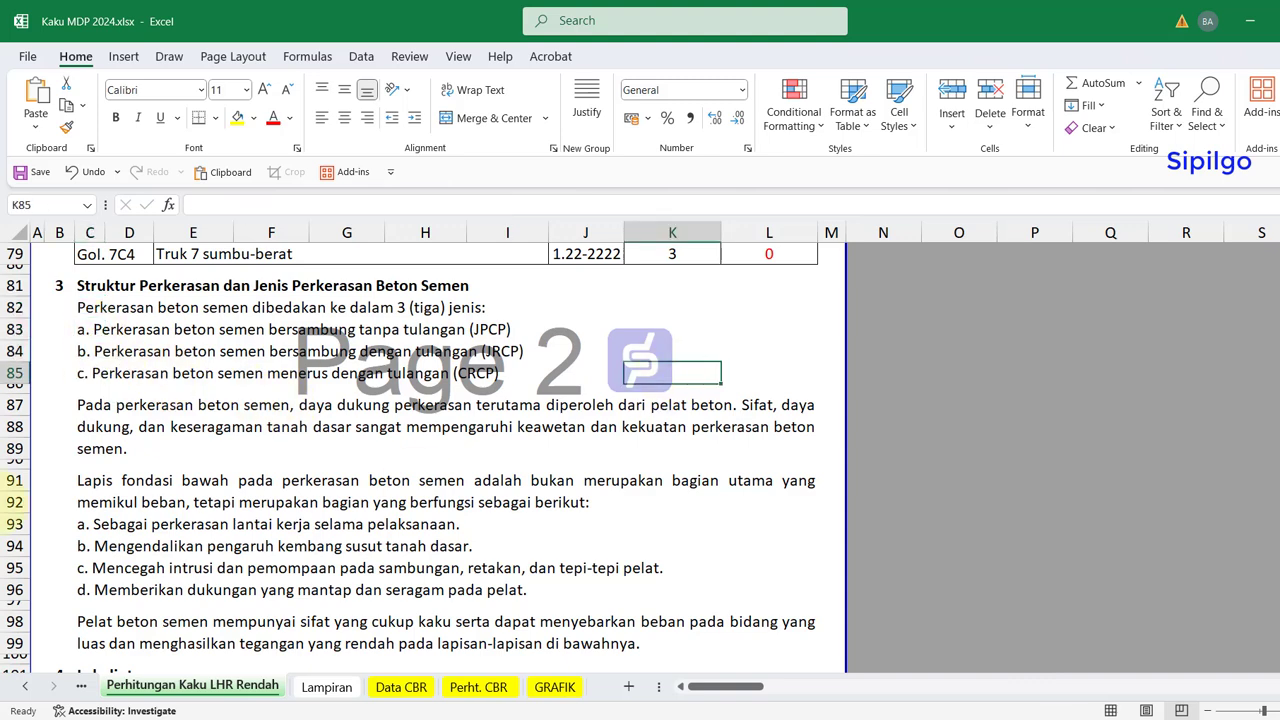
# - Scroll past the Lalu lintas section to Tabel 8.4's axle configurations for Gol. 5A–7C4
pyautogui.scroll(-2, 313, 419)
pyautogui.scroll(-2, 313, 419)
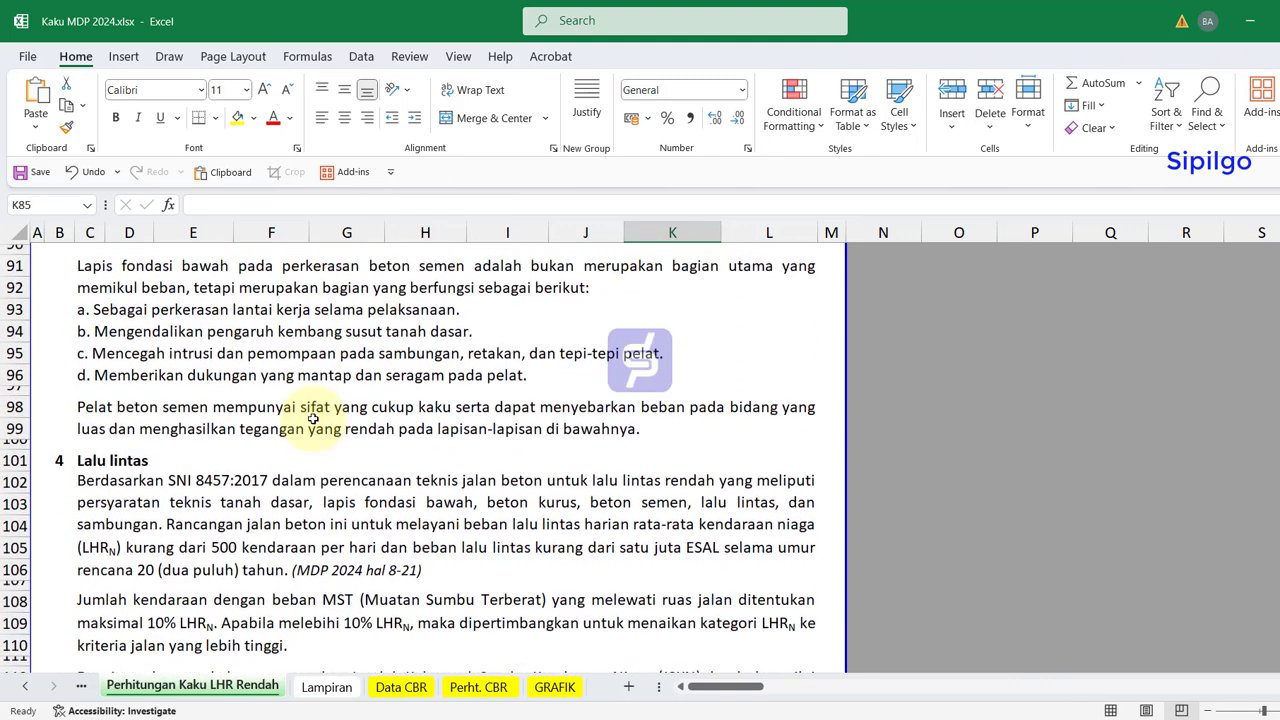
pyautogui.scroll(-1, 313, 419)
pyautogui.scroll(-1, 313, 419)
pyautogui.scroll(-1, 313, 419)
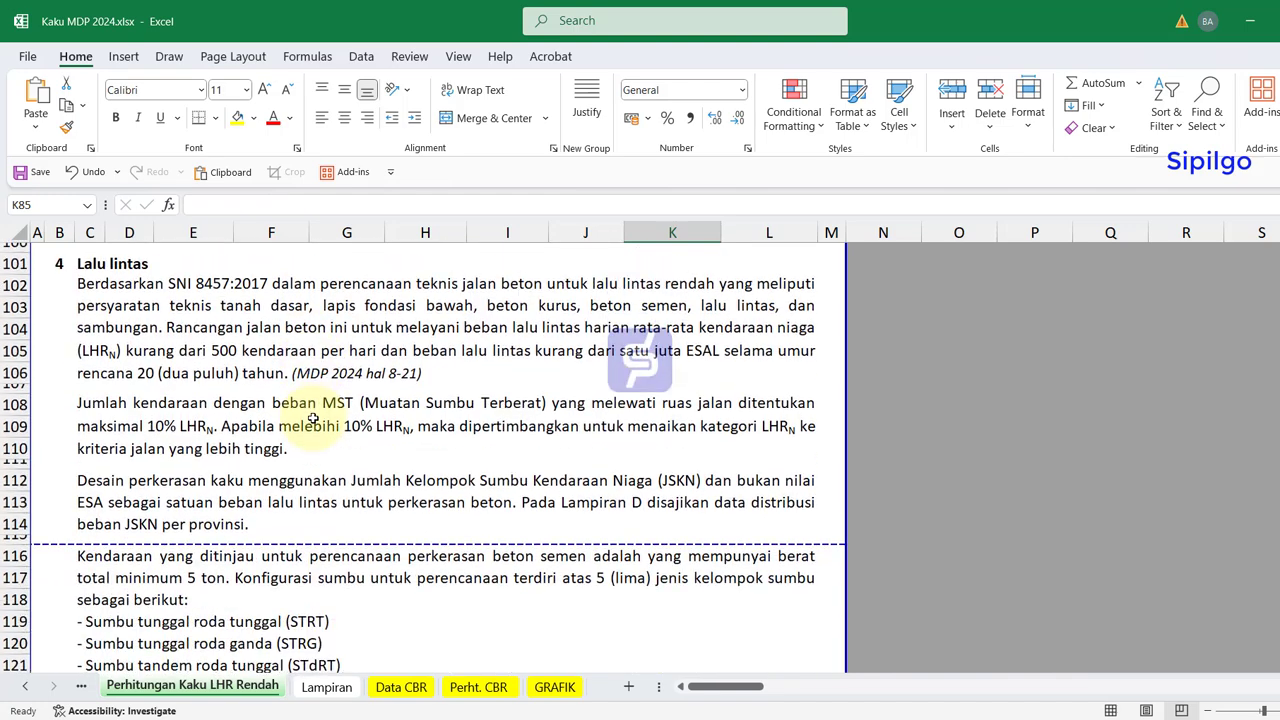
pyautogui.scroll(-1, 313, 419)
pyautogui.scroll(-1, 313, 419)
pyautogui.scroll(-1, 313, 419)
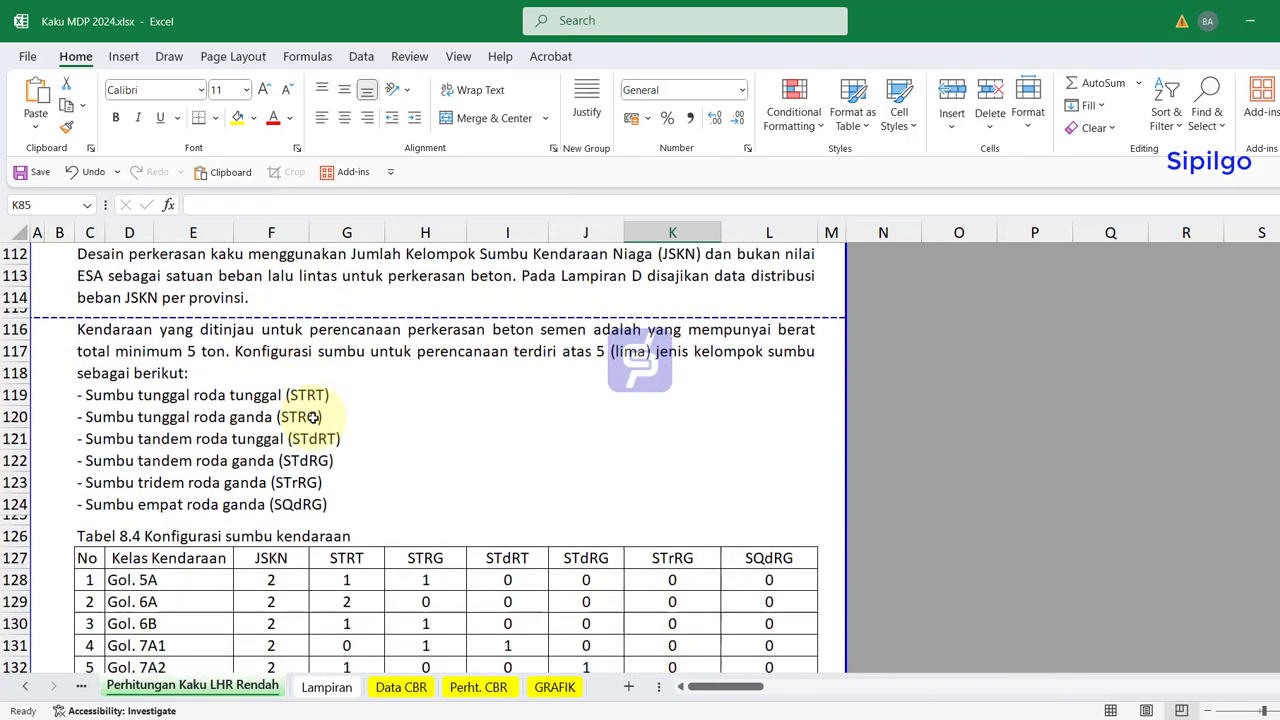
pyautogui.scroll(-1, 313, 419)
pyautogui.scroll(-1, 313, 419)
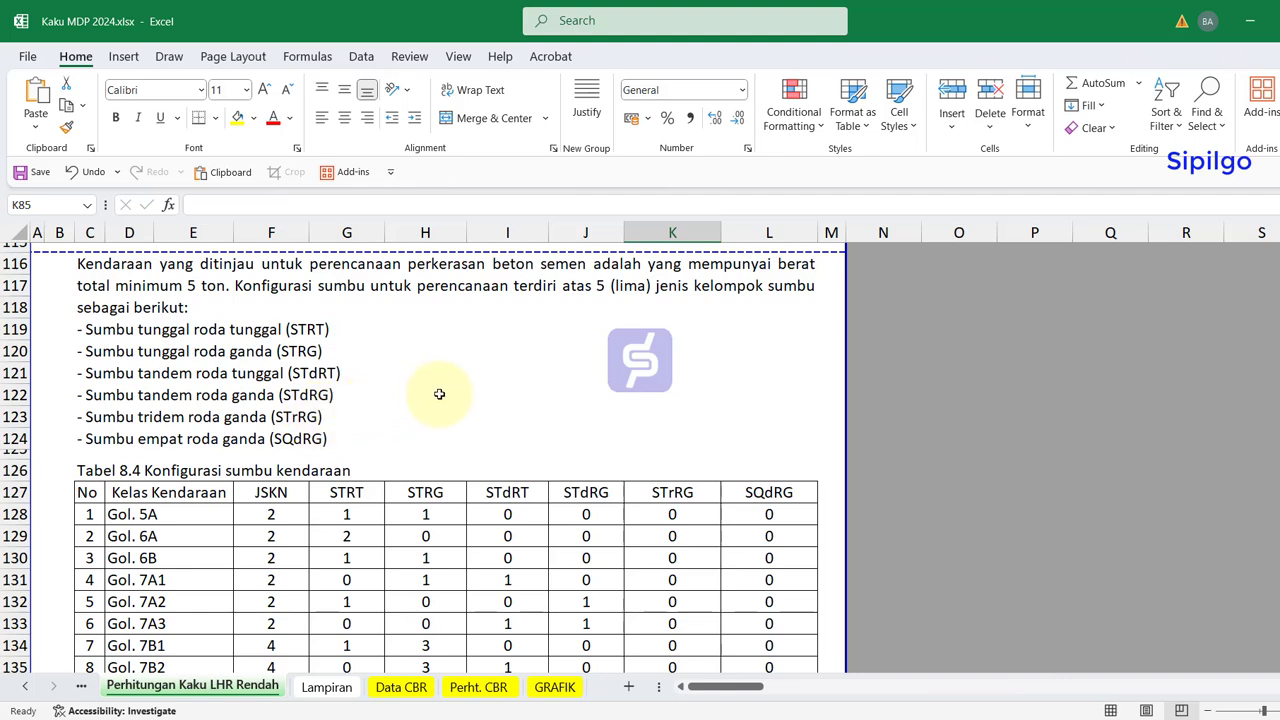
pyautogui.click(480, 372)
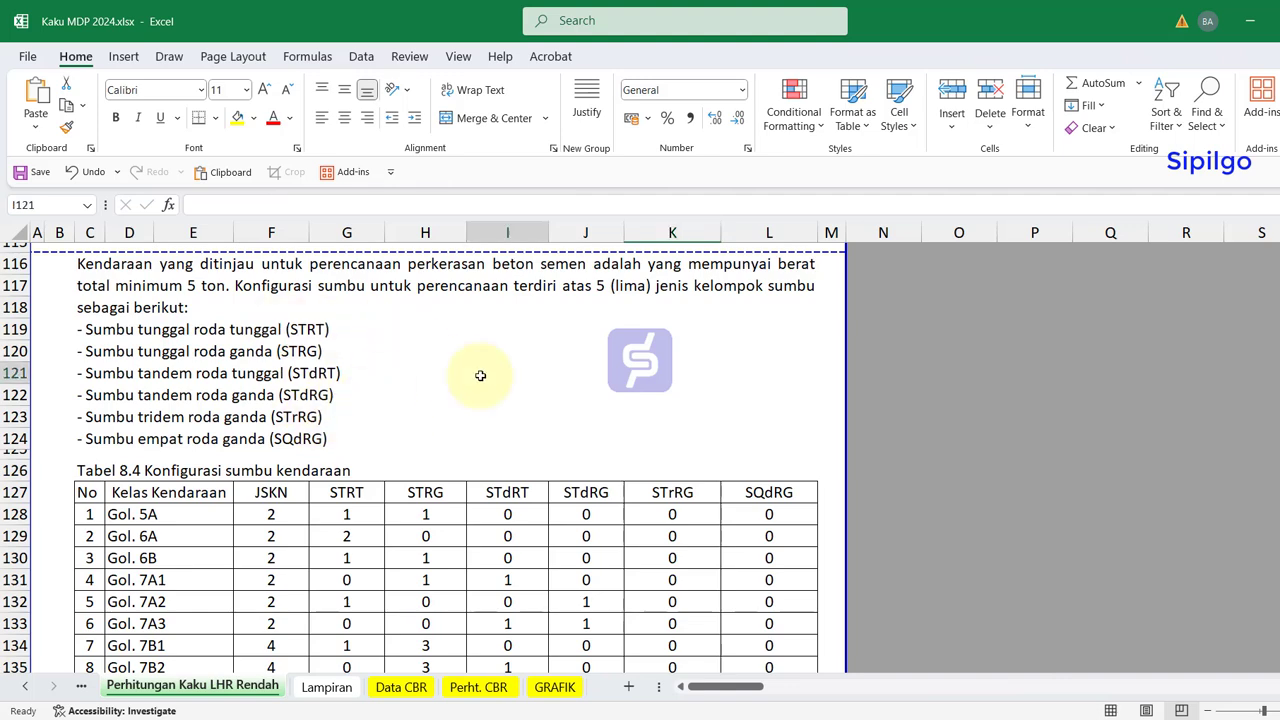
pyautogui.scroll(-2, 481, 374)
pyautogui.scroll(-1, 482, 378)
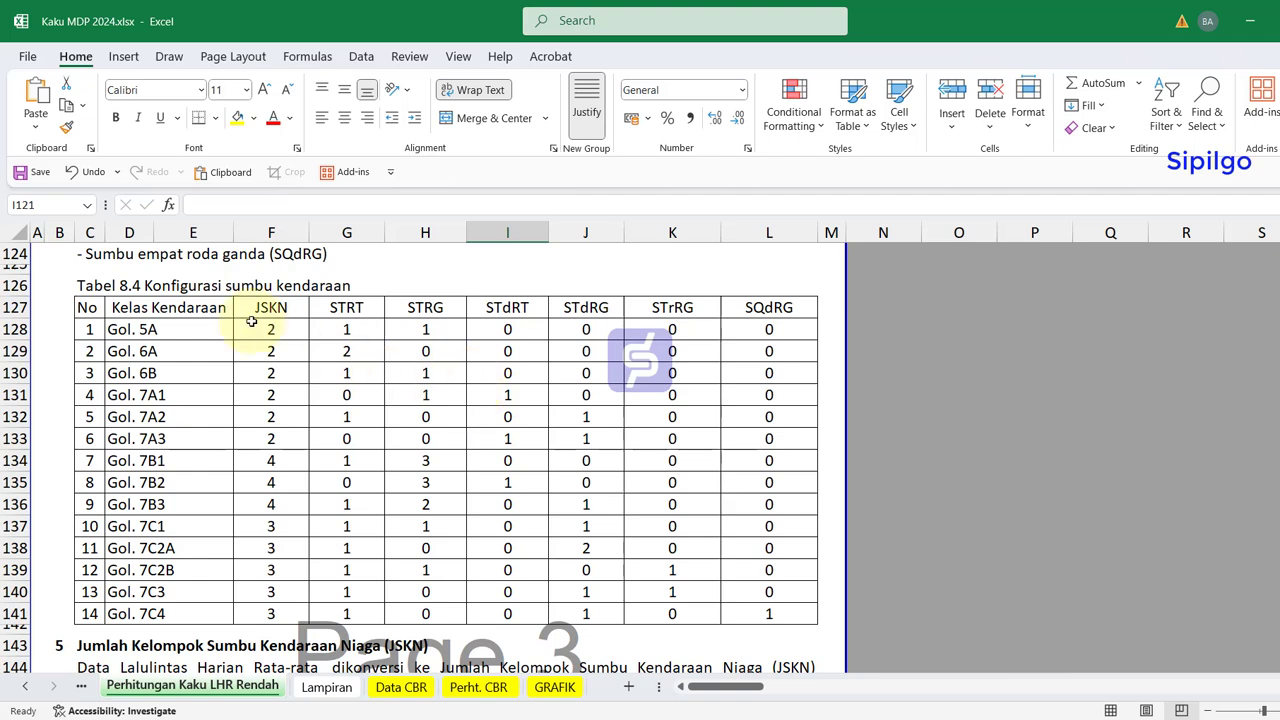
# - Select the Tabel 8.4 title and its axle configuration values F128:L141
pyautogui.click(80, 284)
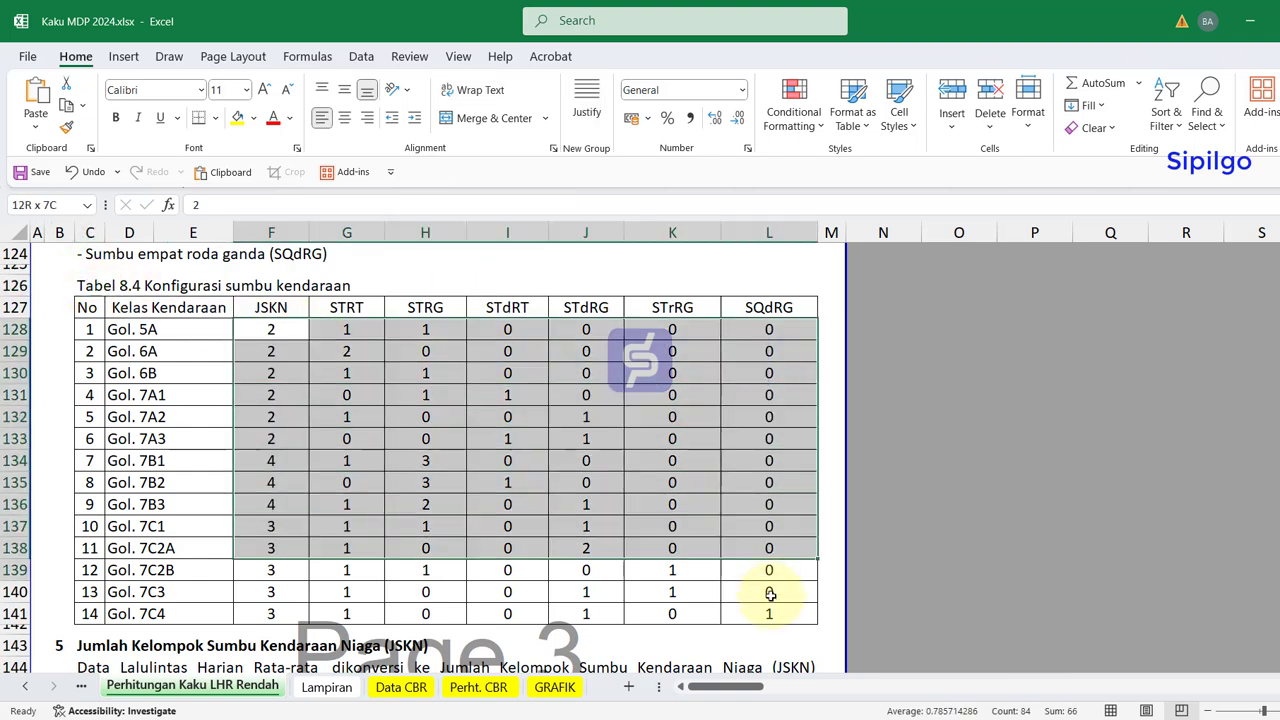
pyautogui.moveTo(266, 330); pyautogui.dragTo(766, 610)
pyautogui.scroll(-1, 433, 461)
pyautogui.scroll(-3, 433, 461)
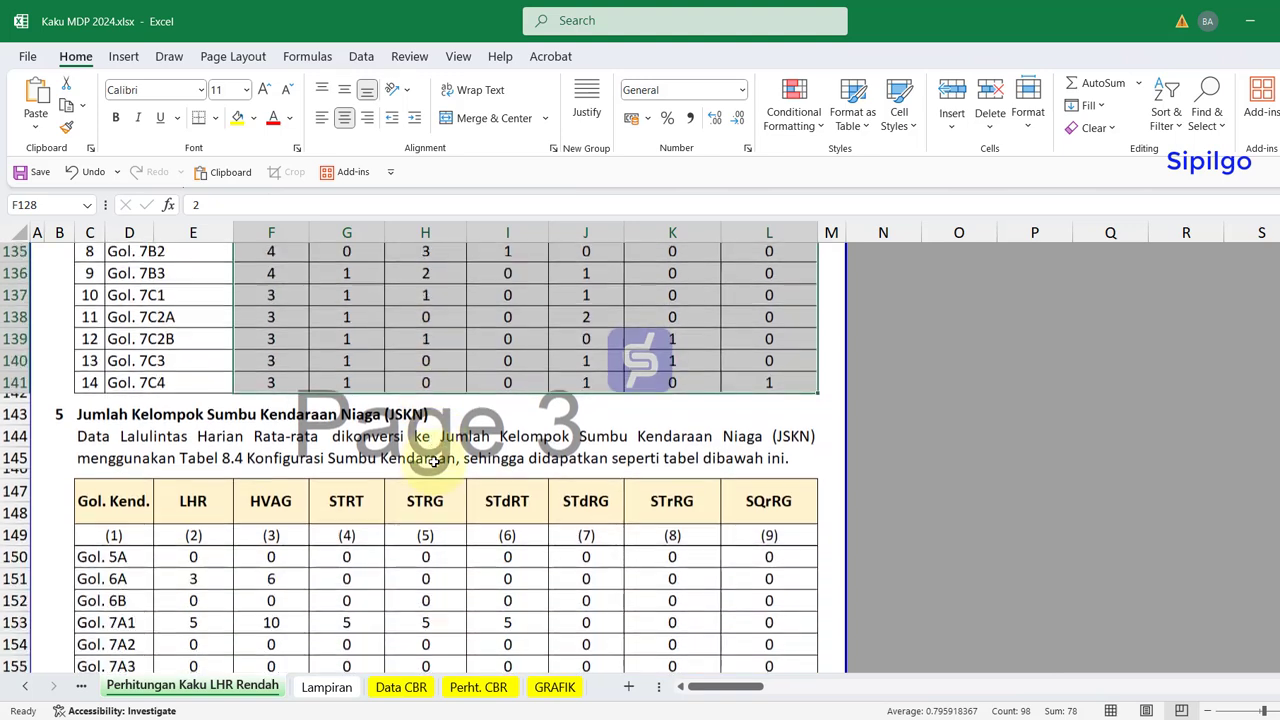
pyautogui.click(456, 334)
# - Scroll to the section 5 JSKN table and inspect the Gol. 5A LHR formula
pyautogui.scroll(-1, 456, 334)
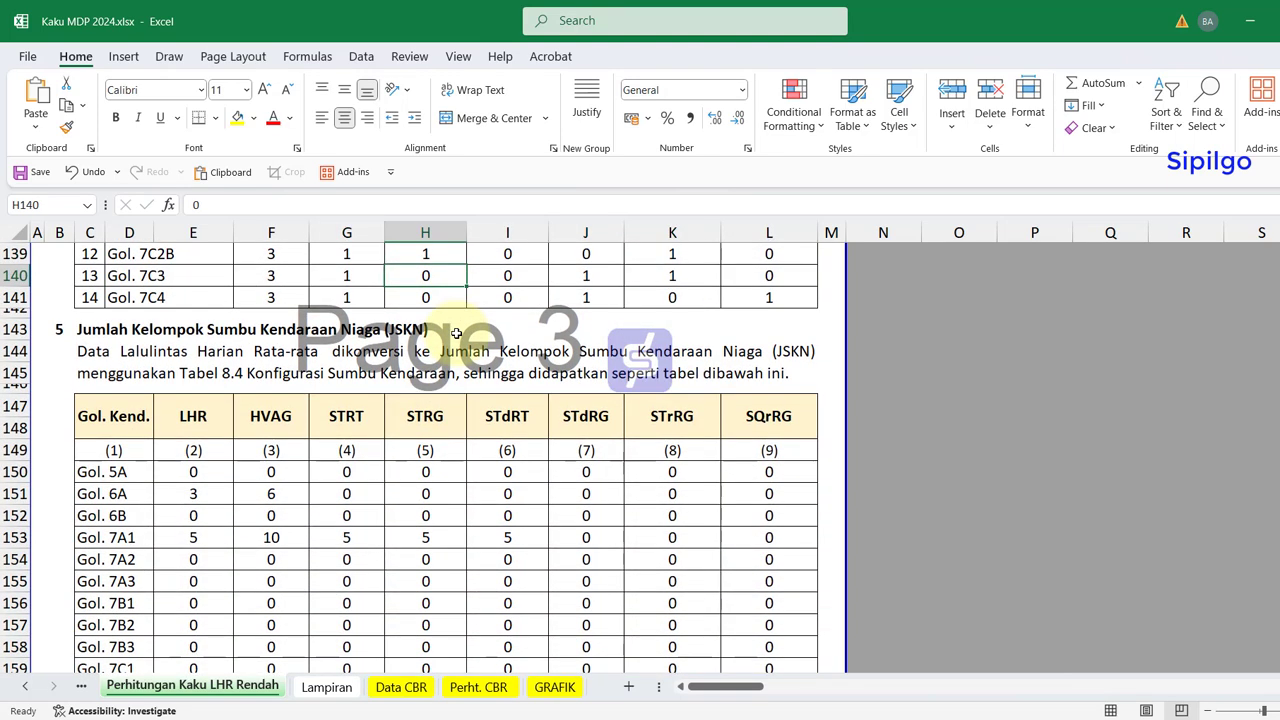
pyautogui.scroll(-1, 456, 334)
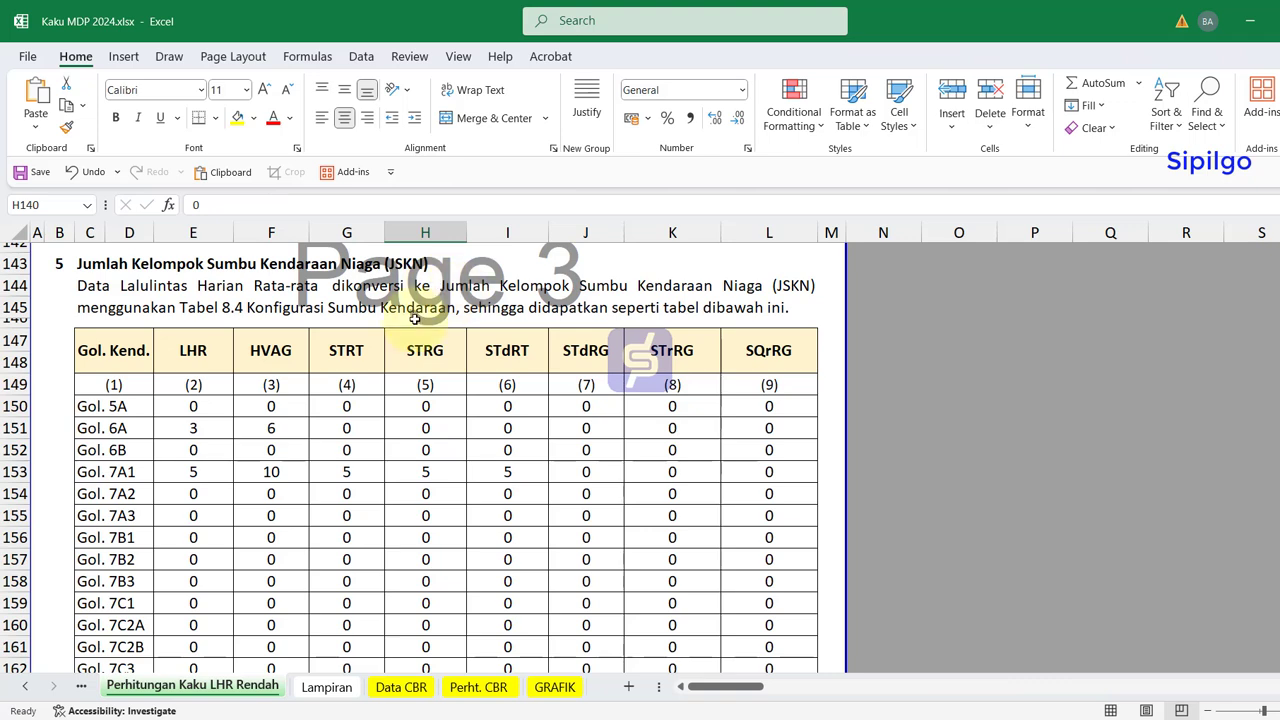
pyautogui.click(200, 406)
# - Select the LHR column to its total and inspect the Gol. 5A and 7A1 HVAG formulas
pyautogui.scroll(-1, 235, 425)
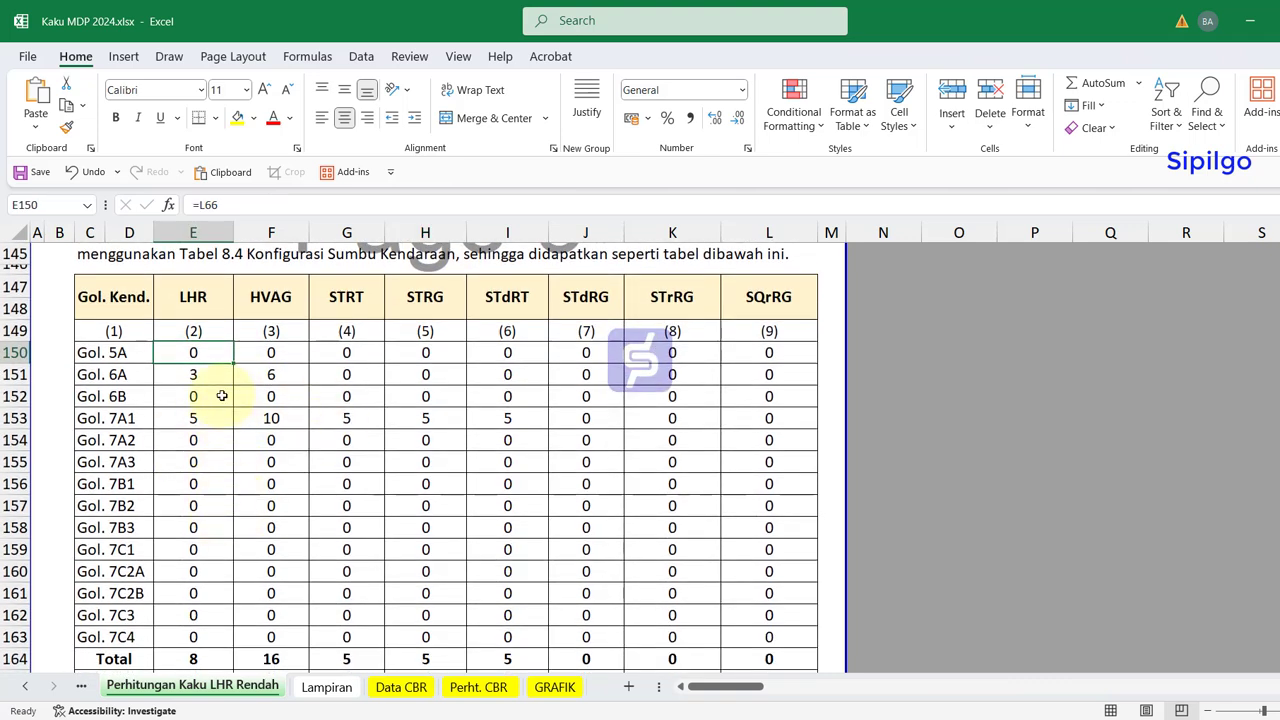
pyautogui.moveTo(196, 355); pyautogui.dragTo(193, 656)
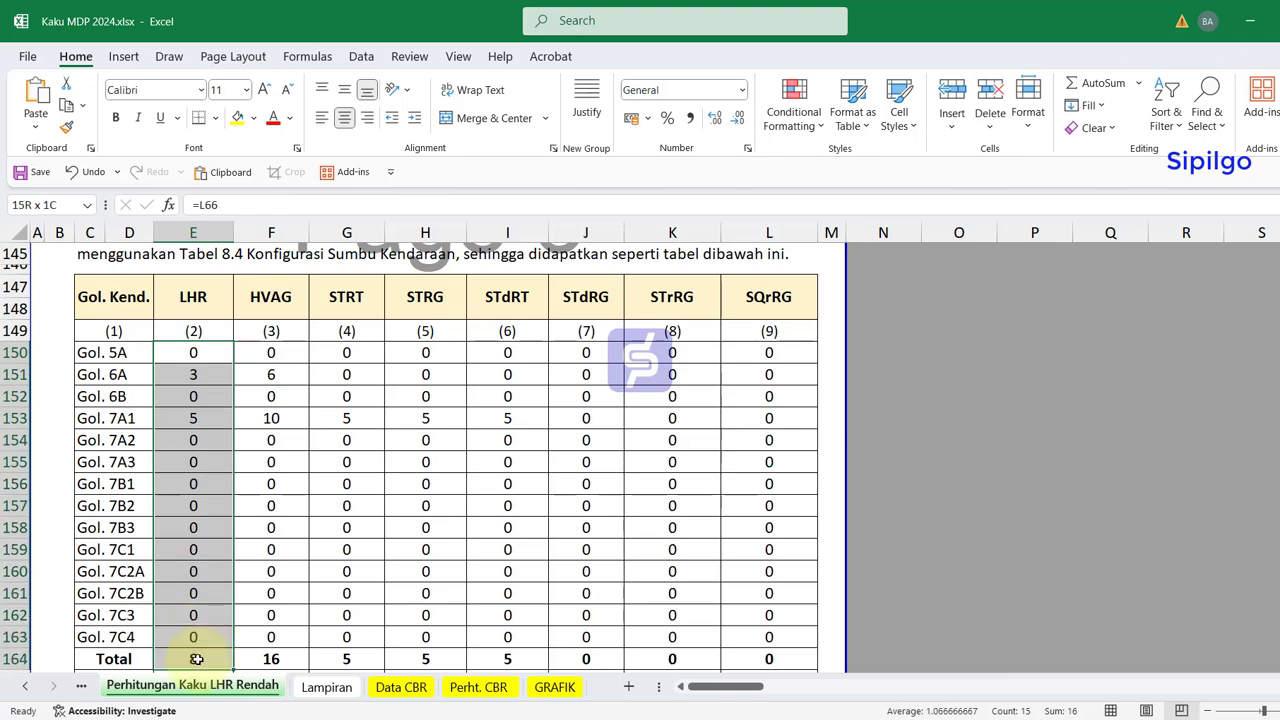
pyautogui.click(277, 352)
pyautogui.click(275, 418)
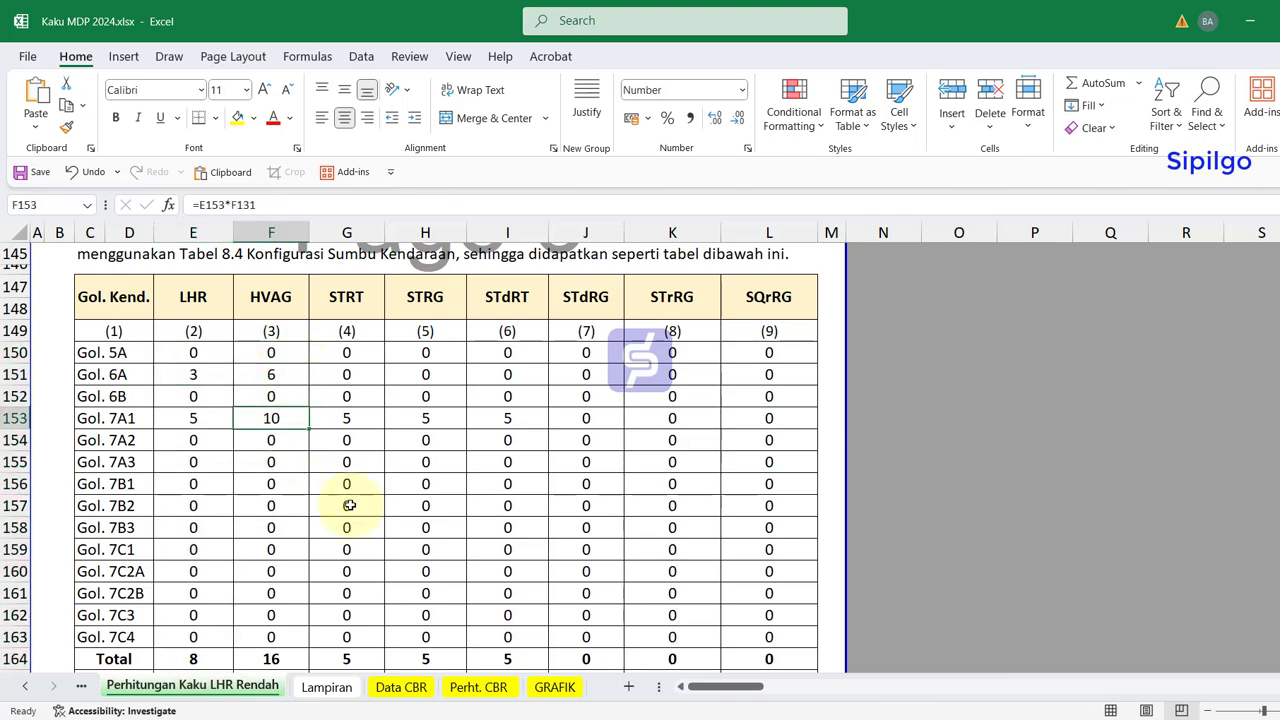
pyautogui.scroll(-1, 345, 508)
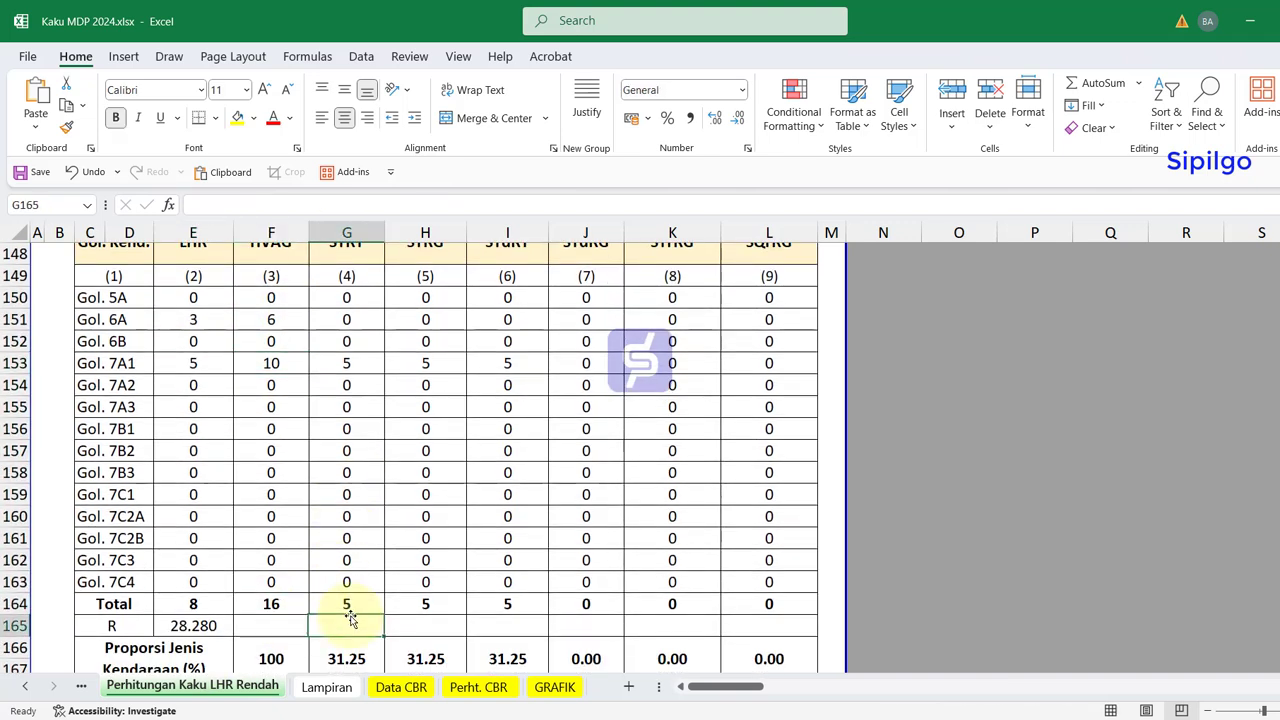
pyautogui.scroll(-1, 343, 614)
# - Inspect the HVAG, STRT, STRG and SQrRG proportion formulas and the LHR total formula
pyautogui.click(271, 592)
pyautogui.click(346, 590)
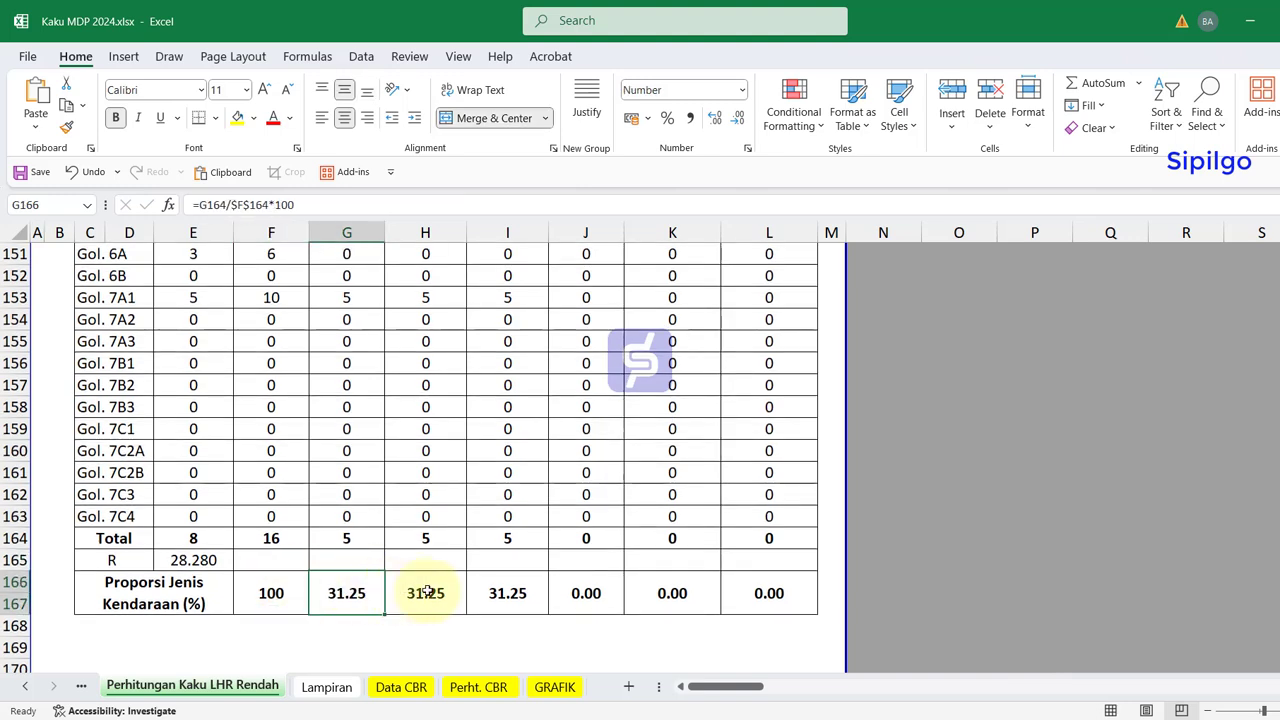
pyautogui.click(425, 592)
pyautogui.click(773, 580)
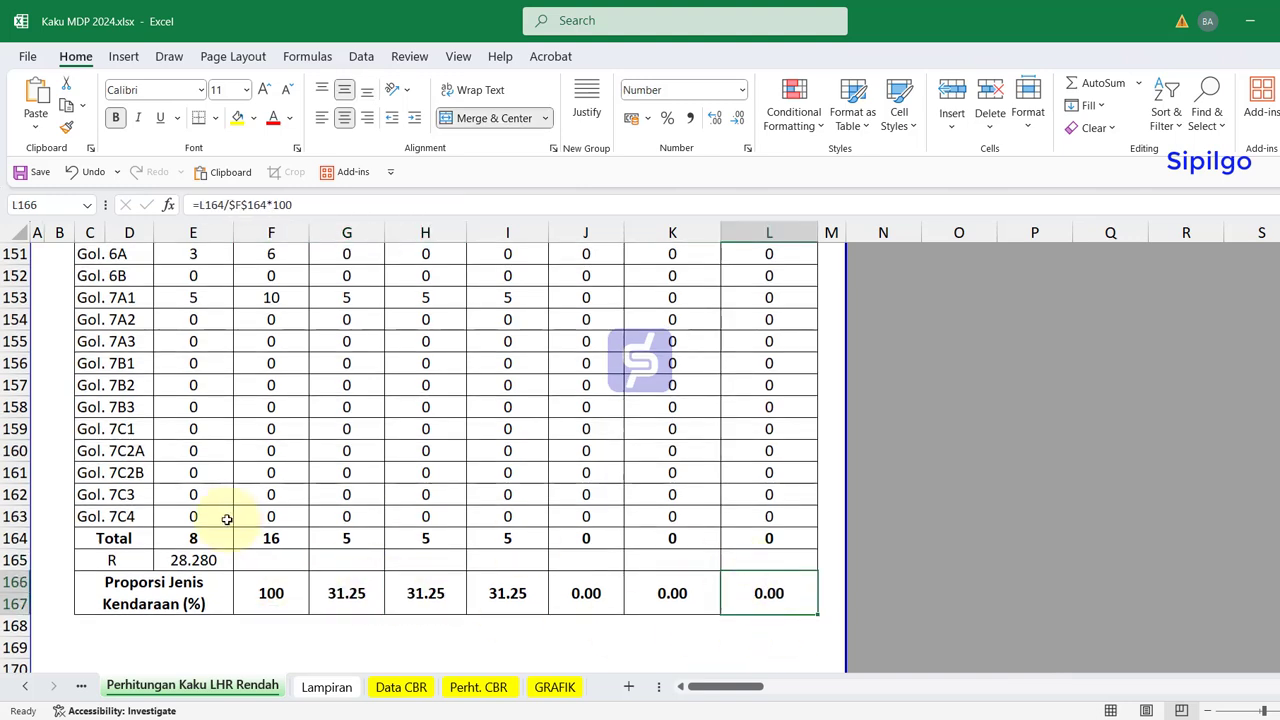
pyautogui.click(190, 538)
pyautogui.scroll(1, 414, 576)
pyautogui.scroll(1, 414, 576)
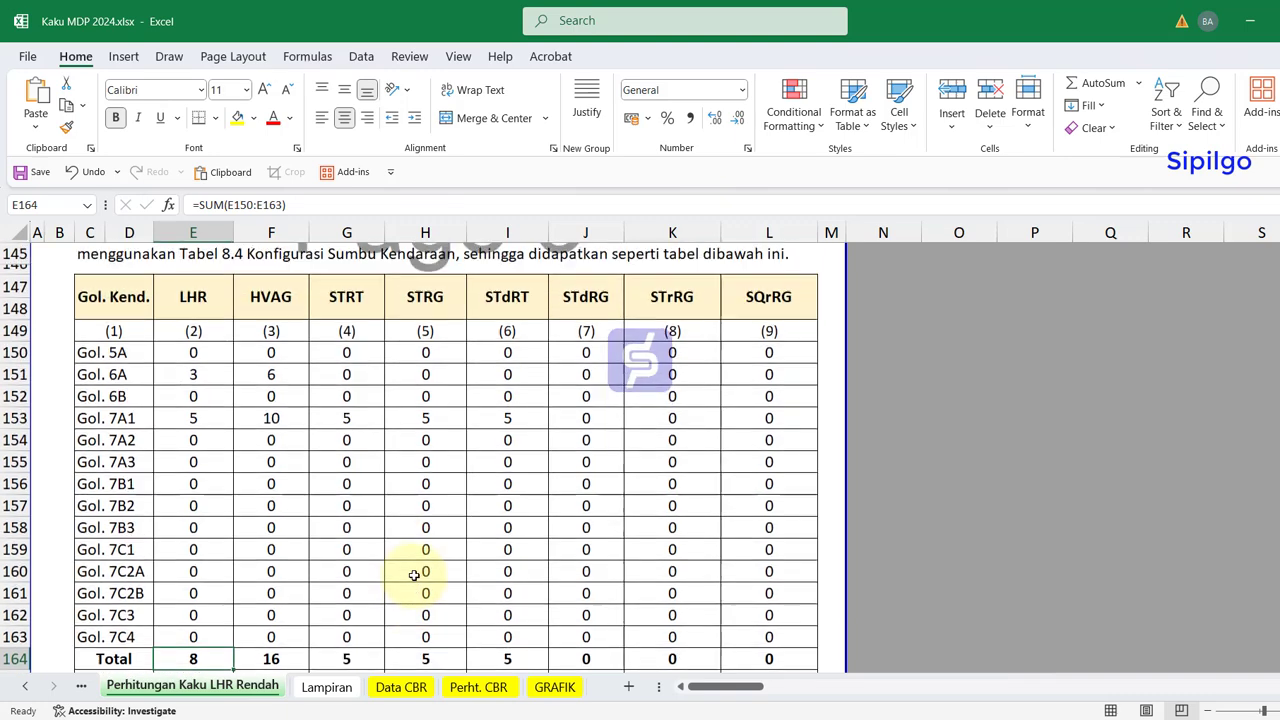
pyautogui.scroll(-2, 318, 490)
pyautogui.scroll(-1, 300, 530)
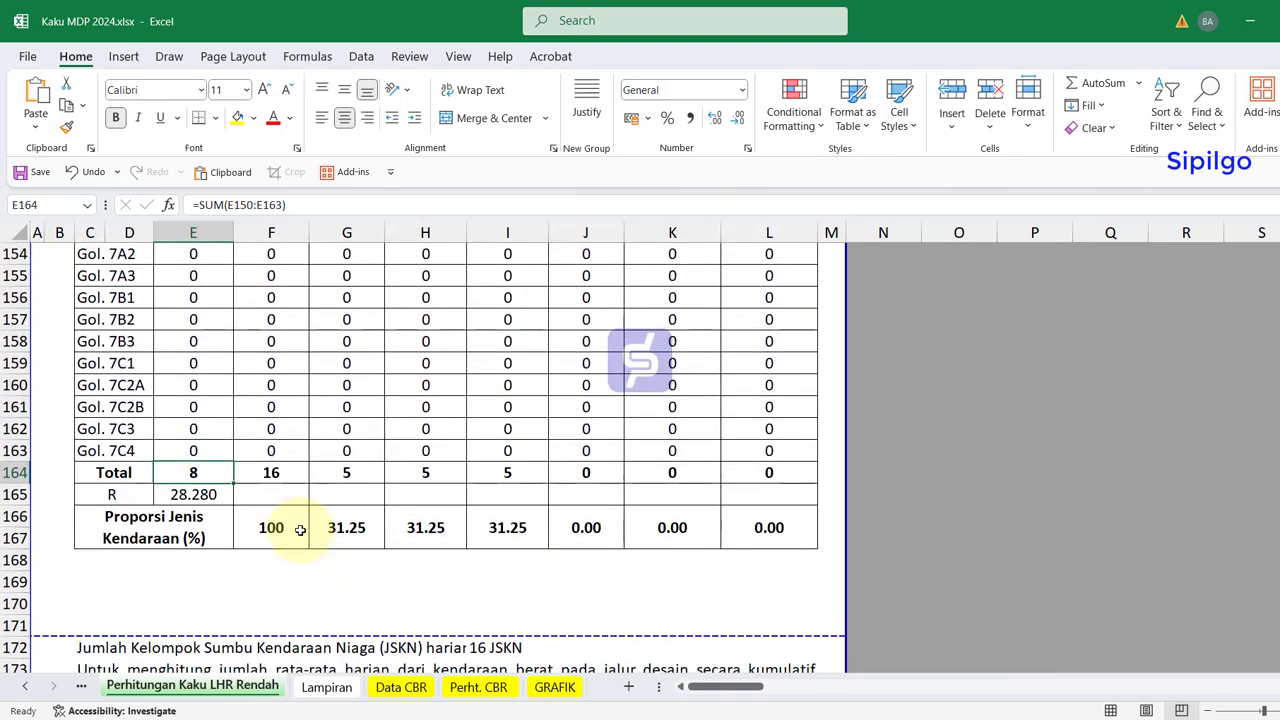
pyautogui.scroll(-1, 300, 530)
pyautogui.scroll(-3, 300, 530)
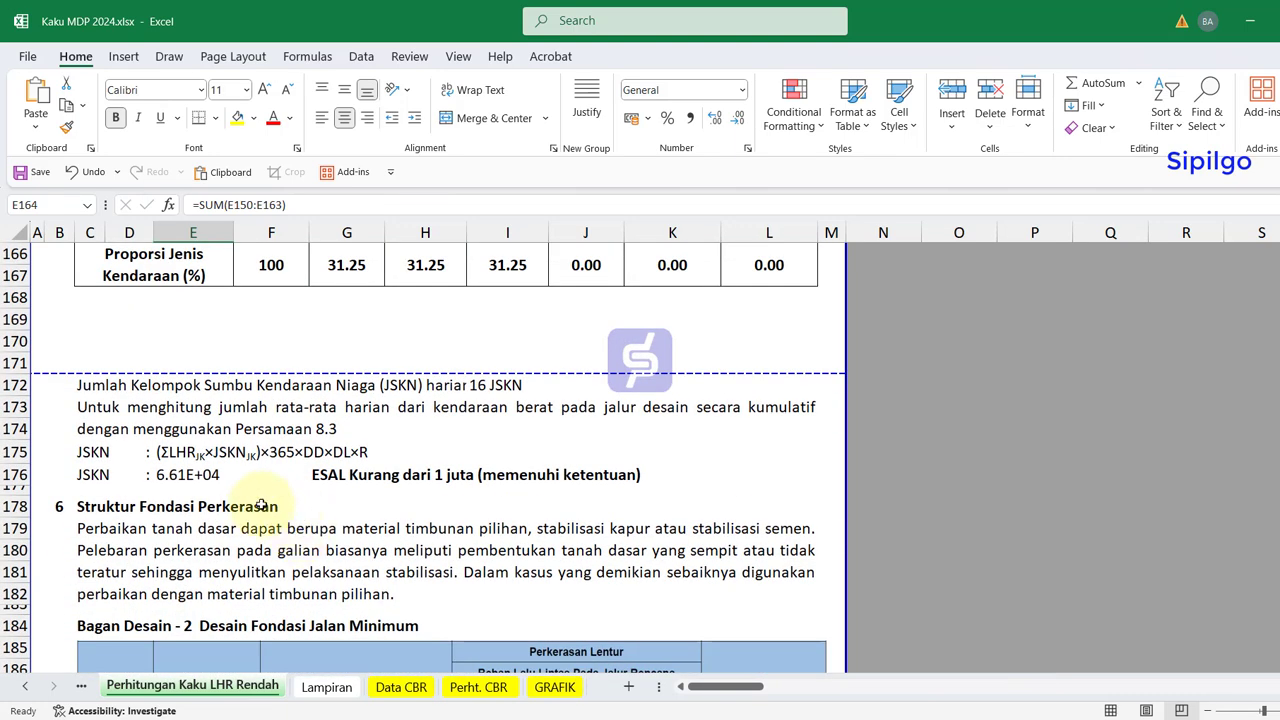
# - Inspect the cumulative JSKN formula and the G176 IF check testing E176 below 10^6
pyautogui.click(172, 478)
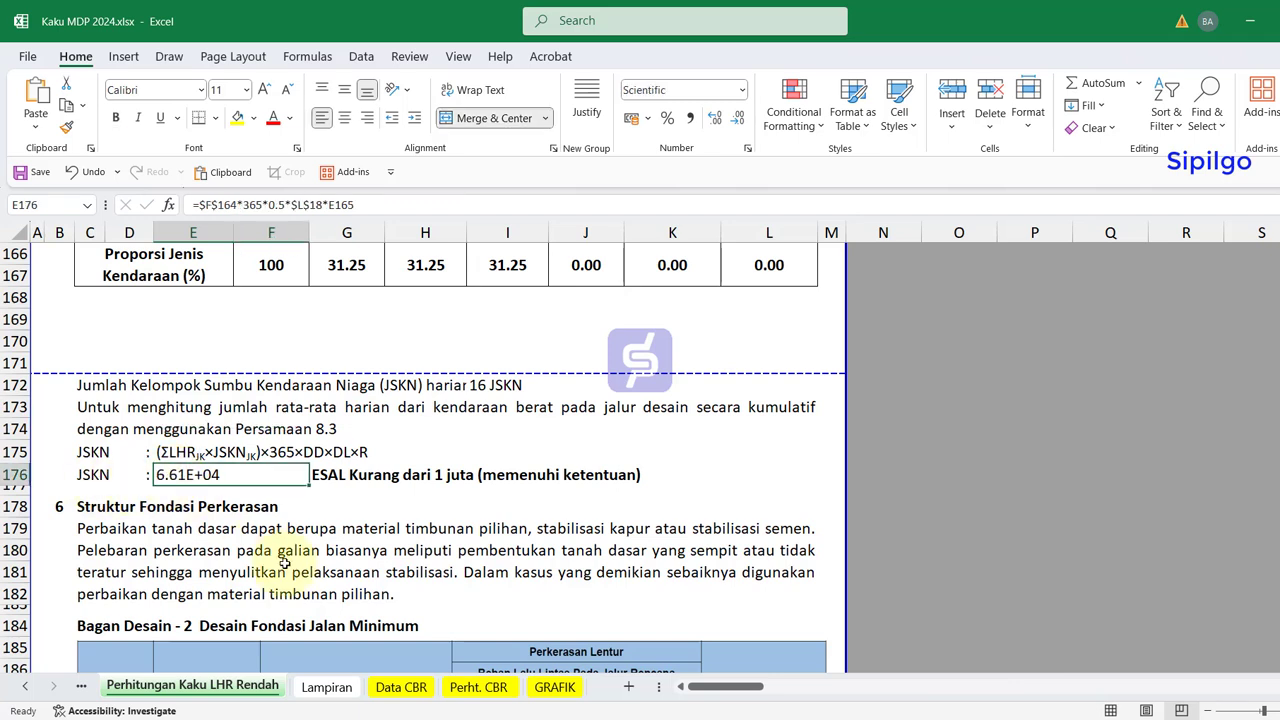
pyautogui.click(338, 477)
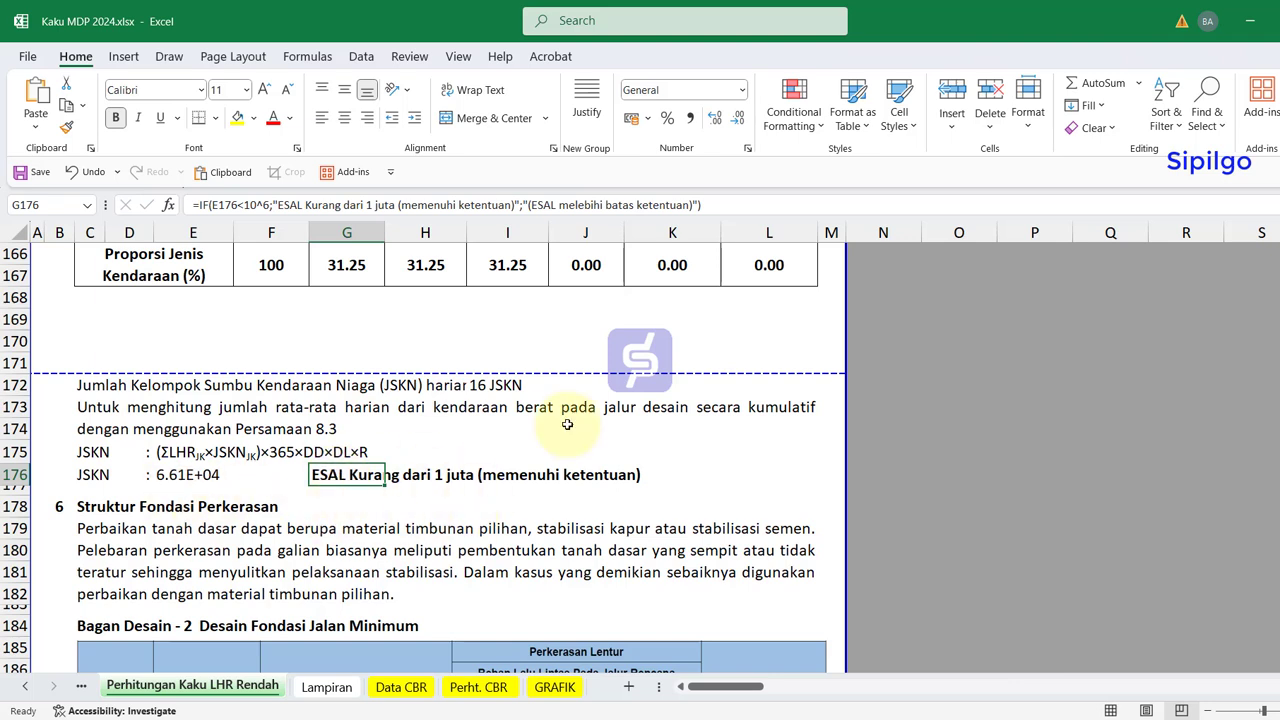
pyautogui.click(708, 419)
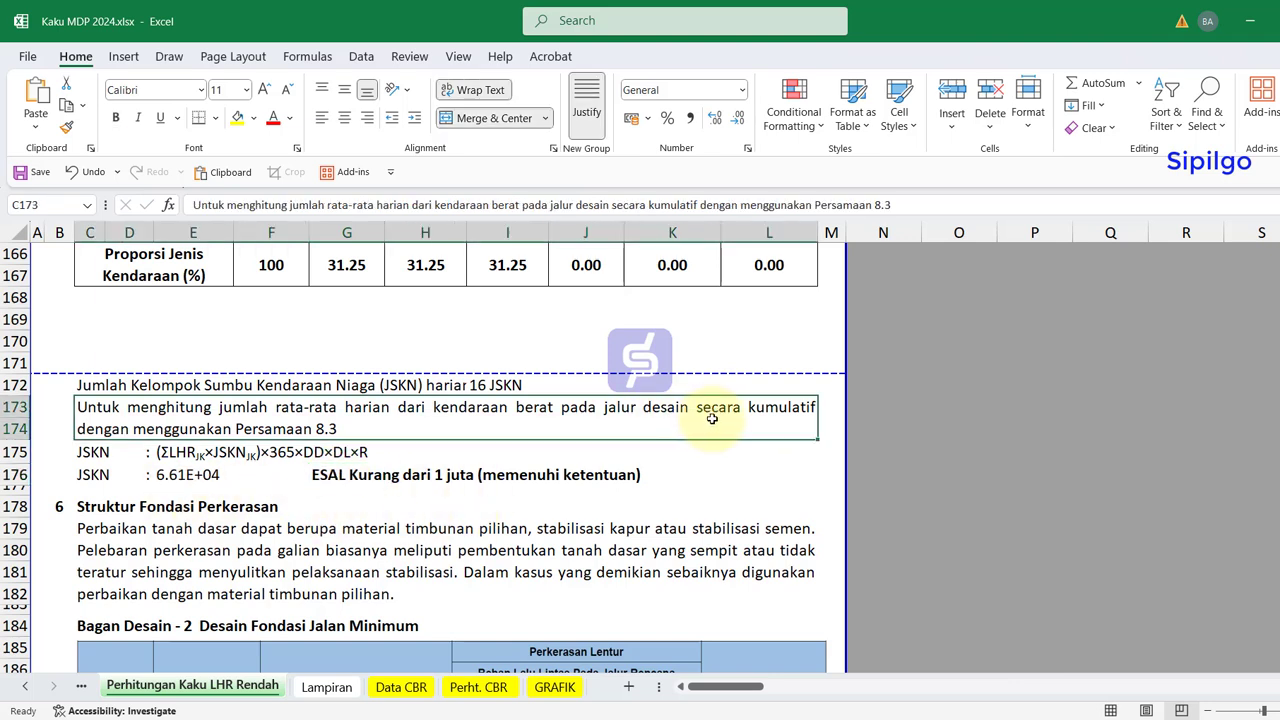
pyautogui.click(349, 493)
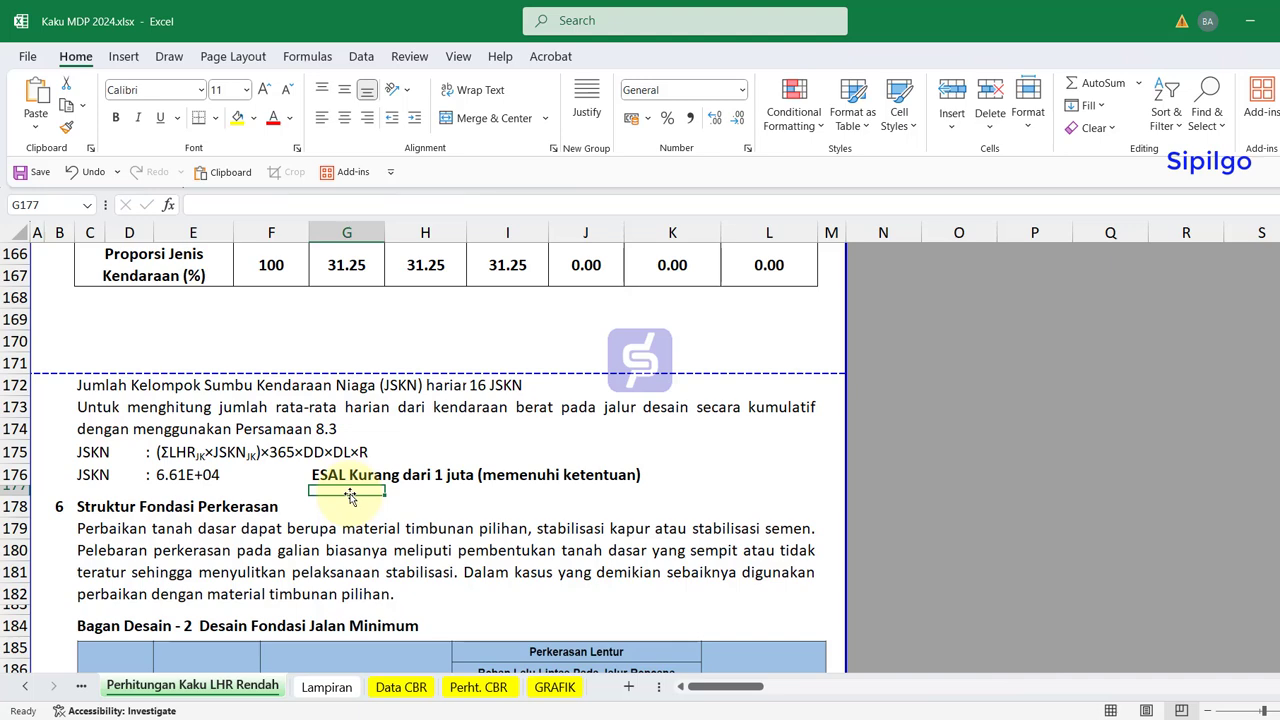
pyautogui.scroll(-1, 350, 497)
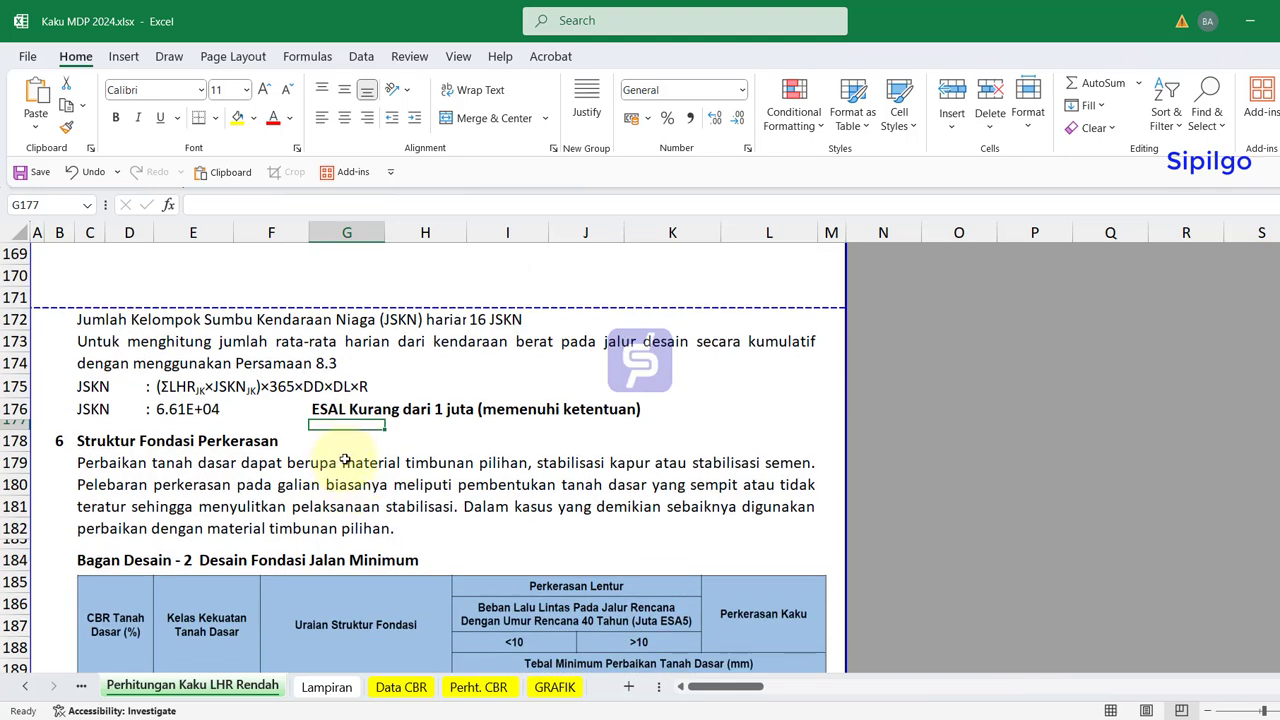
# - Inspect the section 6 number cell and the Bagan Desain - 2 title cell
pyautogui.scroll(-1, 345, 460)
pyautogui.scroll(-1, 345, 460)
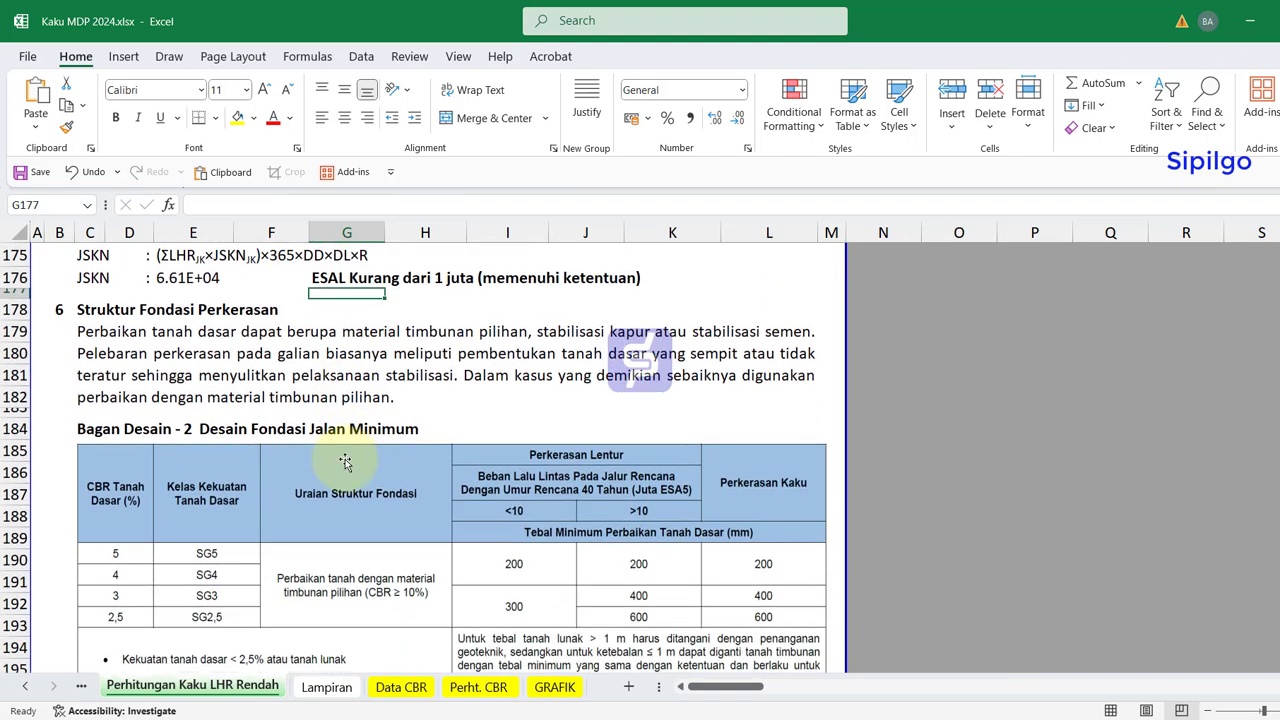
pyautogui.scroll(-1, 345, 462)
pyautogui.click(68, 256)
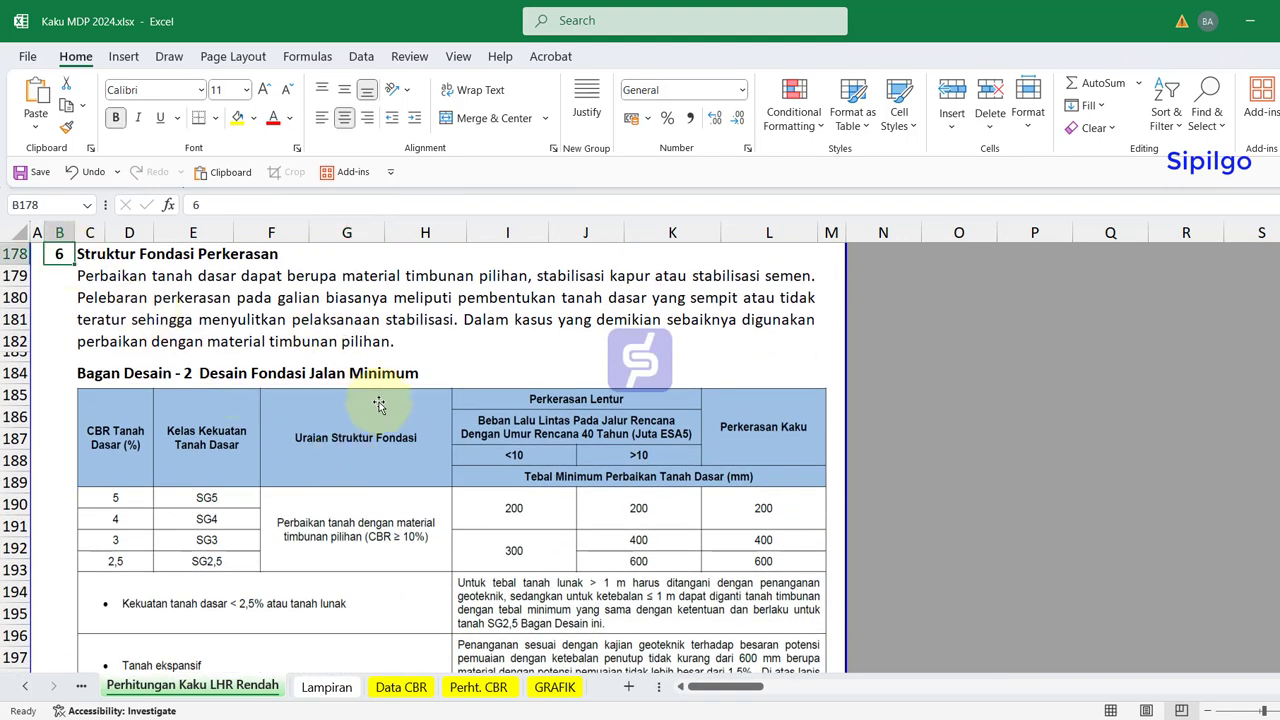
pyautogui.scroll(-2, 380, 405)
pyautogui.scroll(1, 380, 405)
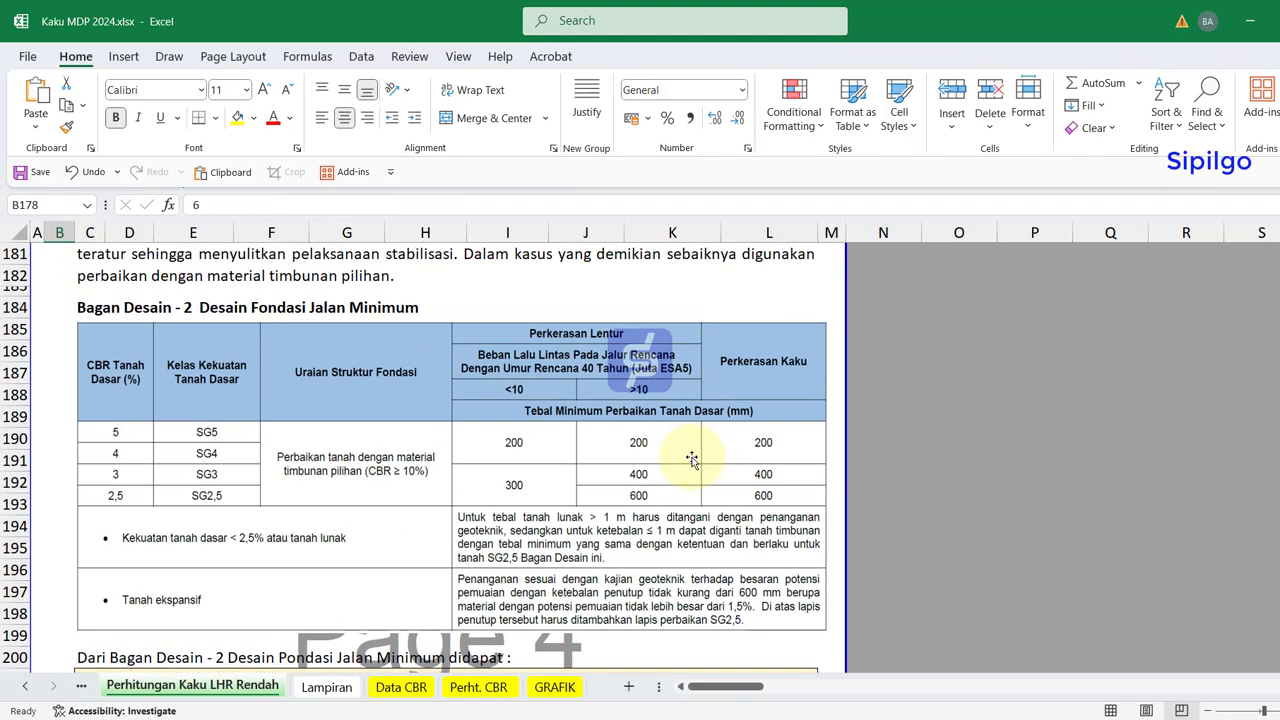
pyautogui.click(85, 307)
# - Inspect and select the row 201 formula concluding CBR 6.48% needs no capping layer
pyautogui.scroll(-1, 740, 440)
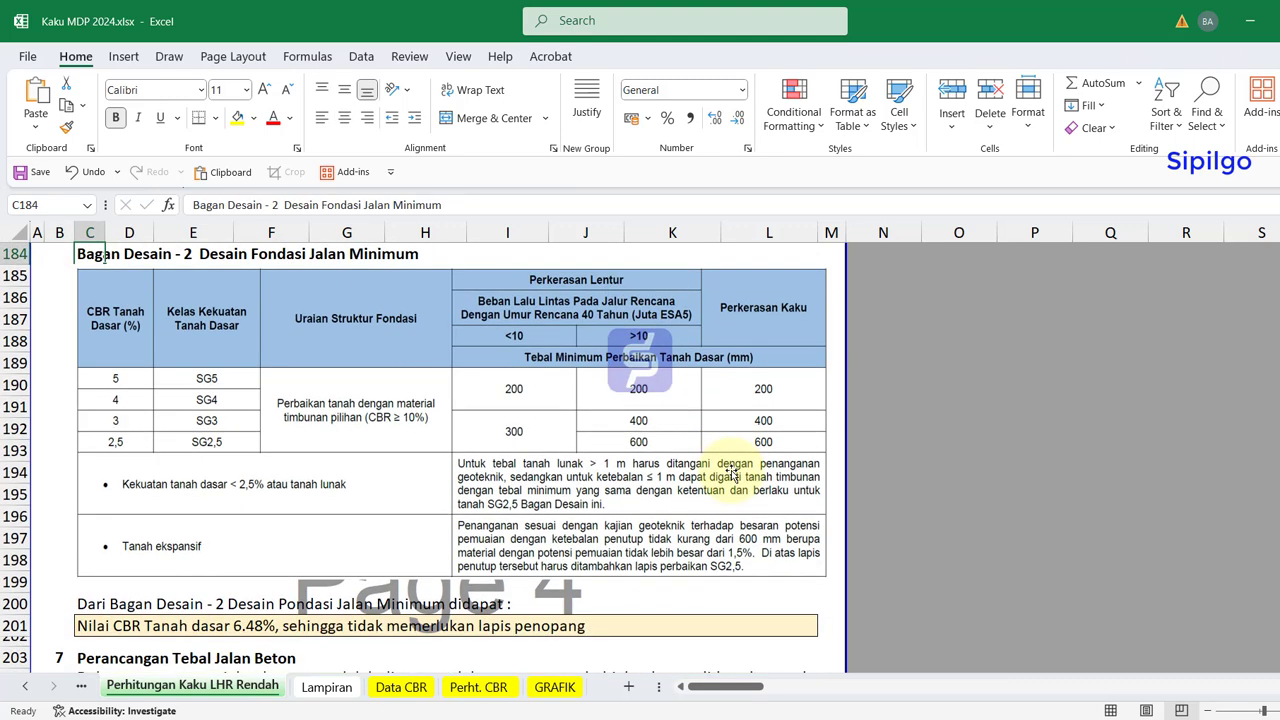
pyautogui.scroll(-1, 205, 575)
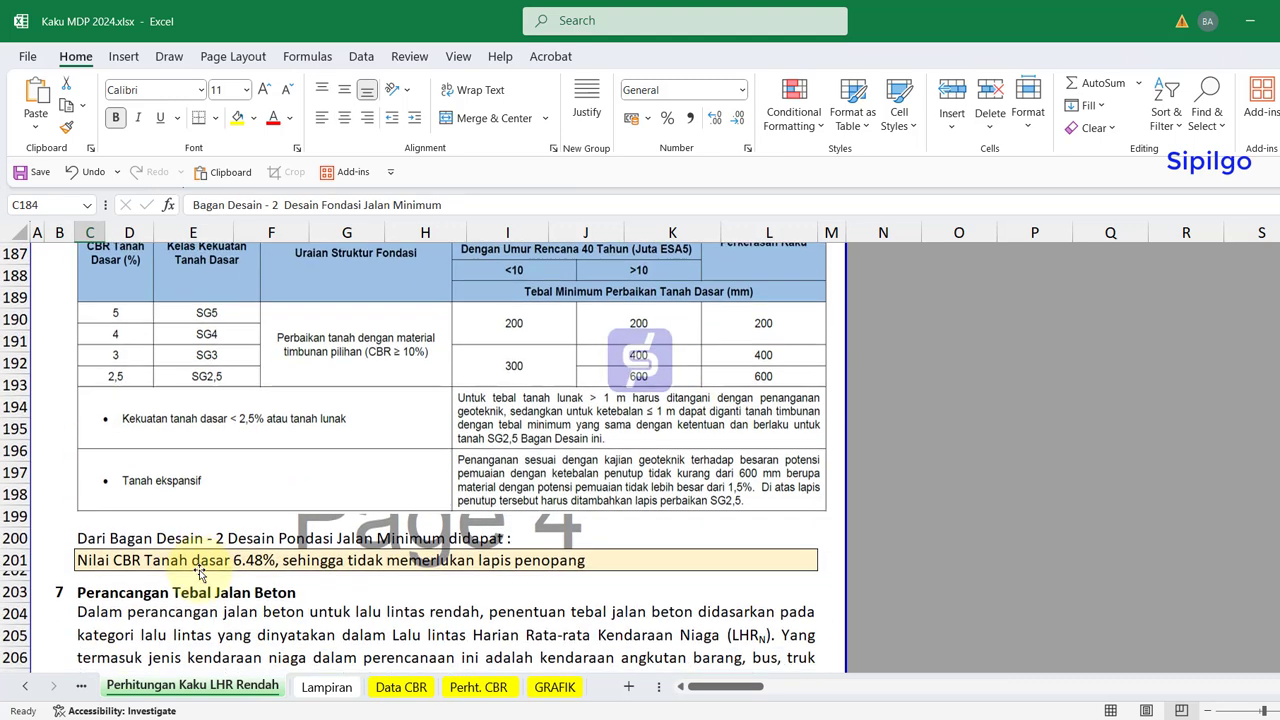
pyautogui.click(100, 562)
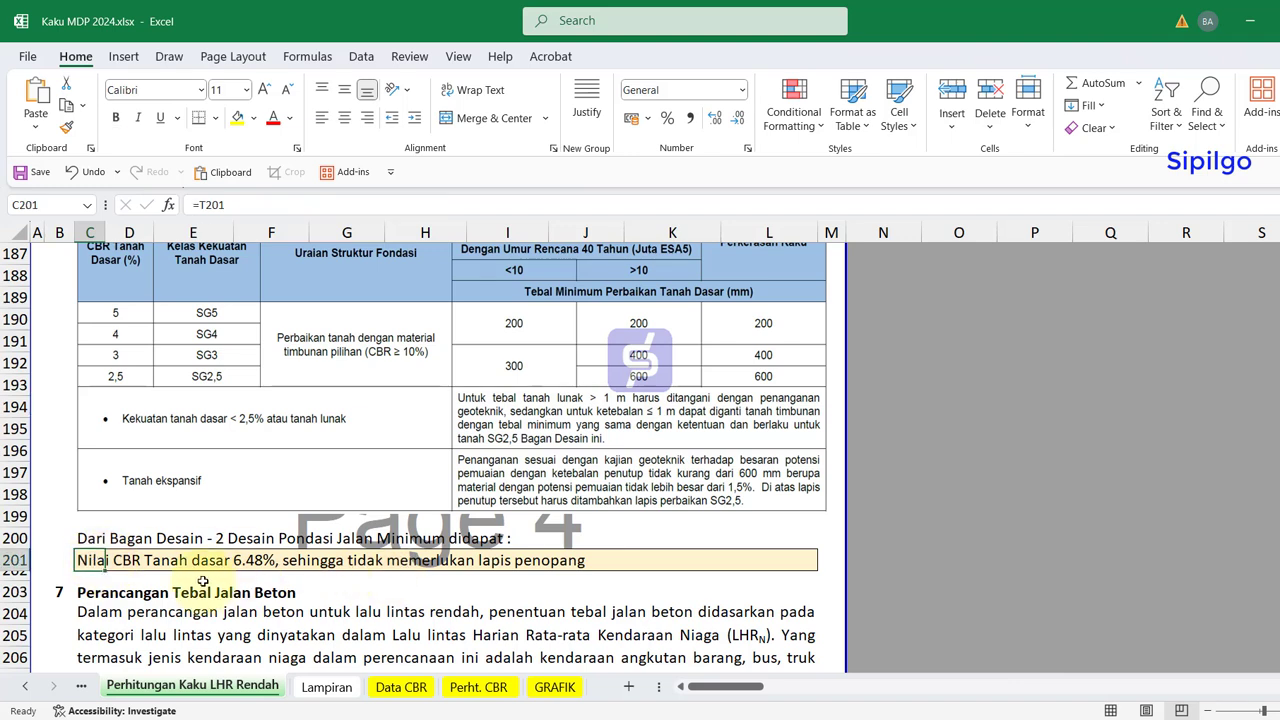
pyautogui.moveTo(88, 562); pyautogui.dragTo(784, 630)
pyautogui.click(694, 591)
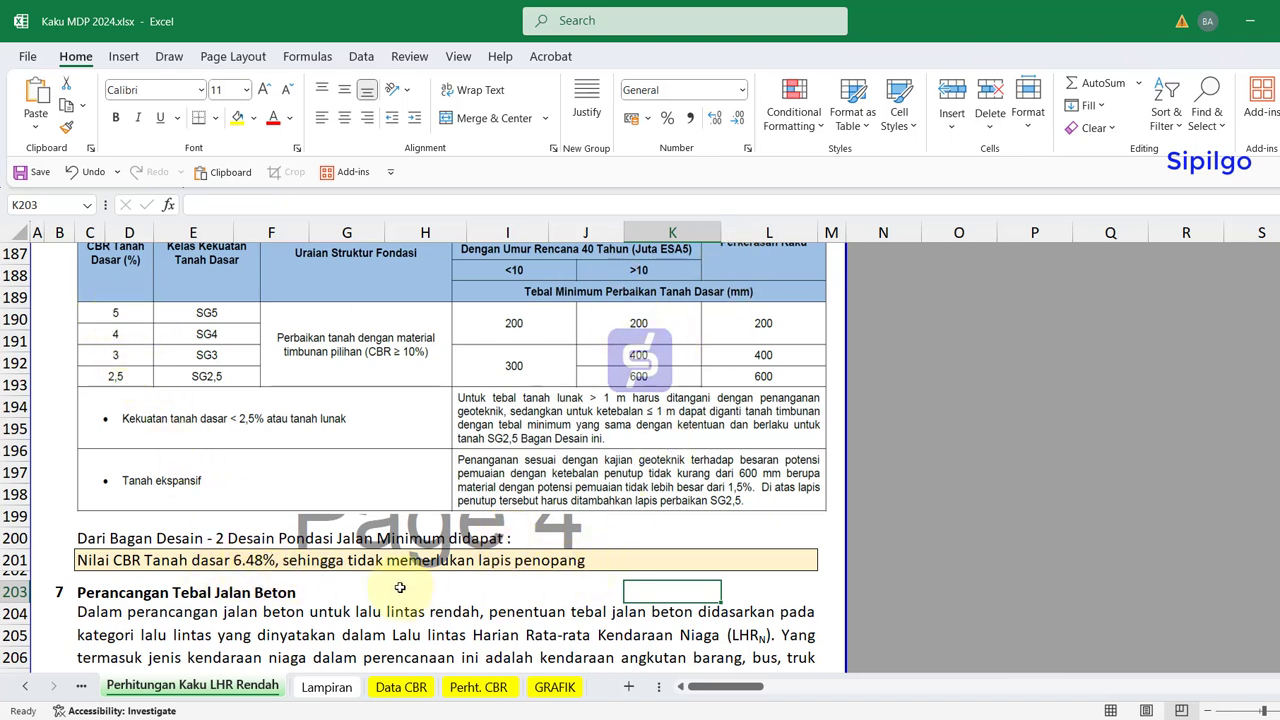
pyautogui.scroll(-2, 628, 581)
pyautogui.scroll(-2, 630, 581)
# - Select H211:H218 to confirm the LHR_N total of 8 vehicles, then view the Kontrol checks
pyautogui.scroll(-1, 635, 582)
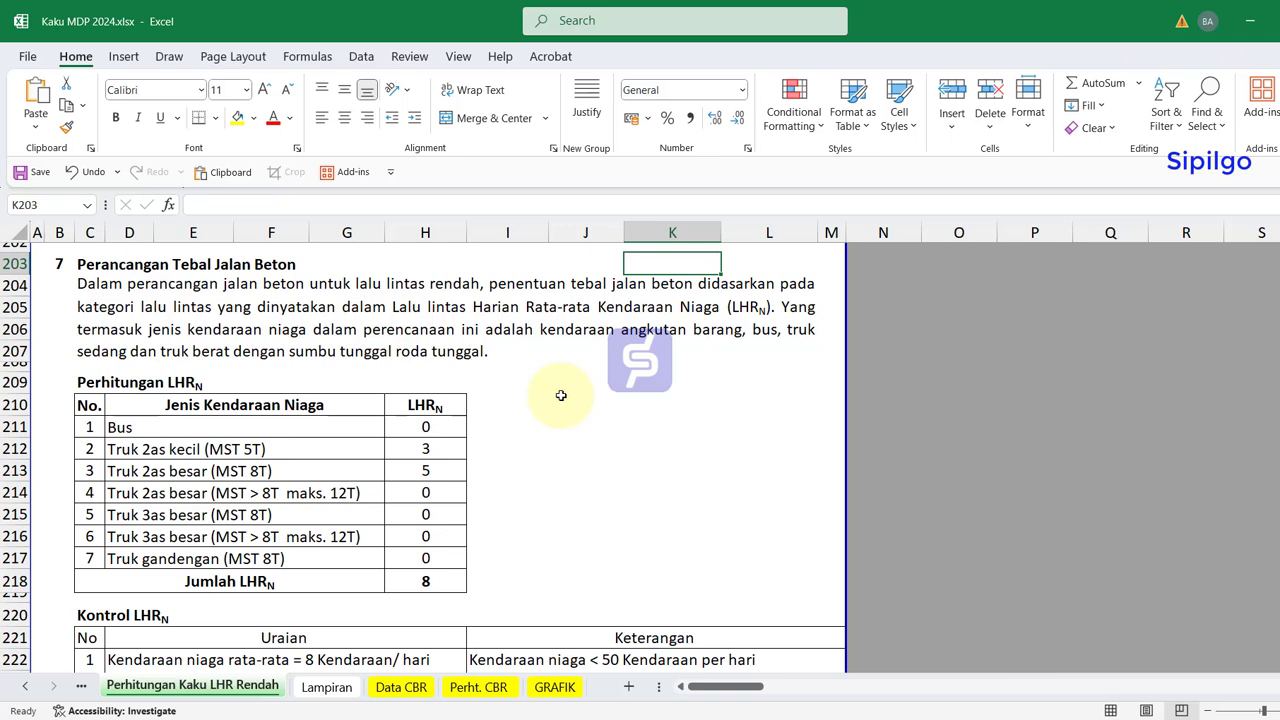
pyautogui.click(563, 401)
pyautogui.click(566, 378)
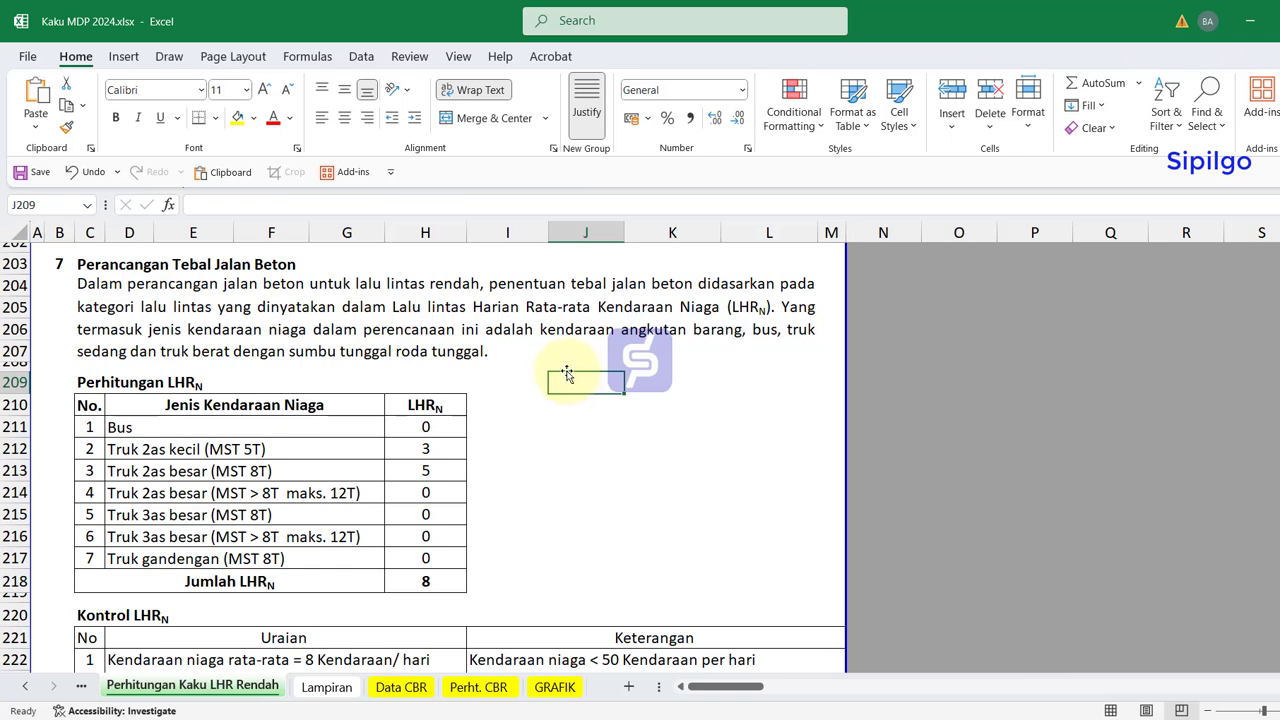
pyautogui.scroll(-1, 566, 373)
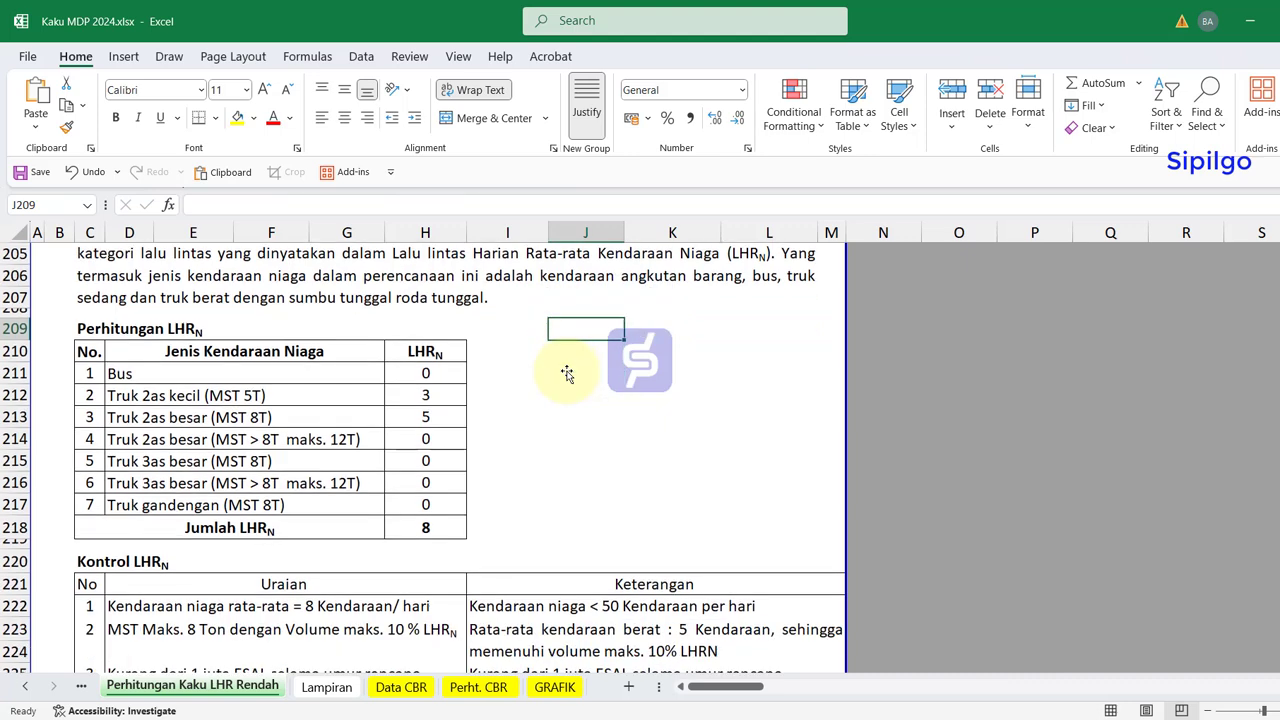
pyautogui.moveTo(425, 373); pyautogui.dragTo(425, 527)
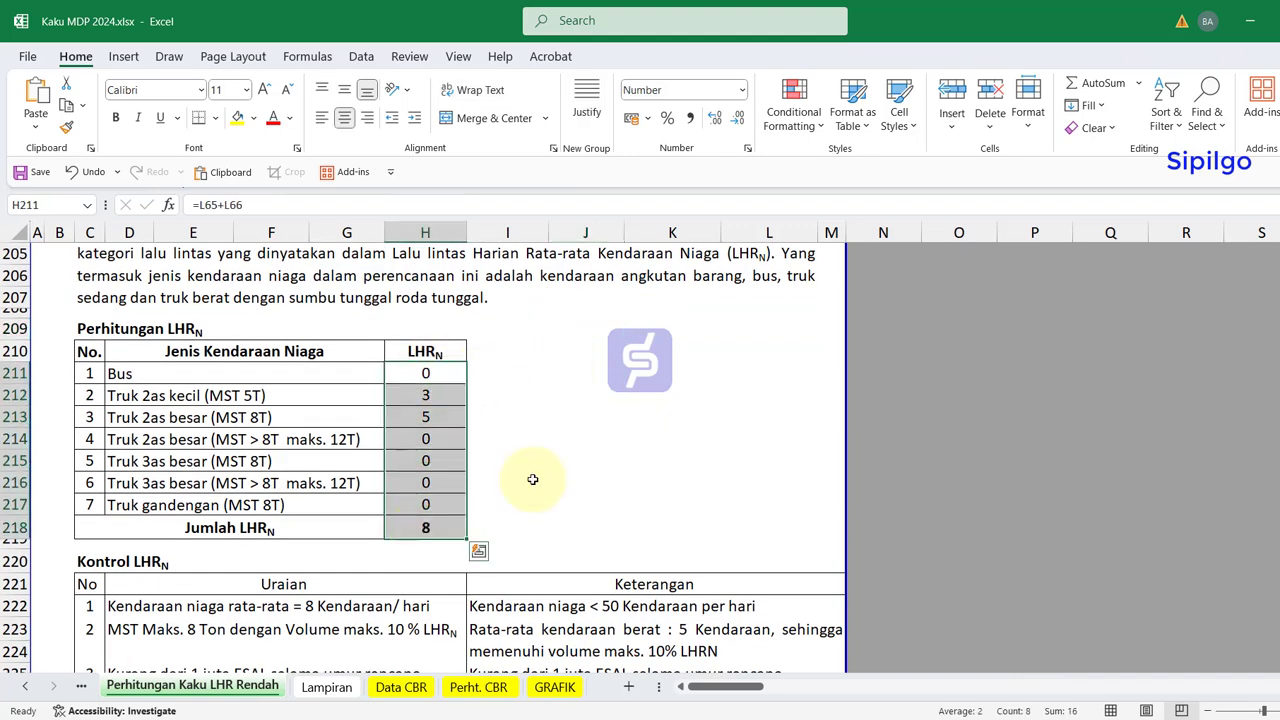
pyautogui.scroll(-1, 532, 479)
pyautogui.scroll(-1, 530, 465)
pyautogui.click(525, 440)
# - Check the Kontrol LHR_N rows, then scroll down to Bagan Desain-8A for low-traffic Jalan Lokal roads
pyautogui.scroll(-1, 537, 449)
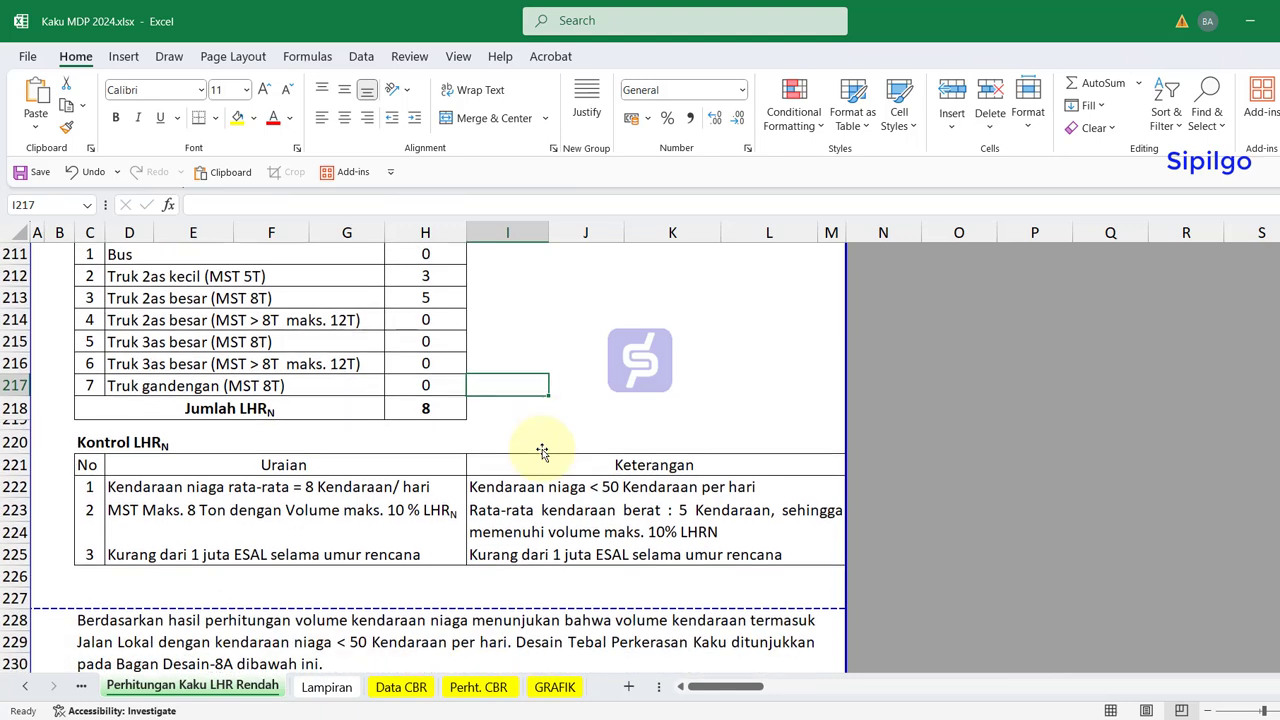
pyautogui.click(95, 442)
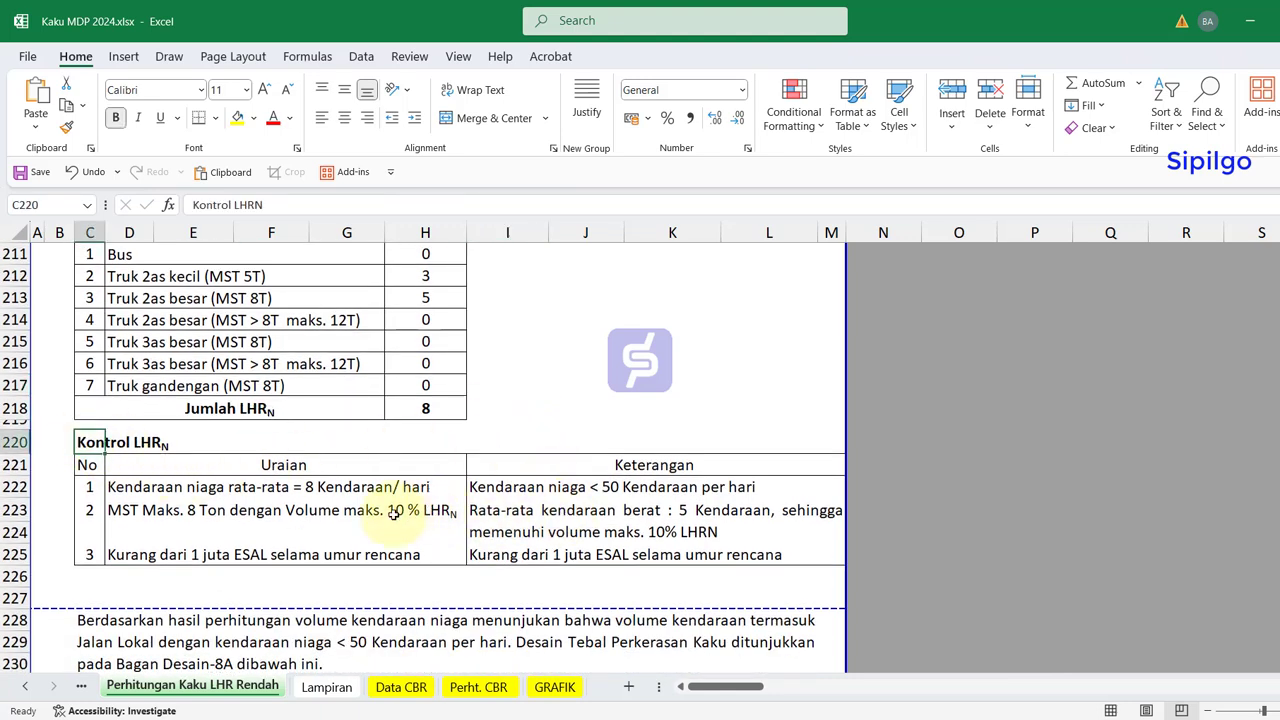
pyautogui.scroll(1, 371, 517)
pyautogui.scroll(1, 371, 517)
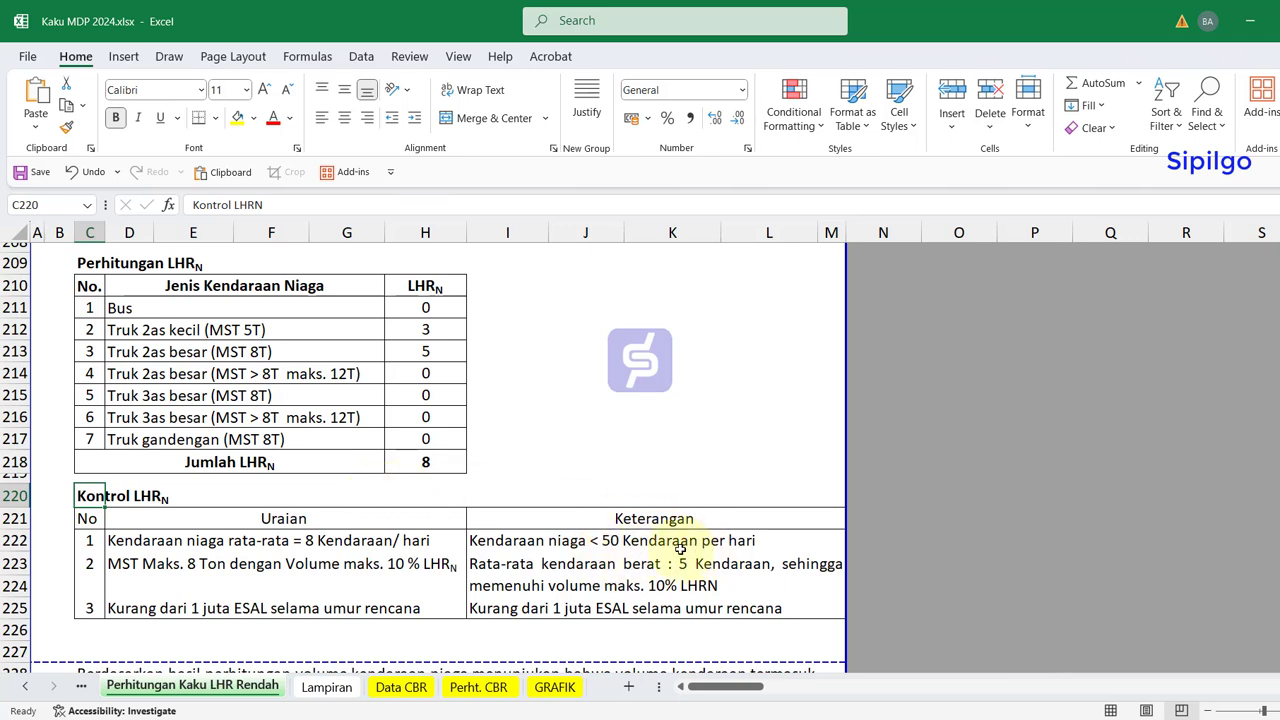
pyautogui.click(544, 489)
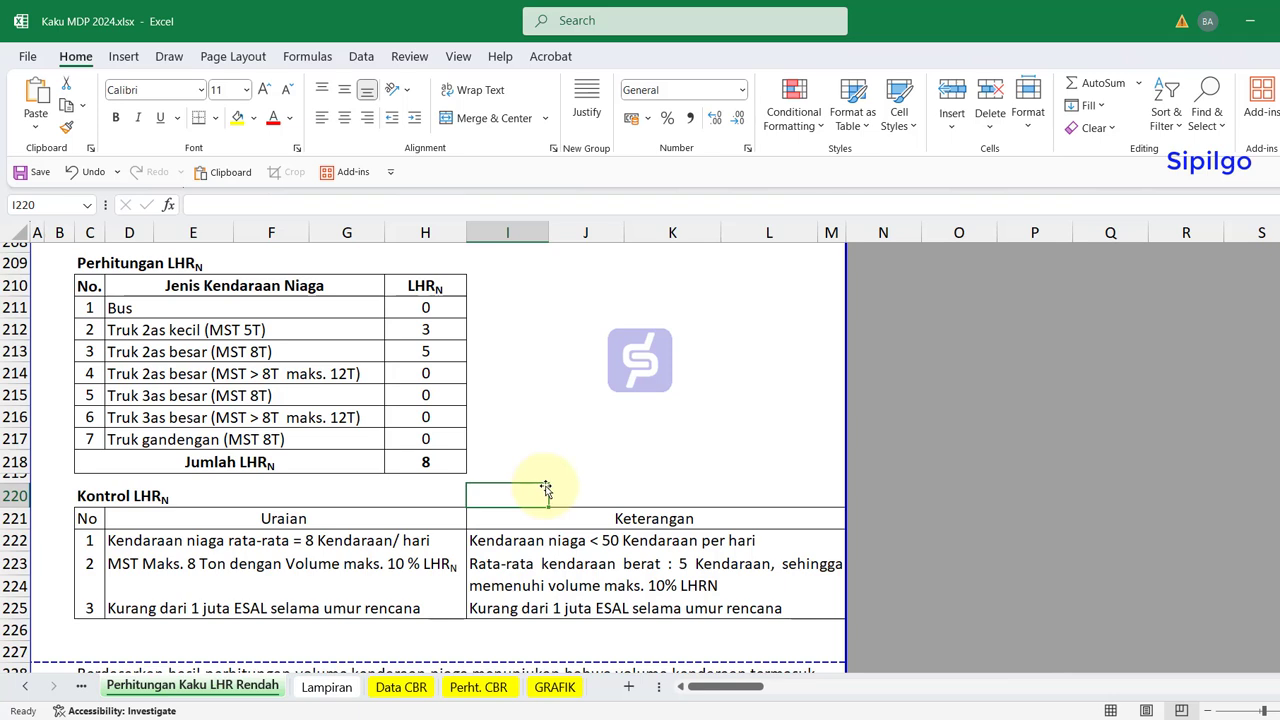
pyautogui.scroll(-1, 544, 489)
pyautogui.scroll(-1, 546, 488)
pyautogui.scroll(-1, 547, 487)
# - Inspect the conclusion paragraph's formula and the Bagan Desain-8A title cell
pyautogui.scroll(-1, 548, 486)
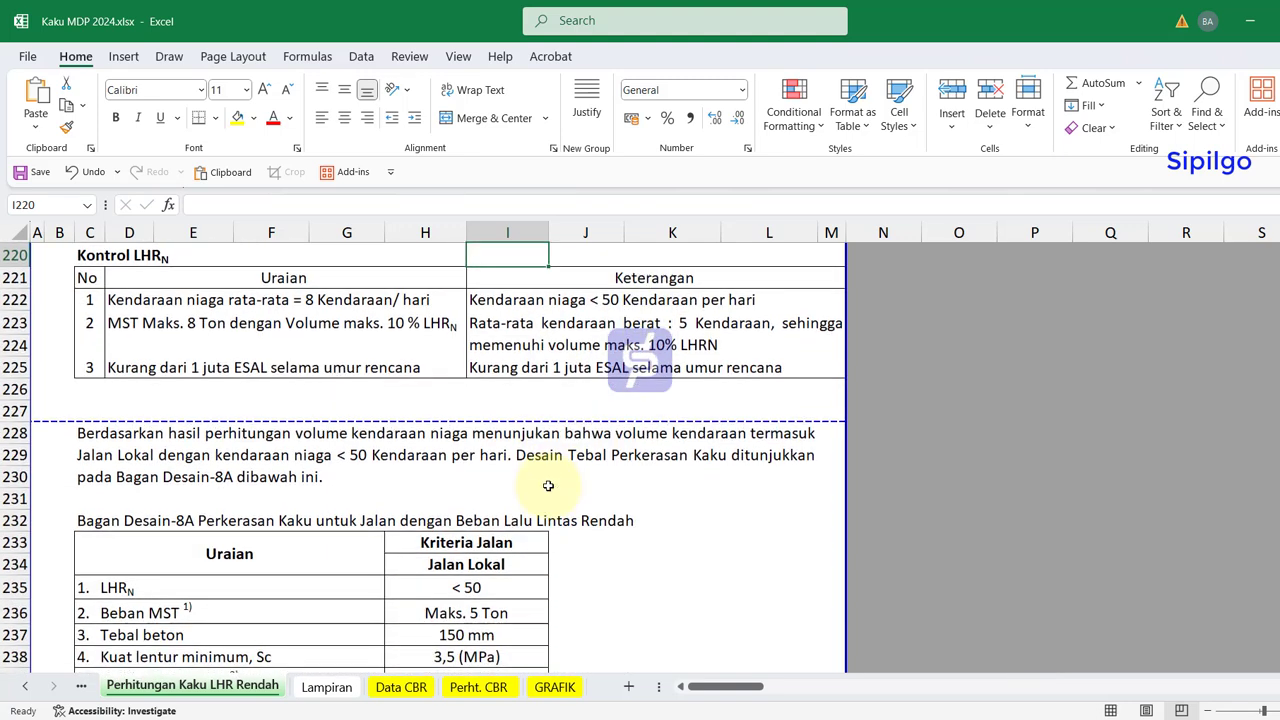
pyautogui.click(380, 459)
pyautogui.scroll(-1, 366, 451)
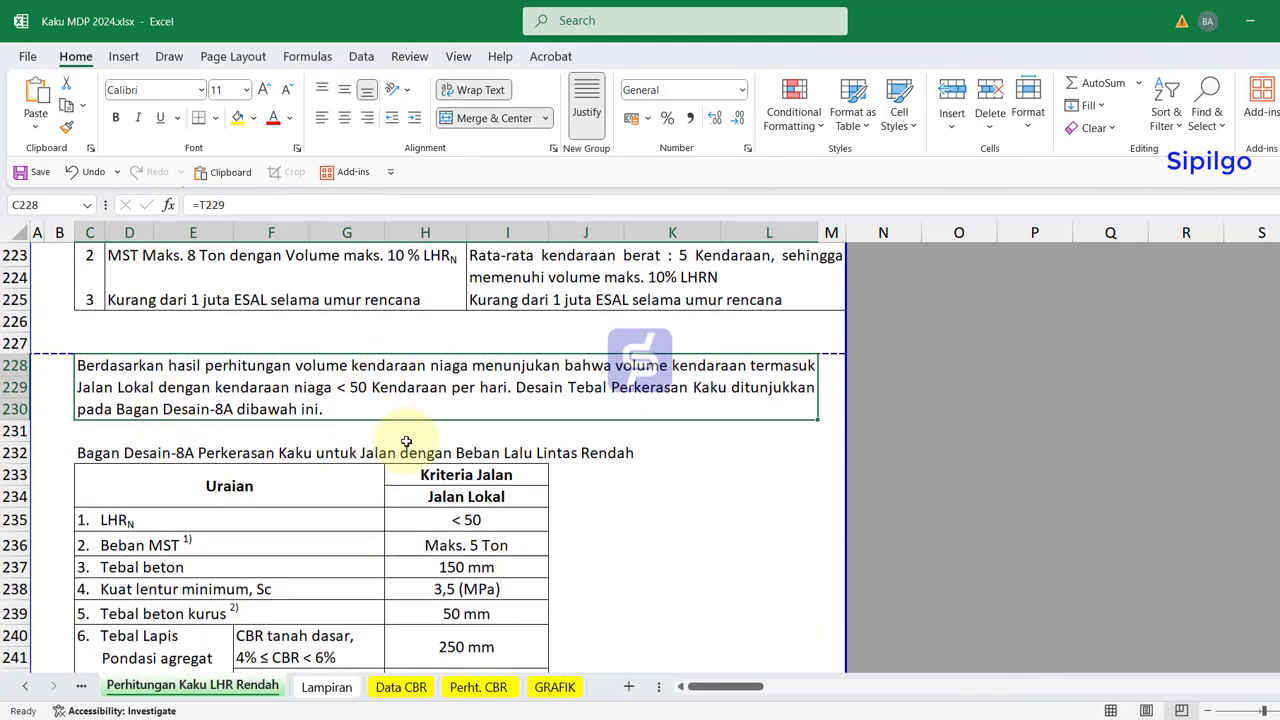
pyautogui.scroll(-1, 406, 442)
pyautogui.click(90, 386)
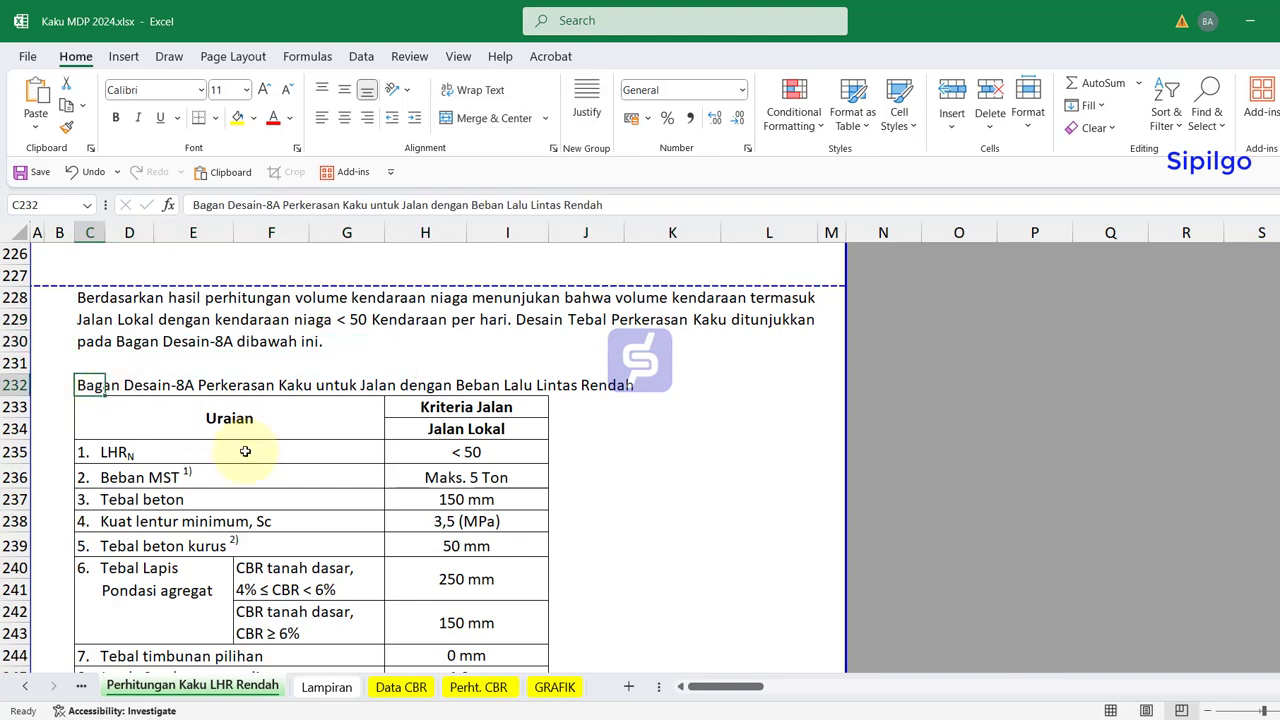
pyautogui.scroll(-1, 245, 452)
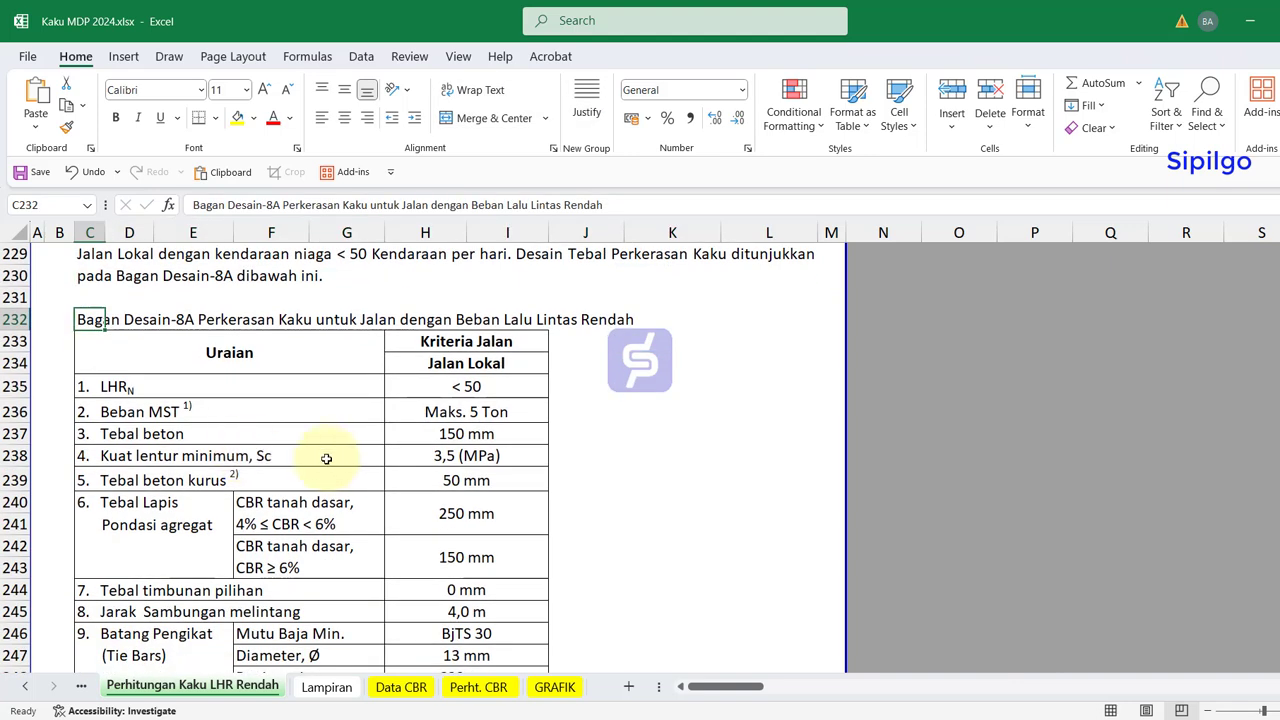
pyautogui.scroll(-1, 326, 458)
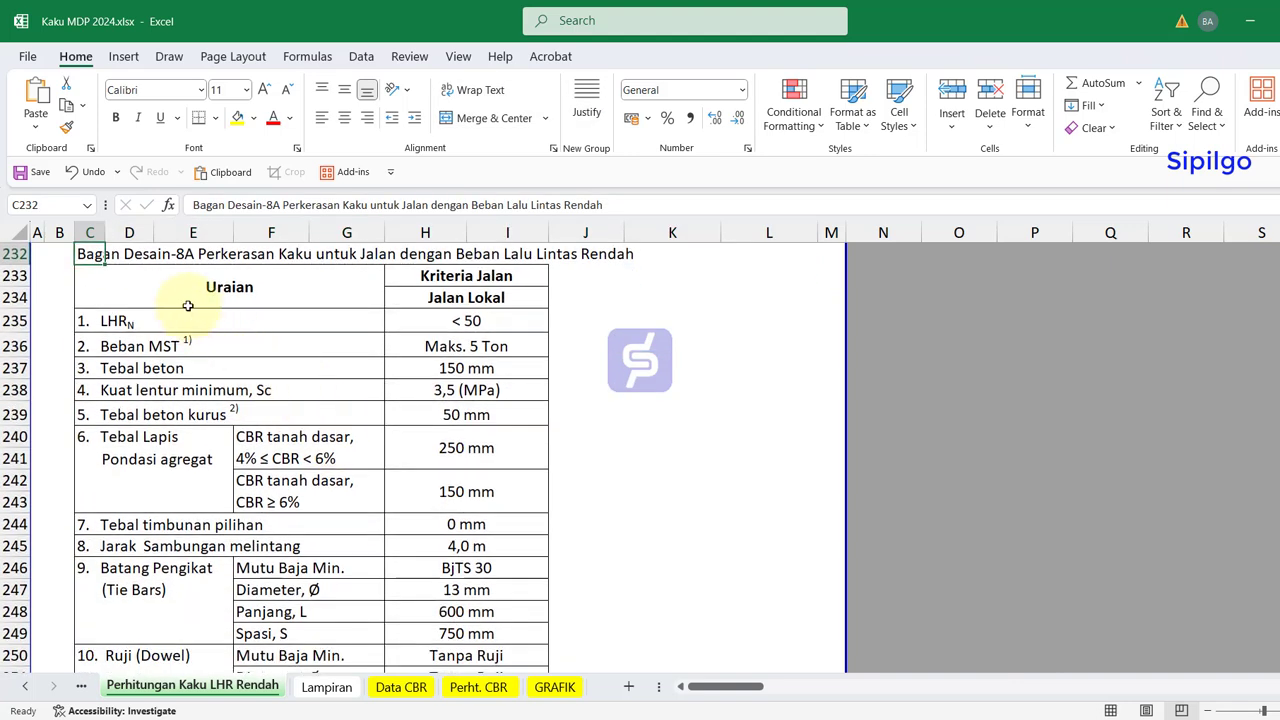
pyautogui.click(680, 371)
# - Highlight the Jalan Lokal criteria, the Tanpa Ruji dowel rows and the LHR_N-to-fill-thickness design values
pyautogui.moveTo(466, 320); pyautogui.dragTo(497, 656)
pyautogui.scroll(-1, 497, 523)
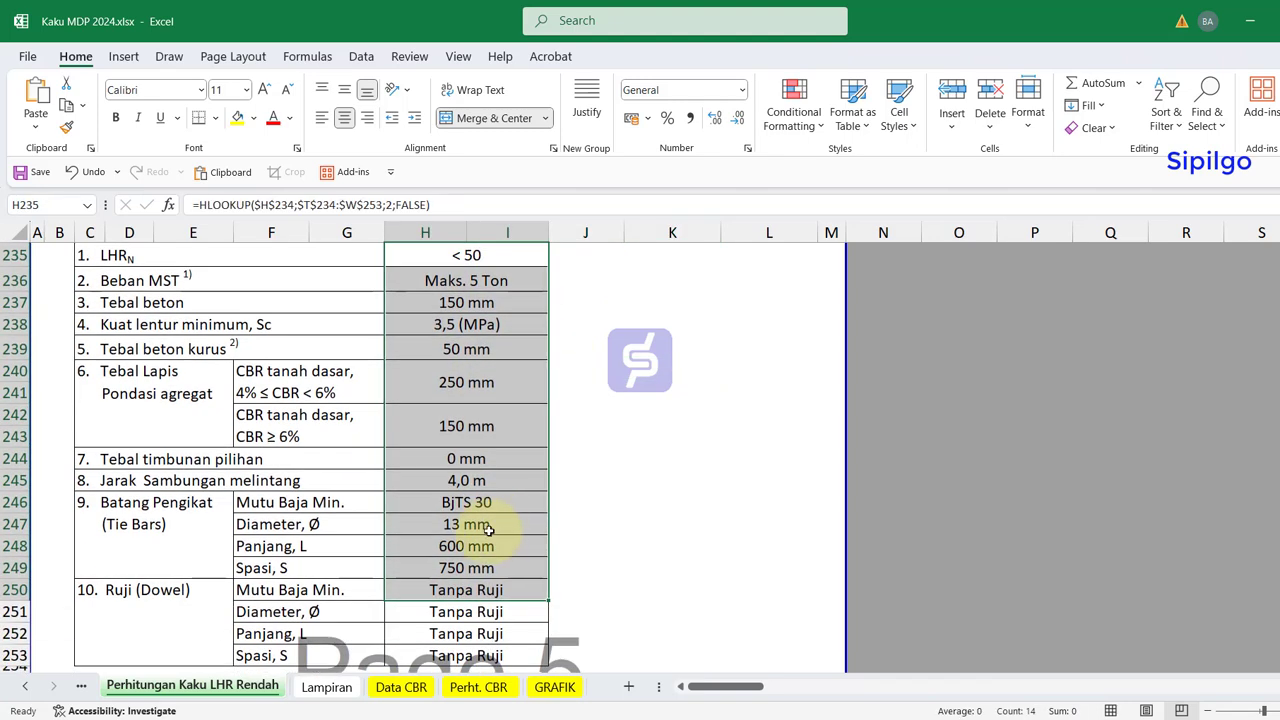
pyautogui.scroll(-1, 488, 530)
pyautogui.moveTo(475, 540); pyautogui.dragTo(474, 590)
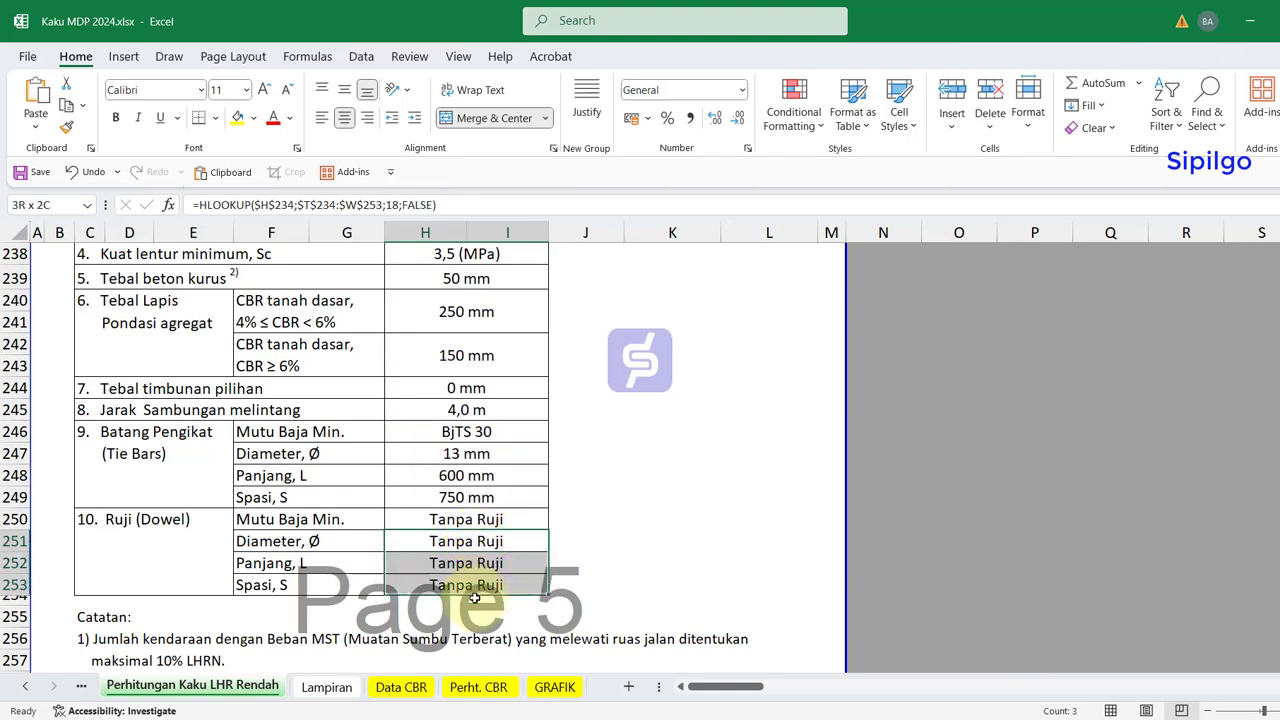
pyautogui.moveTo(508, 520); pyautogui.dragTo(509, 588)
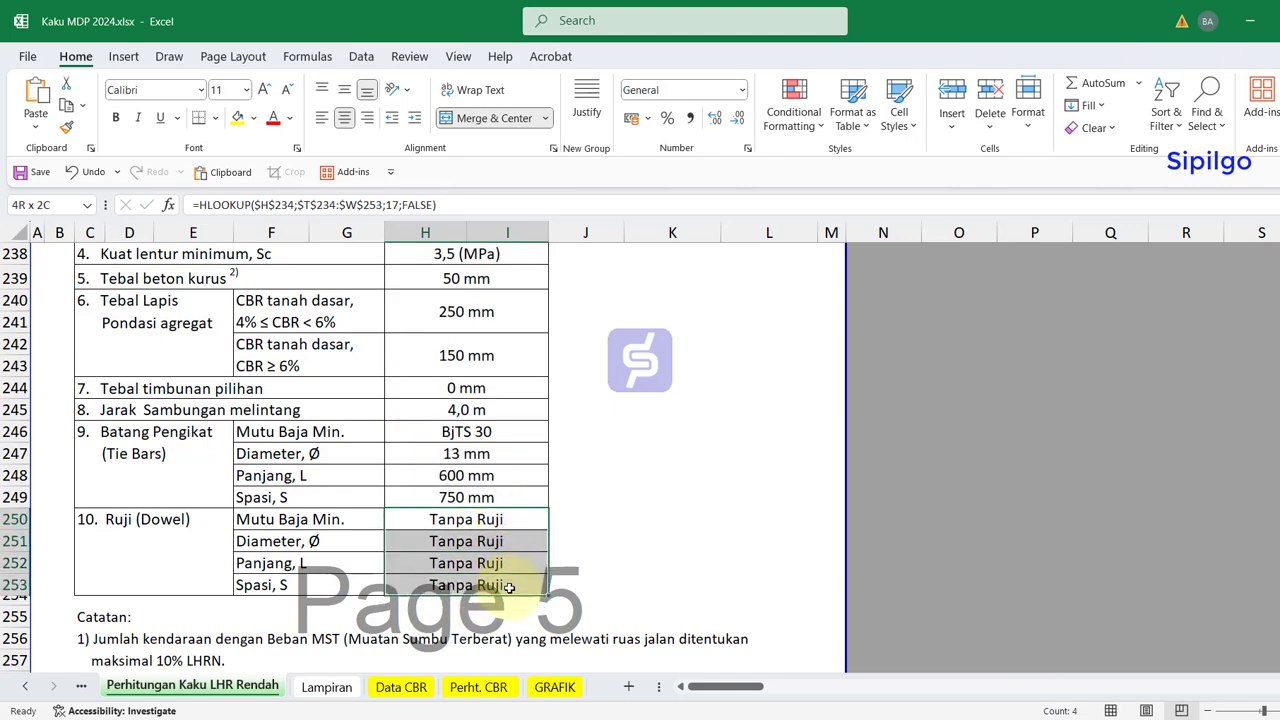
pyautogui.scroll(1, 509, 588)
pyautogui.scroll(1, 525, 585)
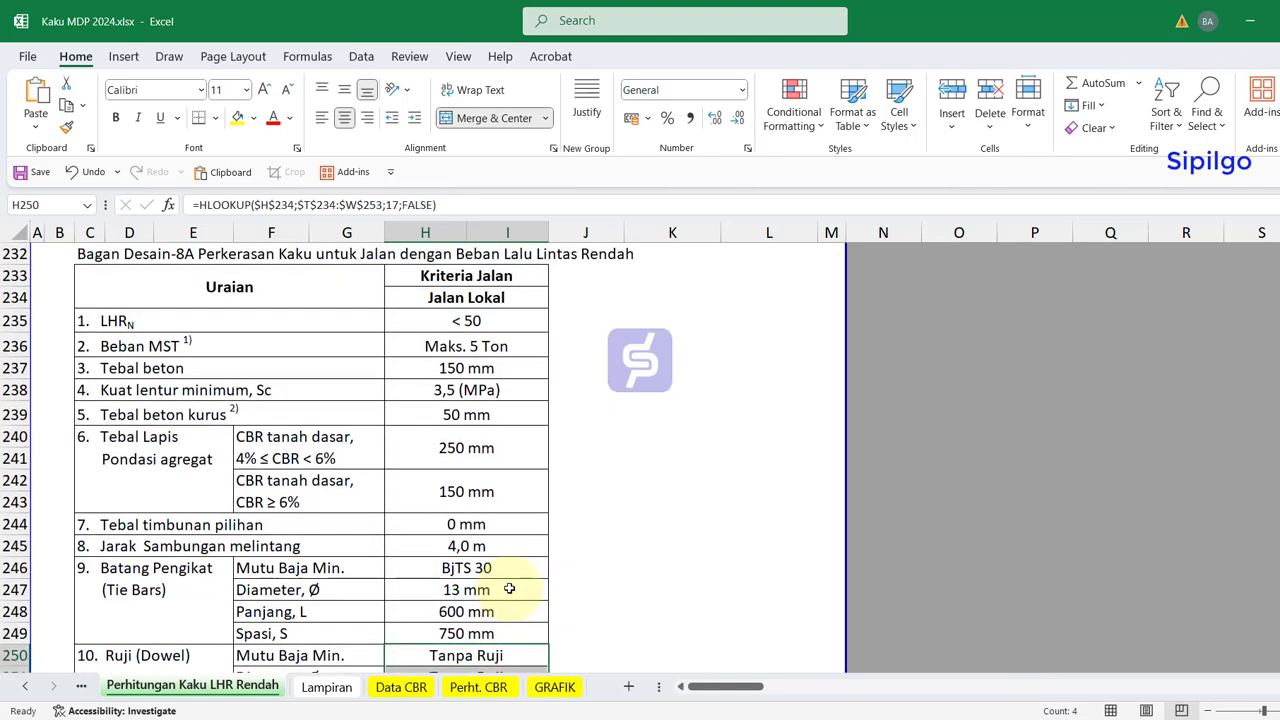
pyautogui.scroll(1, 540, 540)
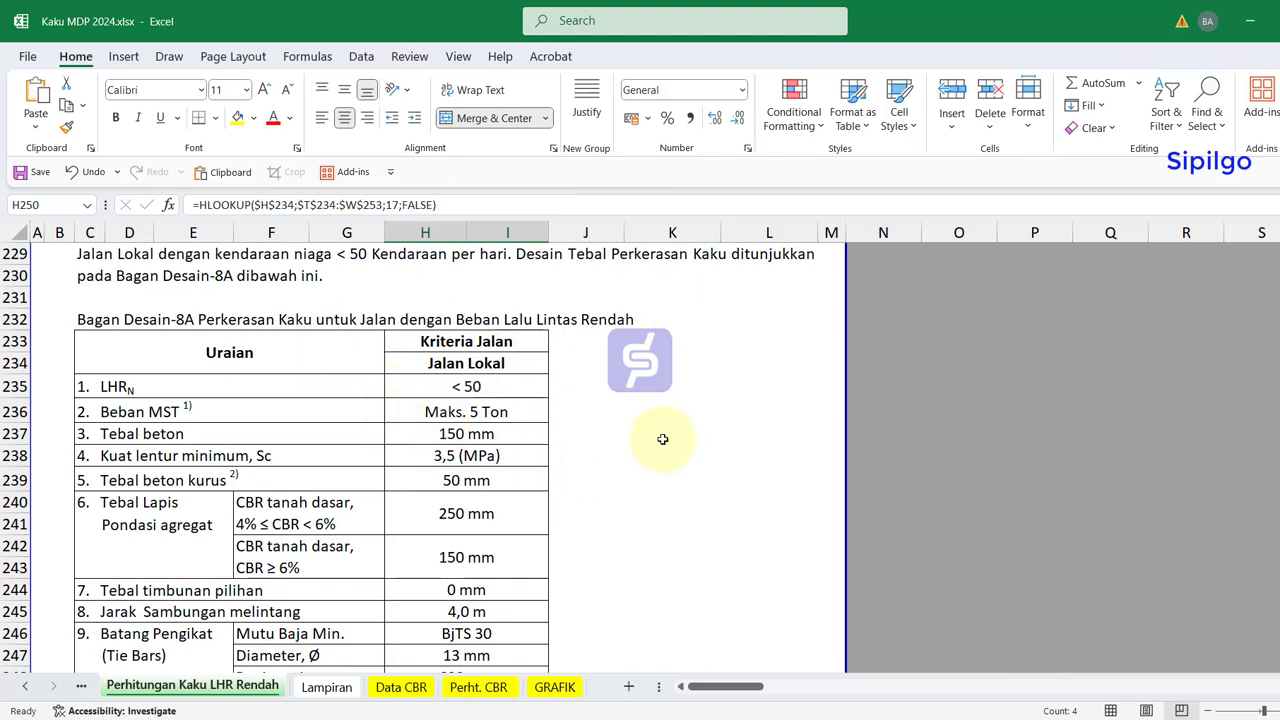
pyautogui.moveTo(458, 387); pyautogui.dragTo(460, 585)
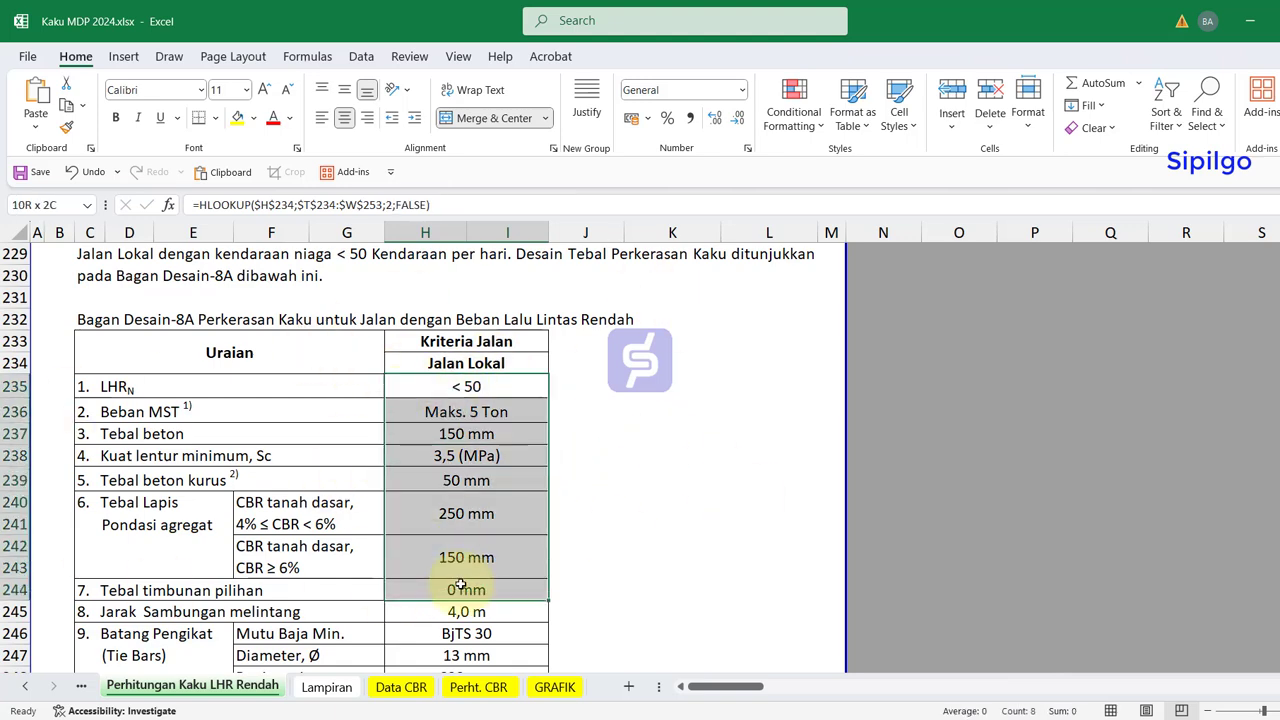
# - Scroll down to the concrete pavement drawing and select it briefly
pyautogui.scroll(-6, 463, 585)
pyautogui.scroll(-1, 463, 585)
pyautogui.scroll(-2, 463, 585)
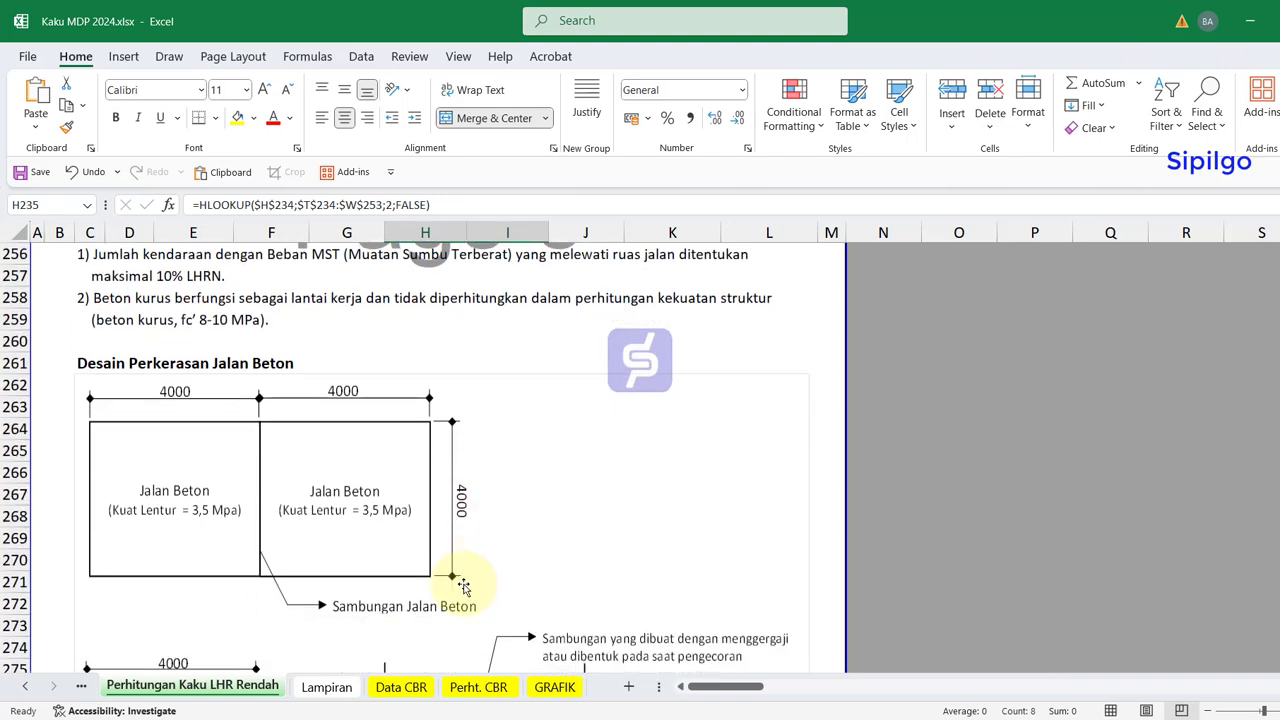
pyautogui.scroll(-1, 463, 586)
pyautogui.scroll(-1, 463, 585)
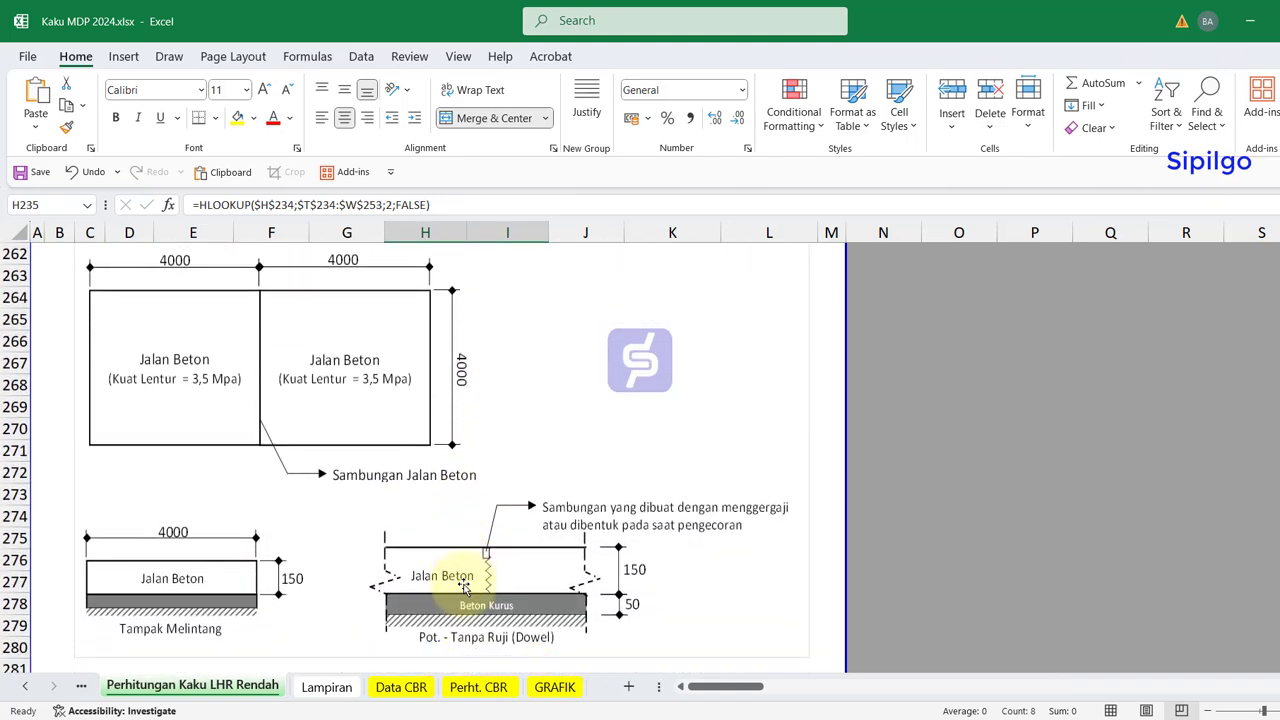
pyautogui.click(557, 452)
pyautogui.click(1014, 450)
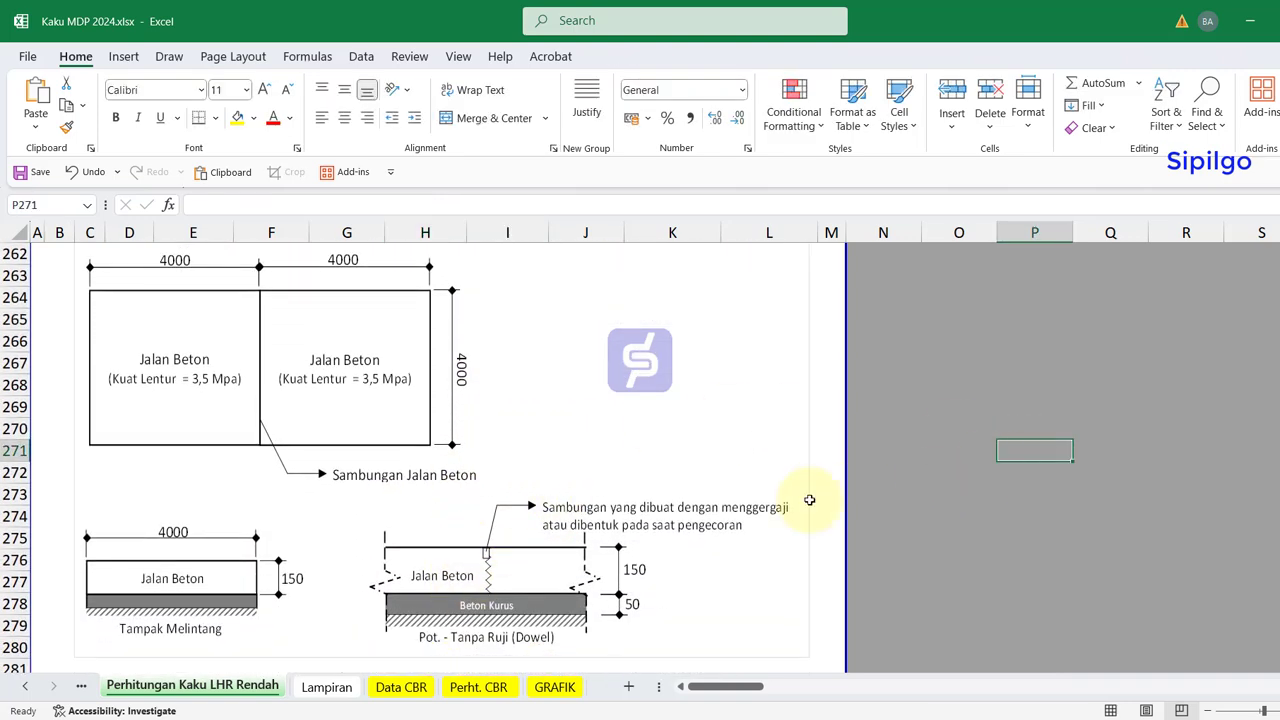
# - Return to the LHR table and select the Jumlah total of 8 from =SUM(H211:H217)
pyautogui.scroll(6, 446, 563)
pyautogui.scroll(6, 446, 563)
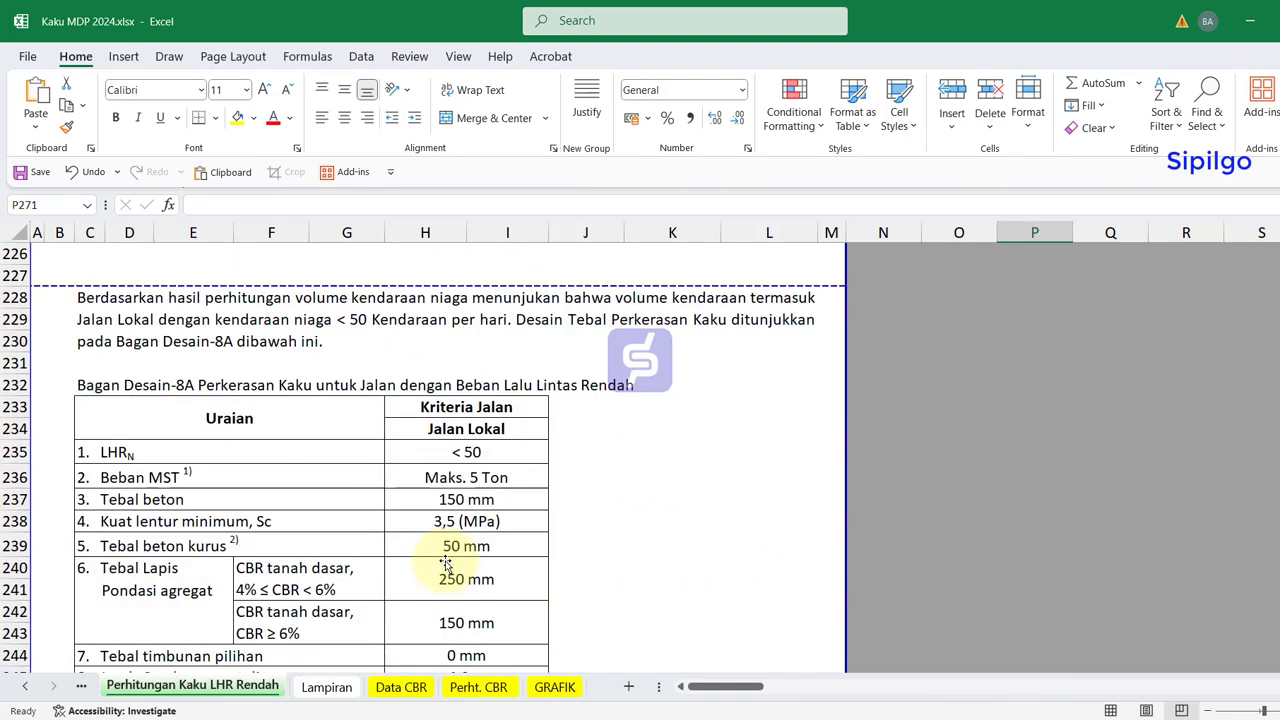
pyautogui.scroll(4, 446, 563)
pyautogui.scroll(1, 446, 563)
pyautogui.click(430, 408)
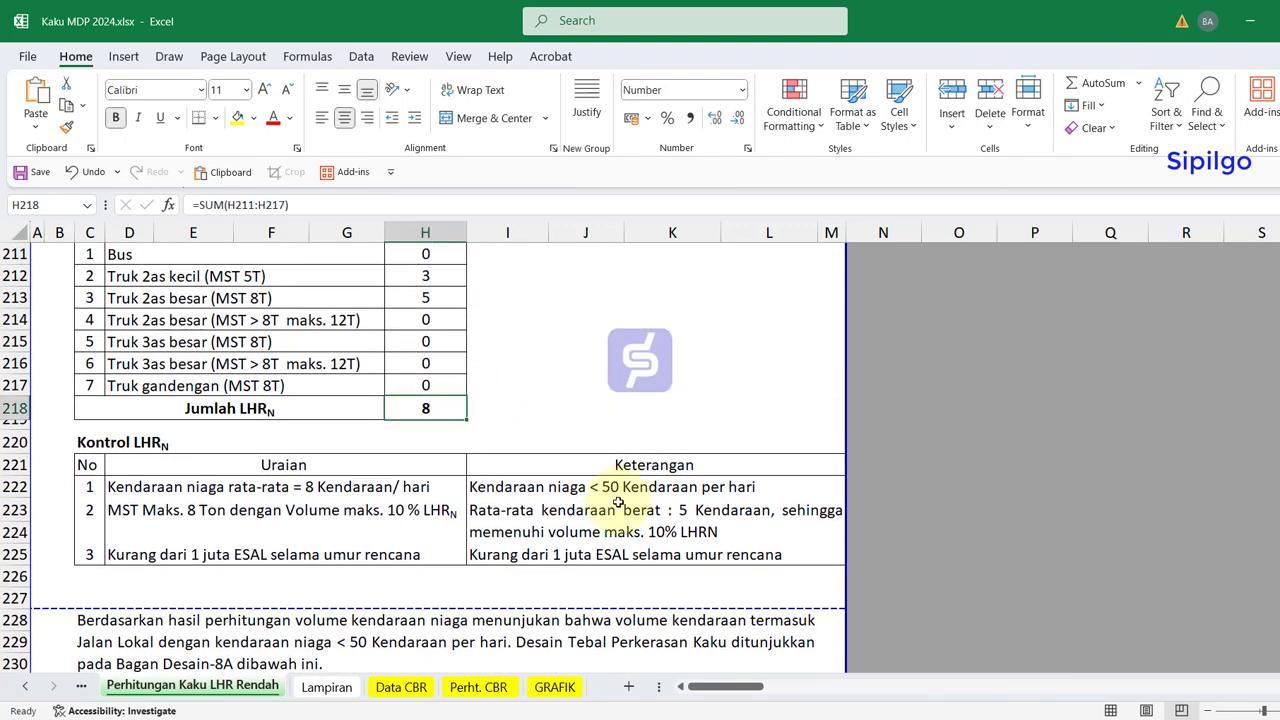
pyautogui.scroll(1, 618, 502)
pyautogui.scroll(1, 618, 502)
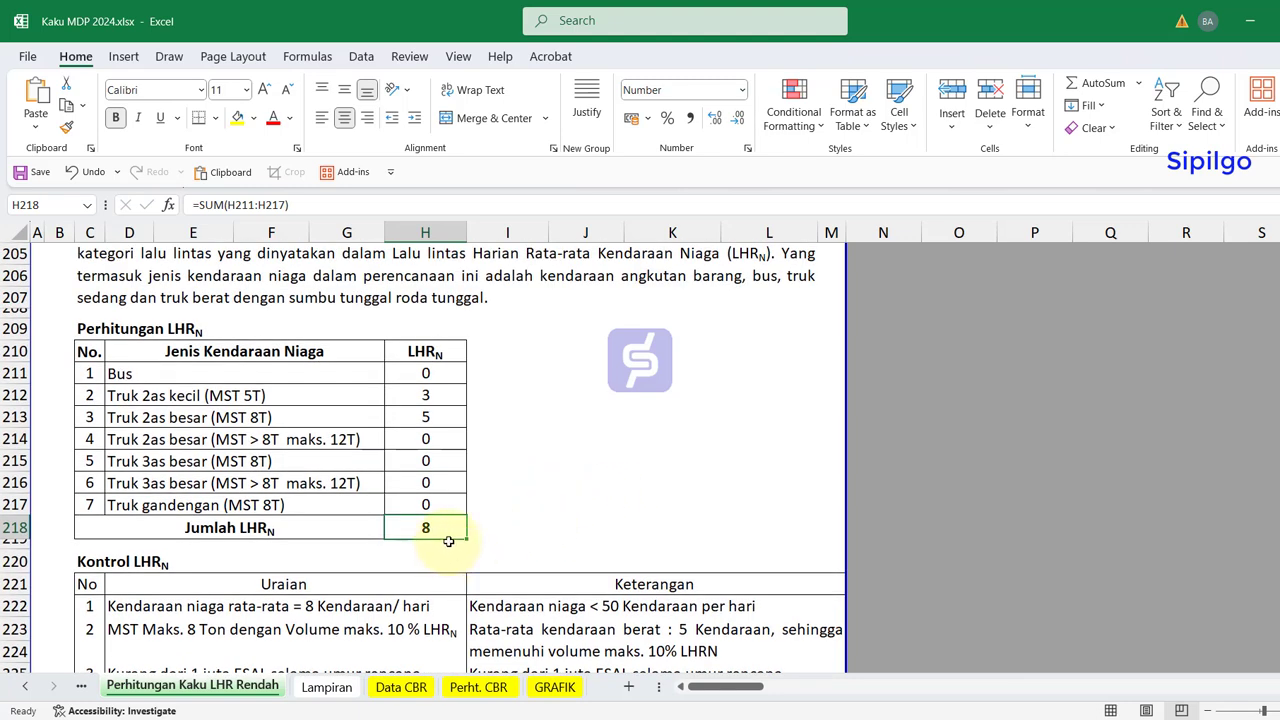
pyautogui.write('51')
pyautogui.press('Return')
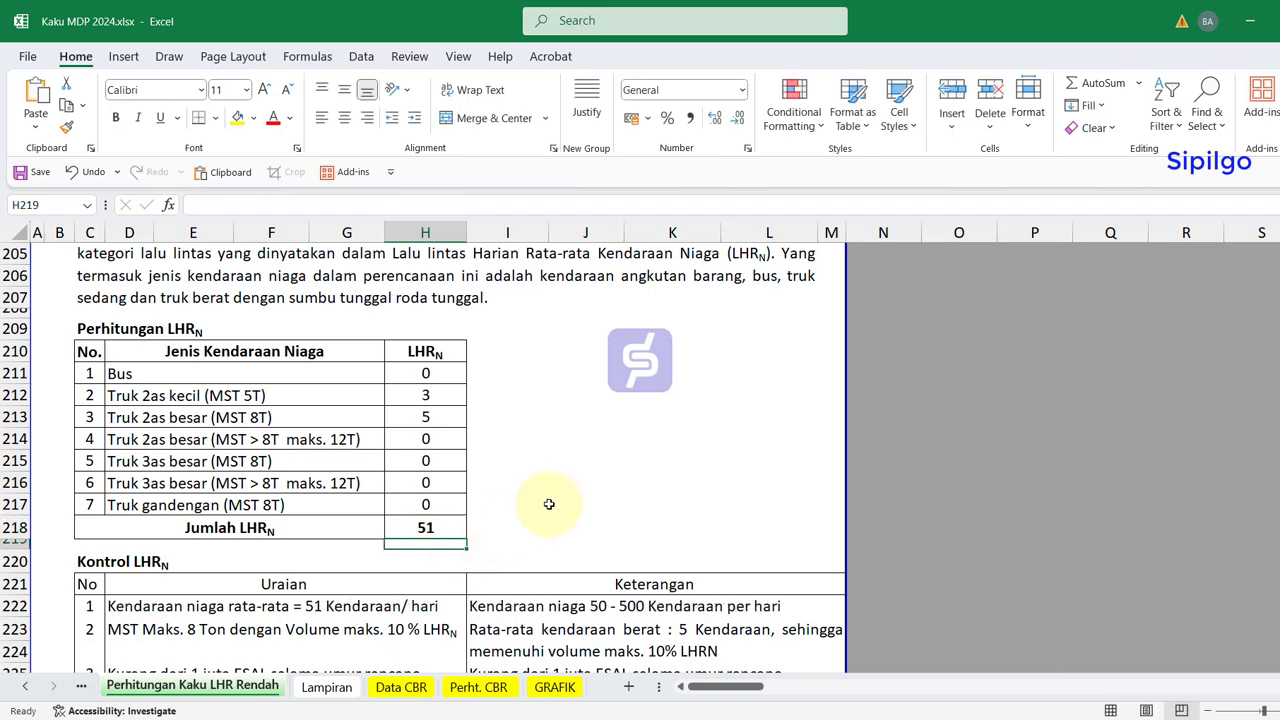
pyautogui.click(551, 504)
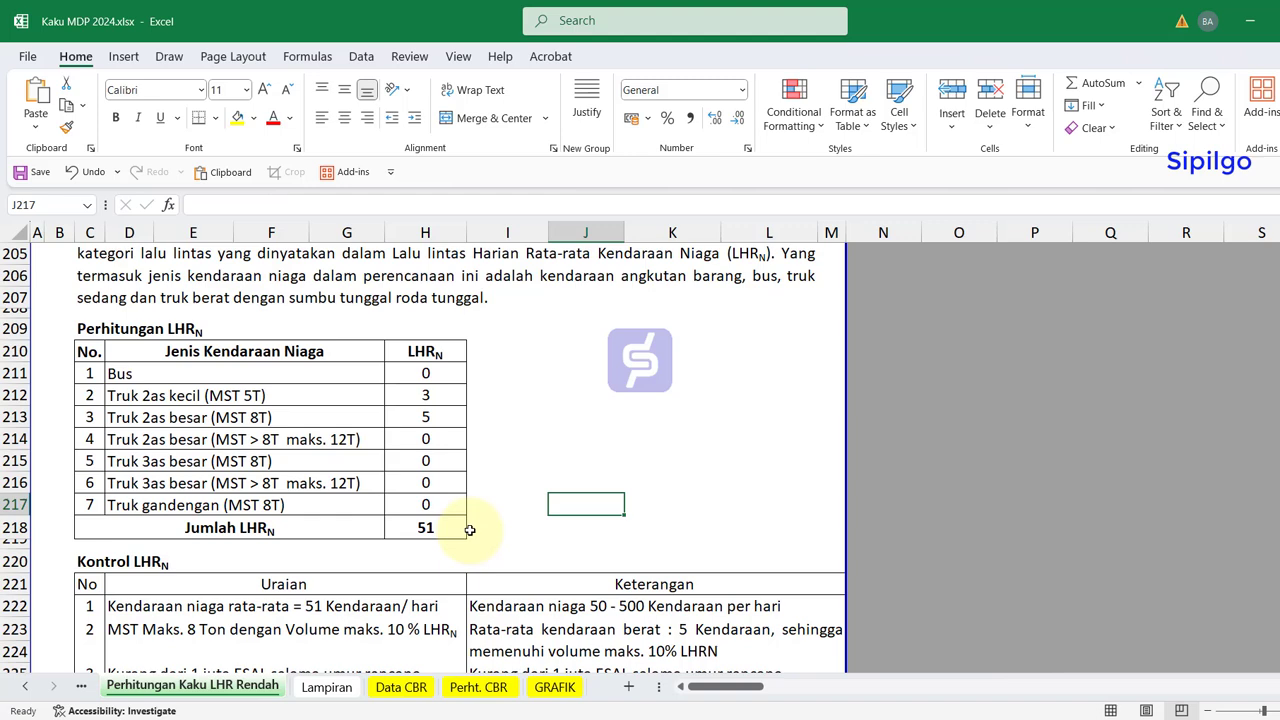
pyautogui.scroll(-2, 469, 530)
pyautogui.scroll(-2, 469, 530)
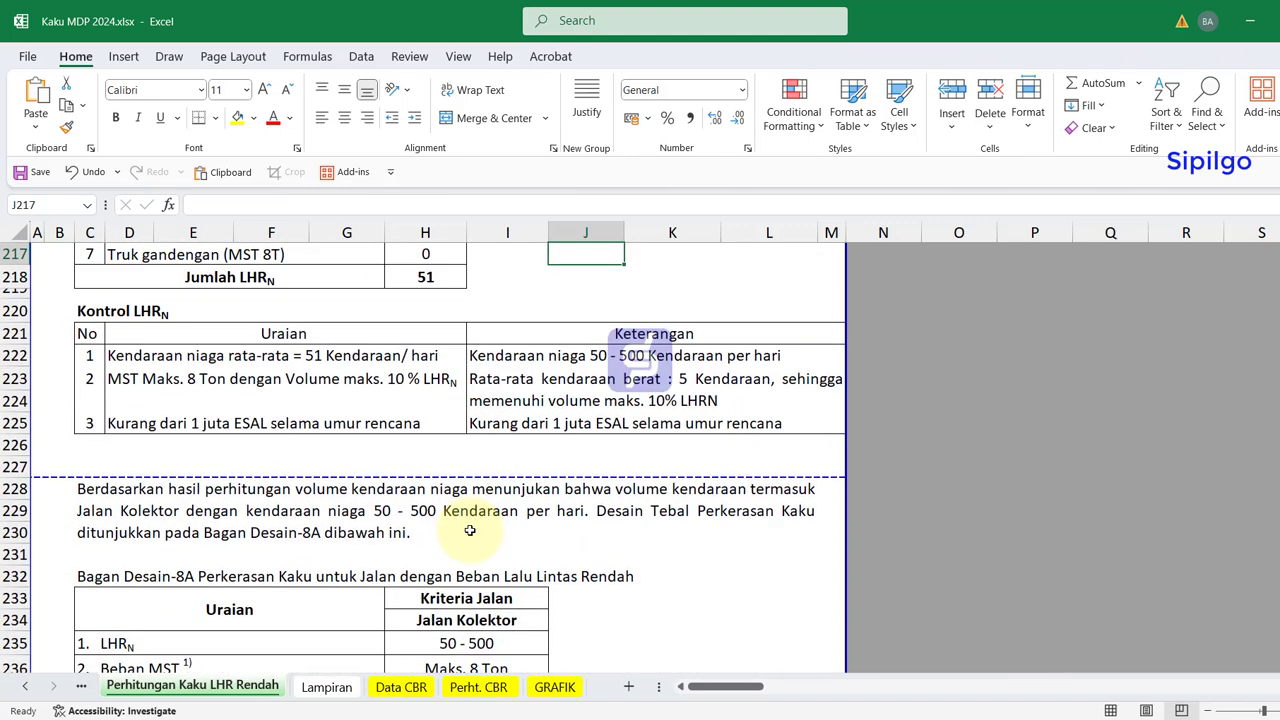
pyautogui.moveTo(132, 370); pyautogui.dragTo(737, 423)
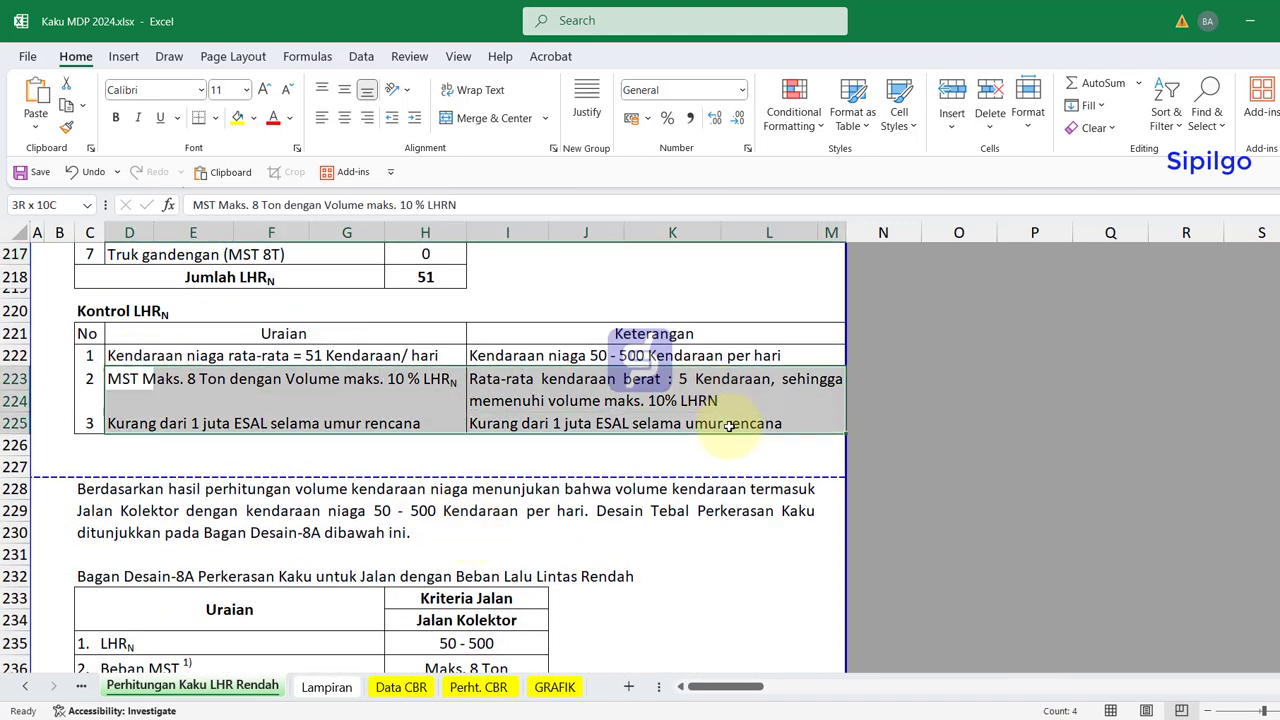
pyautogui.scroll(-4, 600, 480)
pyautogui.moveTo(466, 371); pyautogui.dragTo(487, 565)
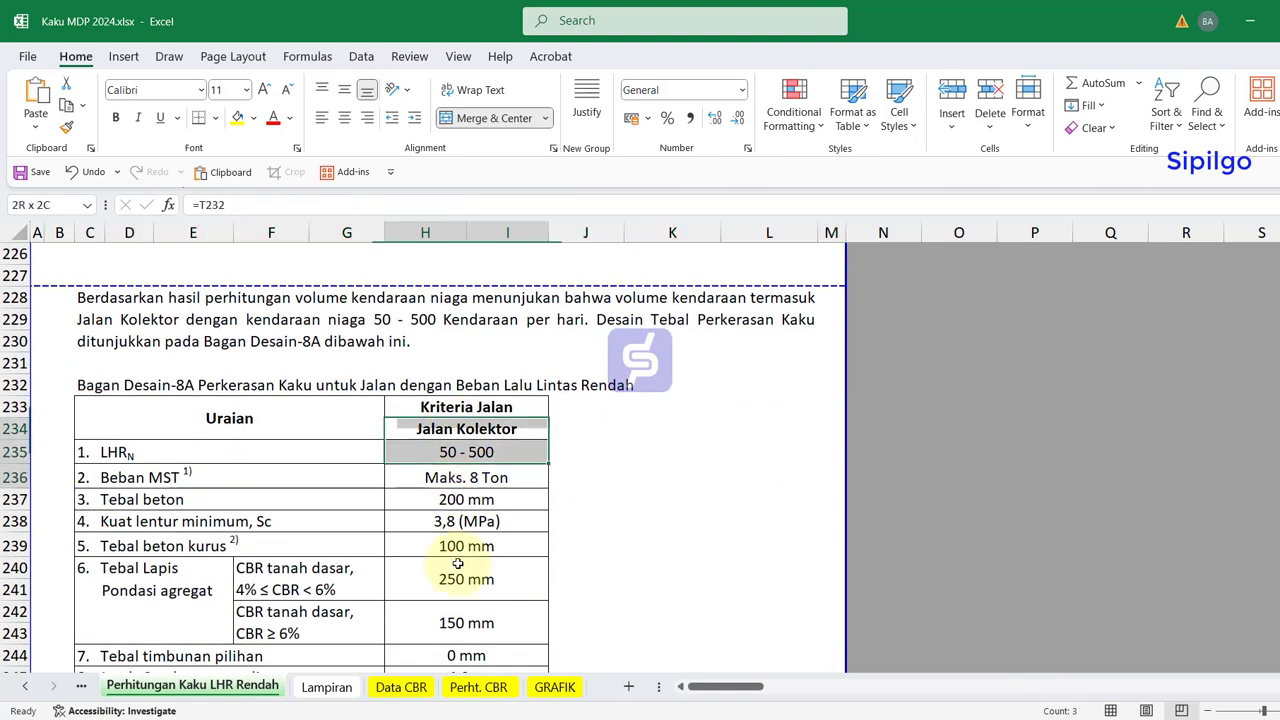
pyautogui.scroll(-1, 487, 565)
pyautogui.scroll(-2, 487, 565)
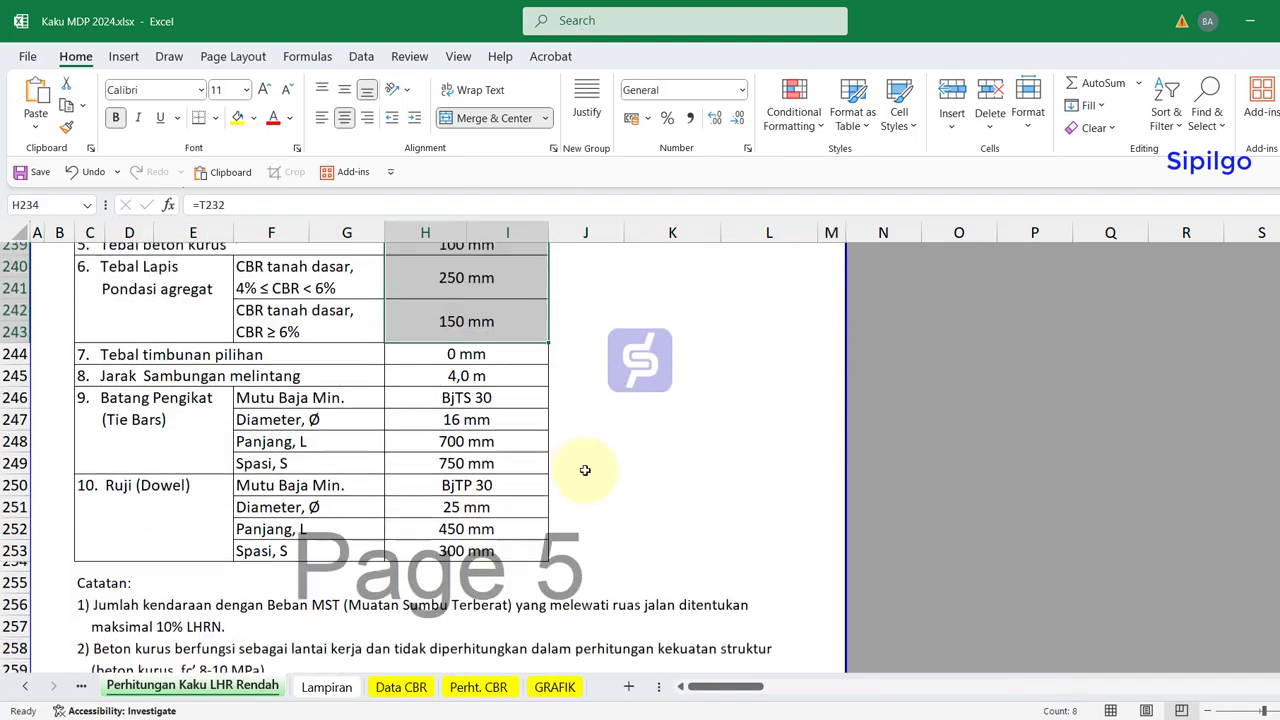
pyautogui.scroll(-1, 583, 471)
pyautogui.moveTo(468, 451); pyautogui.dragTo(471, 517)
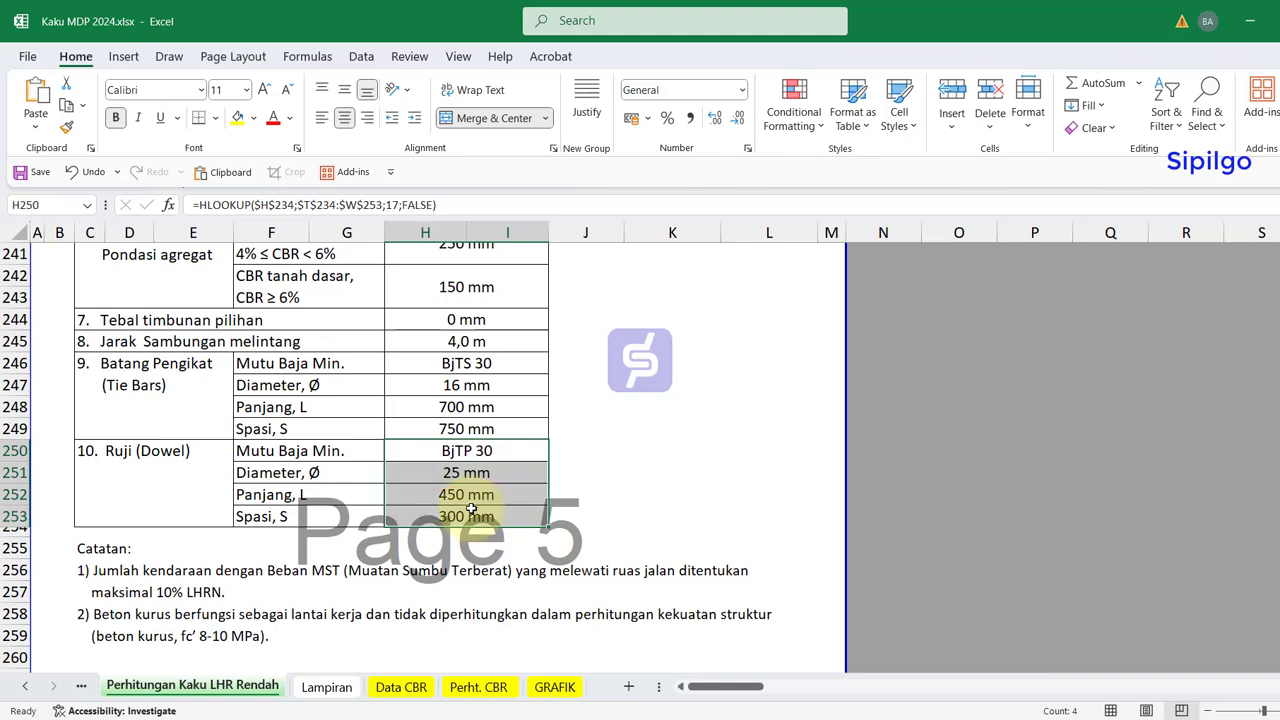
pyautogui.click(651, 474)
pyautogui.scroll(-3, 654, 476)
pyautogui.scroll(-2, 654, 476)
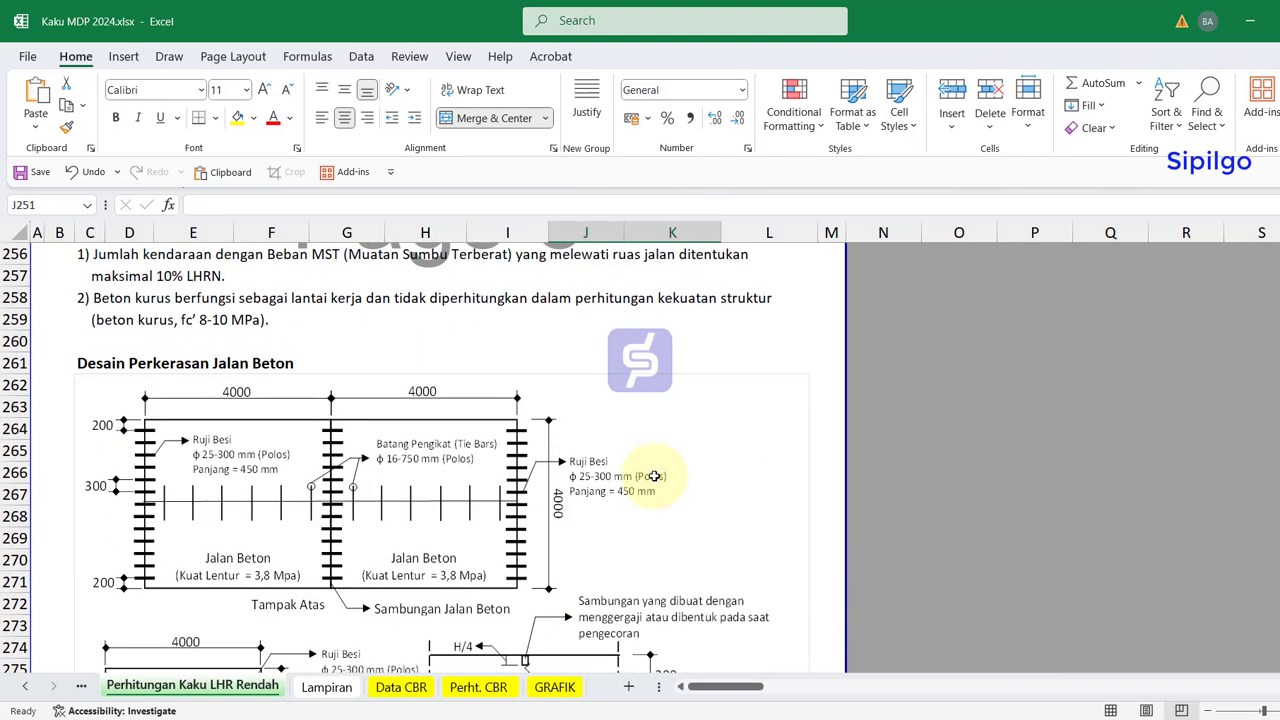
pyautogui.scroll(-2, 654, 476)
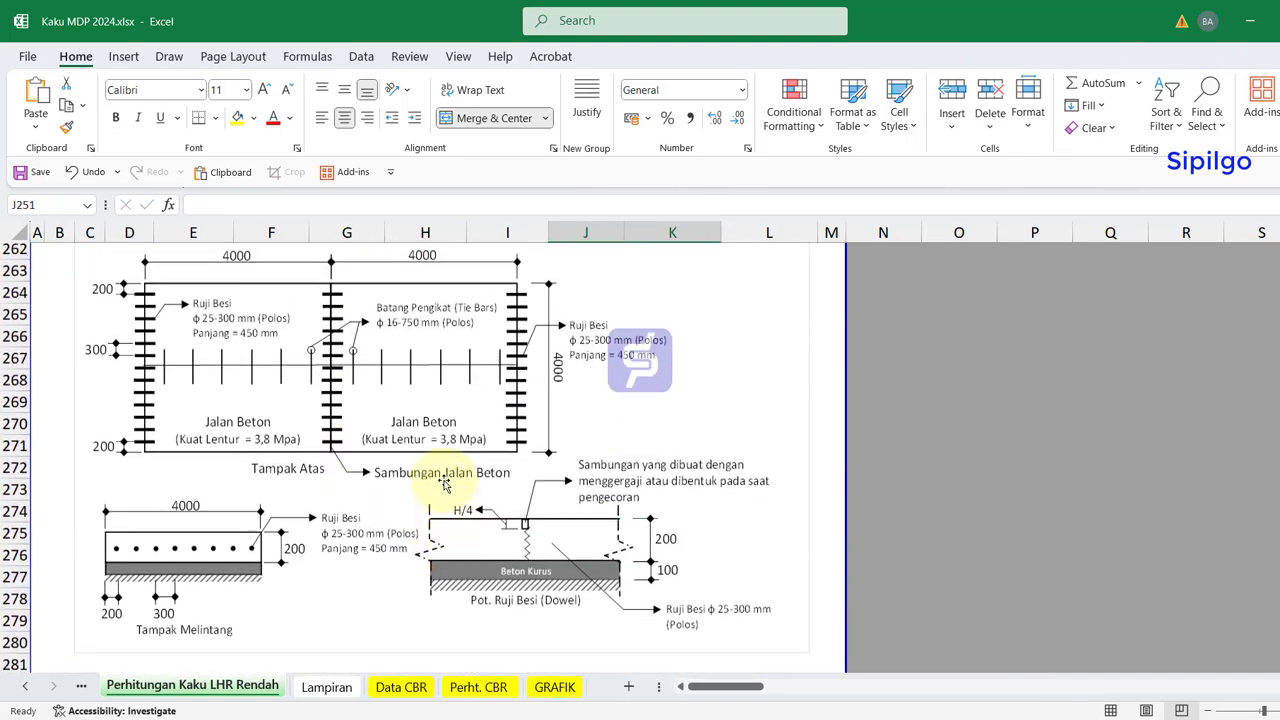
pyautogui.scroll(6, 535, 543)
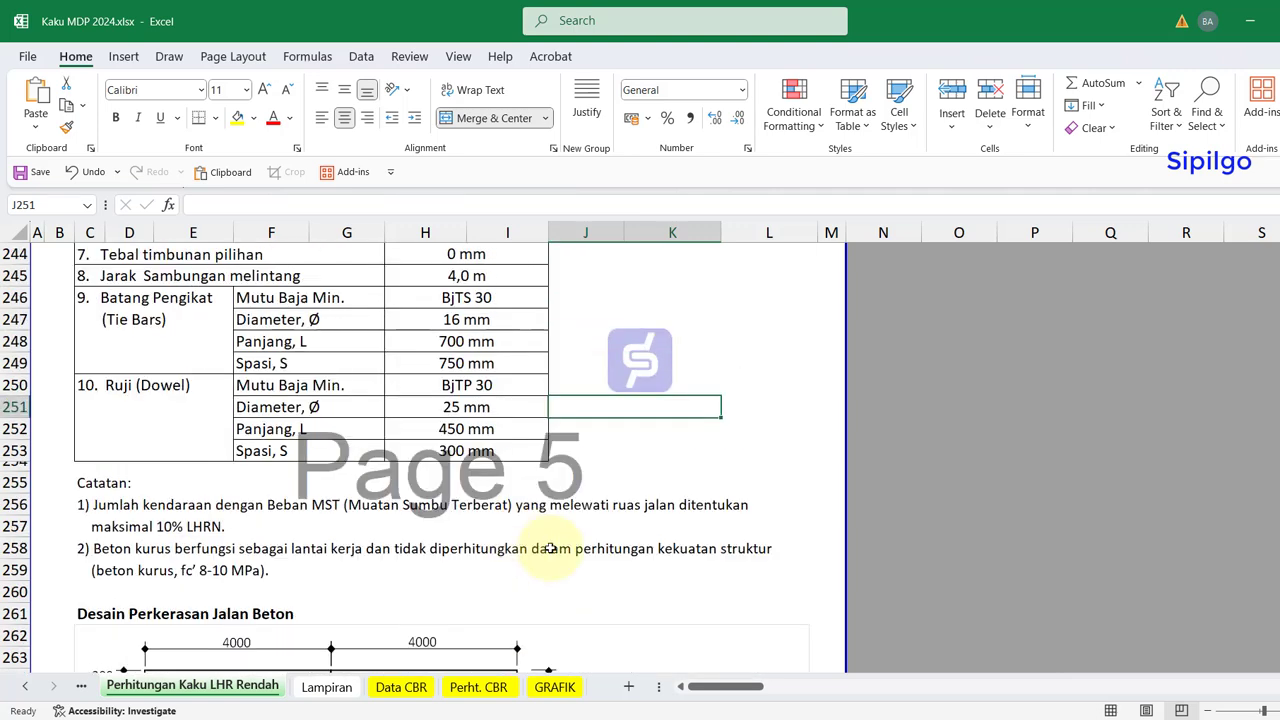
pyautogui.scroll(9, 545, 550)
pyautogui.scroll(1, 535, 530)
pyautogui.scroll(2, 575, 390)
# - Browse the current sheet up and down, selecting a few cells
pyautogui.click(558, 384)
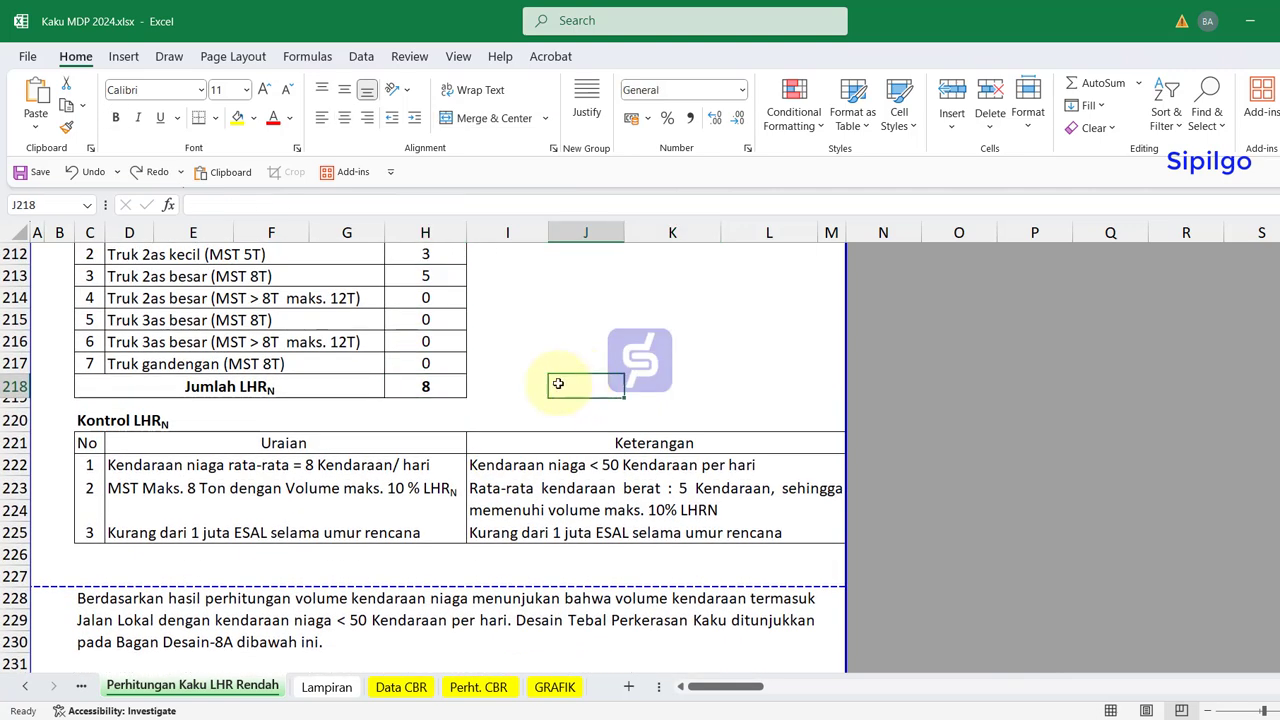
pyautogui.scroll(-1, 530, 525)
pyautogui.scroll(-1, 582, 511)
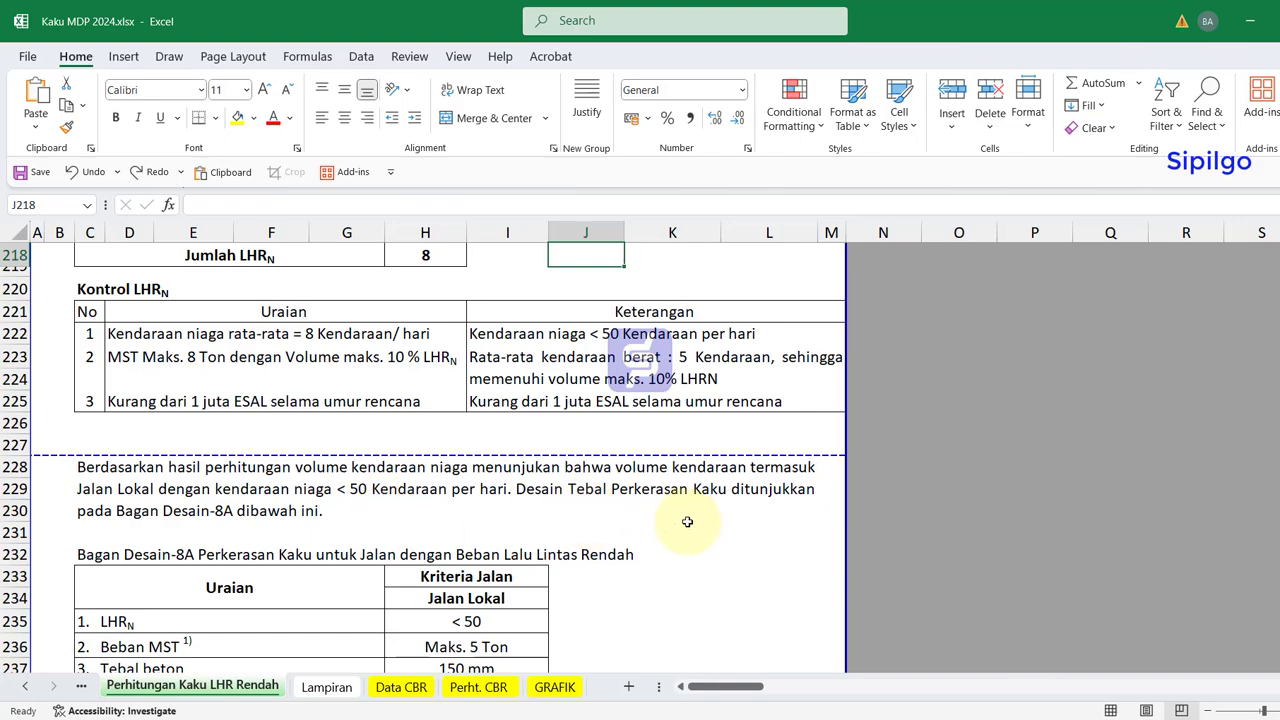
pyautogui.click(740, 530)
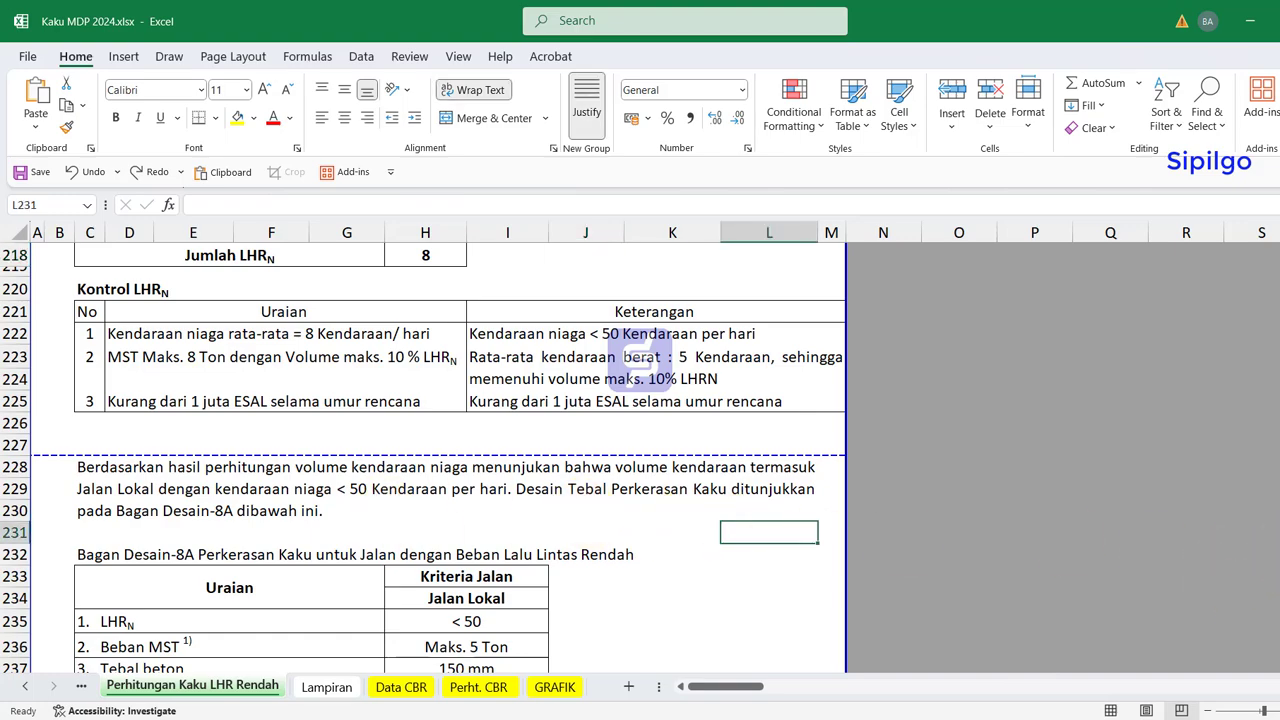
pyautogui.scroll(1, 460, 450)
pyautogui.scroll(1, 440, 458)
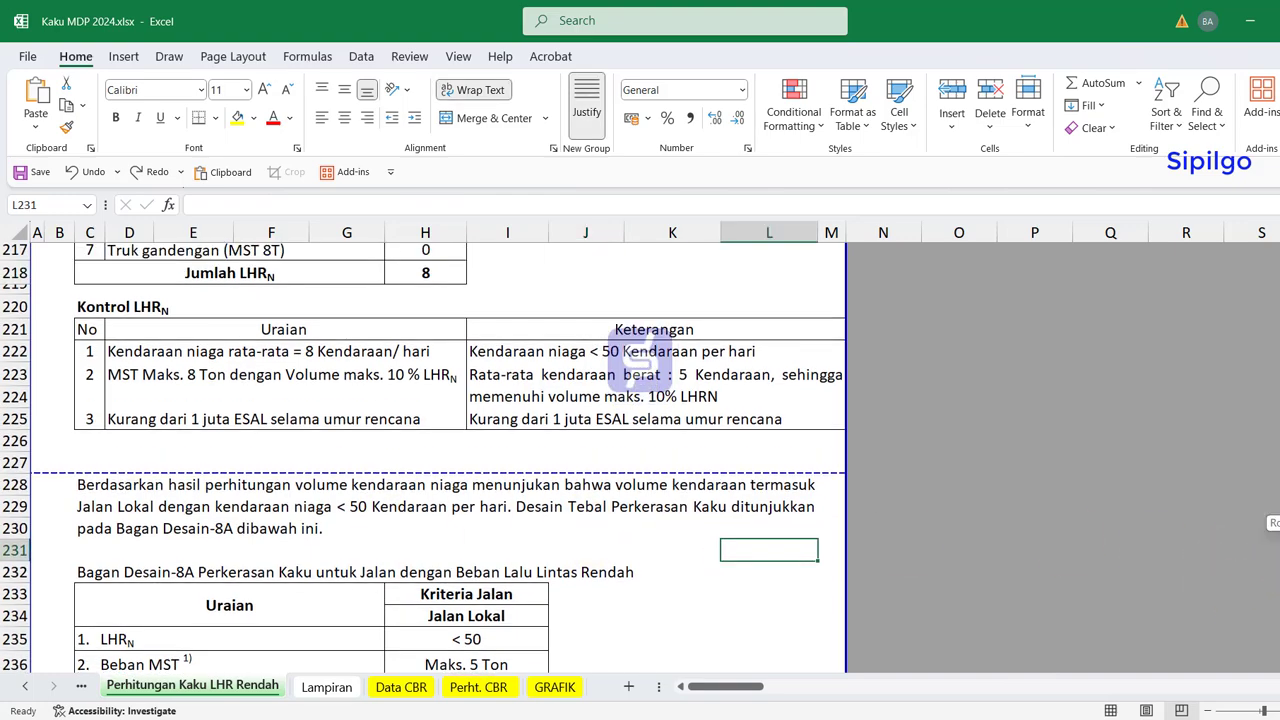
pyautogui.scroll(20, 440, 458)
pyautogui.scroll(15, 440, 458)
pyautogui.scroll(6, 440, 458)
pyautogui.scroll(7, 440, 458)
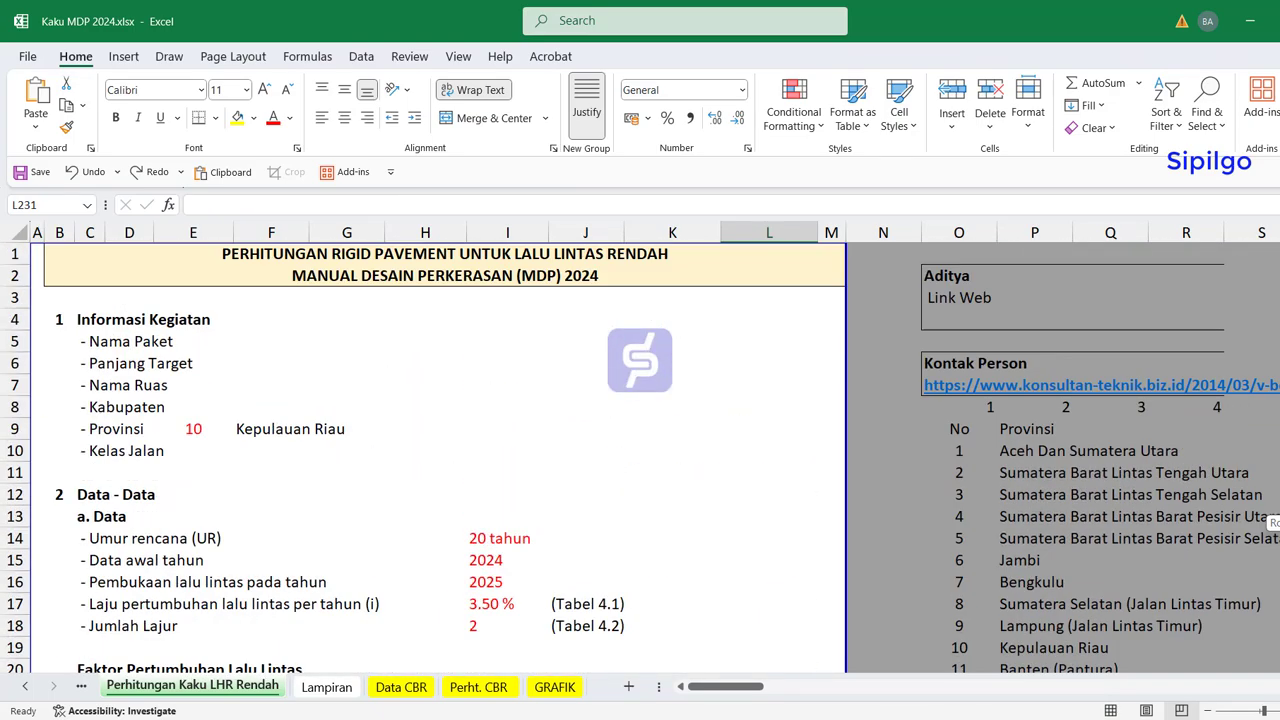
pyautogui.click(618, 410)
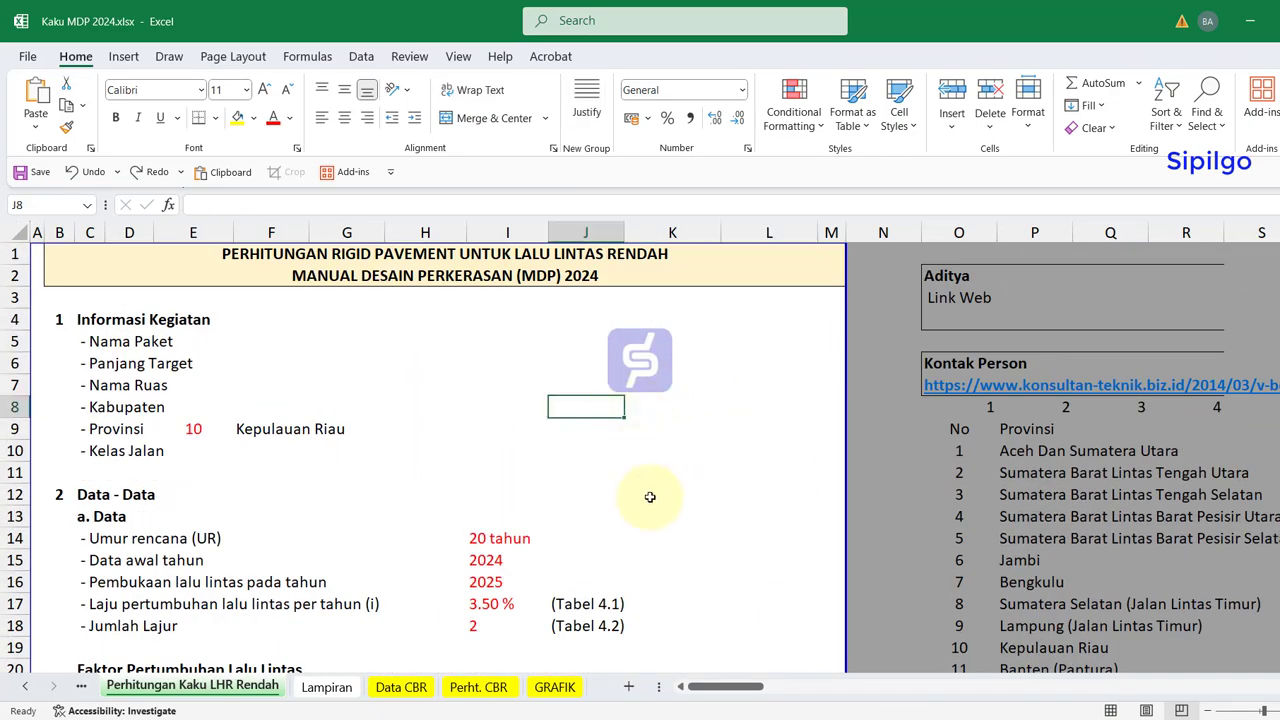
# - Scroll the sheet tabs back to the start and open the Perhit. JPCP sheet
pyautogui.click(30, 688)
pyautogui.click(30, 688)
pyautogui.click(30, 688)
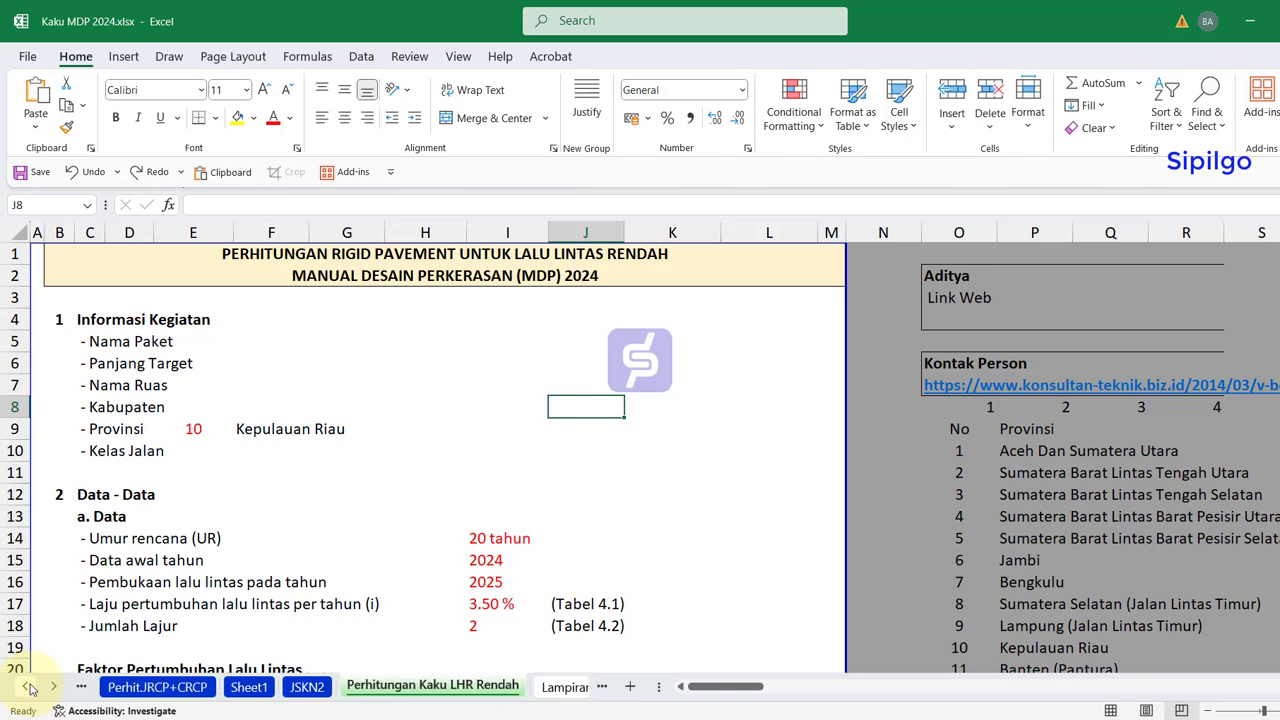
pyautogui.click(30, 688)
pyautogui.keyDown('ctrl'); pyautogui.click(30, 688); pyautogui.keyUp('ctrl')
pyautogui.click(212, 686)
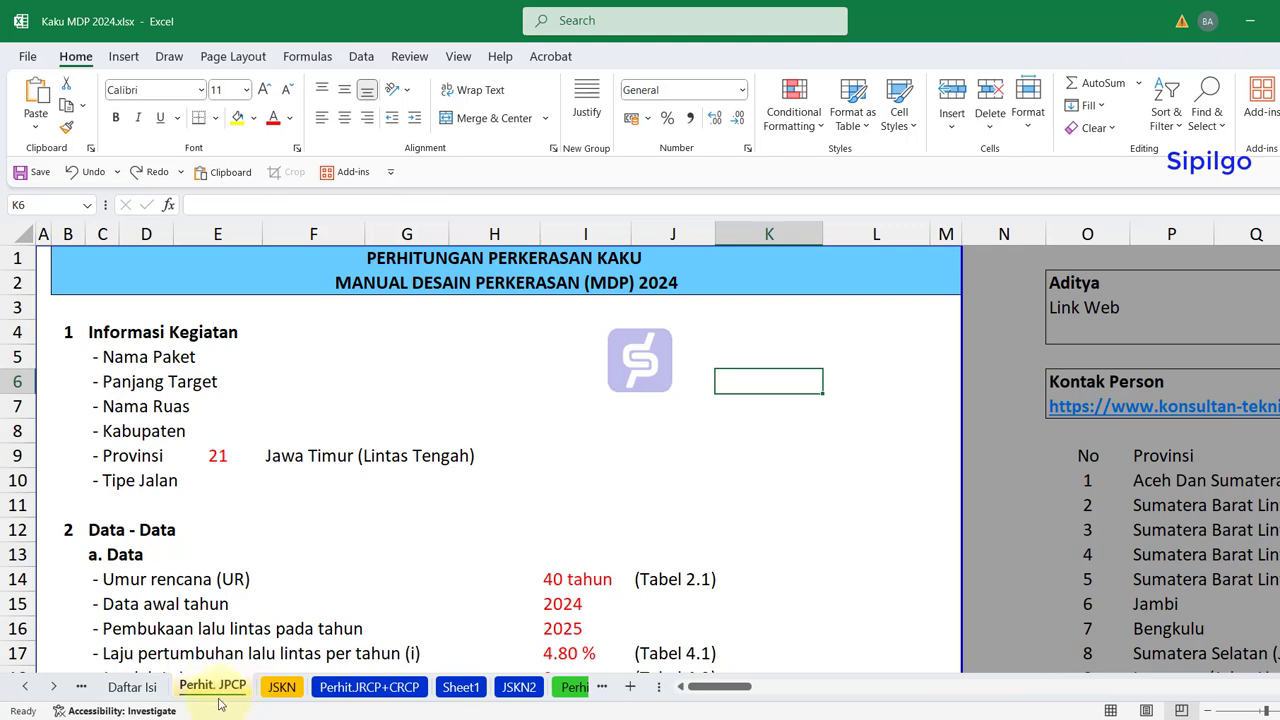
# - Compare the Perhit.JRCP+CRCP sheet and Sheet1's title list, ending back on Perhit. JPCP
pyautogui.click(356, 694)
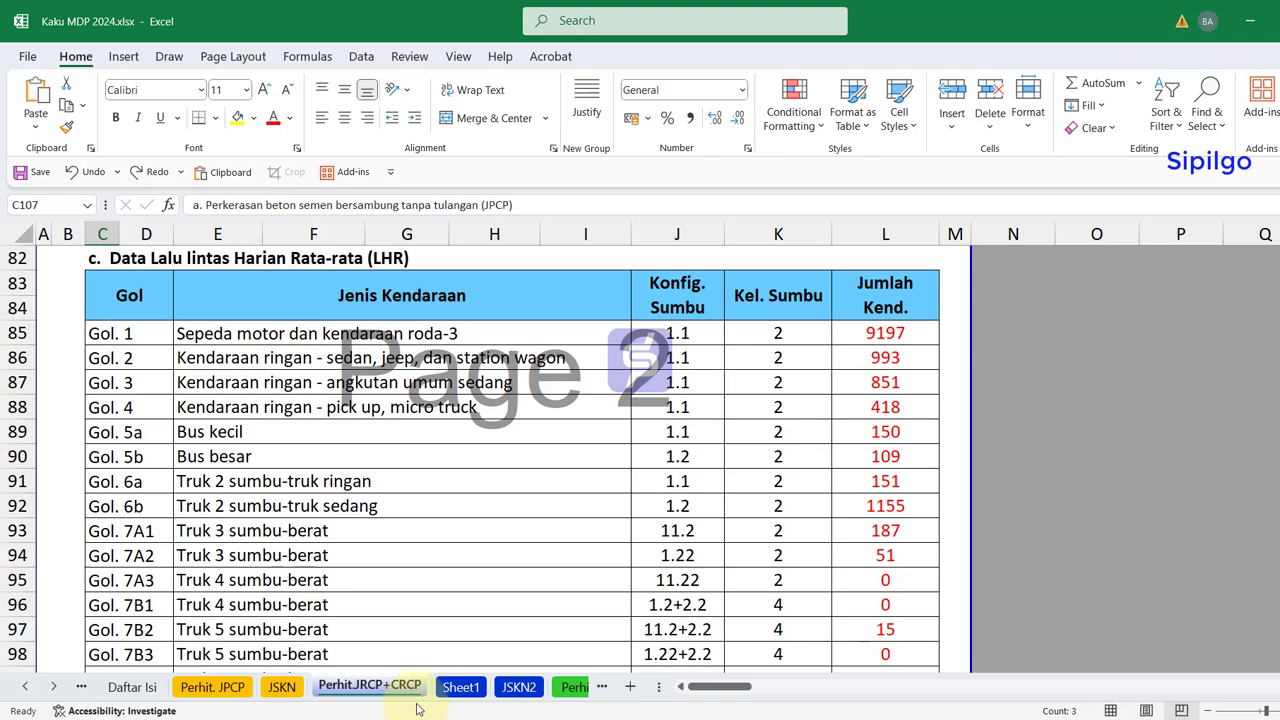
pyautogui.click(211, 687)
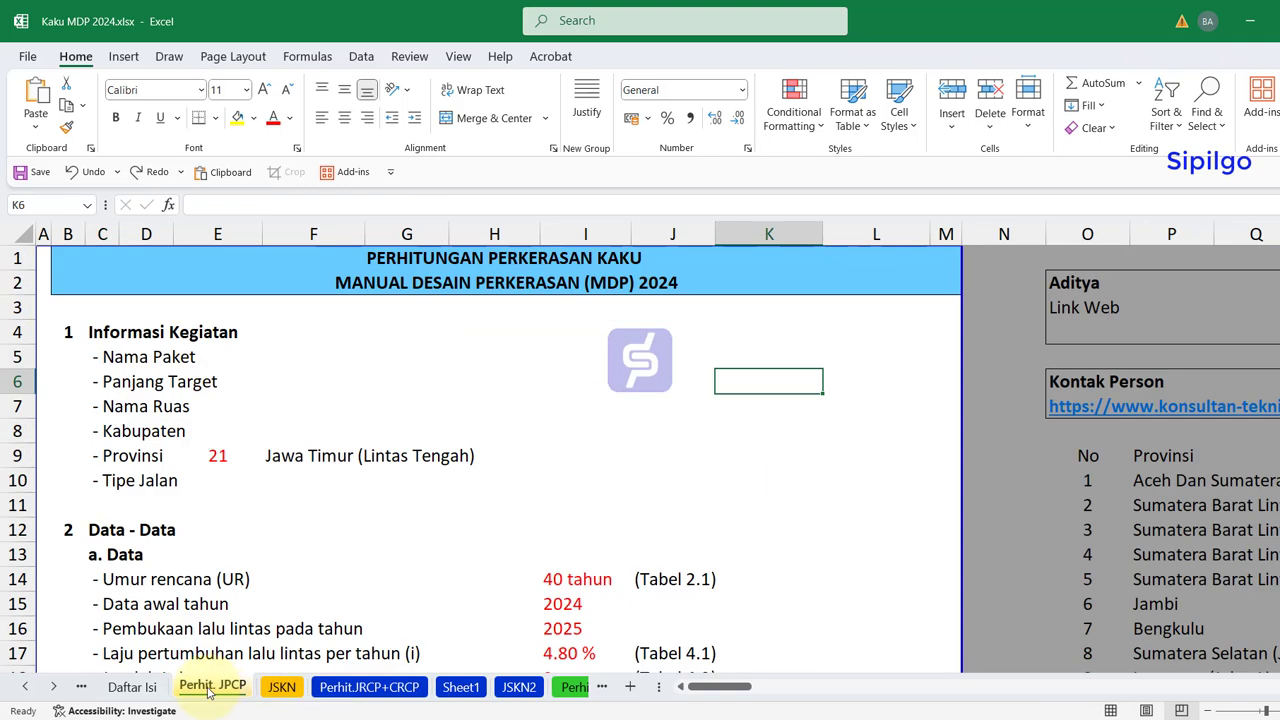
pyautogui.click(461, 687)
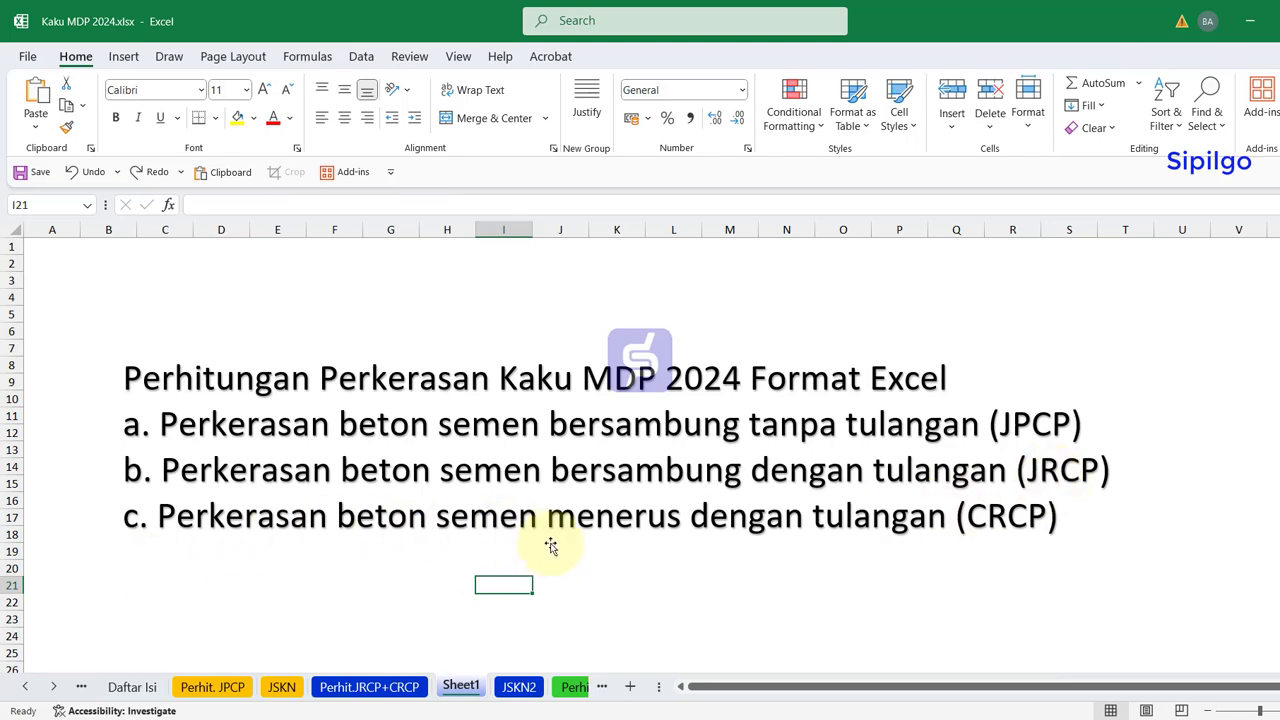
pyautogui.click(405, 686)
pyautogui.click(212, 686)
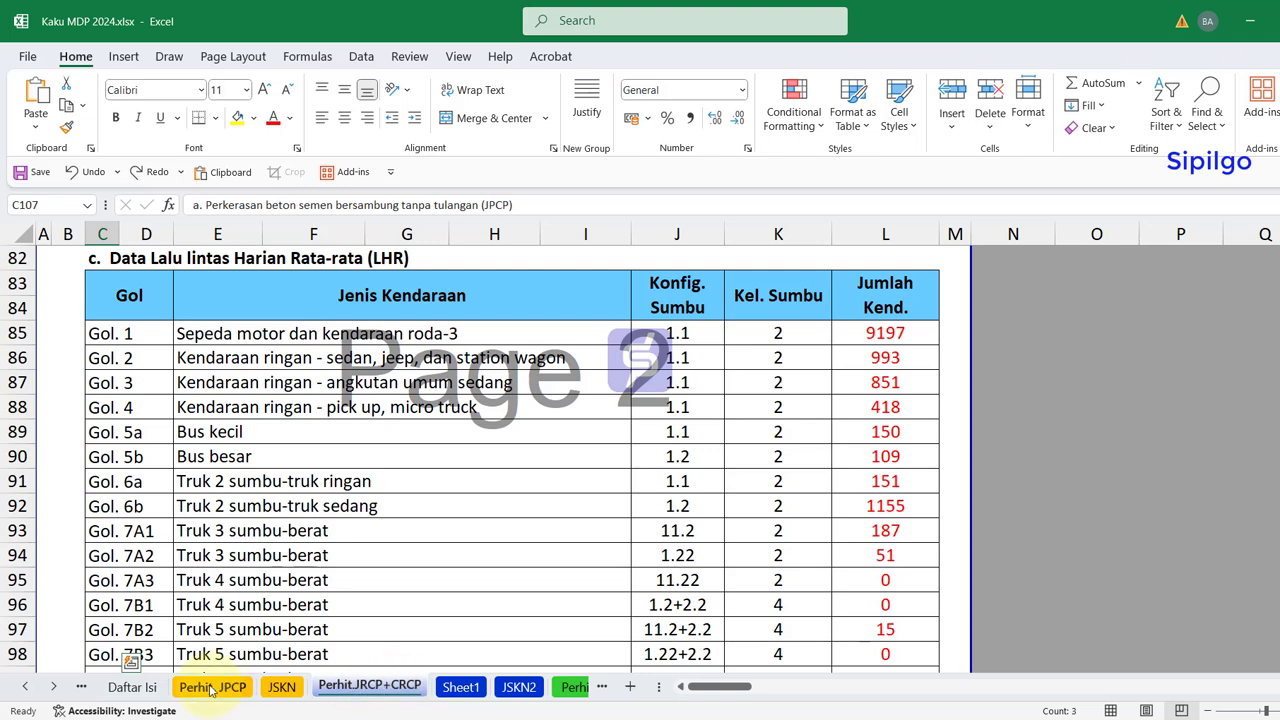
pyautogui.click(494, 554)
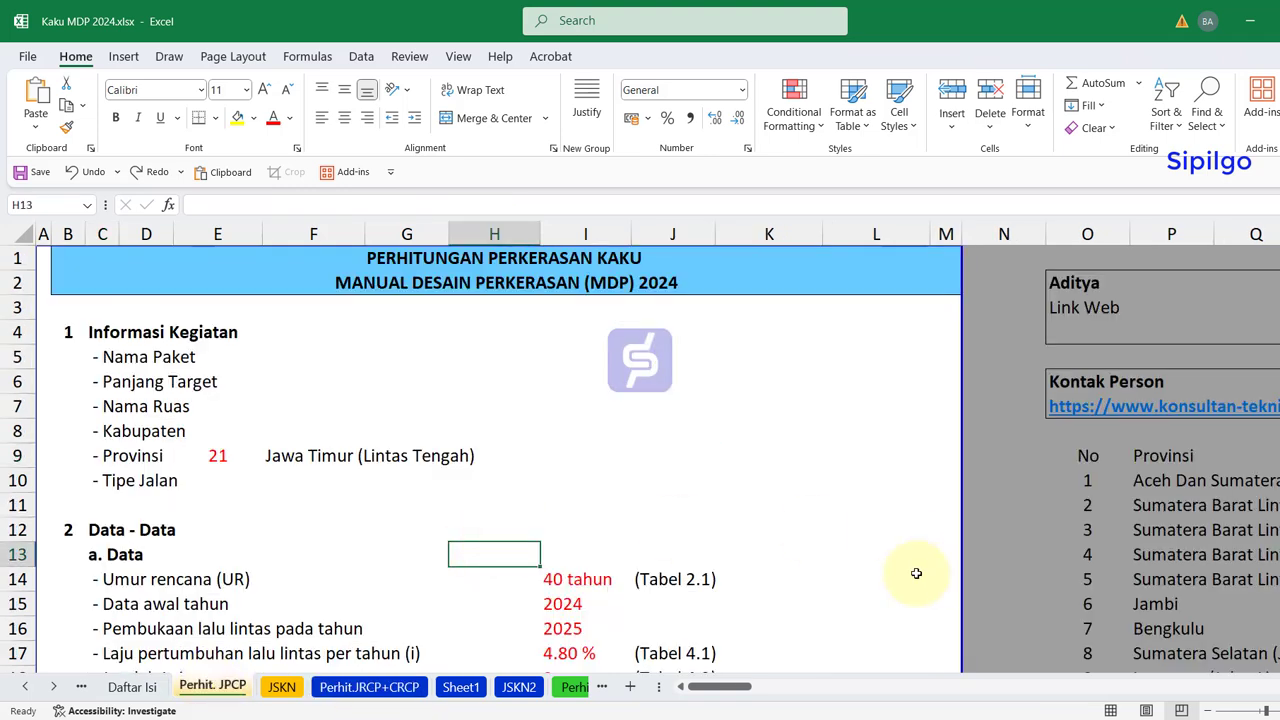
# - Switch to the MDP 2024 manual PDF and zoom it to 125%
pyautogui.hotkey('alt', 'Tab')
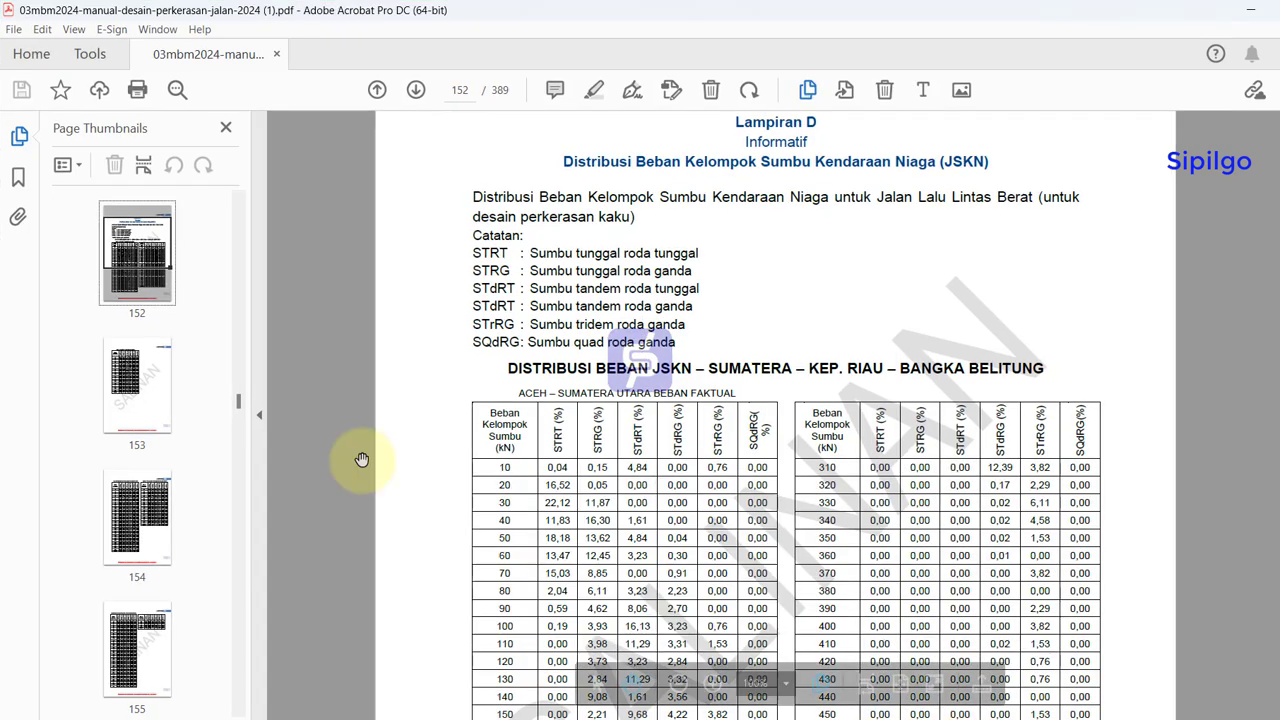
pyautogui.scroll(2, 554, 374)
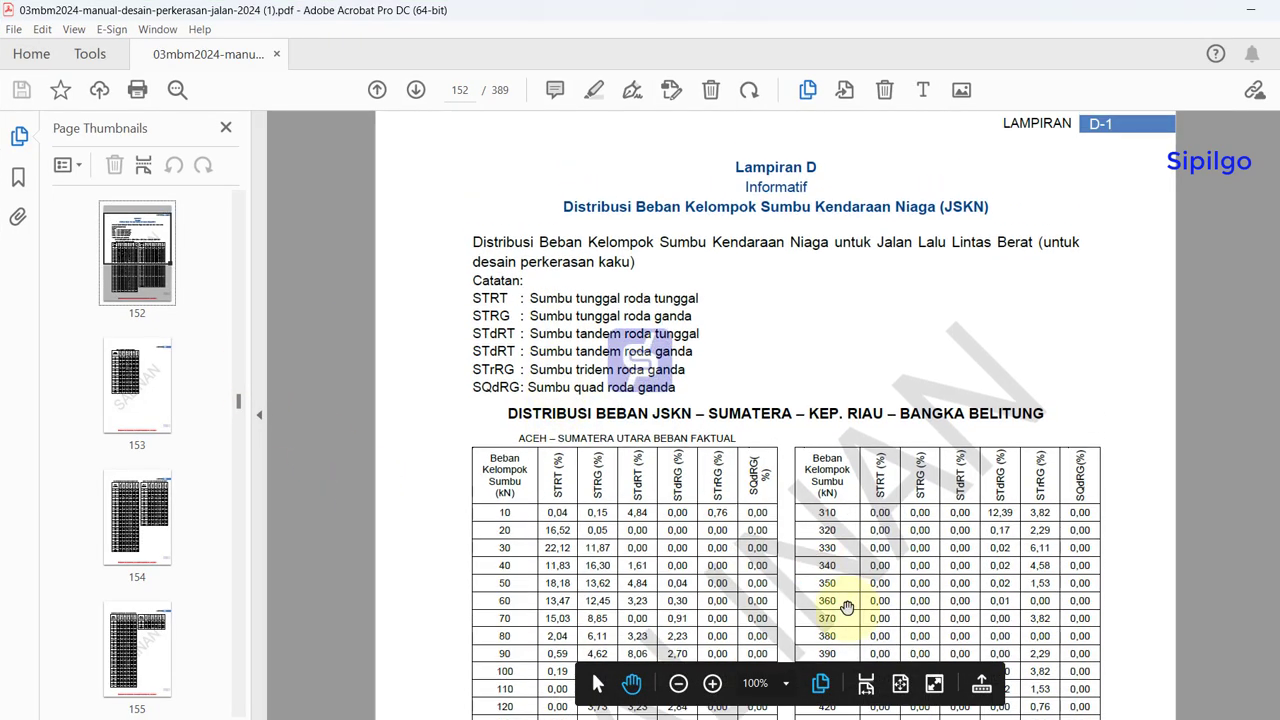
pyautogui.click(786, 685)
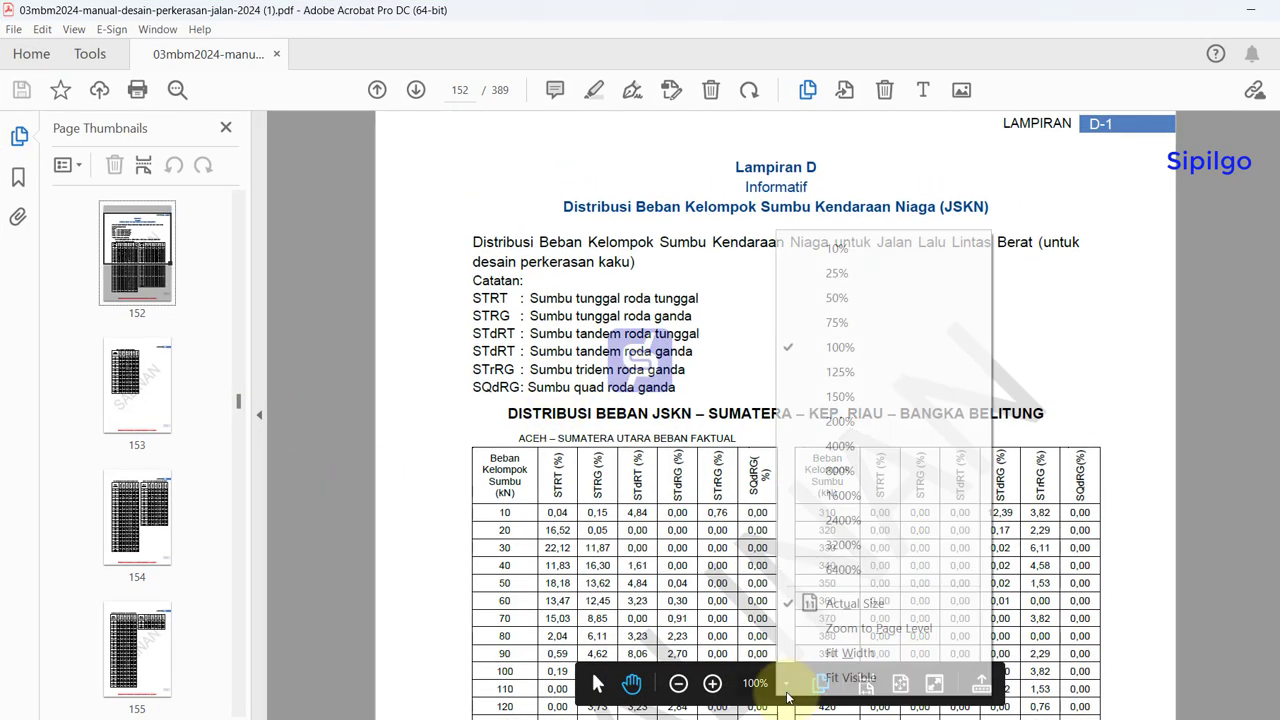
pyautogui.click(843, 378)
# - Scroll page 152 down until the whole JSKN Sumatera distribution table shows
pyautogui.scroll(-1, 800, 470)
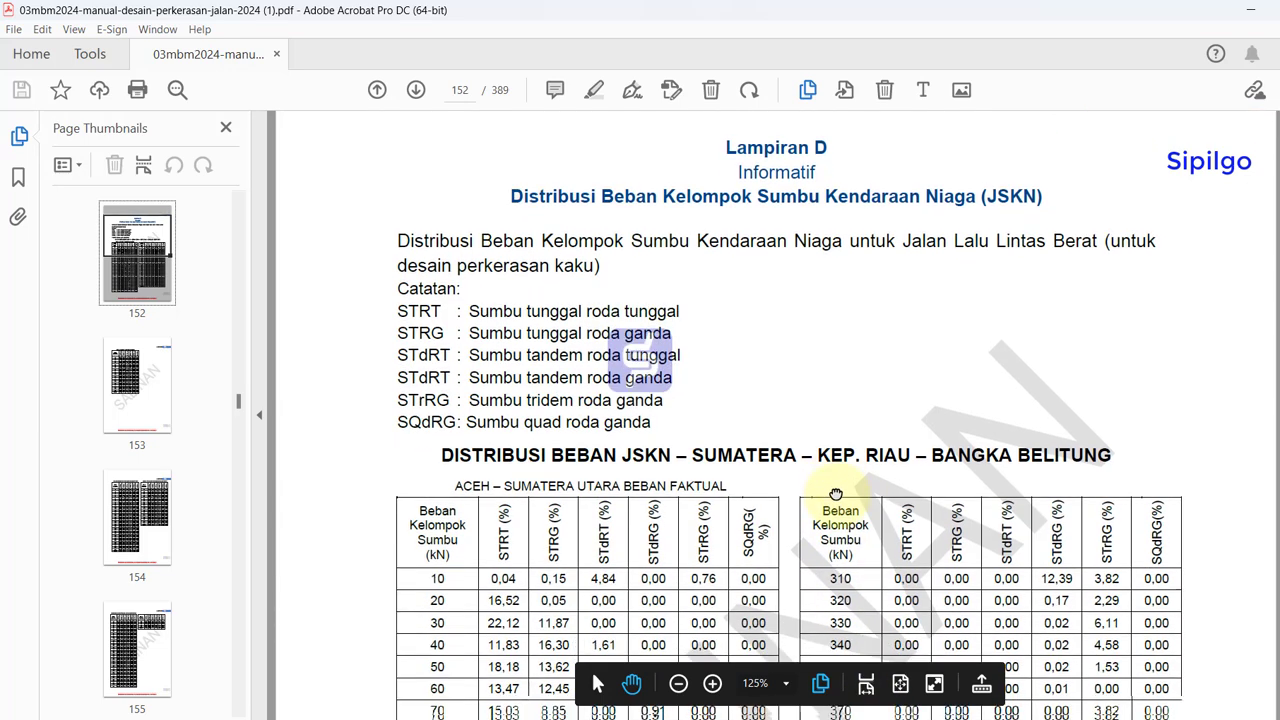
pyautogui.scroll(-1, 749, 508)
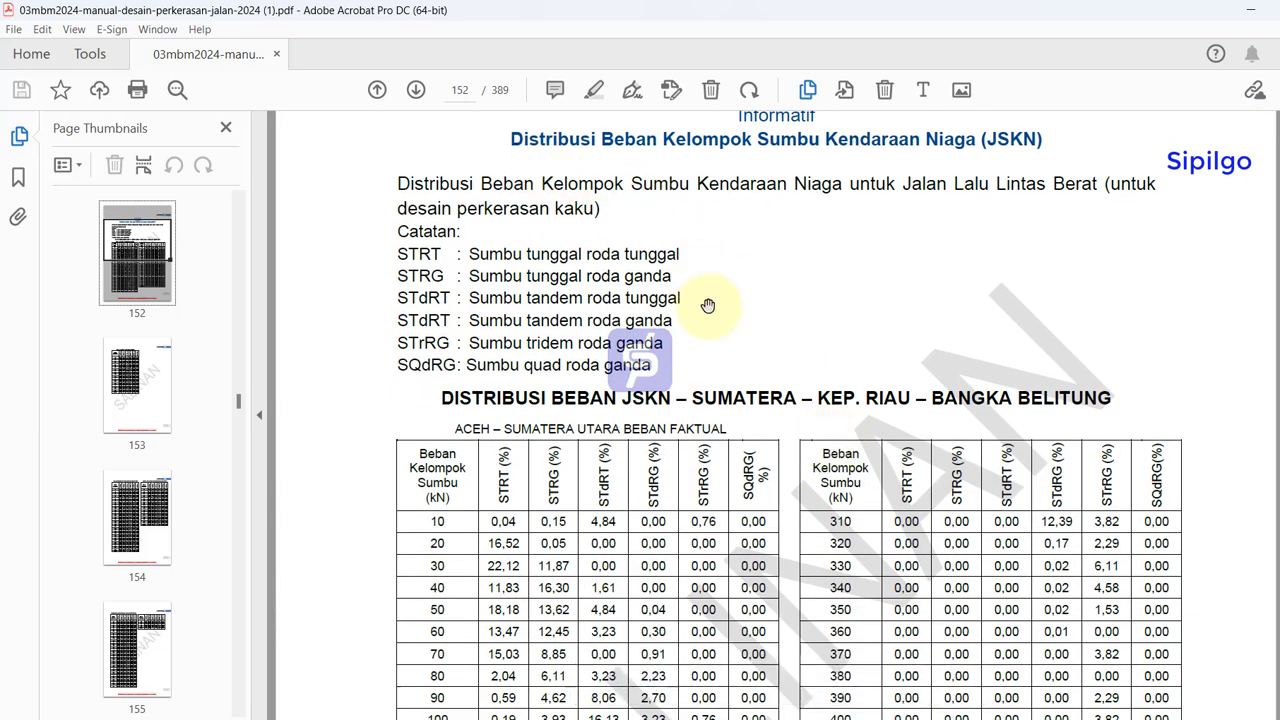
pyautogui.moveTo(708, 305); pyautogui.dragTo(714, 353)
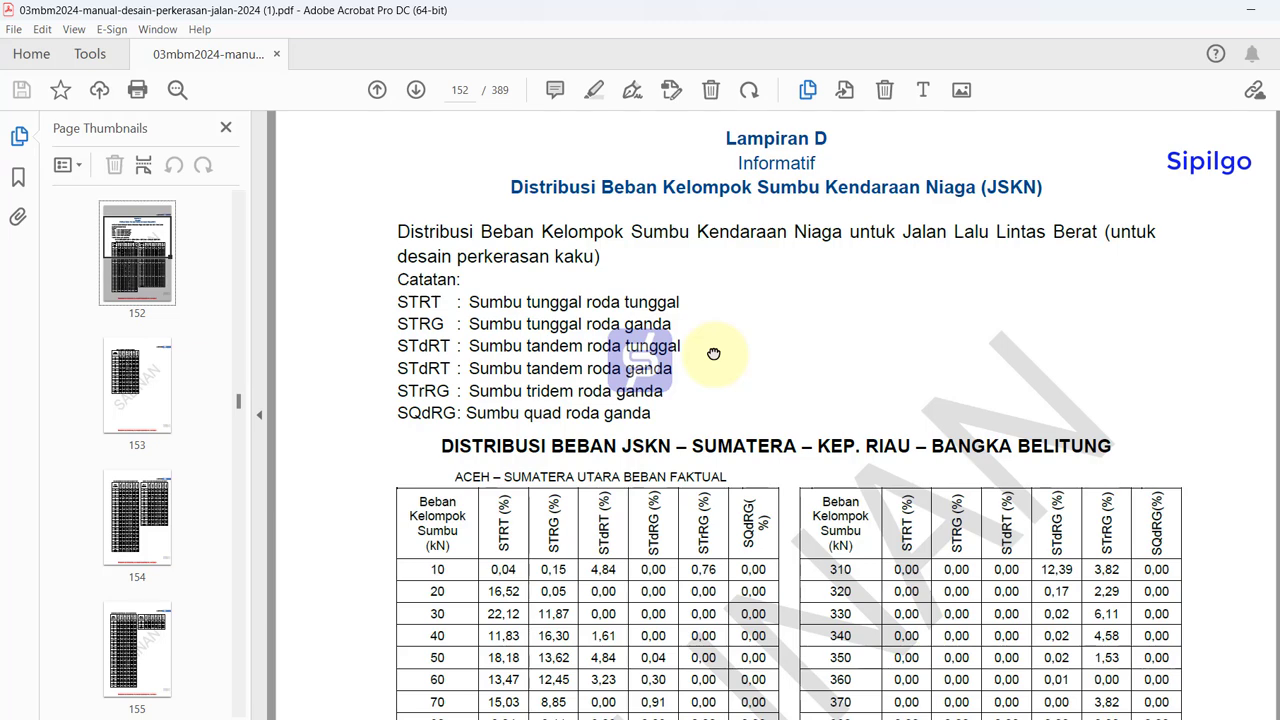
pyautogui.scroll(-3, 714, 300)
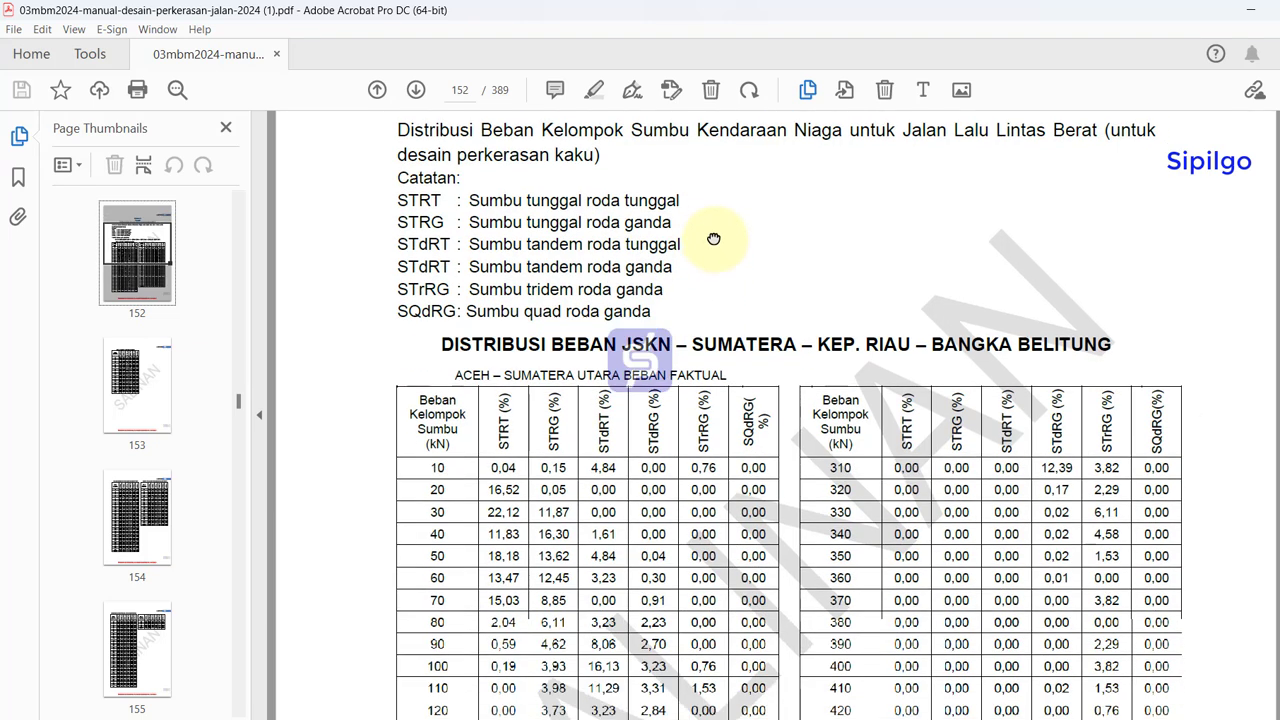
pyautogui.scroll(-1, 714, 200)
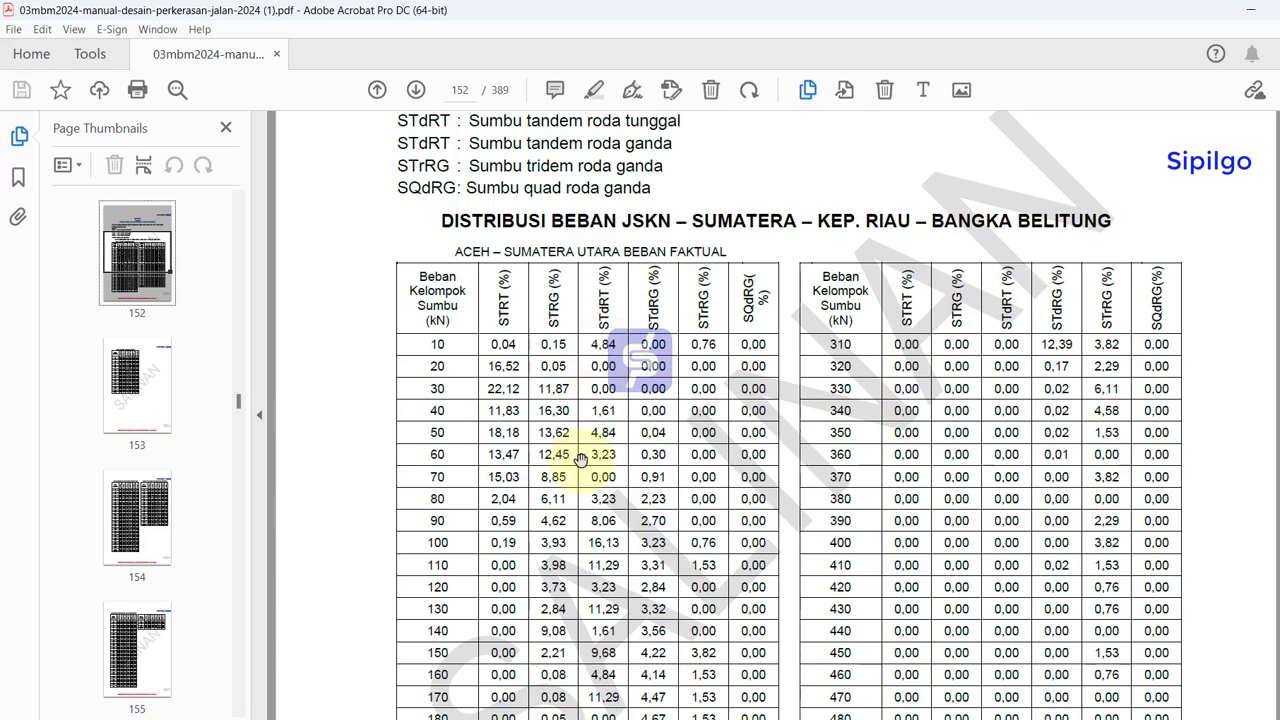
pyautogui.scroll(-1, 590, 410)
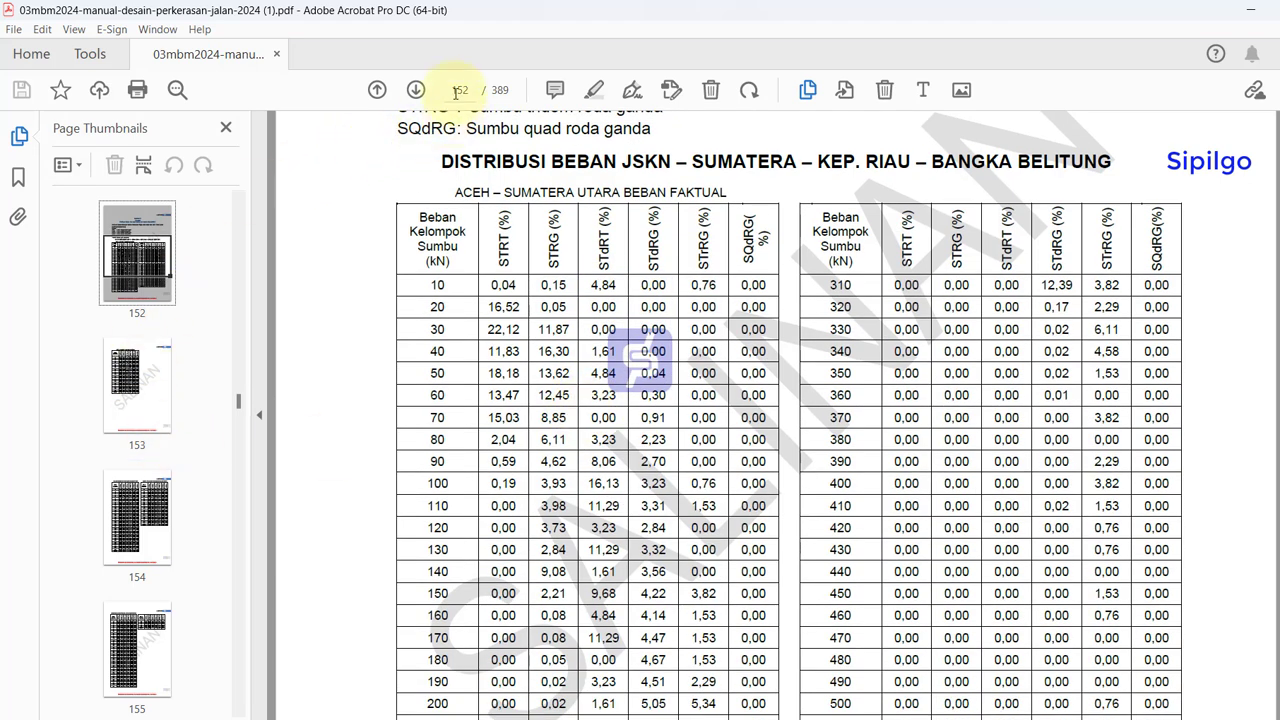
# - Page through appendix tables 153 to 161, including the Beban Normal and Jambi tables
pyautogui.click(137, 385)
pyautogui.click(140, 415)
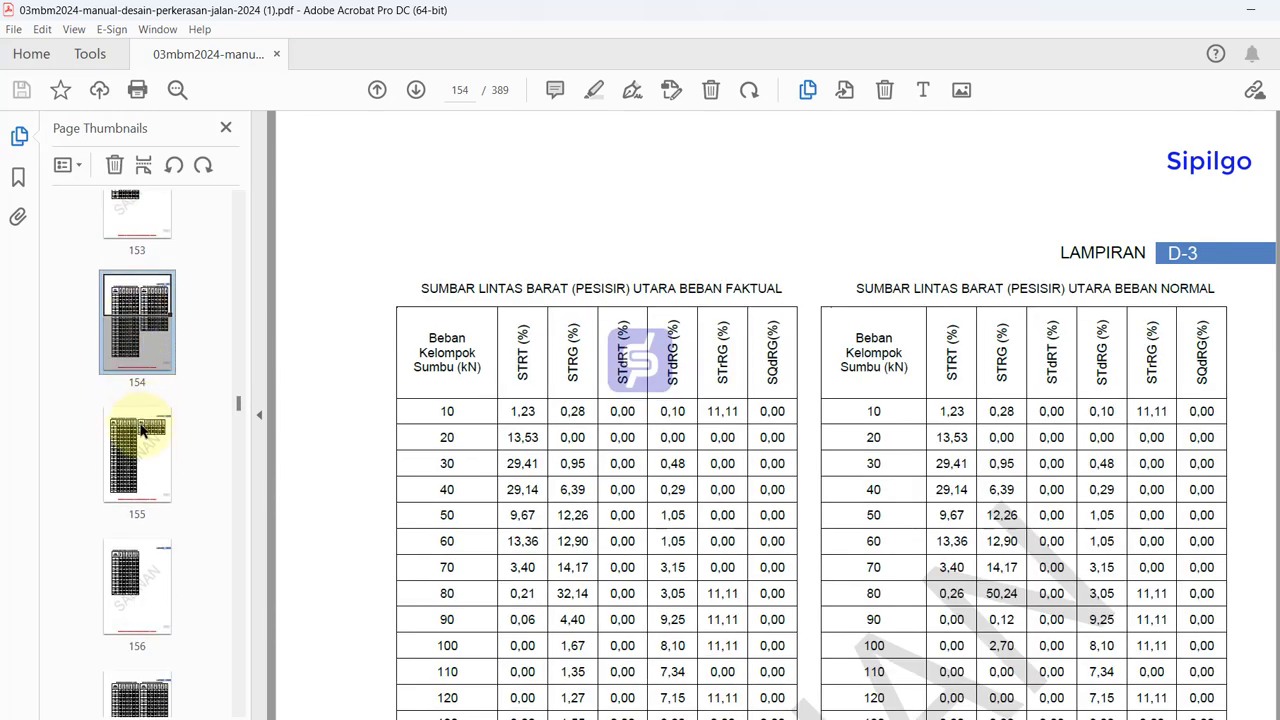
pyautogui.click(142, 460)
pyautogui.click(128, 476)
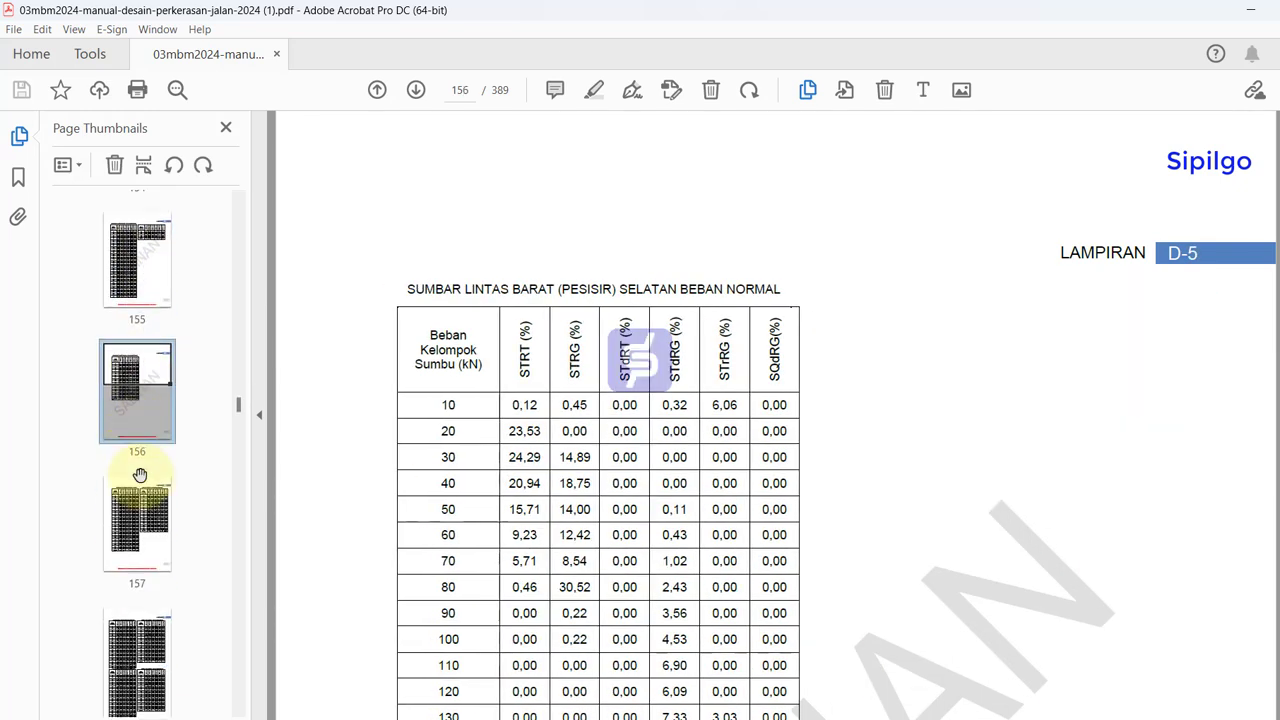
pyautogui.scroll(-5, 507, 427)
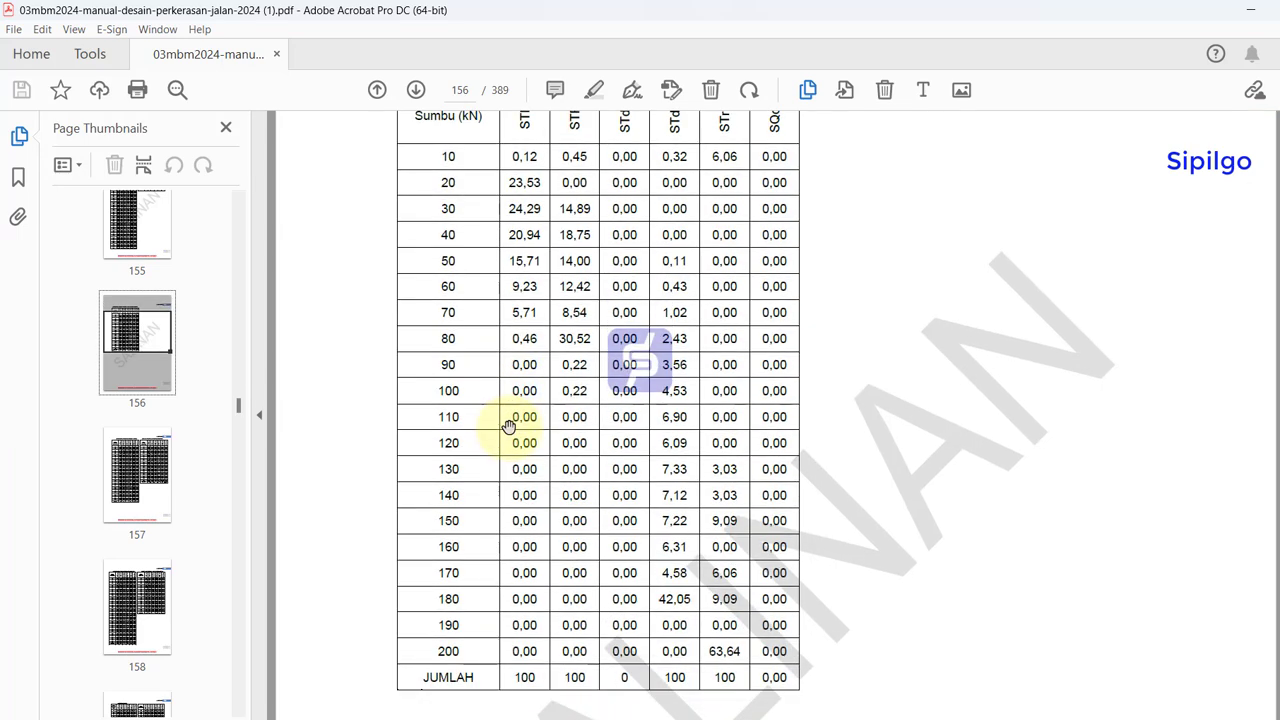
pyautogui.click(176, 490)
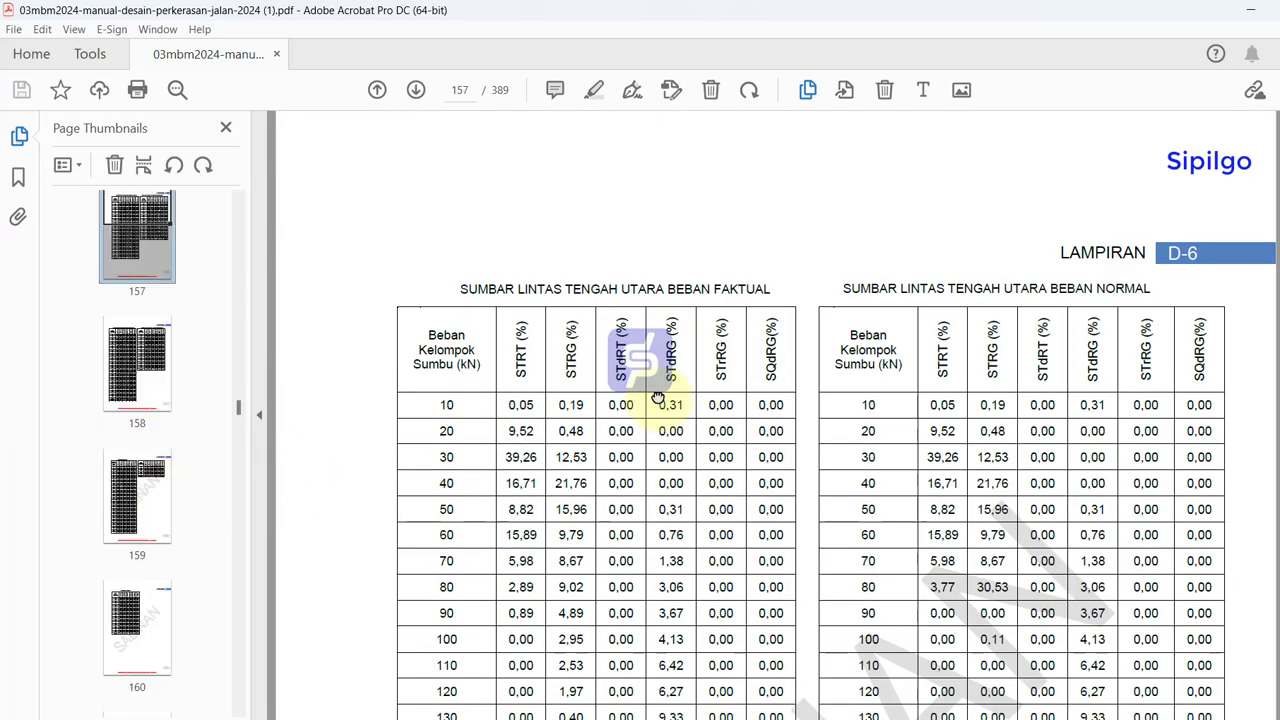
pyautogui.scroll(-5, 660, 402)
pyautogui.scroll(-3, 618, 272)
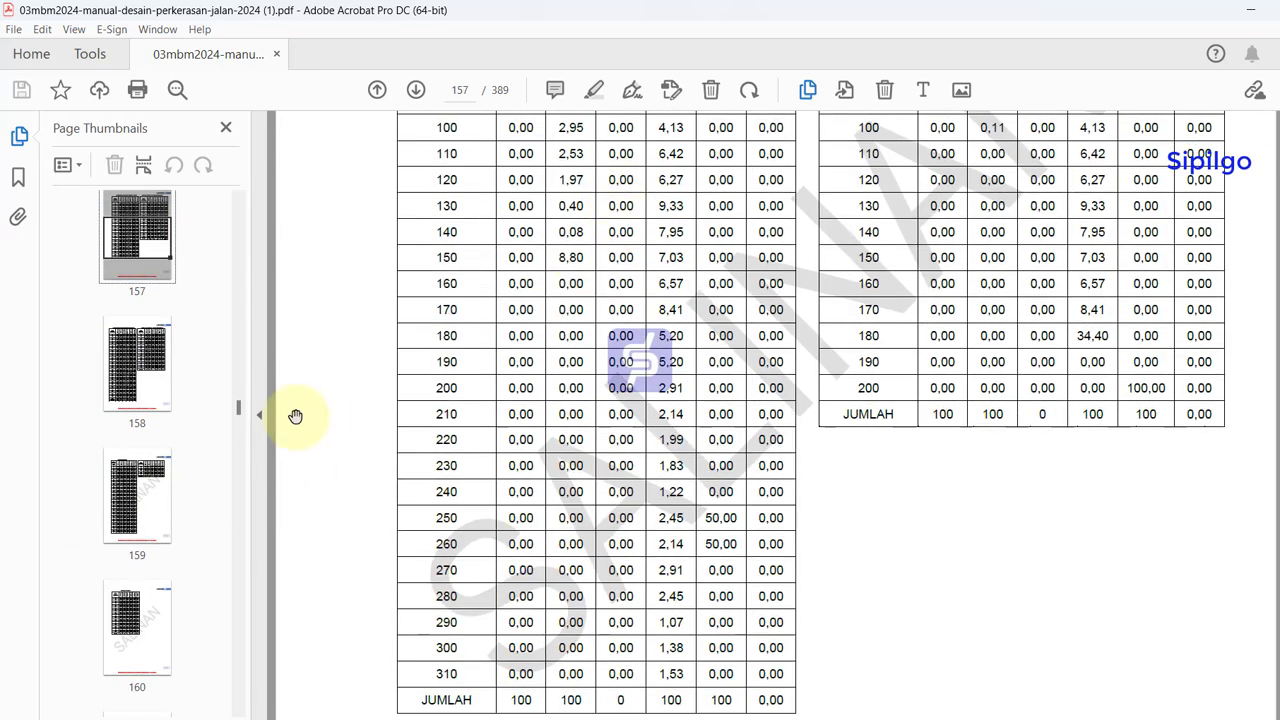
pyautogui.click(162, 368)
pyautogui.click(152, 398)
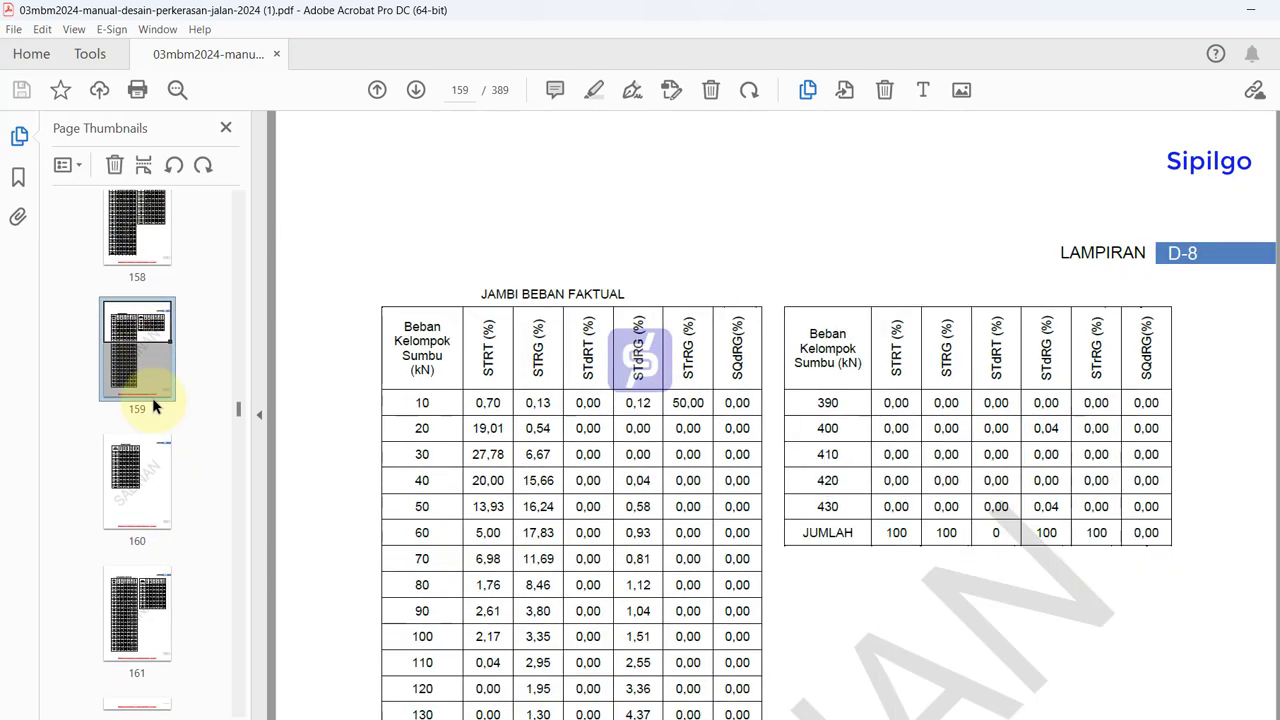
pyautogui.click(143, 412)
pyautogui.scroll(-4, 625, 218)
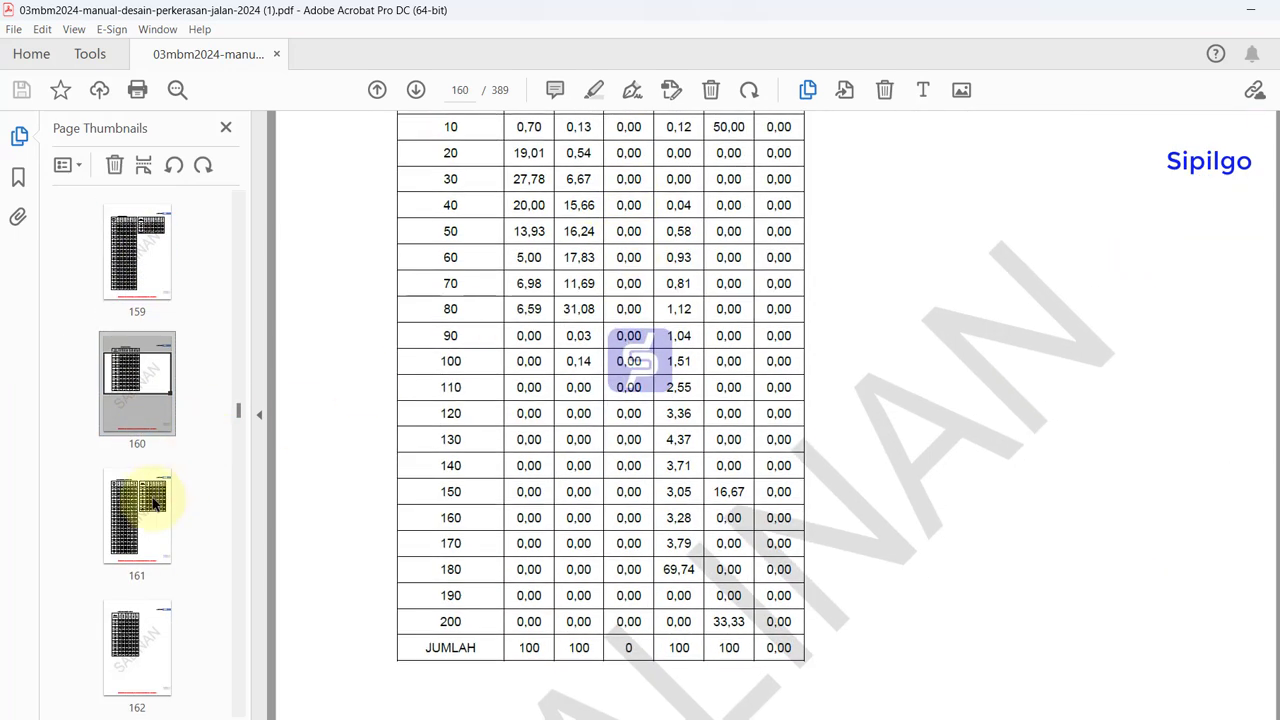
pyautogui.click(147, 530)
pyautogui.scroll(-2, 508, 530)
pyautogui.scroll(-2, 553, 541)
pyautogui.scroll(-3, 553, 541)
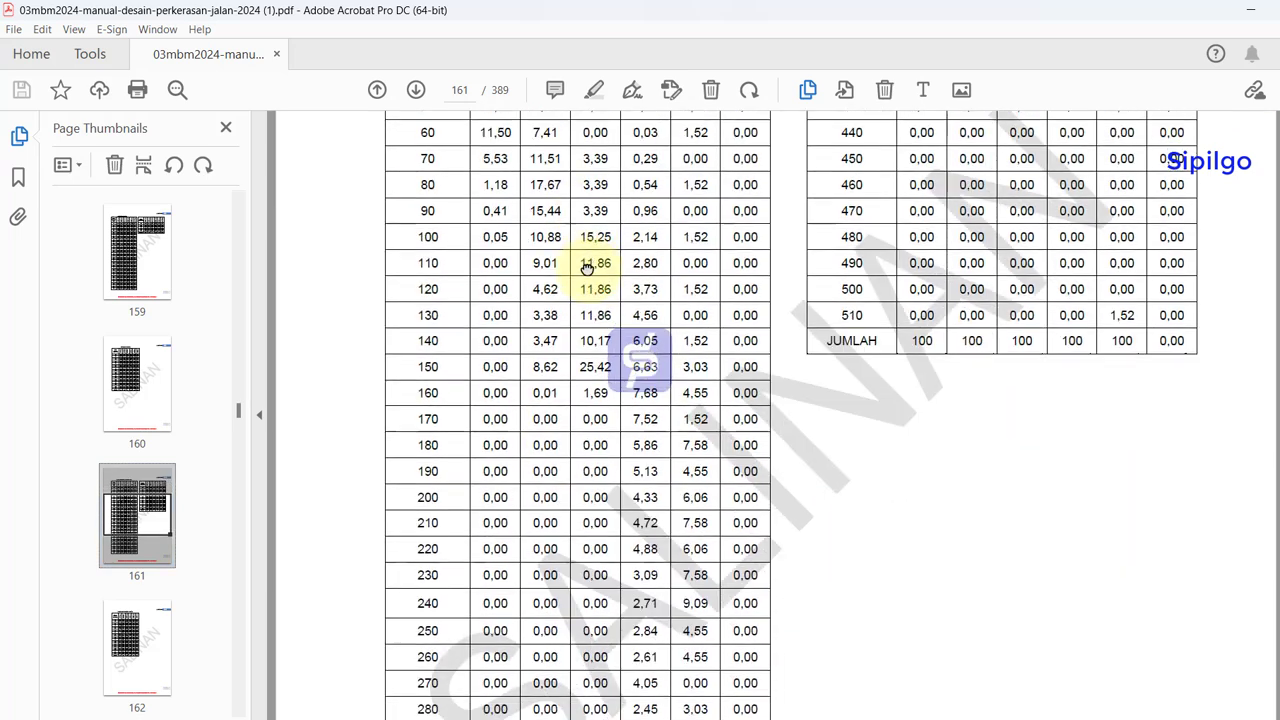
pyautogui.scroll(-1, 100, 537)
pyautogui.scroll(-5, 143, 500)
# - Continue through pages 163–178: the Lampung, Banten, Jawa Barat and Jawa Tengah tables
pyautogui.click(143, 500)
pyautogui.scroll(-2, 145, 495)
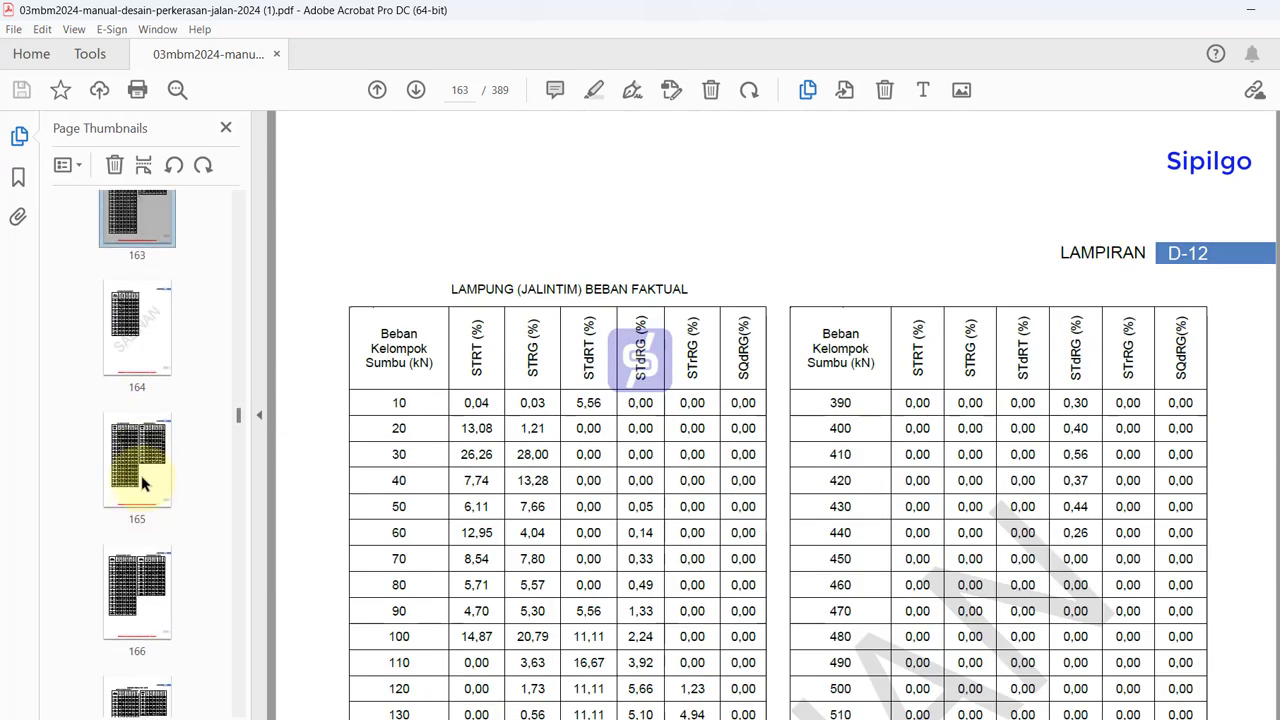
pyautogui.click(149, 483)
pyautogui.scroll(-3, 157, 488)
pyautogui.scroll(-2, 153, 497)
pyautogui.click(153, 497)
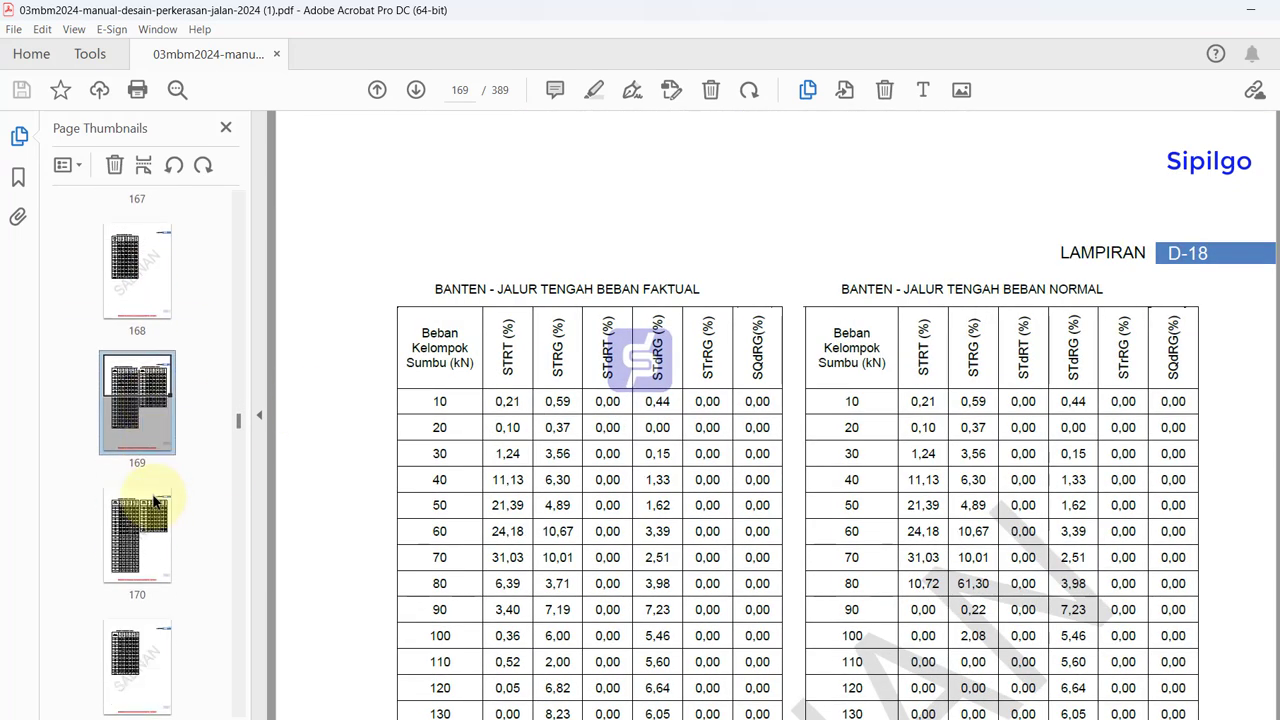
pyautogui.scroll(-2, 155, 500)
pyautogui.scroll(-2, 150, 480)
pyautogui.click(140, 445)
pyautogui.scroll(-2, 180, 533)
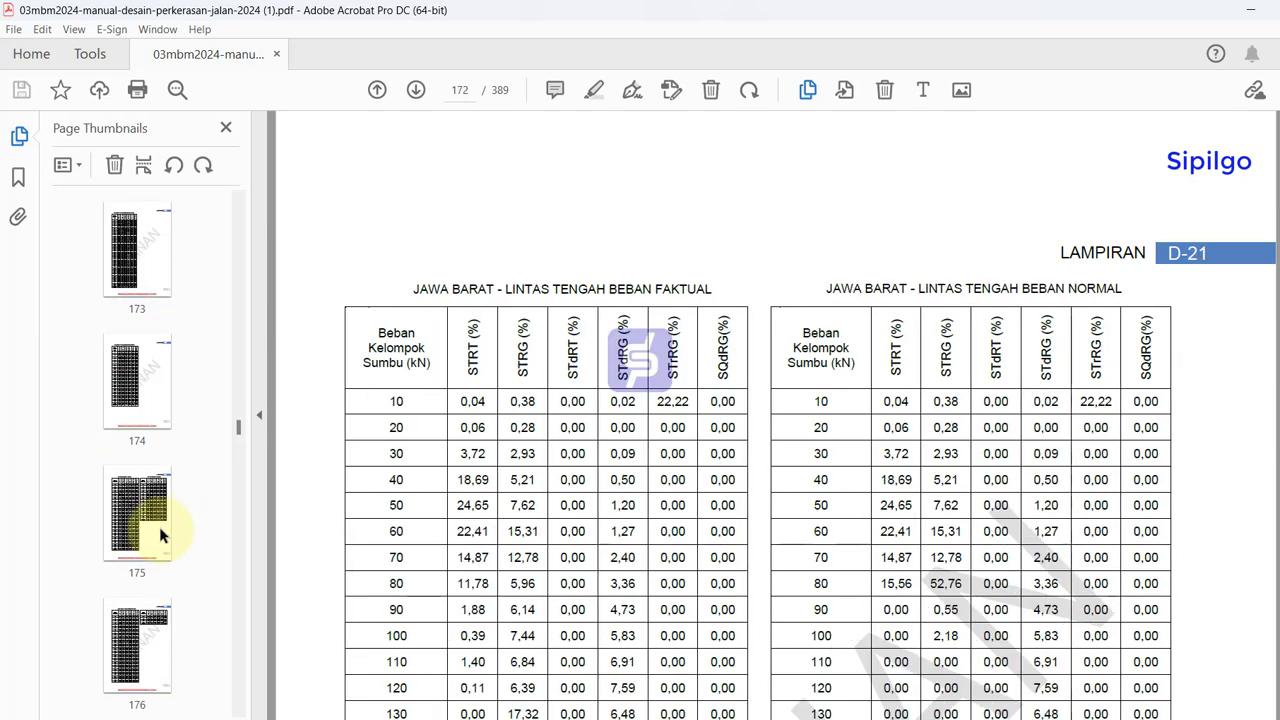
pyautogui.click(163, 527)
pyautogui.scroll(-2, 165, 505)
pyautogui.click(160, 486)
pyautogui.click(138, 604)
pyautogui.scroll(-2, 148, 580)
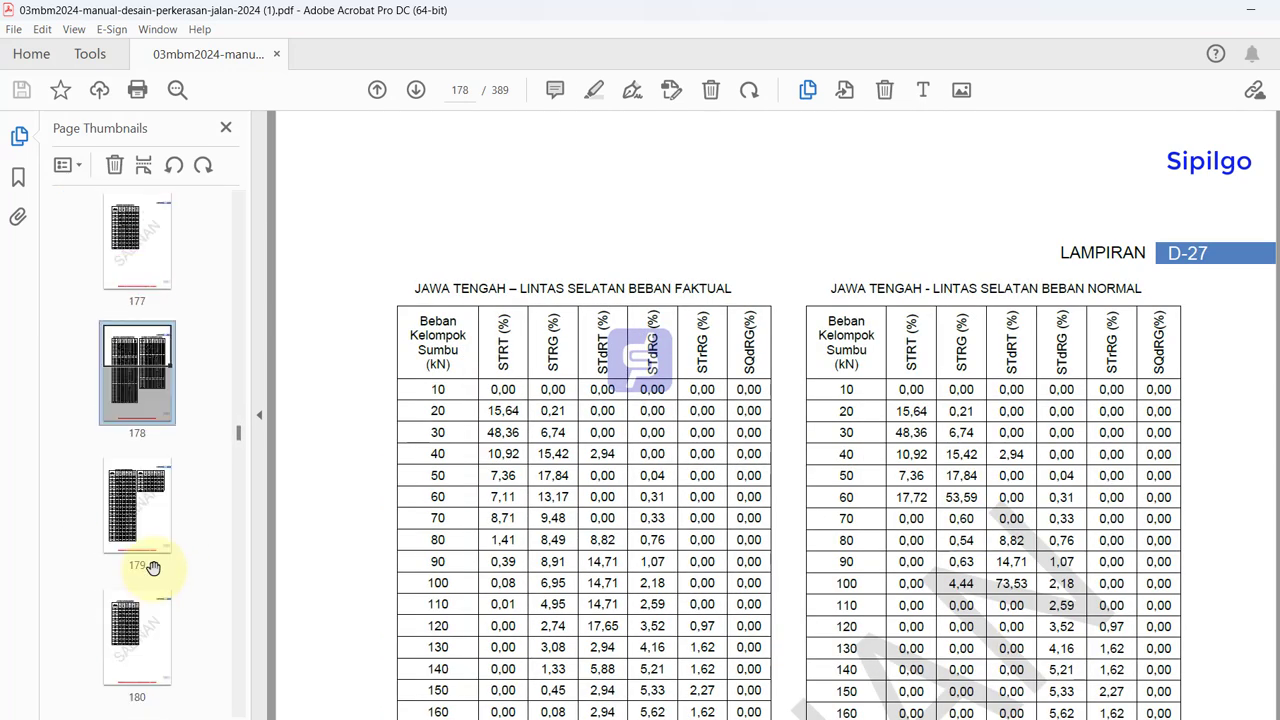
pyautogui.scroll(-1, 143, 545)
# - Continue through pages 180–200, from Jawa Timur Pantura to the Nusa Tenggara Timur–Papua table
pyautogui.click(142, 555)
pyautogui.scroll(-2, 135, 570)
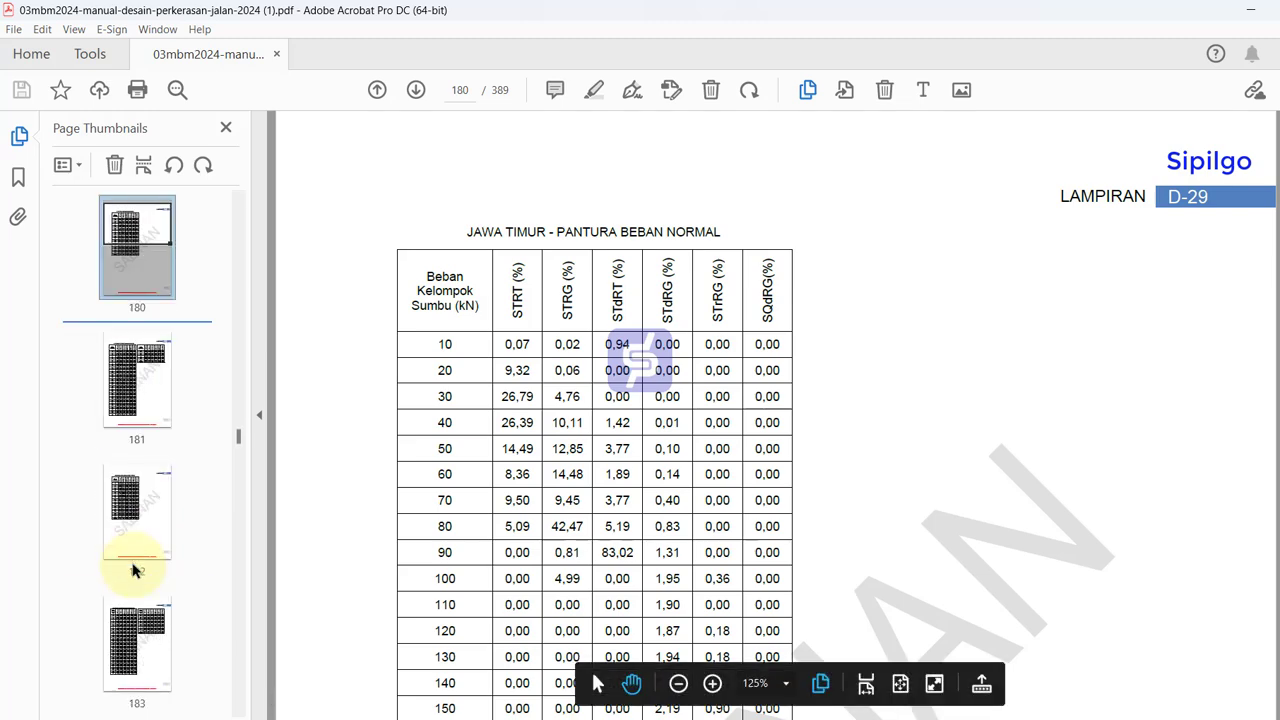
pyautogui.click(143, 502)
pyautogui.scroll(-2, 141, 520)
pyautogui.click(142, 522)
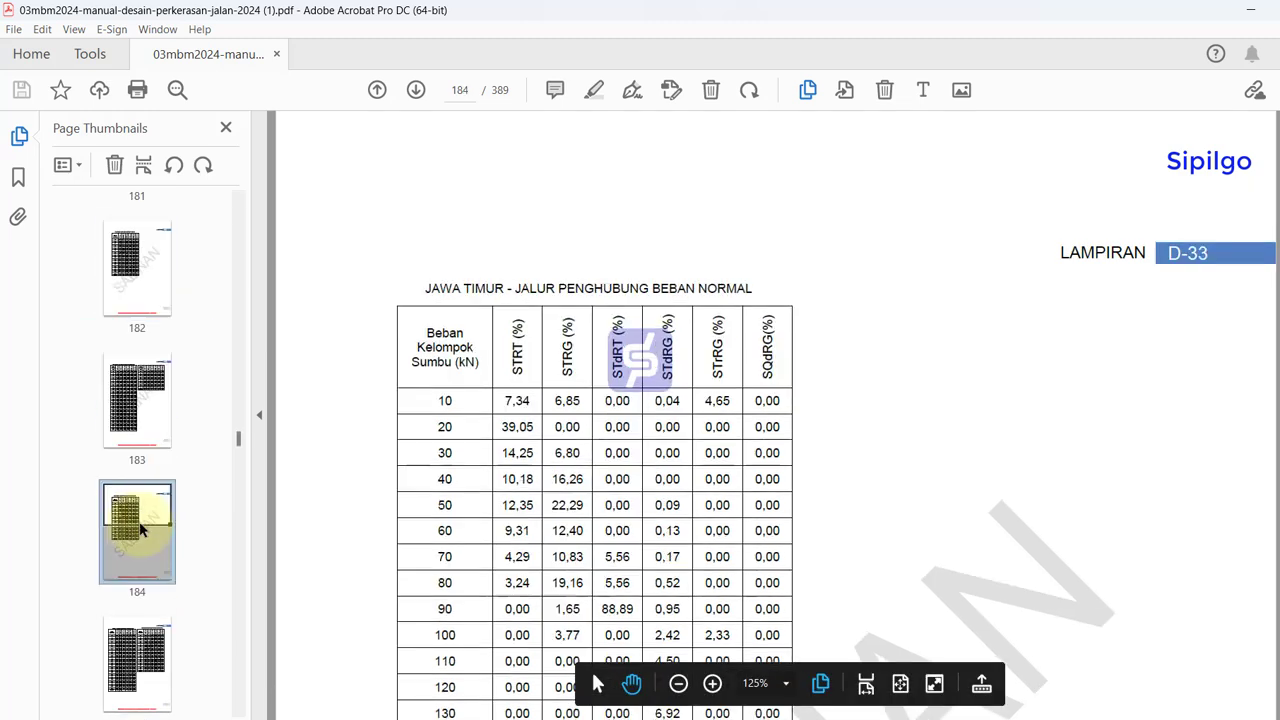
pyautogui.scroll(-2, 142, 520)
pyautogui.scroll(-1, 140, 545)
pyautogui.click(147, 537)
pyautogui.scroll(-2, 147, 537)
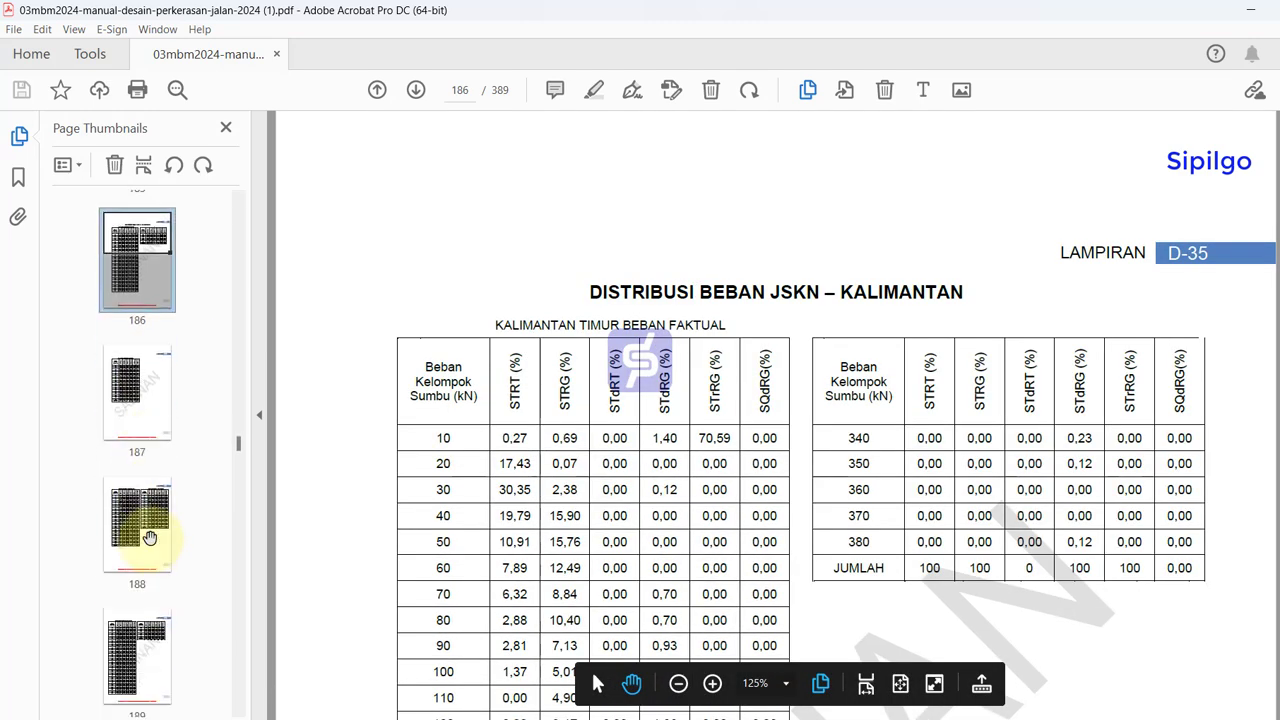
pyautogui.click(150, 528)
pyautogui.scroll(-2, 150, 528)
pyautogui.click(131, 492)
pyautogui.scroll(-2, 129, 514)
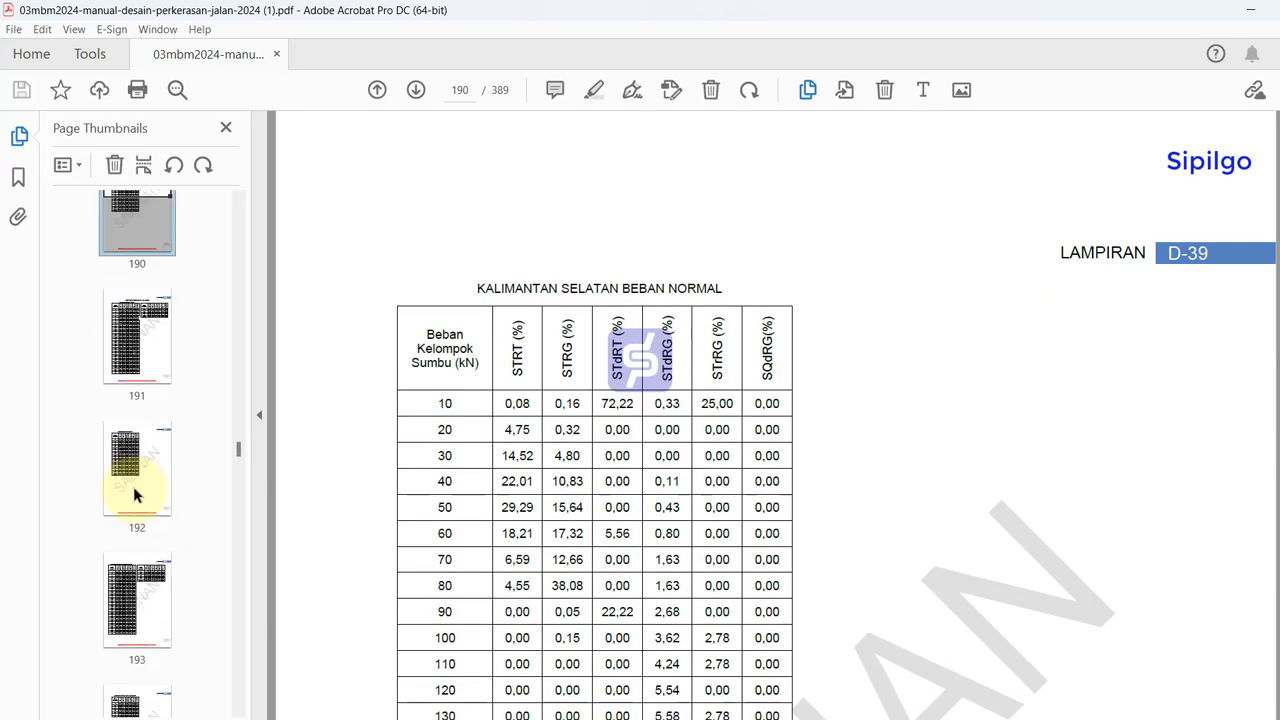
pyautogui.scroll(-2, 125, 540)
pyautogui.click(147, 545)
pyautogui.scroll(-4, 150, 555)
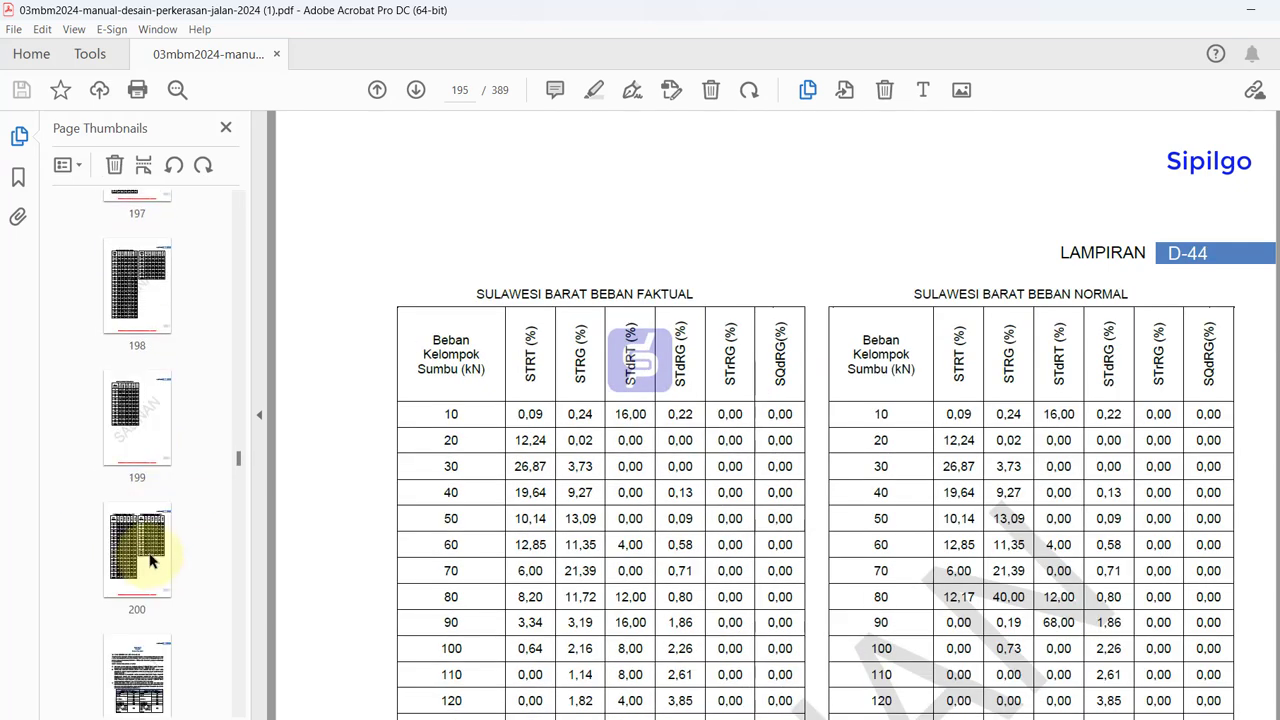
pyautogui.click(150, 560)
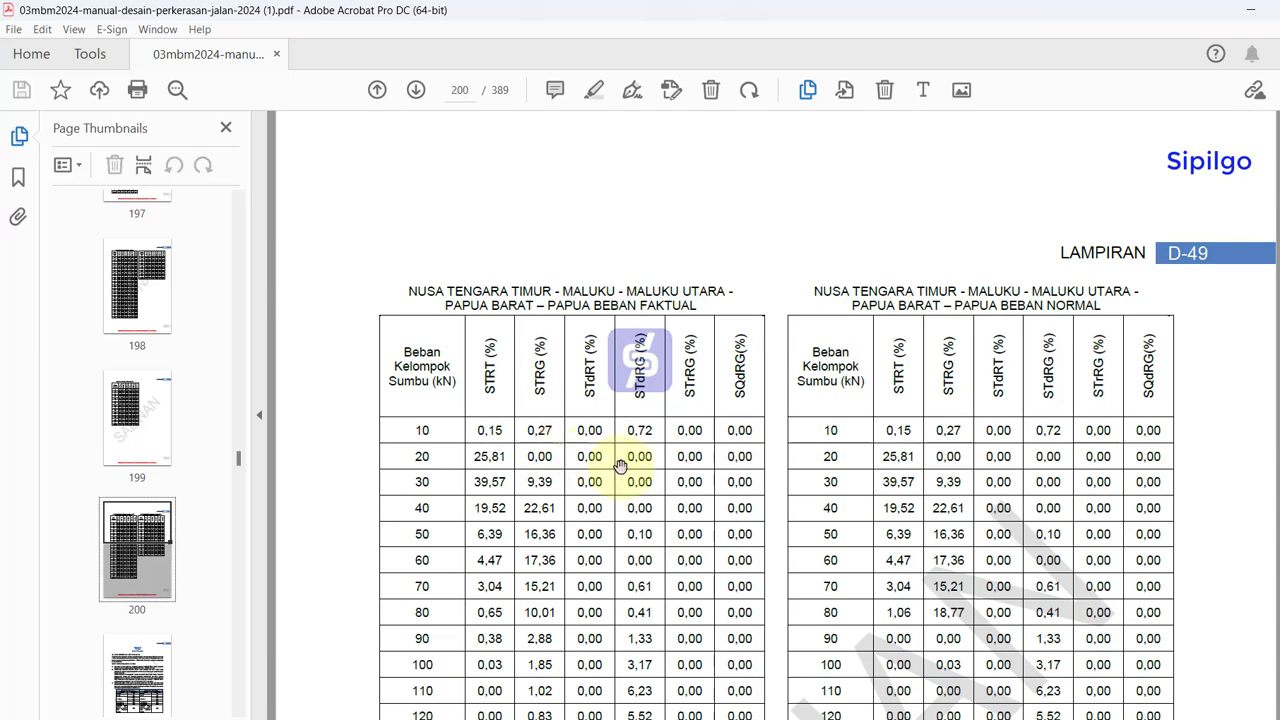
pyautogui.scroll(-1, 700, 475)
pyautogui.scroll(-2, 757, 372)
pyautogui.scroll(-1, 757, 372)
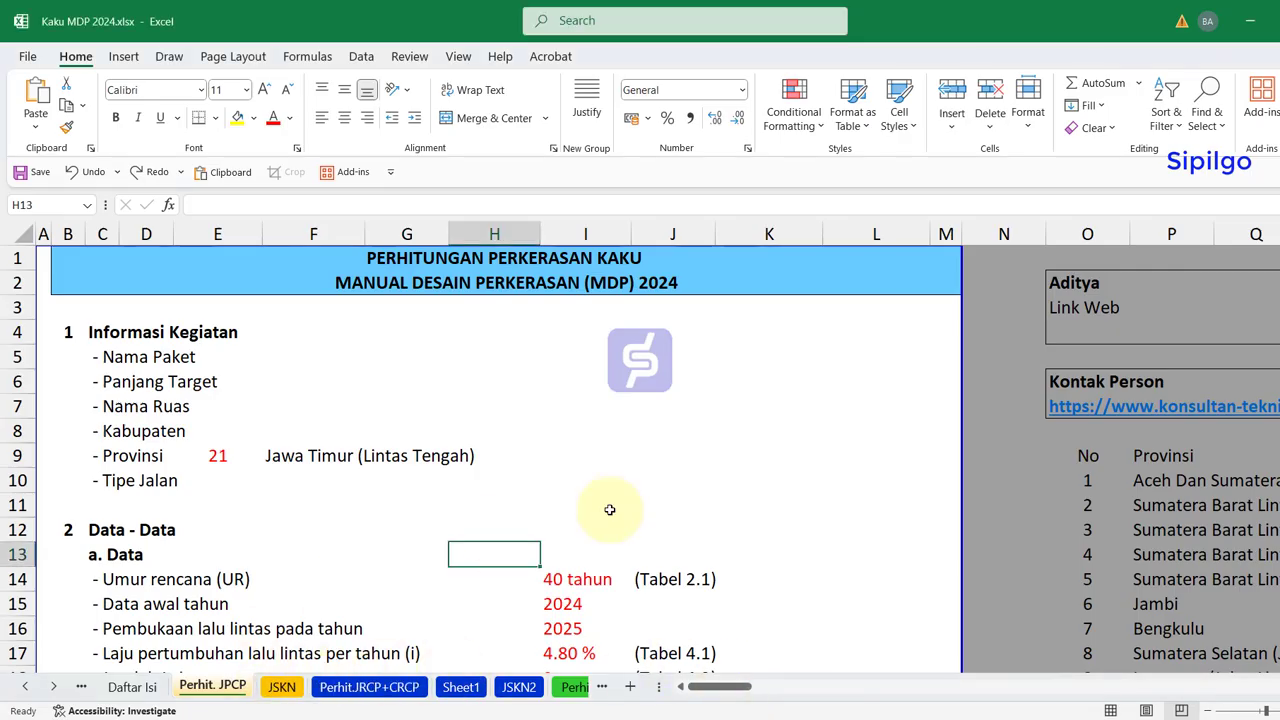
# - Open the JSKN sheet and scroll down the region list past Aceh Dan Sumatera Utara
pyautogui.click(713, 484)
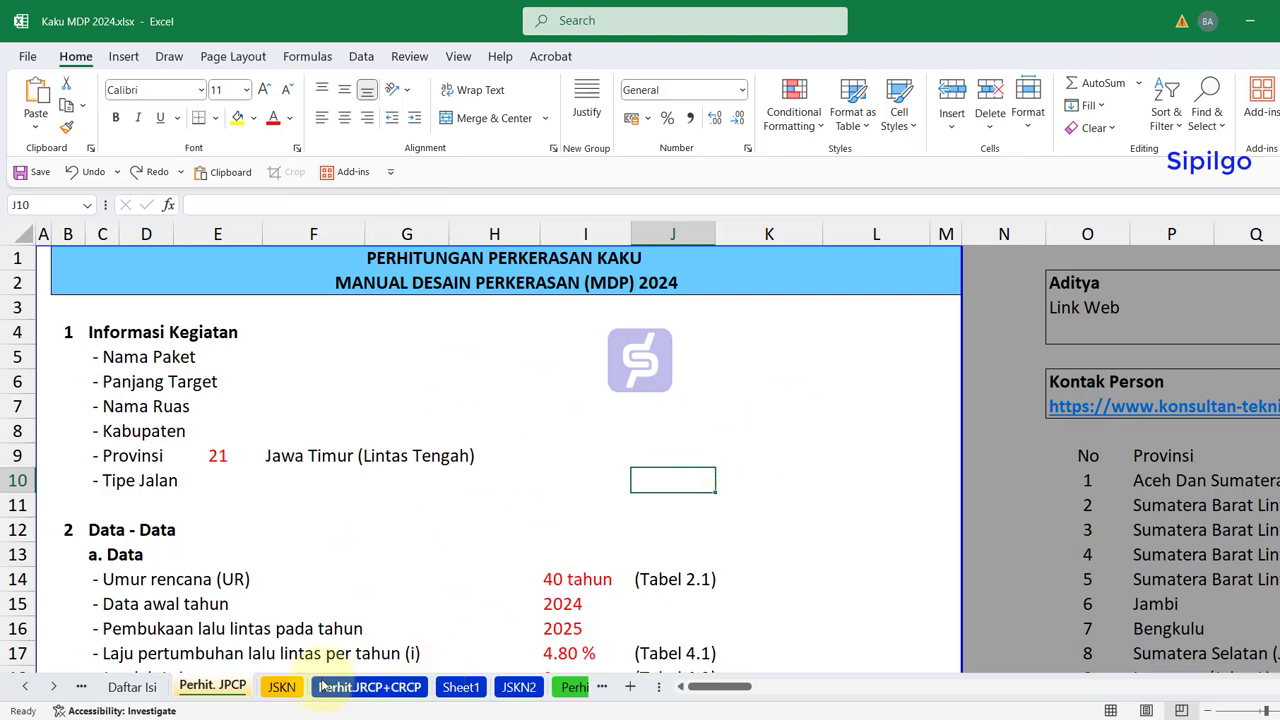
pyautogui.click(282, 687)
pyautogui.click(552, 478)
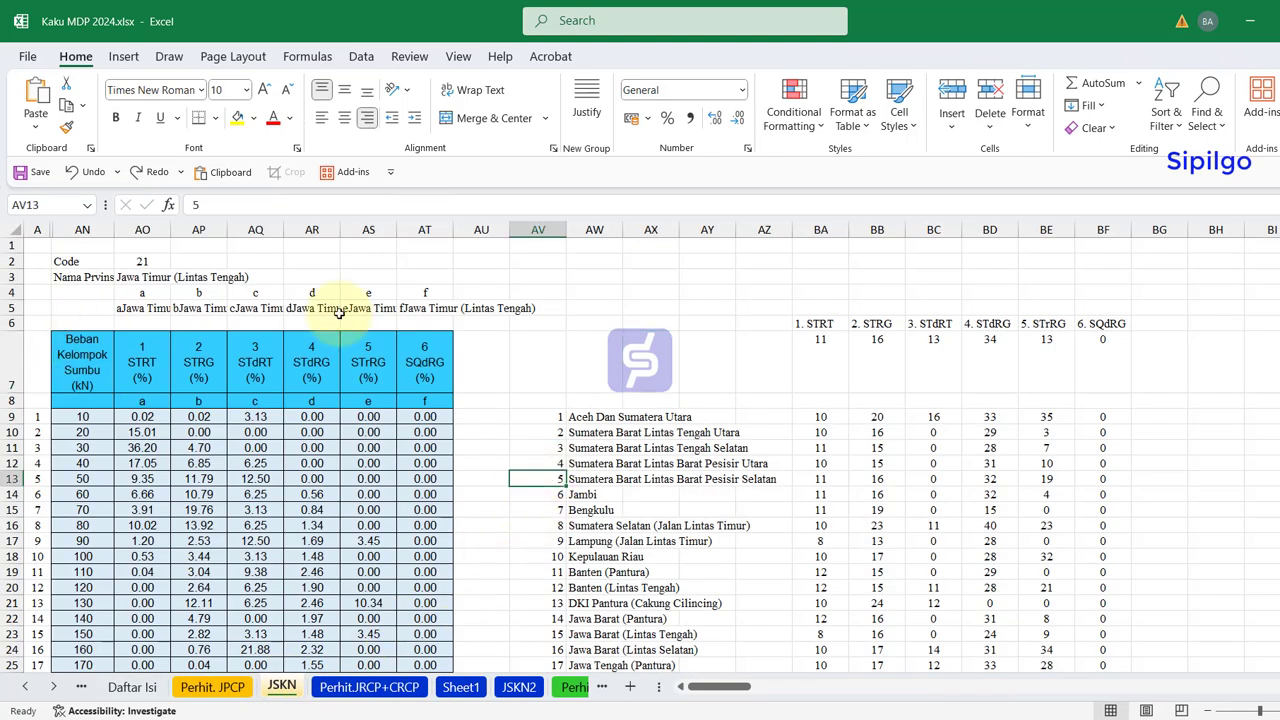
pyautogui.scroll(-7, 430, 543)
pyautogui.scroll(-11, 430, 543)
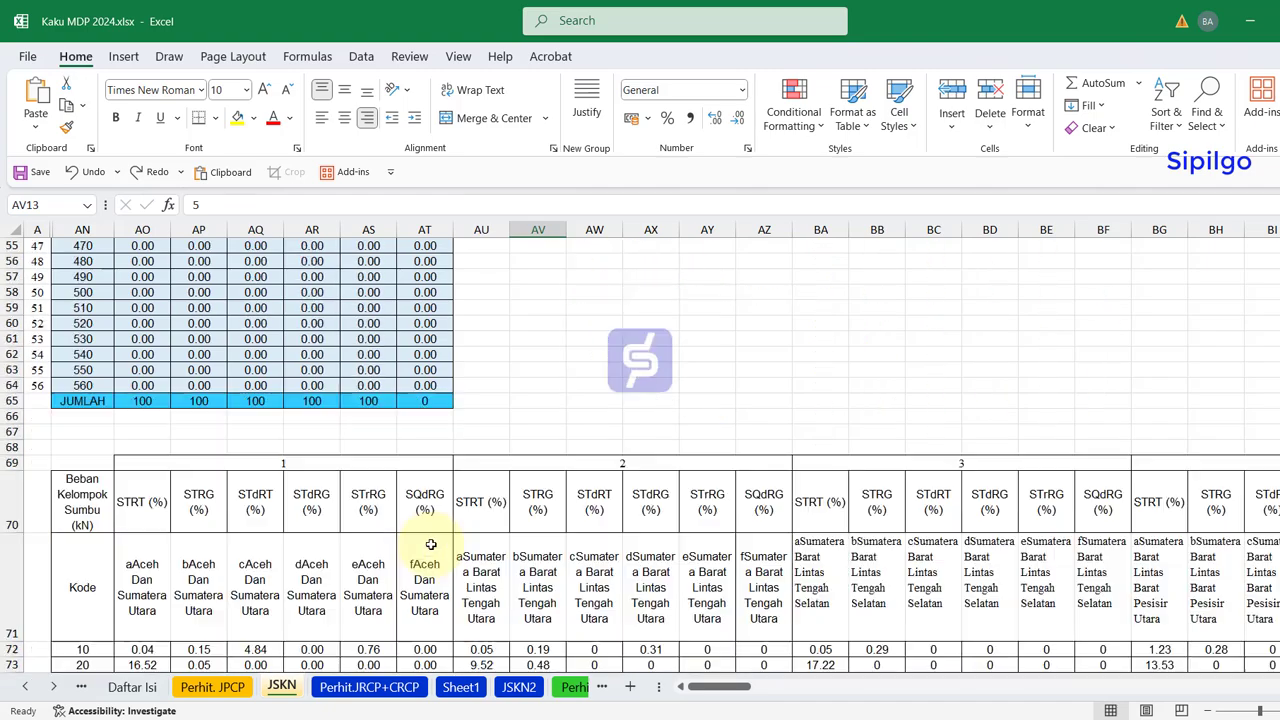
pyautogui.scroll(-2, 430, 543)
pyautogui.click(155, 493)
pyautogui.scroll(-3, 400, 560)
pyautogui.scroll(-1, 700, 640)
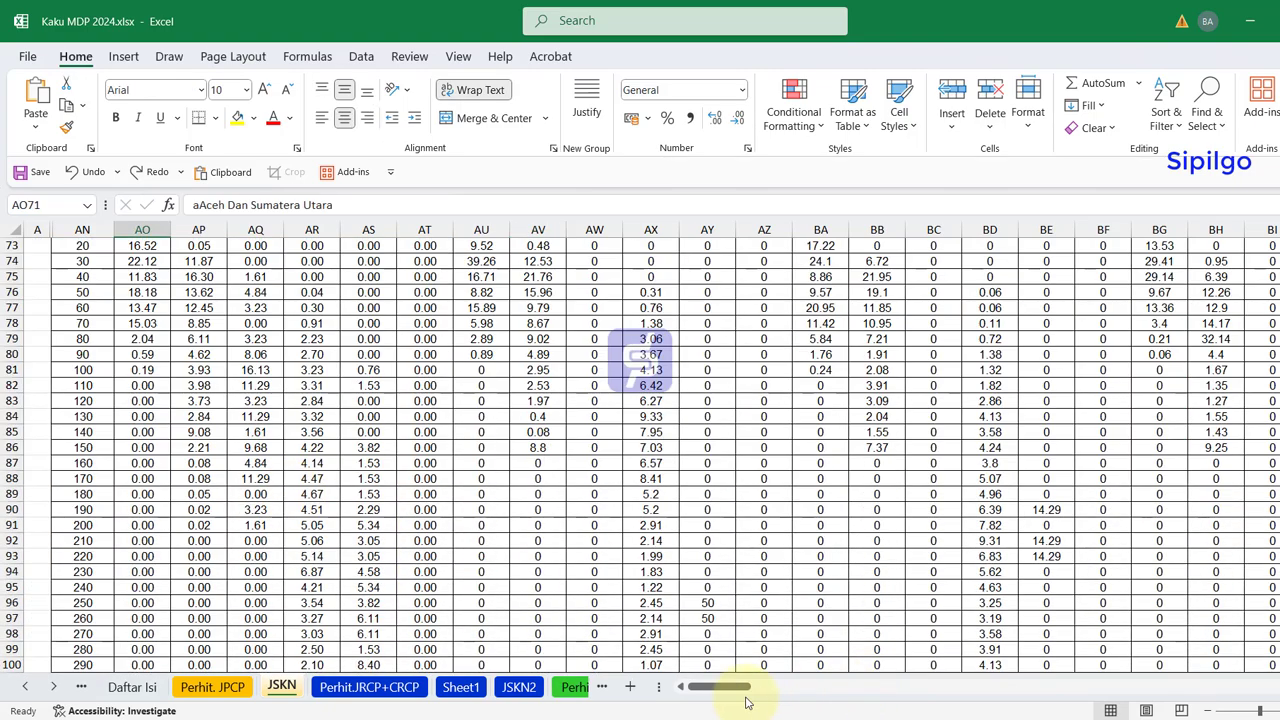
# - Scroll right to columns HB–HW for the region 32 group, then return to Perhit. JPCP
pyautogui.moveTo(713, 690); pyautogui.dragTo(1272, 686)
pyautogui.scroll(3, 882, 665)
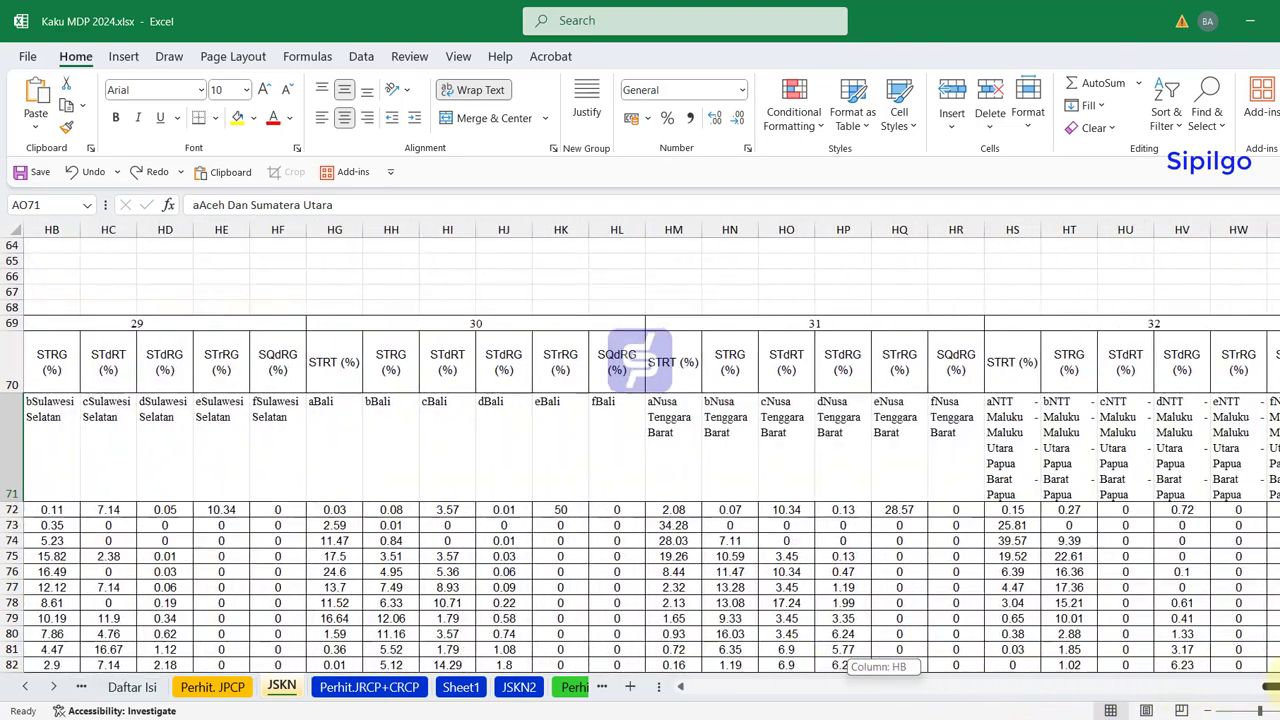
pyautogui.click(1150, 325)
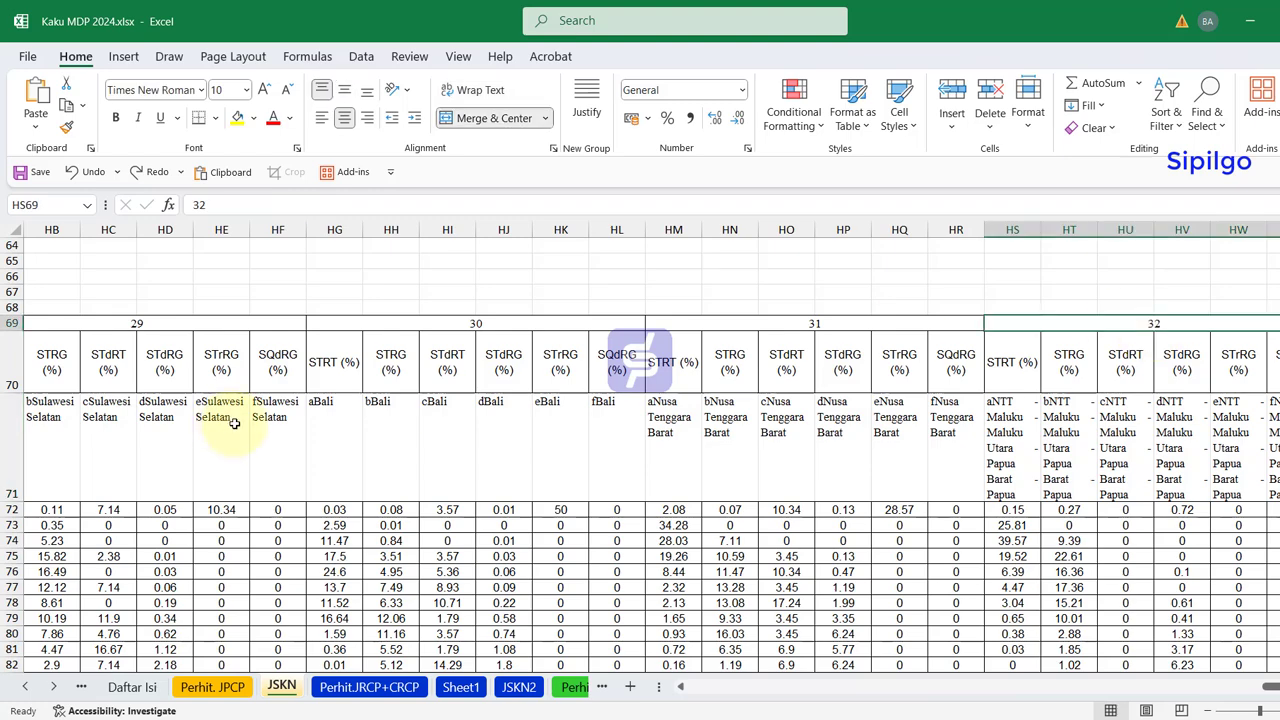
pyautogui.click(967, 288)
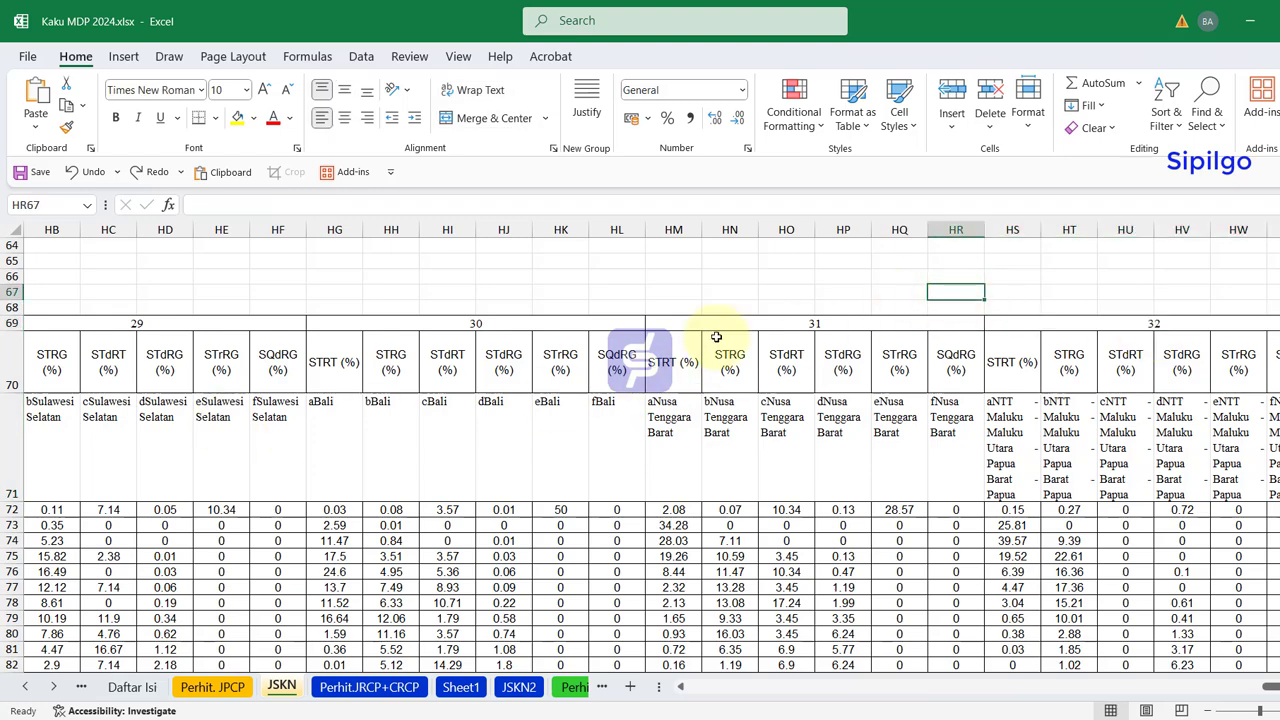
pyautogui.click(228, 697)
pyautogui.click(587, 409)
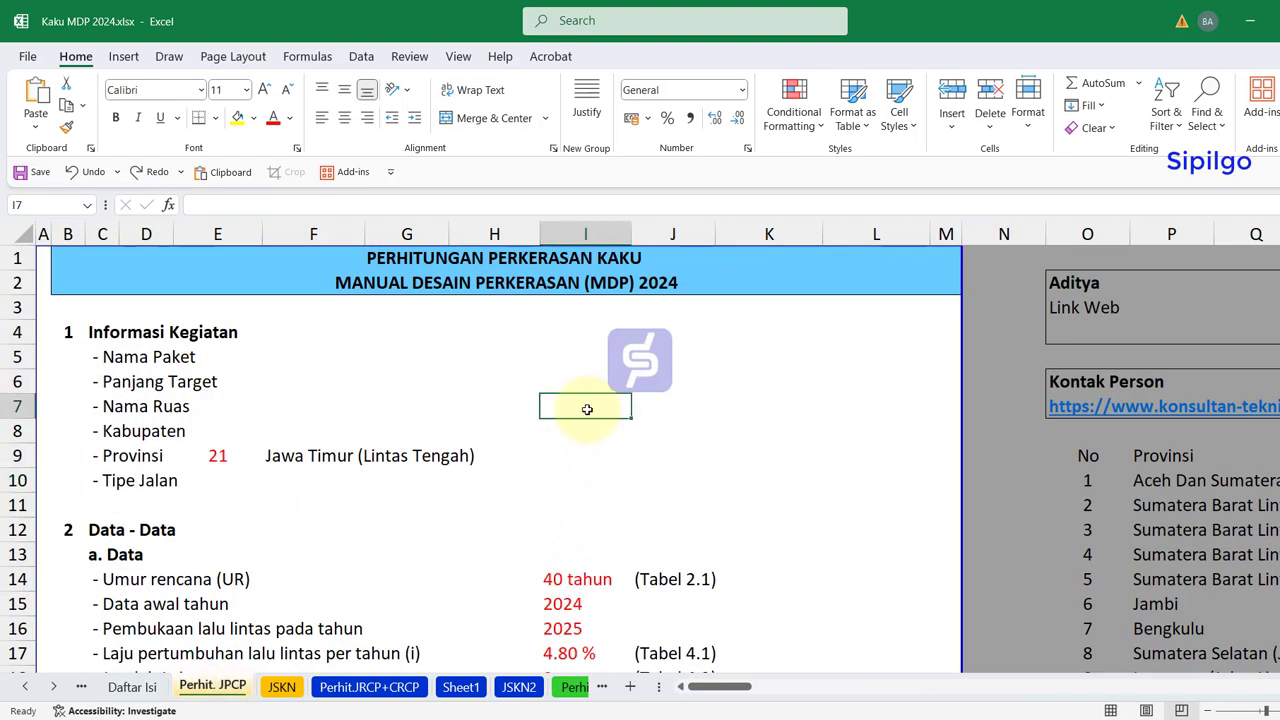
pyautogui.click(318, 409)
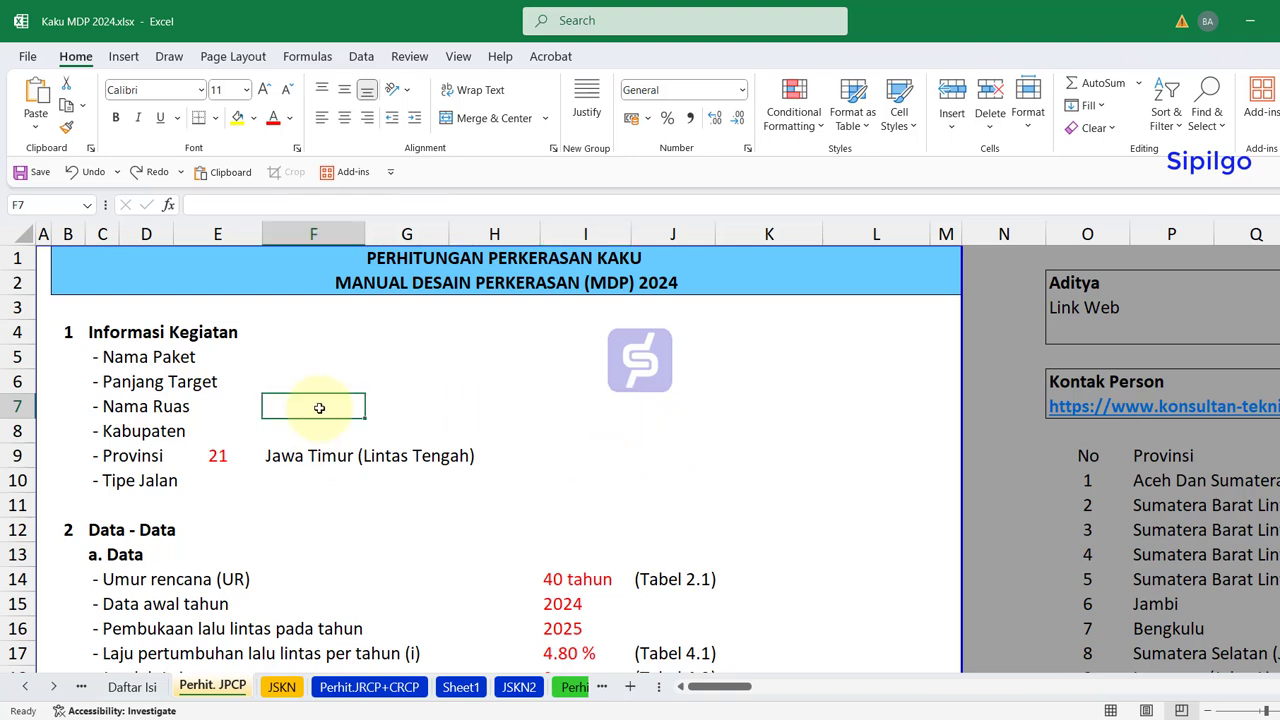
pyautogui.click(214, 457)
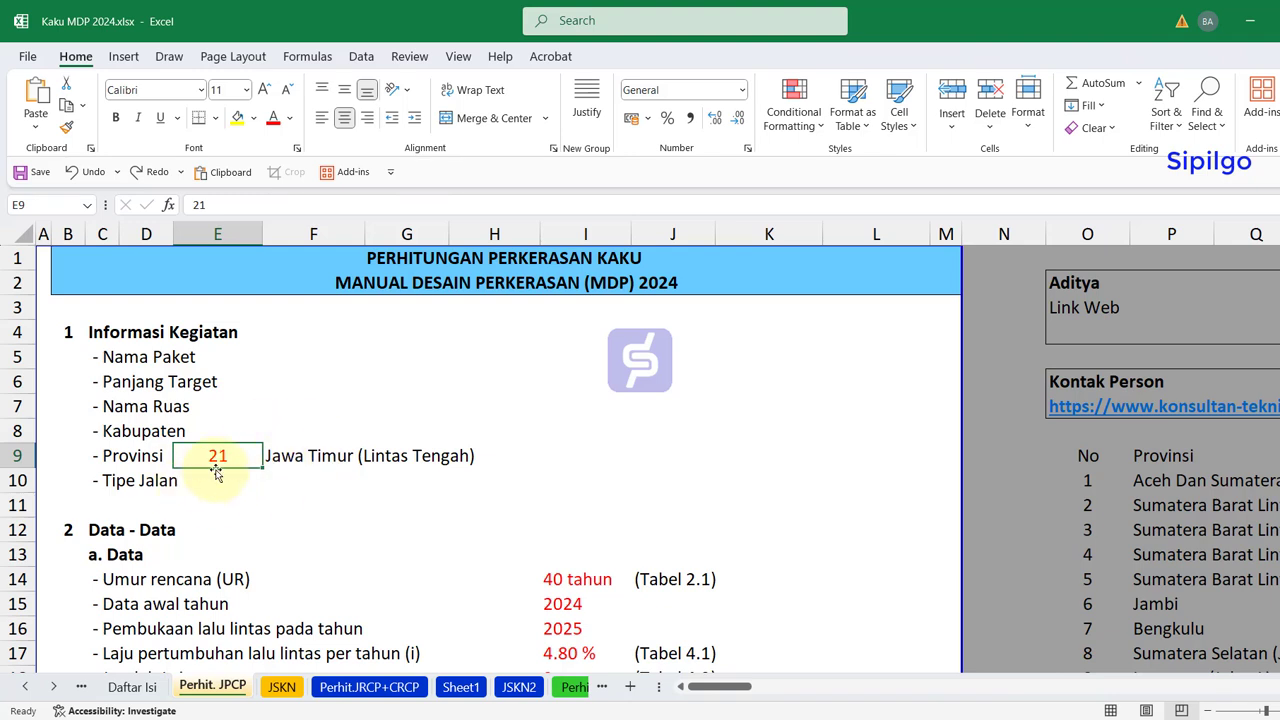
pyautogui.write('1')
pyautogui.click(420, 411)
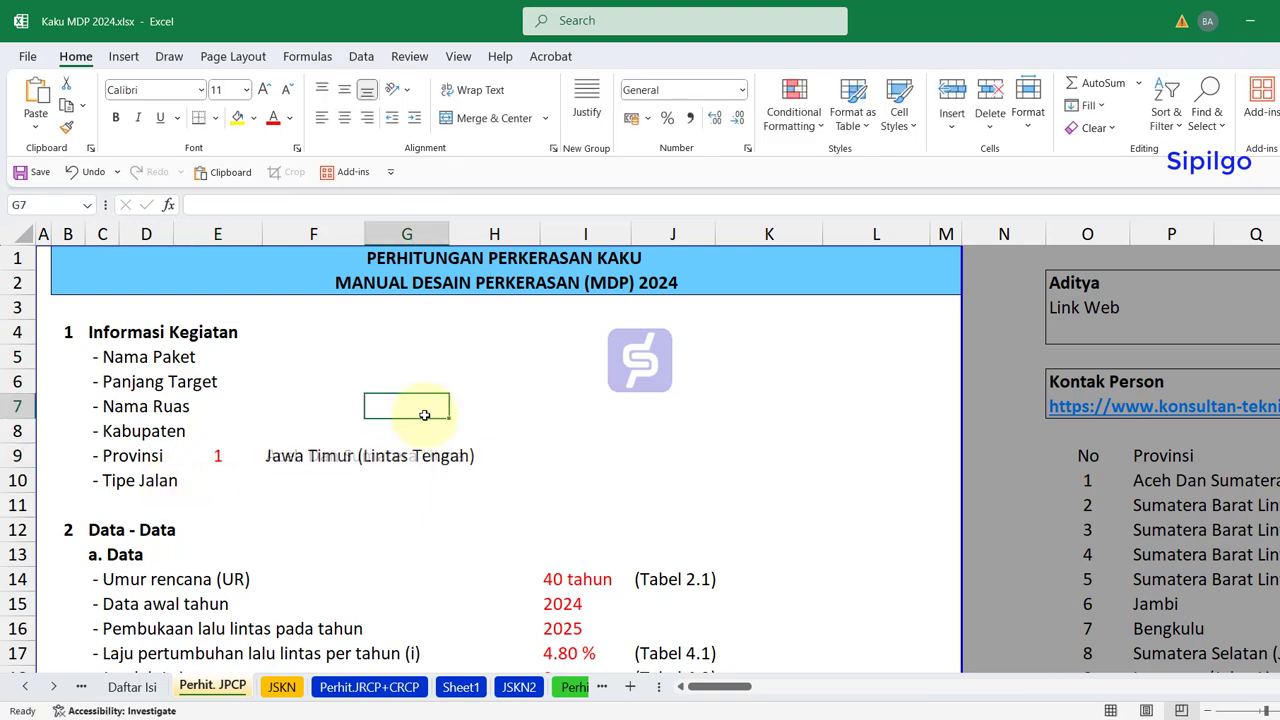
pyautogui.click(286, 457)
pyautogui.click(232, 463)
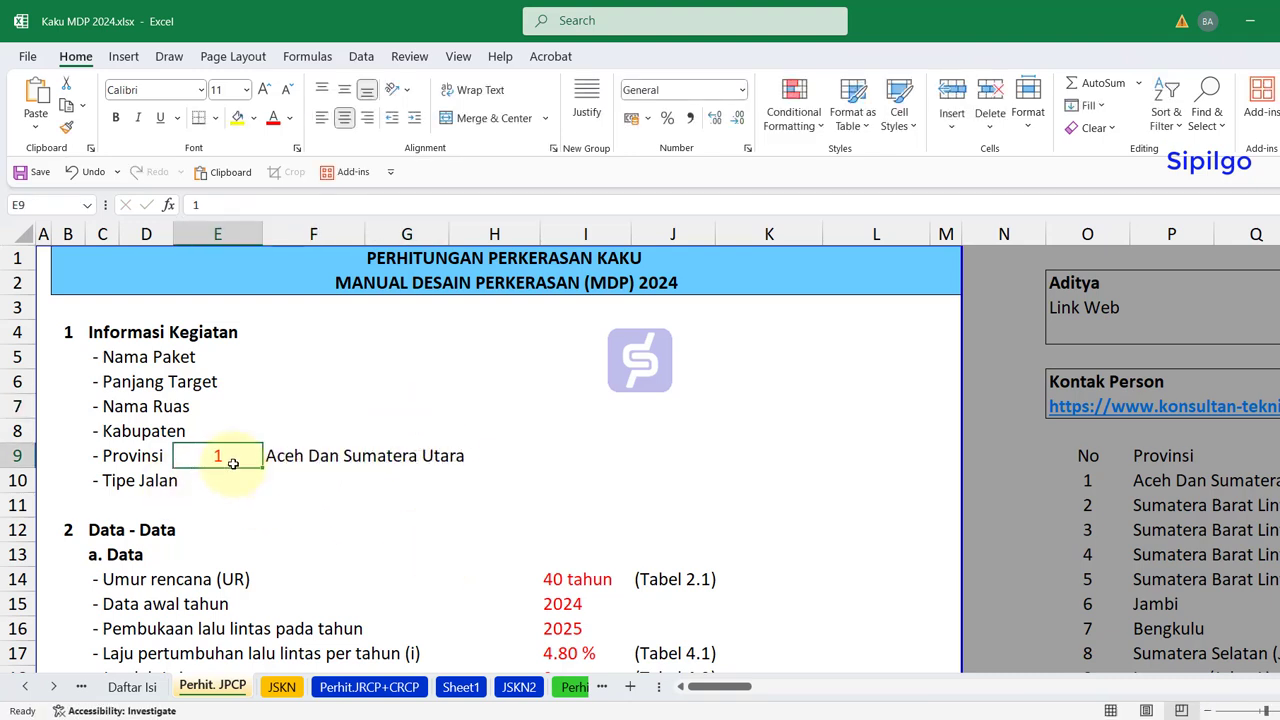
pyautogui.press('BackSpace')
pyautogui.write('5')
pyautogui.click(334, 406)
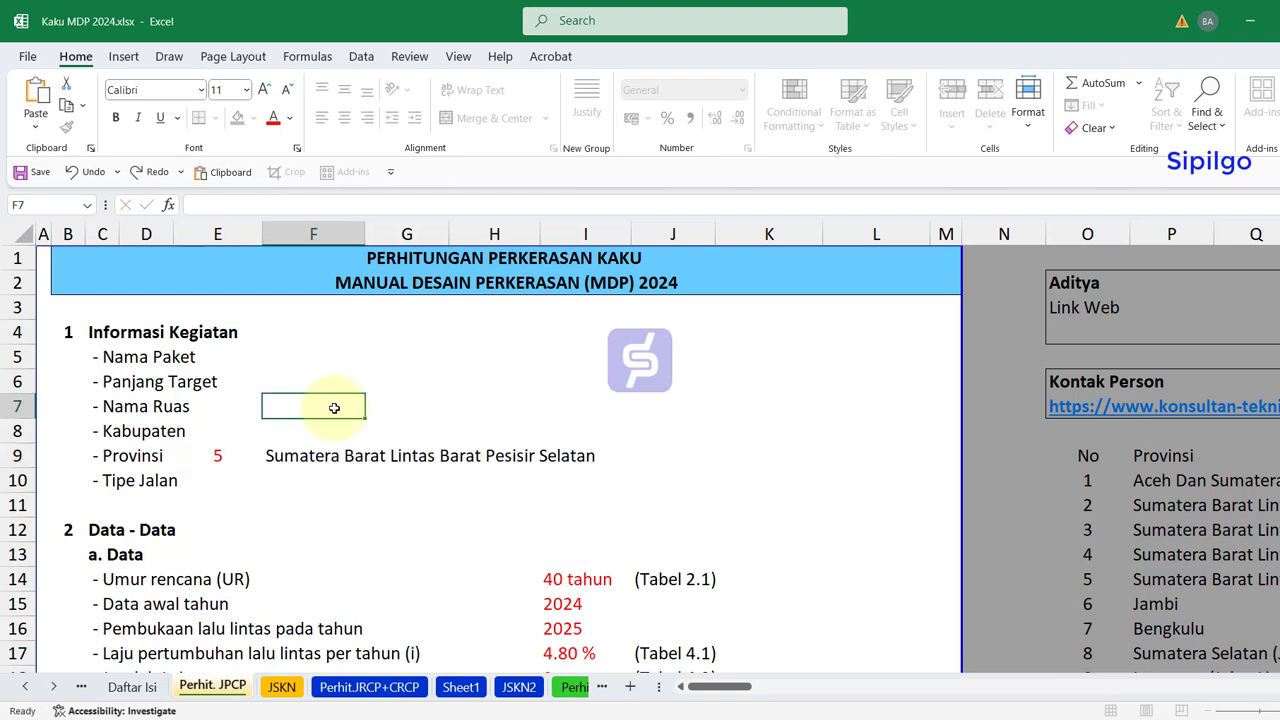
pyautogui.click(216, 457)
pyautogui.write('22')
pyautogui.click(463, 410)
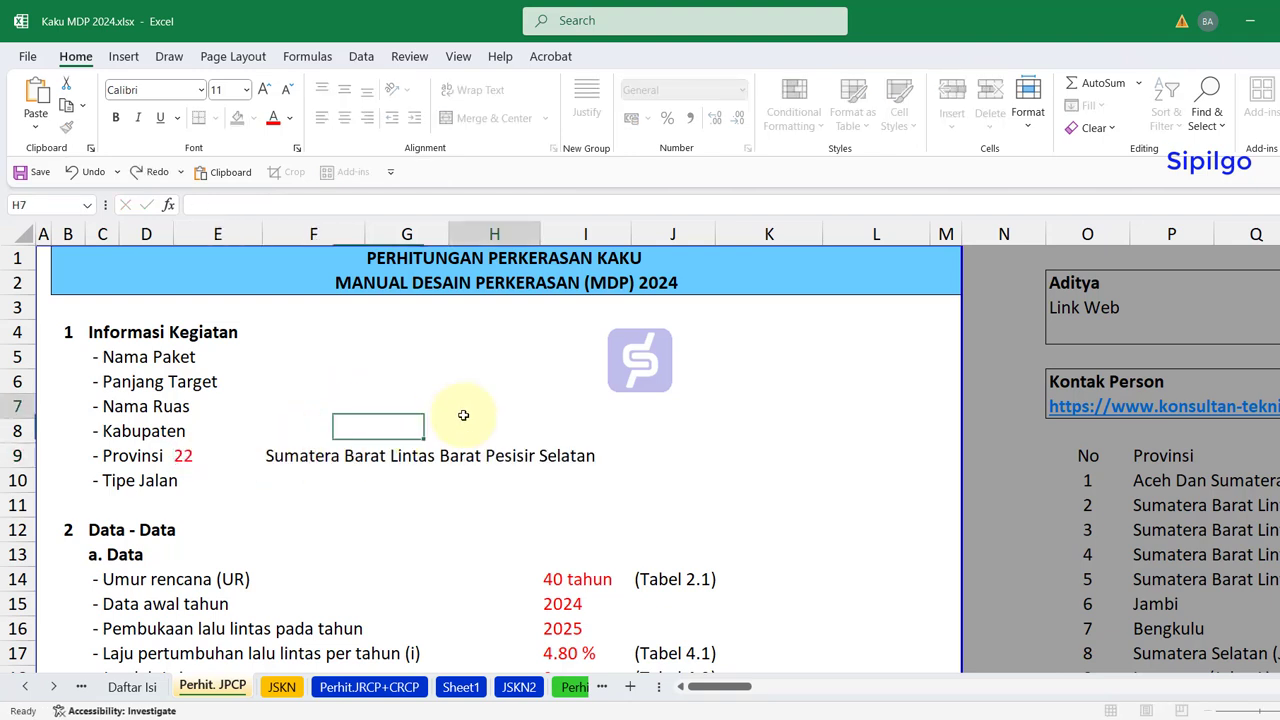
pyautogui.click(218, 456)
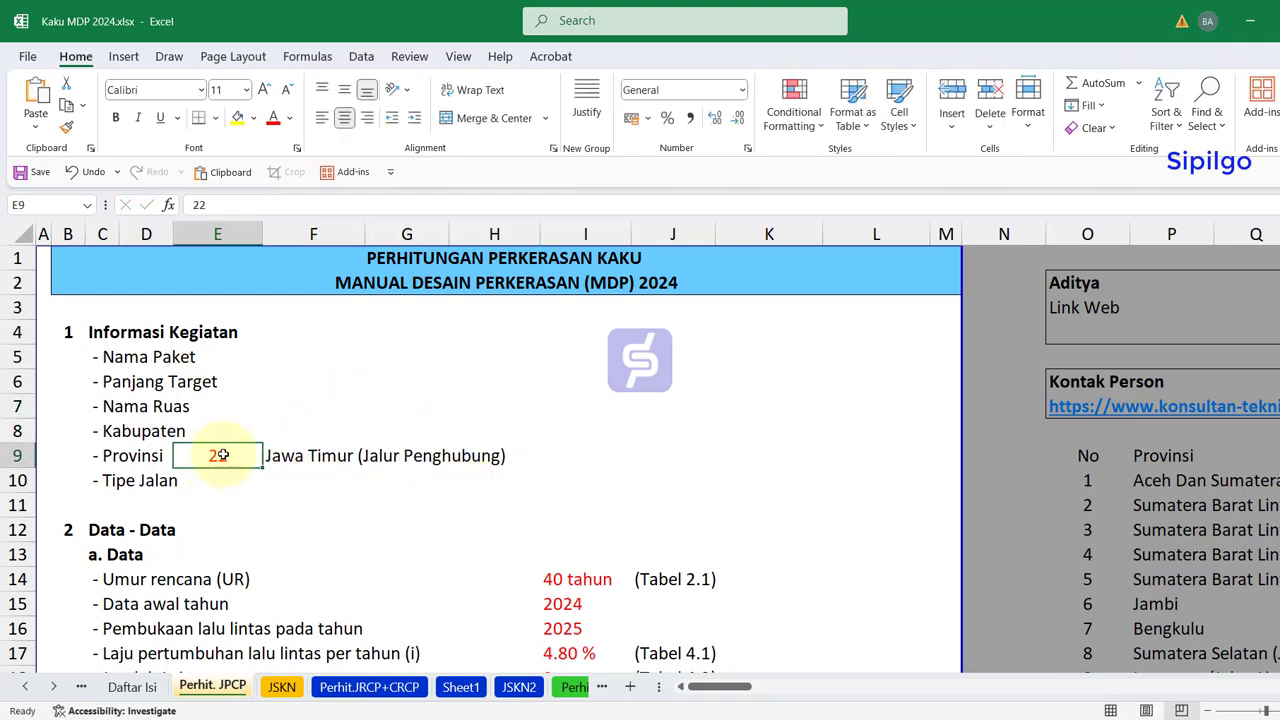
pyautogui.write('31')
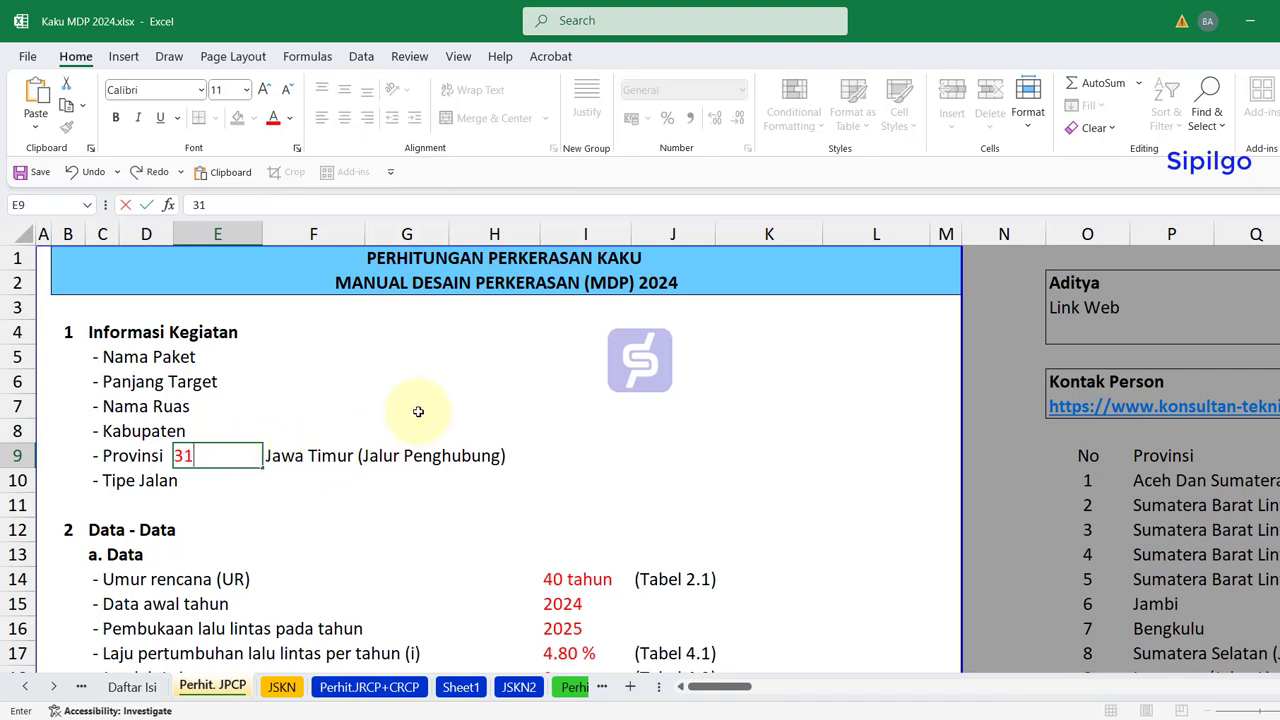
pyautogui.click(418, 411)
pyautogui.click(303, 472)
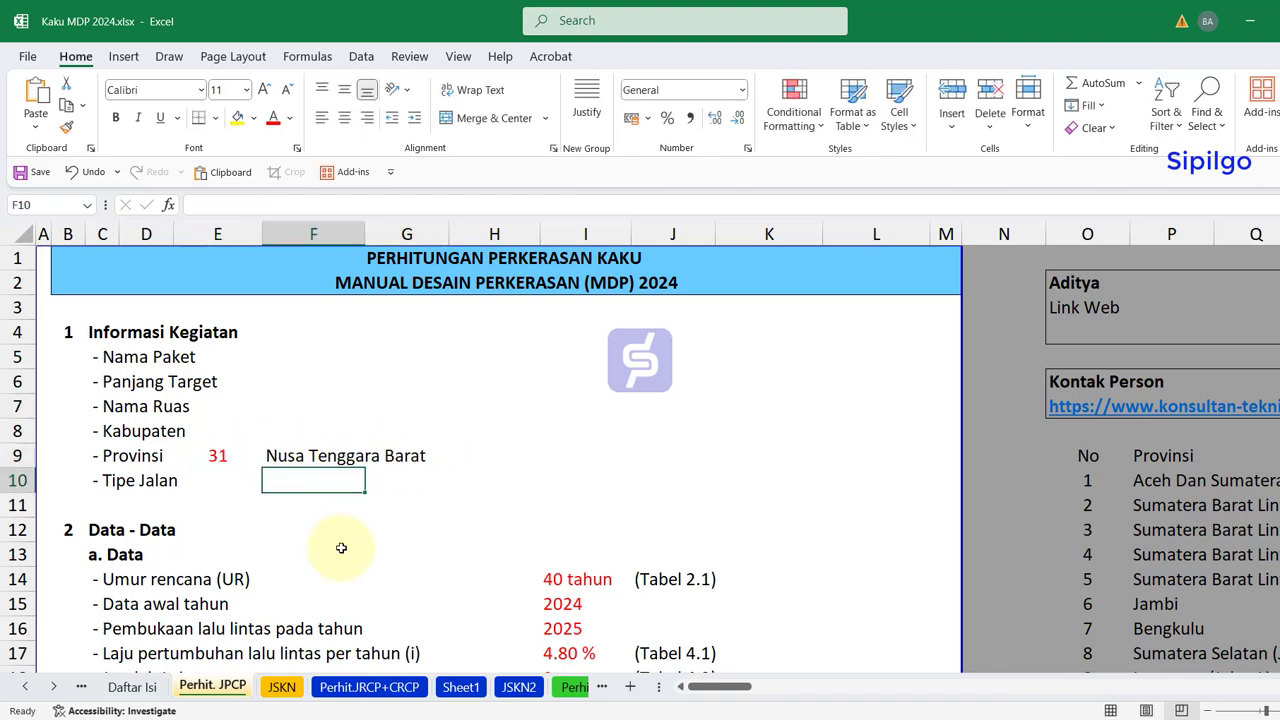
pyautogui.click(217, 455)
pyautogui.write('21')
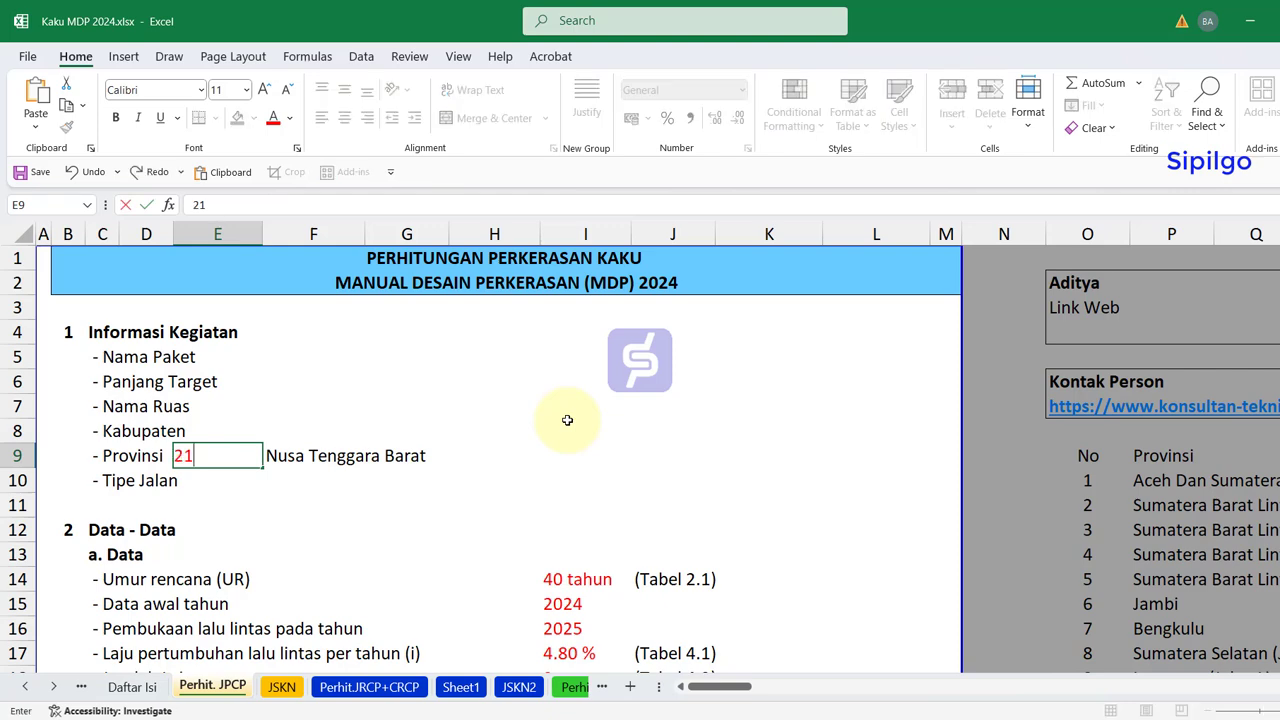
pyautogui.click(531, 414)
pyautogui.click(520, 462)
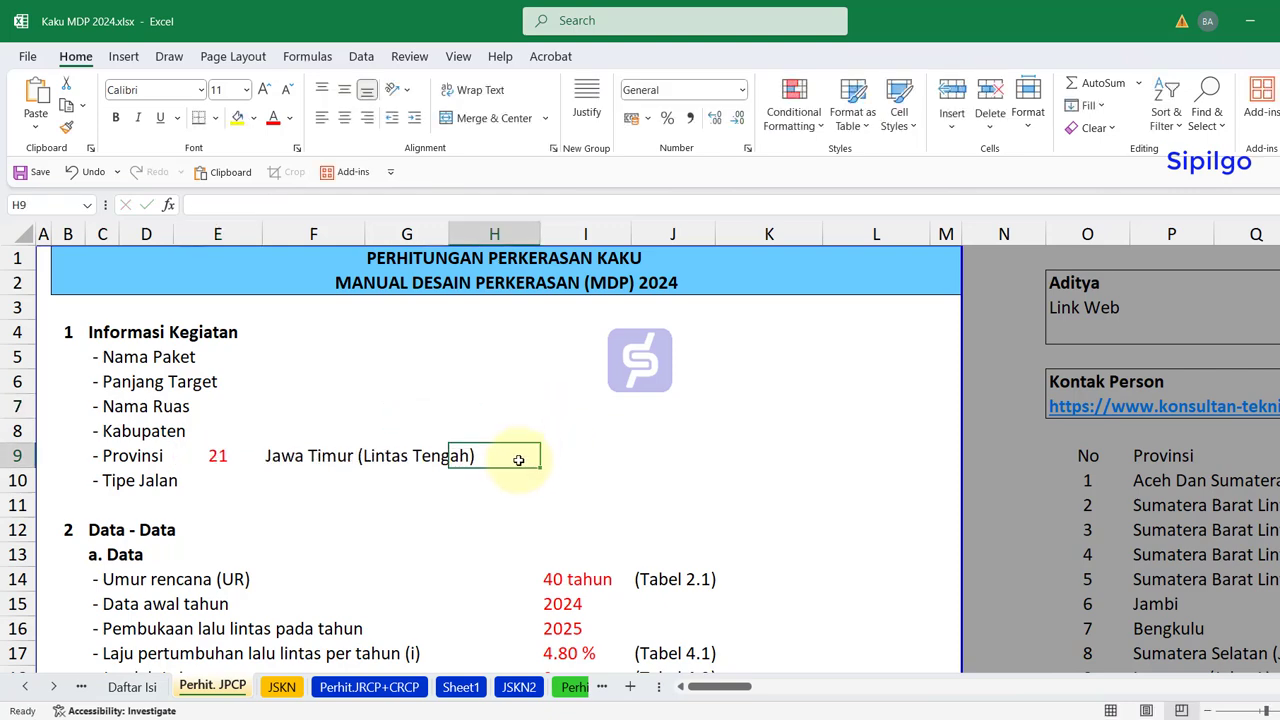
pyautogui.scroll(-1, 517, 457)
pyautogui.scroll(-1, 480, 410)
pyautogui.click(476, 397)
pyautogui.scroll(-1, 478, 380)
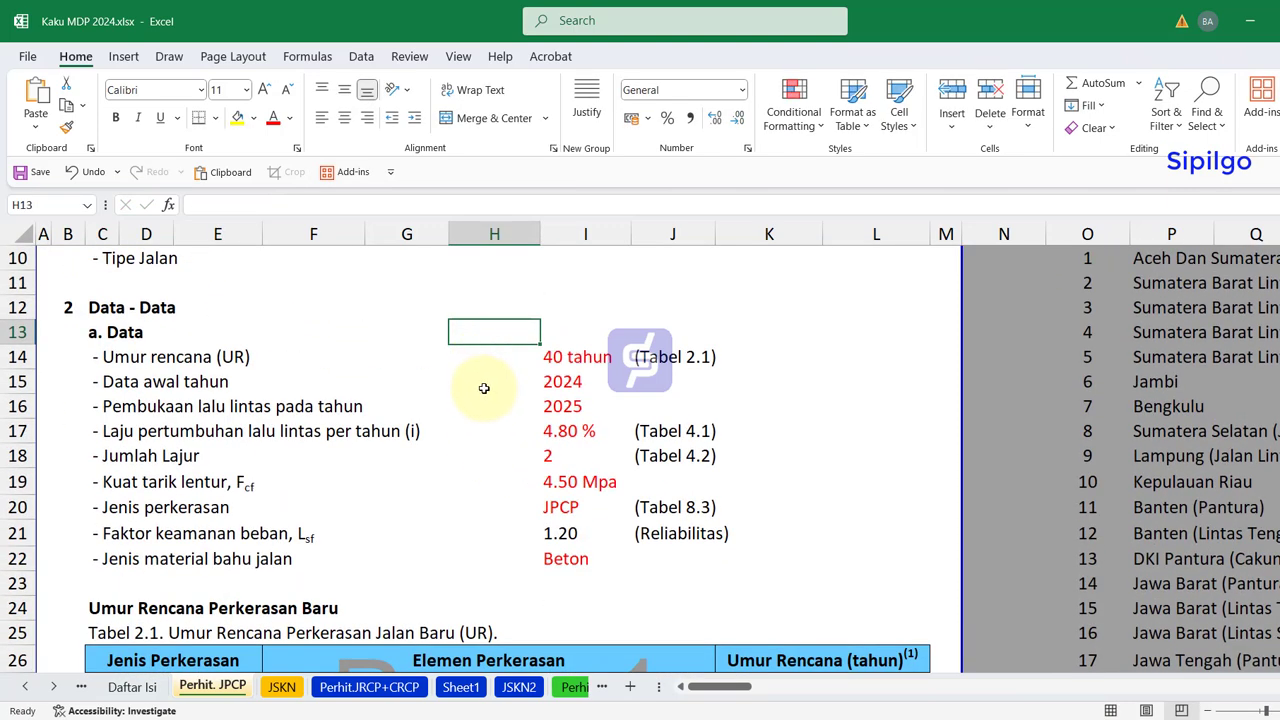
pyautogui.click(588, 360)
pyautogui.scroll(-1, 578, 380)
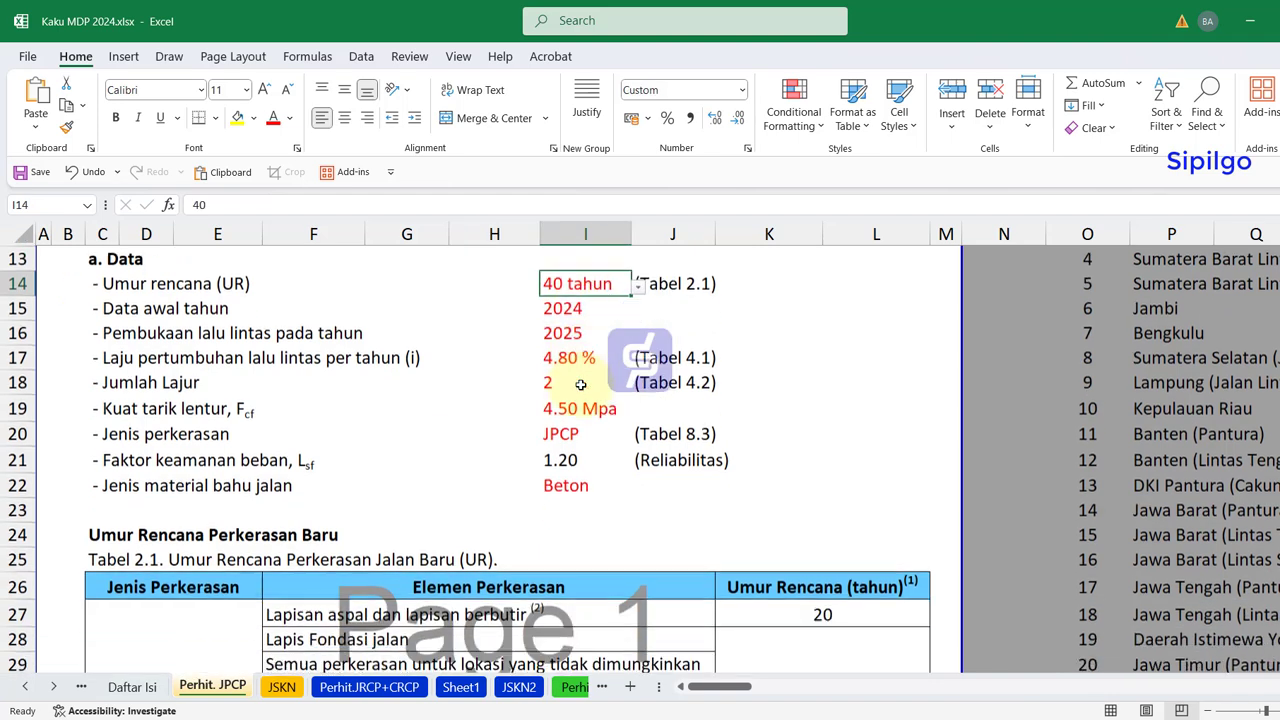
pyautogui.click(706, 282)
pyautogui.click(621, 279)
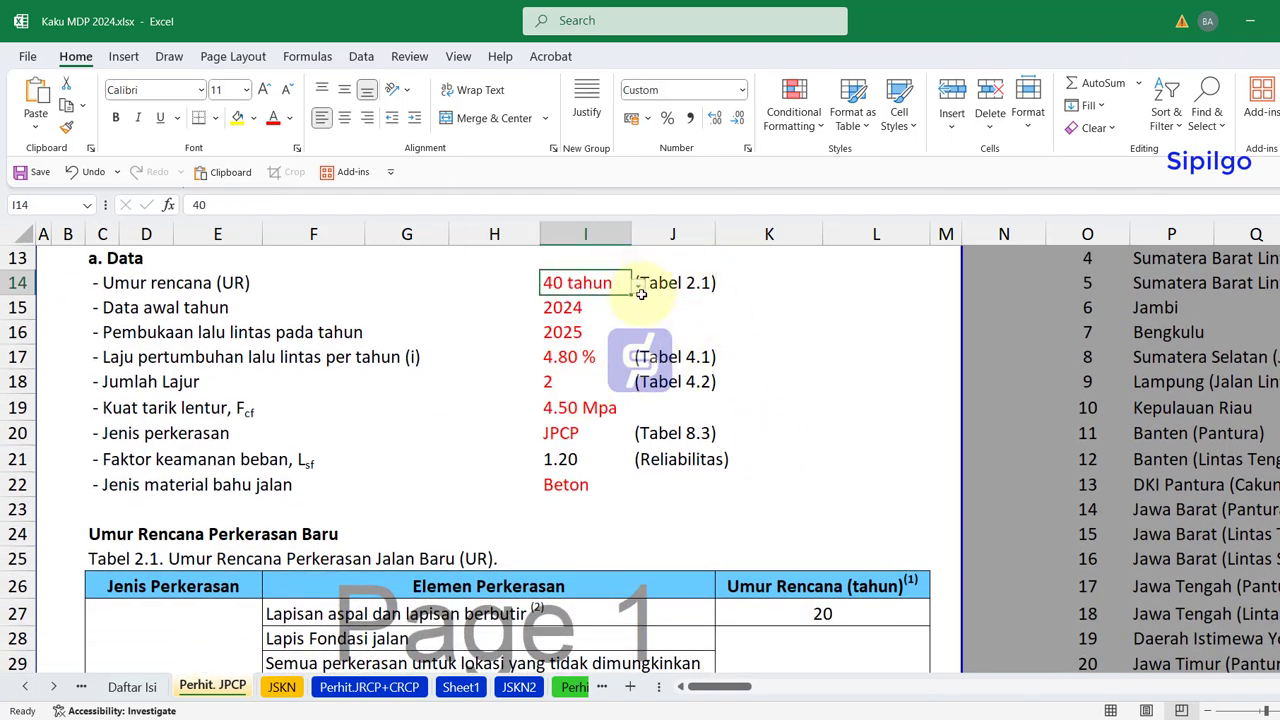
pyautogui.click(638, 287)
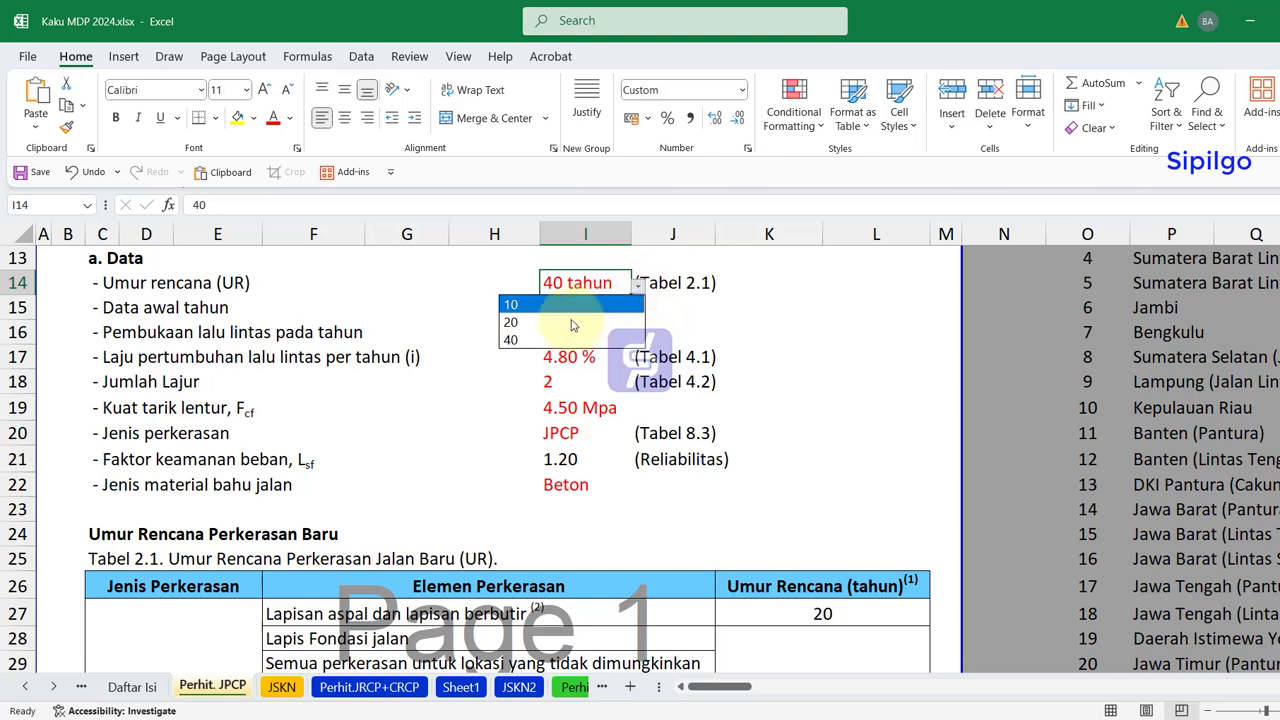
pyautogui.click(530, 343)
pyautogui.scroll(-2, 760, 460)
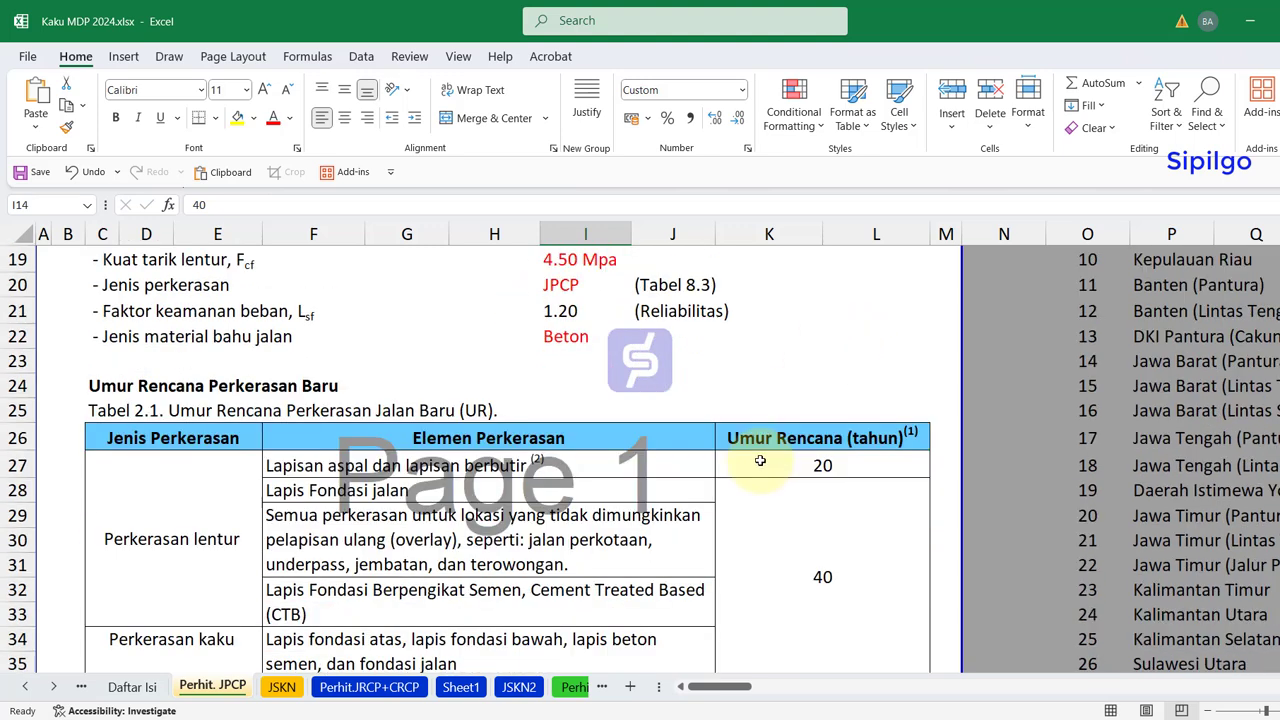
pyautogui.scroll(-1, 760, 460)
pyautogui.click(822, 385)
pyautogui.click(815, 503)
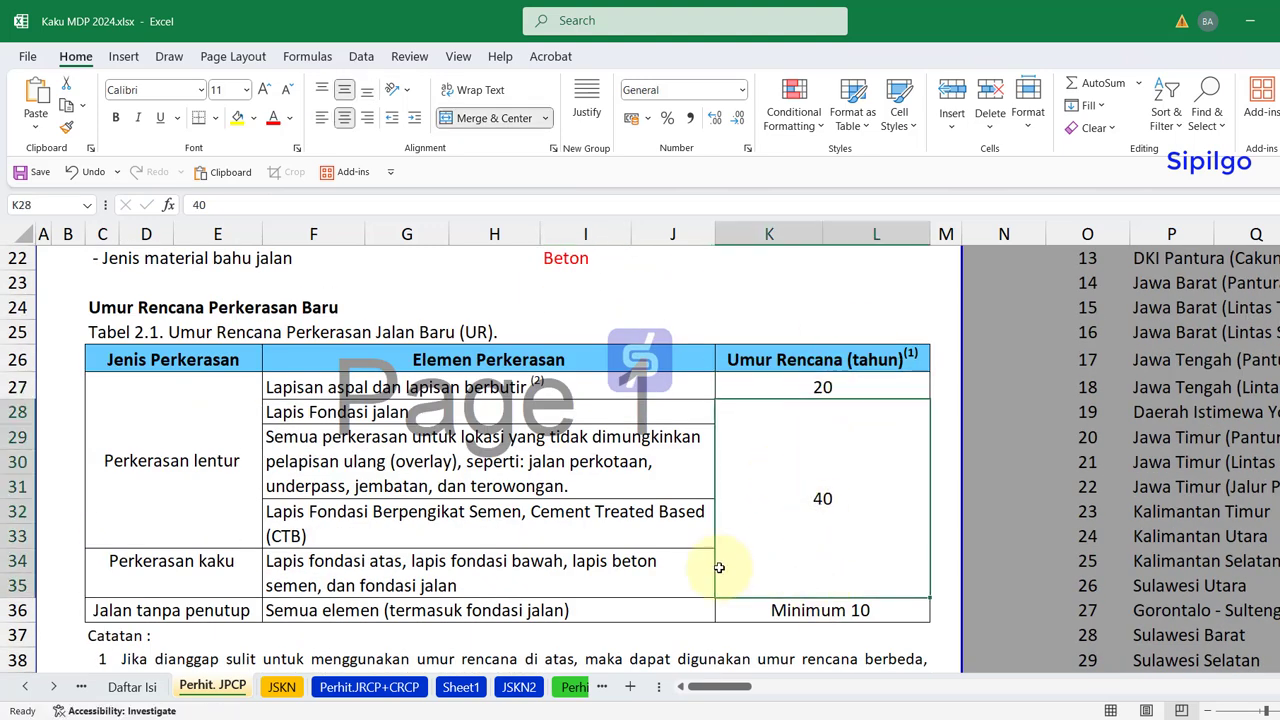
pyautogui.scroll(3, 740, 520)
pyautogui.click(779, 463)
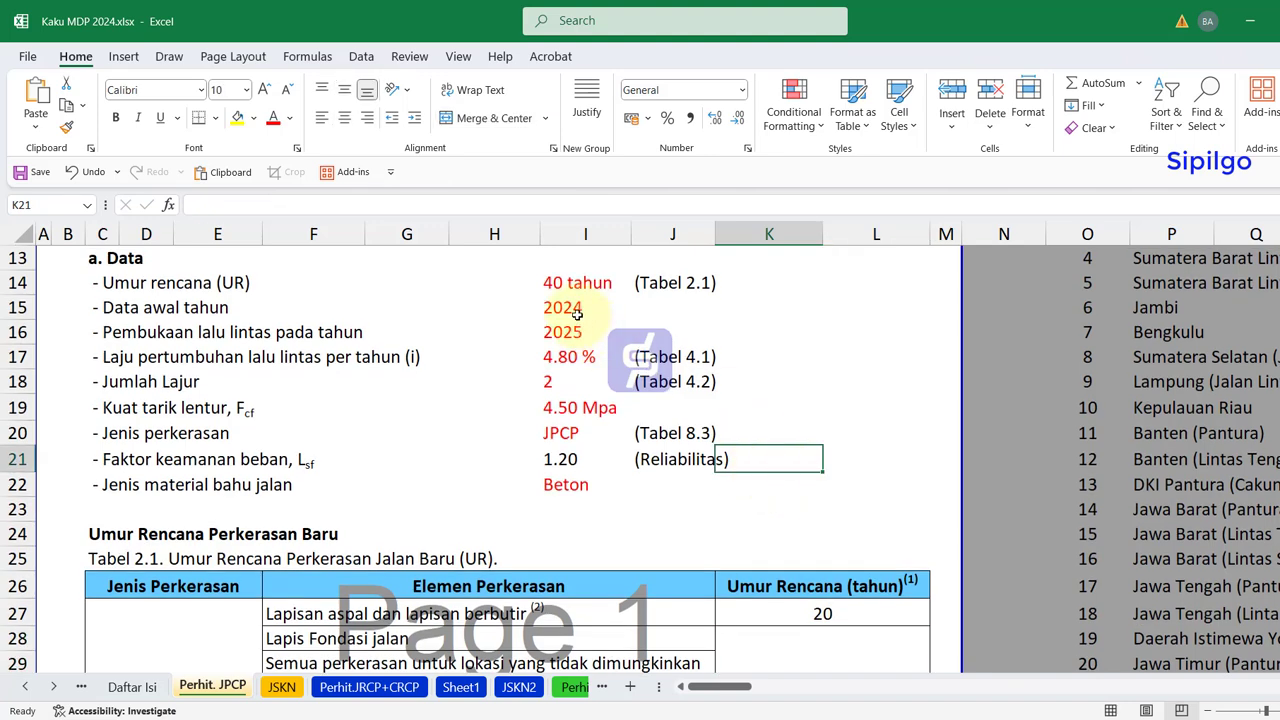
pyautogui.click(580, 359)
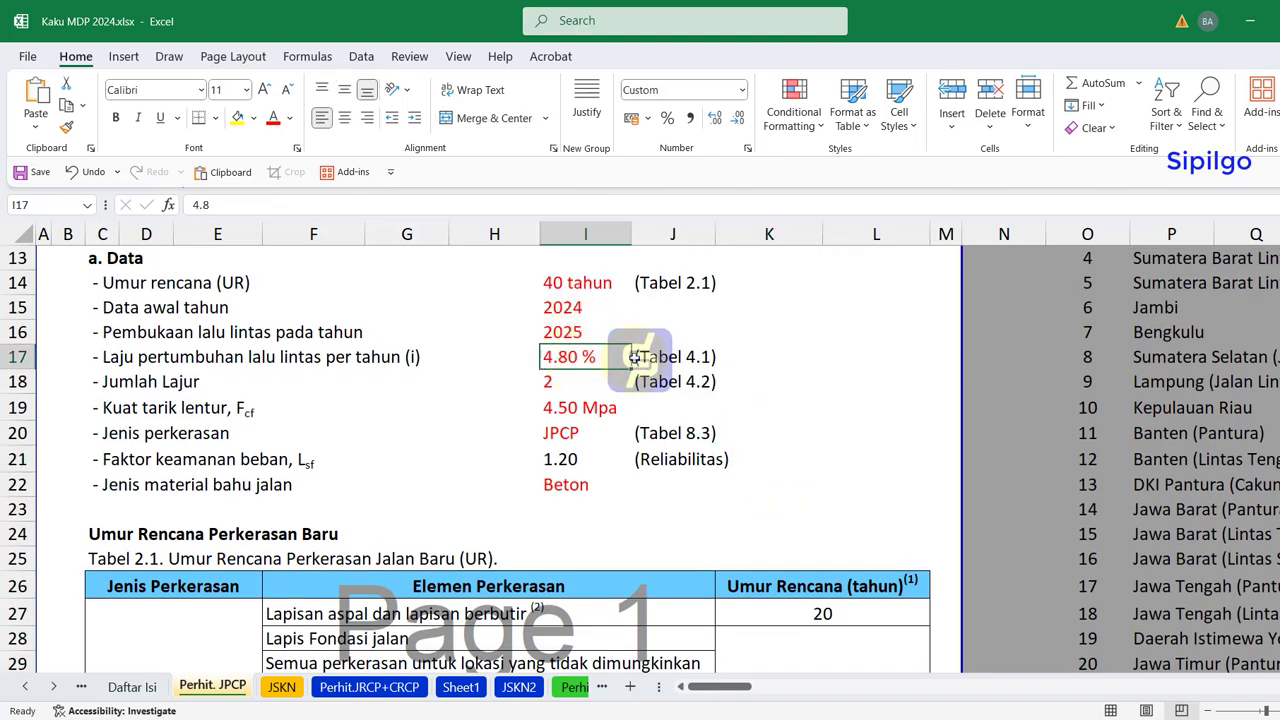
pyautogui.click(743, 359)
pyautogui.scroll(-5, 743, 359)
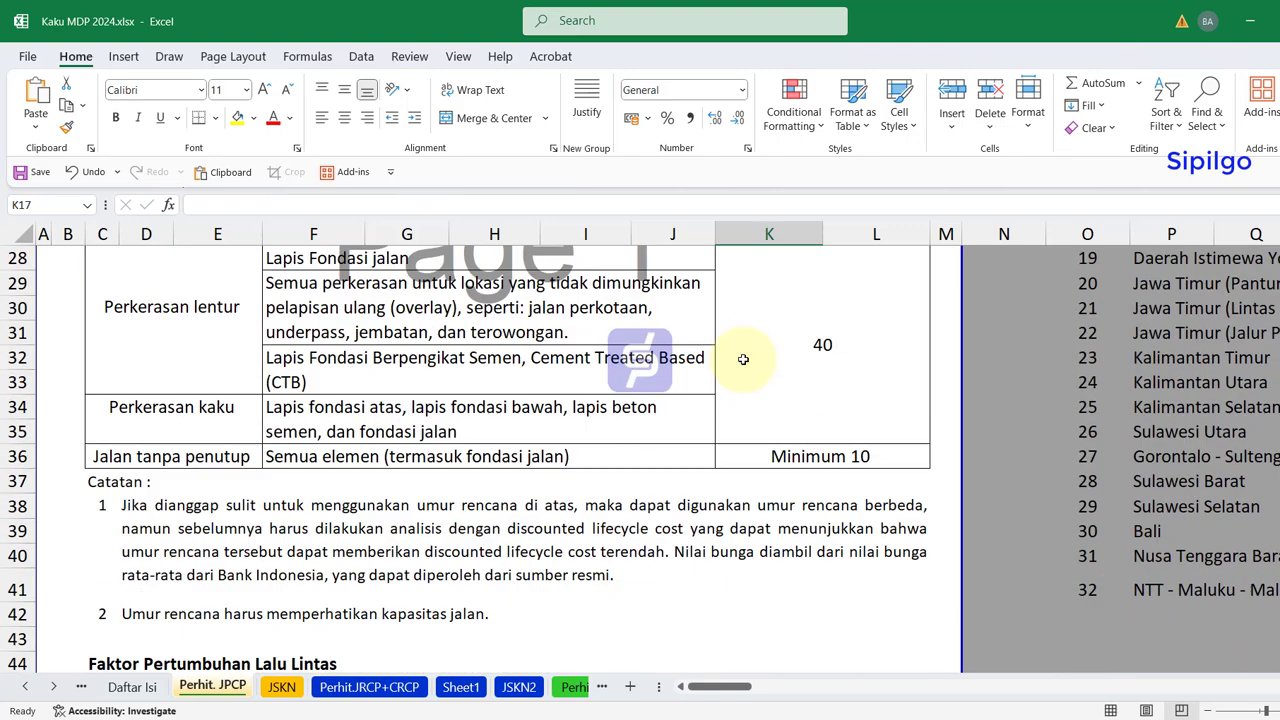
pyautogui.scroll(-3, 743, 359)
pyautogui.scroll(-1, 743, 359)
pyautogui.scroll(-1, 742, 359)
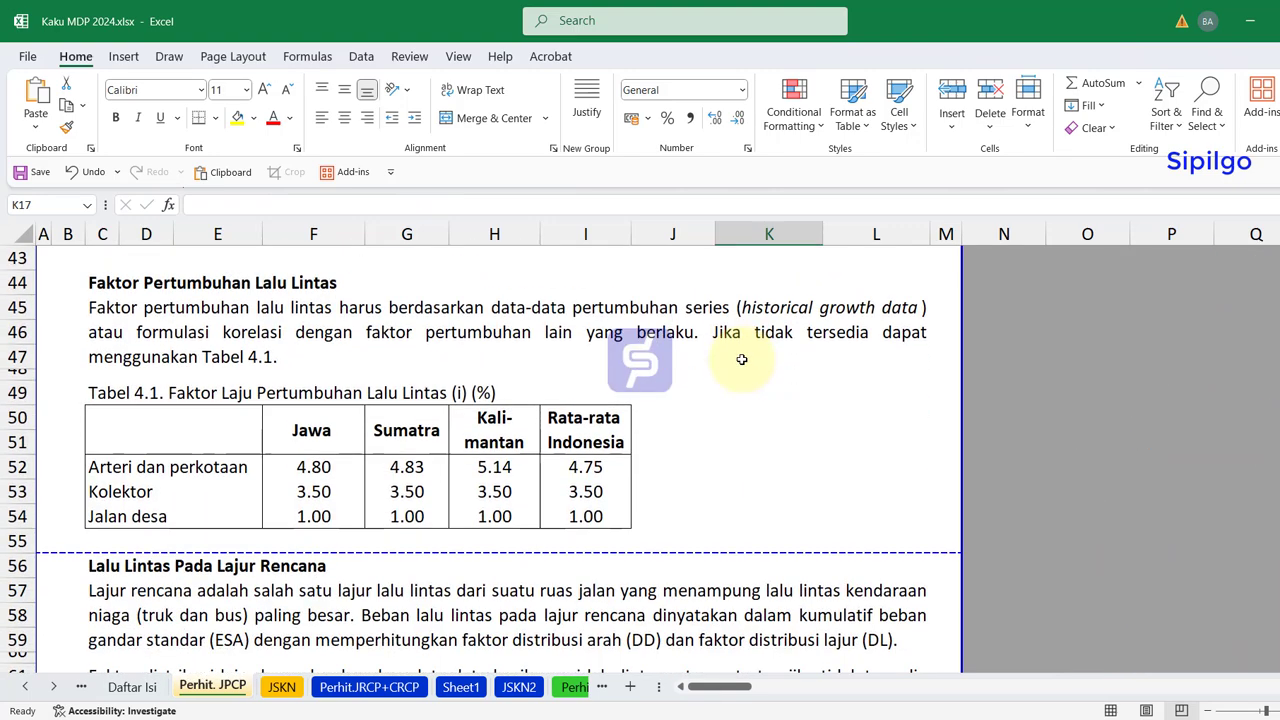
pyautogui.moveTo(309, 467); pyautogui.dragTo(557, 517)
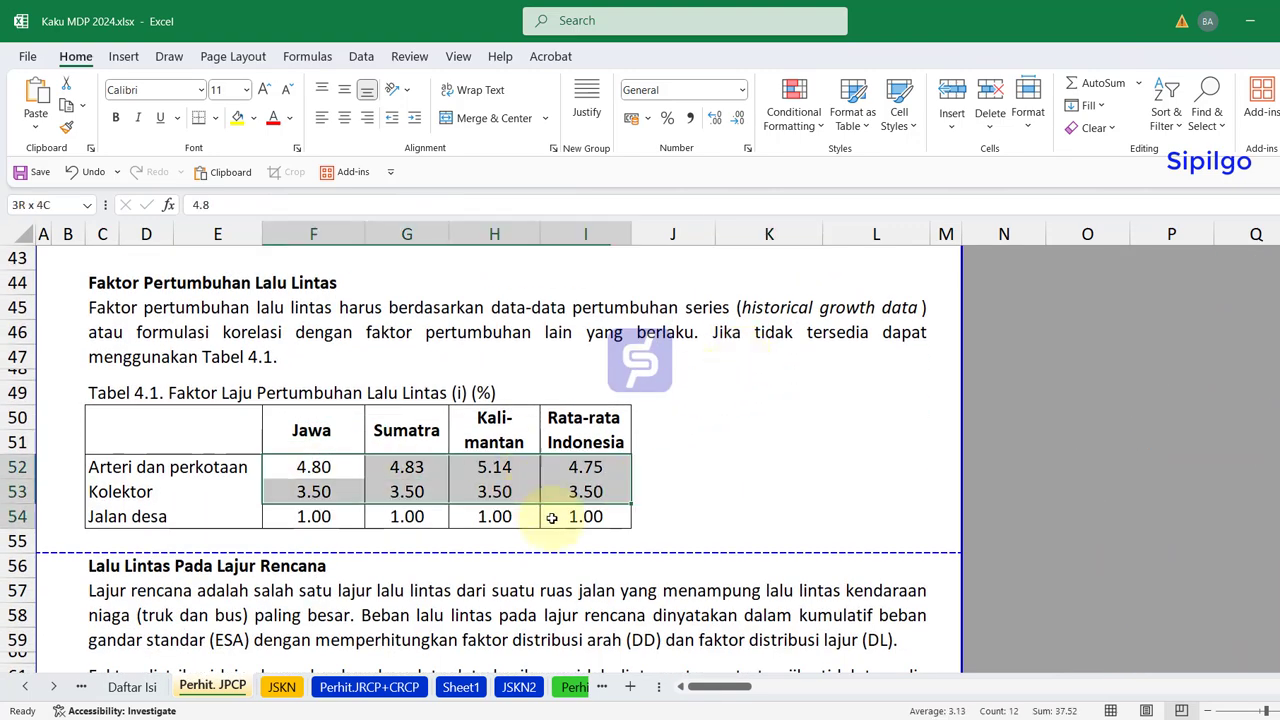
pyautogui.click(716, 475)
pyautogui.scroll(7, 665, 492)
pyautogui.scroll(3, 665, 492)
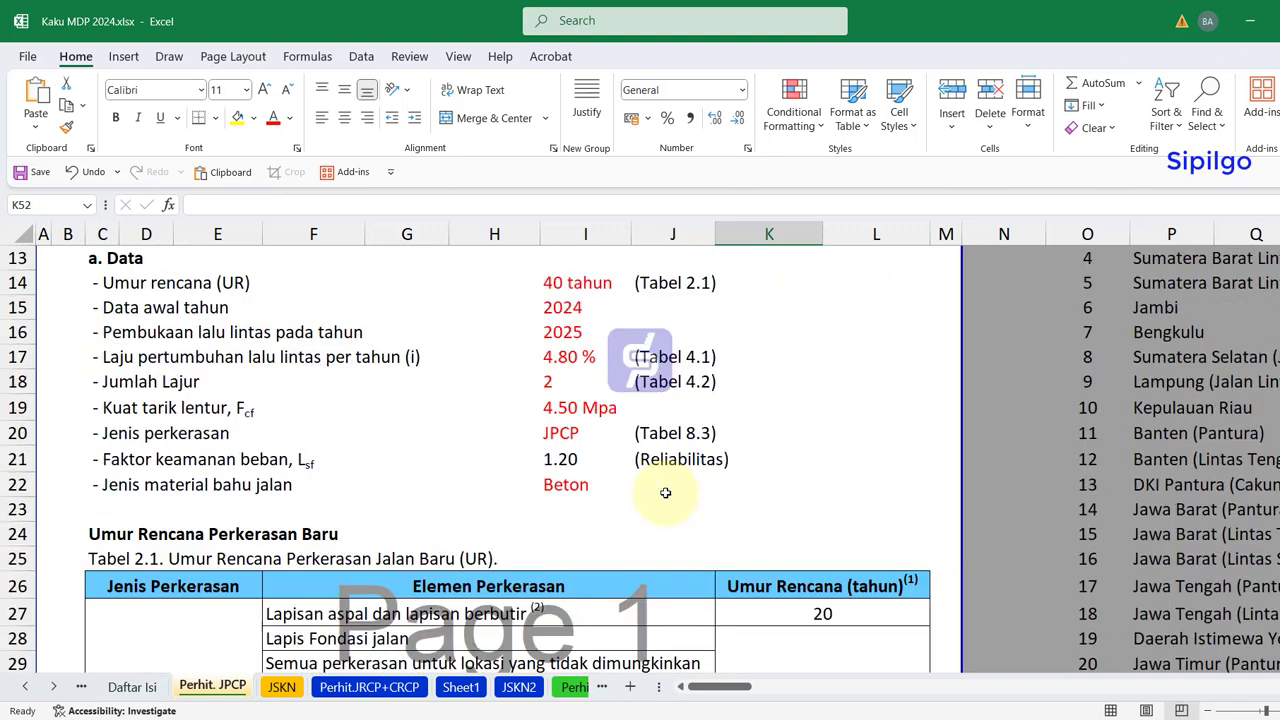
pyautogui.click(557, 378)
pyautogui.click(640, 390)
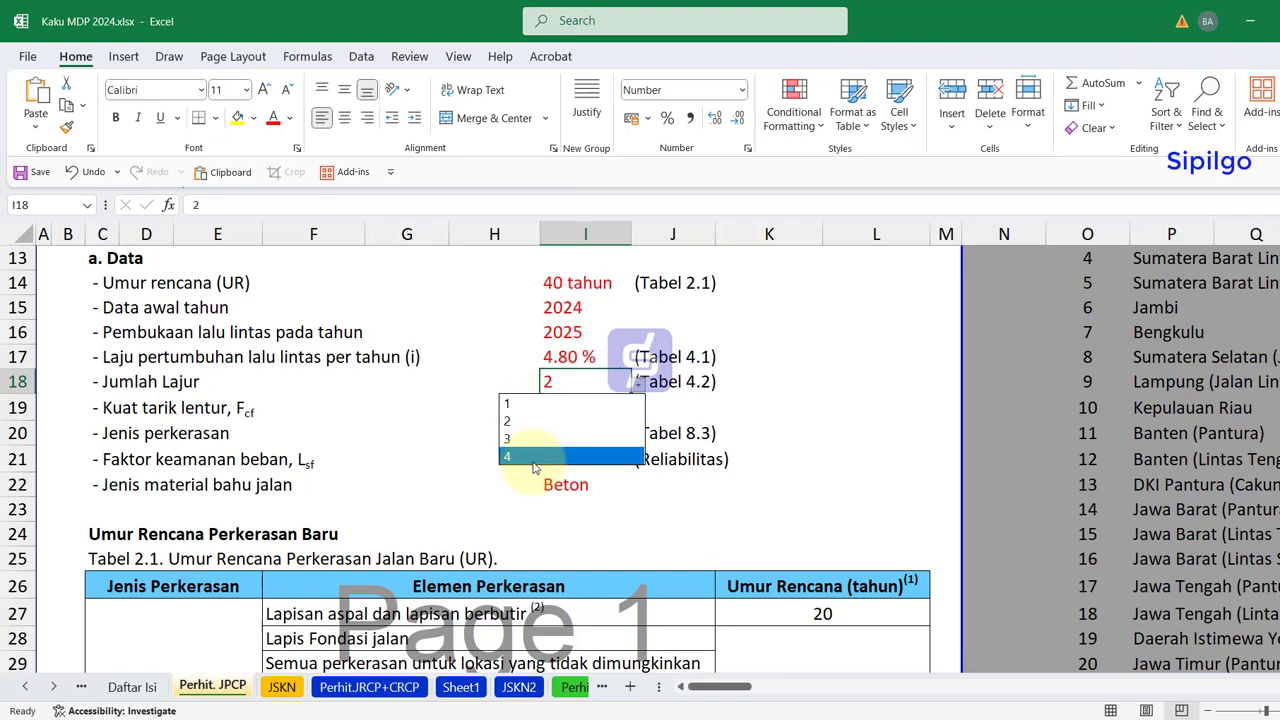
pyautogui.press('Escape')
pyautogui.scroll(-10, 483, 490)
pyautogui.scroll(-5, 483, 490)
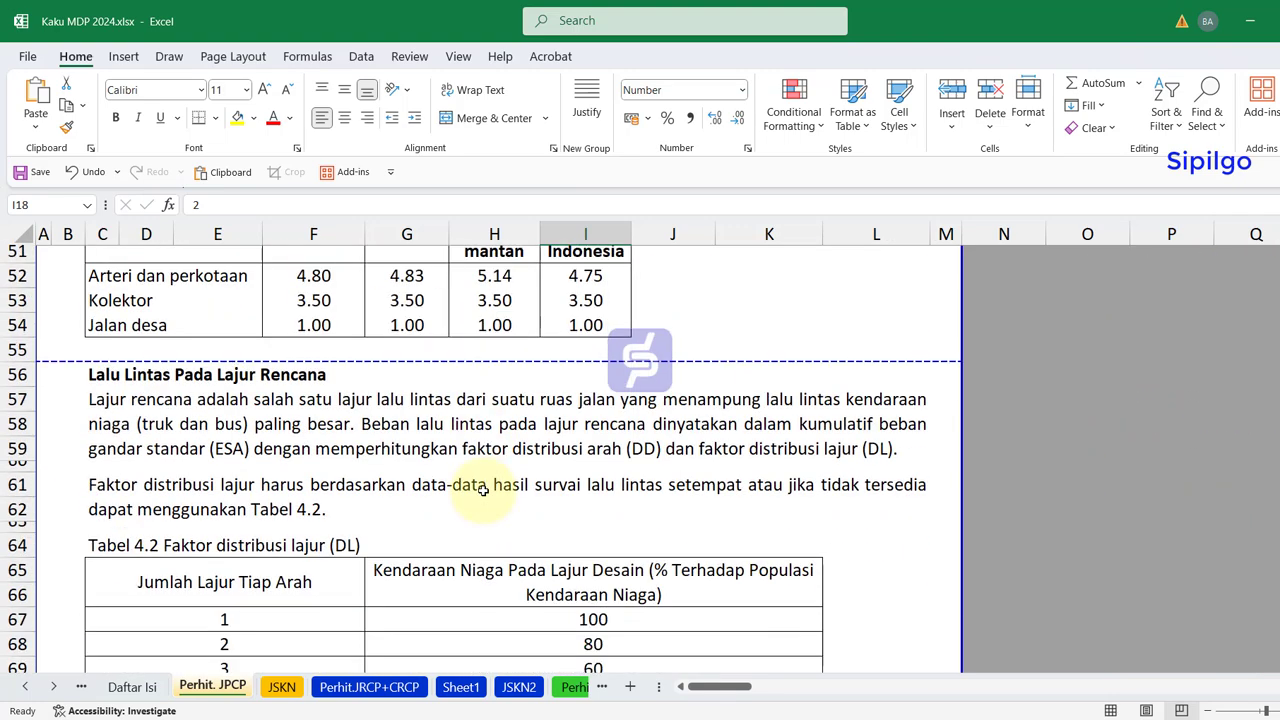
pyautogui.moveTo(285, 395); pyautogui.dragTo(277, 463)
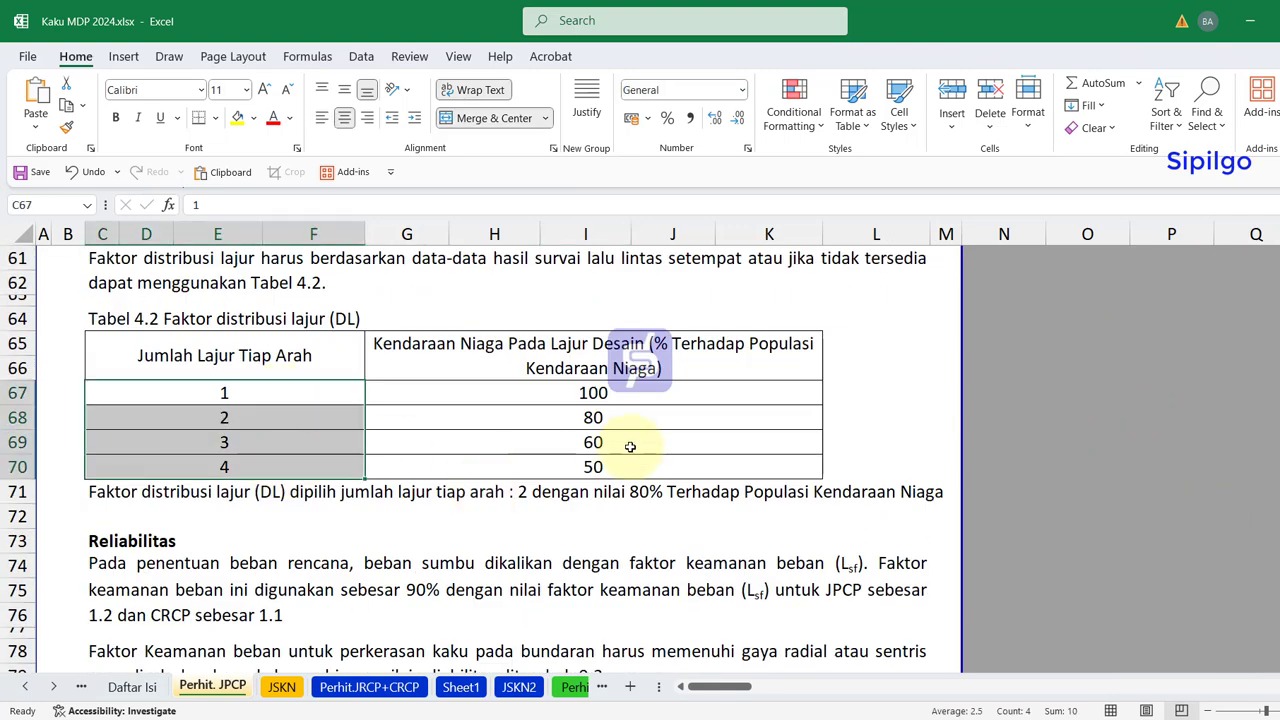
pyautogui.scroll(6, 630, 446)
pyautogui.scroll(6, 628, 436)
pyautogui.scroll(3, 620, 436)
pyautogui.scroll(2, 612, 434)
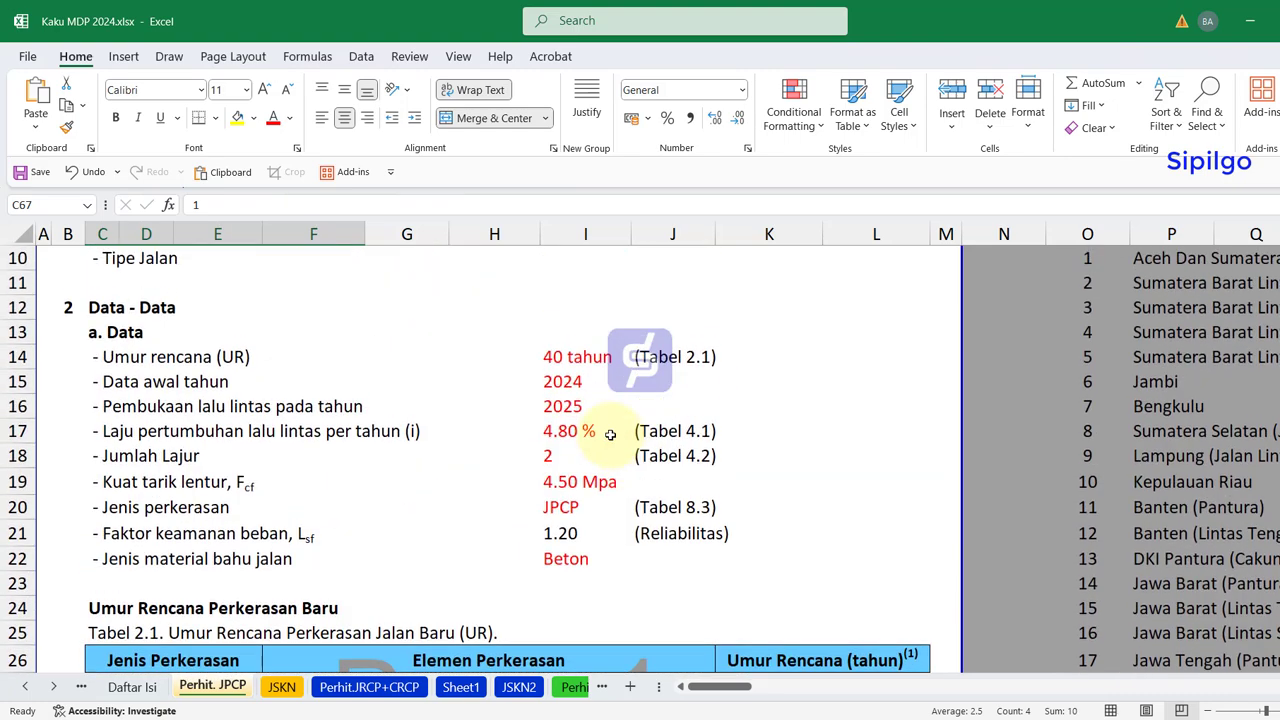
pyautogui.click(578, 429)
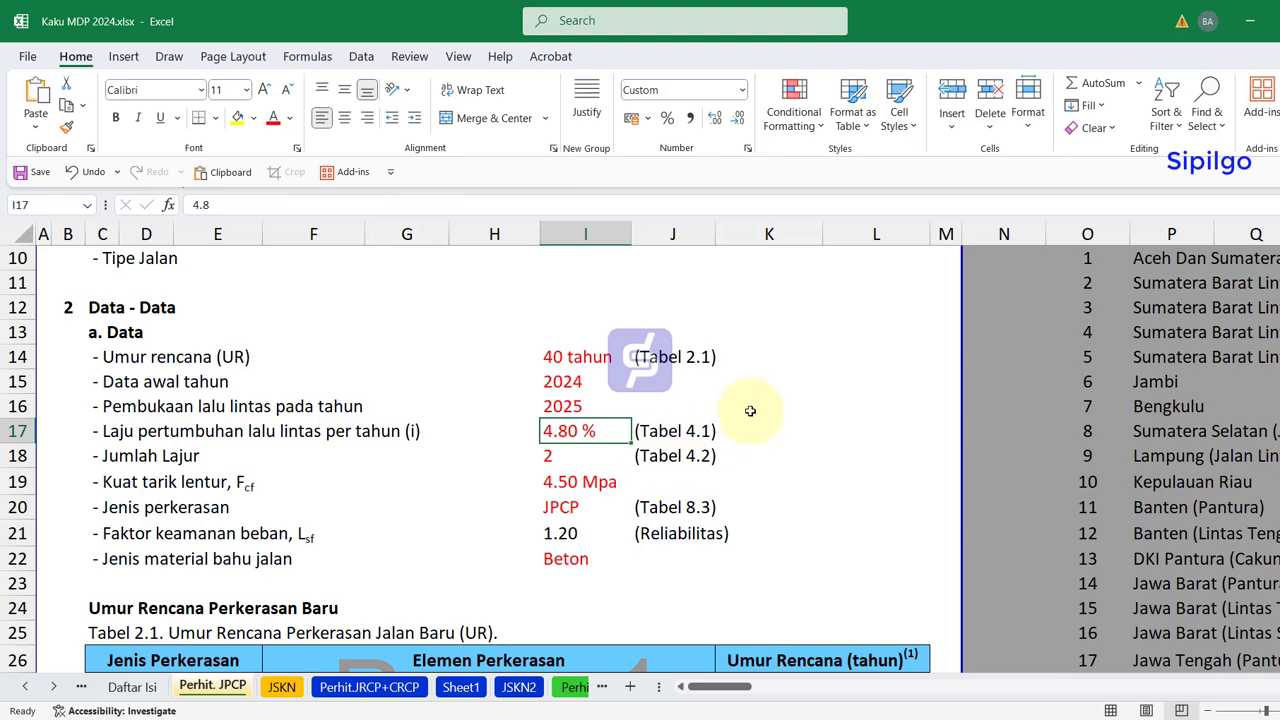
pyautogui.click(680, 412)
pyautogui.click(565, 433)
pyautogui.scroll(-1, 678, 445)
pyautogui.scroll(-1, 674, 444)
pyautogui.click(574, 359)
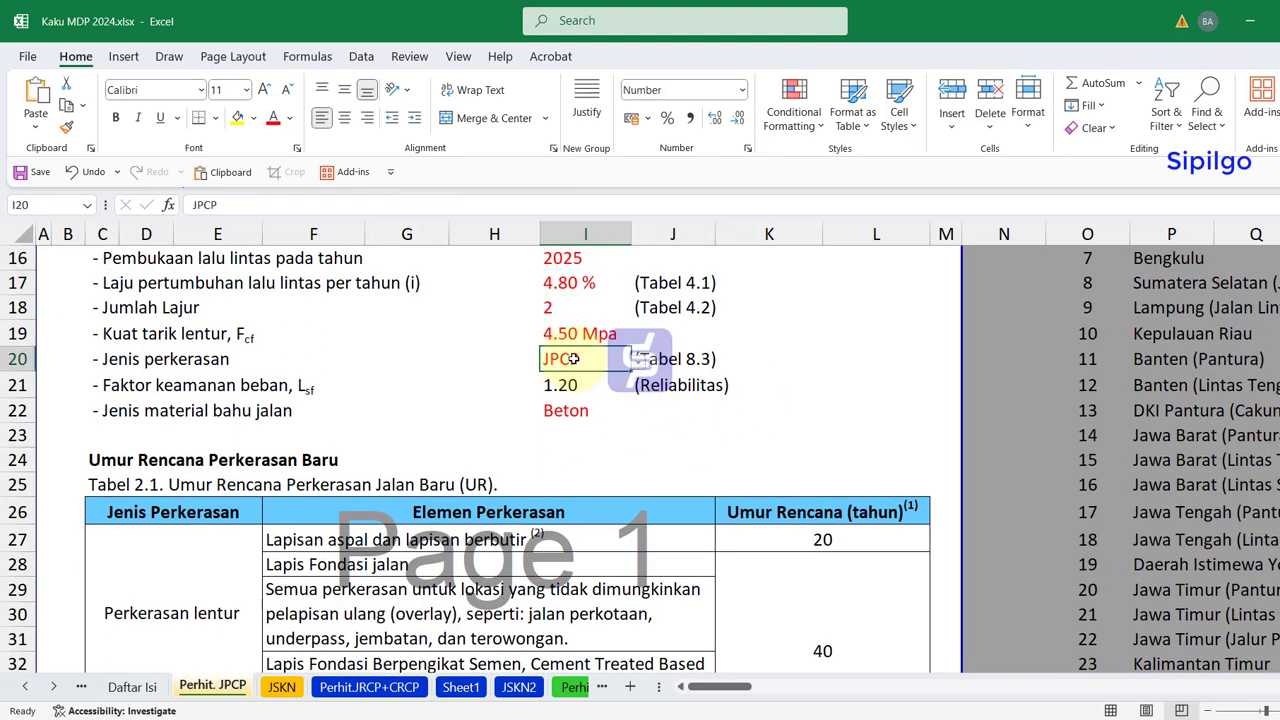
pyautogui.click(651, 376)
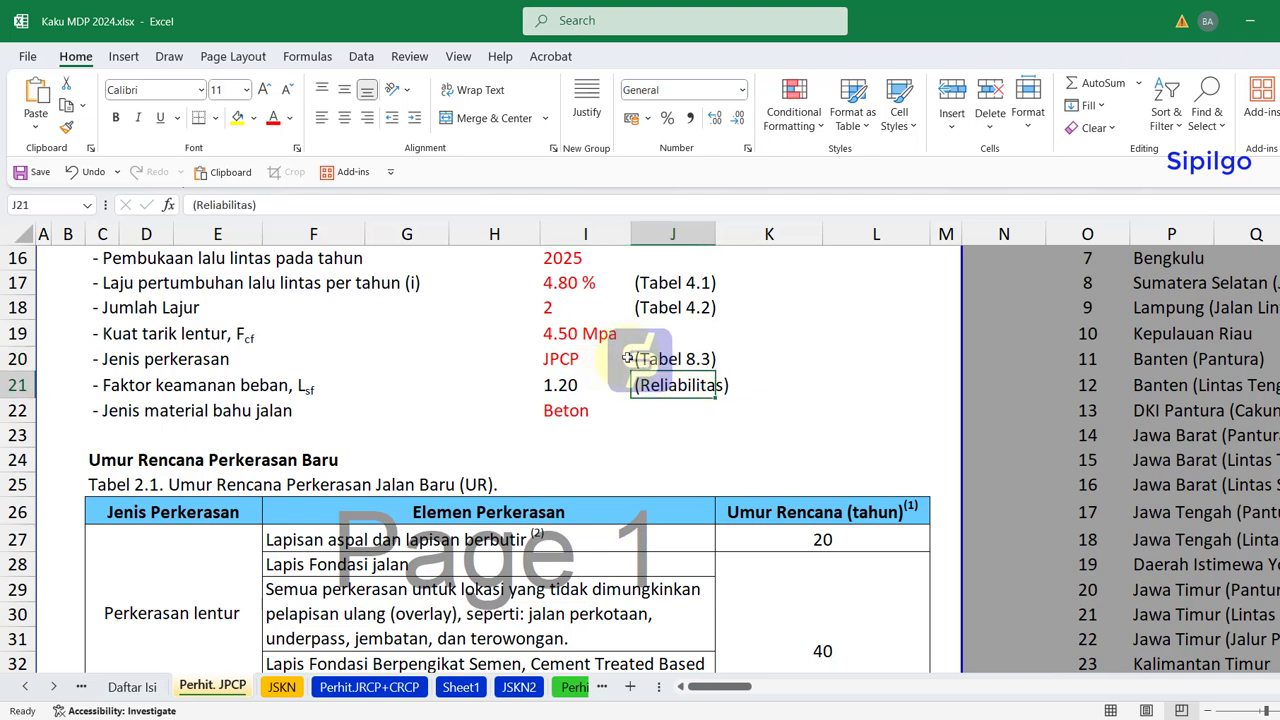
pyautogui.click(627, 358)
pyautogui.click(640, 360)
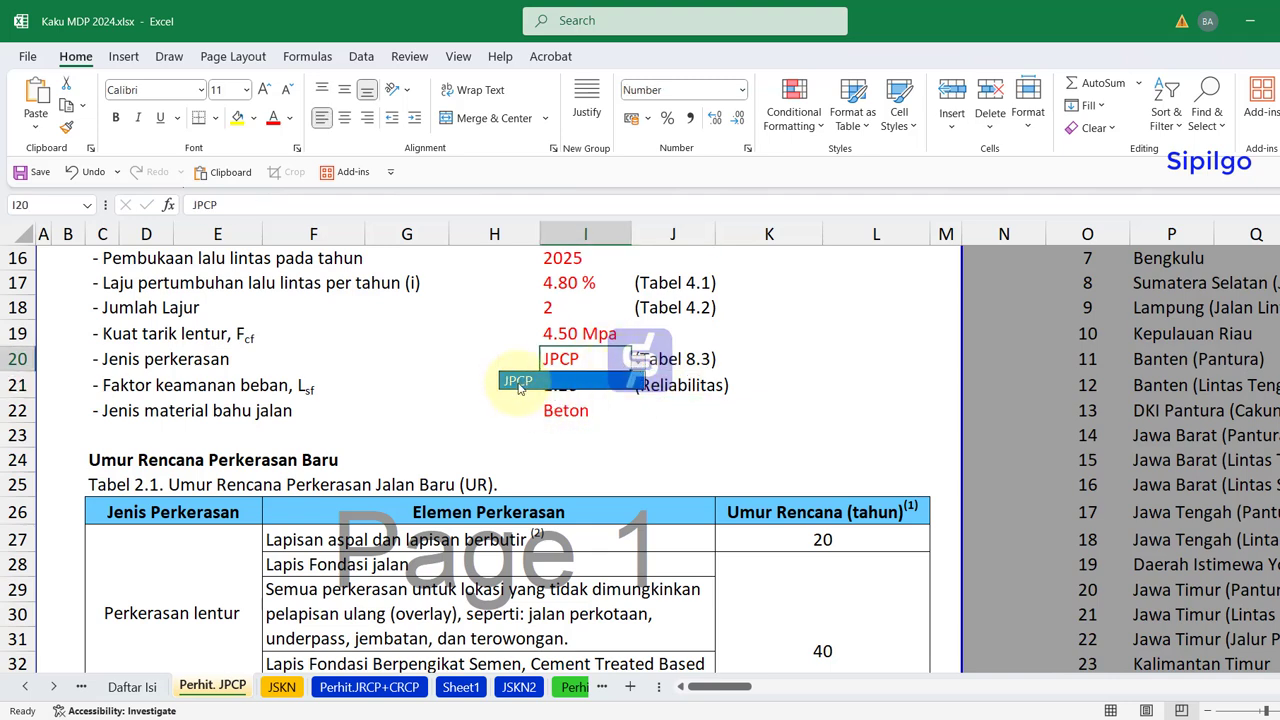
pyautogui.click(530, 389)
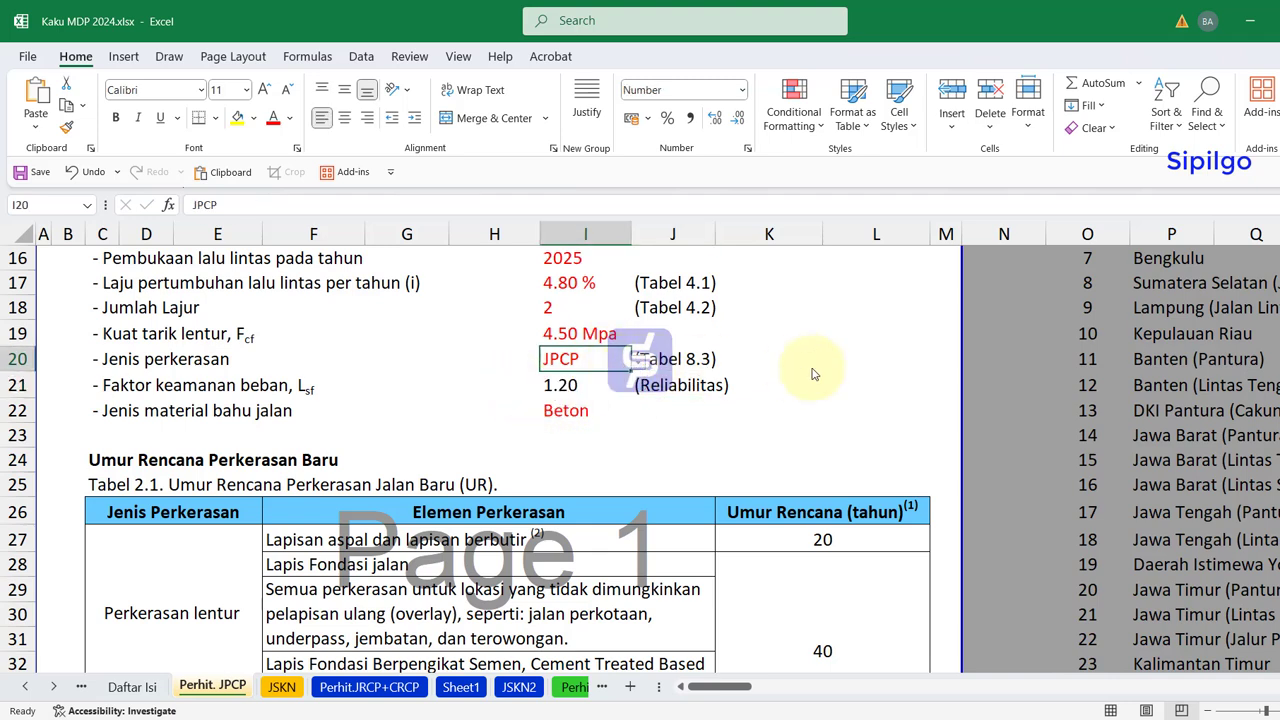
pyautogui.click(561, 385)
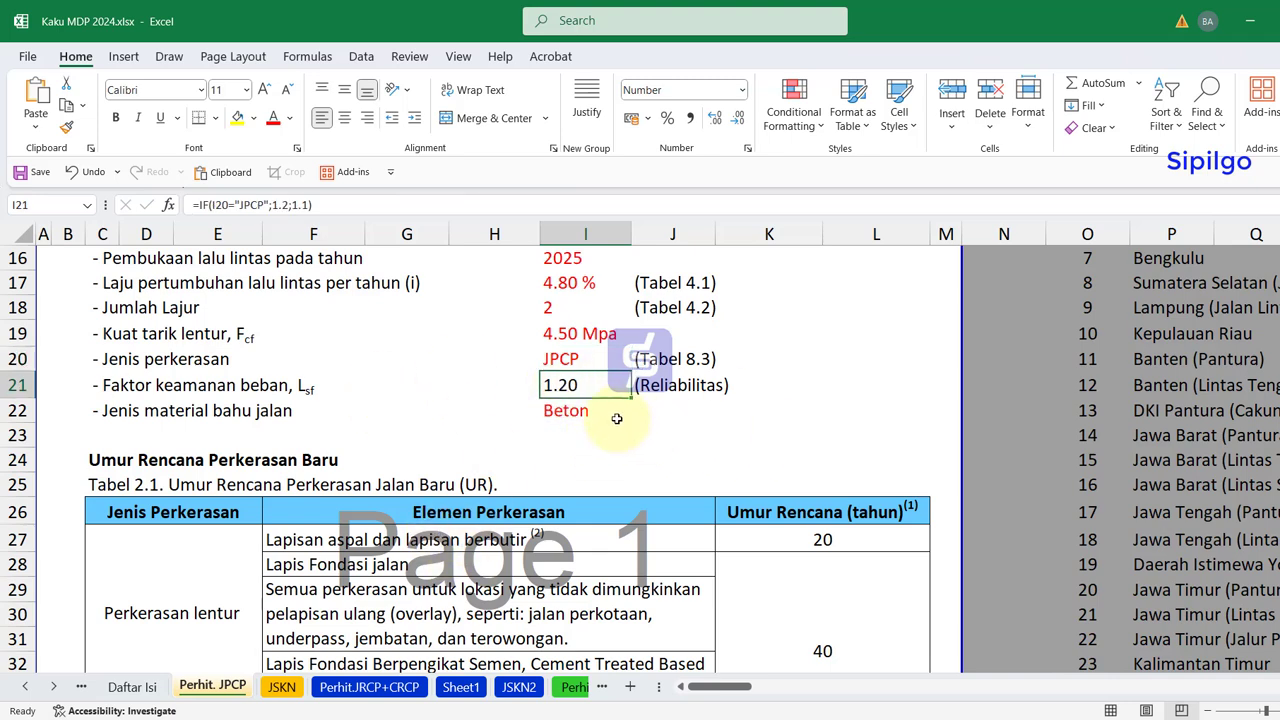
pyautogui.click(569, 360)
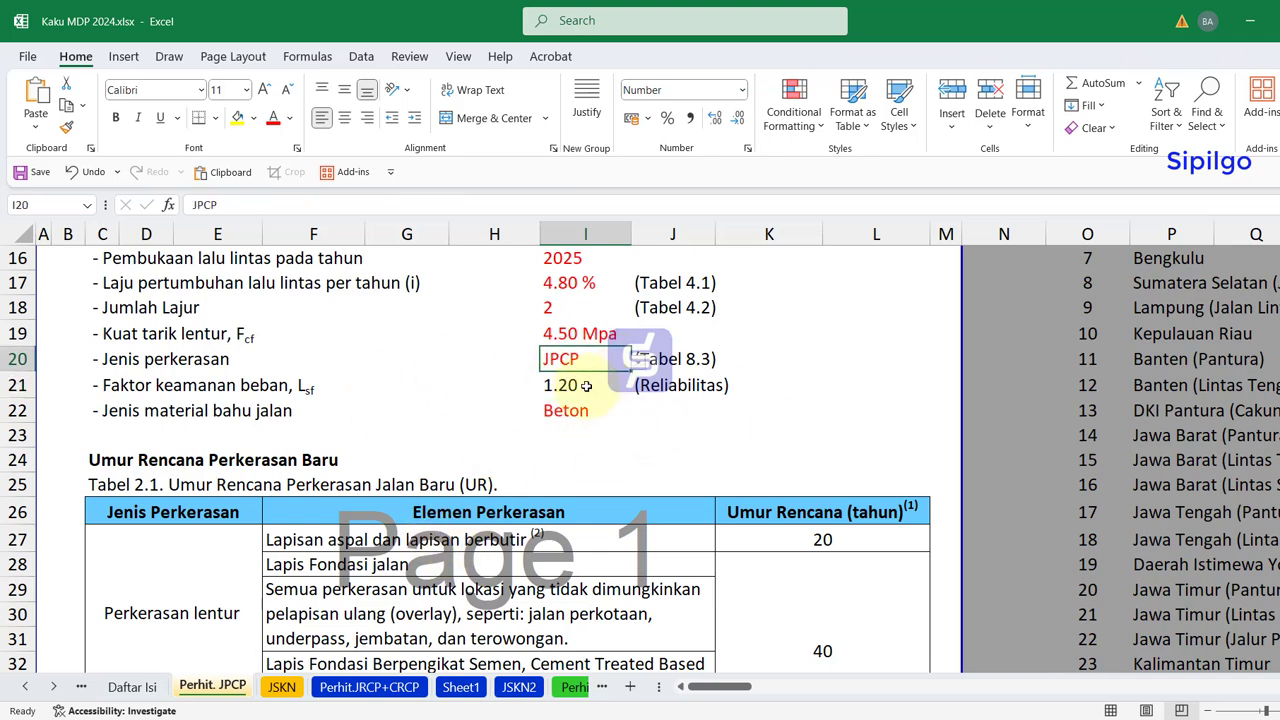
pyautogui.click(583, 386)
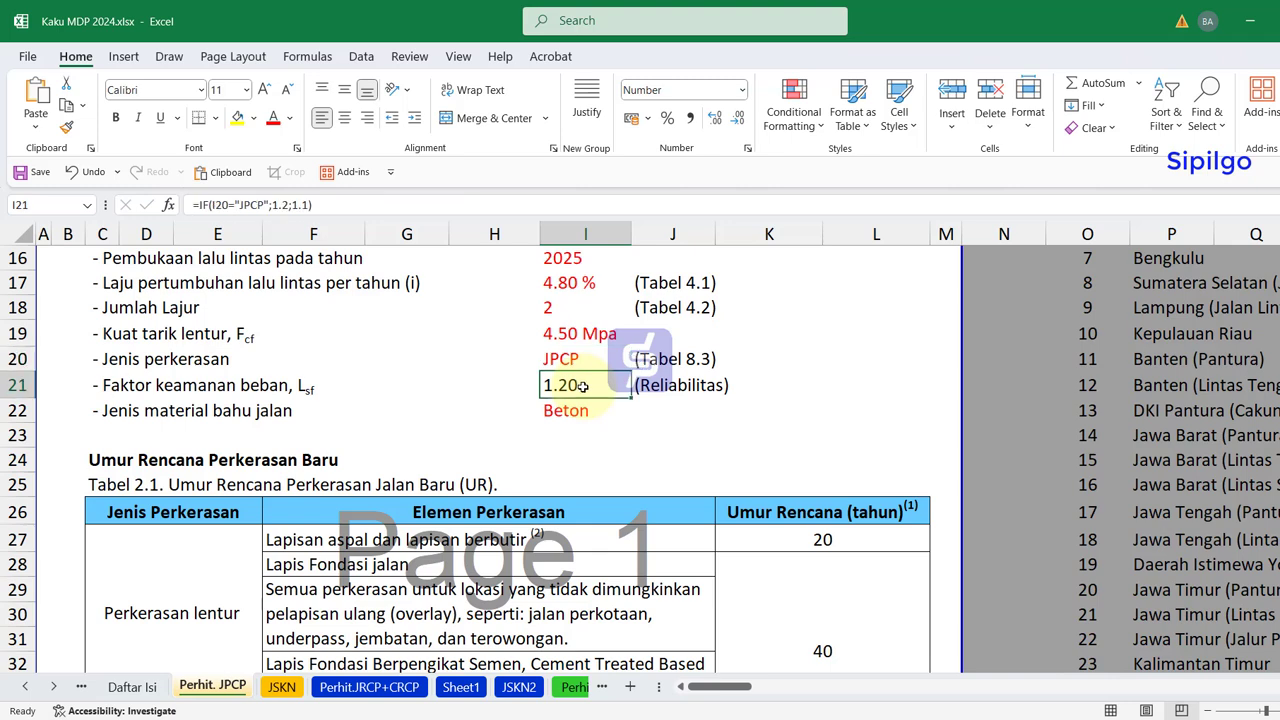
pyautogui.click(824, 424)
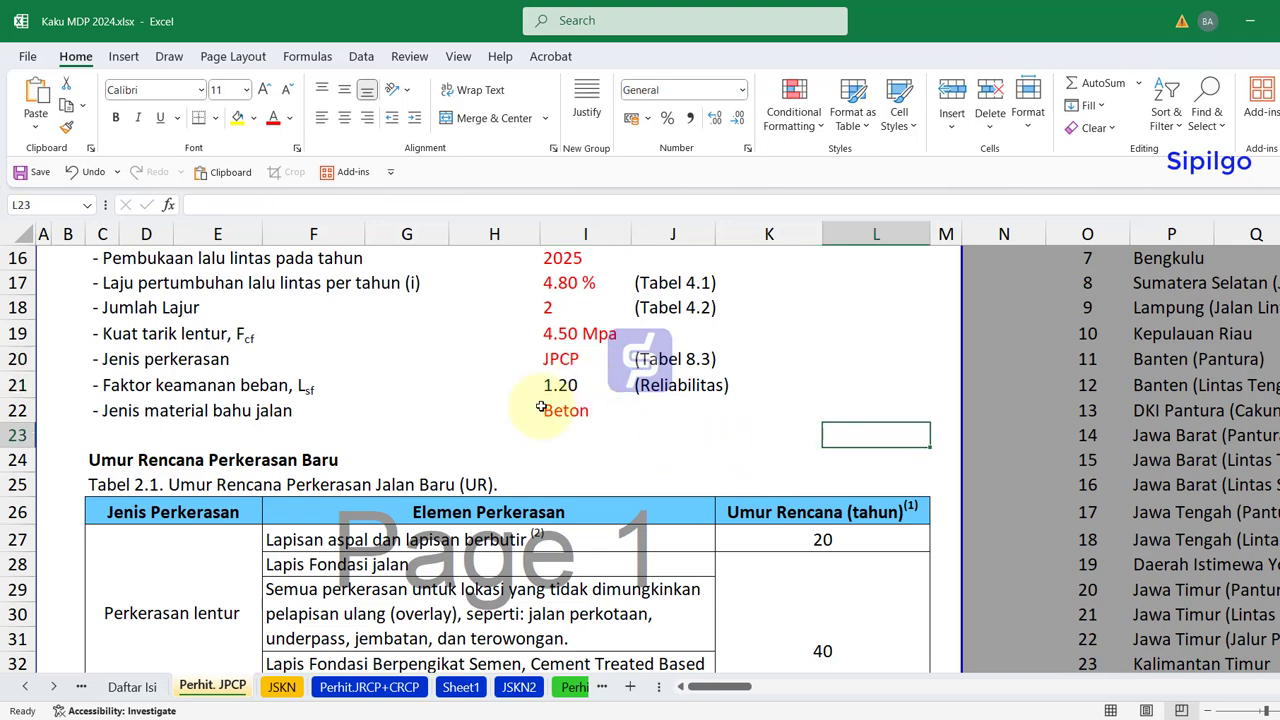
pyautogui.scroll(-1, 555, 380)
pyautogui.click(569, 332)
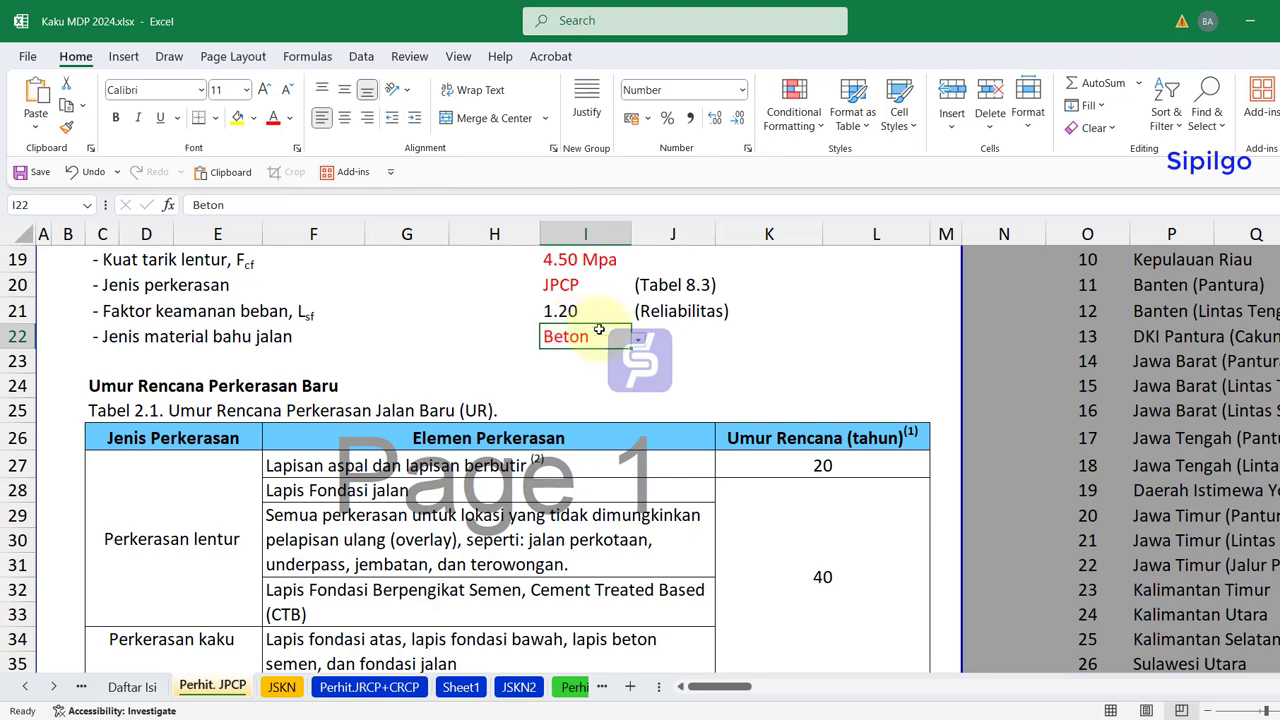
pyautogui.click(638, 340)
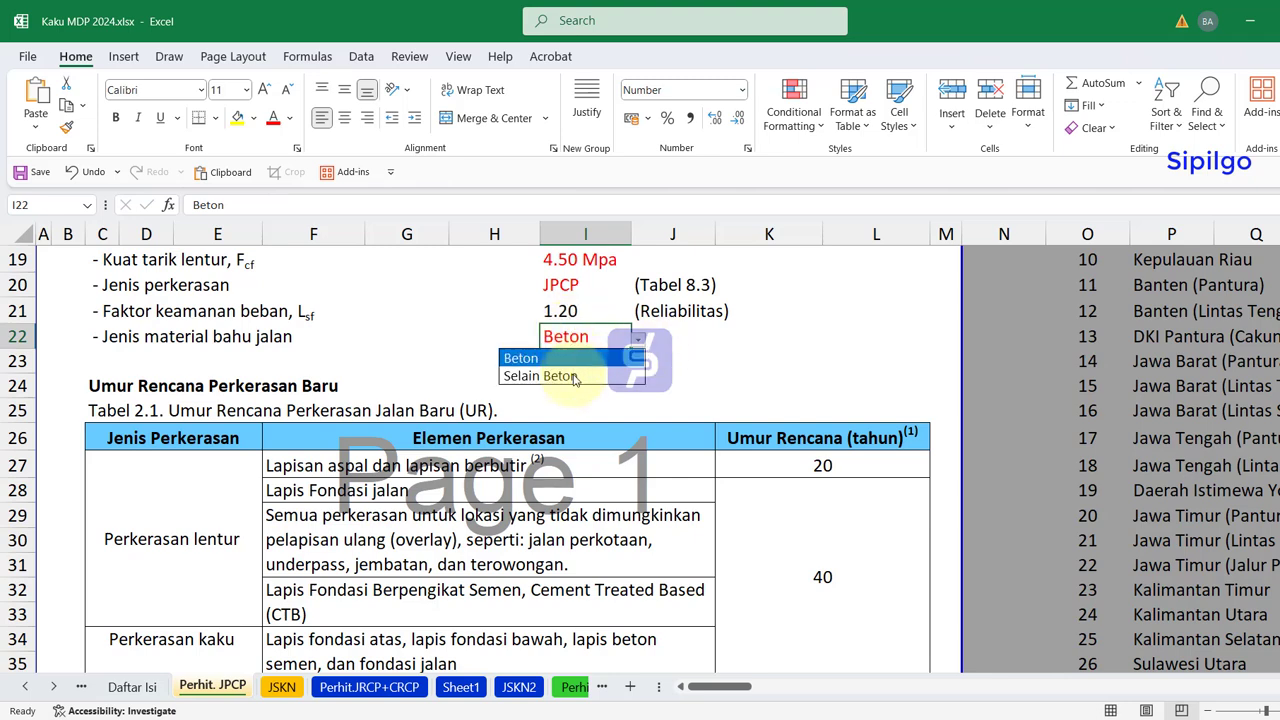
pyautogui.click(621, 378)
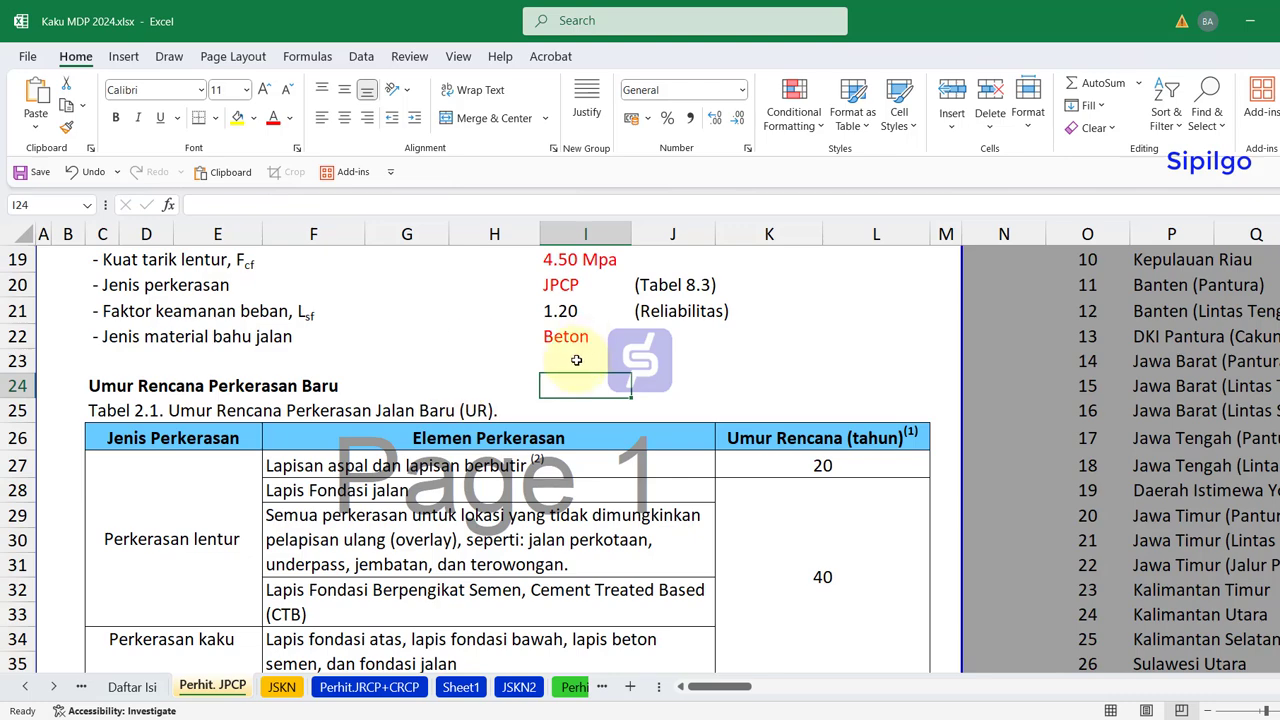
pyautogui.click(576, 360)
# - Go through the Tabel 4.1 traffic growth factors and highlight the Tabel 4.2 design-lane traffic table
pyautogui.scroll(-2, 576, 360)
pyautogui.scroll(-3, 576, 360)
pyautogui.scroll(-2, 576, 360)
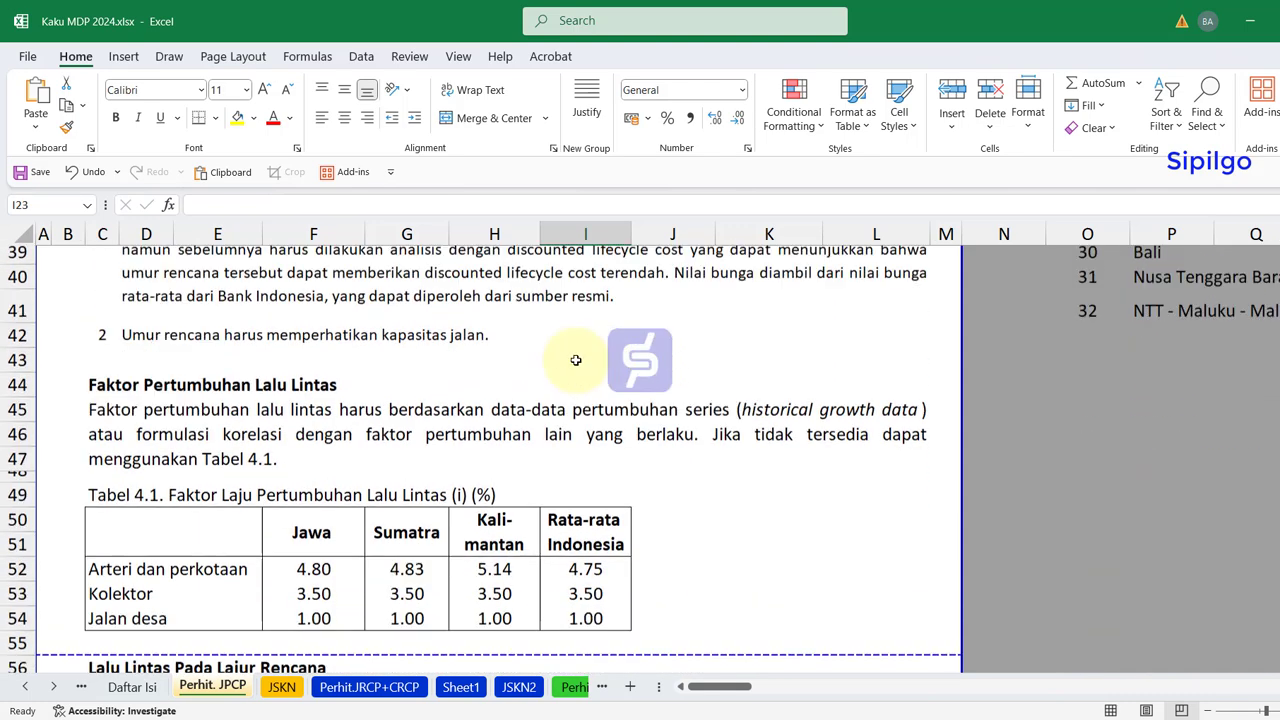
pyautogui.click(135, 365)
pyautogui.scroll(-1, 215, 410)
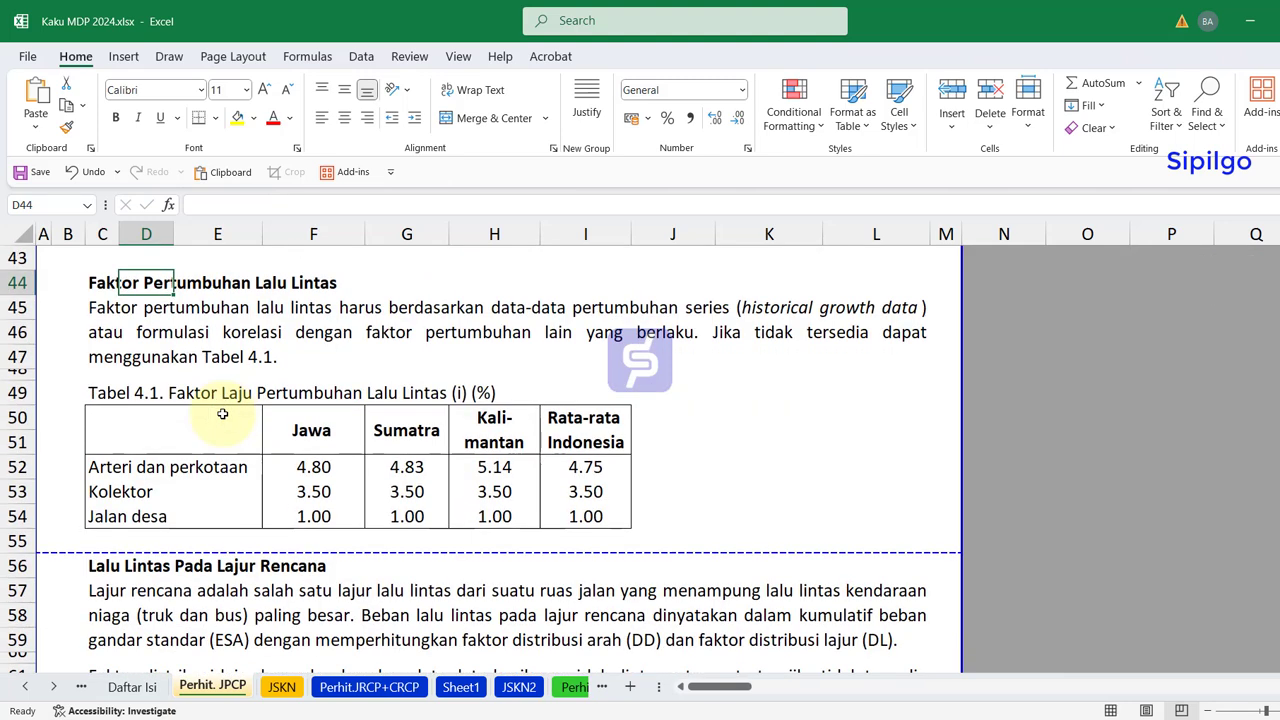
pyautogui.scroll(-1, 222, 414)
pyautogui.scroll(-2, 222, 414)
pyautogui.scroll(-1, 222, 414)
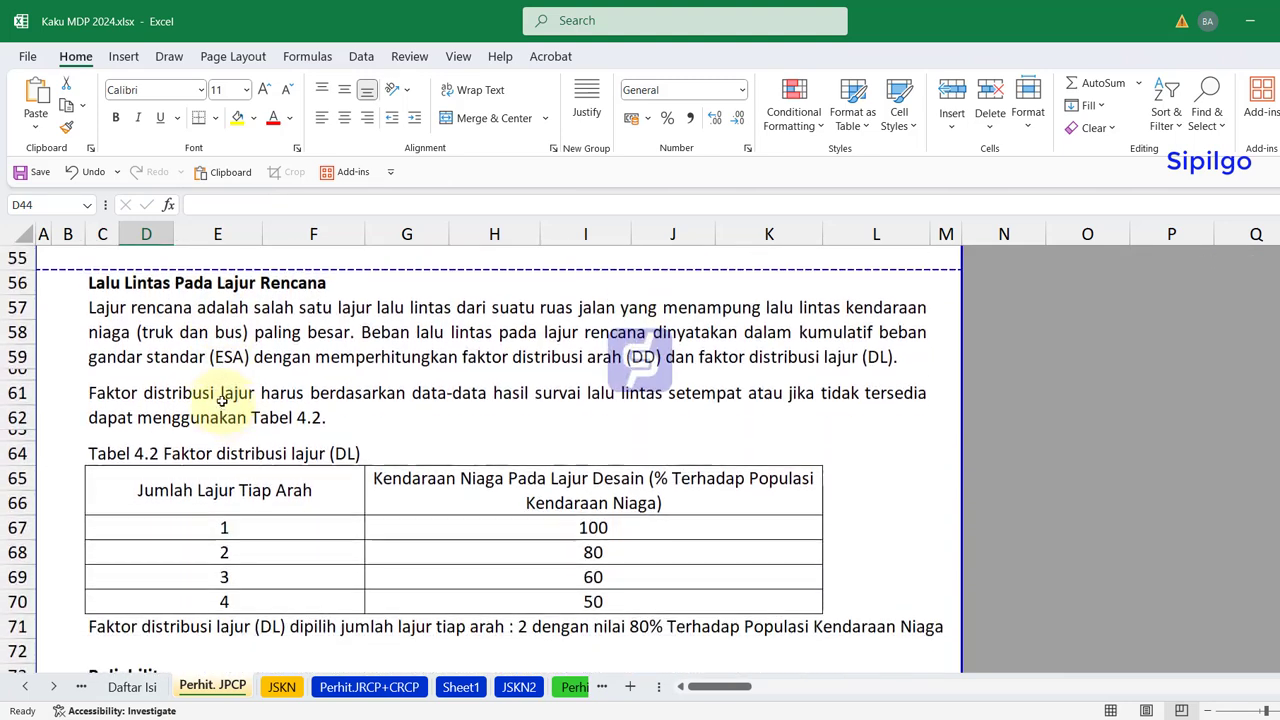
pyautogui.click(95, 283)
pyautogui.scroll(-1, 104, 492)
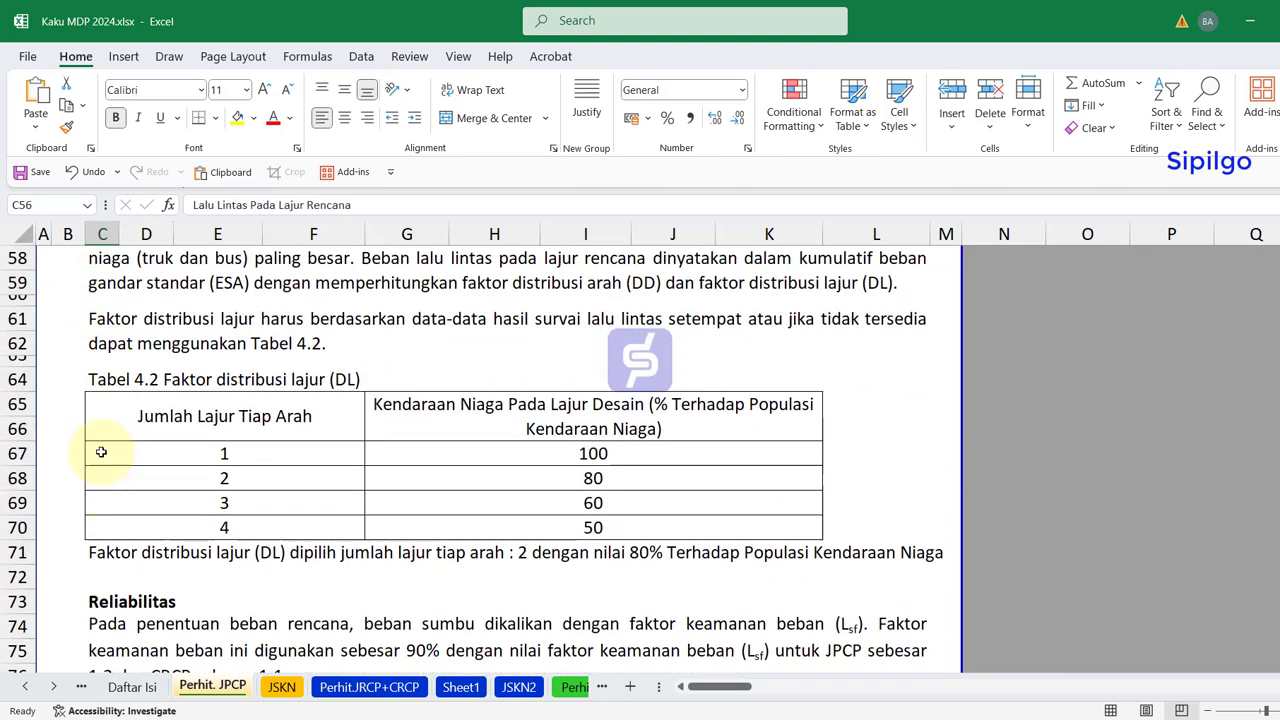
pyautogui.moveTo(97, 379); pyautogui.dragTo(700, 552)
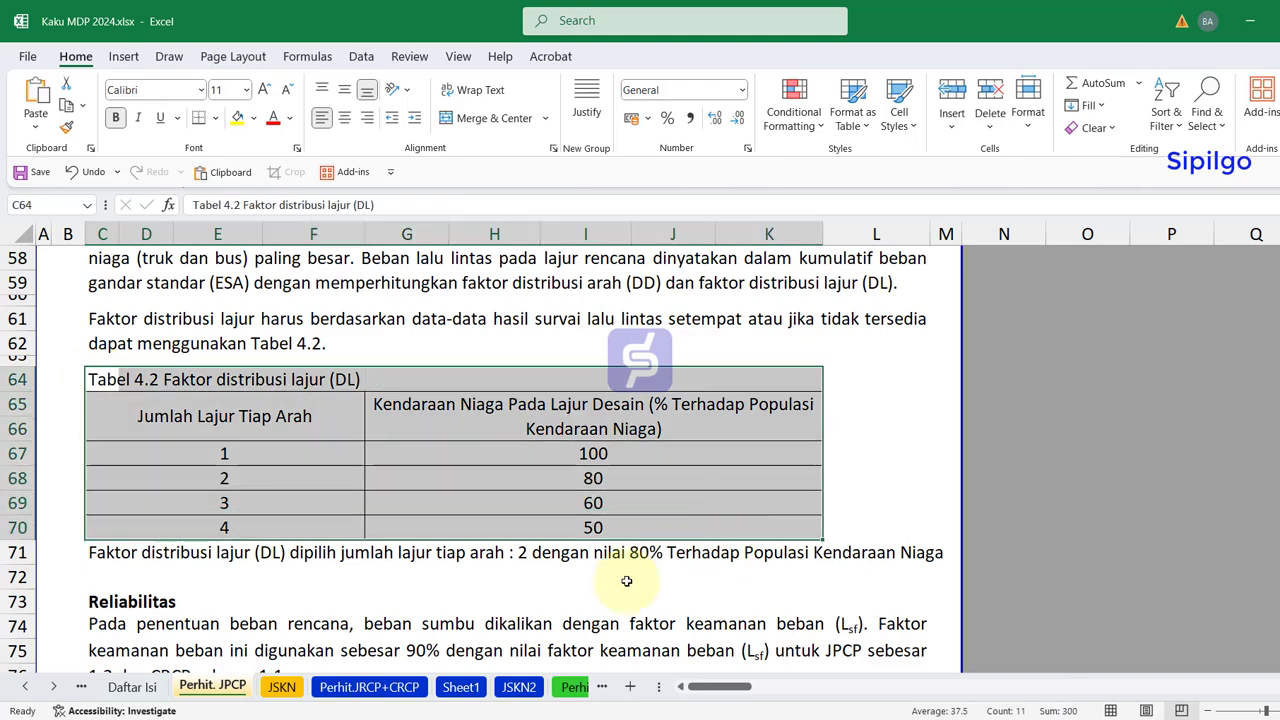
pyautogui.click(505, 600)
# - Move down to the LHR table and highlight its vehicle counts
pyautogui.scroll(-3, 506, 580)
pyautogui.scroll(-1, 506, 580)
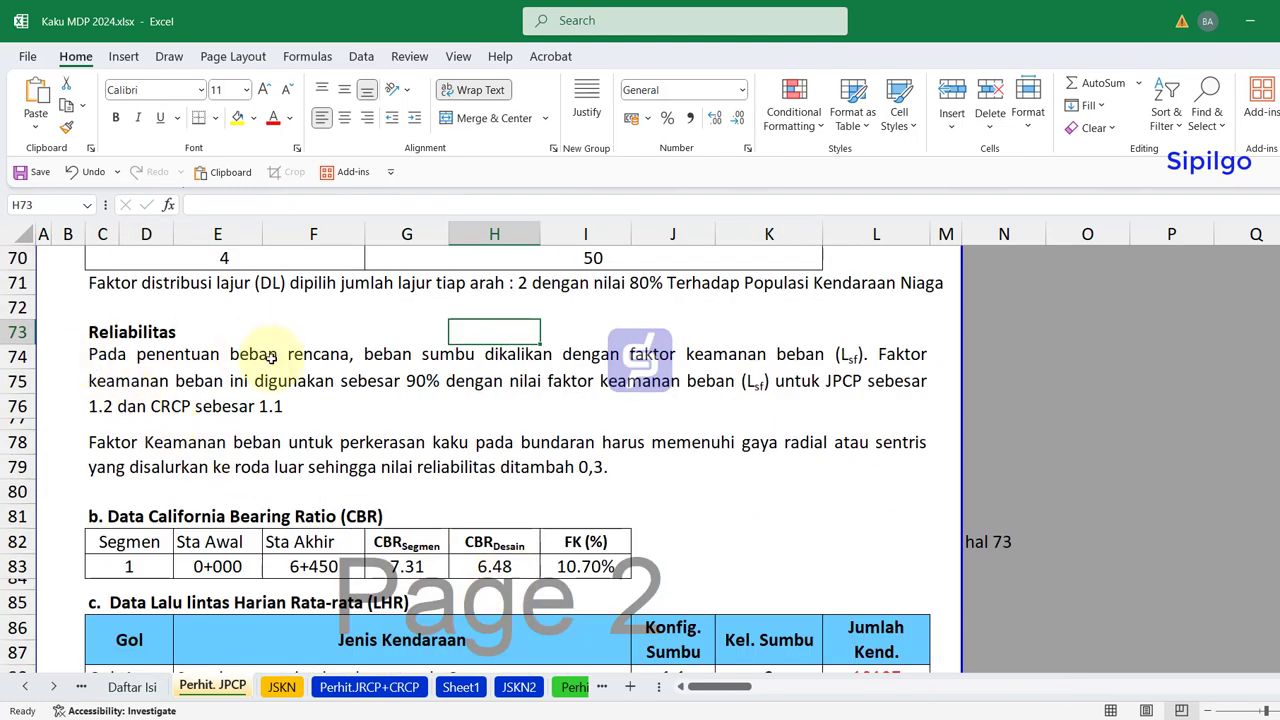
pyautogui.scroll(-2, 290, 492)
pyautogui.scroll(-1, 308, 491)
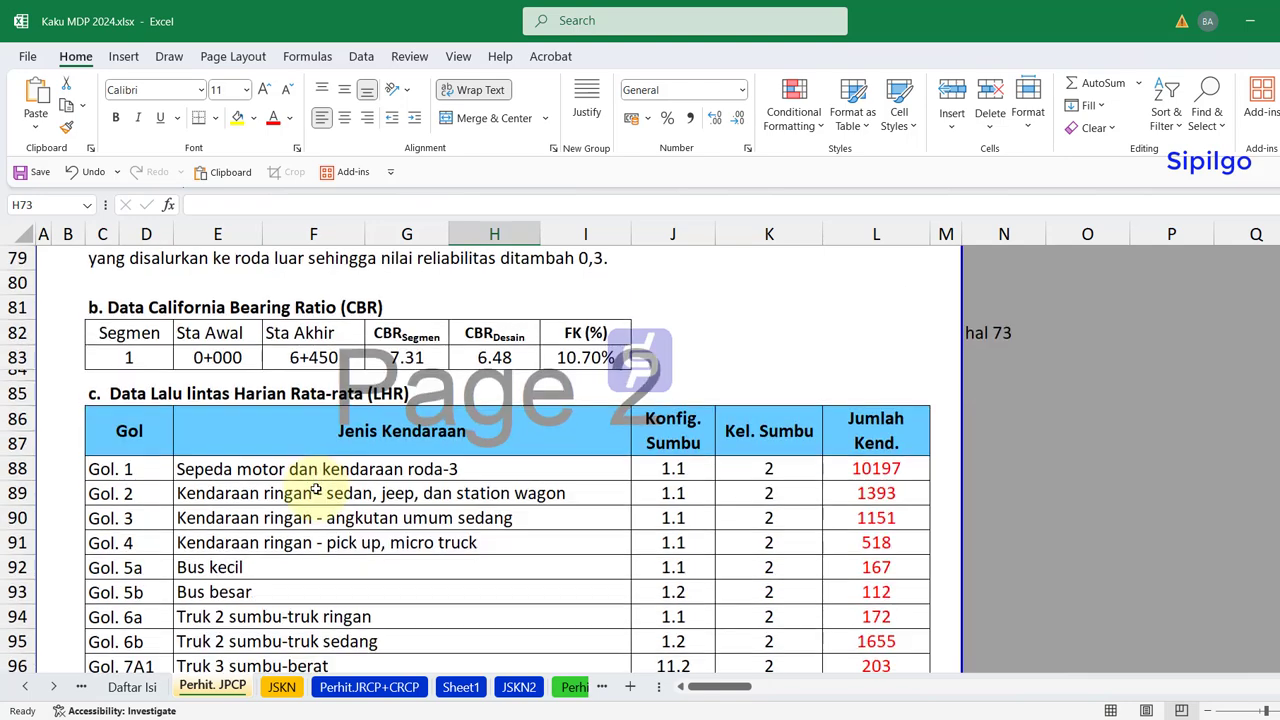
pyautogui.scroll(-1, 316, 488)
pyautogui.scroll(1, 316, 487)
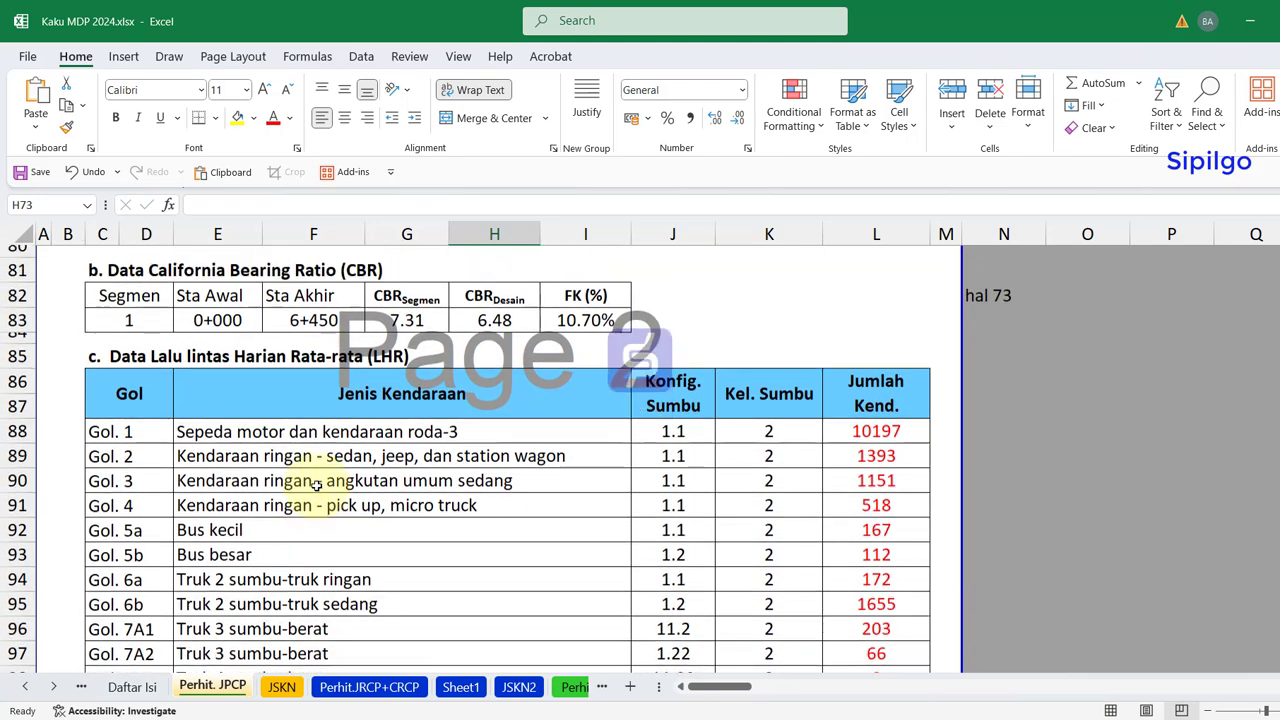
pyautogui.scroll(-2, 316, 484)
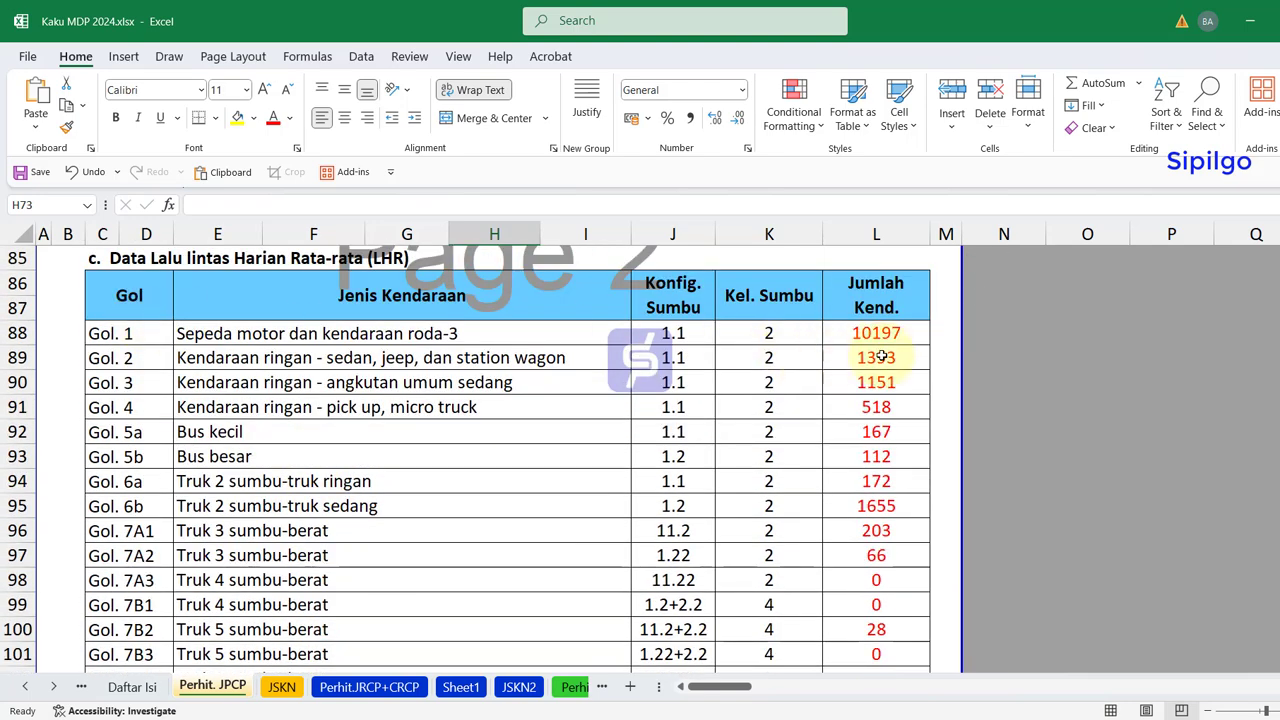
pyautogui.moveTo(876, 333)
pyautogui.mouseDown()
pyautogui.moveTo(887, 702)
pyautogui.moveTo(894, 634)
pyautogui.mouseUp()
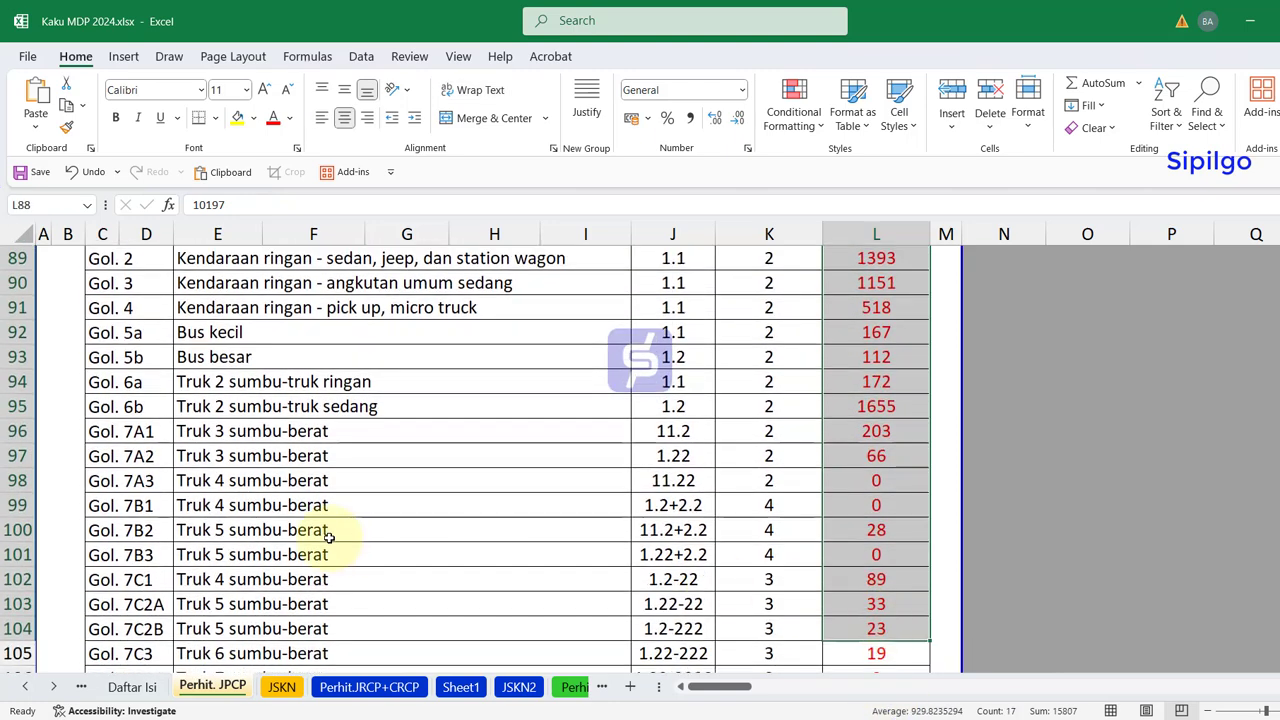
pyautogui.scroll(-5, 329, 534)
pyautogui.click(242, 423)
# - Move through the subbase requirements and lean concrete paragraphs to reach Tabel 8.1
pyautogui.scroll(-5, 242, 423)
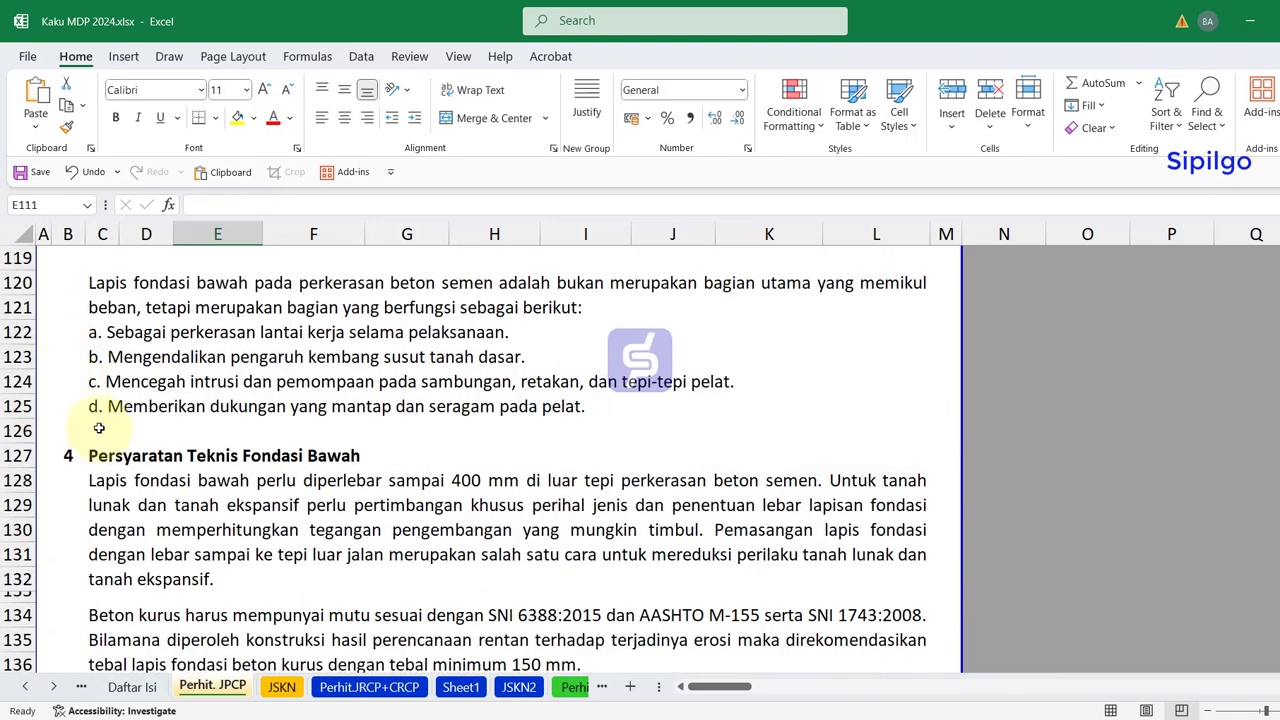
pyautogui.click(210, 460)
pyautogui.click(232, 383)
pyautogui.scroll(-3, 314, 451)
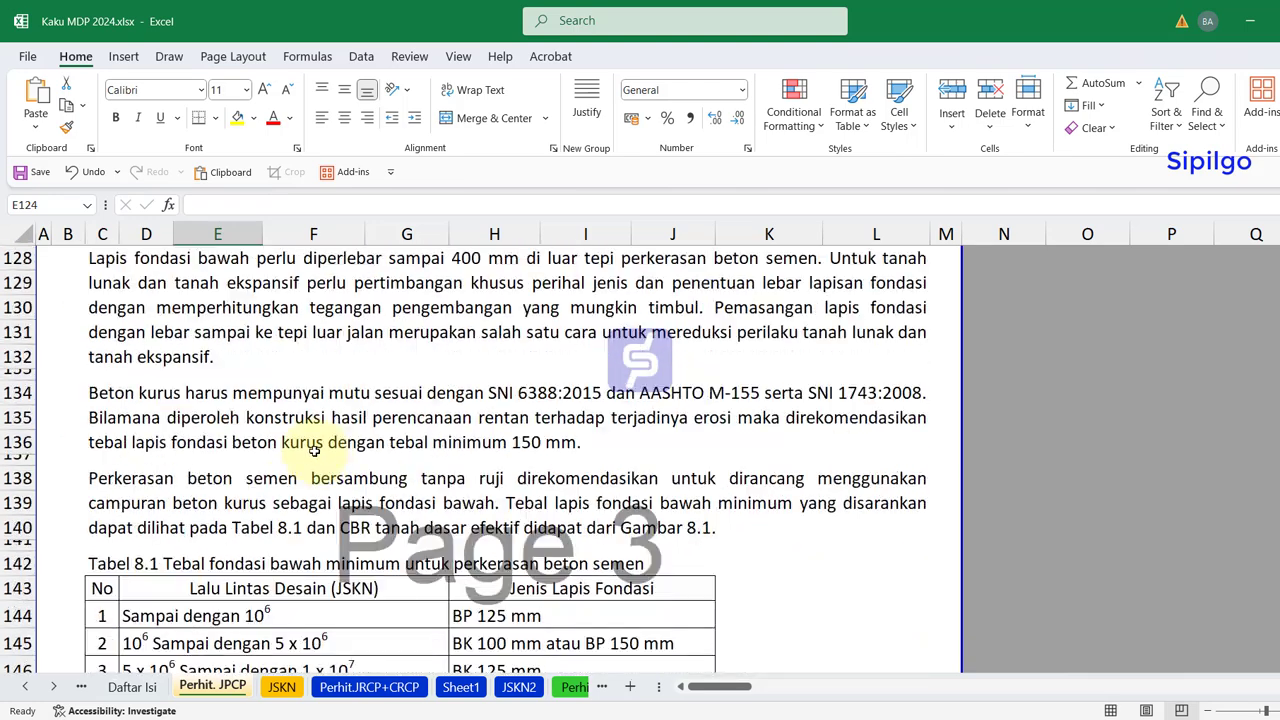
pyautogui.click(268, 372)
pyautogui.click(305, 459)
# - Highlight Tabel 8.1, the bound sub-base text and the Tabel 8.3 minimum concrete thickness table in turn
pyautogui.scroll(-3, 307, 459)
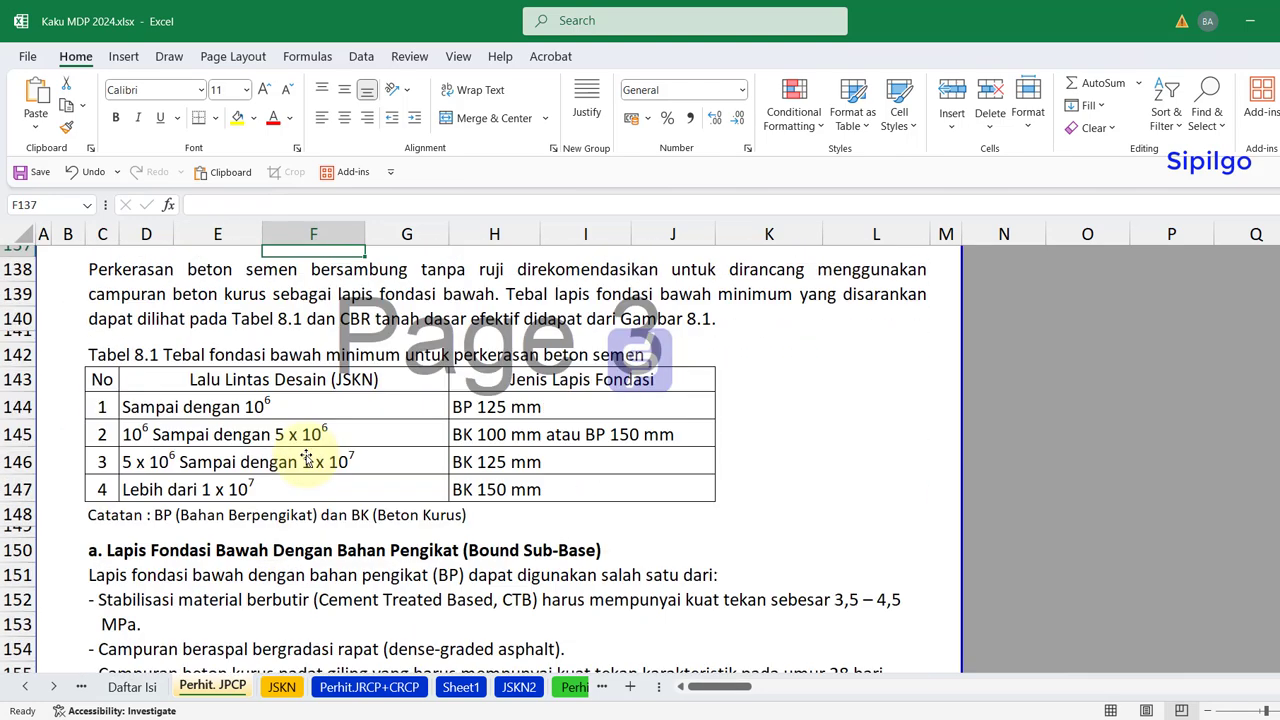
pyautogui.moveTo(99, 355); pyautogui.dragTo(623, 482)
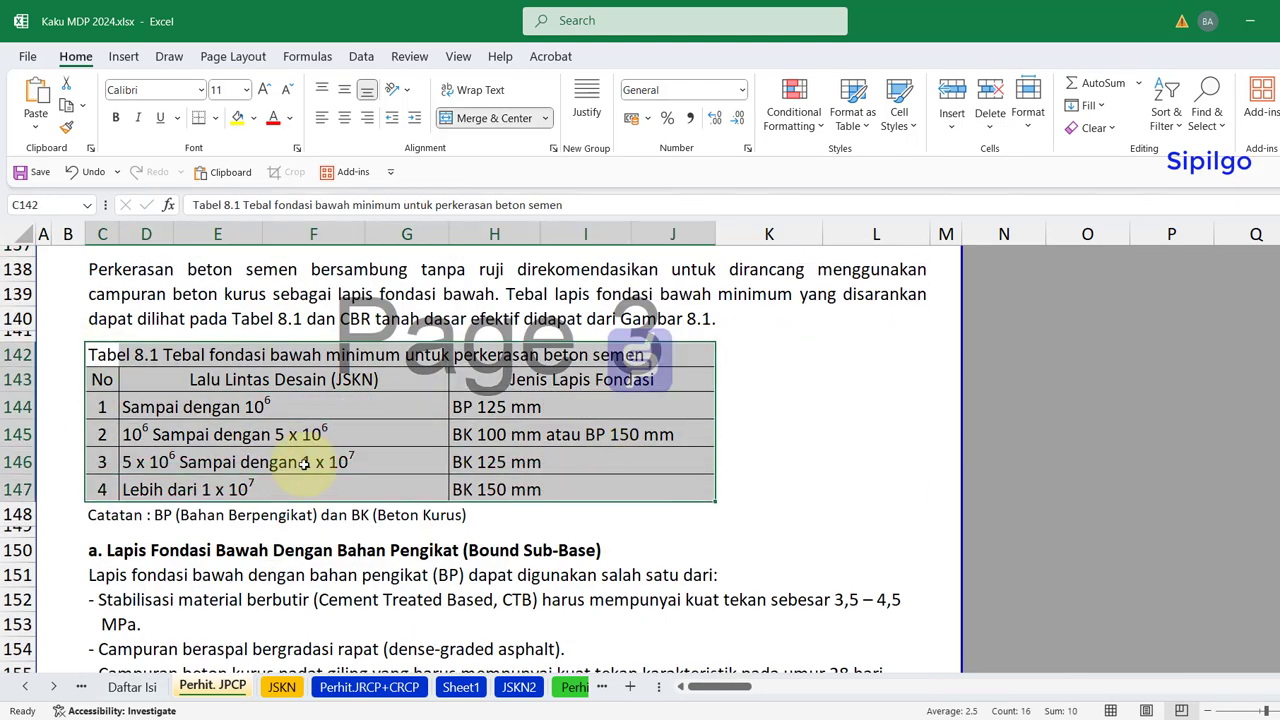
pyautogui.scroll(-3, 295, 460)
pyautogui.moveTo(97, 355); pyautogui.dragTo(532, 476)
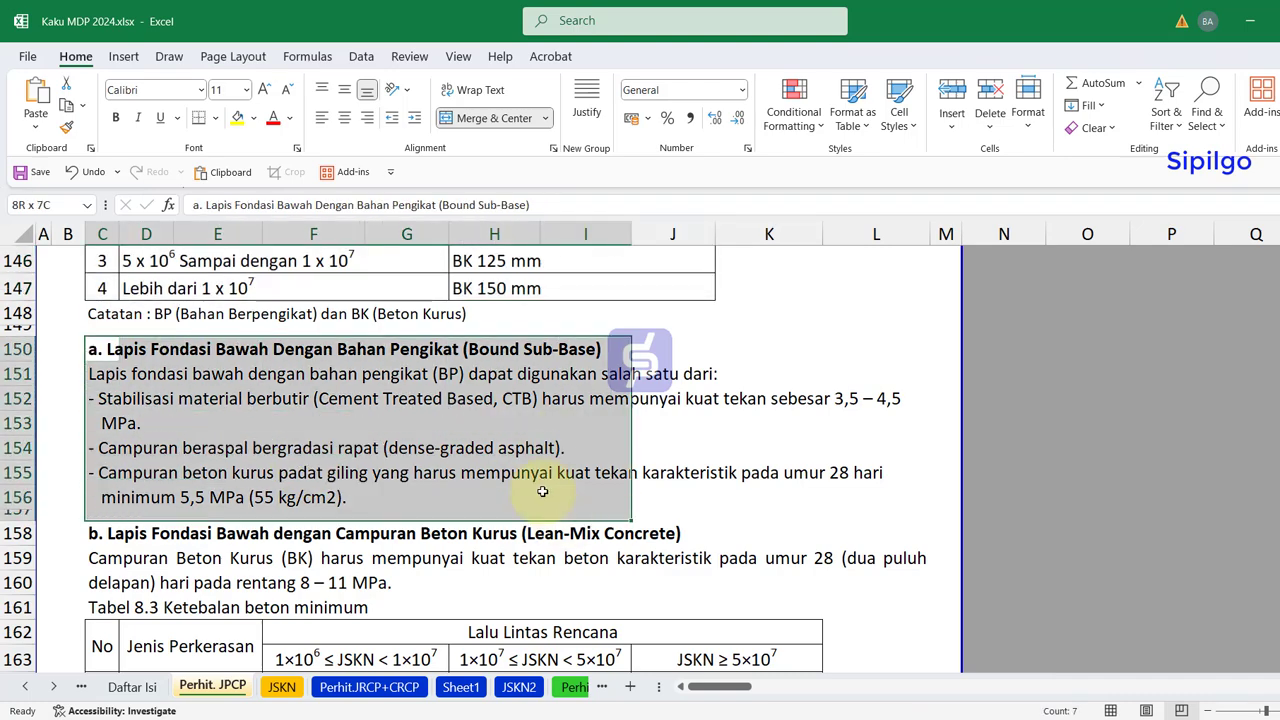
pyautogui.scroll(-3, 532, 476)
pyautogui.moveTo(100, 393); pyautogui.dragTo(786, 523)
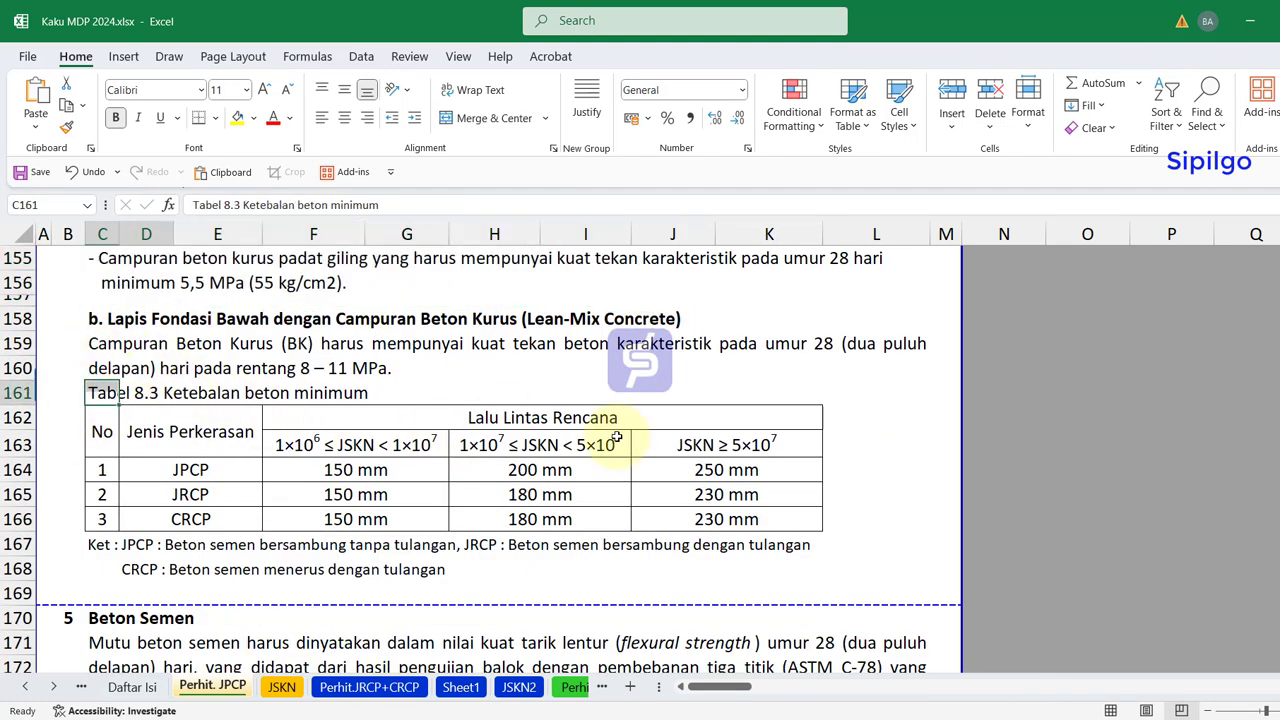
pyautogui.click(893, 430)
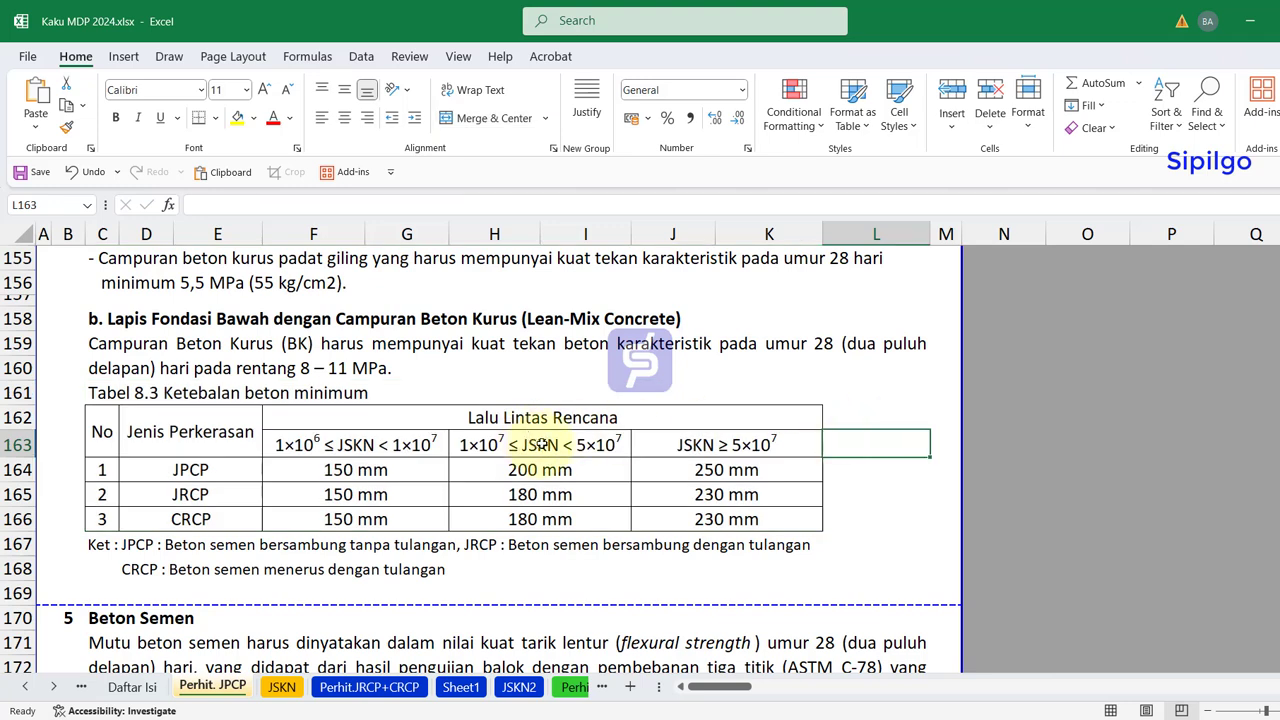
# - Continue past the section 5 Beton Semen heading down to Bagan Desain 8
pyautogui.scroll(-1, 520, 442)
pyautogui.scroll(-3, 516, 442)
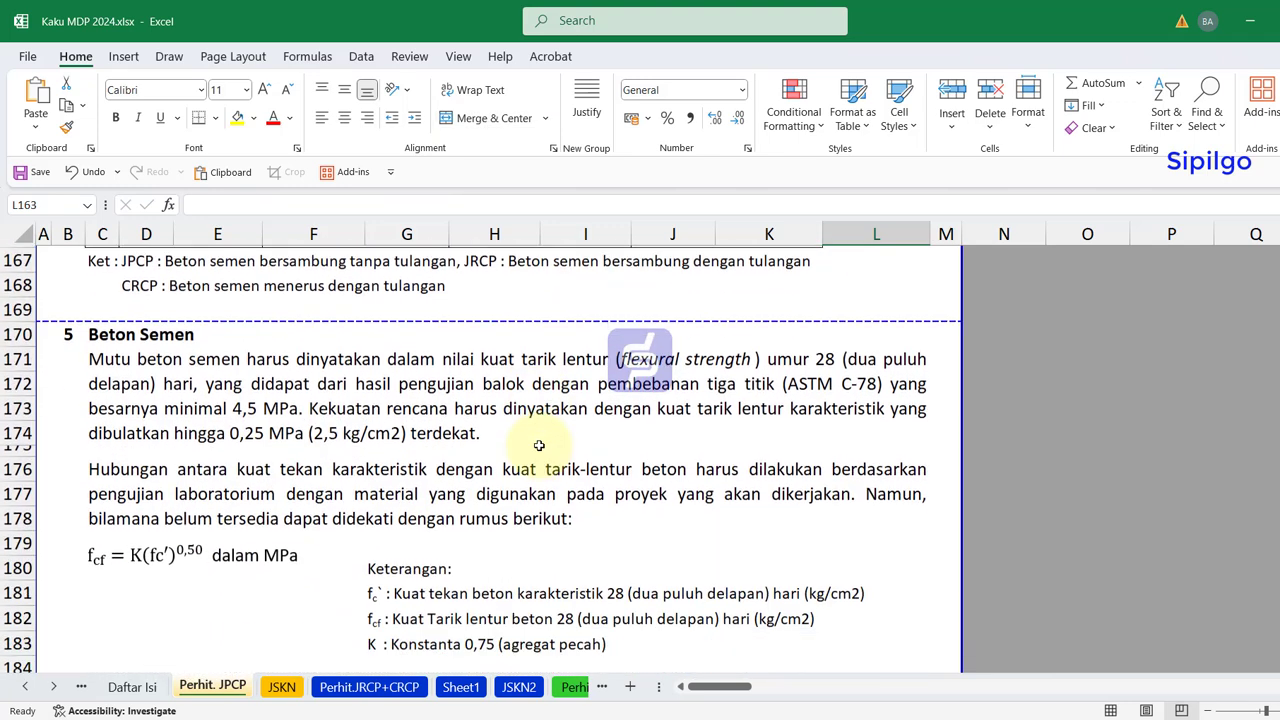
pyautogui.click(241, 312)
pyautogui.click(117, 308)
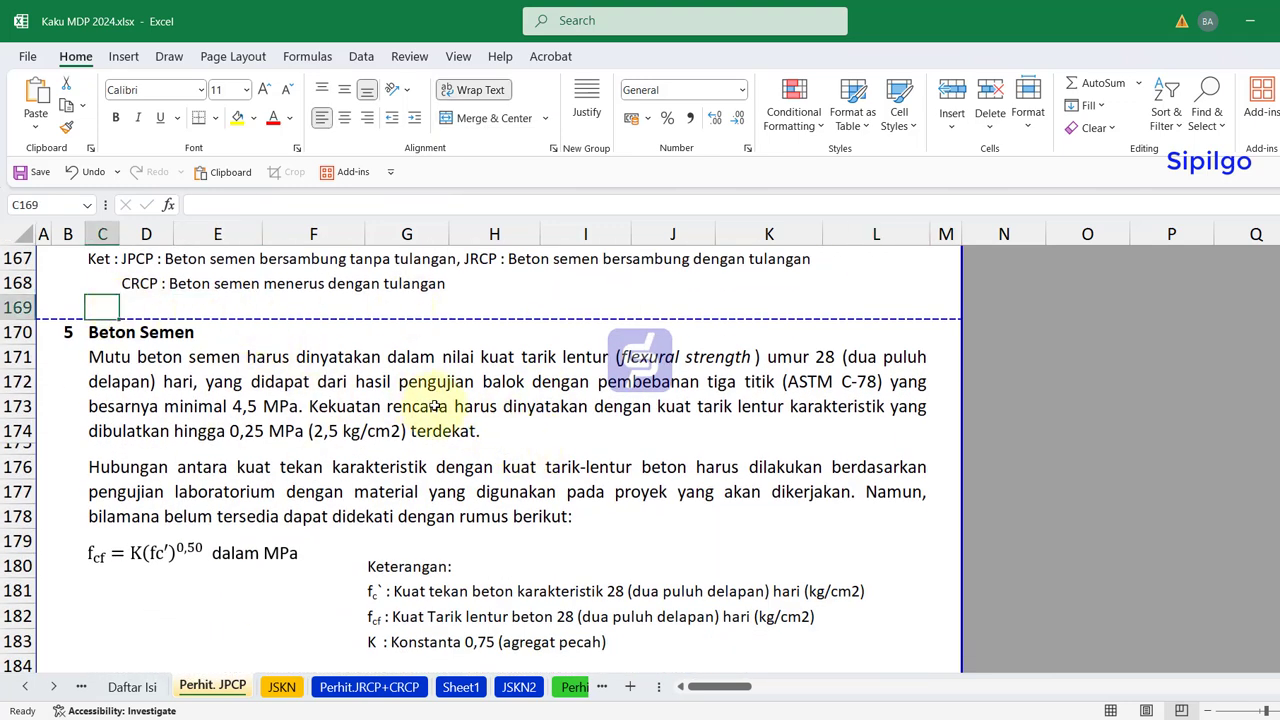
pyautogui.scroll(-1, 297, 435)
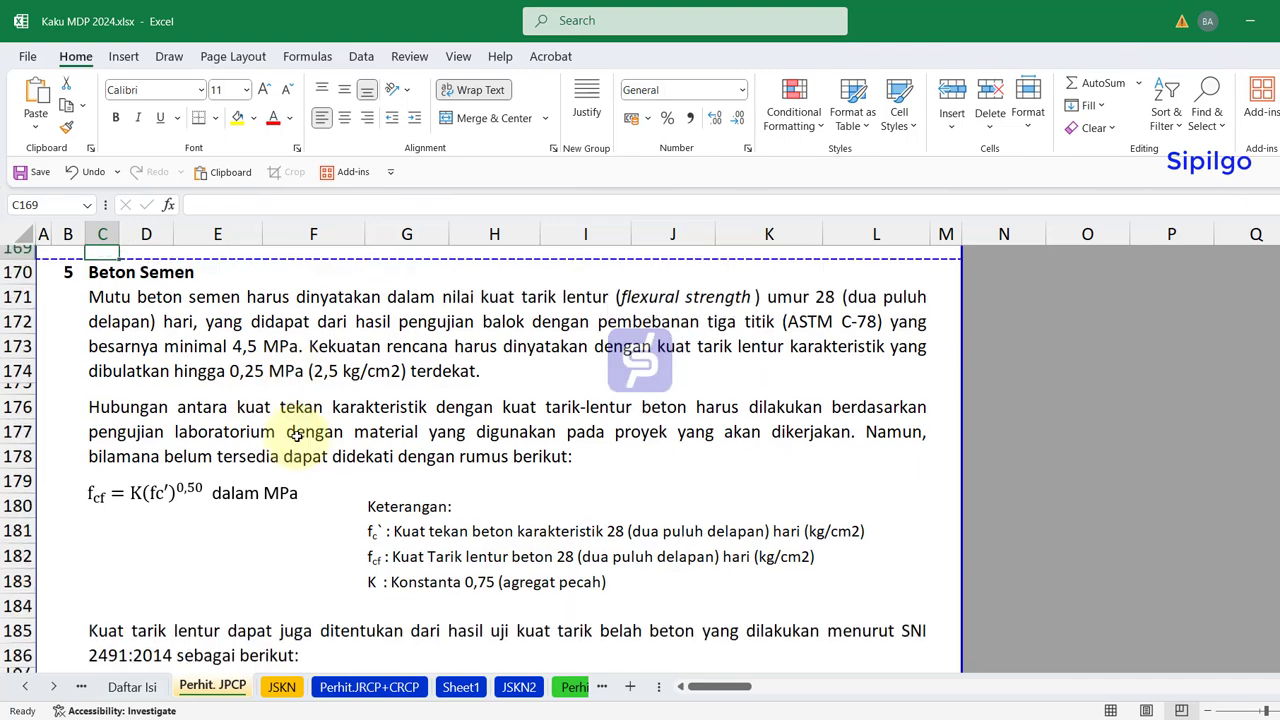
pyautogui.scroll(-4, 297, 437)
pyautogui.scroll(-5, 297, 437)
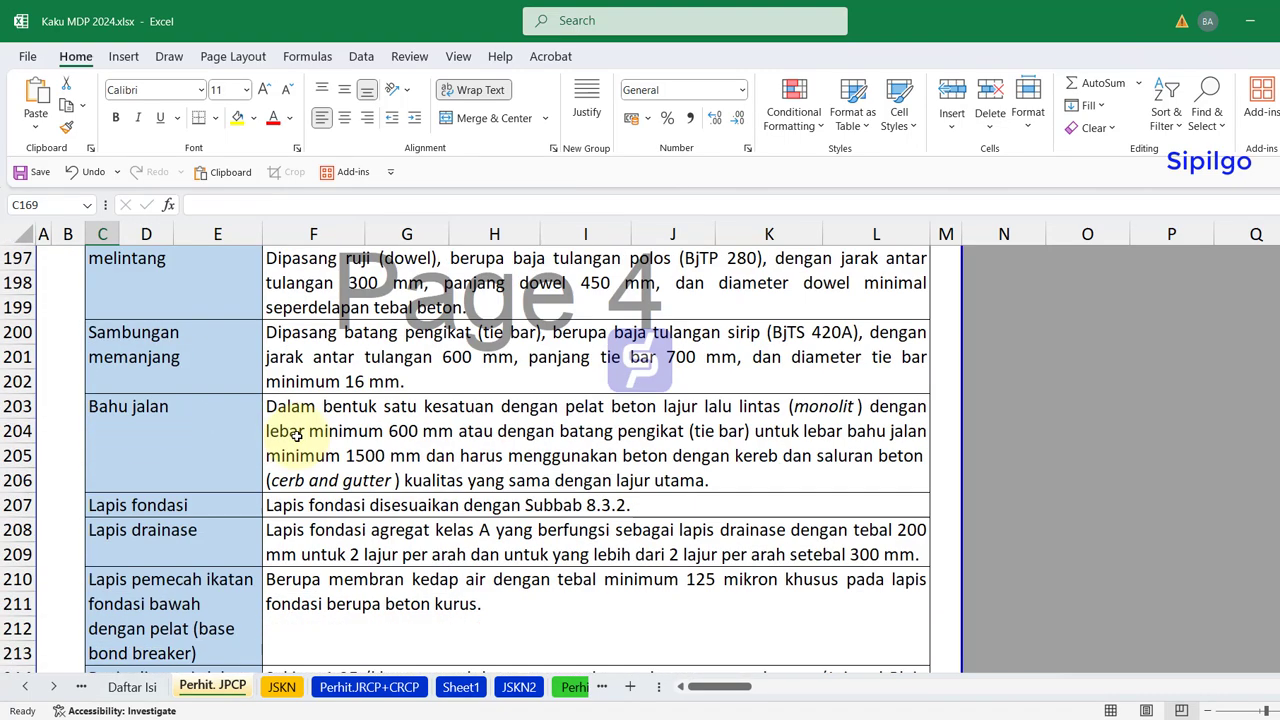
pyautogui.scroll(1, 297, 437)
pyautogui.scroll(2, 297, 437)
pyautogui.scroll(1, 297, 437)
# - Select the Bagan Desain 8 title, then move down to the Tabel 8.9 dowel diameter table
pyautogui.click(130, 323)
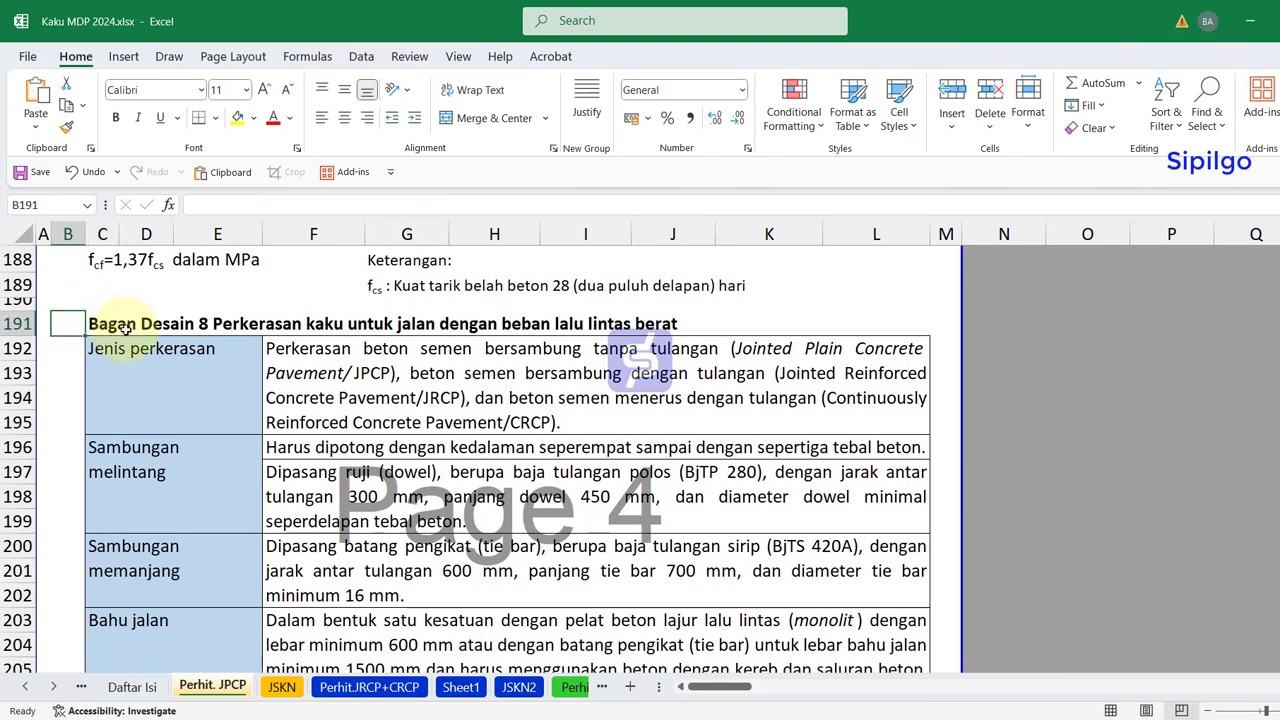
pyautogui.click(100, 324)
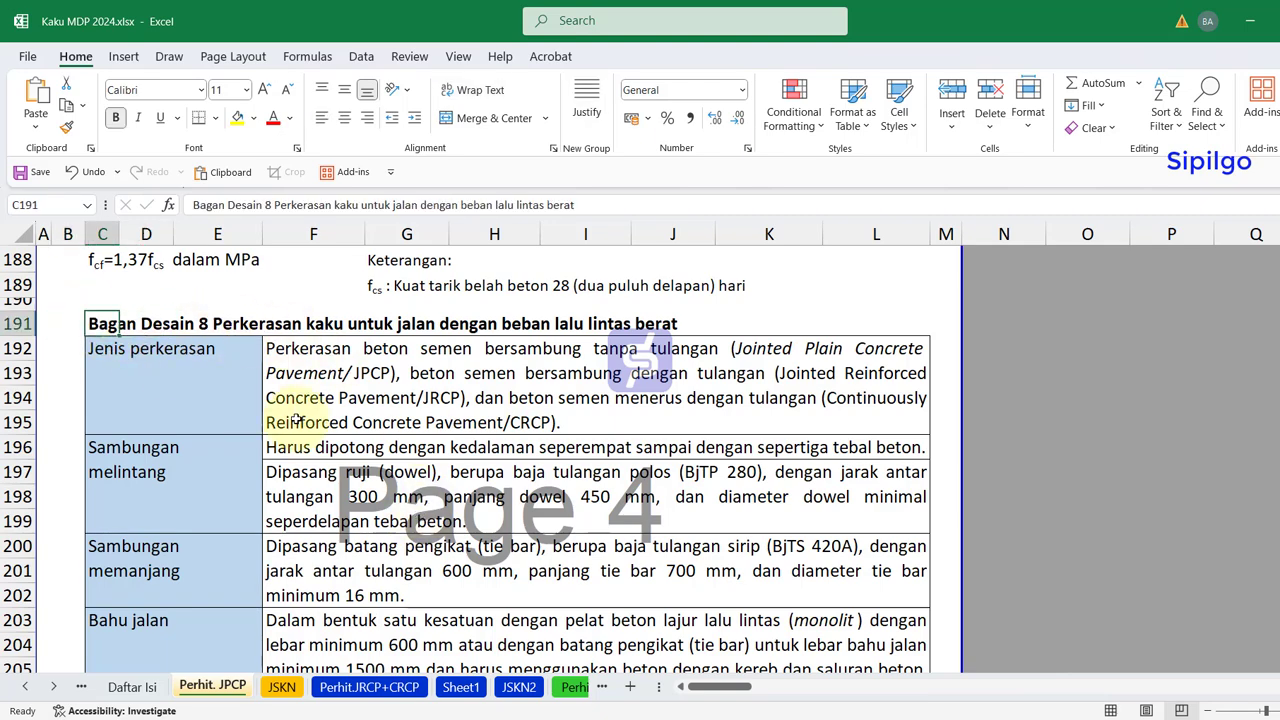
pyautogui.scroll(-1, 309, 441)
pyautogui.scroll(-2, 309, 441)
pyautogui.scroll(-2, 309, 441)
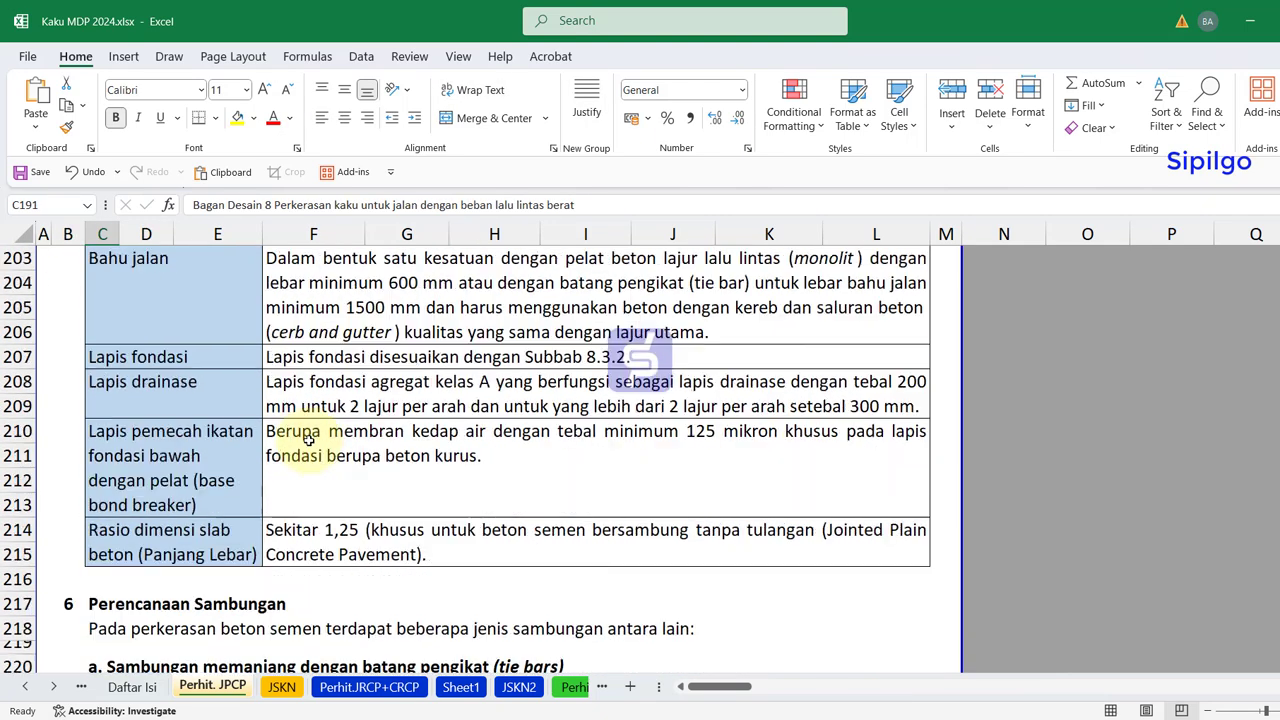
pyautogui.scroll(-2, 309, 441)
pyautogui.scroll(-3, 372, 486)
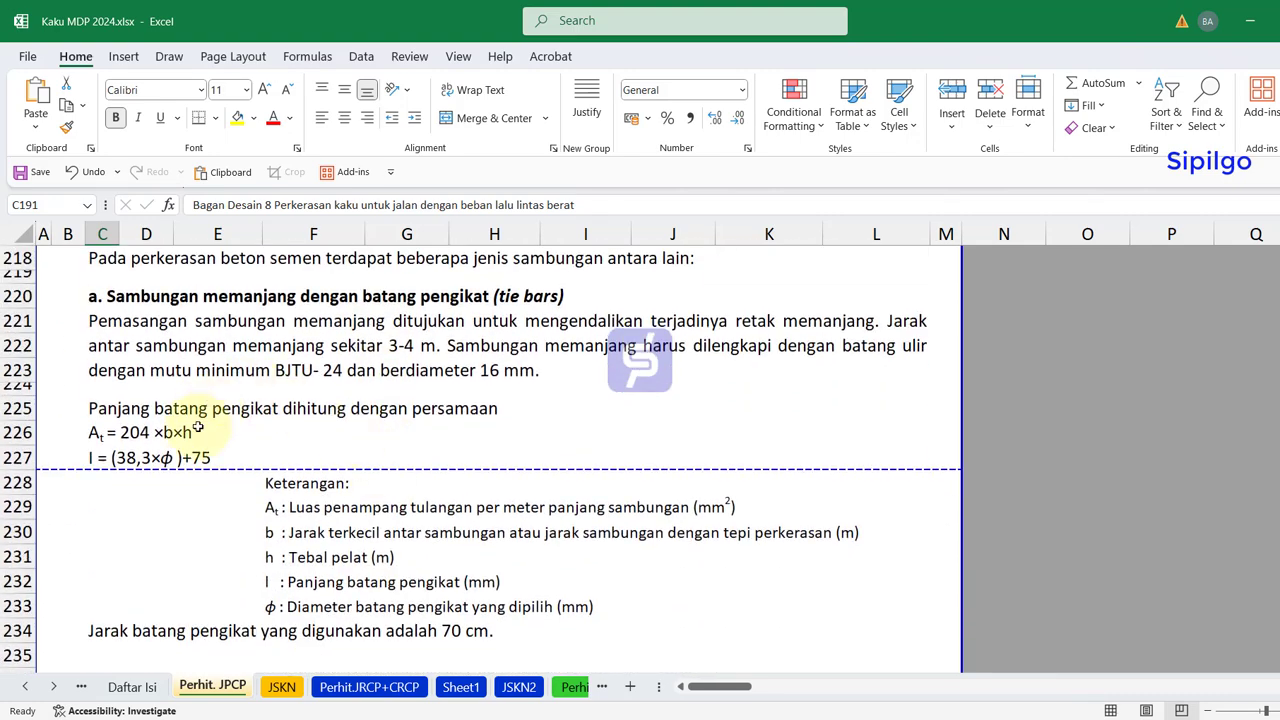
pyautogui.scroll(-2, 170, 450)
pyautogui.click(166, 451)
pyautogui.scroll(-2, 166, 455)
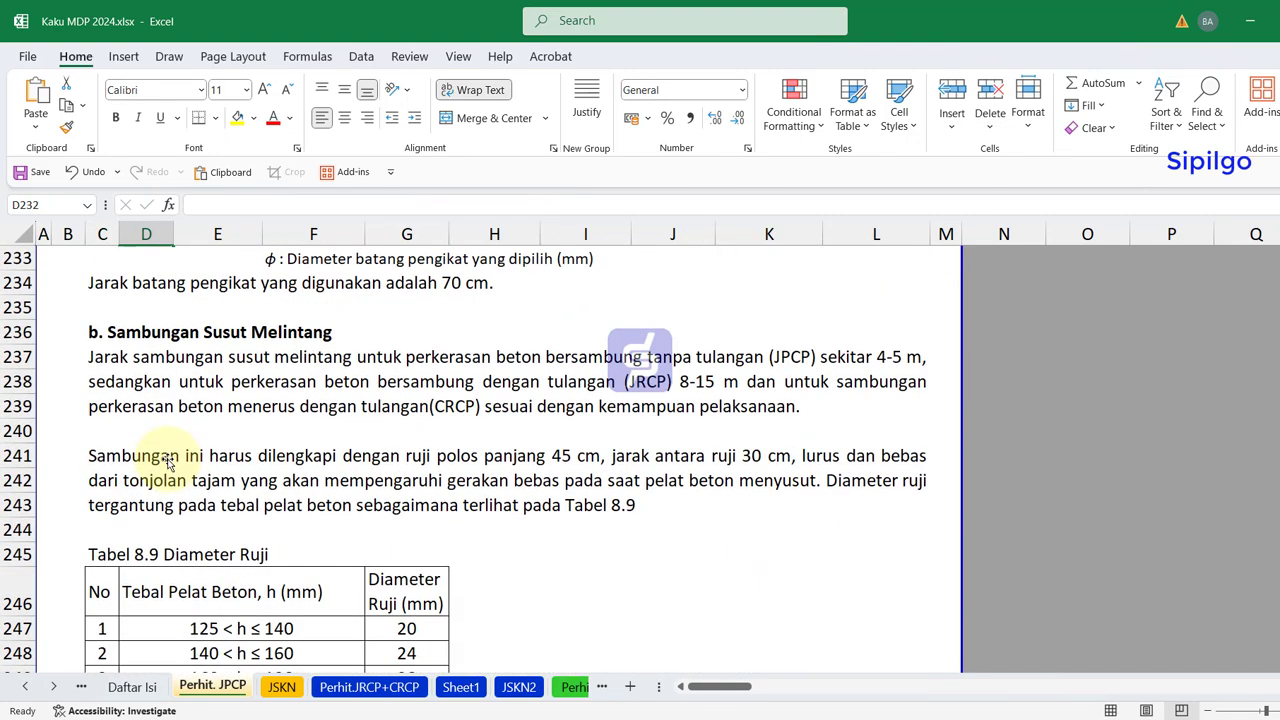
pyautogui.scroll(-1, 168, 461)
pyautogui.scroll(-1, 170, 456)
pyautogui.click(128, 401)
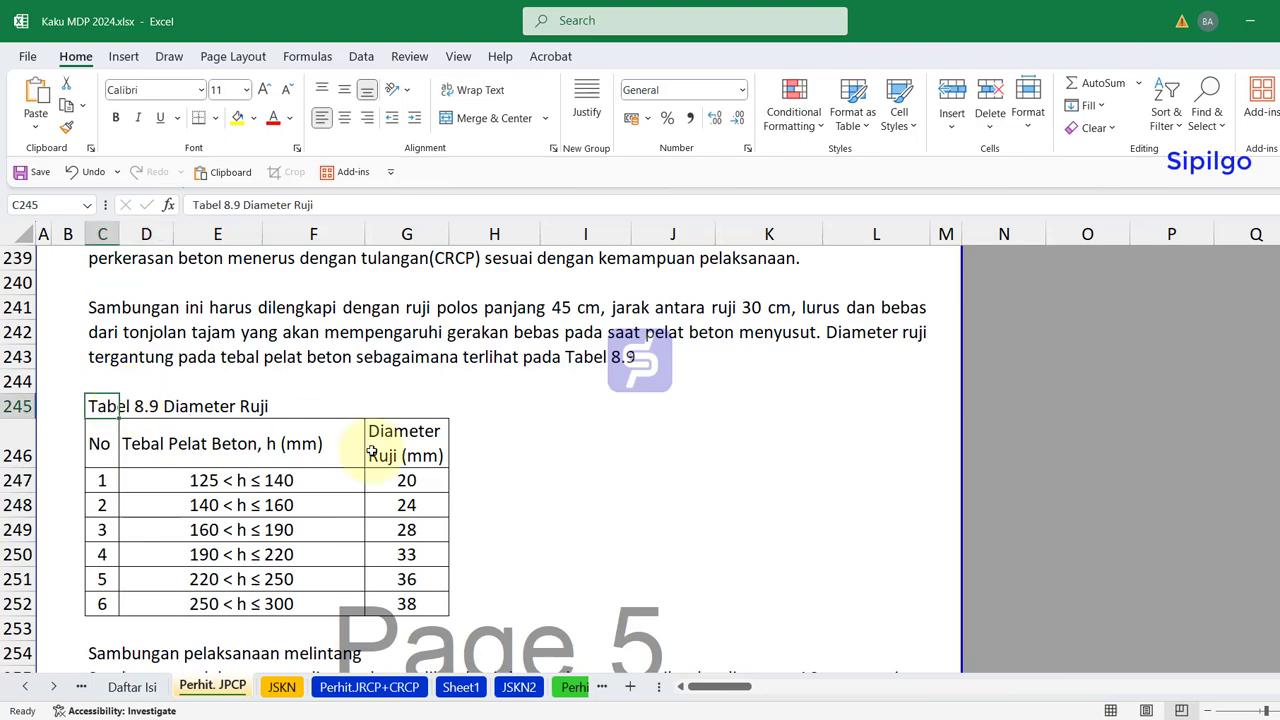
# - Move past Tabel 8.4 and the 8.5–8.7 coefficient tables to the section 9 JSKN table
pyautogui.scroll(-4, 367, 526)
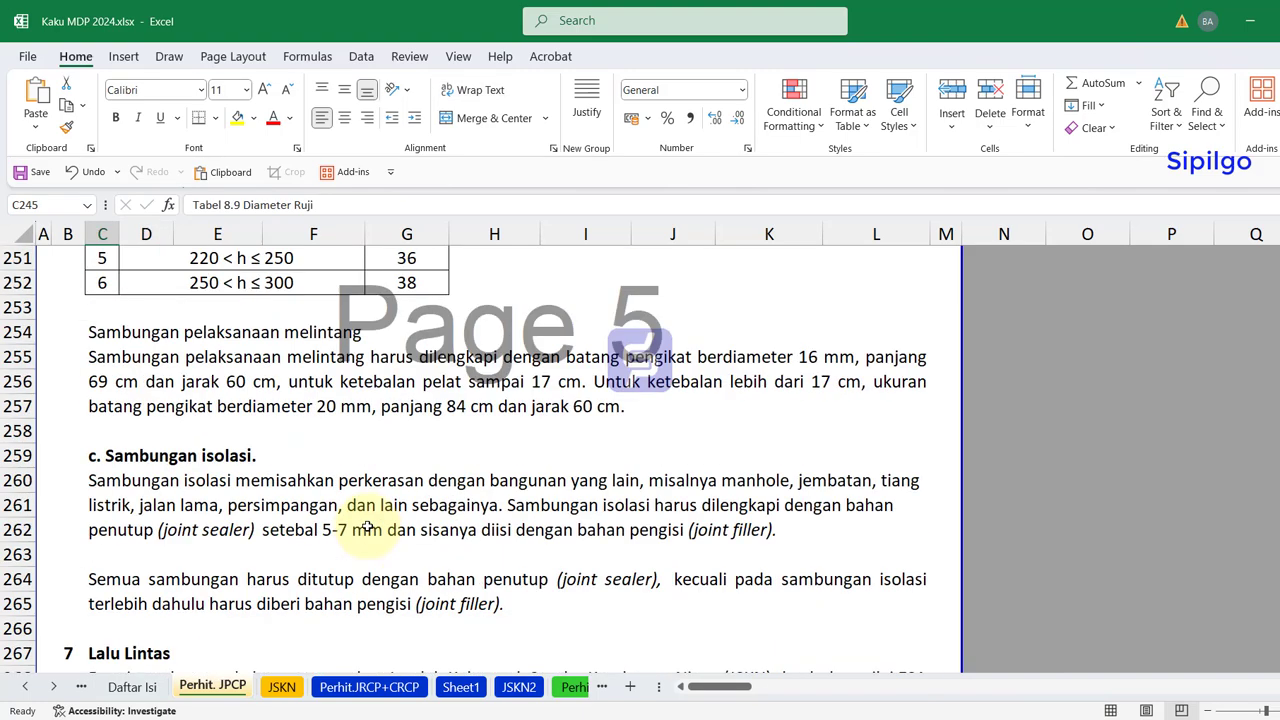
pyautogui.scroll(-2, 367, 528)
pyautogui.scroll(-2, 367, 528)
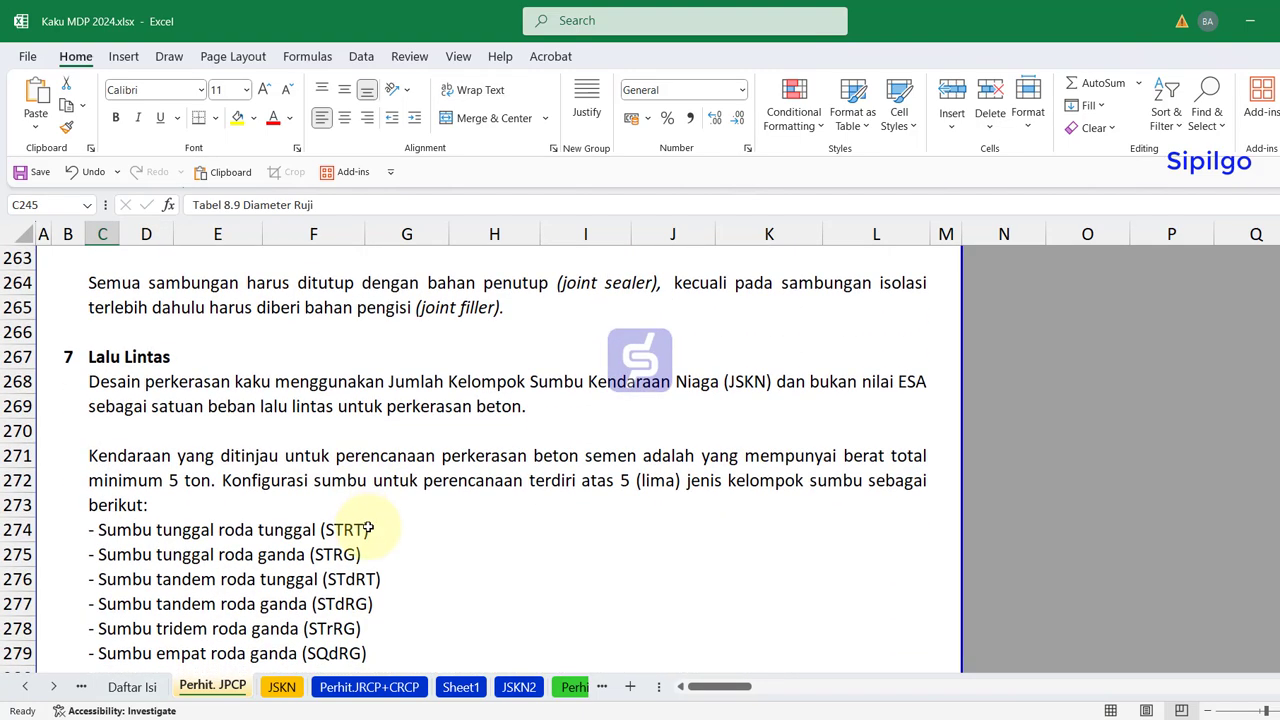
pyautogui.scroll(-1, 369, 529)
pyautogui.scroll(-2, 257, 508)
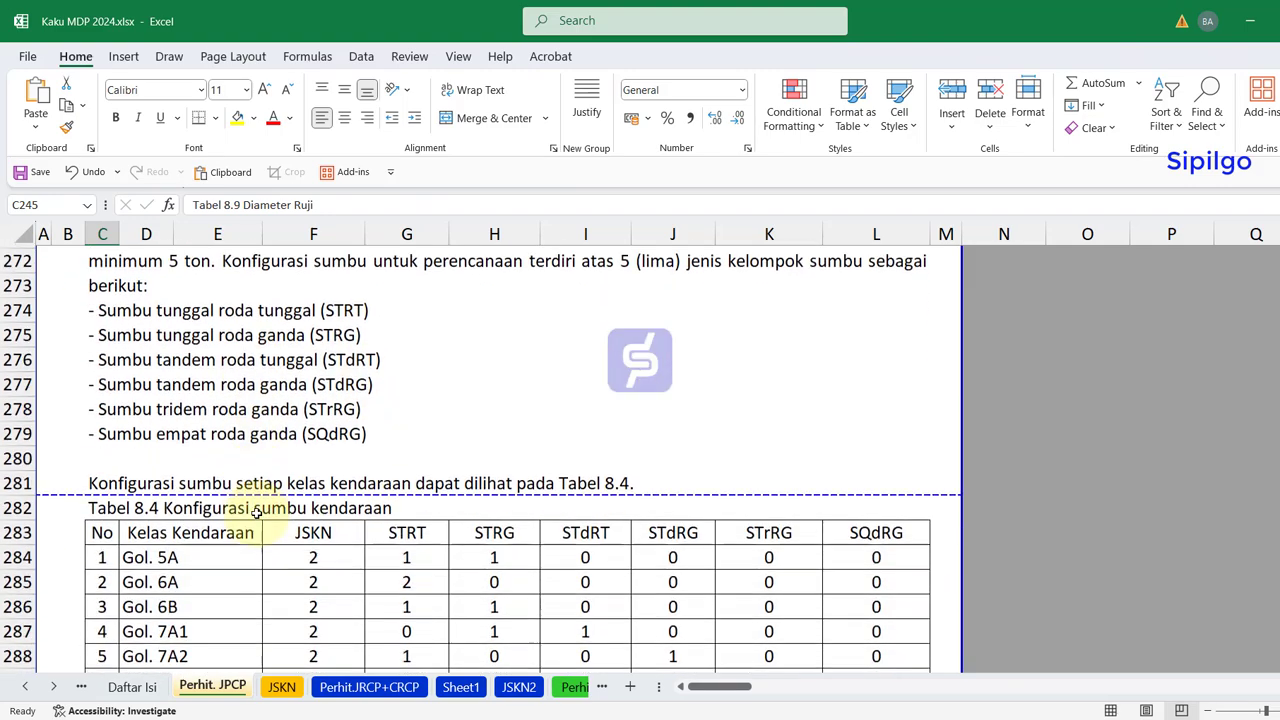
pyautogui.scroll(-2, 263, 495)
pyautogui.scroll(-2, 264, 497)
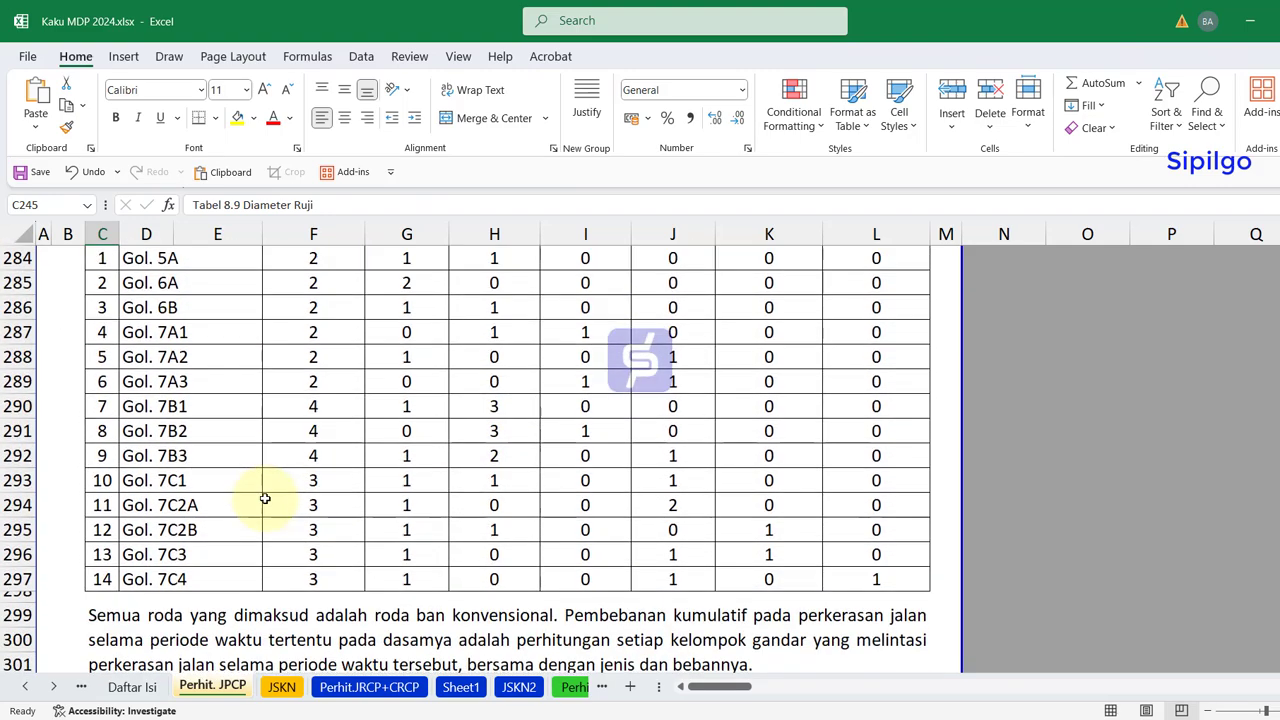
pyautogui.scroll(-4, 265, 496)
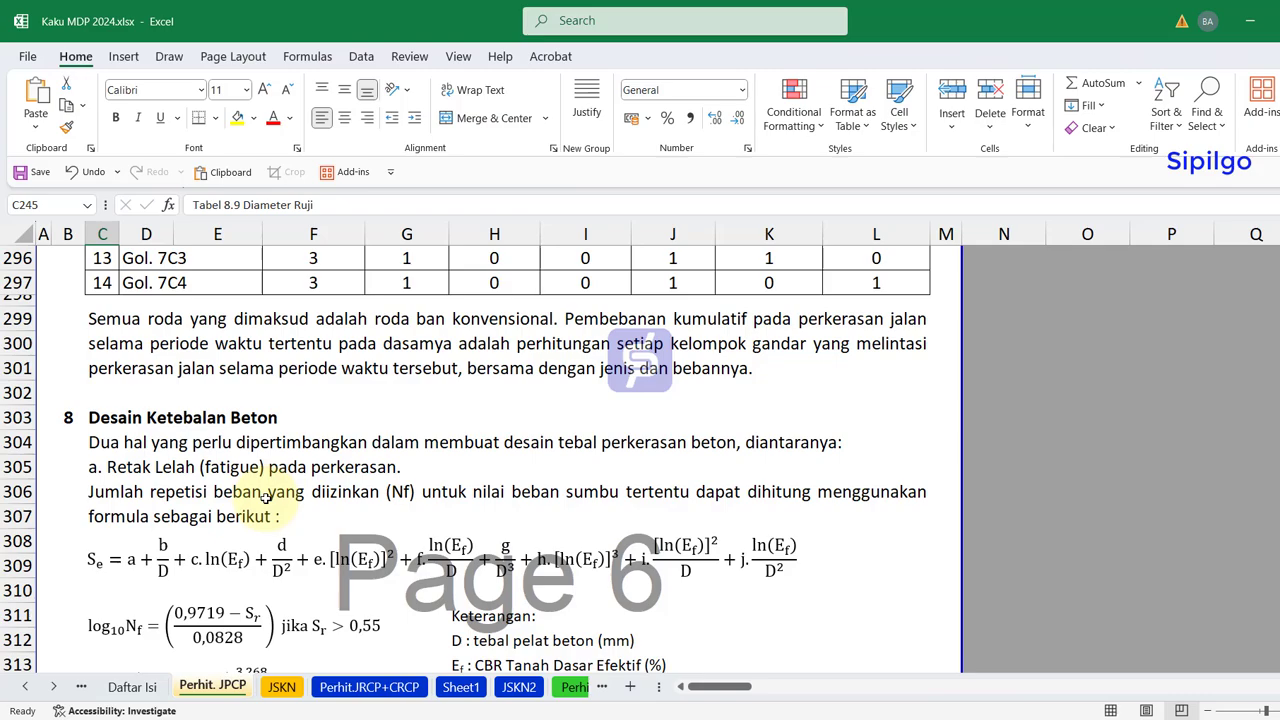
pyautogui.scroll(-4, 265, 498)
pyautogui.scroll(-5, 275, 462)
pyautogui.scroll(-5, 275, 462)
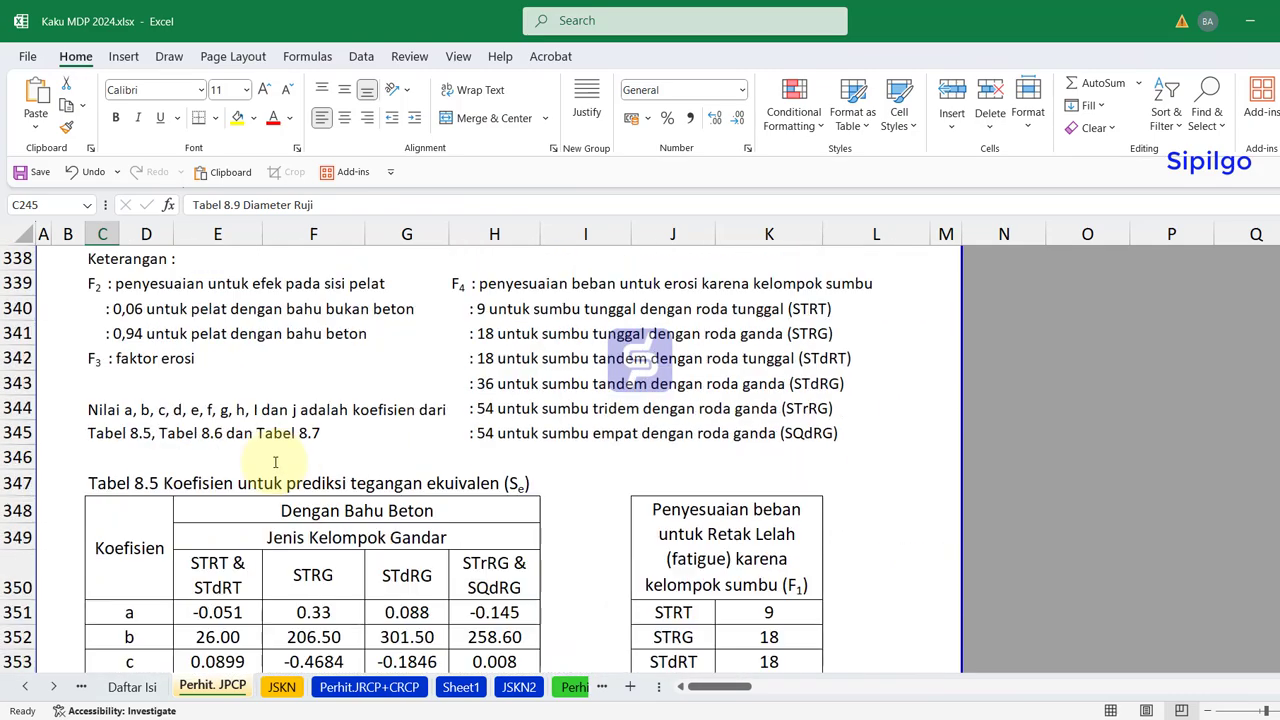
pyautogui.scroll(-4, 307, 510)
pyautogui.scroll(-5, 308, 510)
pyautogui.scroll(-3, 308, 510)
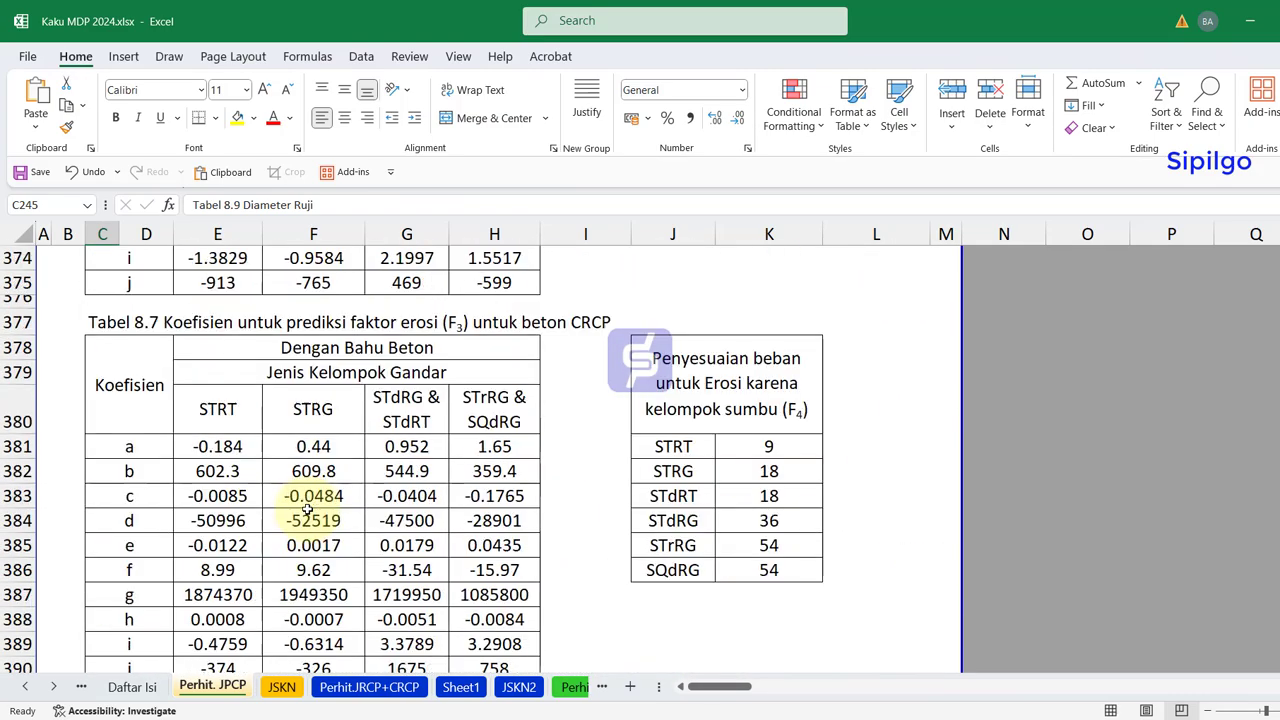
pyautogui.scroll(-5, 309, 510)
pyautogui.scroll(-1, 309, 510)
pyautogui.scroll(1, 312, 495)
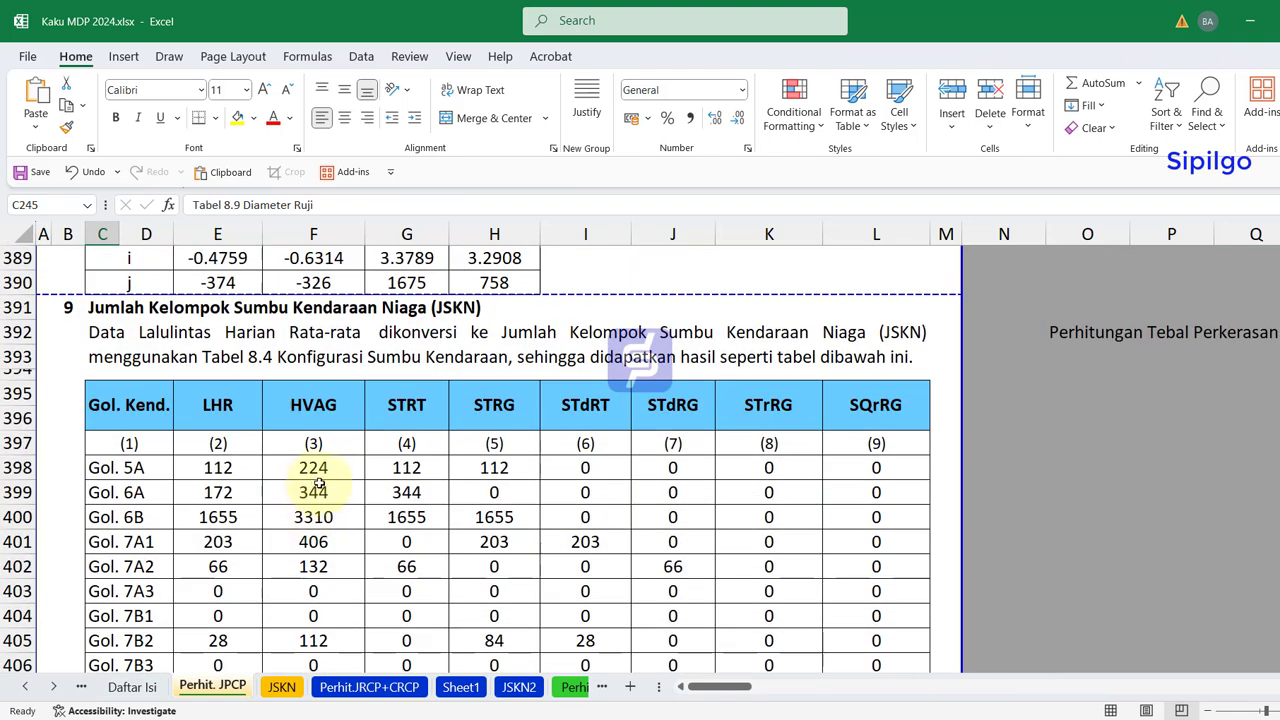
# - Inspect the formulas behind the JSKN table's LHR values, R growth factor and LHR total
pyautogui.click(88, 310)
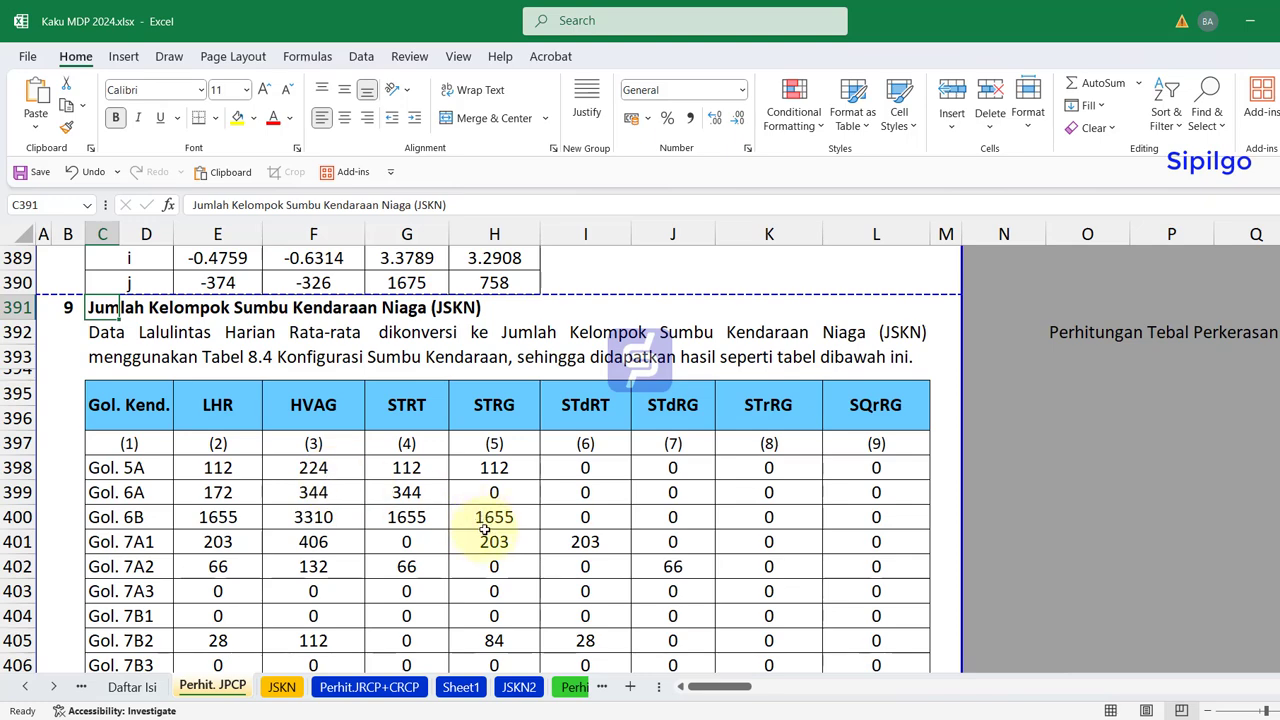
pyautogui.scroll(-2, 314, 481)
pyautogui.scroll(1, 314, 481)
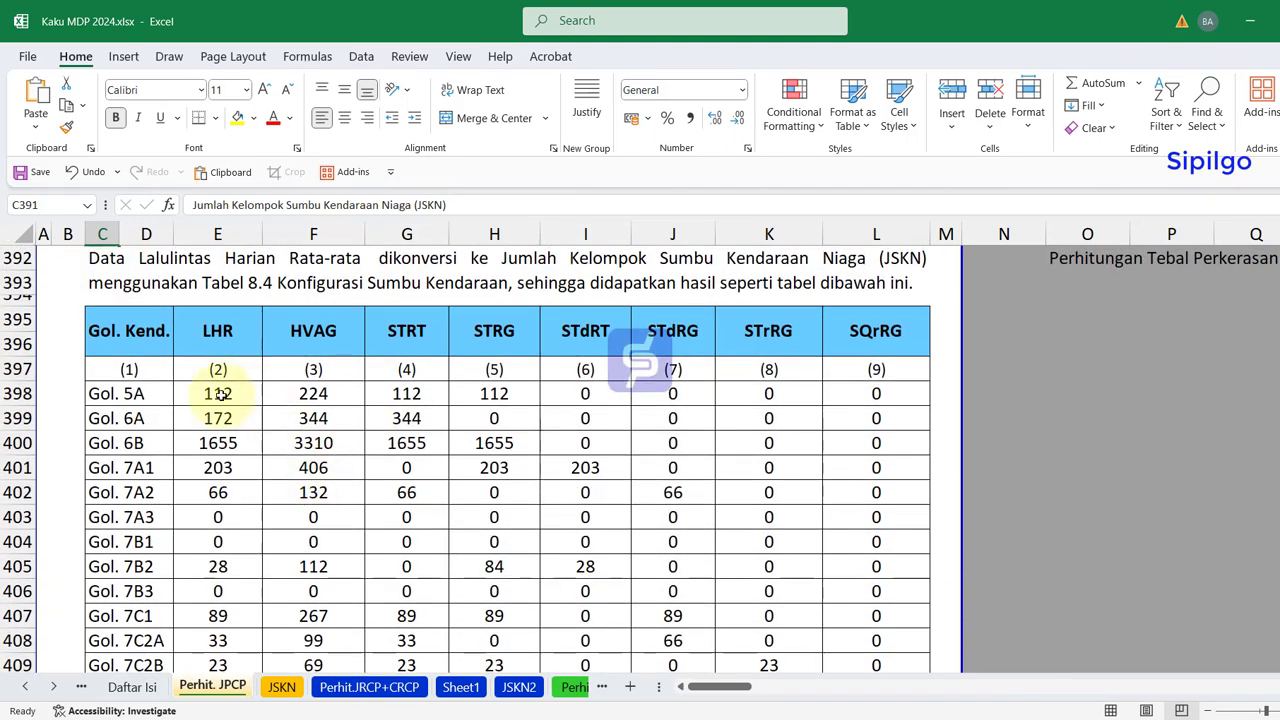
pyautogui.moveTo(217, 393); pyautogui.dragTo(228, 537)
pyautogui.scroll(-1, 329, 434)
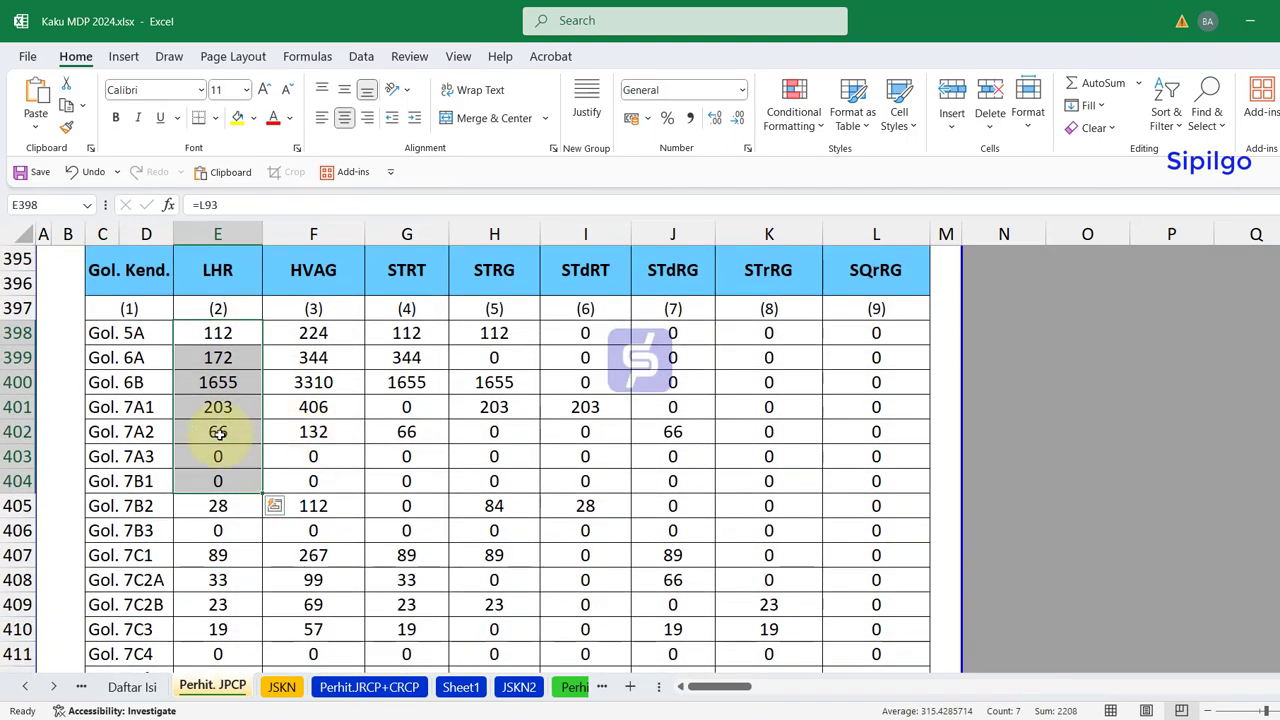
pyautogui.scroll(-3, 246, 506)
pyautogui.click(218, 481)
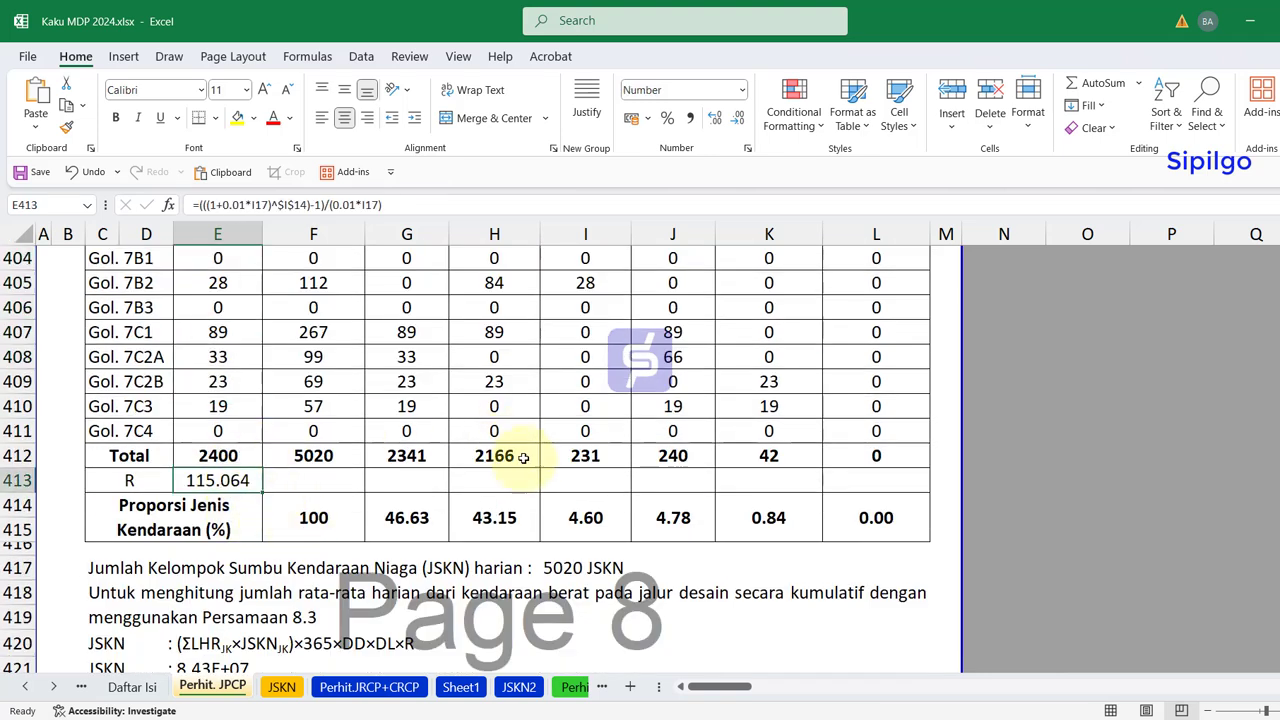
pyautogui.click(250, 455)
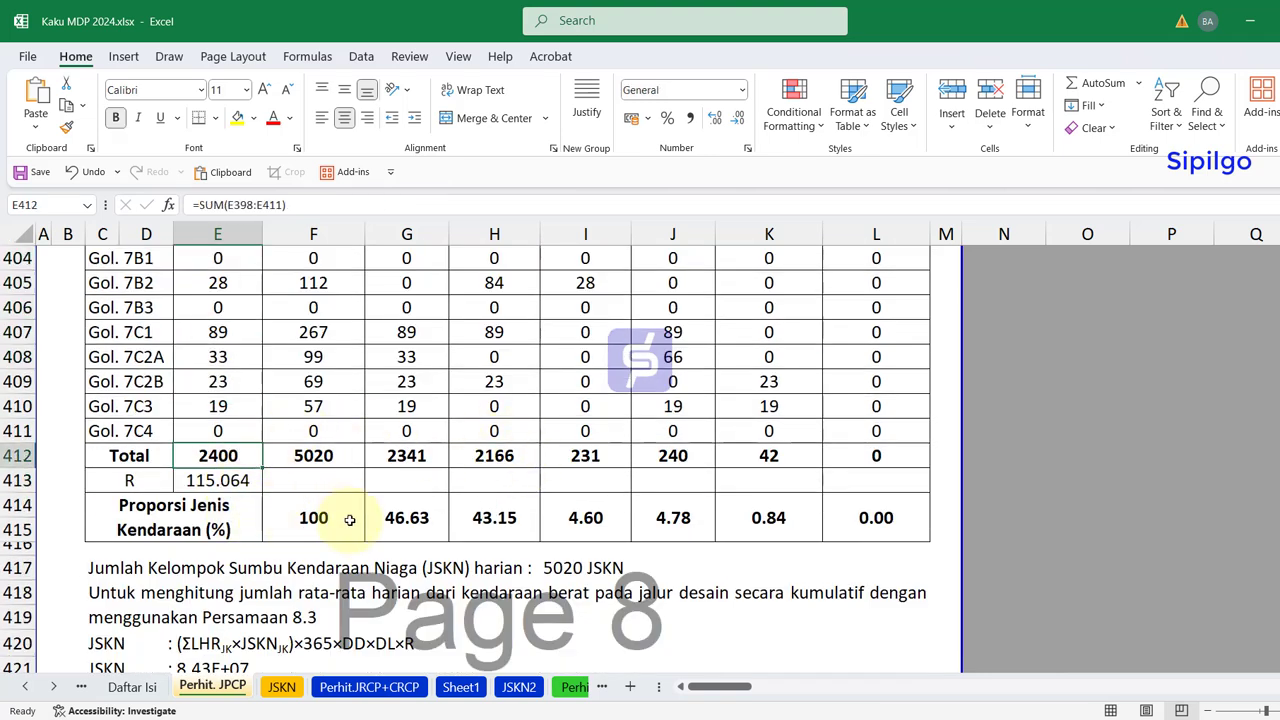
# - Check the vehicle proportion formulas in F414:L415 and the cumulative JSKN formula giving 8.43E+07
pyautogui.click(145, 525)
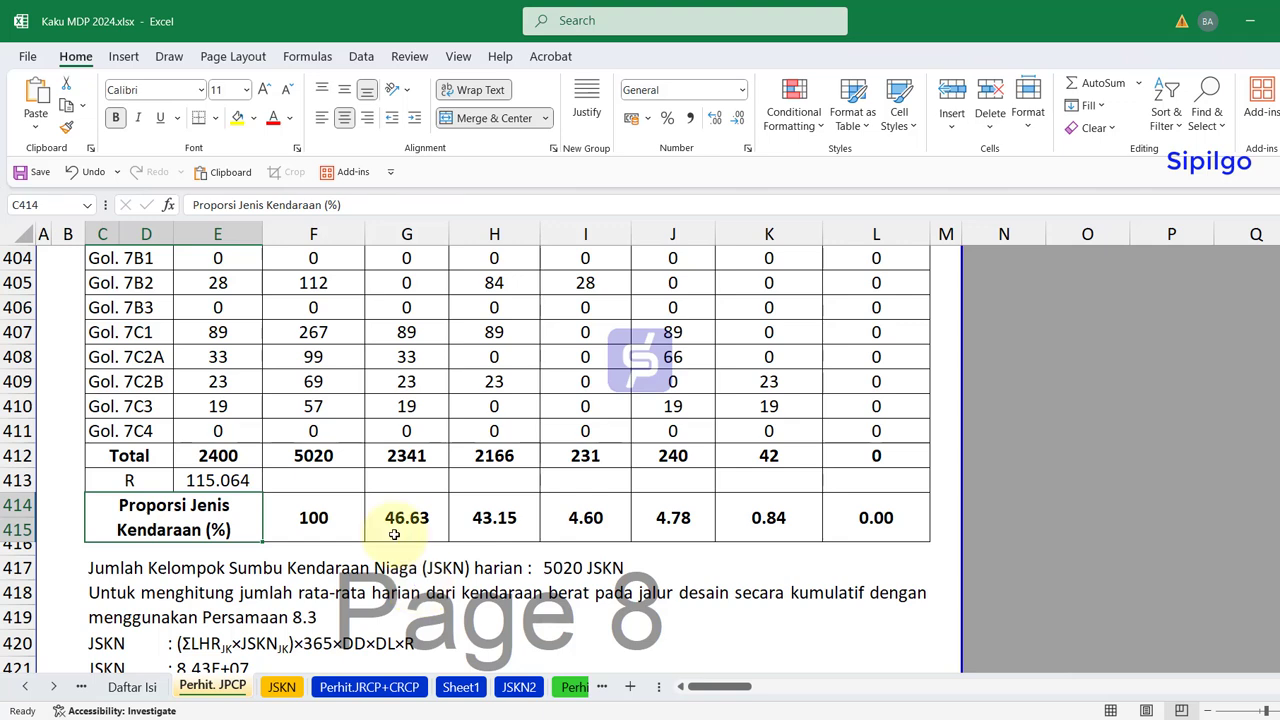
pyautogui.press('Right')
pyautogui.press('Right')
pyautogui.moveTo(628, 523); pyautogui.dragTo(829, 514)
pyautogui.scroll(-3, 529, 543)
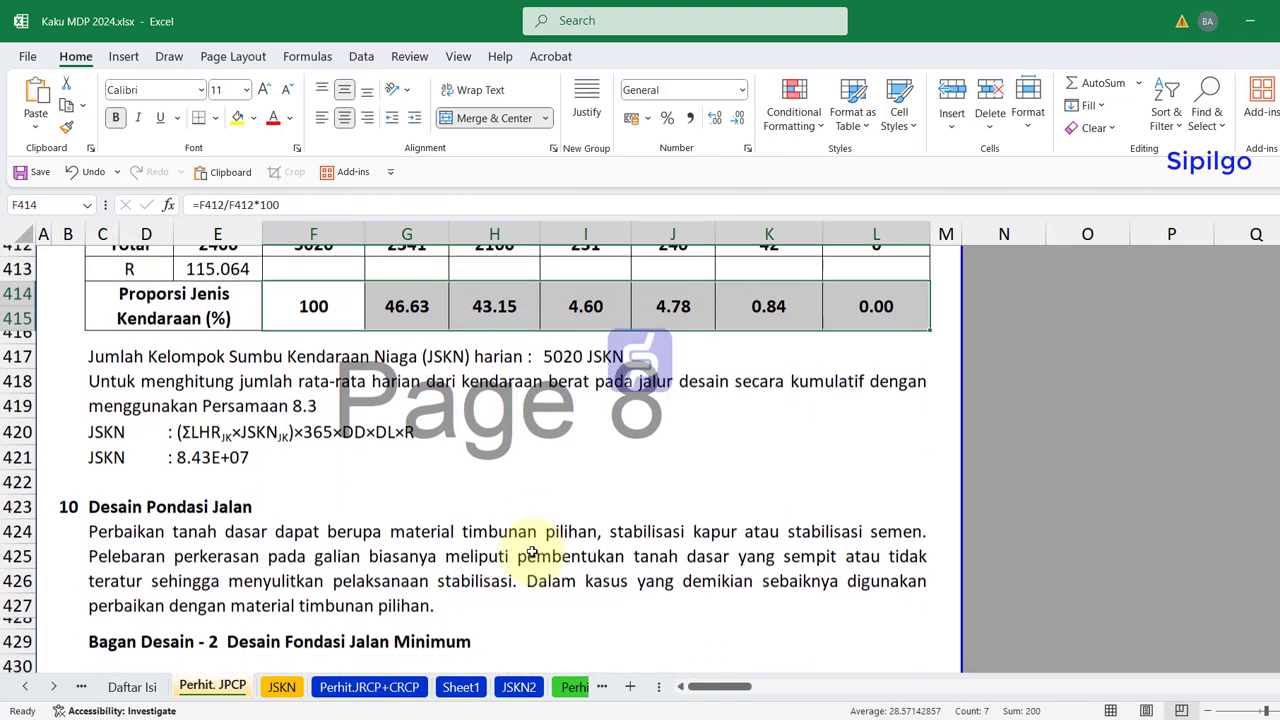
pyautogui.click(340, 471)
pyautogui.click(187, 443)
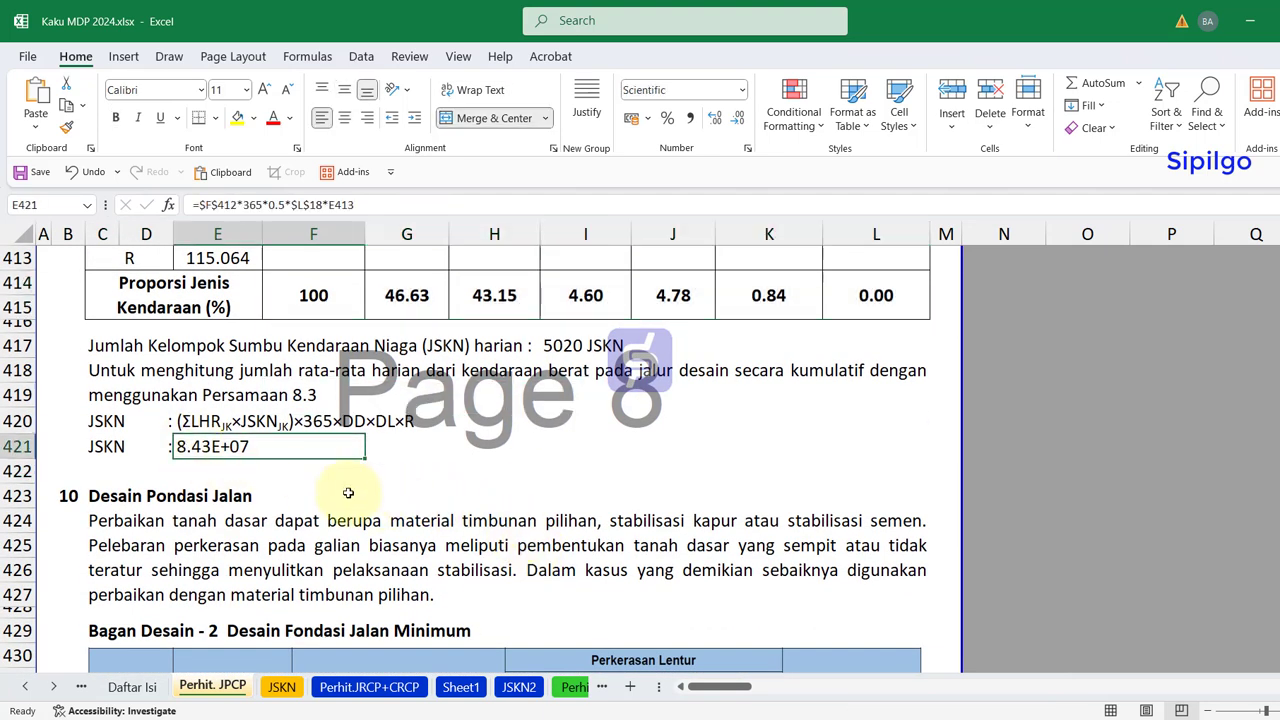
pyautogui.click(351, 480)
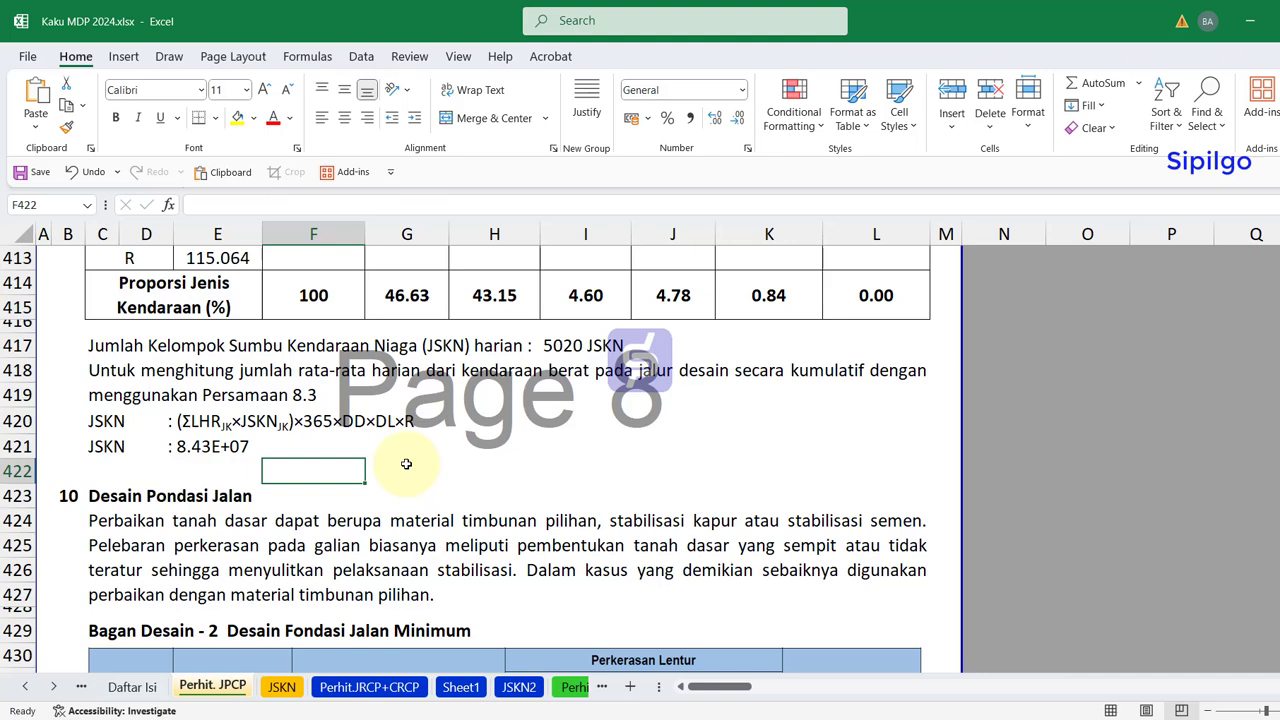
# - Go to Bagan Desain - 2 and highlight row 446 stating 6.48% CBR needs no capping layer
pyautogui.click(334, 447)
pyautogui.click(334, 465)
pyautogui.scroll(-2, 320, 466)
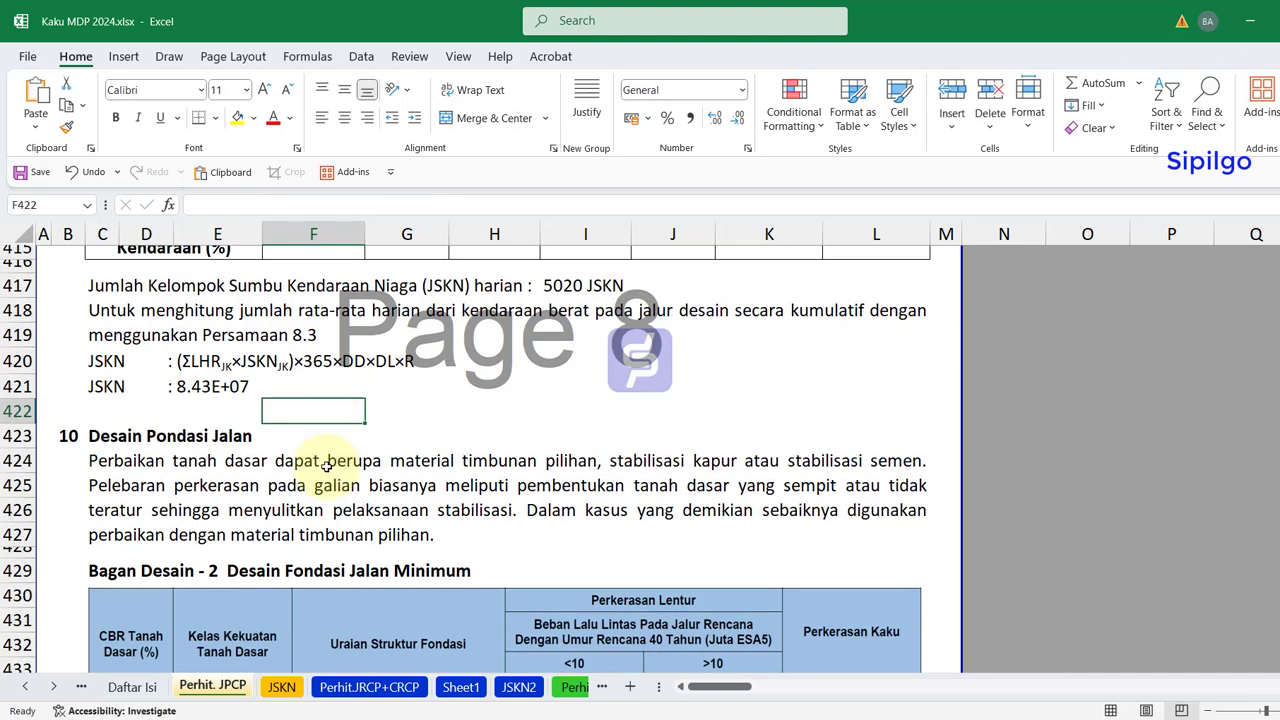
pyautogui.scroll(-2, 326, 466)
pyautogui.scroll(-1, 327, 470)
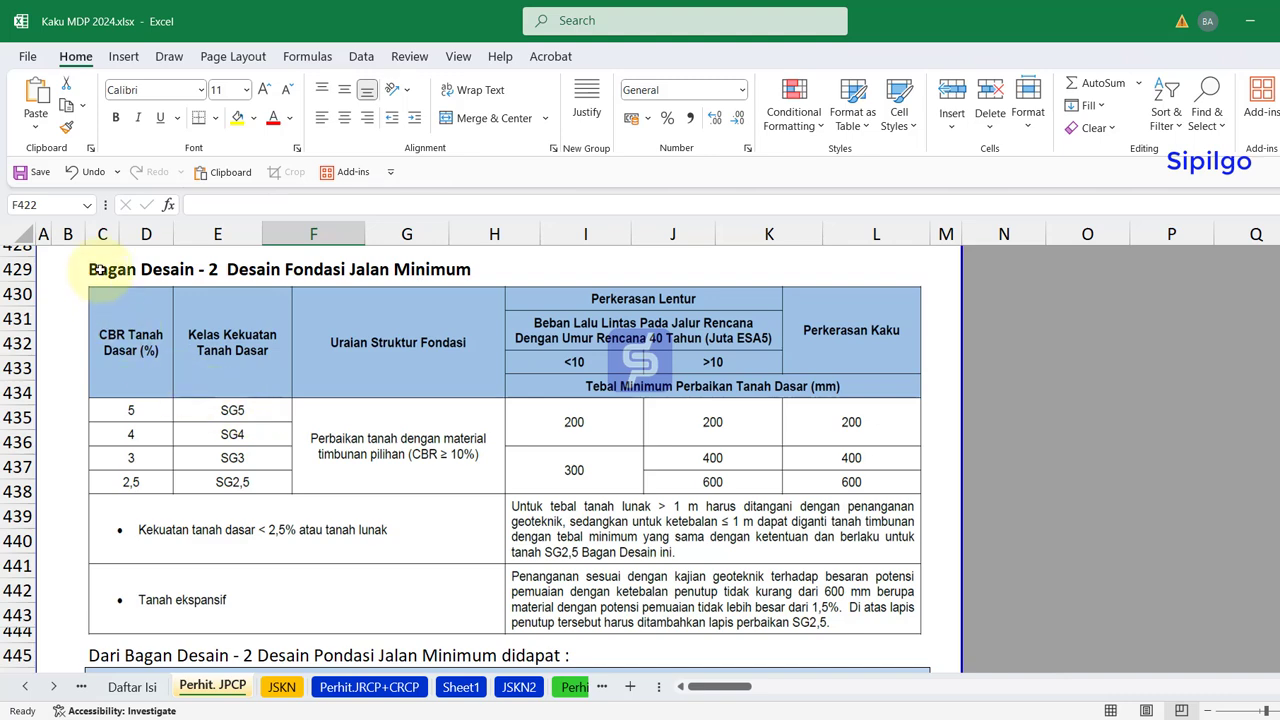
pyautogui.scroll(-2, 220, 412)
pyautogui.click(105, 547)
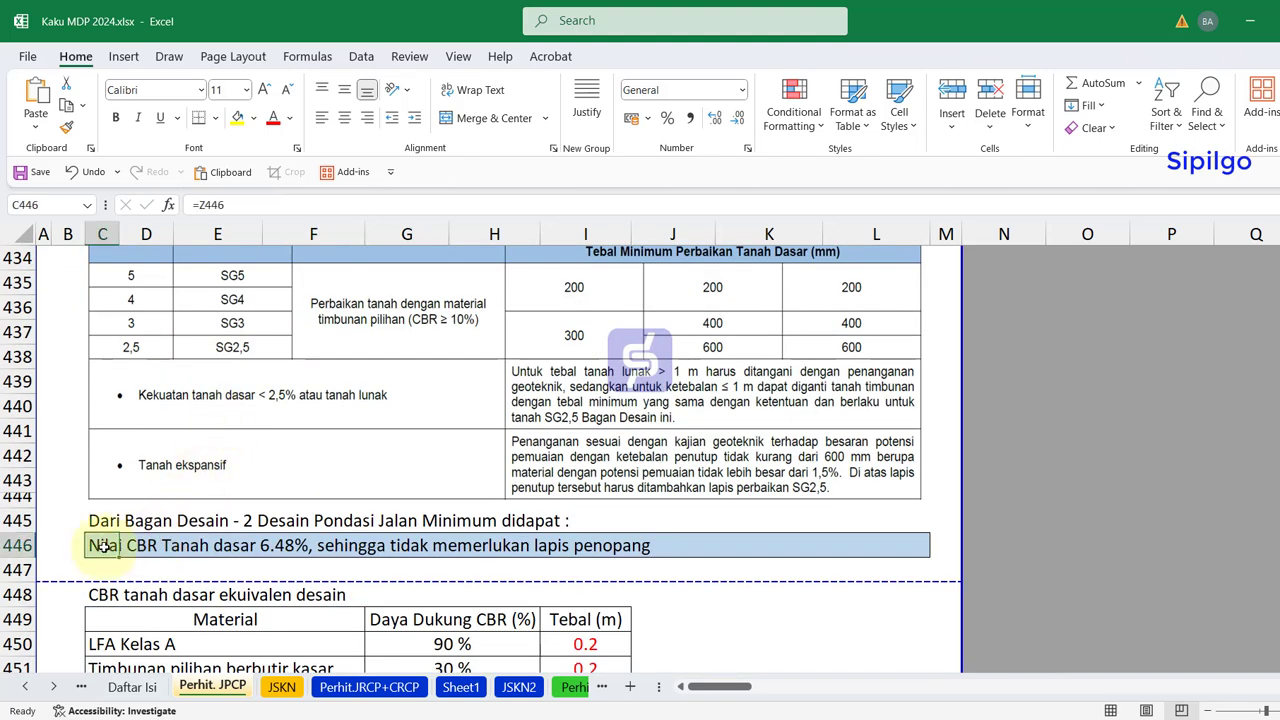
pyautogui.moveTo(105, 547); pyautogui.dragTo(922, 545)
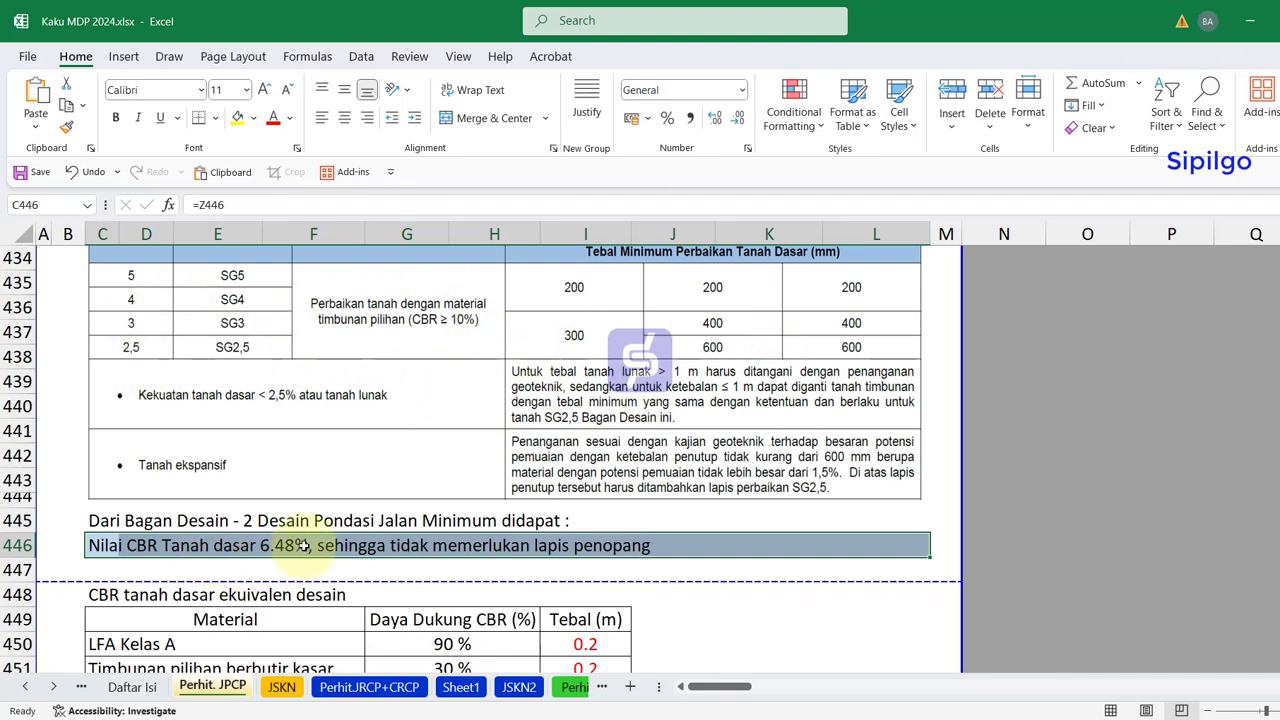
pyautogui.click(352, 549)
pyautogui.scroll(1, 192, 386)
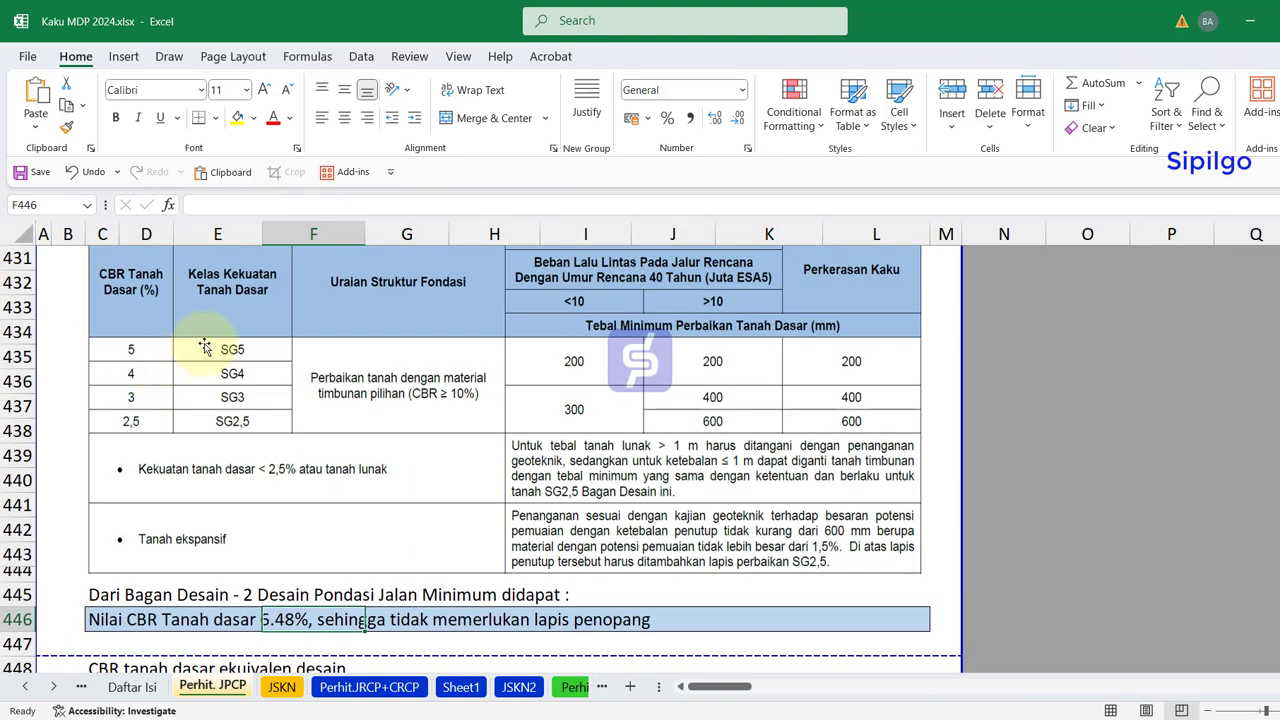
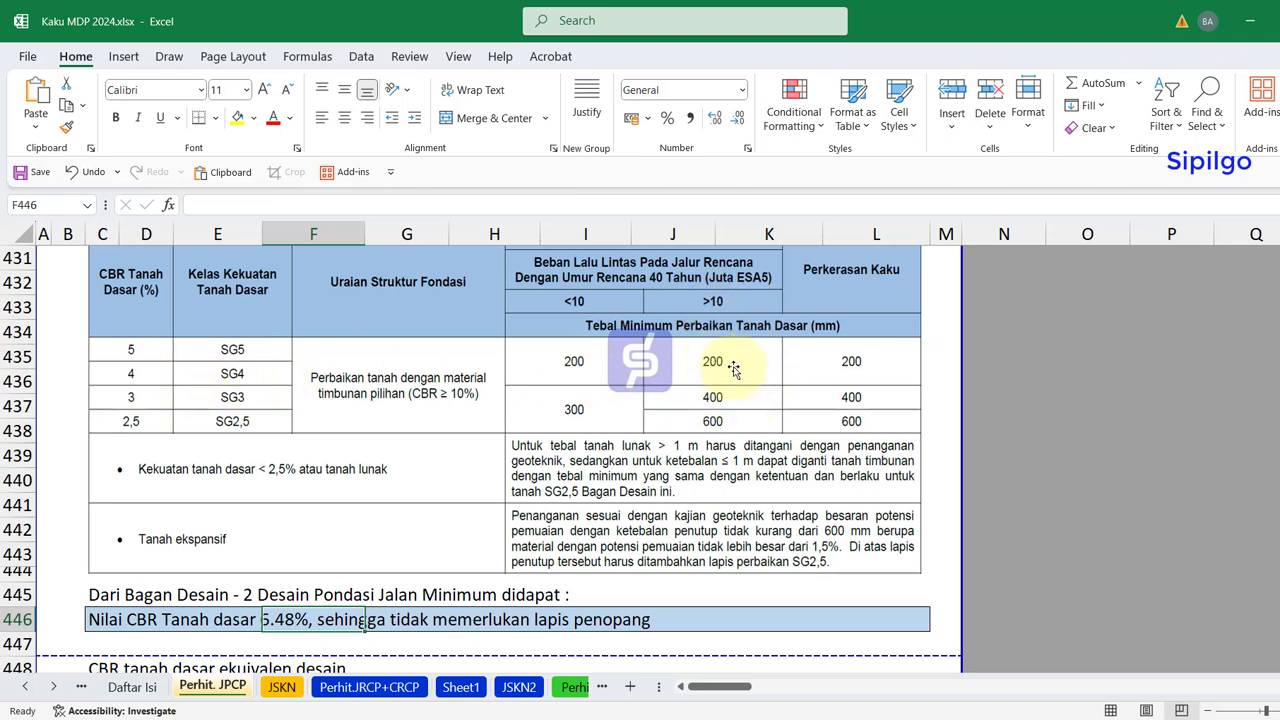
# - Review the equivalent CBR table and the formula behind its 52.46 % value
pyautogui.scroll(-1, 663, 460)
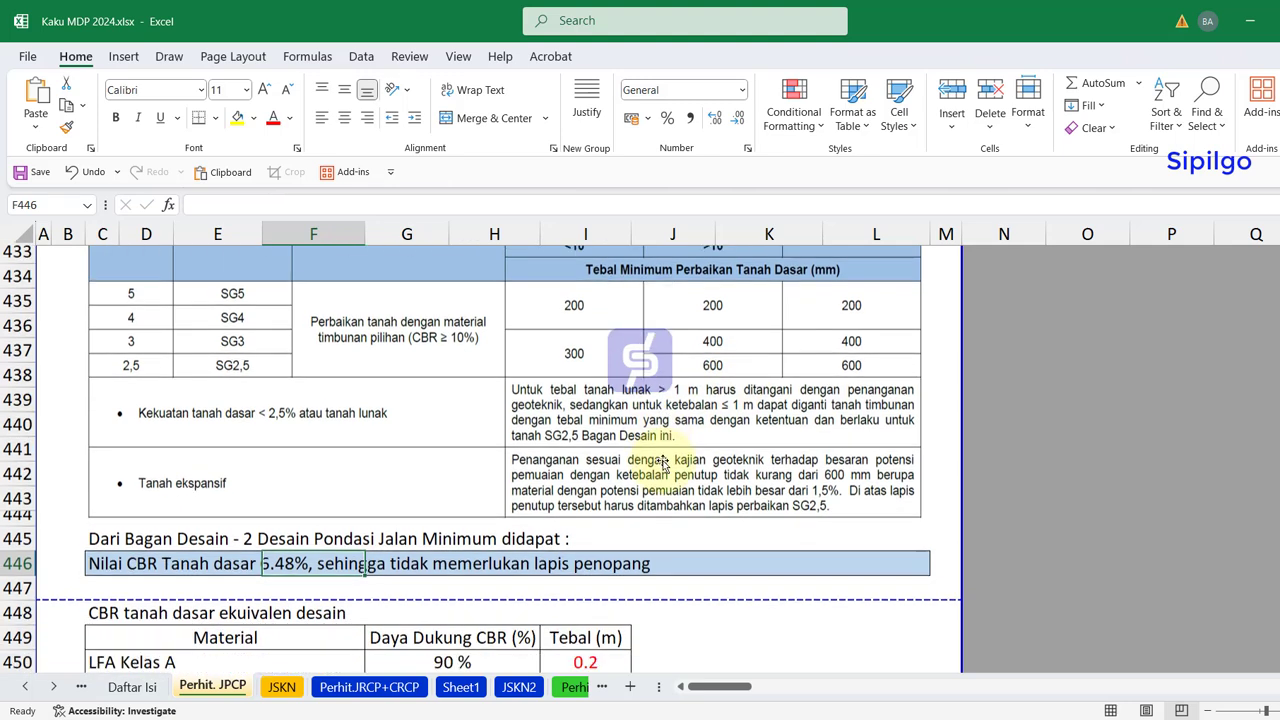
pyautogui.scroll(-3, 663, 460)
pyautogui.click(754, 465)
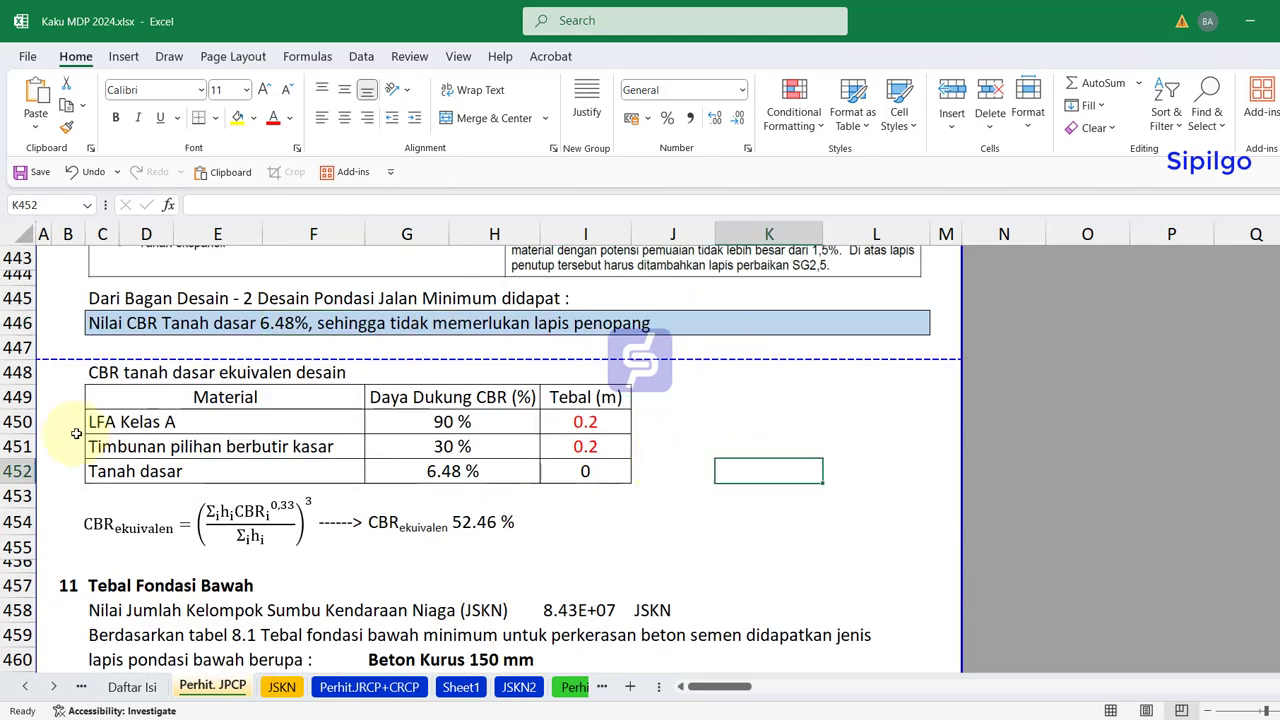
pyautogui.moveTo(103, 424); pyautogui.dragTo(585, 472)
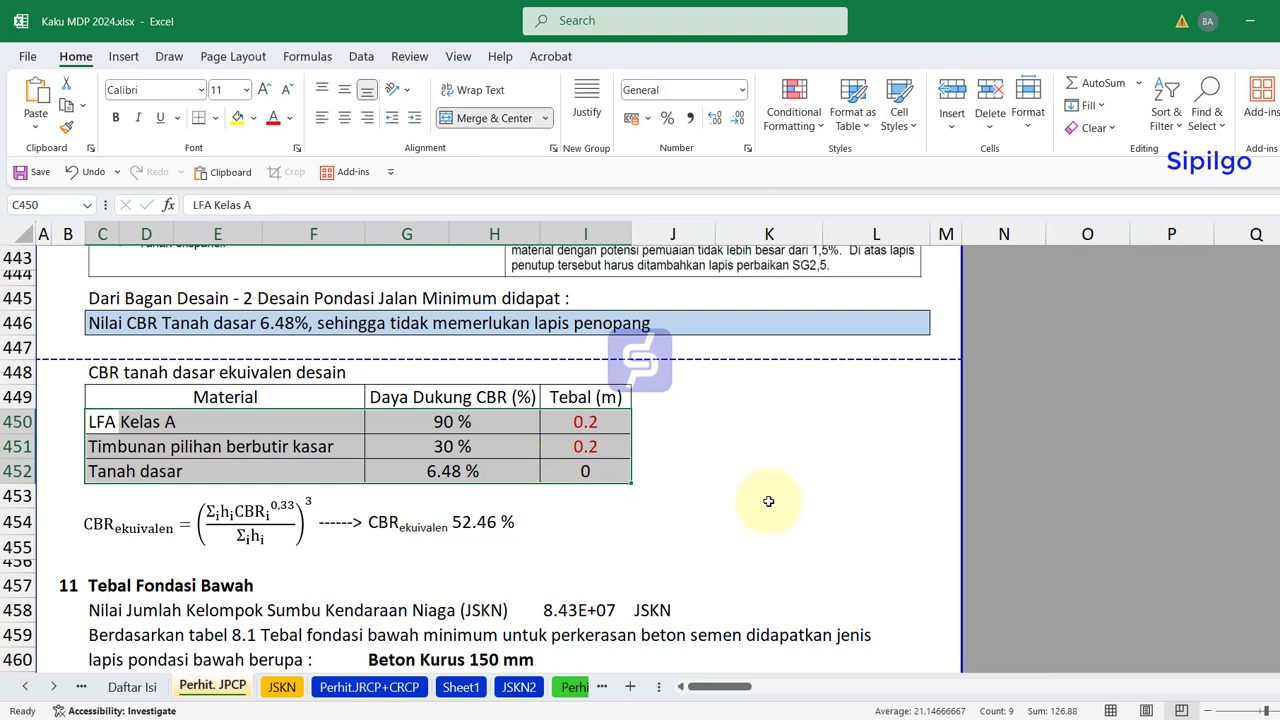
pyautogui.click(826, 492)
pyautogui.scroll(-1, 700, 485)
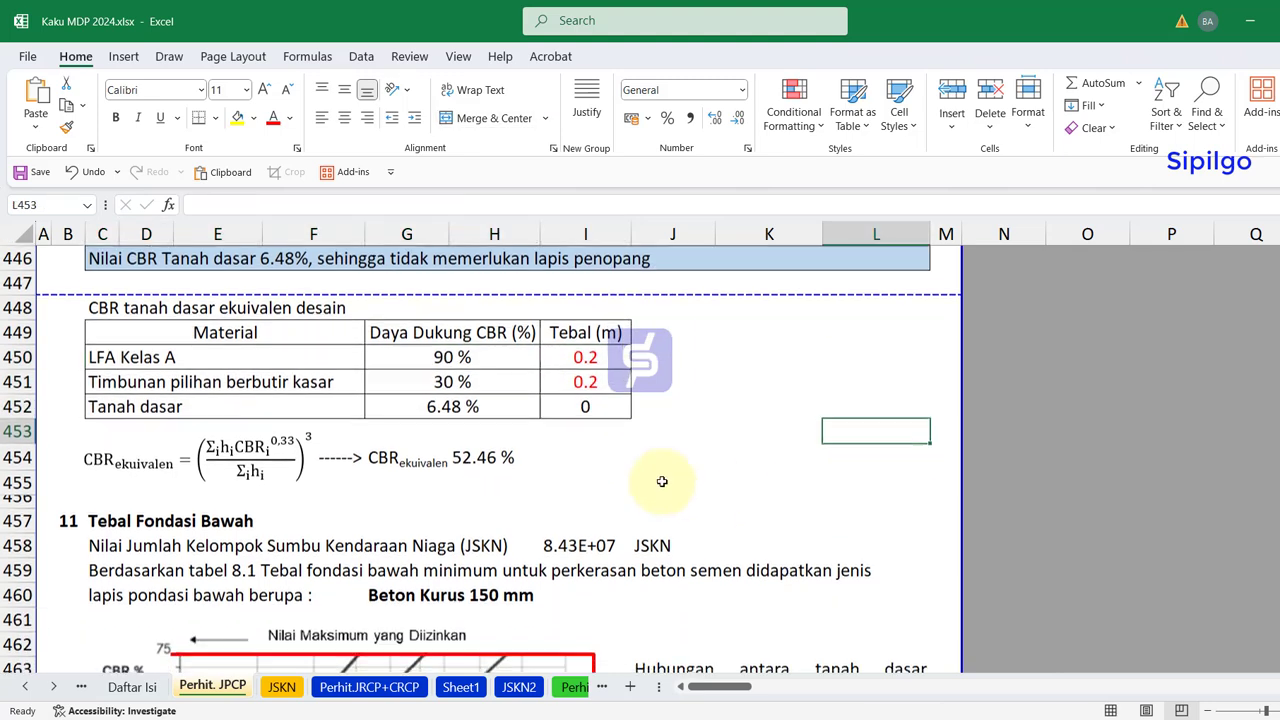
pyautogui.click(480, 457)
pyautogui.scroll(-1, 718, 494)
pyautogui.scroll(-2, 760, 495)
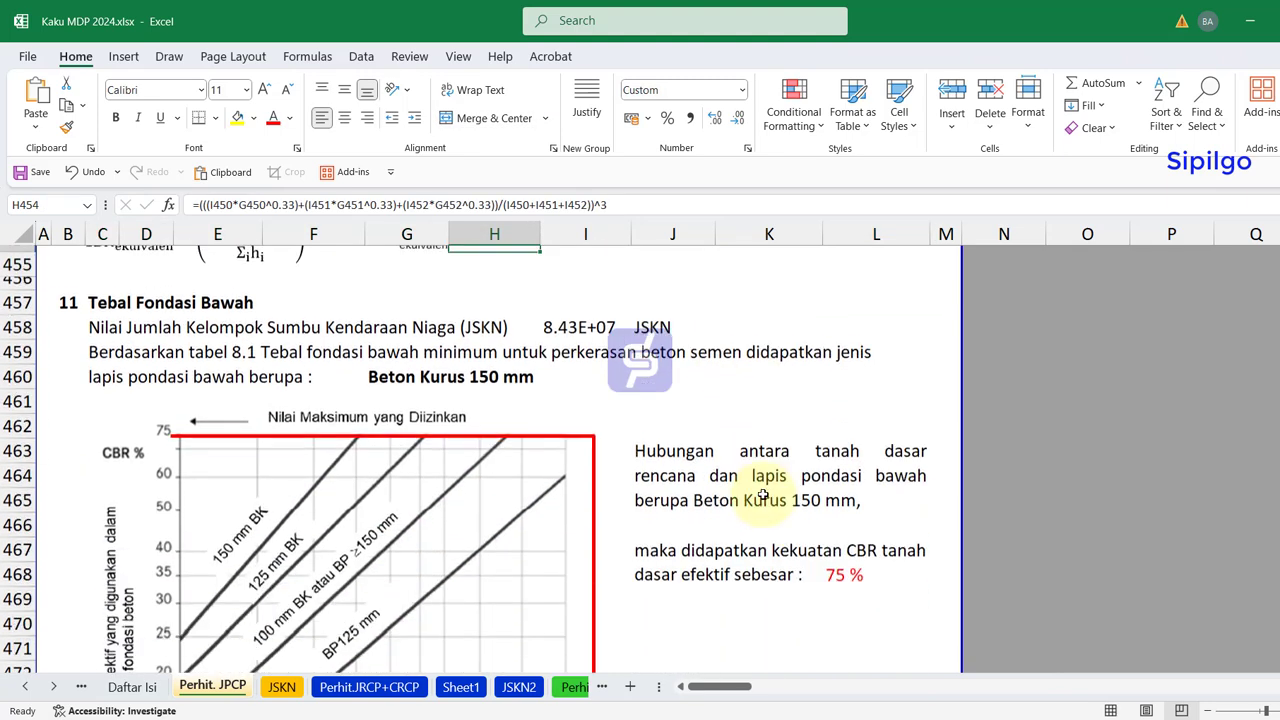
pyautogui.scroll(-1, 740, 488)
pyautogui.scroll(1, 760, 494)
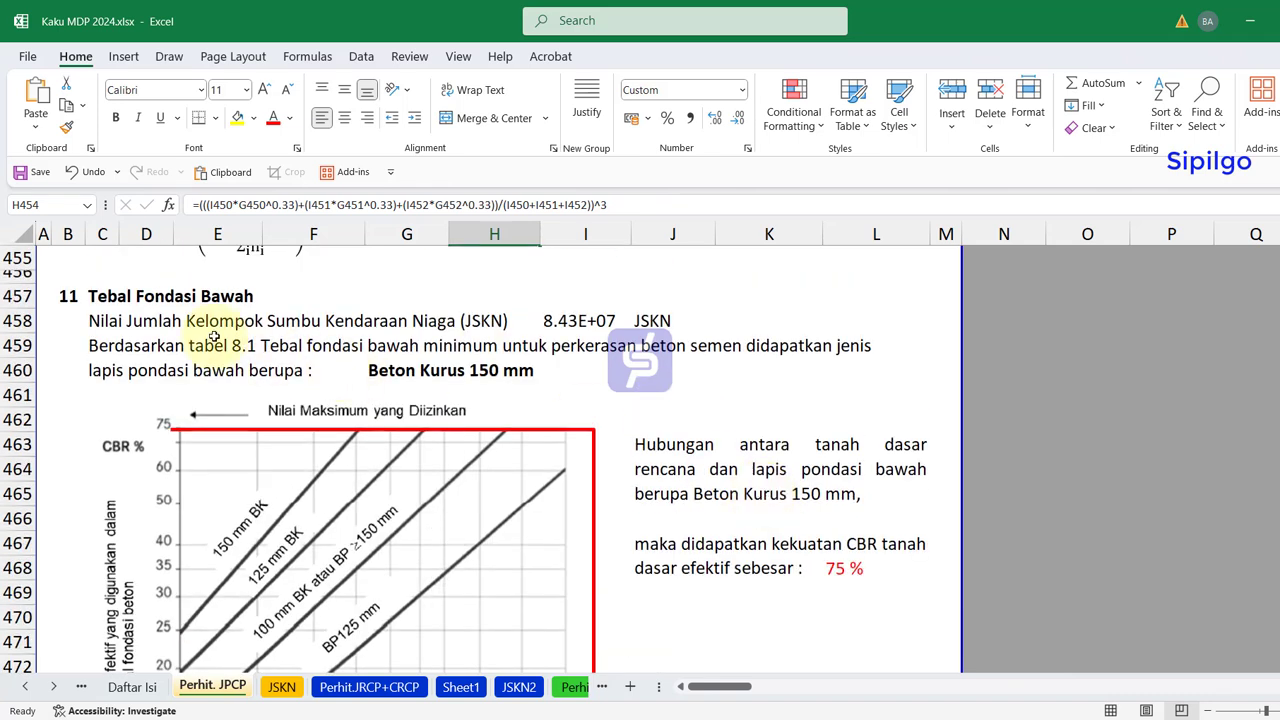
# - Check the Tebal Fondasi Bawah section, the JSKN 8.43E+07 source and the Beton Kurus 150 mm formula
pyautogui.click(97, 291)
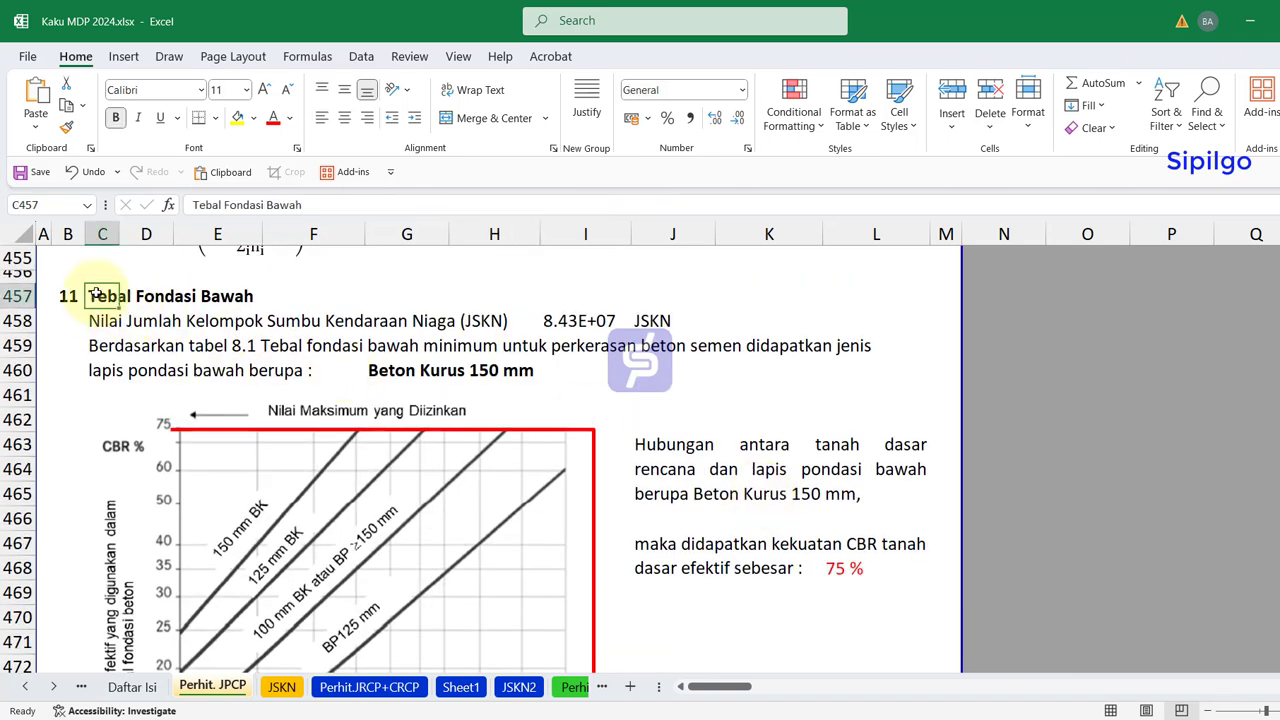
pyautogui.click(591, 320)
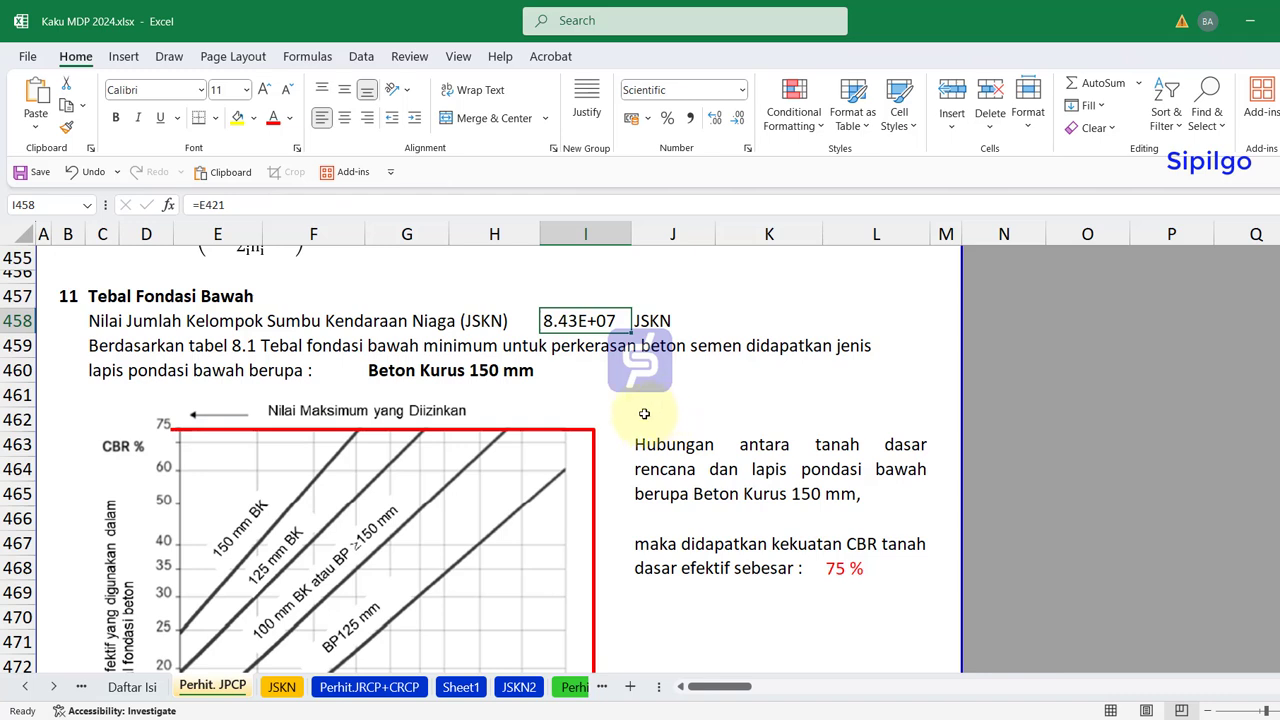
pyautogui.click(376, 372)
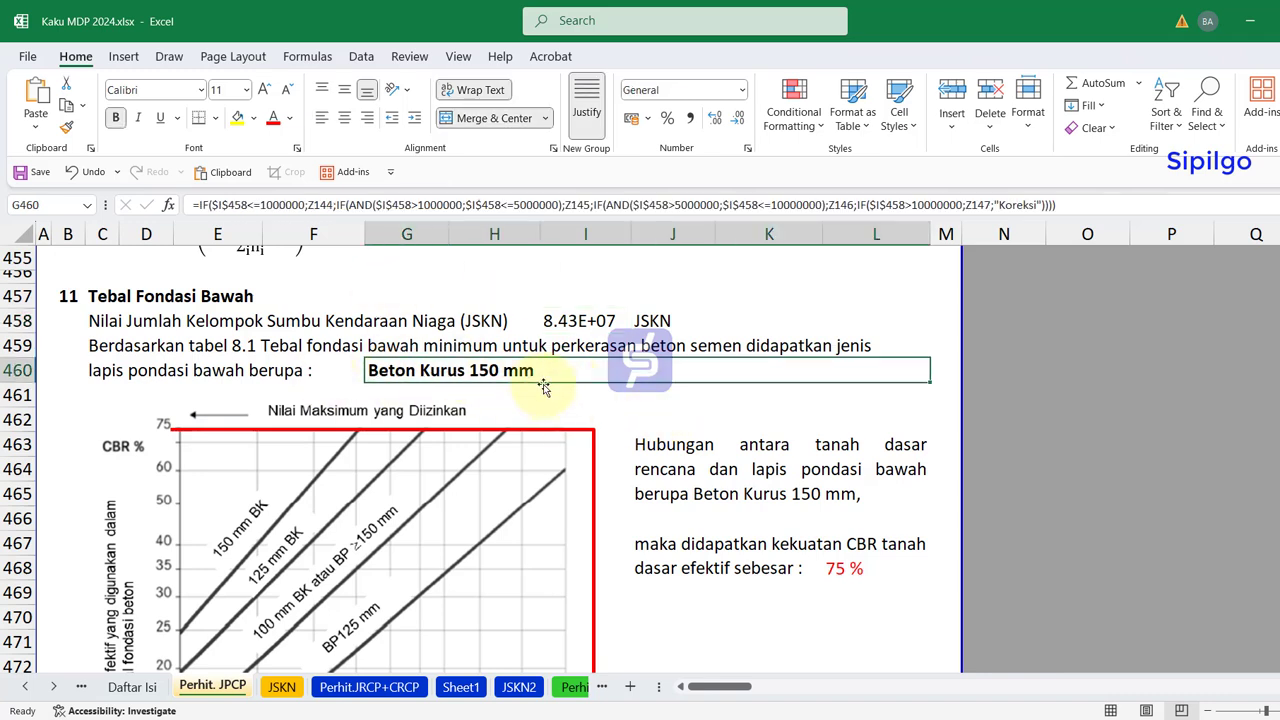
pyautogui.click(641, 398)
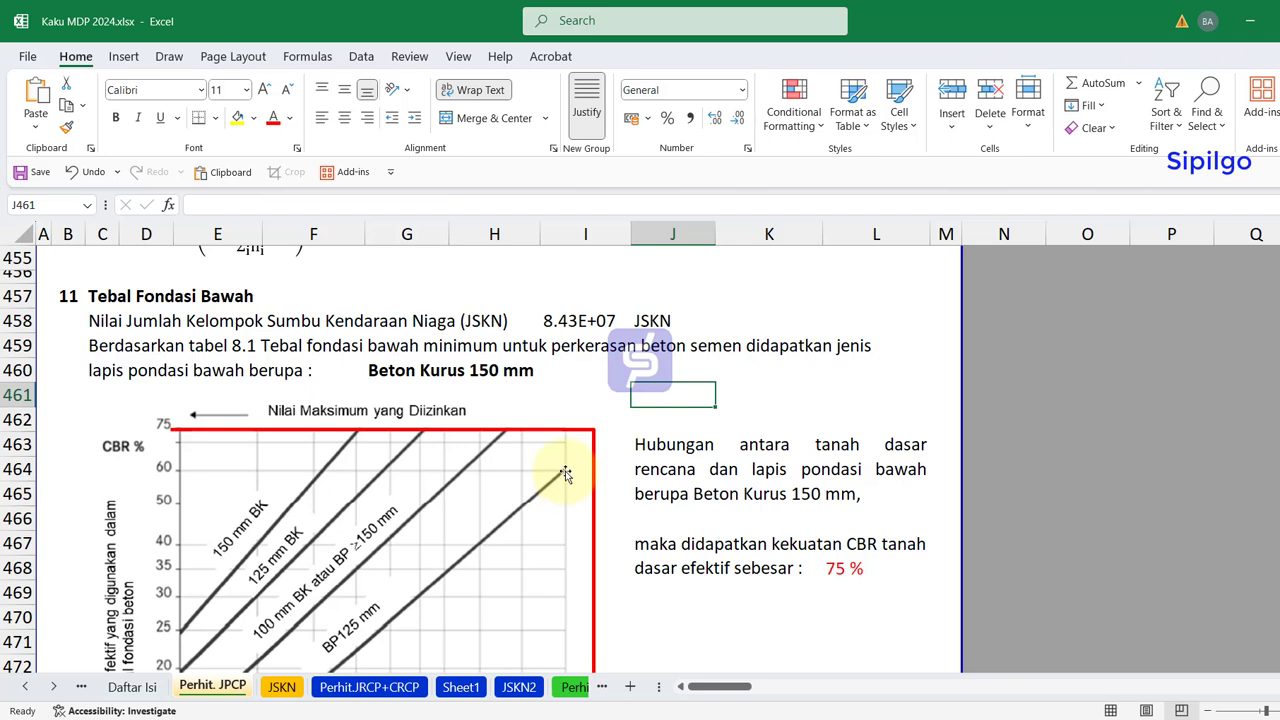
pyautogui.scroll(-1, 552, 462)
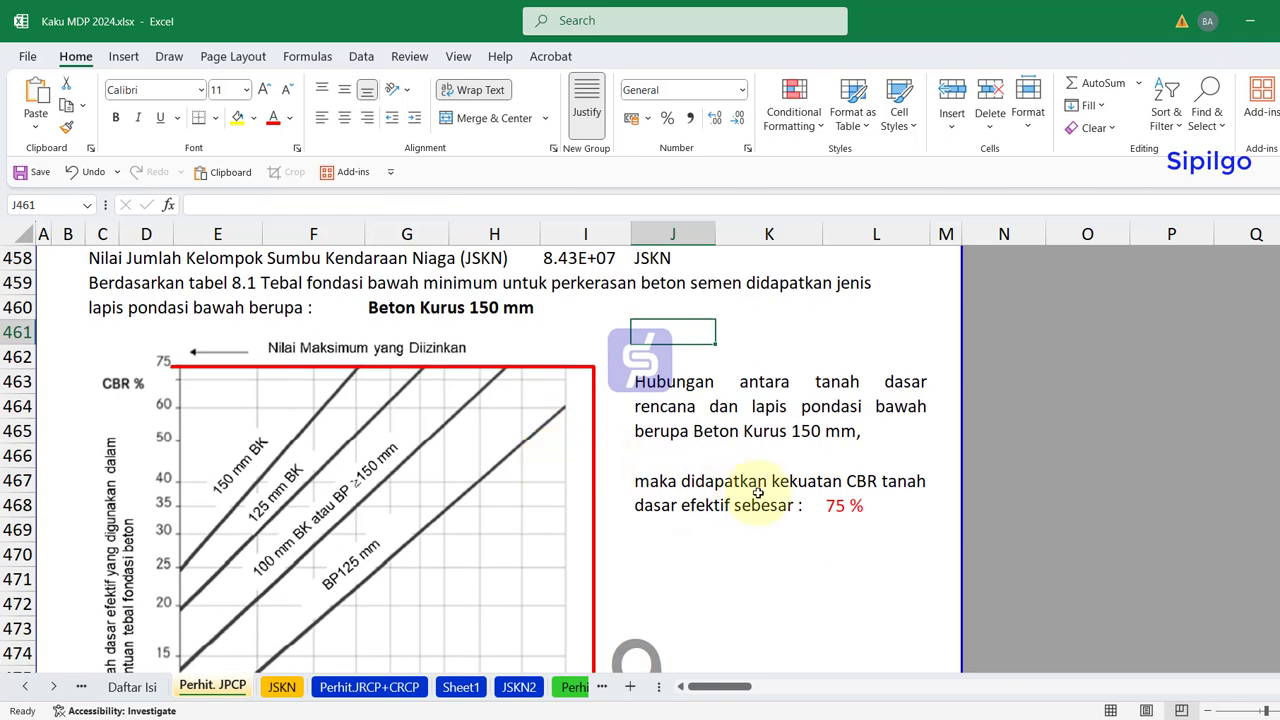
pyautogui.scroll(3, 787, 498)
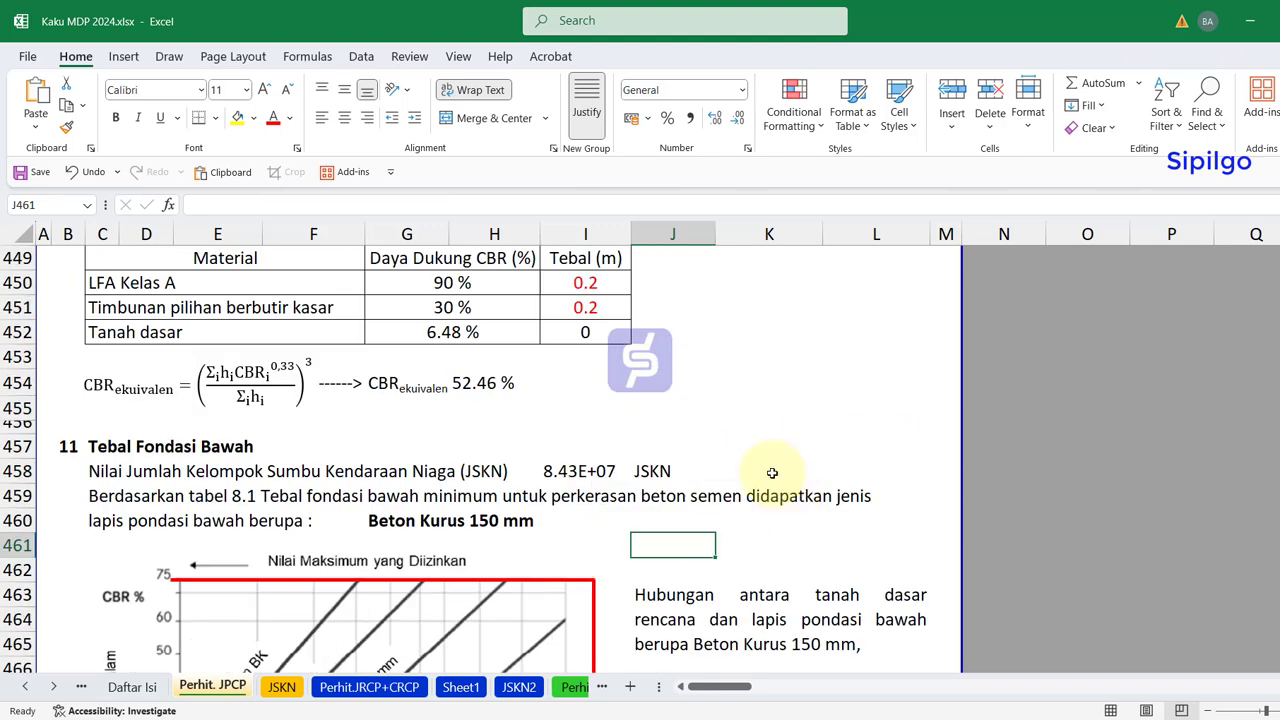
pyautogui.click(500, 383)
# - Inspect the effective CBR chart, its red limit line and the 75 % effective CBR value
pyautogui.scroll(-4, 700, 471)
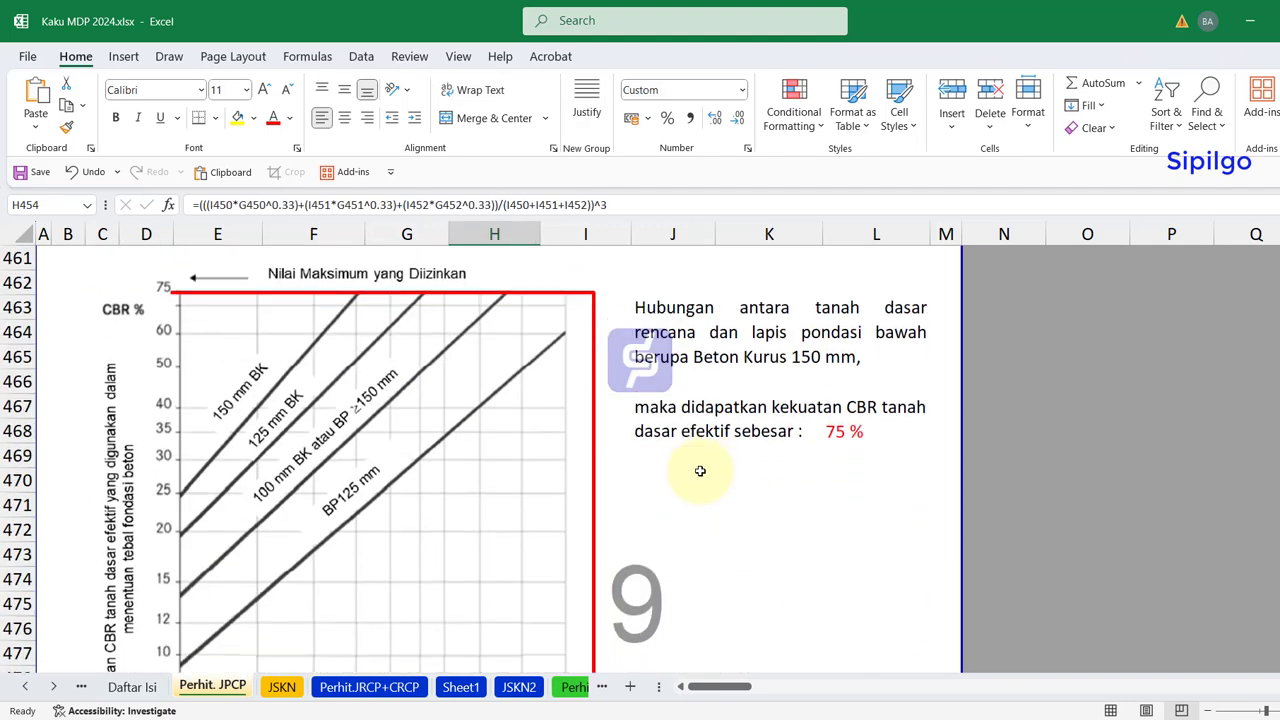
pyautogui.scroll(-1, 697, 471)
pyautogui.scroll(-2, 697, 472)
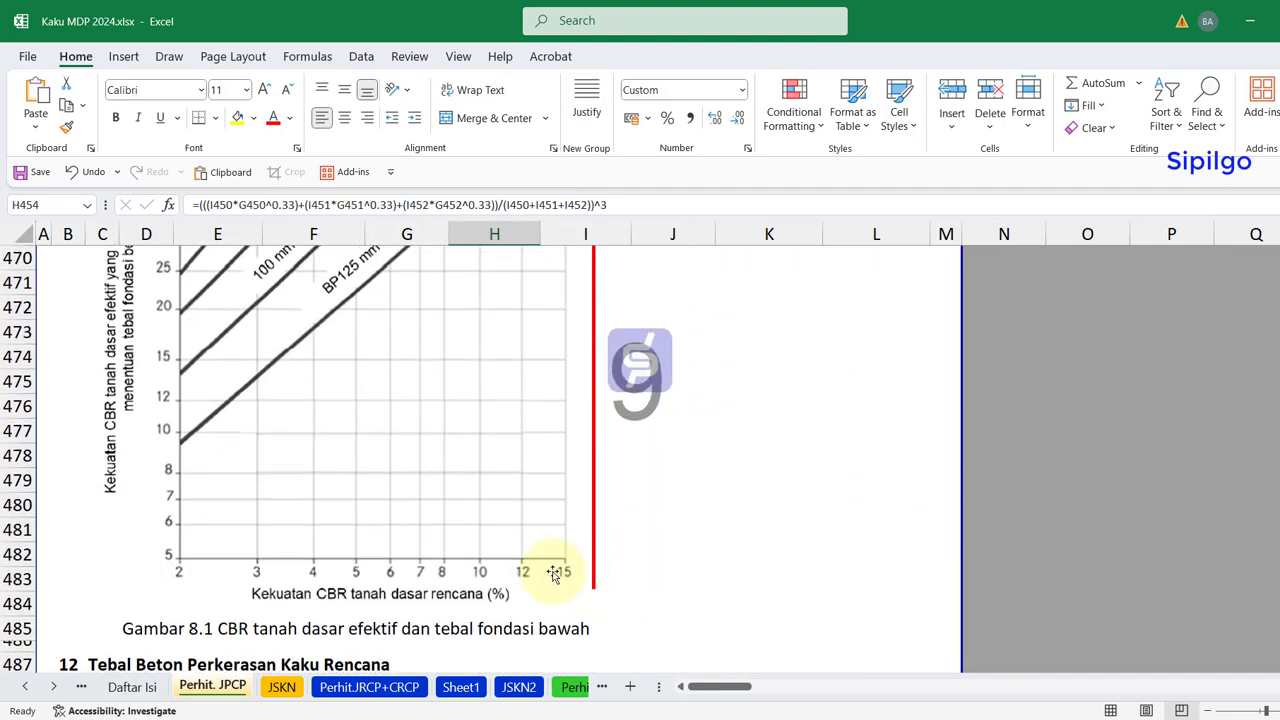
pyautogui.scroll(3, 662, 570)
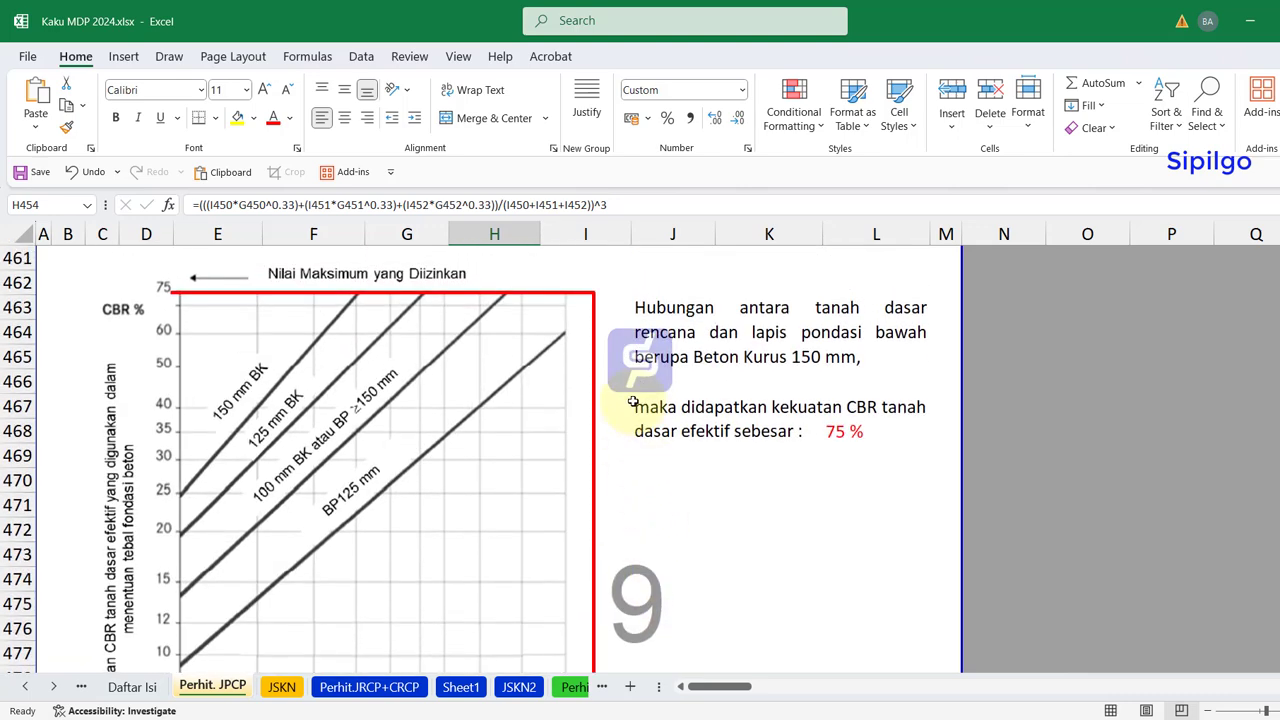
pyautogui.click(593, 333)
pyautogui.scroll(1, 591, 294)
pyautogui.scroll(1, 560, 337)
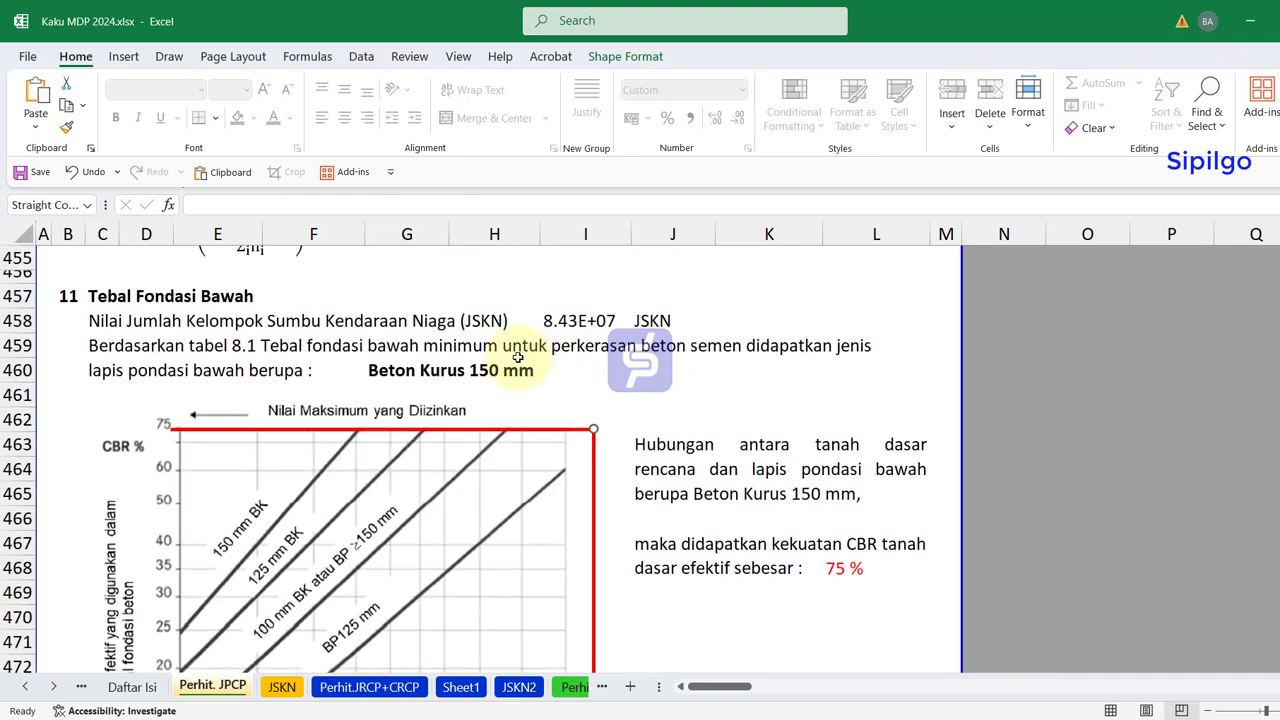
pyautogui.click(405, 375)
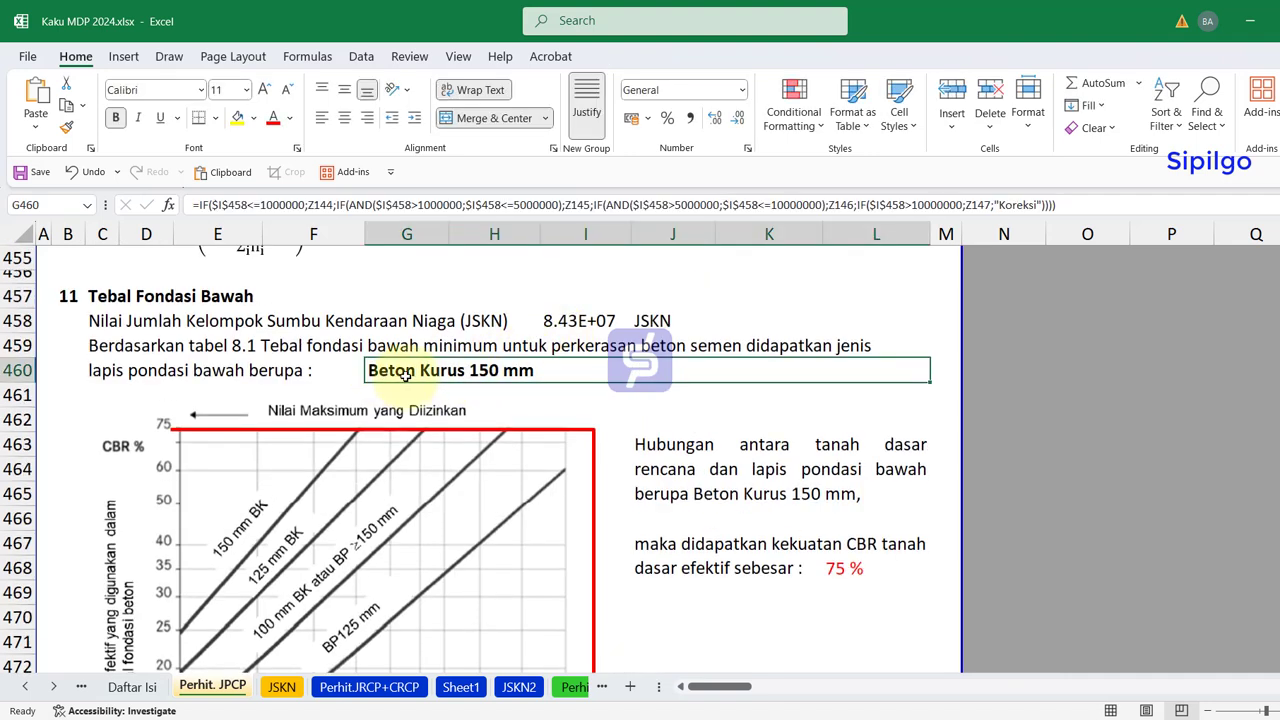
pyautogui.click(250, 537)
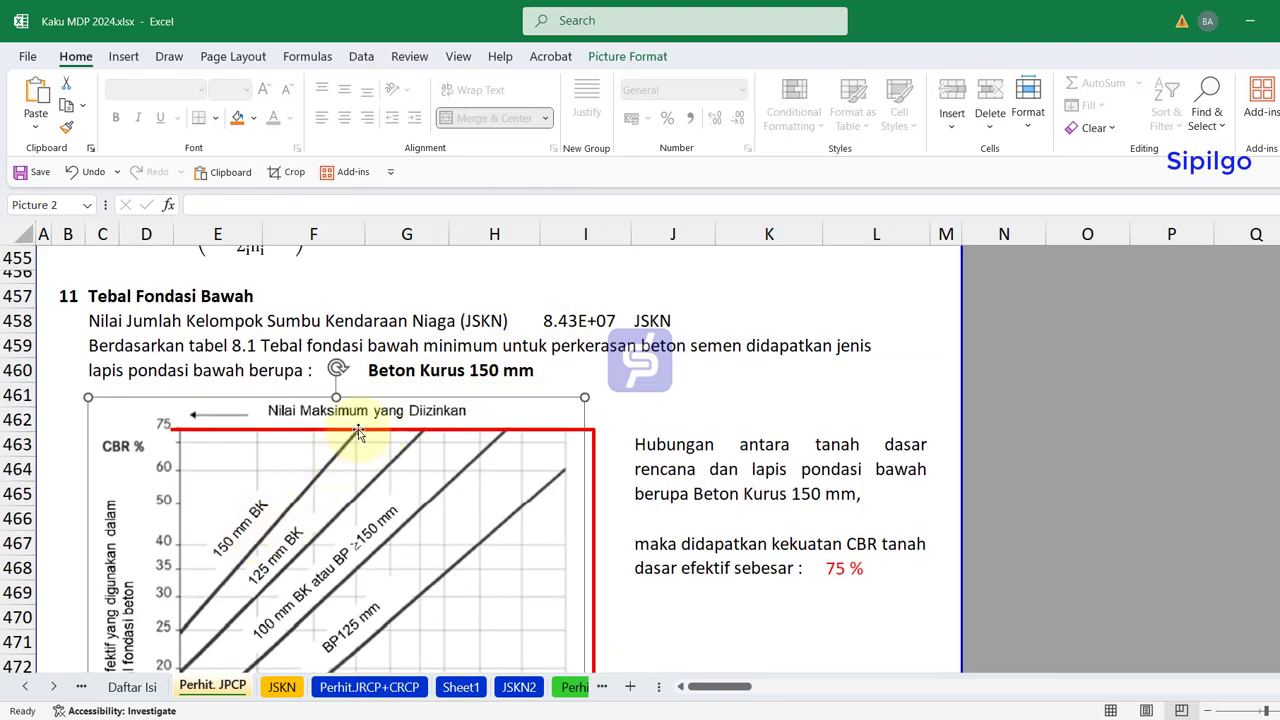
pyautogui.click(736, 418)
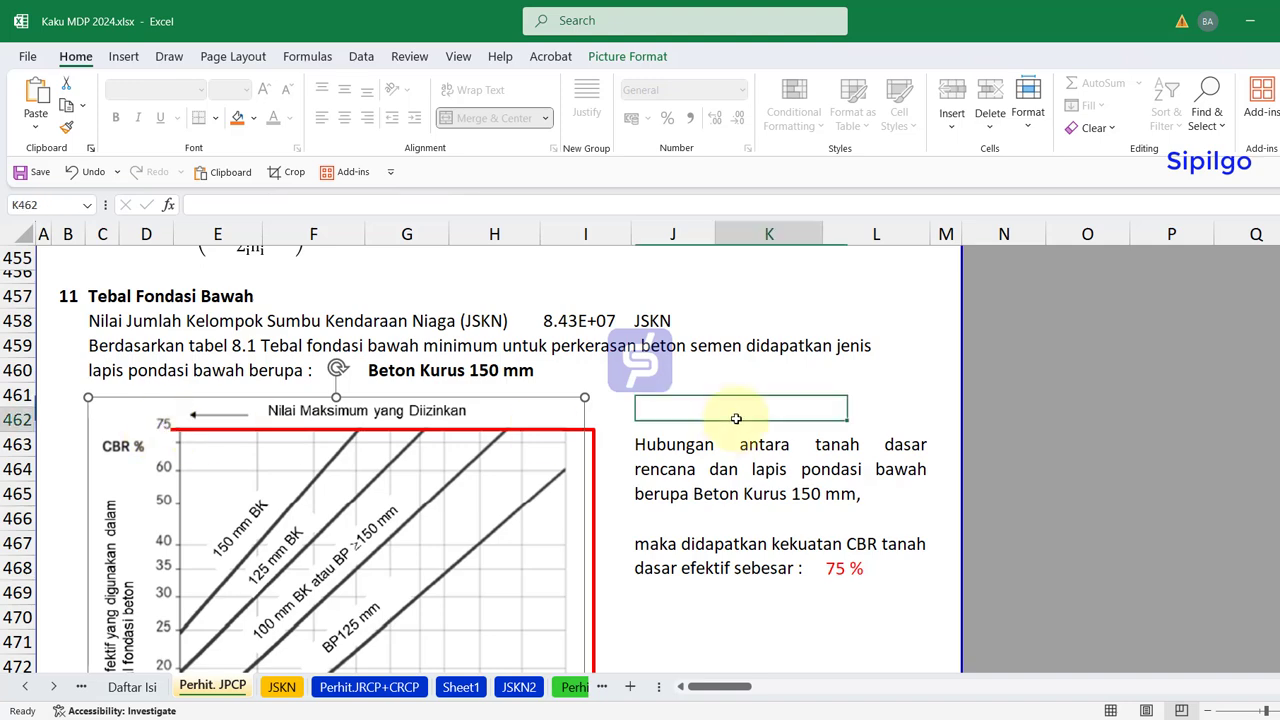
pyautogui.click(843, 568)
# - Examine the formula that yields the 250 mm minimum slab thickness
pyautogui.scroll(-1, 85, 505)
pyautogui.scroll(-1, 813, 487)
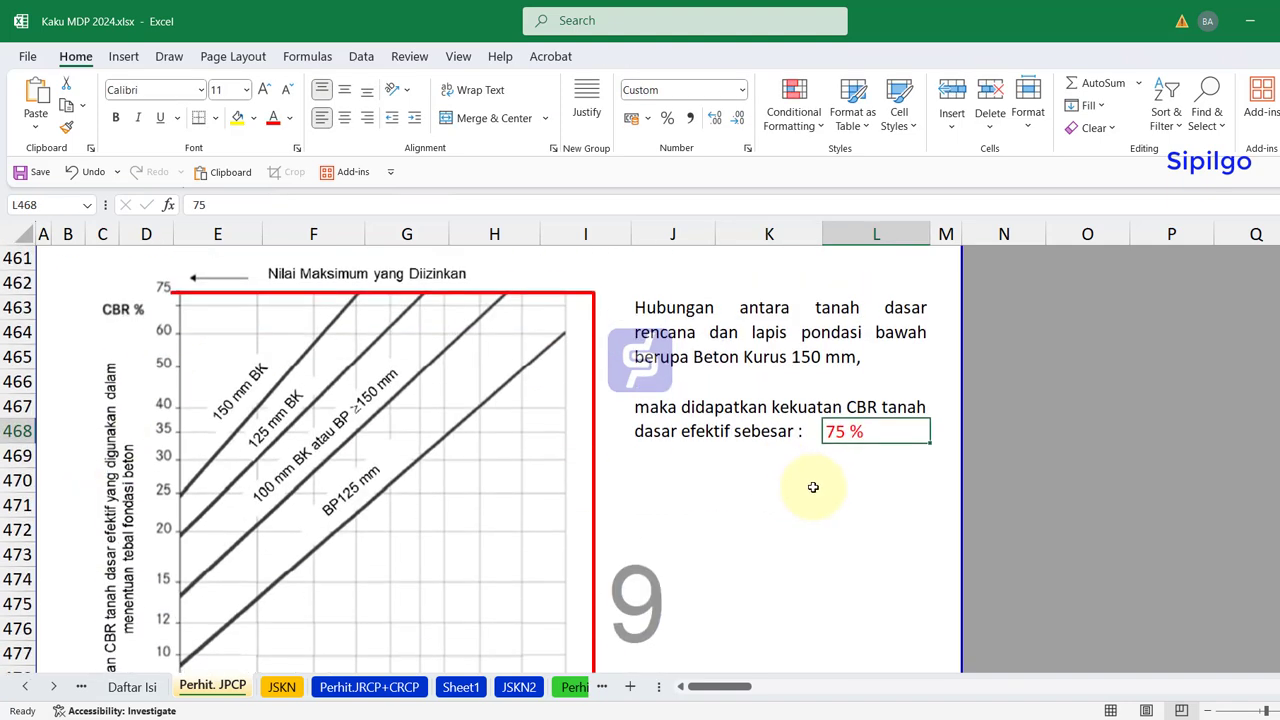
pyautogui.scroll(-2, 813, 487)
pyautogui.scroll(-3, 813, 487)
pyautogui.scroll(-1, 811, 486)
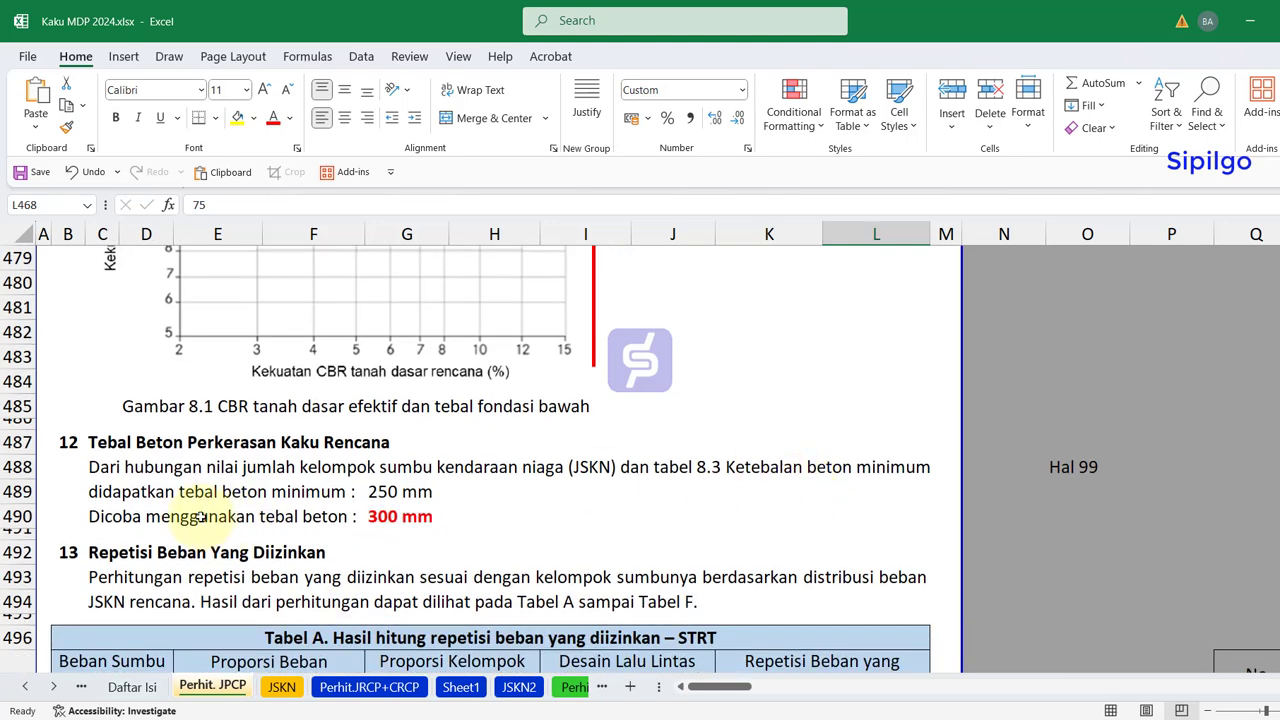
pyautogui.scroll(1, 200, 517)
pyautogui.scroll(3, 323, 417)
pyautogui.scroll(-2, 417, 403)
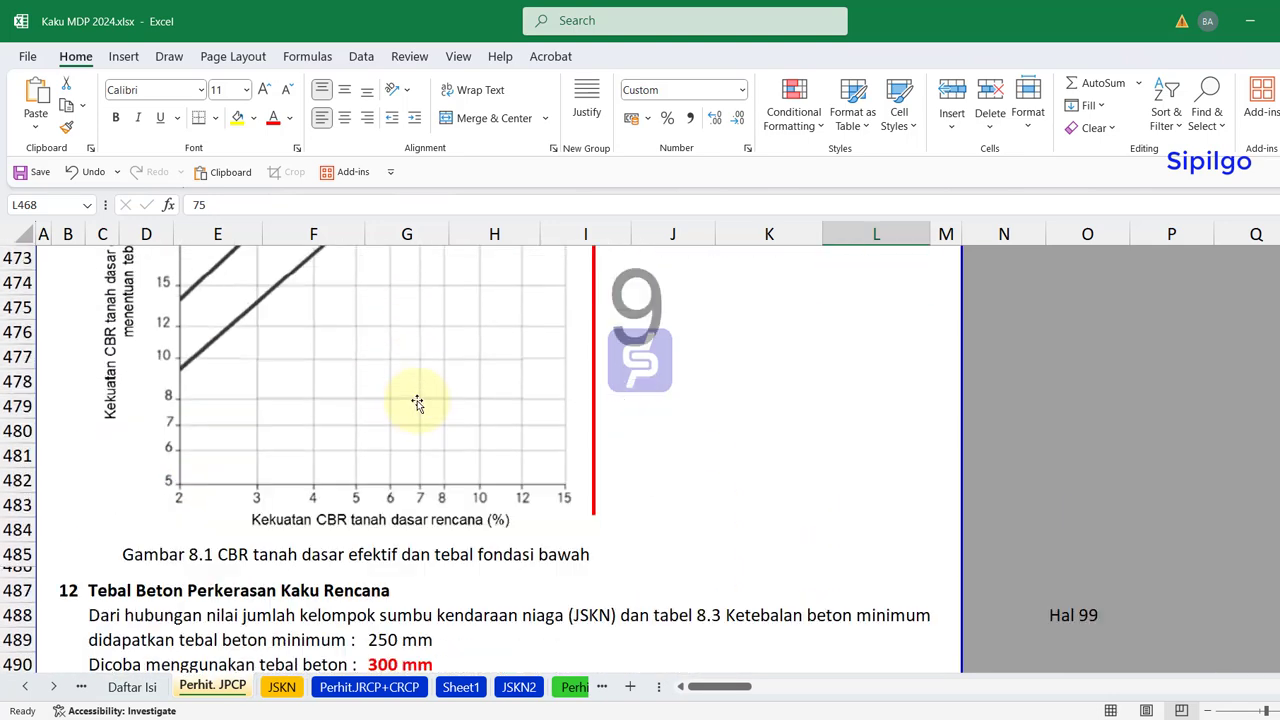
pyautogui.scroll(-2, 390, 420)
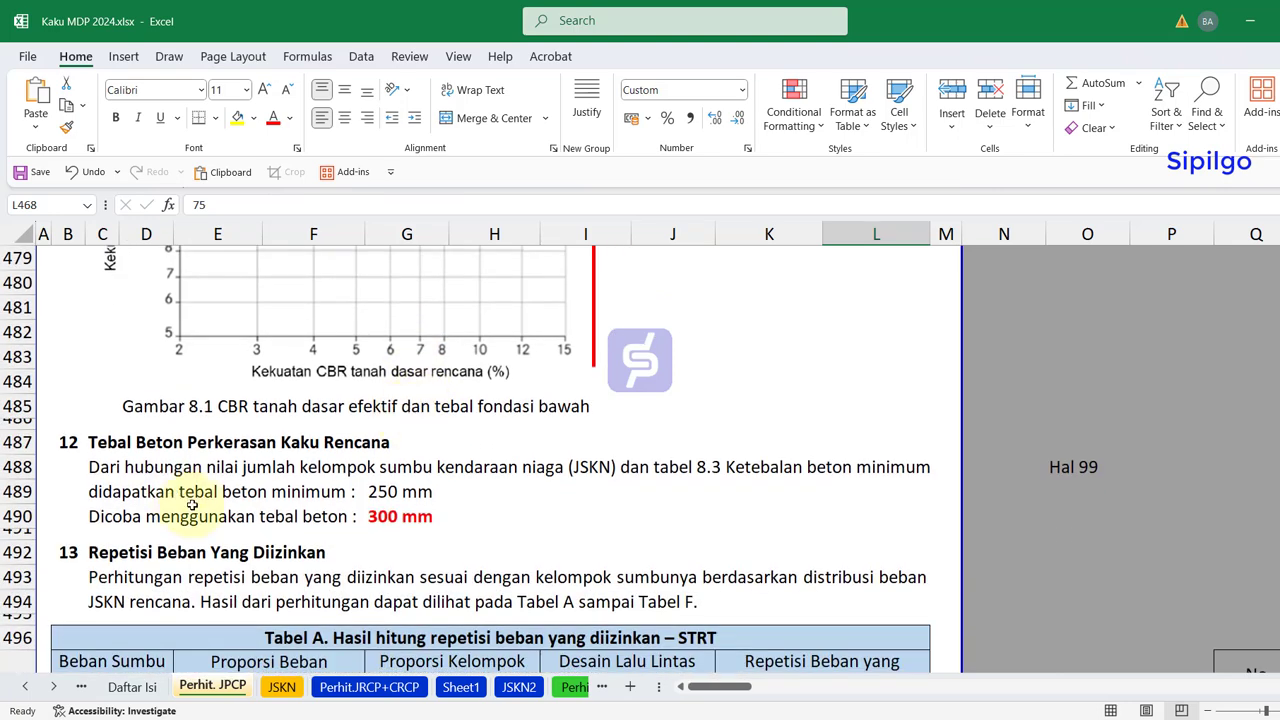
pyautogui.click(375, 491)
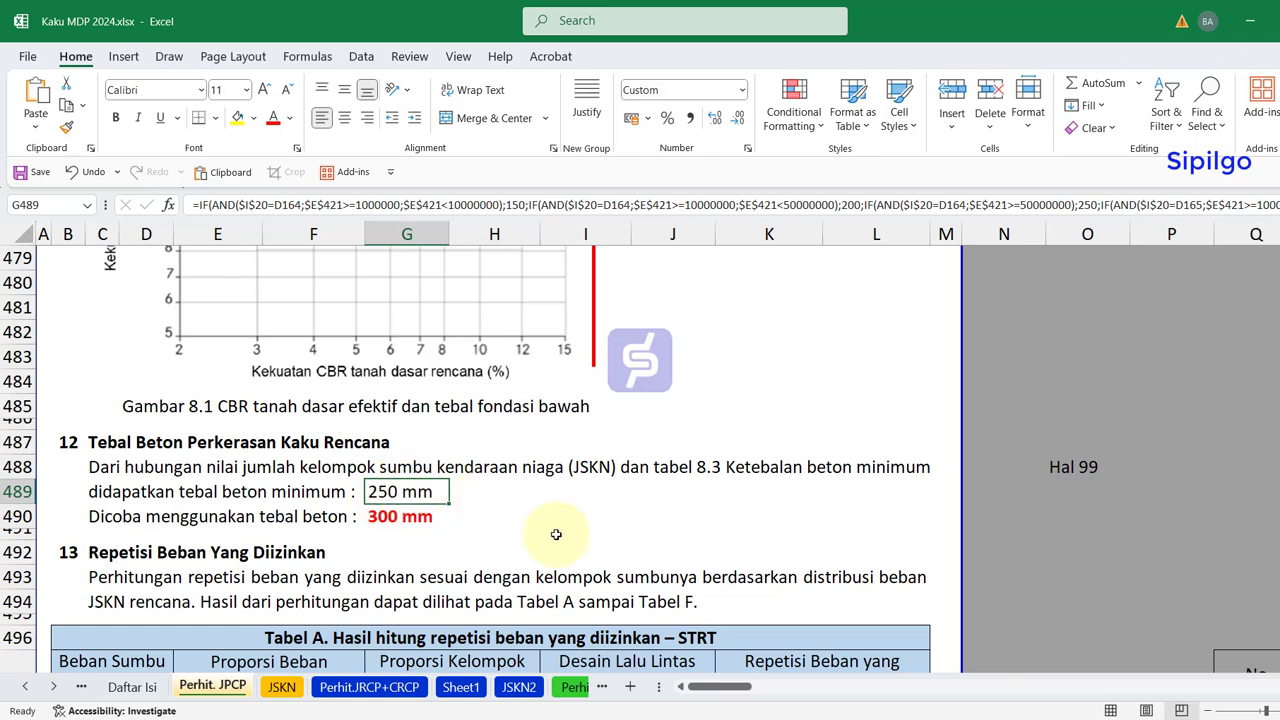
pyautogui.click(661, 436)
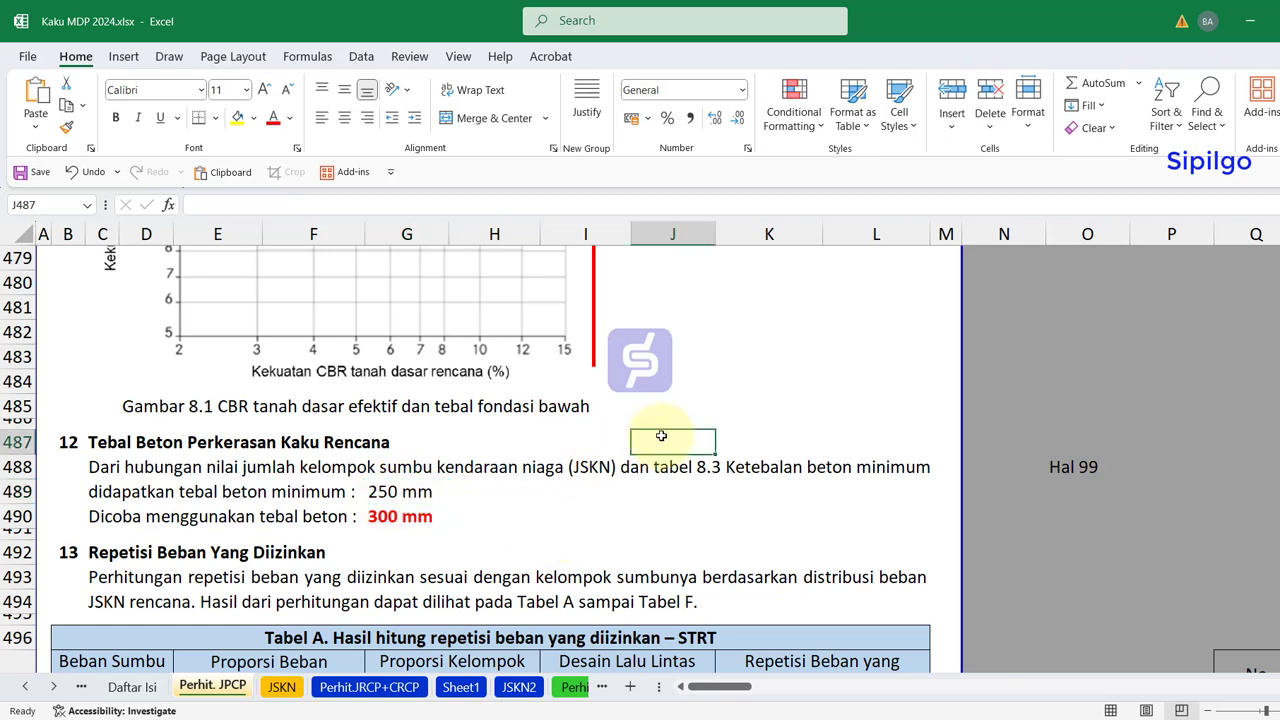
pyautogui.click(413, 495)
# - Compare the 300 mm trial slab thickness against the 250 mm minimum
pyautogui.click(434, 527)
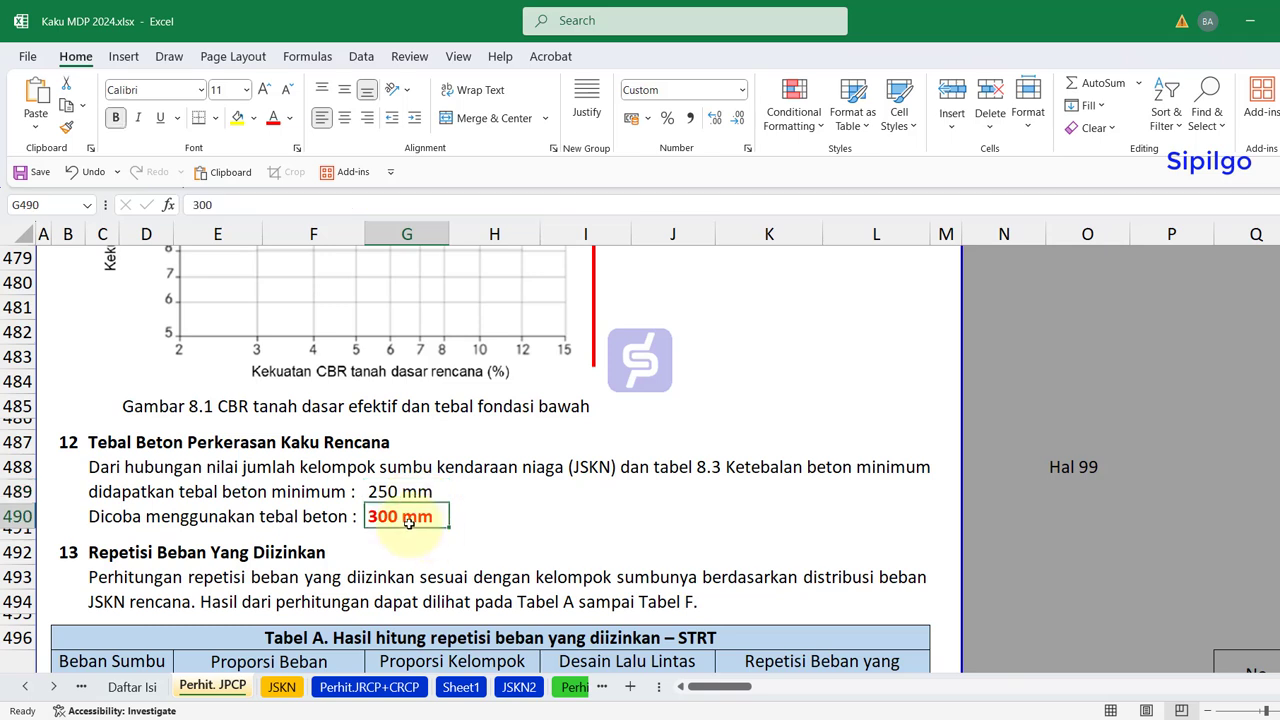
pyautogui.click(490, 524)
pyautogui.press('Left')
pyautogui.click(524, 528)
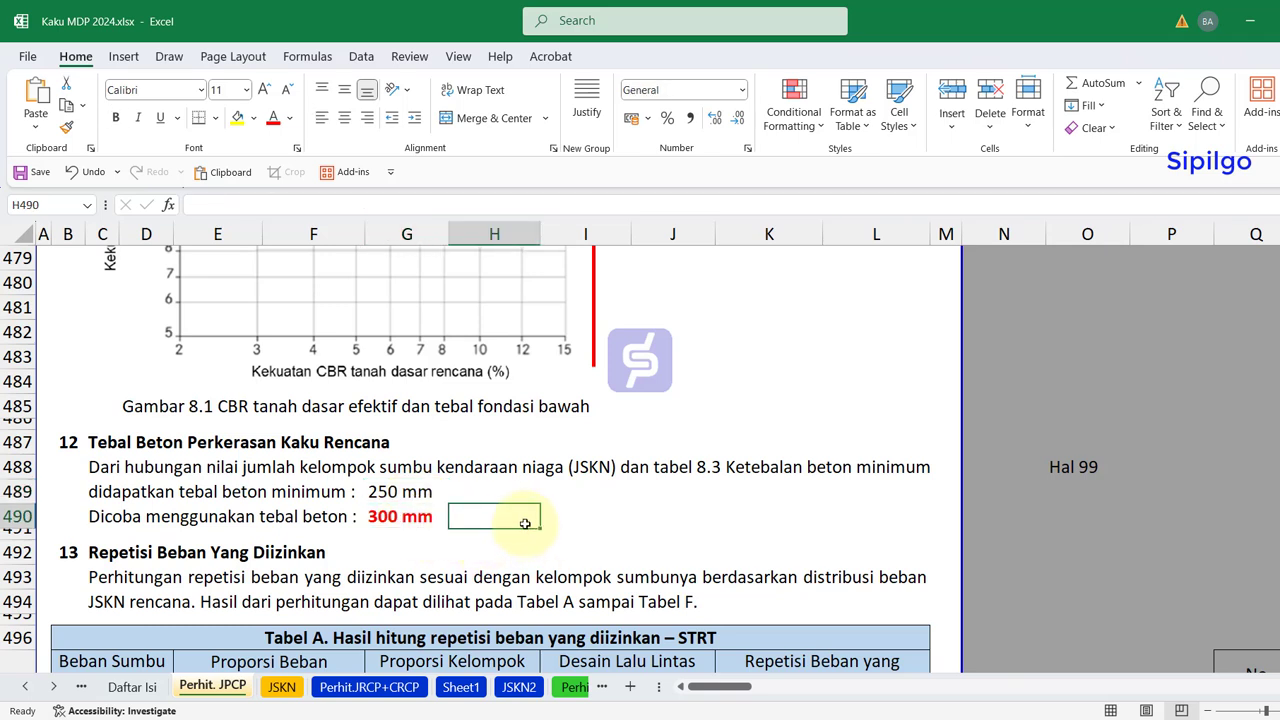
pyautogui.click(390, 491)
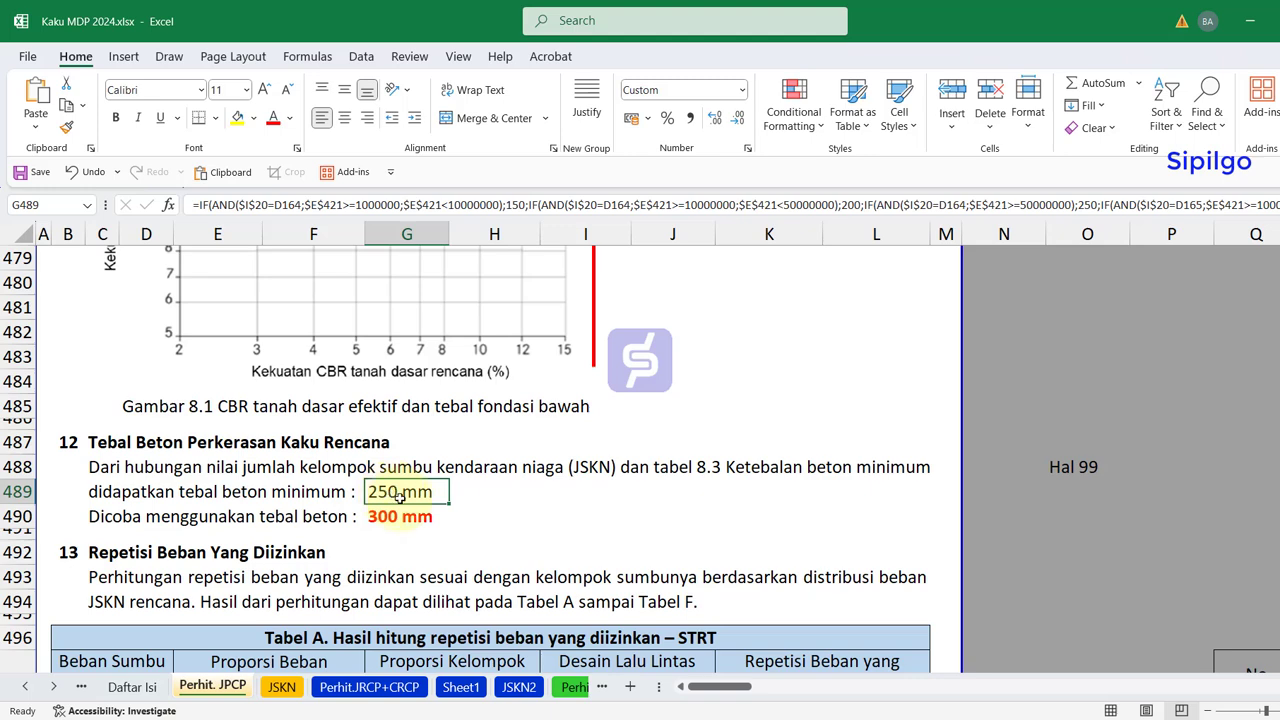
pyautogui.click(394, 518)
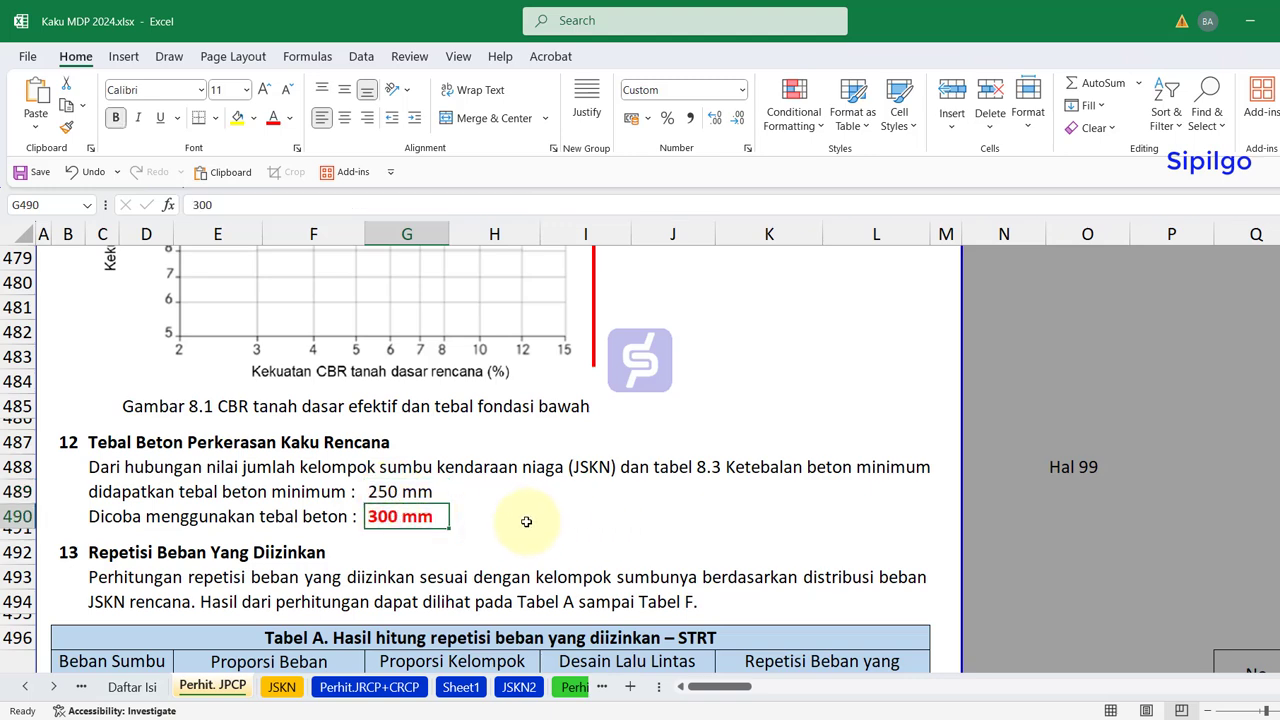
# - Scroll to the Repetisi Beban Yang Diizinkan heading, then open the JSKN sheet
pyautogui.scroll(-2, 526, 521)
pyautogui.scroll(-1, 526, 521)
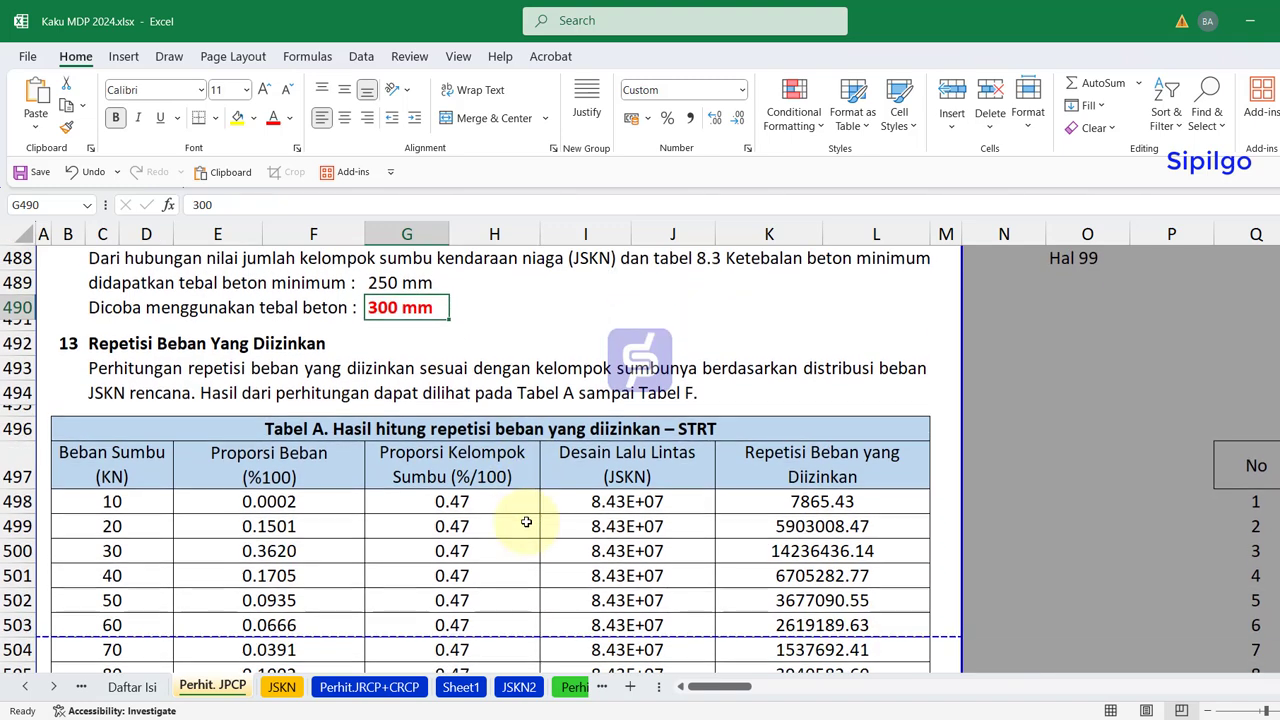
pyautogui.scroll(-1, 526, 521)
pyautogui.click(100, 272)
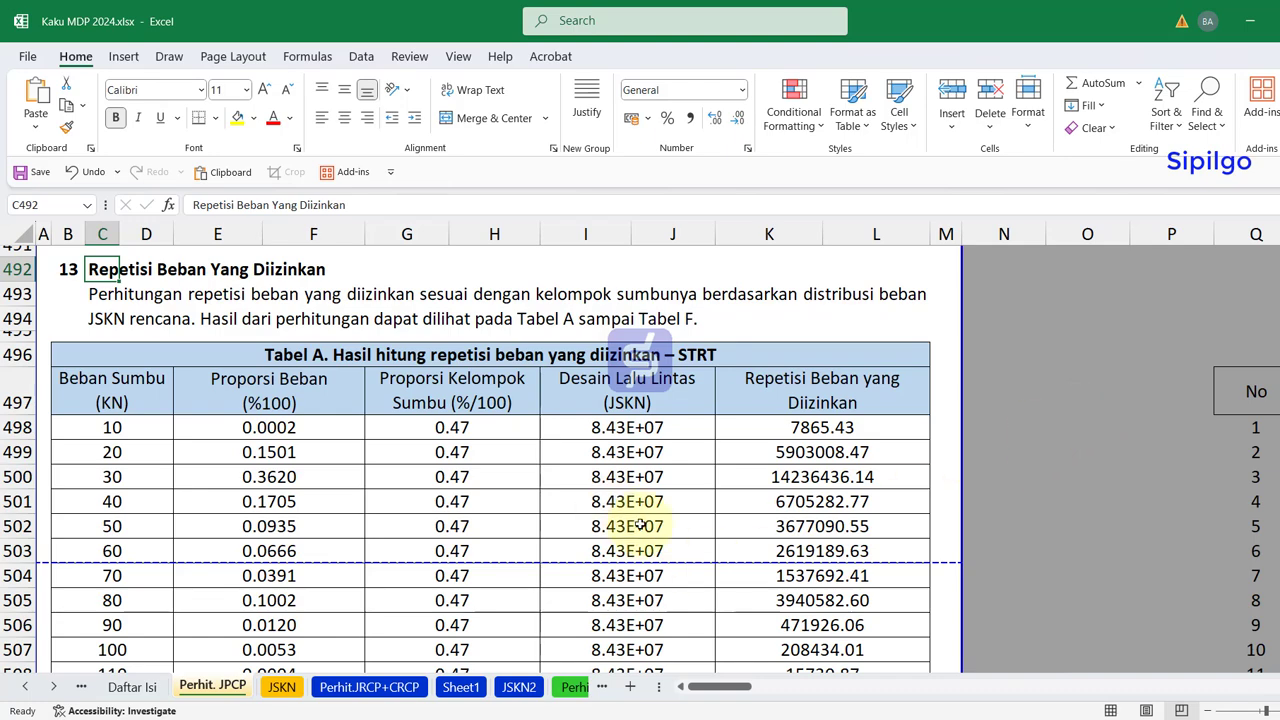
pyautogui.click(285, 687)
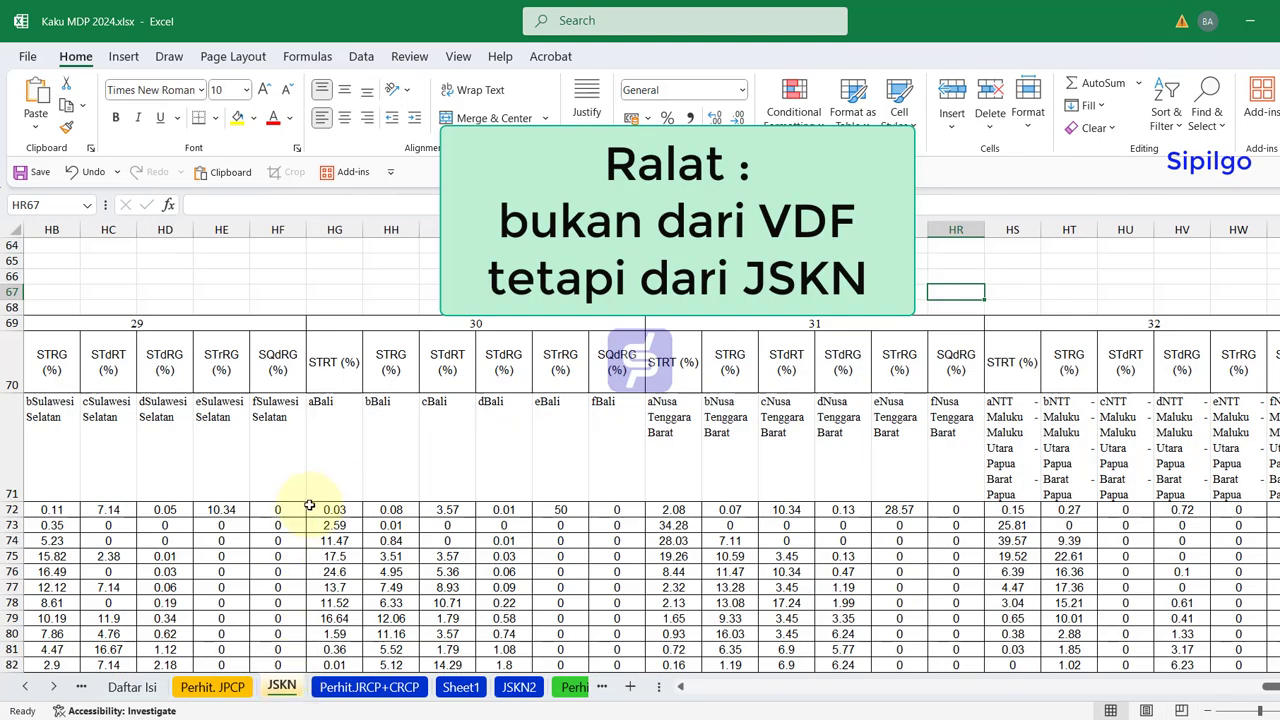
# - Check the province code and name lookup, then select the axle-group percentage table
pyautogui.moveTo(1265, 686); pyautogui.dragTo(668, 686)
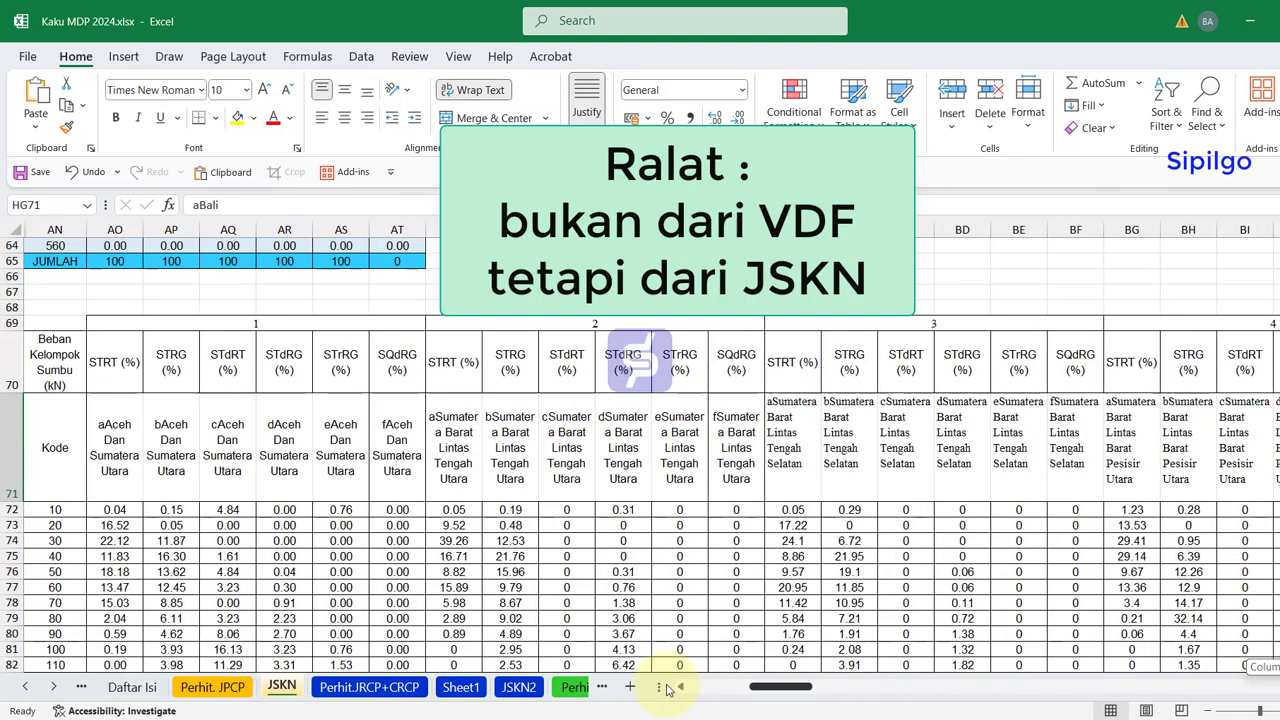
pyautogui.scroll(9, 101, 365)
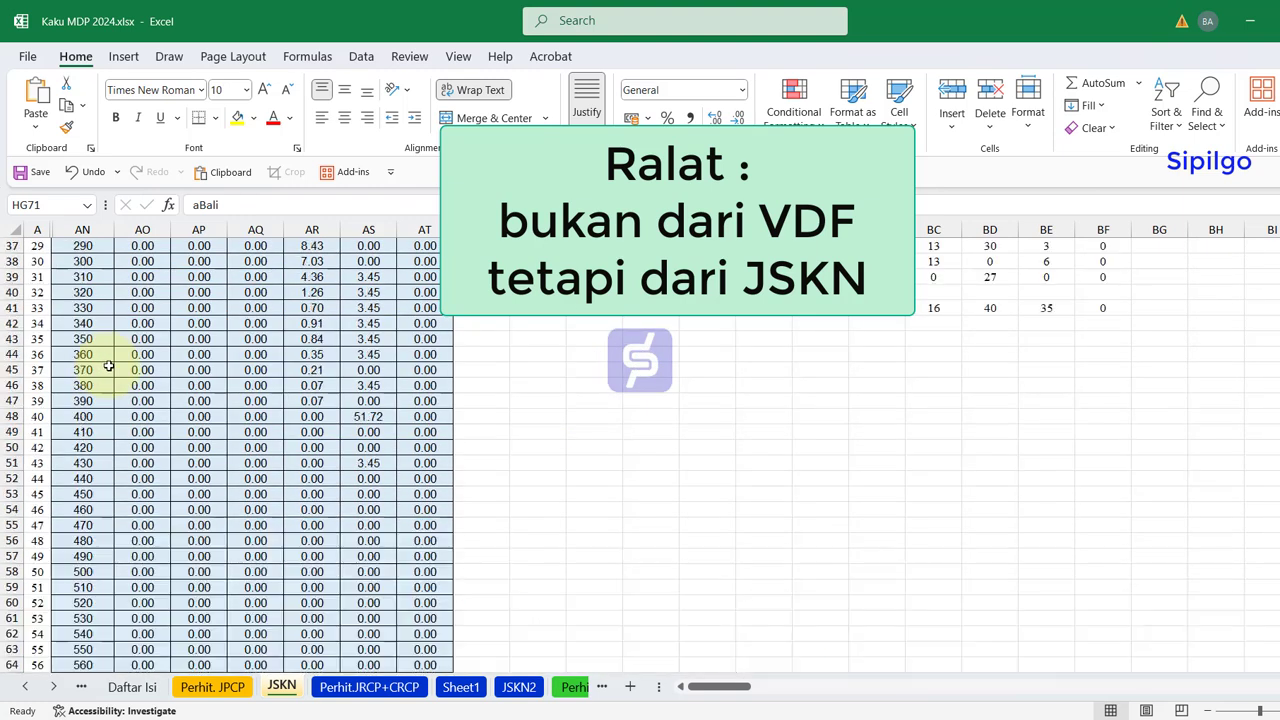
pyautogui.scroll(2, 103, 362)
pyautogui.scroll(4, 103, 362)
pyautogui.scroll(6, 109, 367)
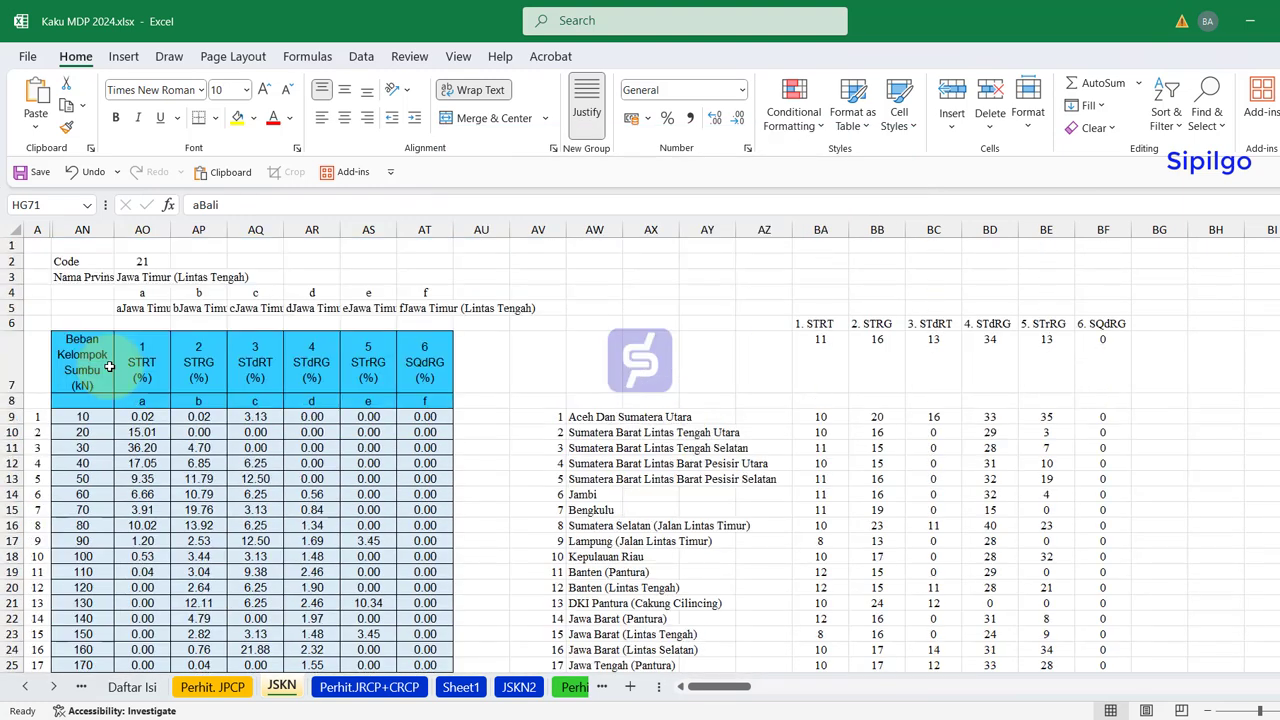
pyautogui.click(150, 262)
pyautogui.click(160, 280)
pyautogui.scroll(-1, 73, 309)
pyautogui.moveTo(73, 309)
pyautogui.mouseDown()
pyautogui.moveTo(456, 662)
pyautogui.moveTo(443, 651)
pyautogui.mouseUp()
# - Review the STRT percentage column: its heading, lookup formula and values
pyautogui.scroll(8, 206, 586)
pyautogui.scroll(4, 215, 580)
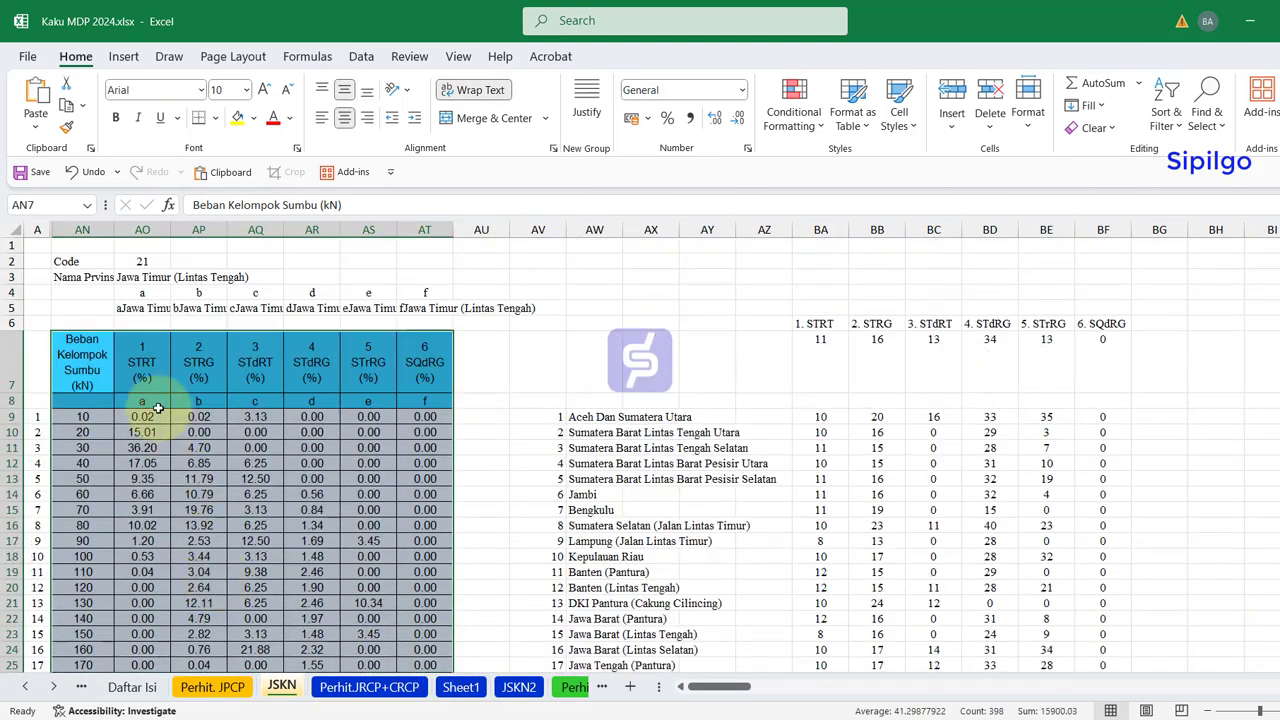
pyautogui.click(142, 372)
pyautogui.scroll(1, 184, 514)
pyautogui.scroll(1, 184, 514)
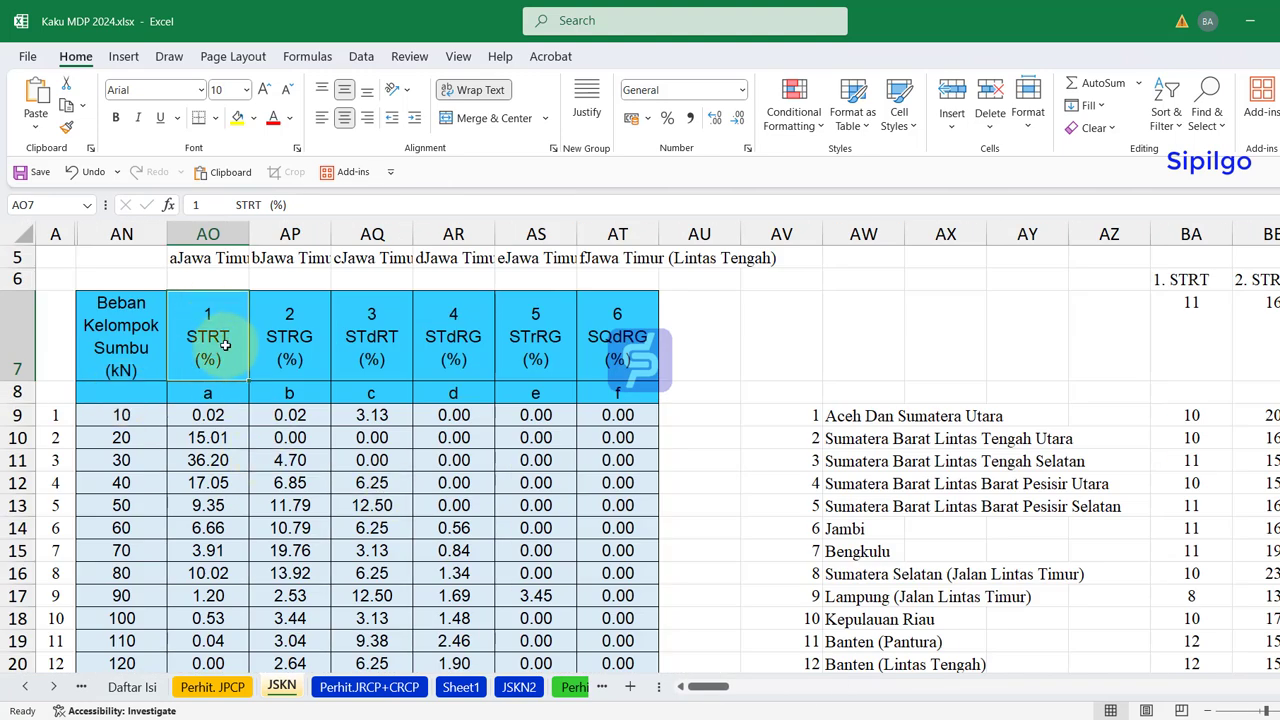
pyautogui.click(197, 425)
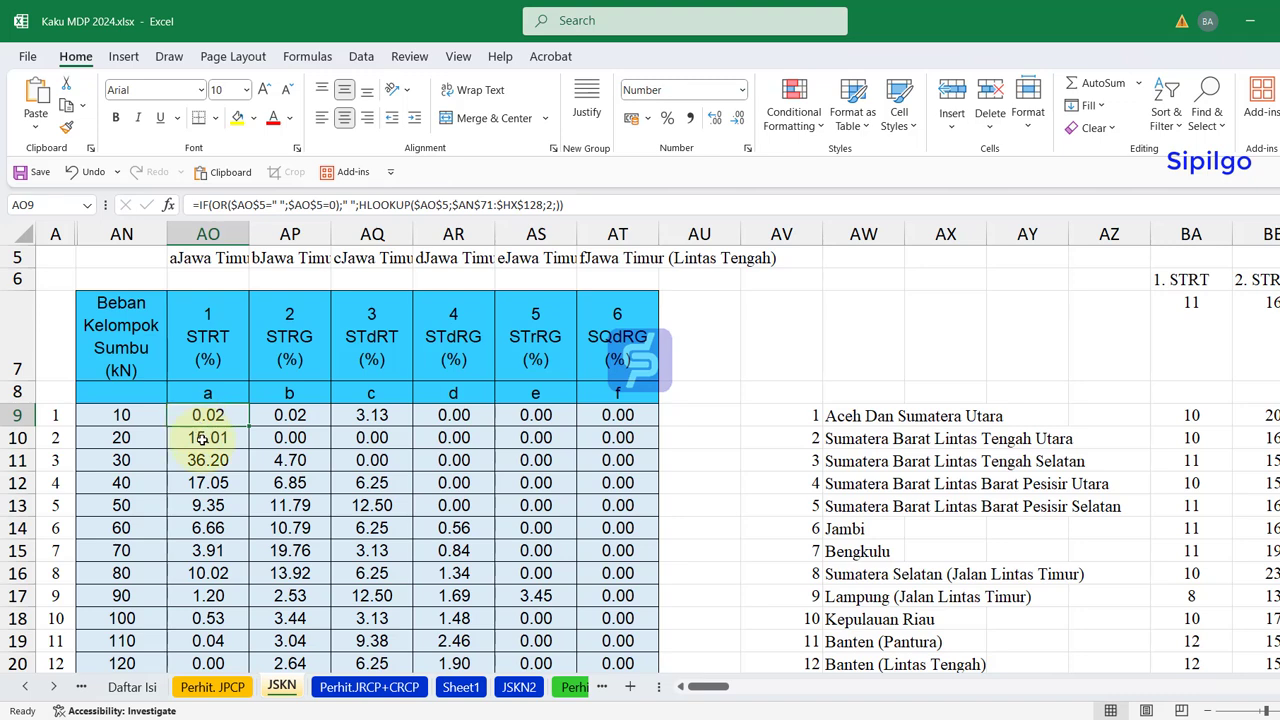
pyautogui.moveTo(120, 415); pyautogui.dragTo(120, 440)
pyautogui.moveTo(207, 415)
pyautogui.mouseDown()
pyautogui.moveTo(205, 505)
pyautogui.moveTo(225, 506)
pyautogui.mouseUp()
# - Select the nonzero STRG percentages, then go back to the Perhit. JPCP sheet
pyautogui.scroll(1, 184, 509)
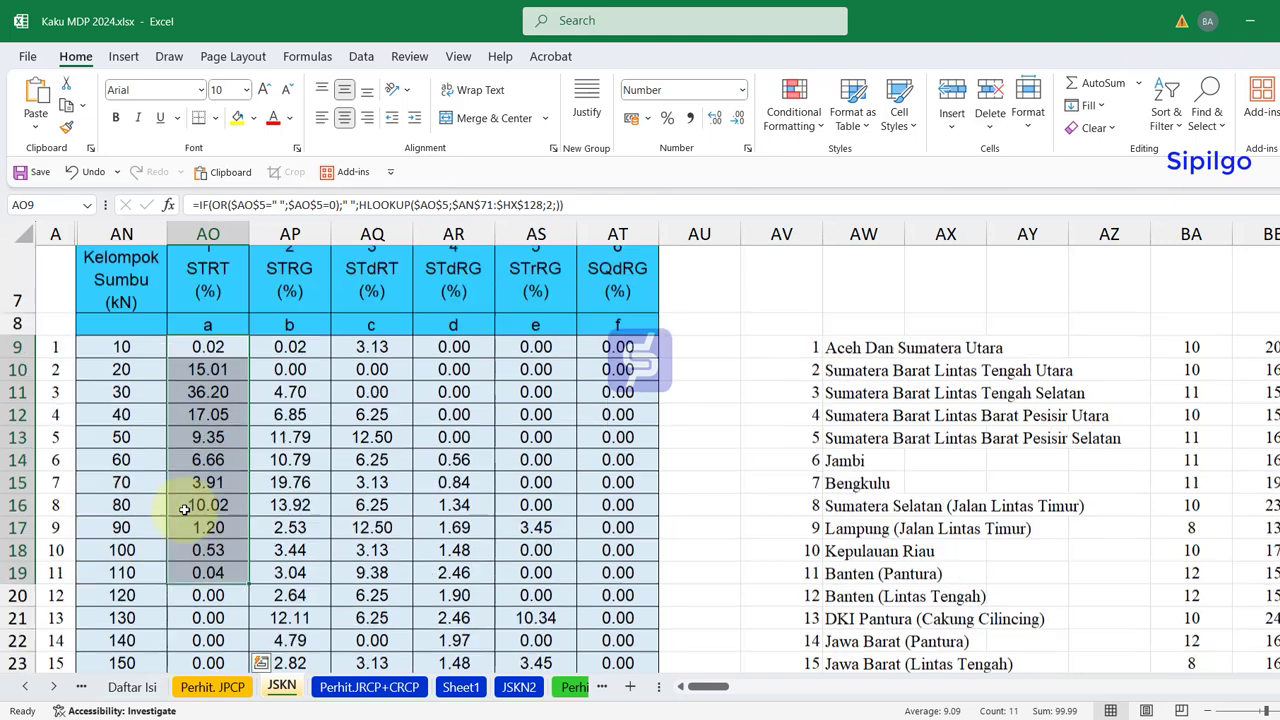
pyautogui.click(295, 340)
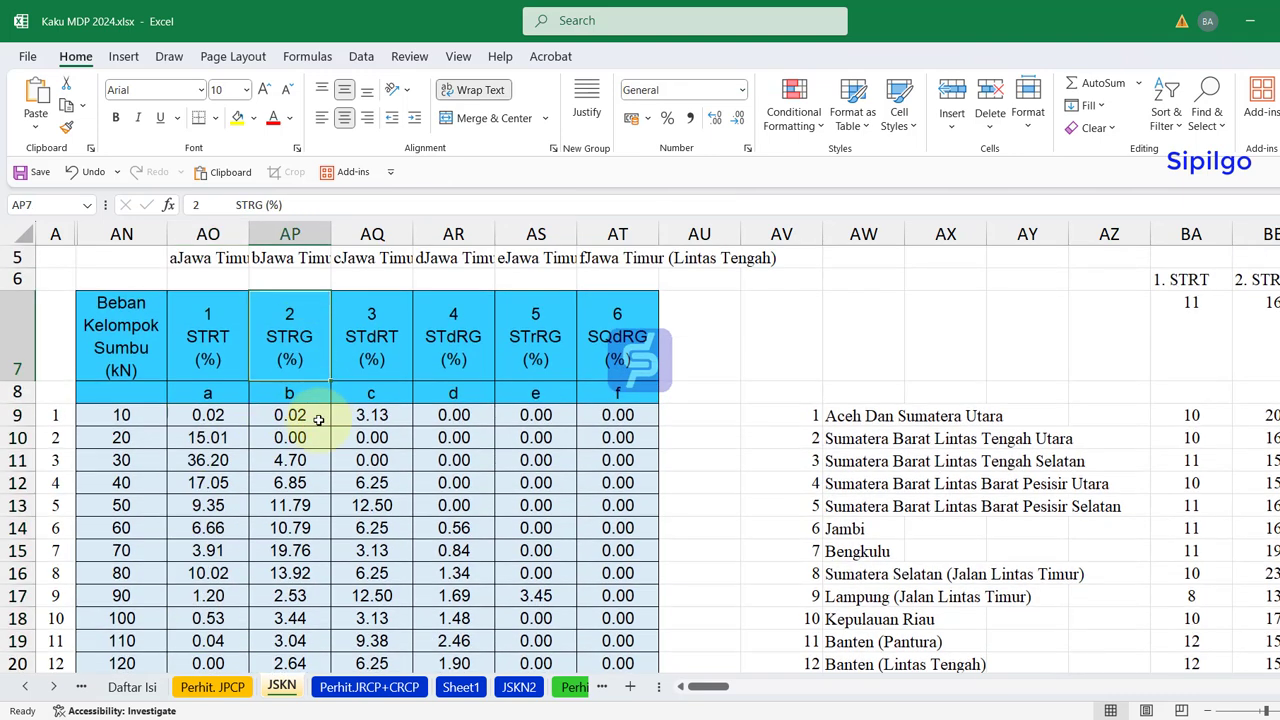
pyautogui.moveTo(311, 420); pyautogui.dragTo(309, 557)
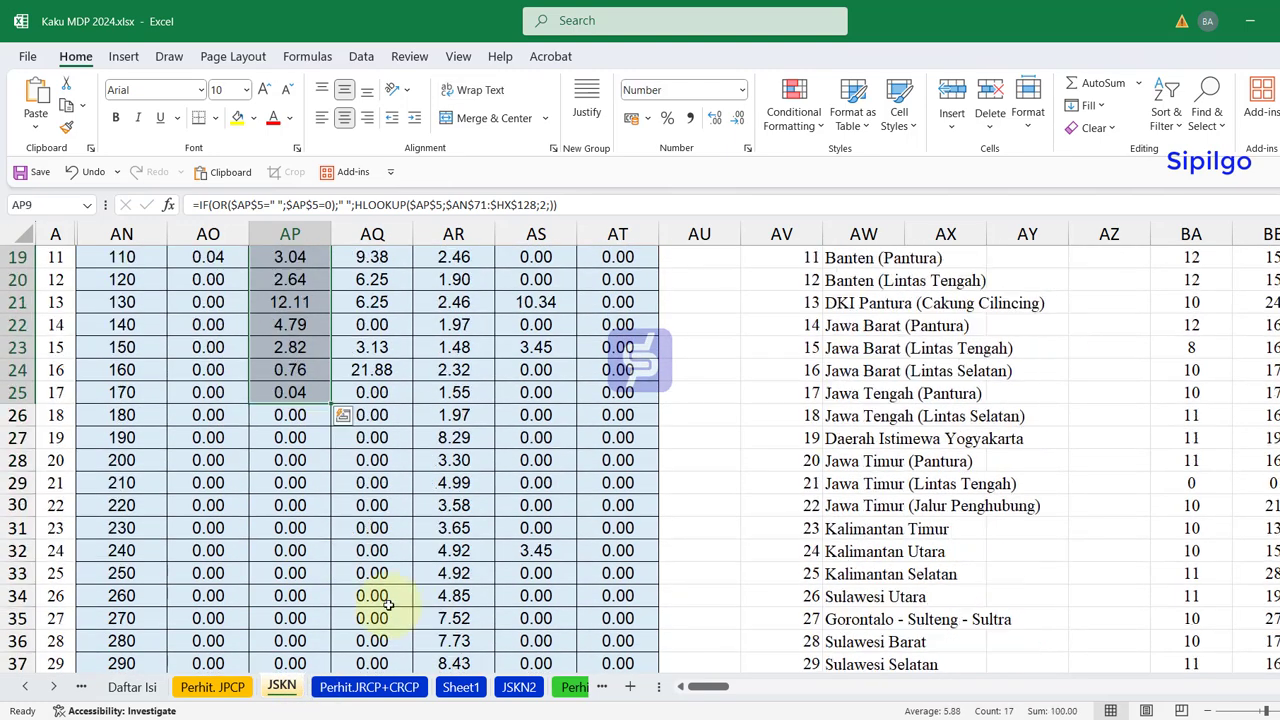
pyautogui.moveTo(309, 557); pyautogui.dragTo(358, 410)
pyautogui.scroll(2, 358, 410)
pyautogui.scroll(4, 358, 410)
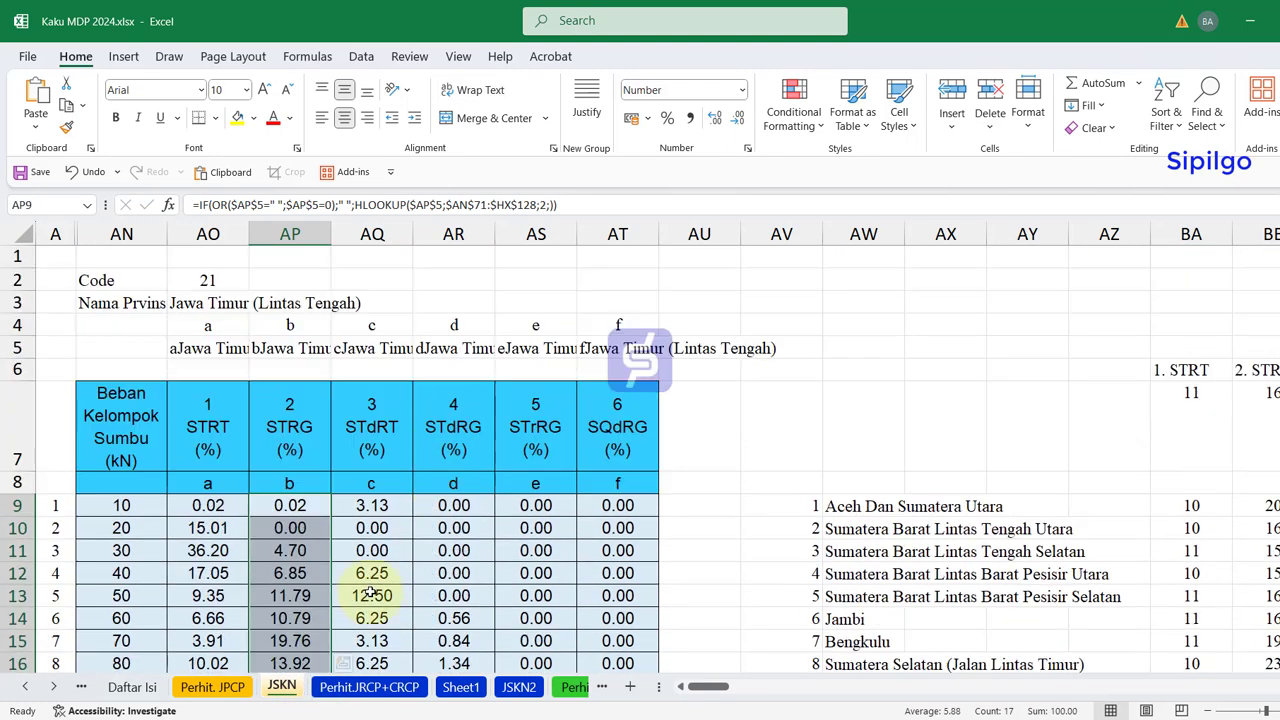
pyautogui.click(212, 686)
pyautogui.click(1090, 452)
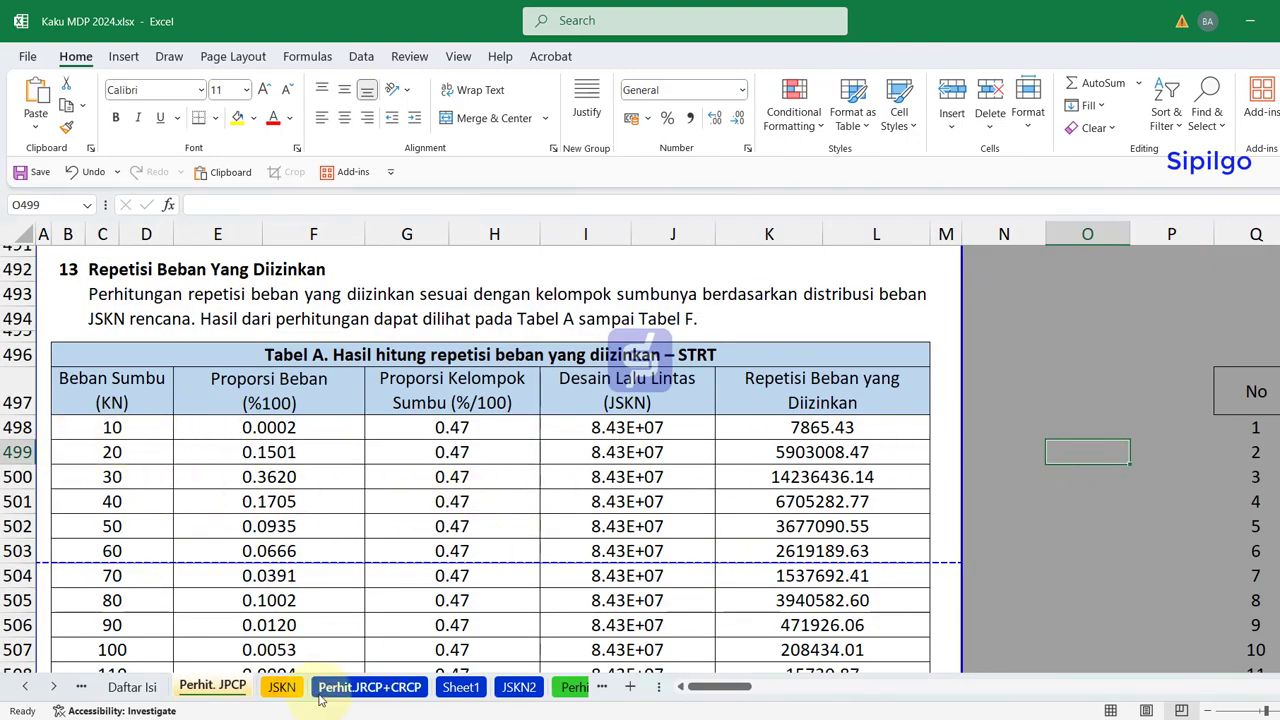
# - Flip between the JSKN and Perhit. JPCP sheets to compare values
pyautogui.click(281, 687)
pyautogui.click(221, 688)
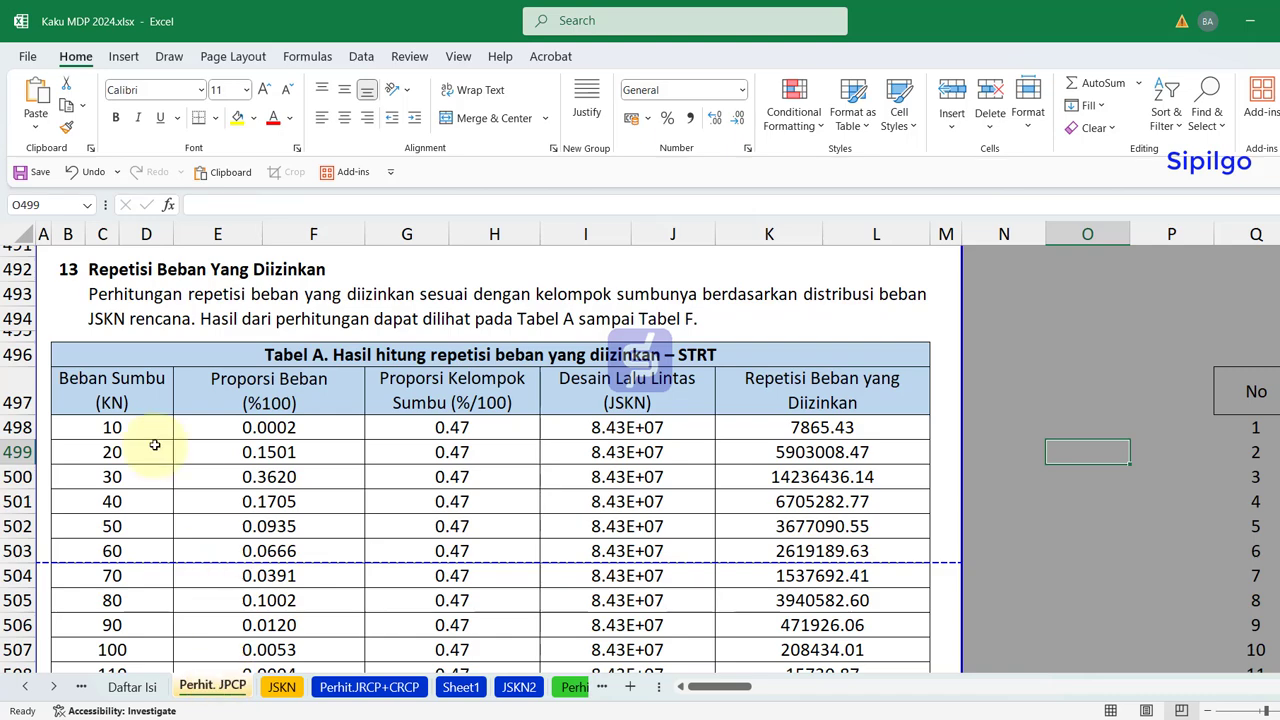
pyautogui.scroll(-2, 855, 441)
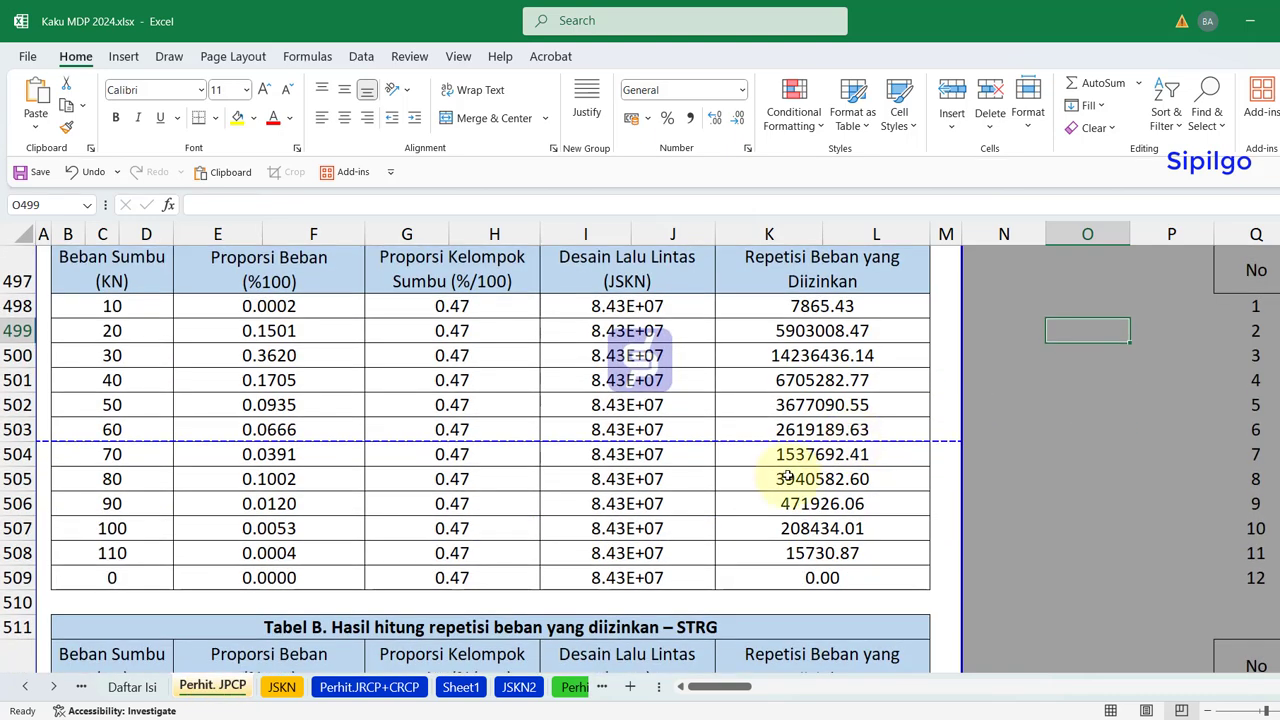
pyautogui.click(281, 687)
pyautogui.click(212, 687)
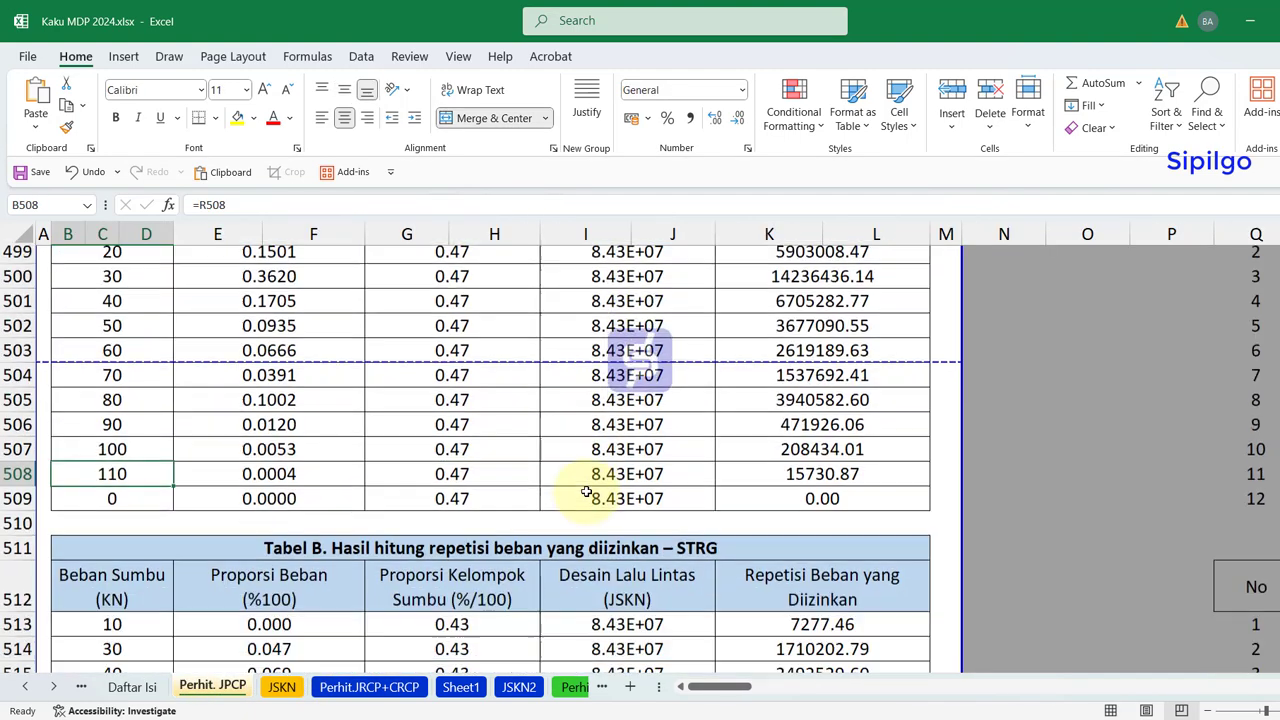
pyautogui.scroll(-1, 252, 475)
# - Check the zero-load row 509 of Tabel A and hide it
pyautogui.click(157, 480)
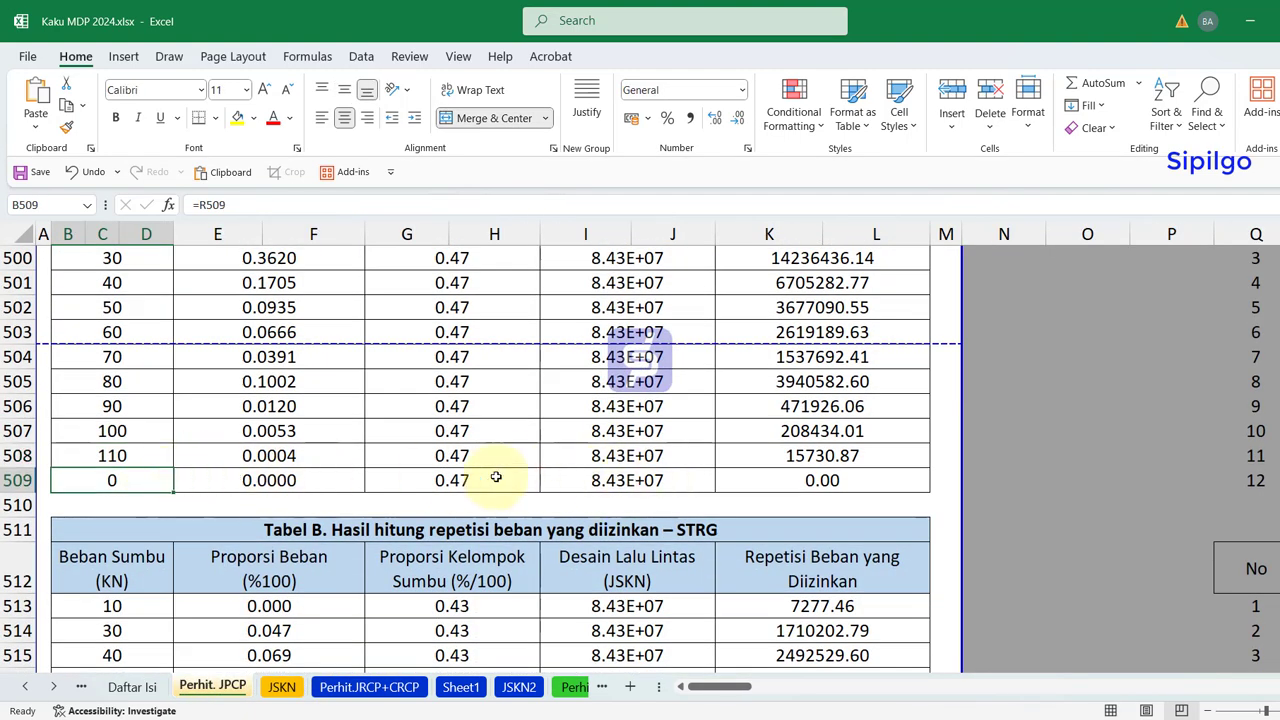
pyautogui.click(877, 477)
pyautogui.scroll(2, 877, 478)
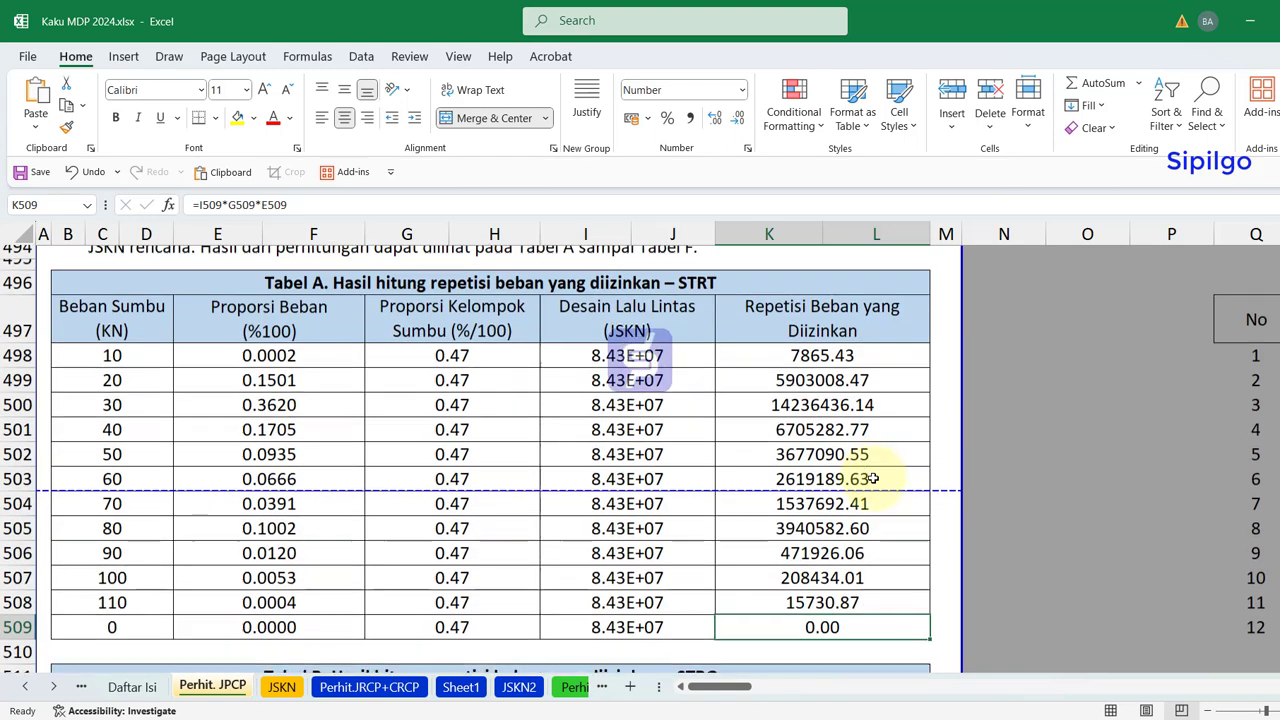
pyautogui.scroll(-1, 873, 479)
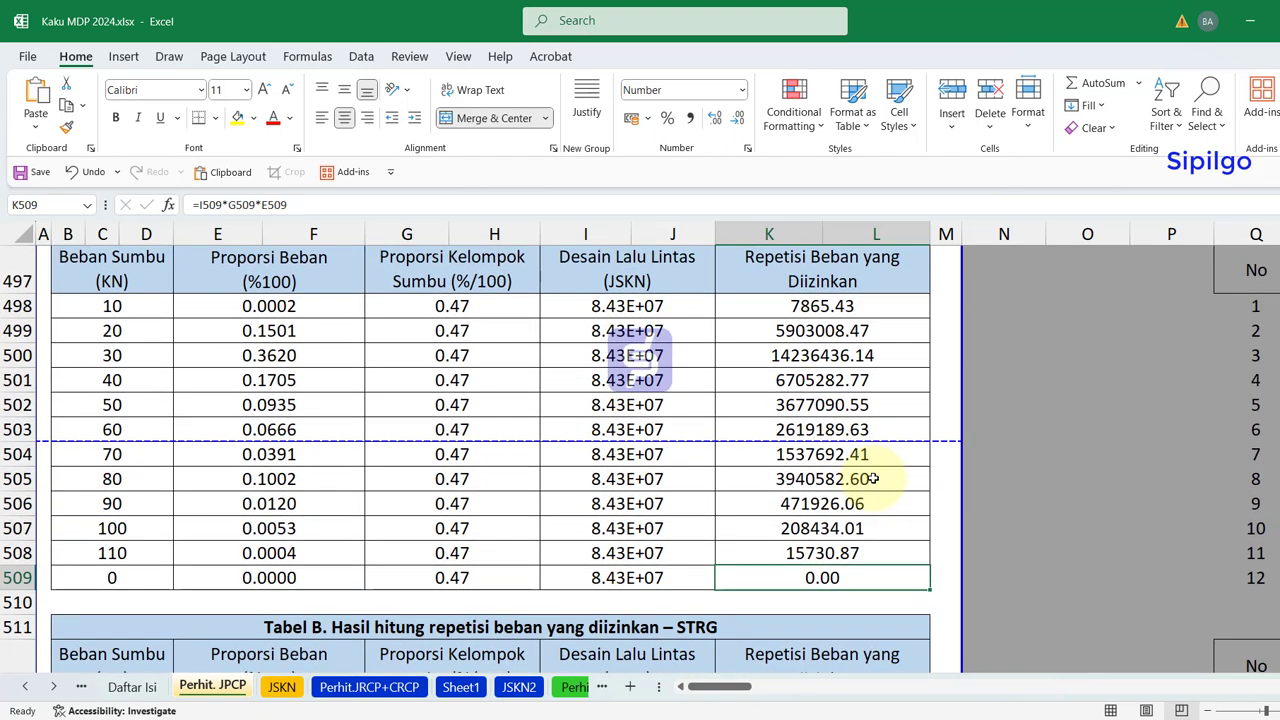
pyautogui.click(90, 577)
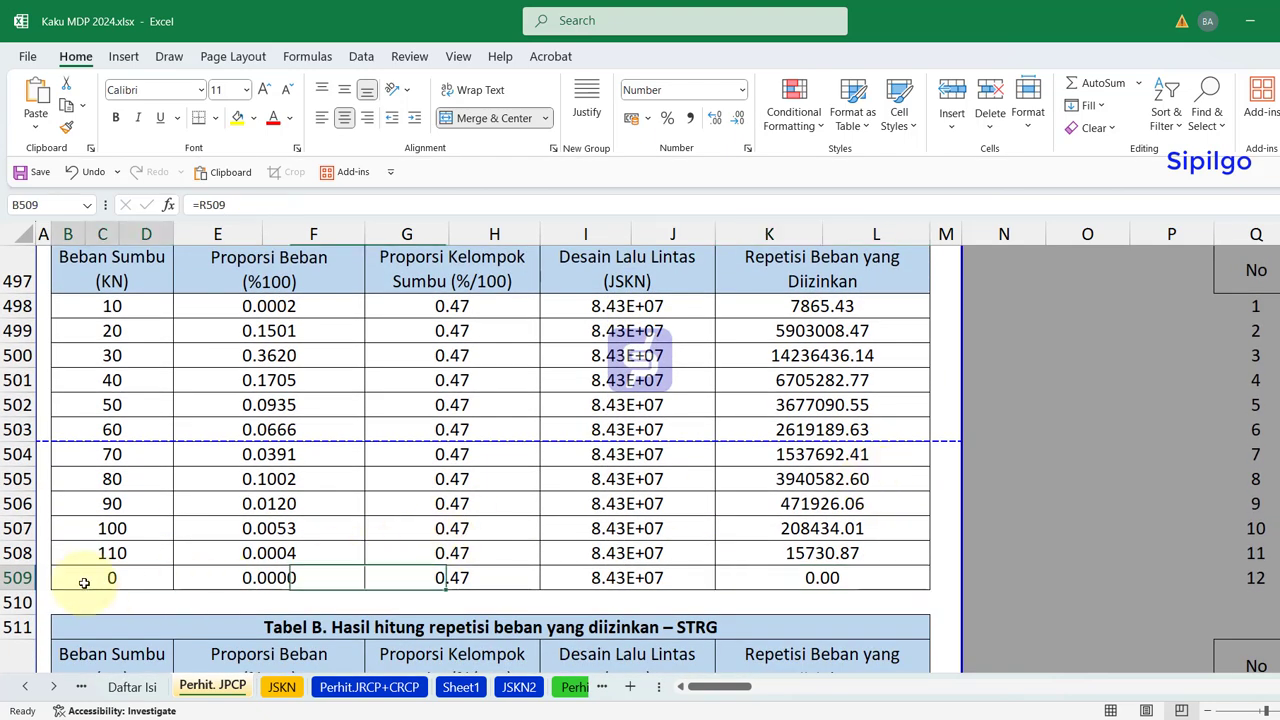
pyautogui.click(16, 578)
pyautogui.rightClick(16, 578)
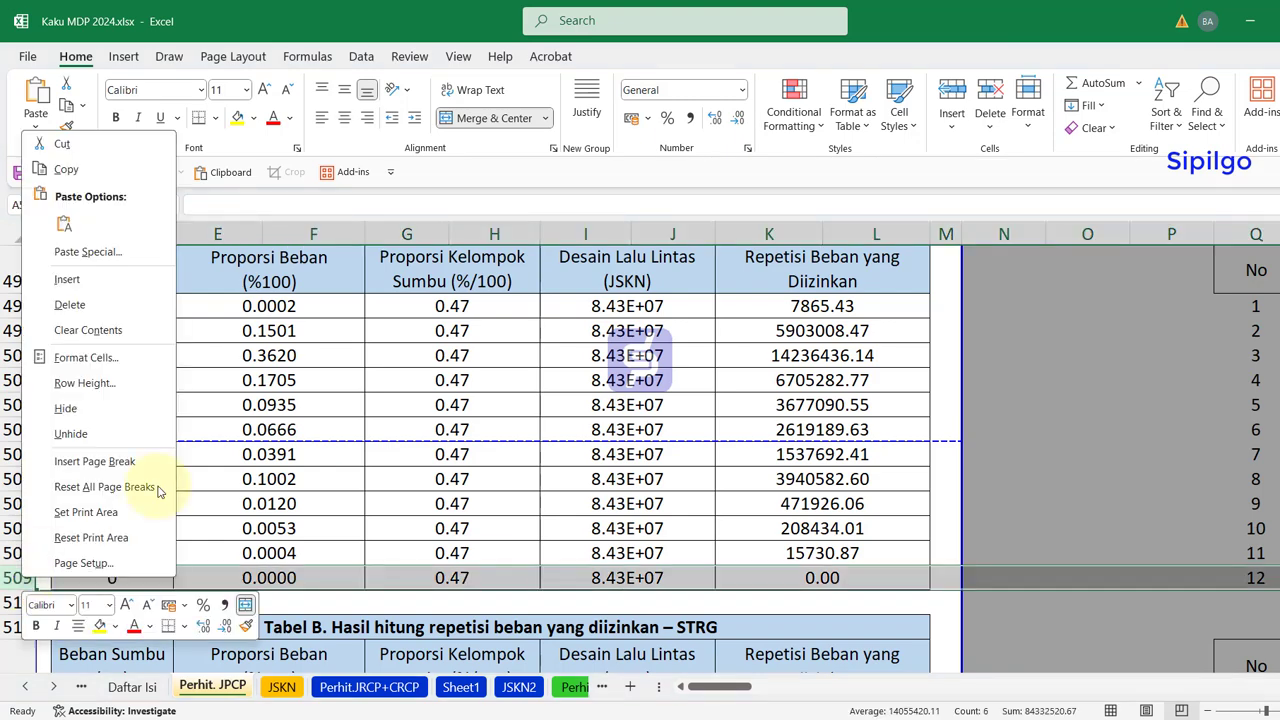
pyautogui.click(92, 410)
pyautogui.click(1004, 458)
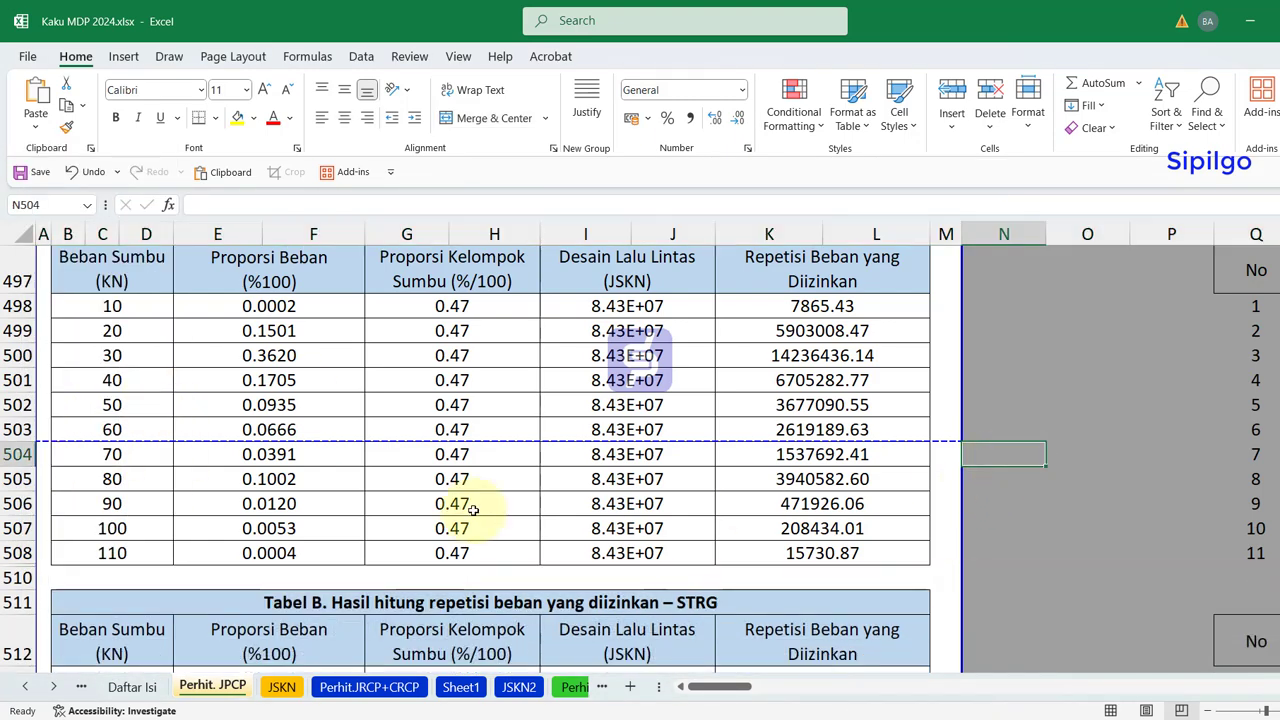
# - Scroll to Tabel B and check its title
pyautogui.scroll(-2, 473, 510)
pyautogui.scroll(-2, 473, 510)
pyautogui.scroll(2, 480, 509)
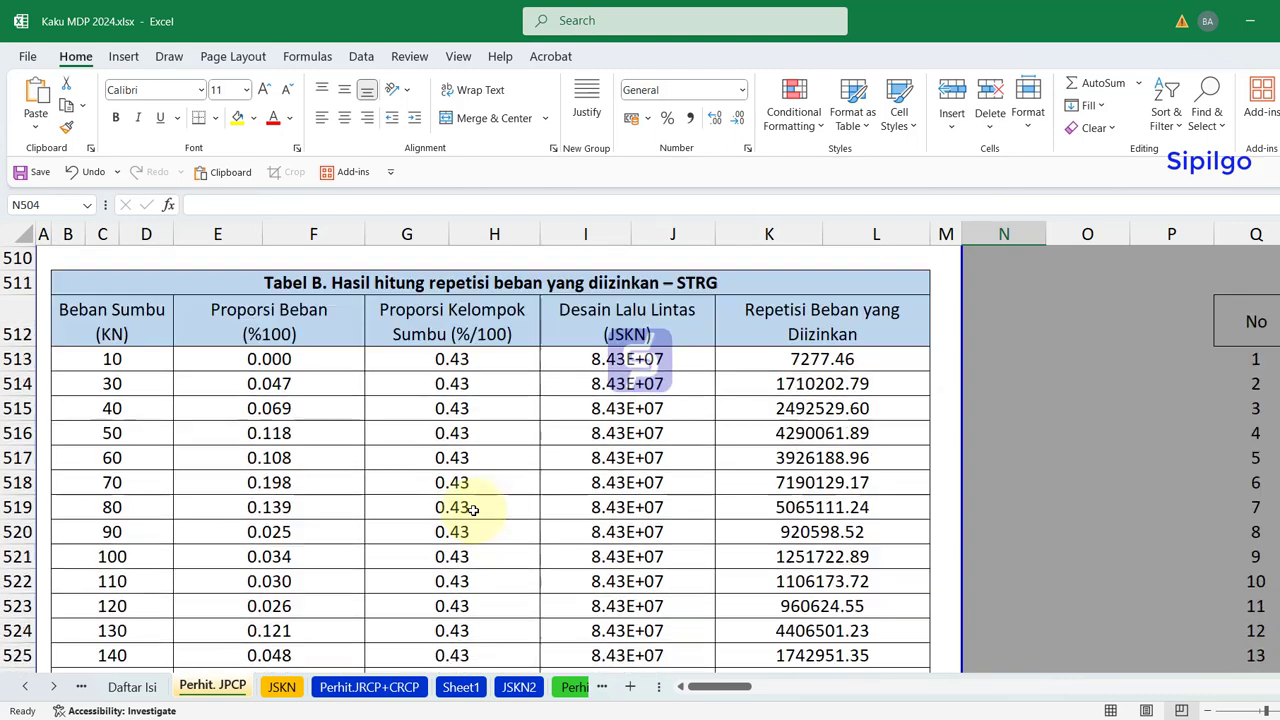
pyautogui.scroll(1, 608, 383)
pyautogui.click(690, 332)
pyautogui.scroll(5, 516, 535)
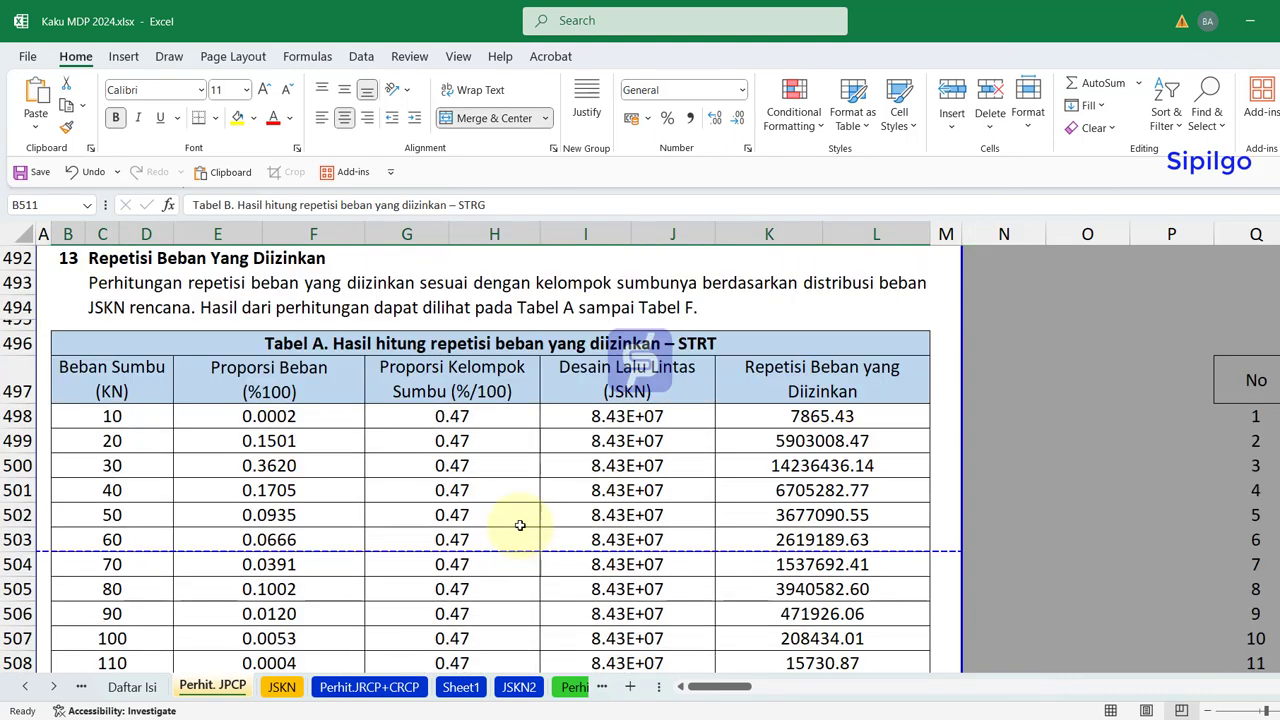
pyautogui.scroll(-3, 689, 345)
pyautogui.scroll(-2, 640, 430)
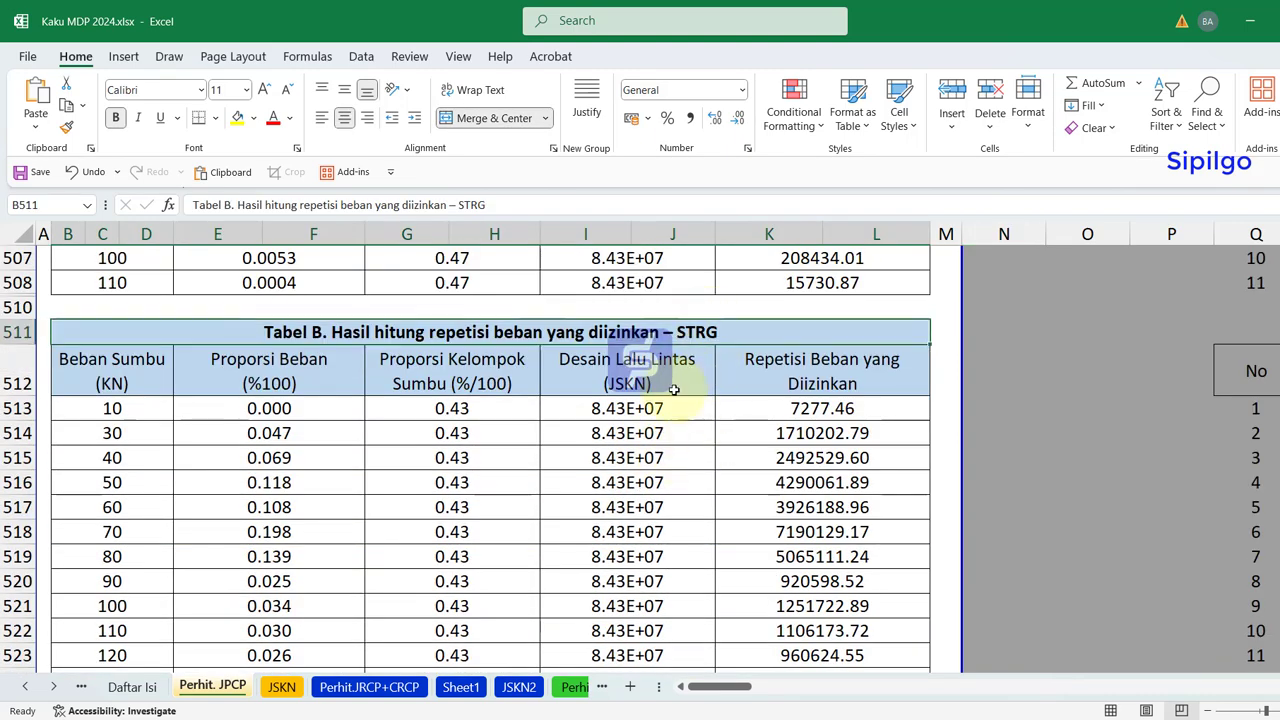
pyautogui.scroll(-6, 635, 465)
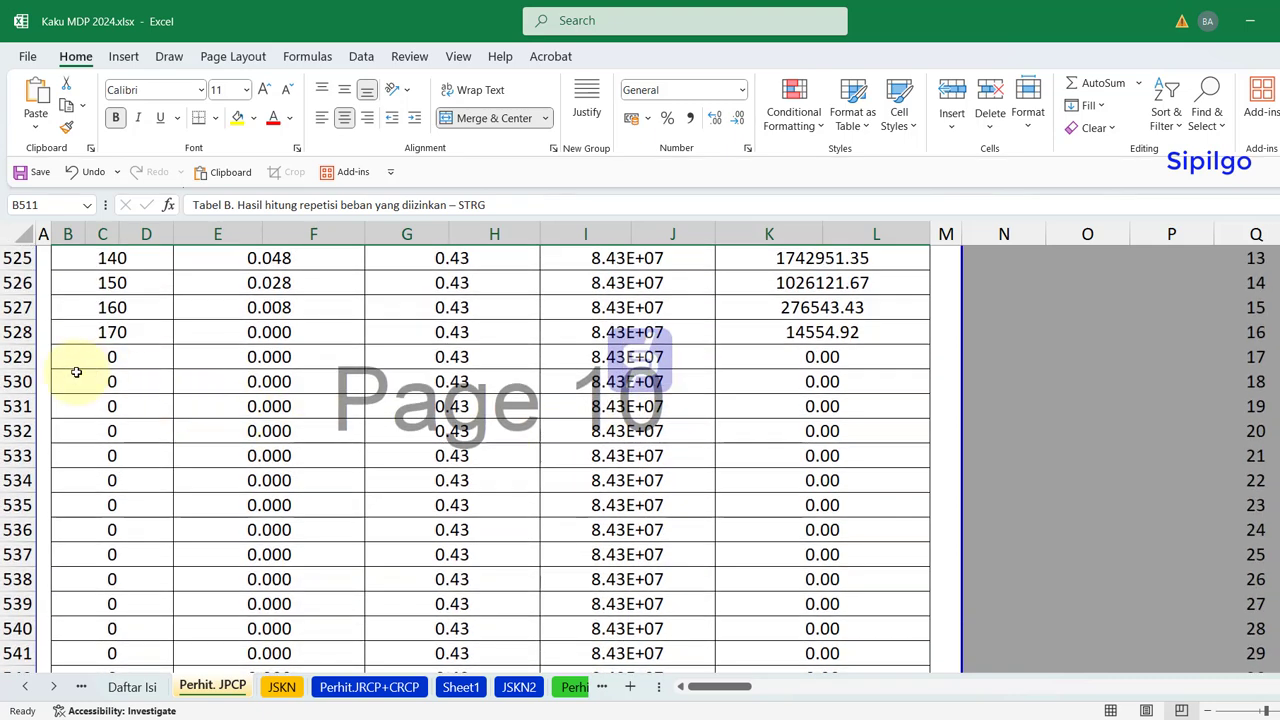
# - Hide the zero-value rows 529–542 at the bottom of Tabel B
pyautogui.moveTo(18, 357); pyautogui.dragTo(242, 640)
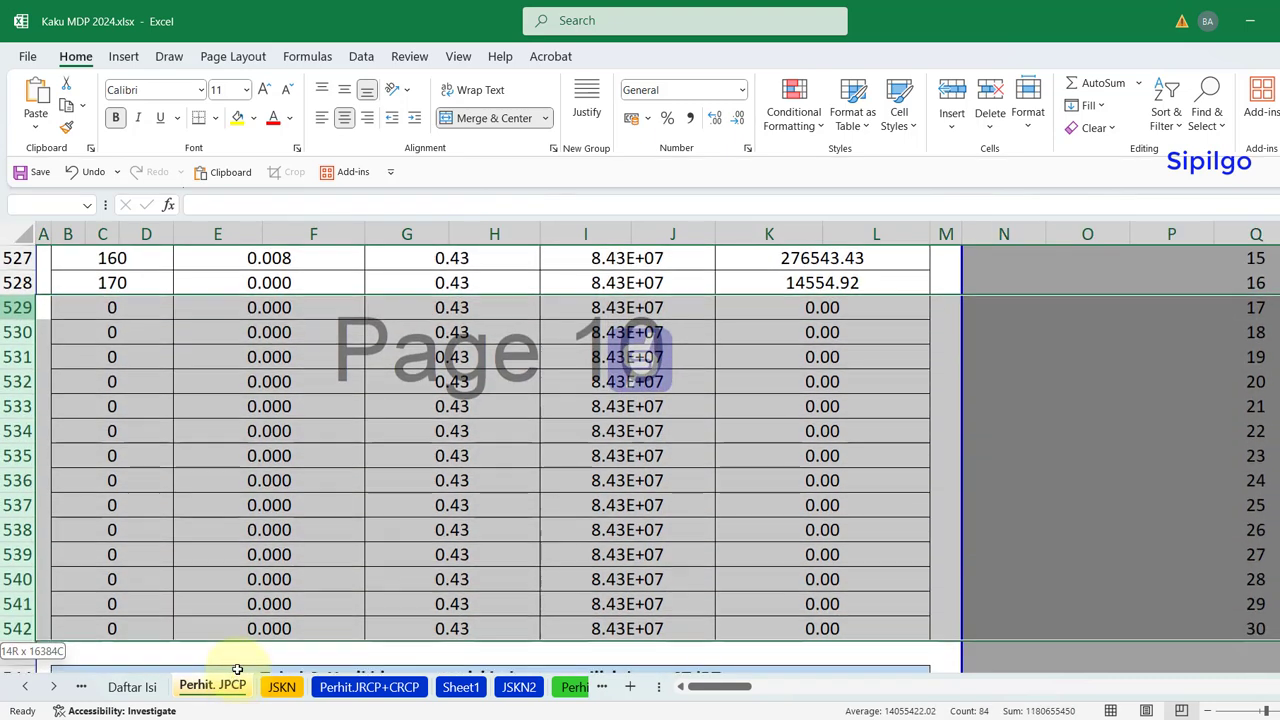
pyautogui.rightClick(272, 606)
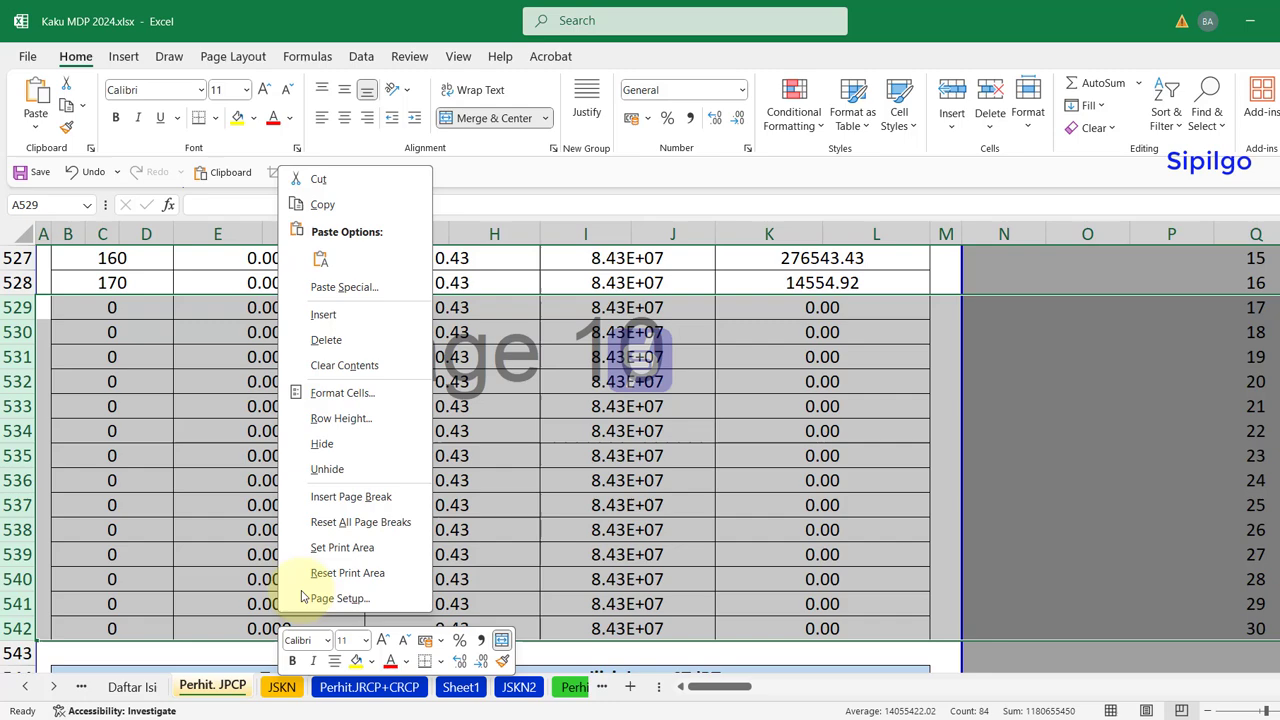
pyautogui.click(350, 452)
pyautogui.click(1087, 428)
pyautogui.scroll(1, 457, 457)
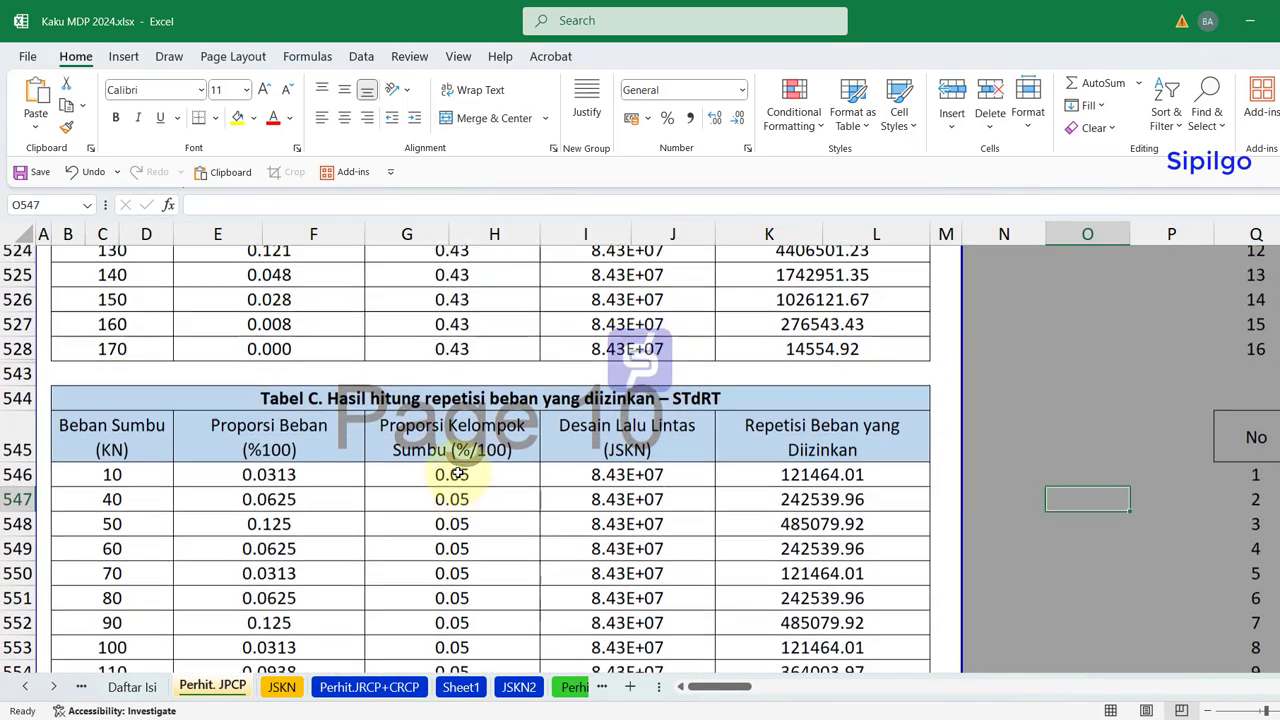
pyautogui.scroll(2, 383, 472)
pyautogui.scroll(1, 383, 472)
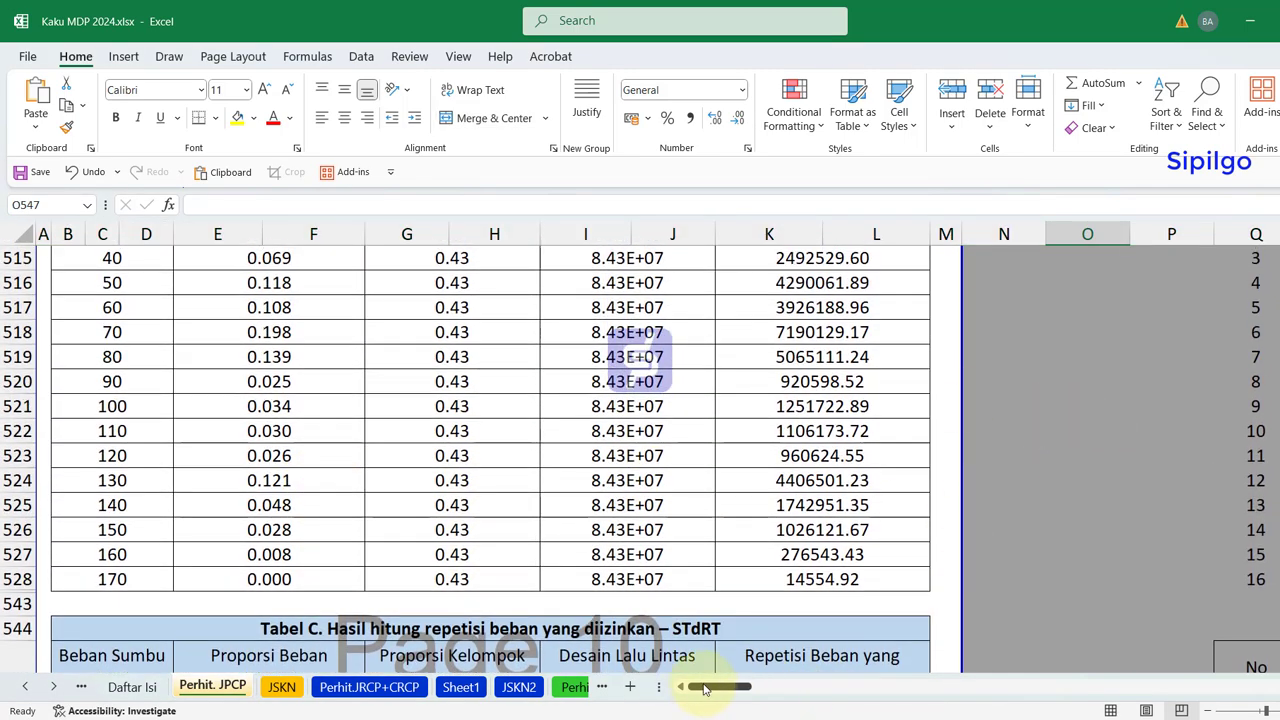
pyautogui.moveTo(705, 689); pyautogui.dragTo(745, 687)
pyautogui.scroll(3, 834, 478)
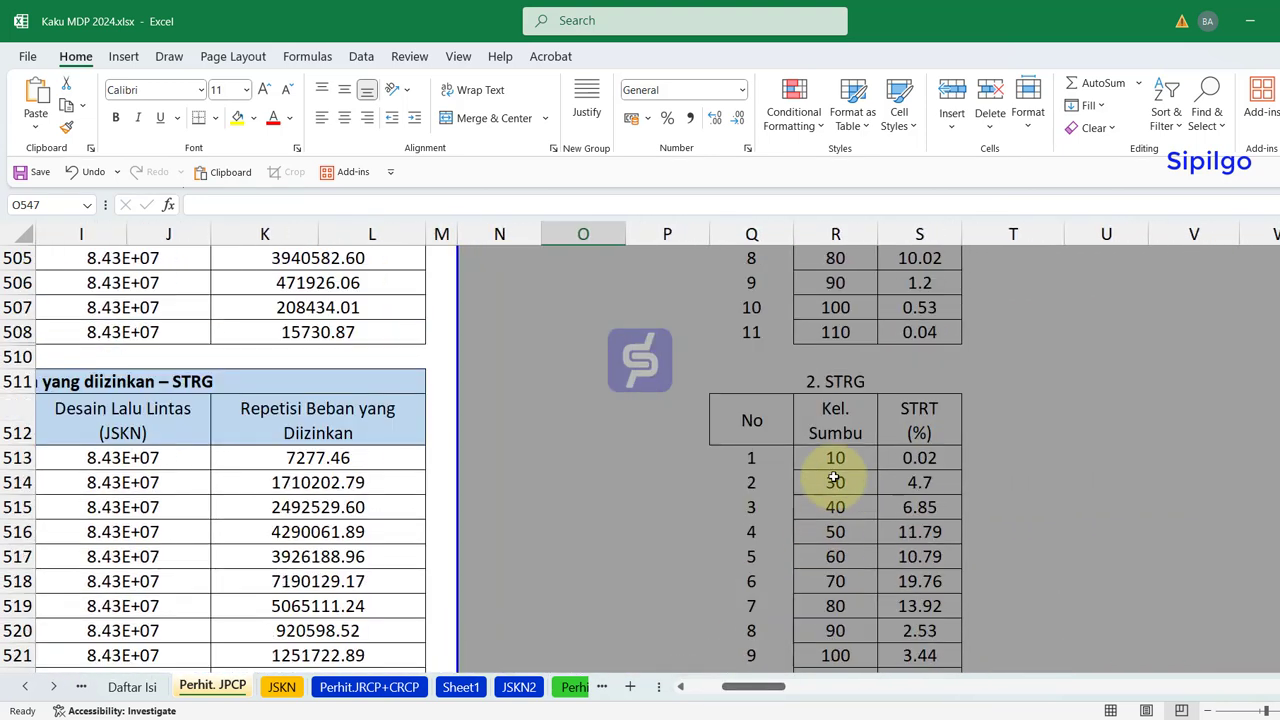
pyautogui.click(834, 457)
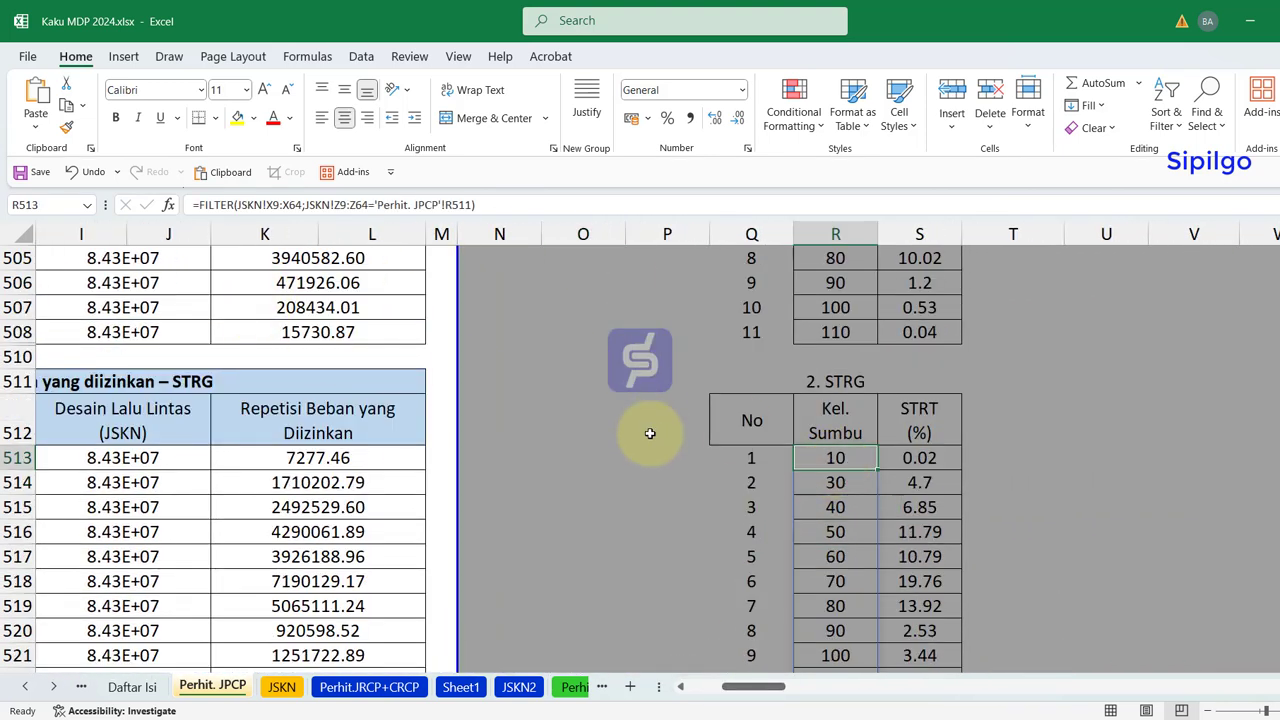
pyautogui.click(846, 505)
pyautogui.scroll(-1, 770, 511)
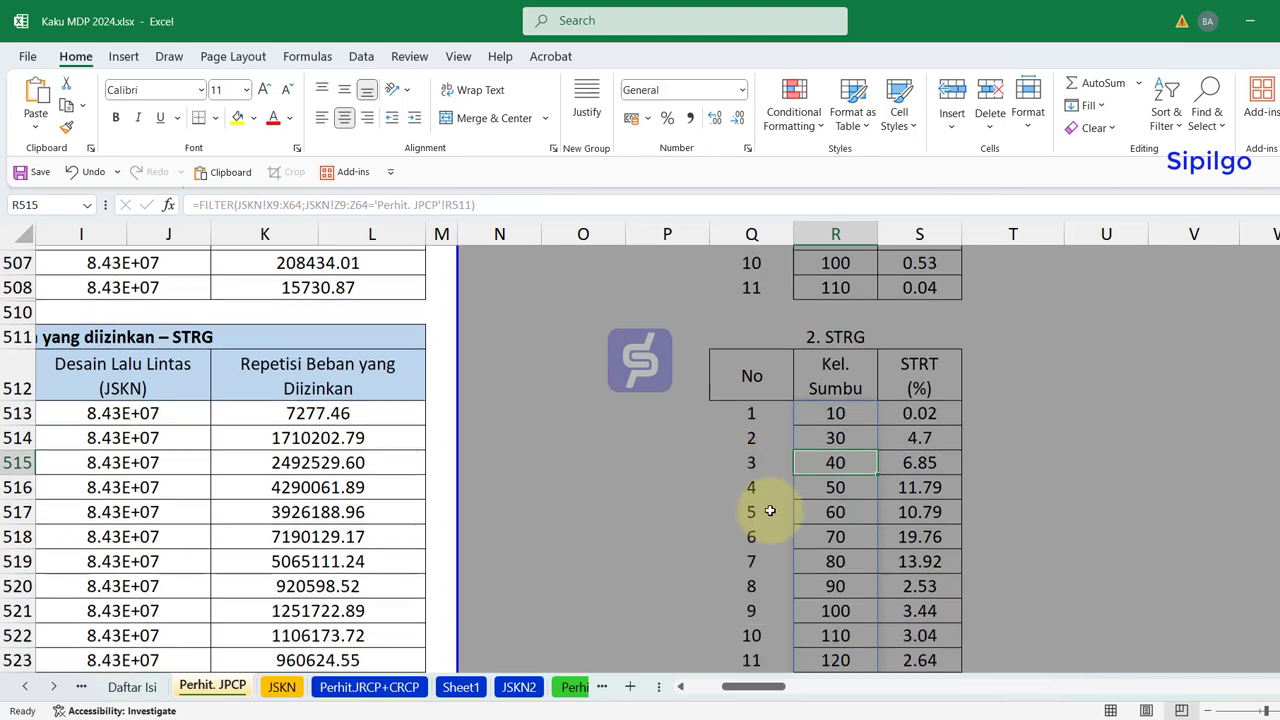
pyautogui.scroll(-1, 770, 511)
pyautogui.click(920, 457)
pyautogui.scroll(-1, 775, 462)
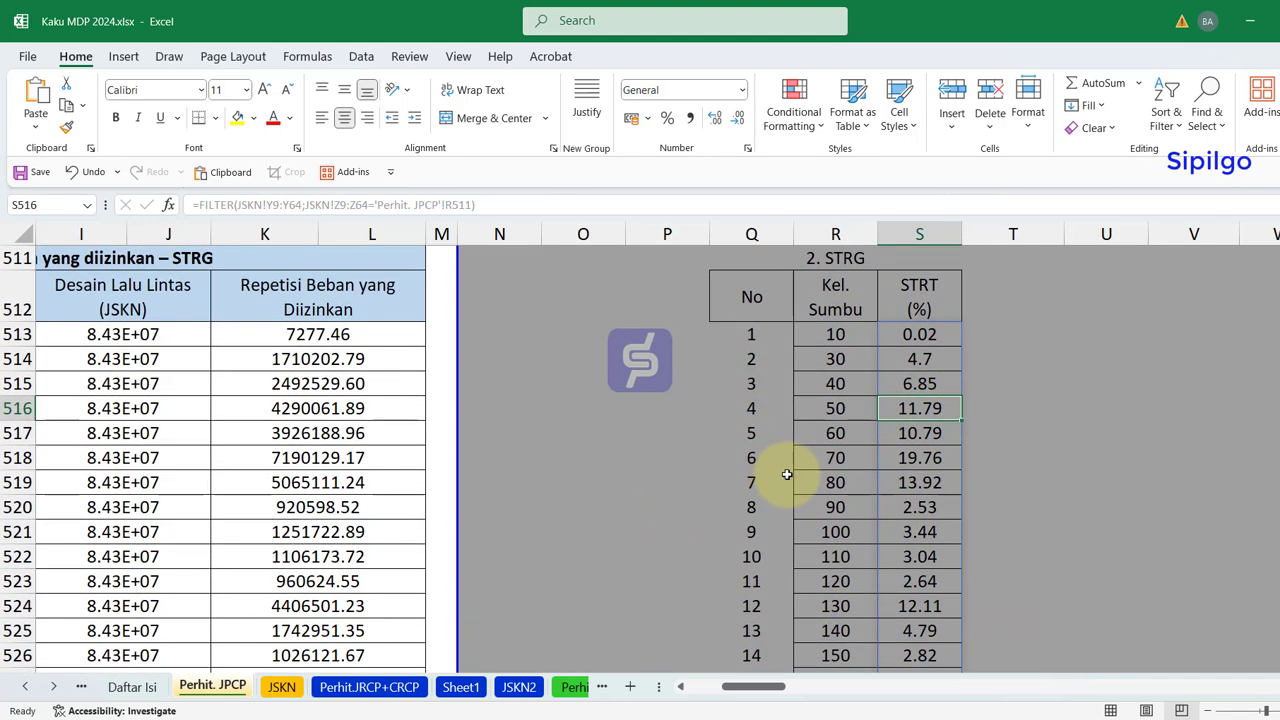
pyautogui.click(557, 484)
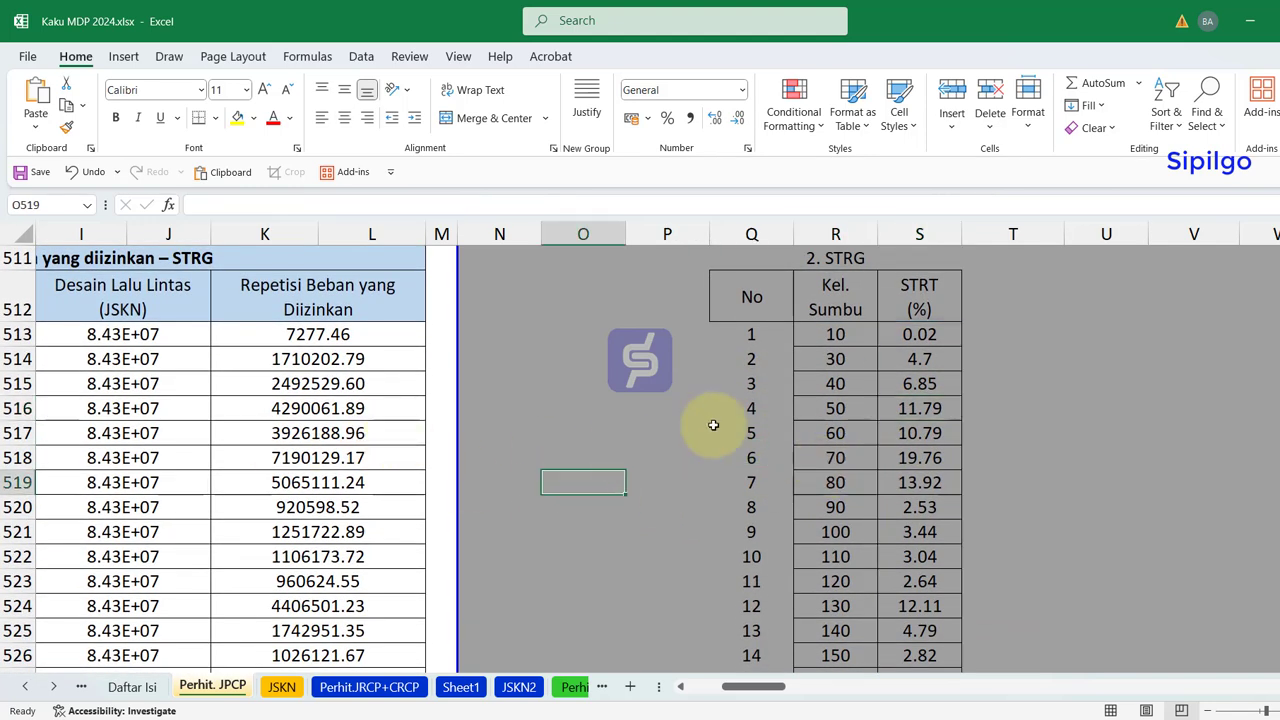
pyautogui.click(282, 687)
pyautogui.scroll(-1, 334, 563)
pyautogui.click(200, 550)
pyautogui.click(208, 595)
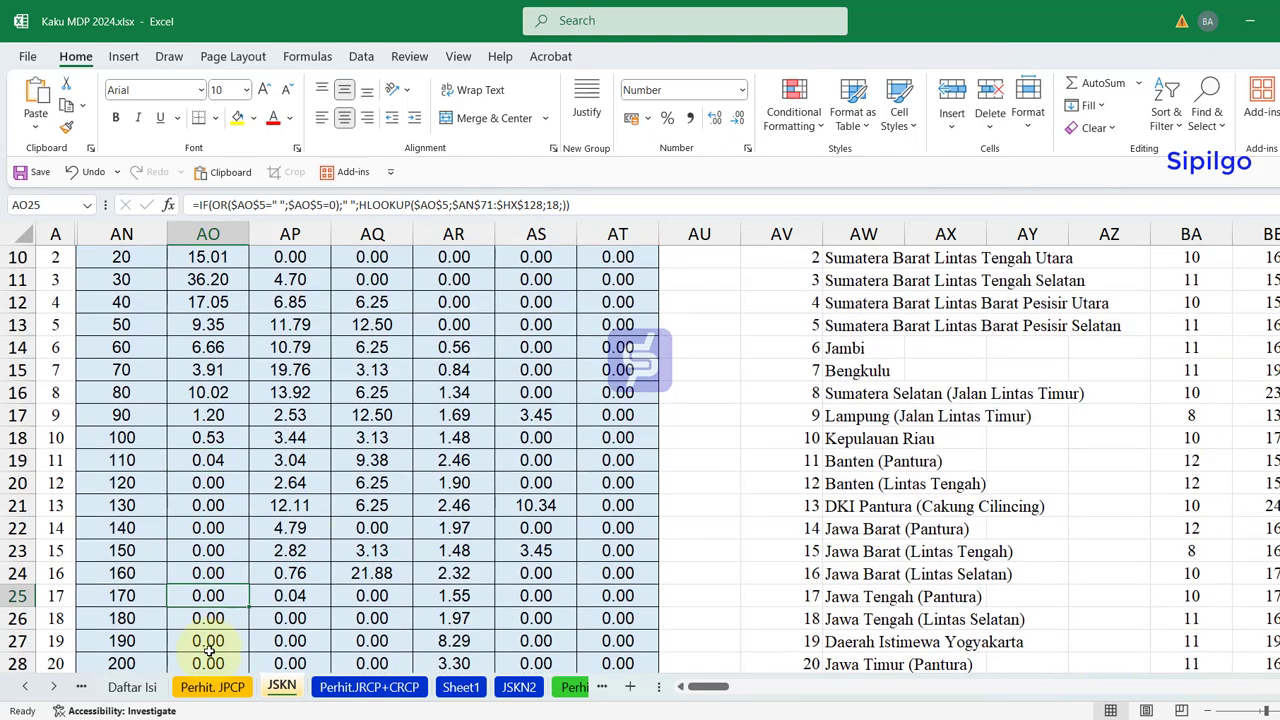
pyautogui.click(208, 644)
pyautogui.click(208, 687)
pyautogui.scroll(-2, 823, 451)
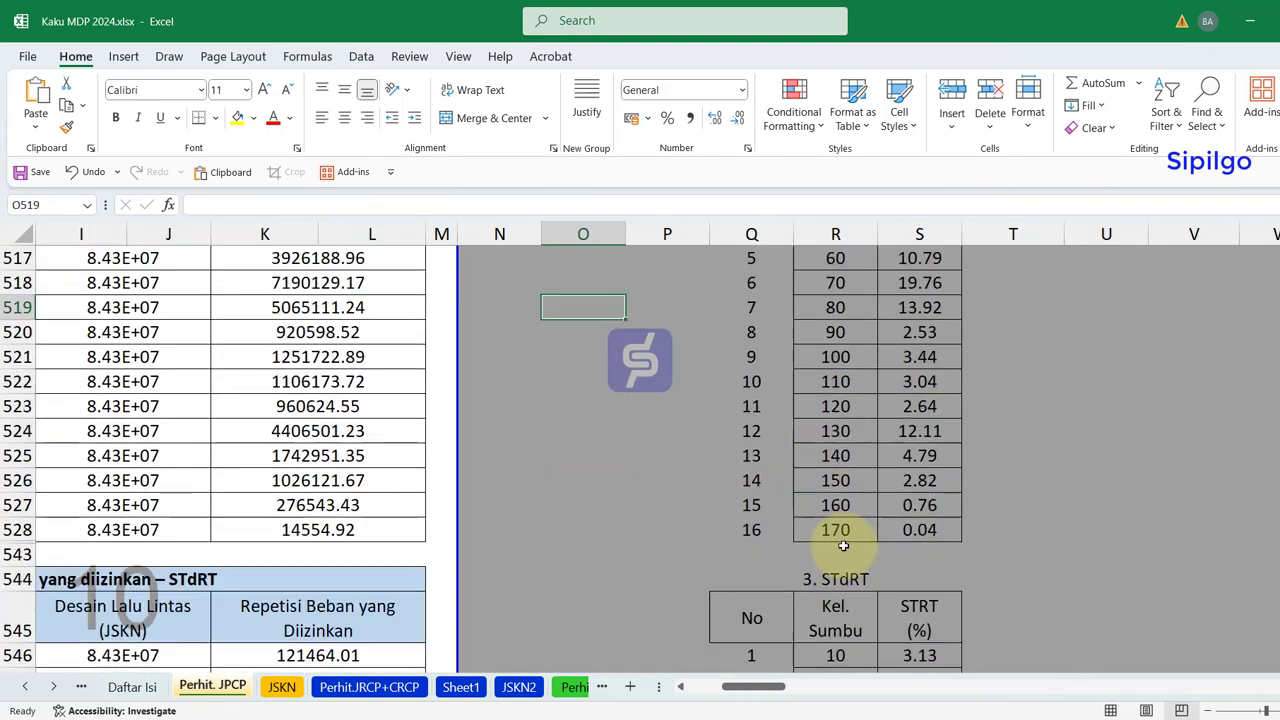
# - Hide the empty rows 559–562 under the STdRT table
pyautogui.click(583, 505)
pyautogui.moveTo(755, 686); pyautogui.dragTo(722, 686)
pyautogui.click(319, 579)
pyautogui.scroll(-5, 319, 466)
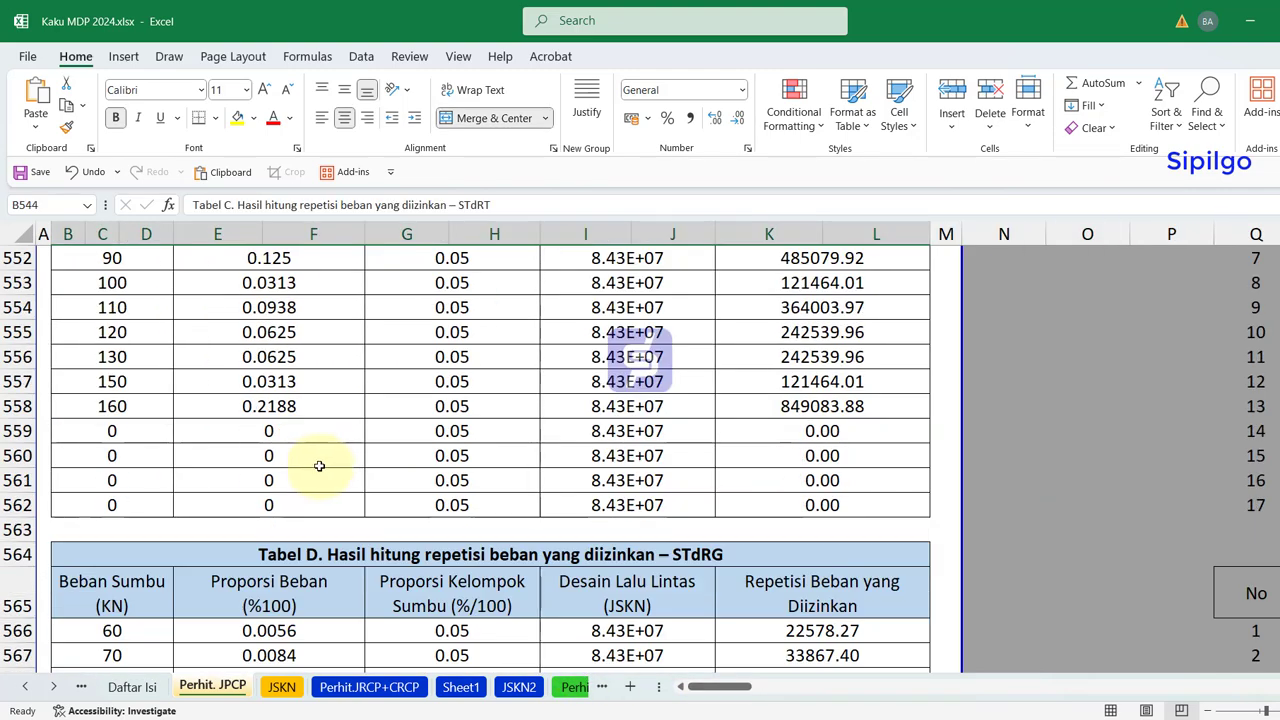
pyautogui.moveTo(15, 430); pyautogui.dragTo(223, 500)
pyautogui.rightClick(276, 505)
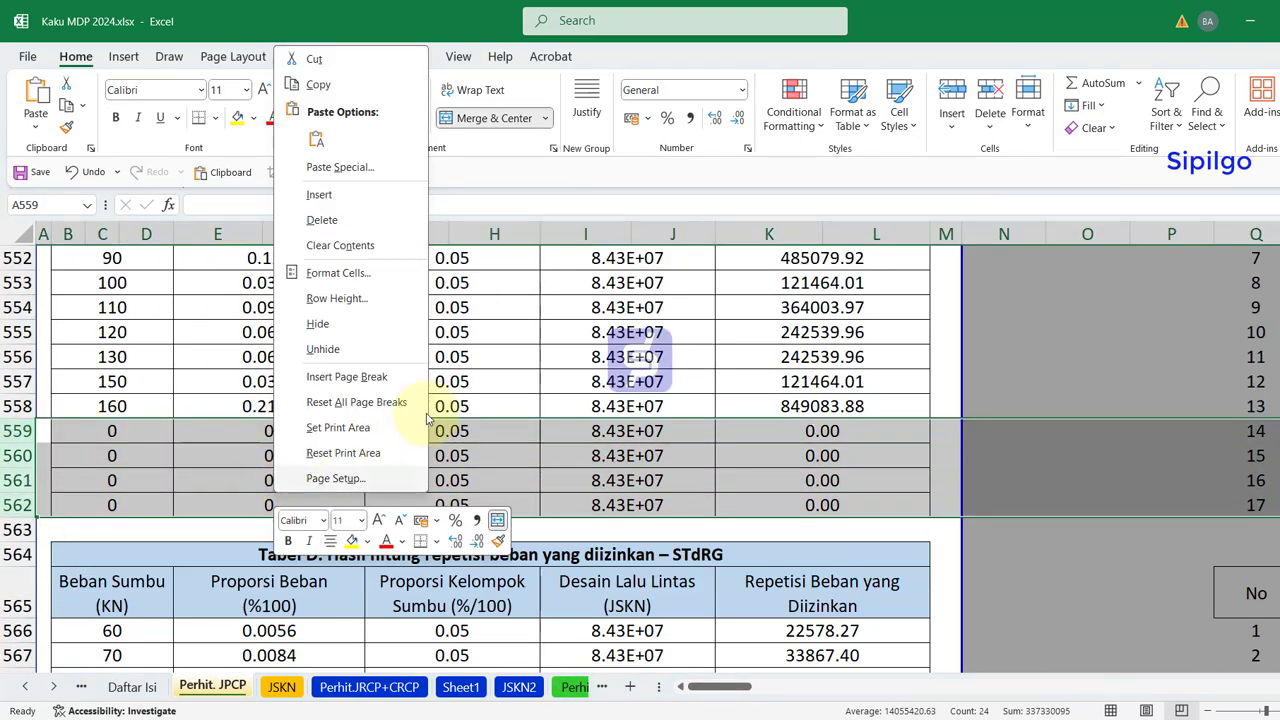
pyautogui.click(330, 324)
pyautogui.click(1000, 455)
# - Inspect Table D's zero axle-load rows 600–606 and the row 606 load-proportion formula
pyautogui.scroll(-1, 281, 477)
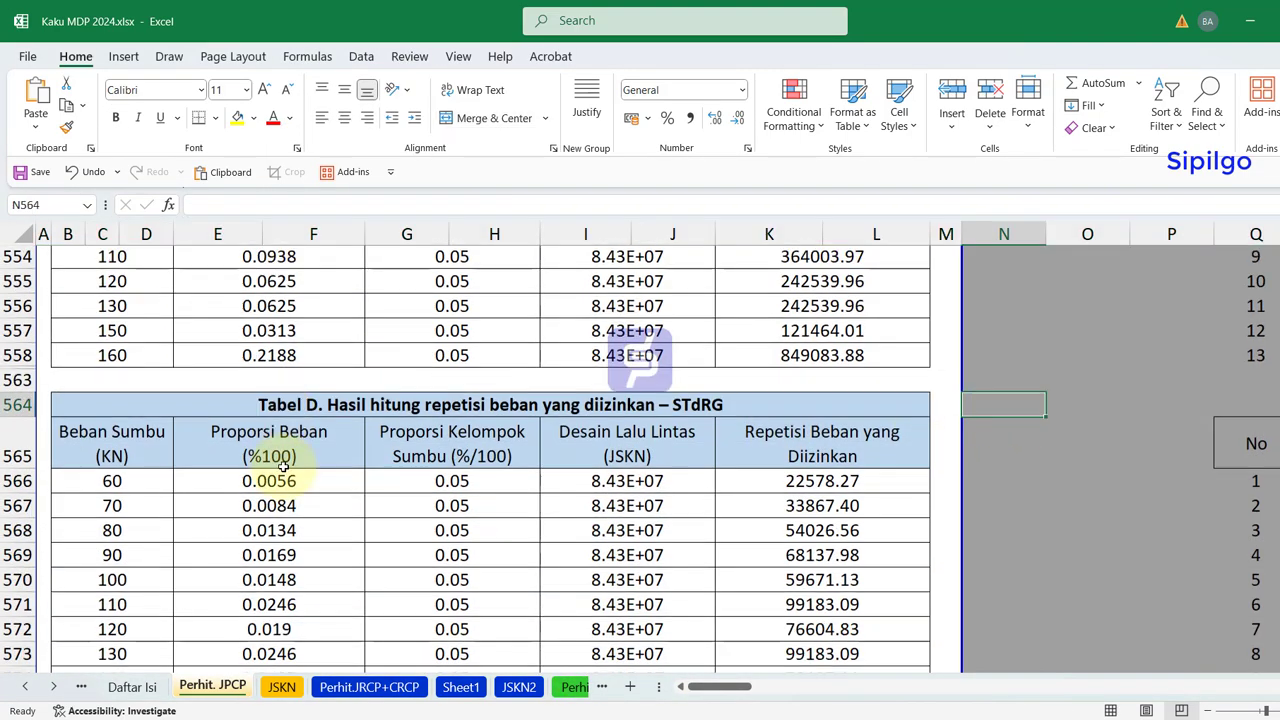
pyautogui.scroll(-5, 281, 477)
pyautogui.scroll(-3, 281, 477)
pyautogui.scroll(-4, 284, 486)
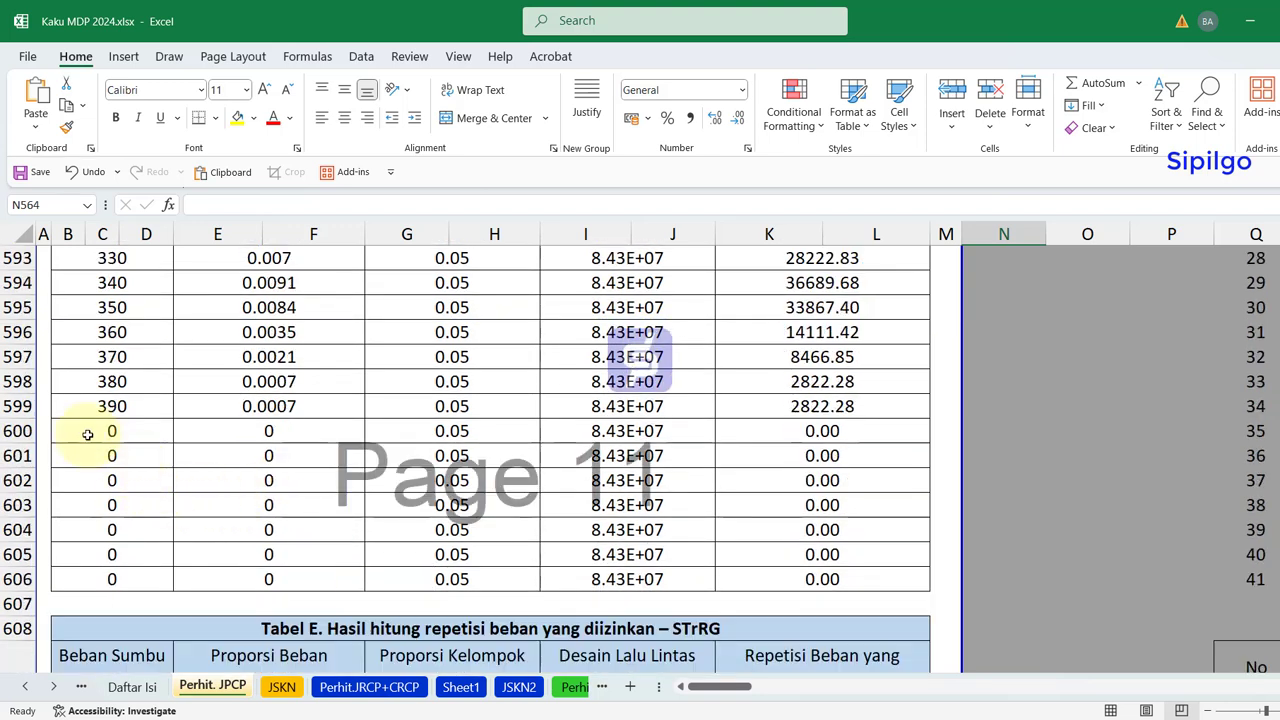
pyautogui.moveTo(88, 433); pyautogui.dragTo(294, 535)
pyautogui.click(983, 503)
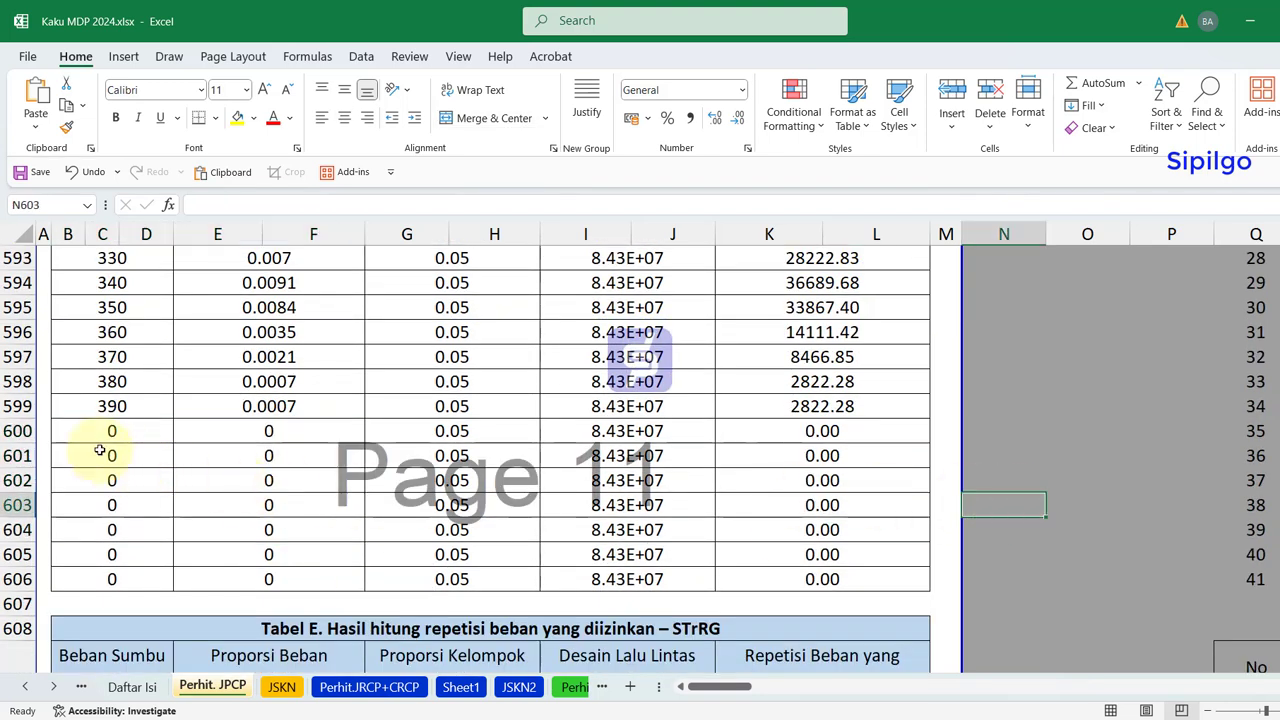
pyautogui.moveTo(80, 432); pyautogui.dragTo(110, 588)
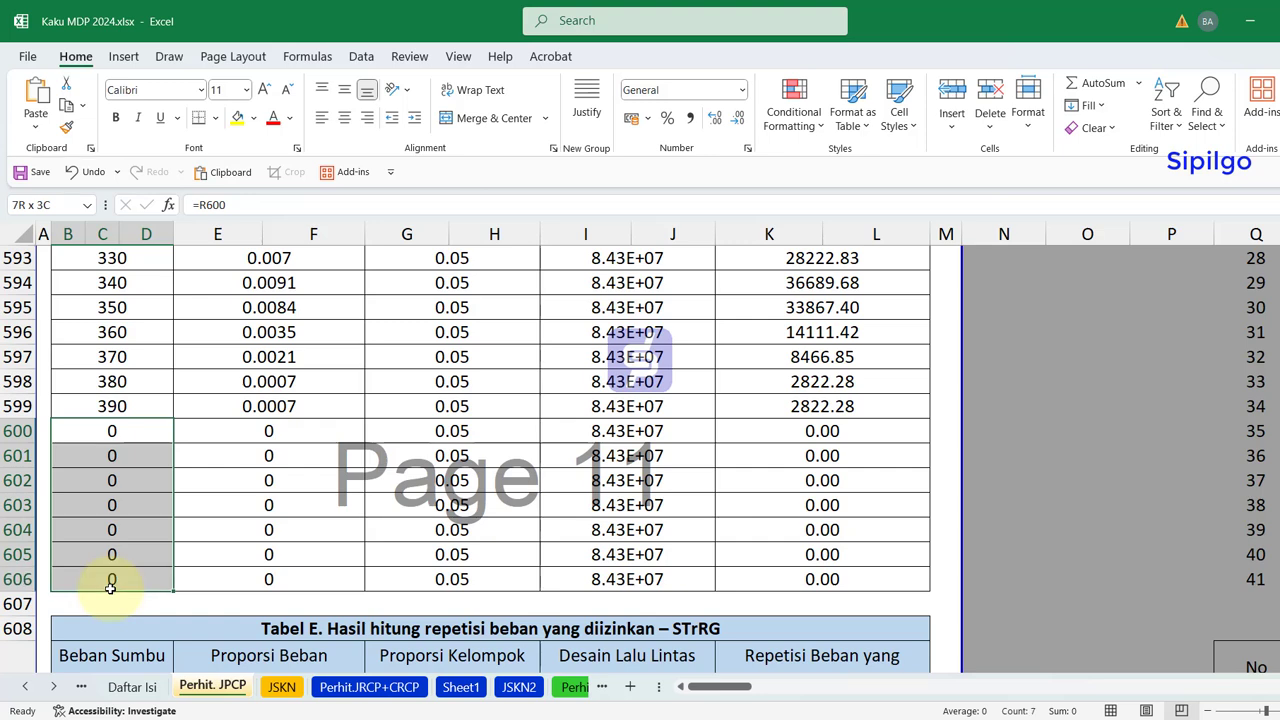
pyautogui.click(258, 576)
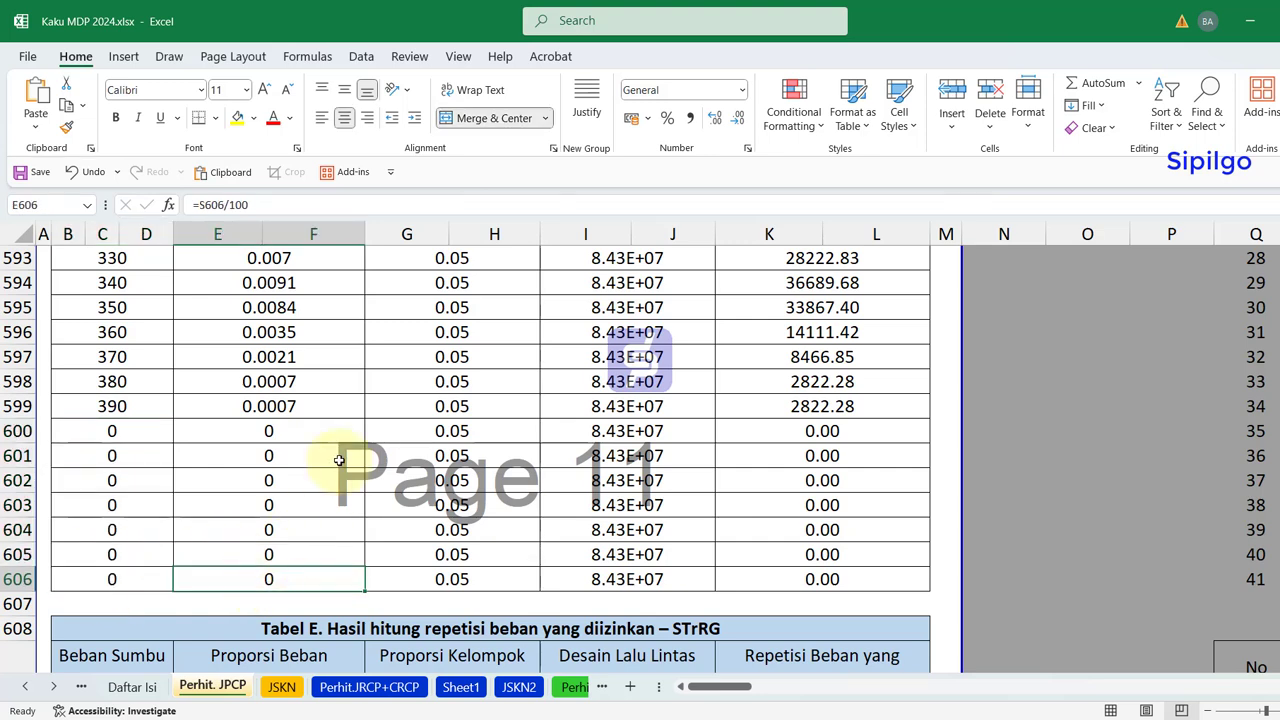
pyautogui.moveTo(105, 580); pyautogui.dragTo(848, 582)
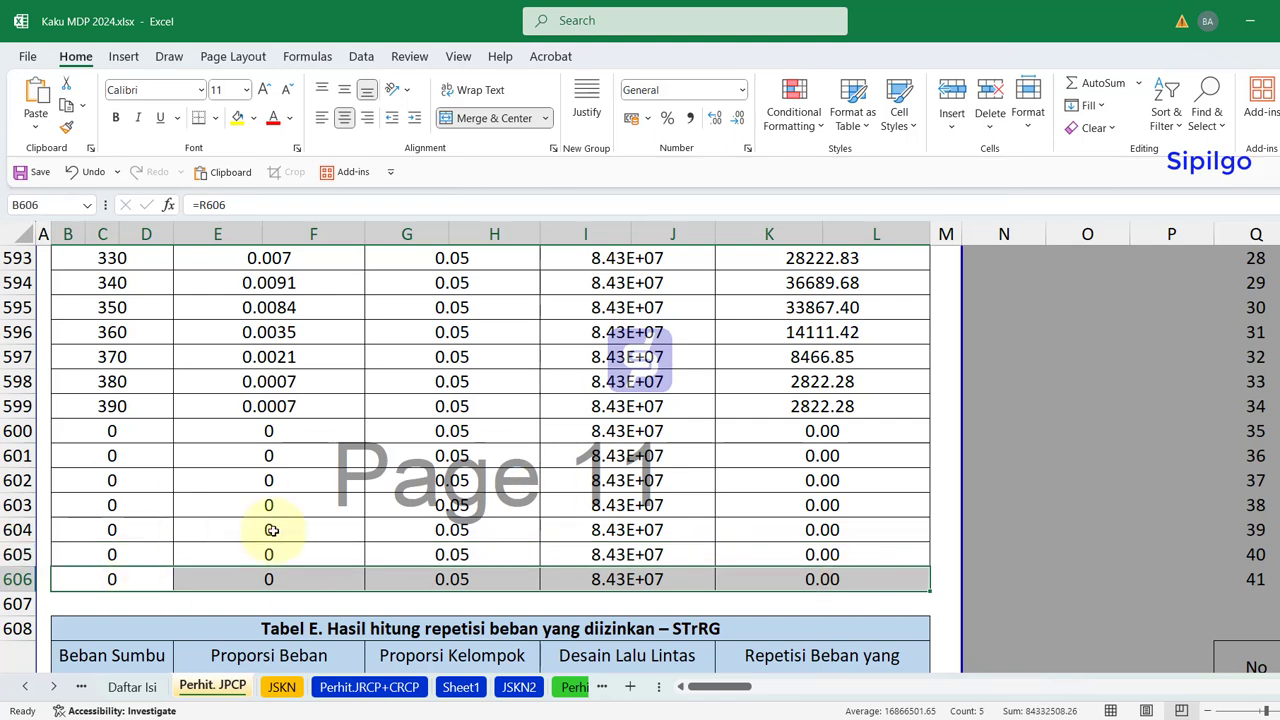
# - Scroll down to check the row 621 axle-group proportion and the Table F title
pyautogui.scroll(-2, 271, 530)
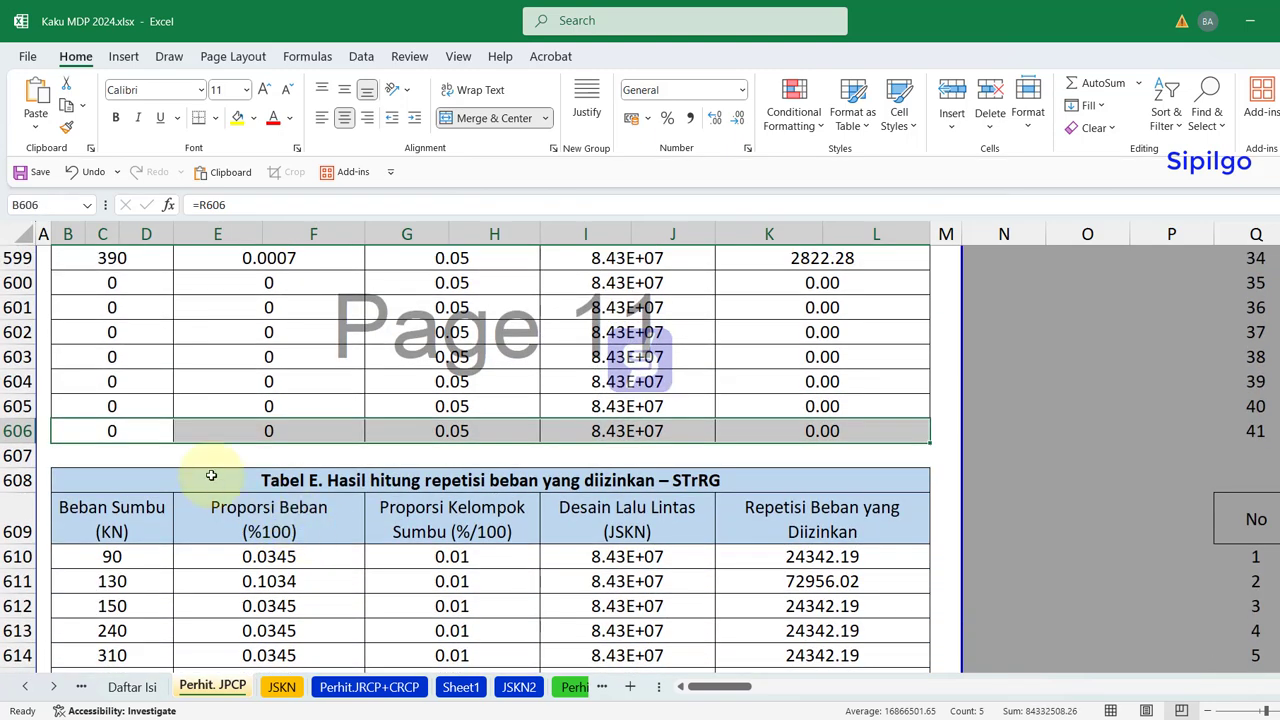
pyautogui.scroll(-4, 322, 509)
pyautogui.click(423, 503)
pyautogui.scroll(-2, 429, 503)
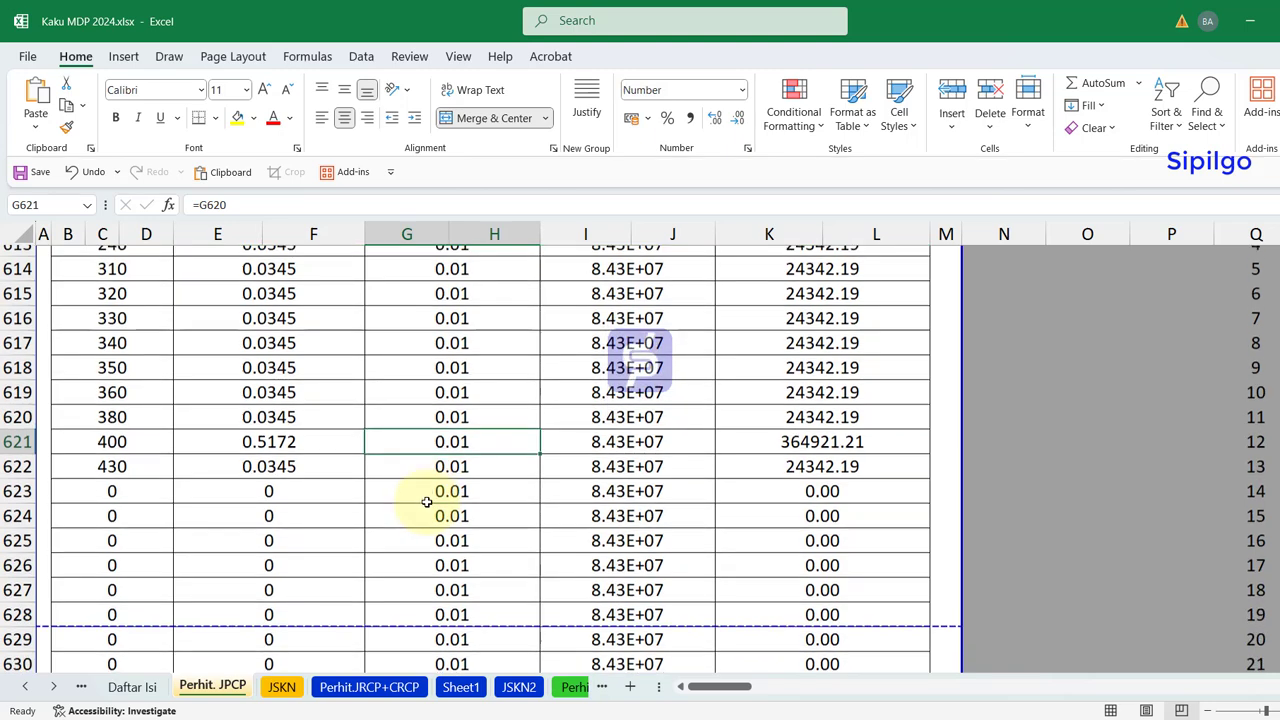
pyautogui.moveTo(107, 411); pyautogui.dragTo(143, 629)
pyautogui.scroll(-10, 357, 463)
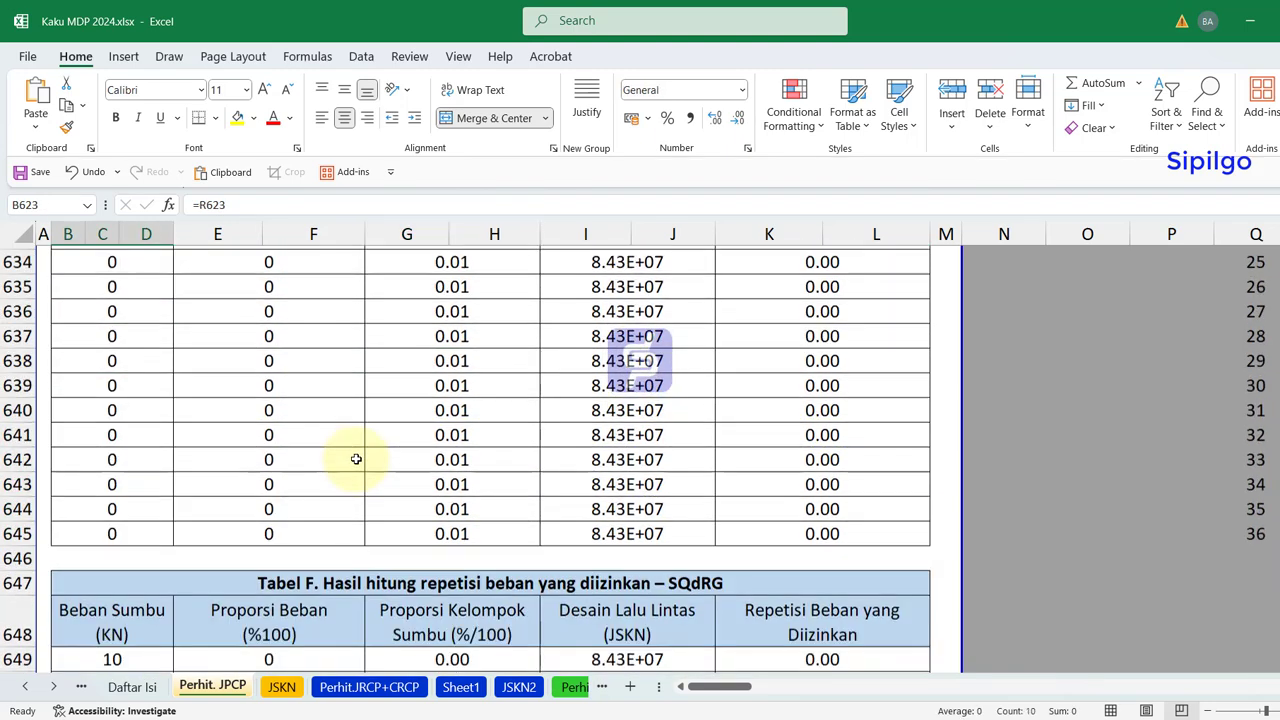
pyautogui.scroll(1, 357, 463)
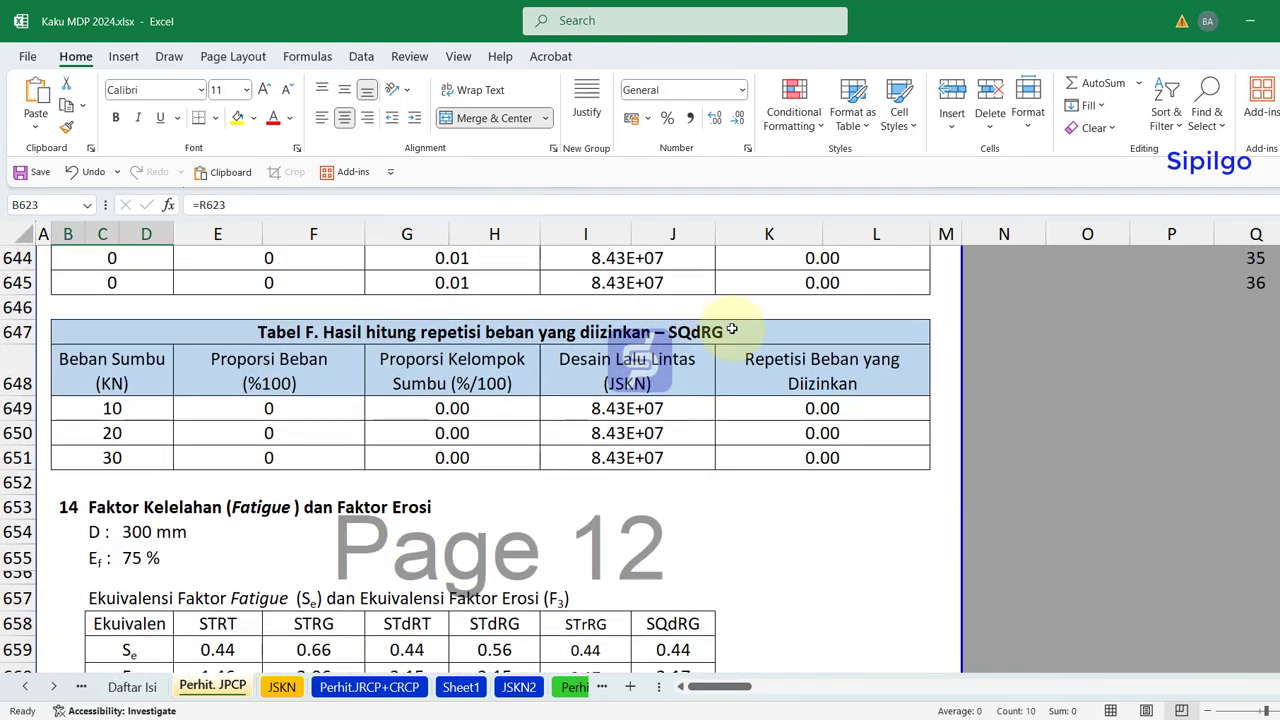
pyautogui.click(740, 334)
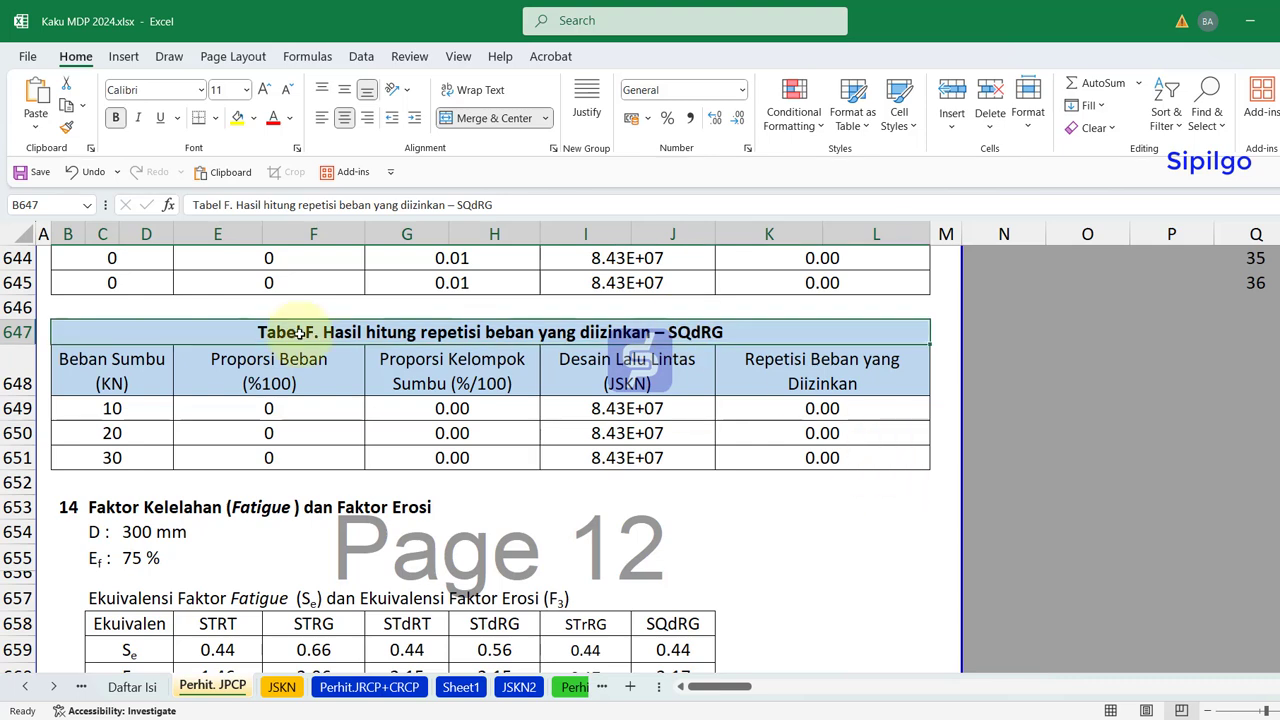
pyautogui.scroll(-2, 300, 334)
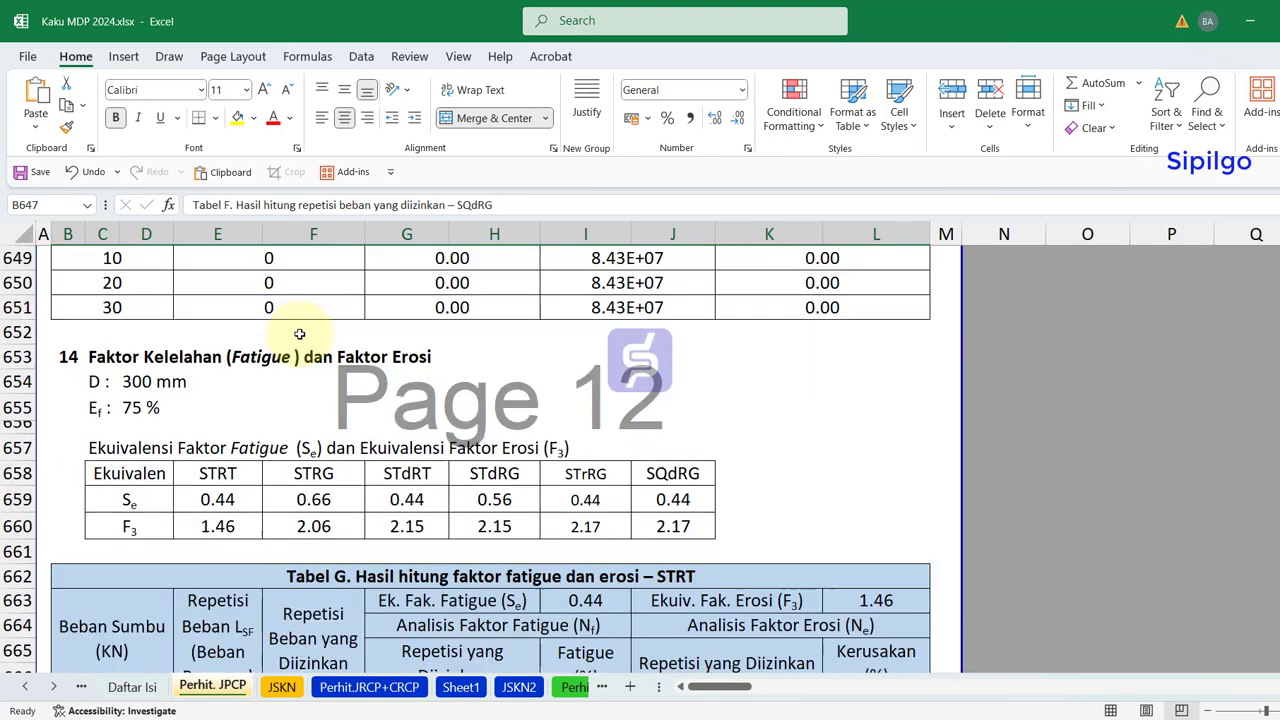
pyautogui.click(105, 334)
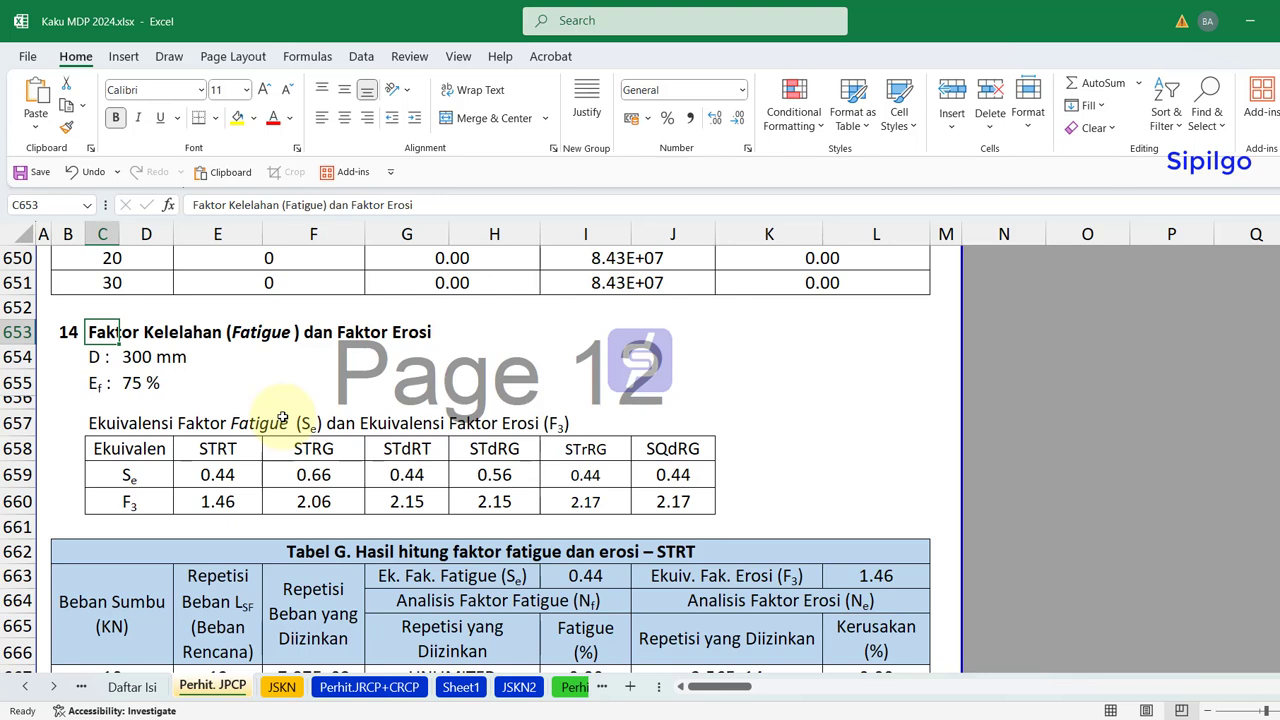
pyautogui.click(145, 358)
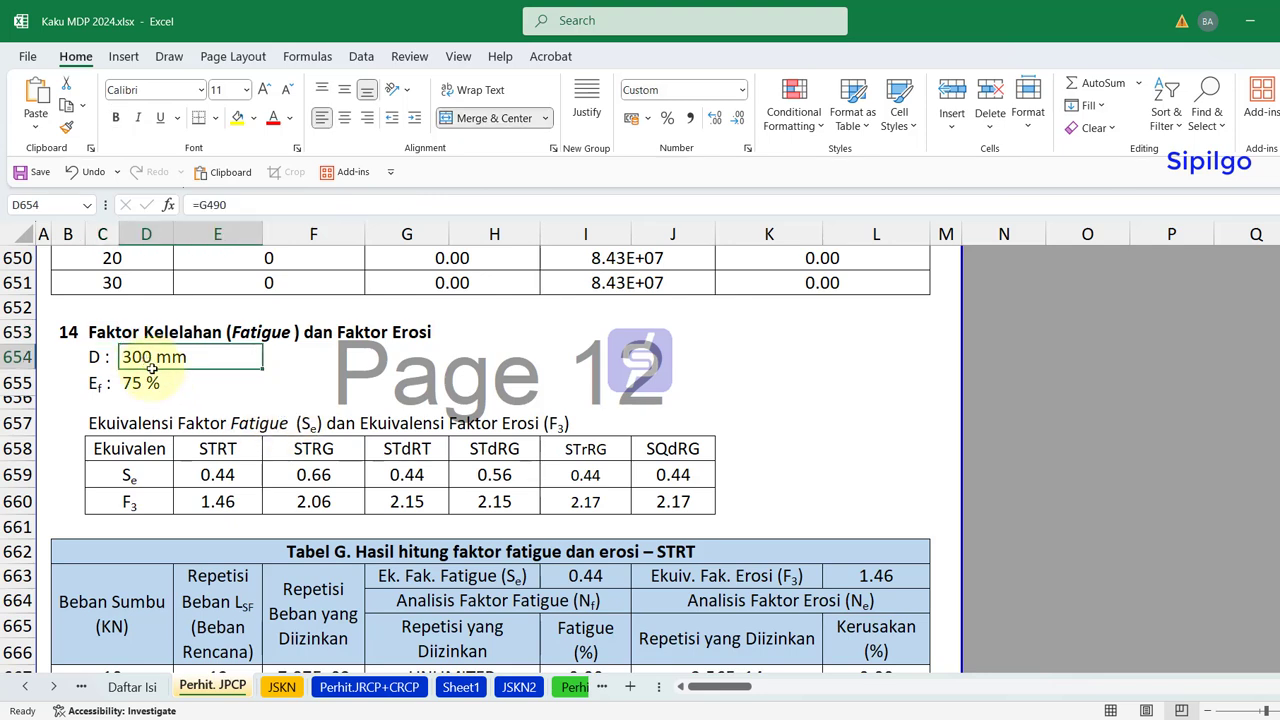
pyautogui.click(150, 388)
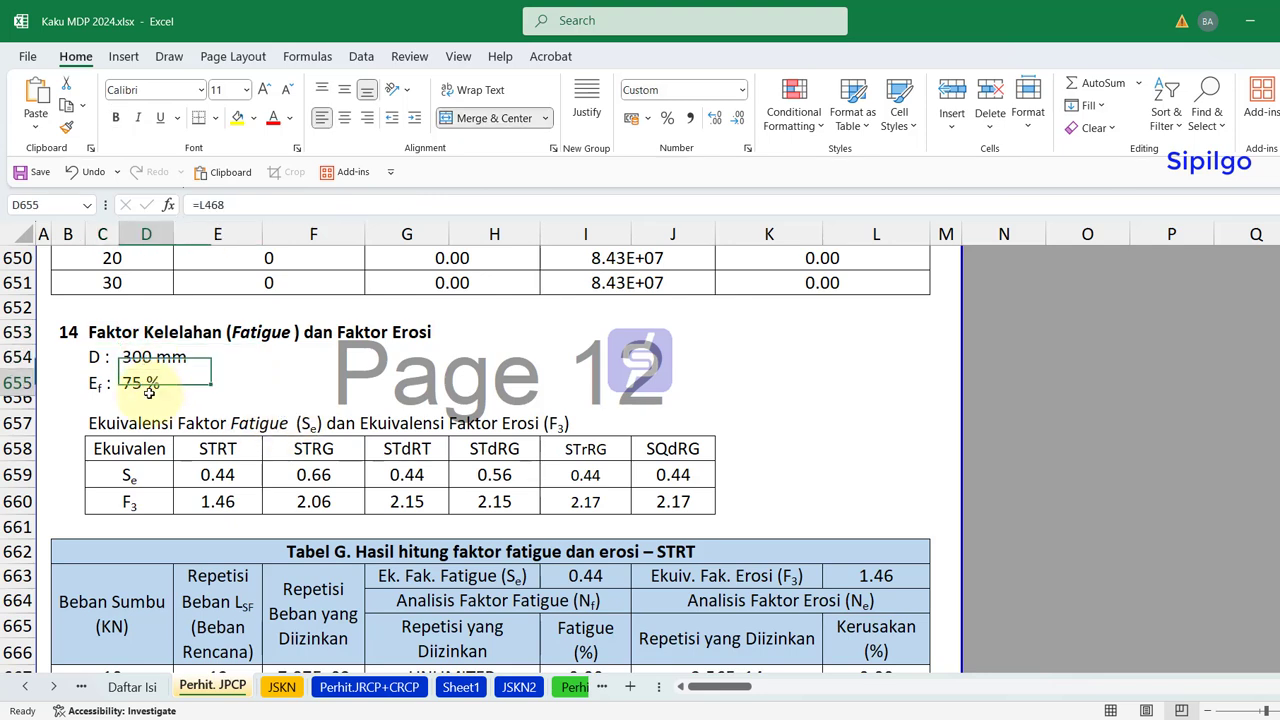
pyautogui.click(97, 423)
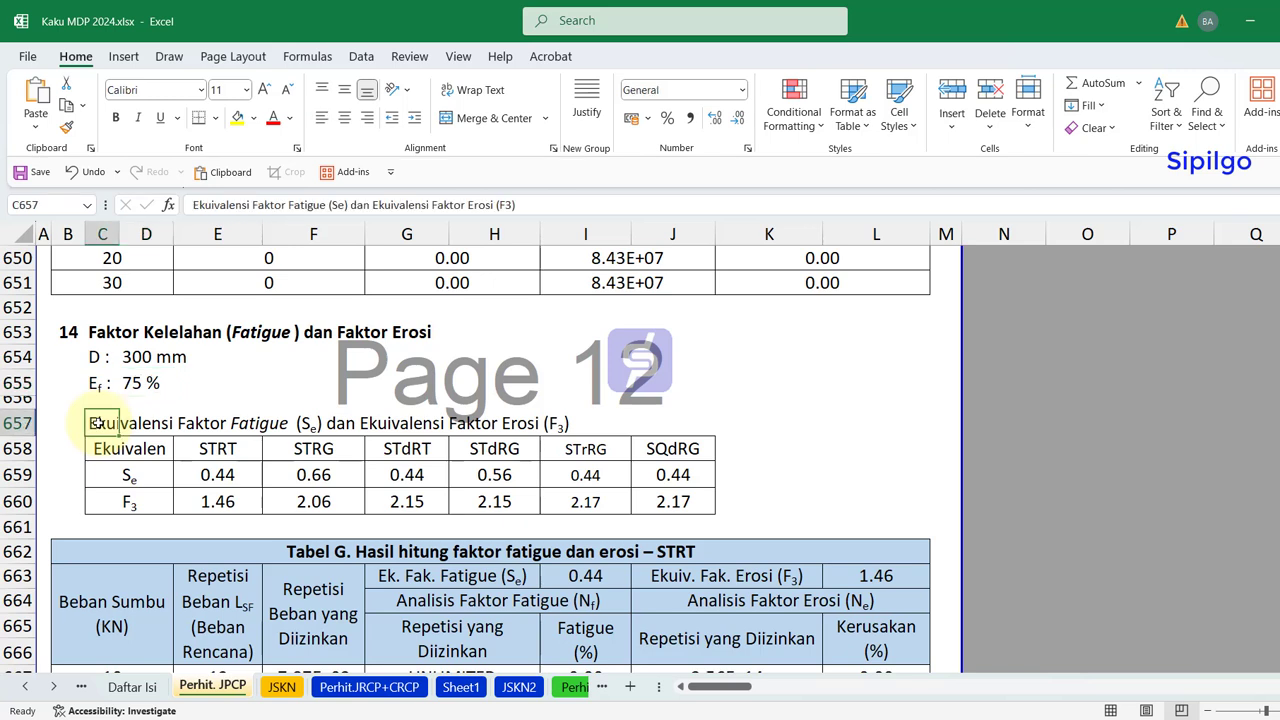
pyautogui.click(193, 479)
pyautogui.moveTo(218, 476); pyautogui.dragTo(673, 501)
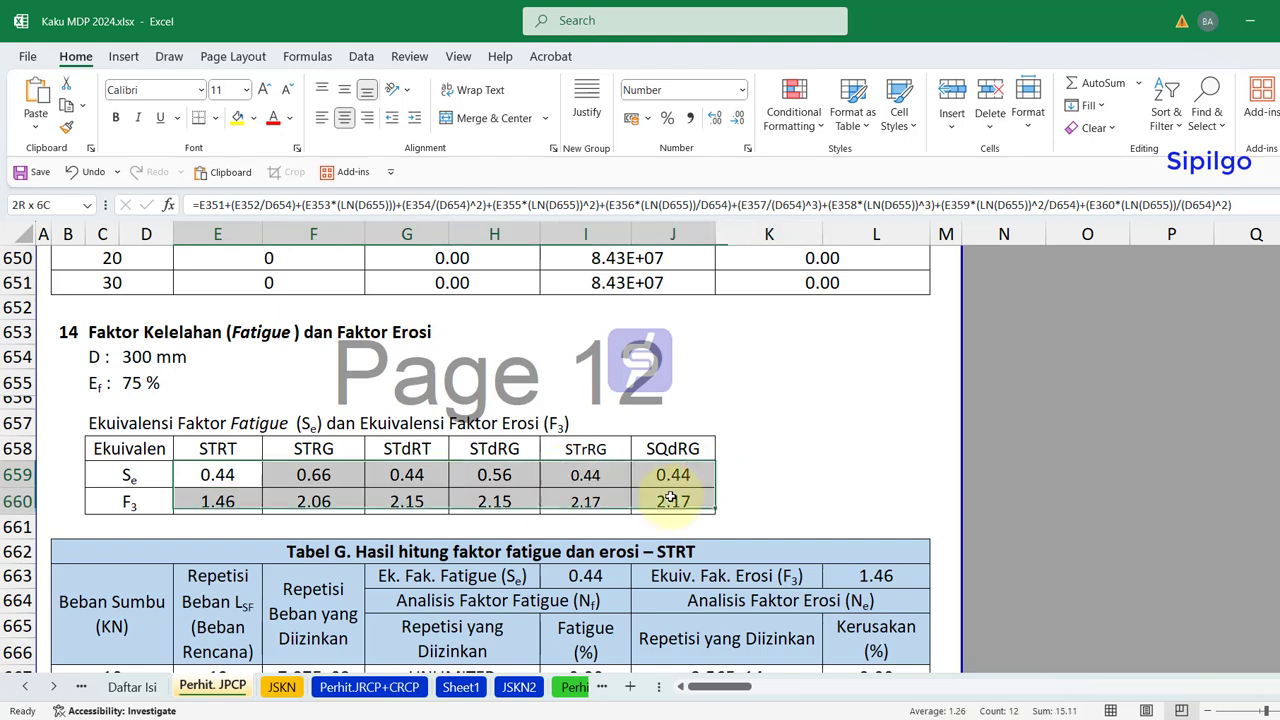
pyautogui.scroll(-3, 670, 495)
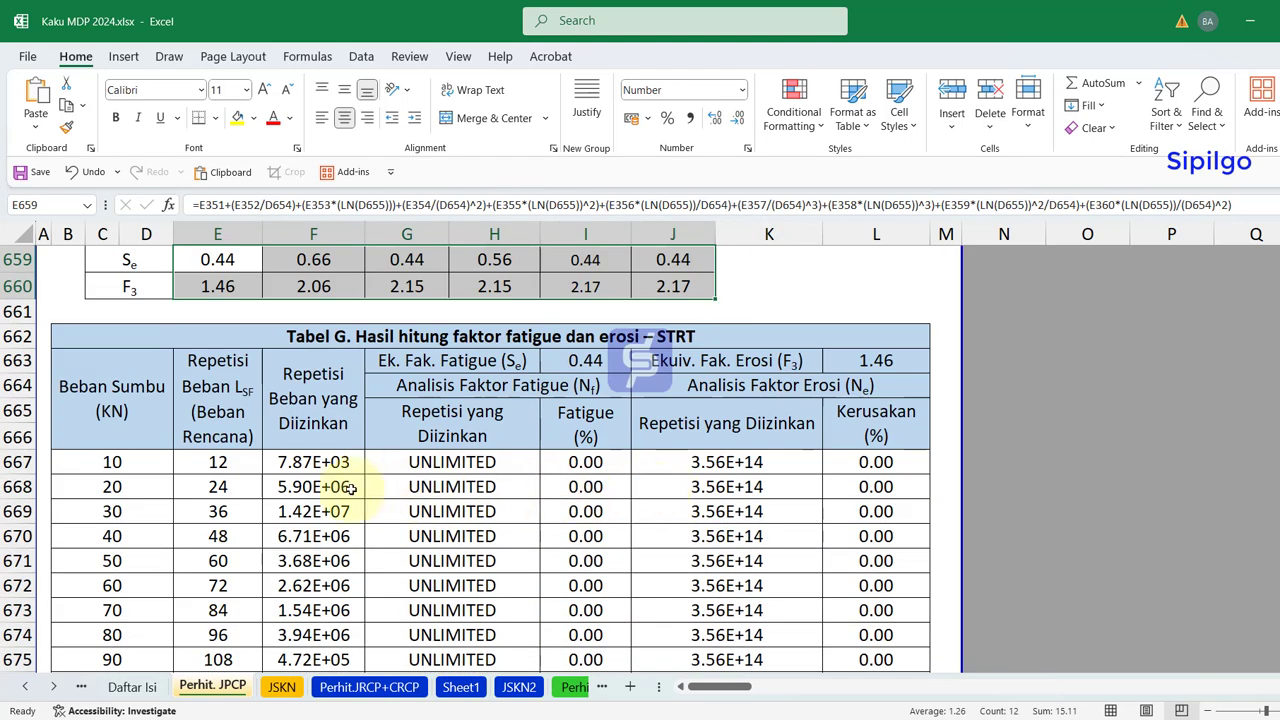
pyautogui.click(320, 486)
pyautogui.scroll(-1, 484, 468)
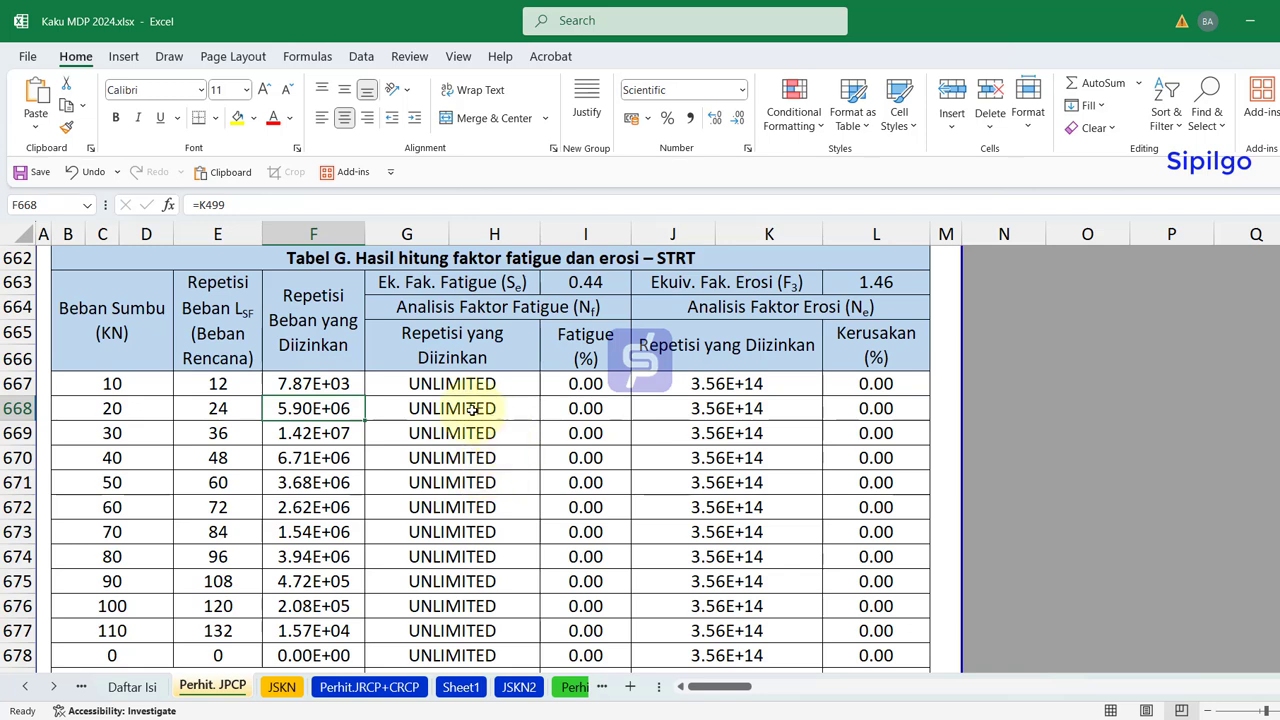
pyautogui.moveTo(451, 383); pyautogui.dragTo(455, 557)
pyautogui.scroll(-2, 617, 459)
# - Check the 70 kN erosion damage and the Table G total erosion and fatigue percentages
pyautogui.click(876, 384)
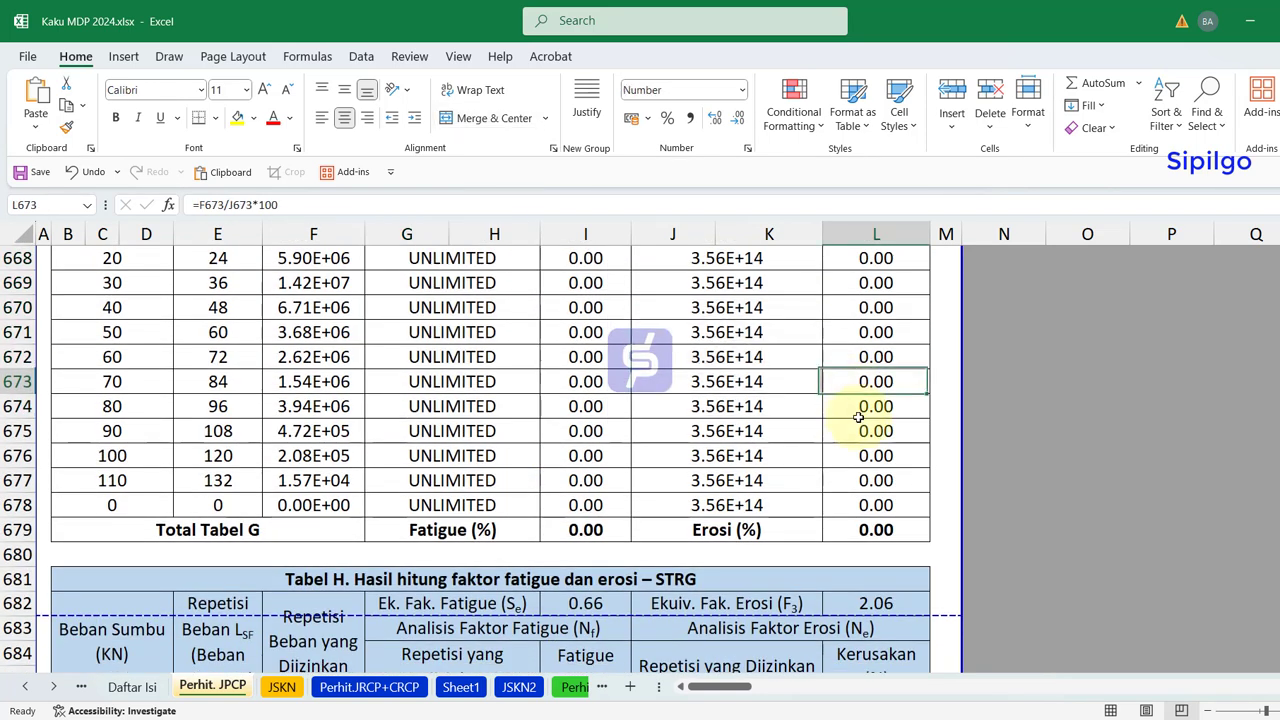
pyautogui.click(890, 529)
pyautogui.click(449, 530)
# - Hide the empty zero-load rows 702–715 at the end of Tabel H
pyautogui.scroll(-1, 300, 490)
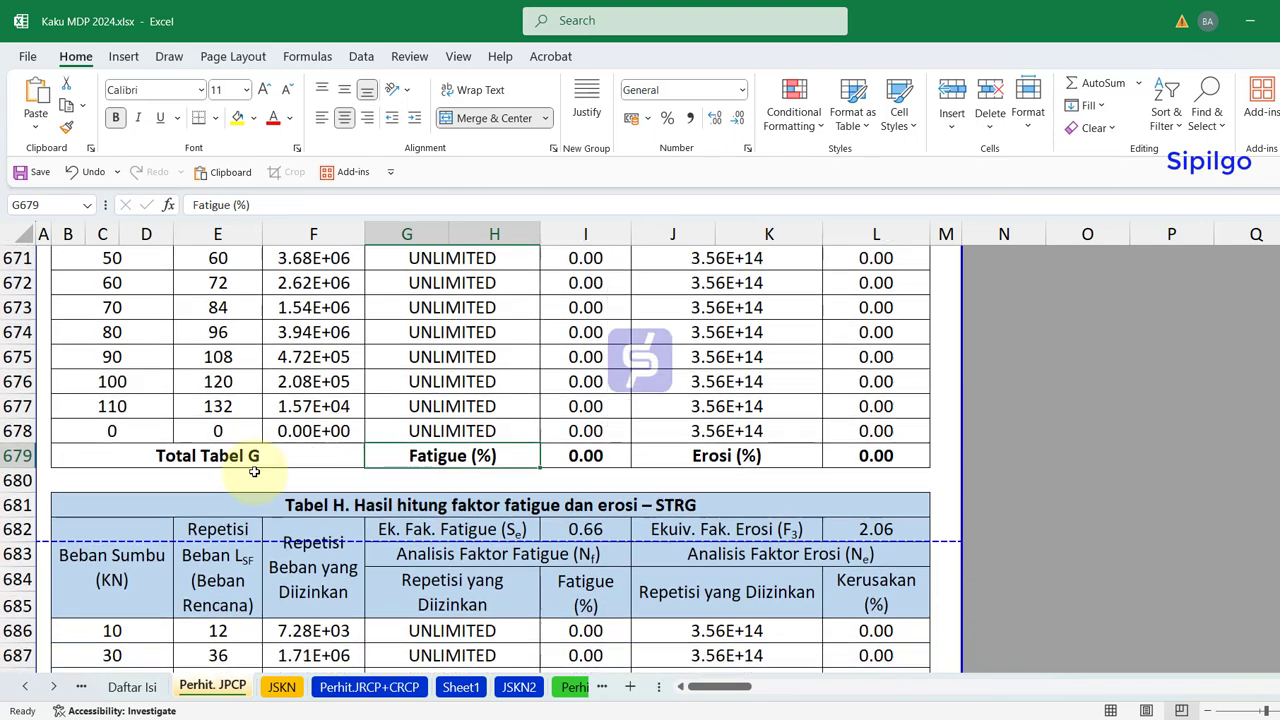
pyautogui.click(250, 485)
pyautogui.scroll(-1, 255, 465)
pyautogui.scroll(-3, 257, 463)
pyautogui.scroll(-2, 480, 458)
pyautogui.scroll(-2, 485, 459)
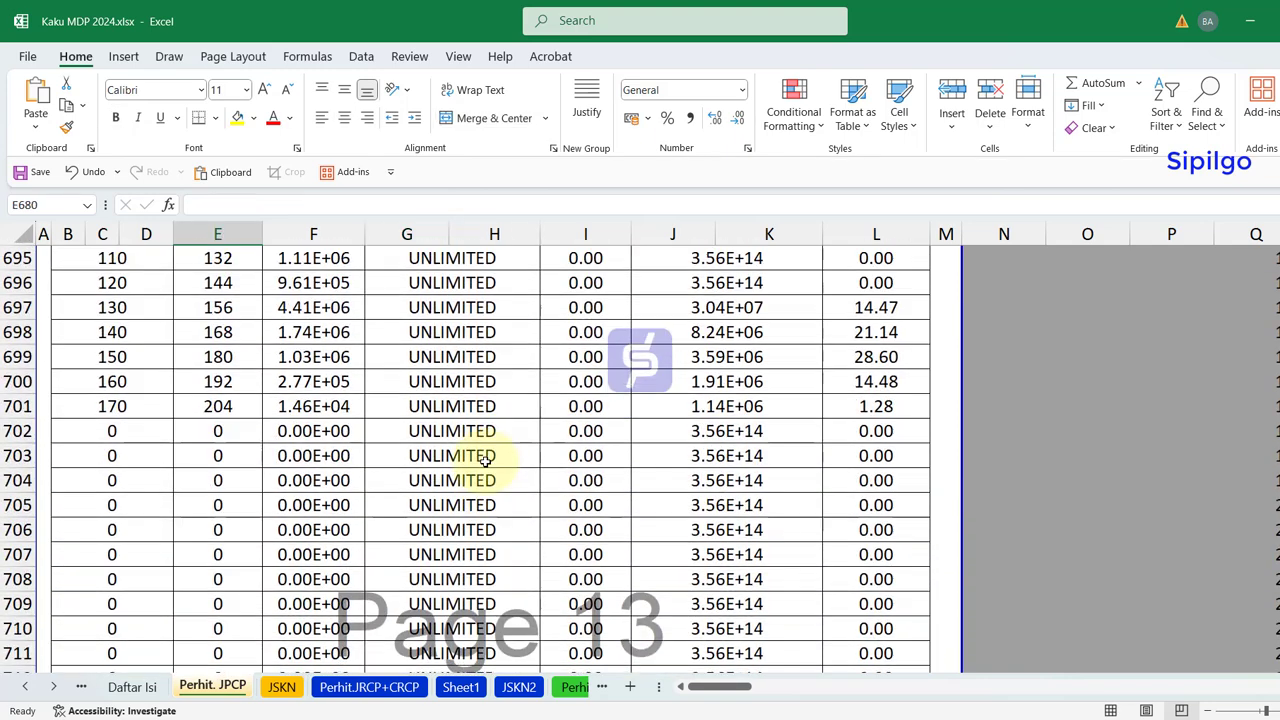
pyautogui.scroll(-1, 426, 440)
pyautogui.moveTo(20, 357); pyautogui.dragTo(455, 628)
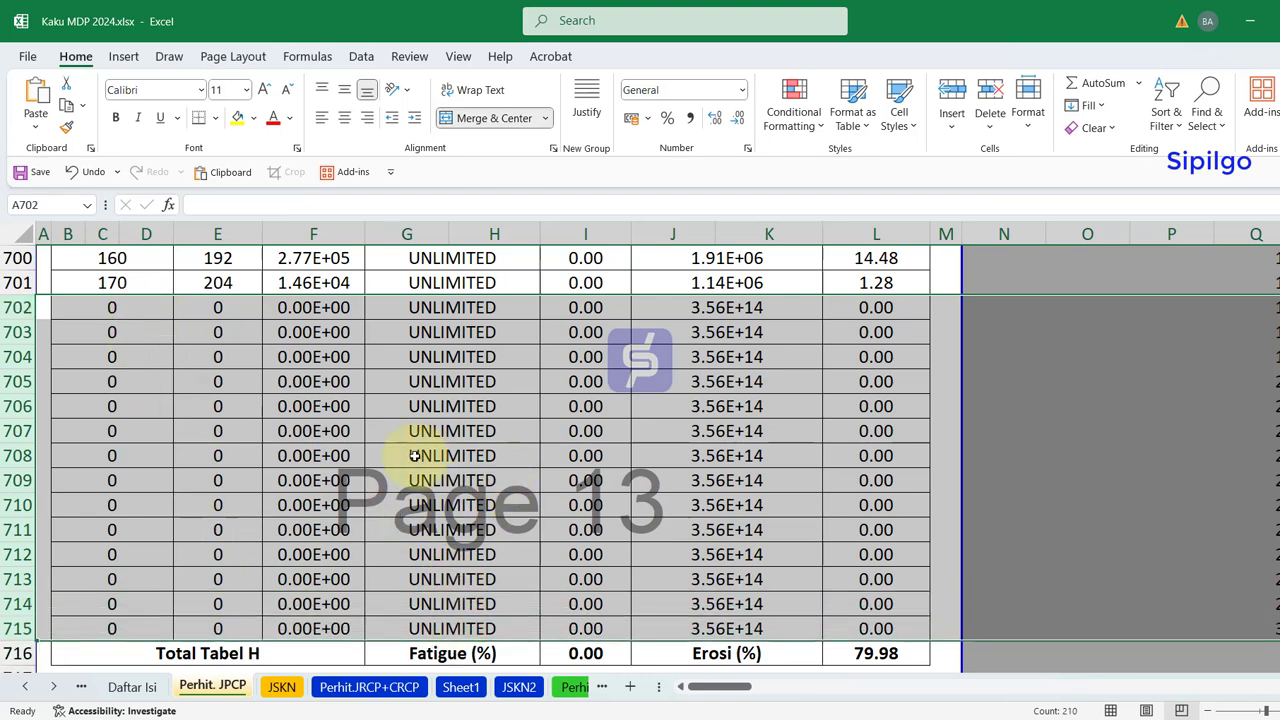
pyautogui.scroll(-3, 414, 456)
pyautogui.rightClick(397, 348)
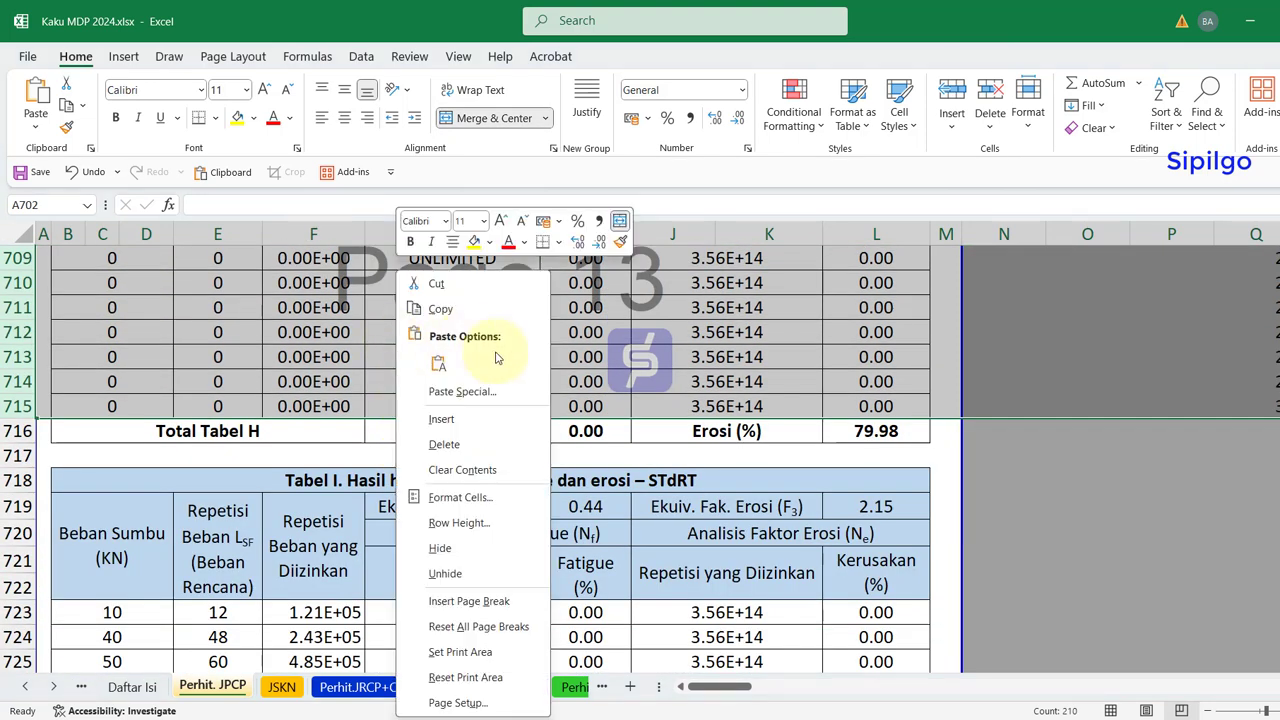
pyautogui.click(463, 558)
pyautogui.scroll(2, 457, 557)
pyautogui.click(1031, 381)
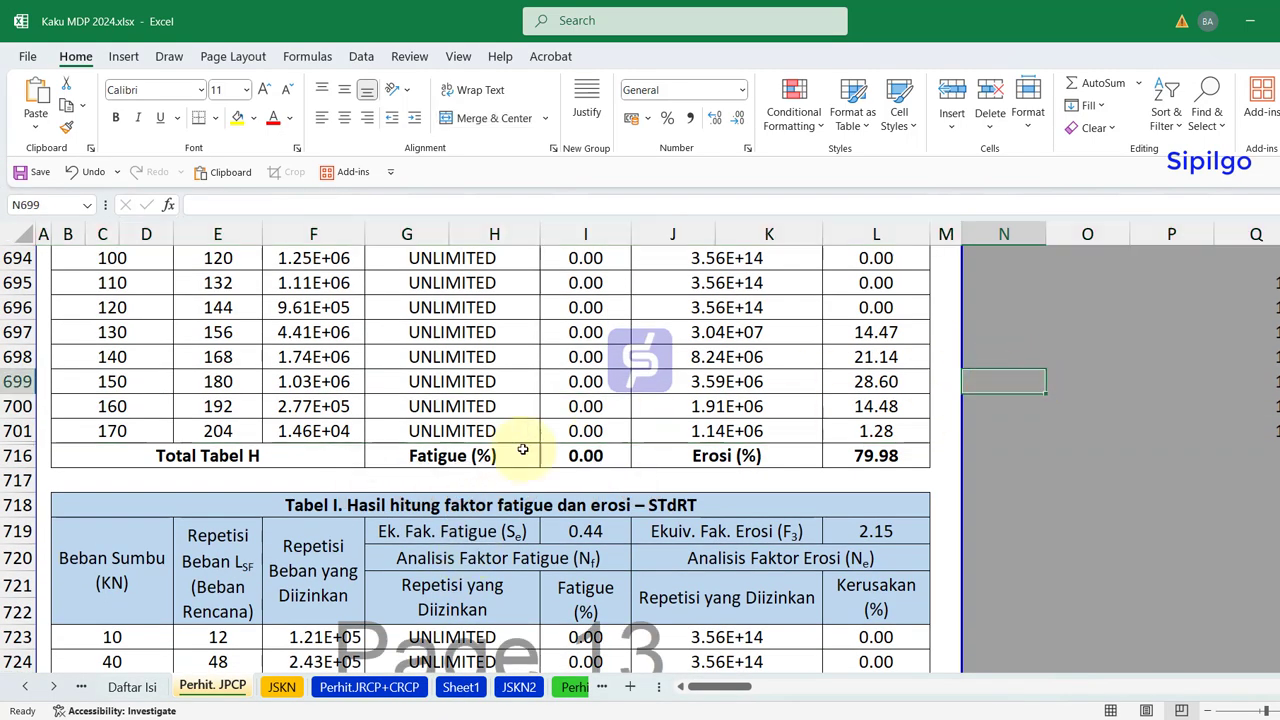
# - Hide the empty rows 736–739 at the end of Tabel I
pyautogui.scroll(2, 408, 455)
pyautogui.scroll(2, 408, 455)
pyautogui.scroll(1, 408, 455)
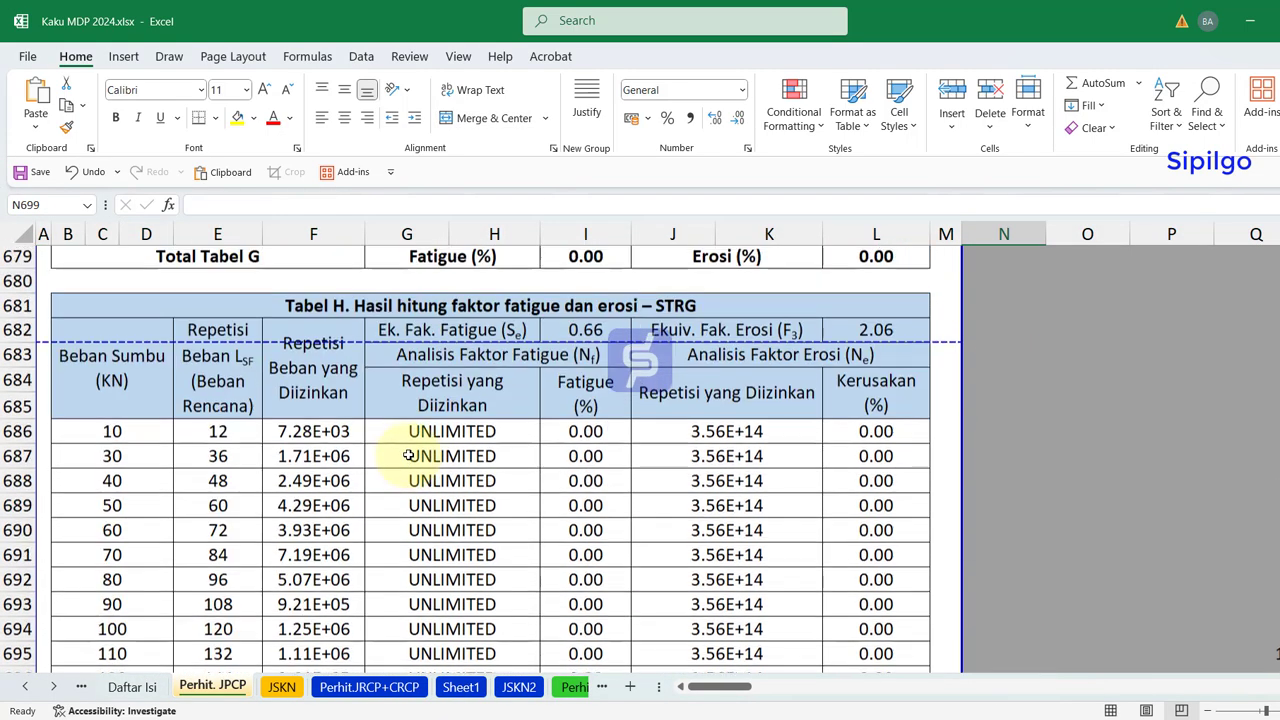
pyautogui.scroll(-1, 408, 455)
pyautogui.scroll(-3, 408, 455)
pyautogui.scroll(-4, 408, 455)
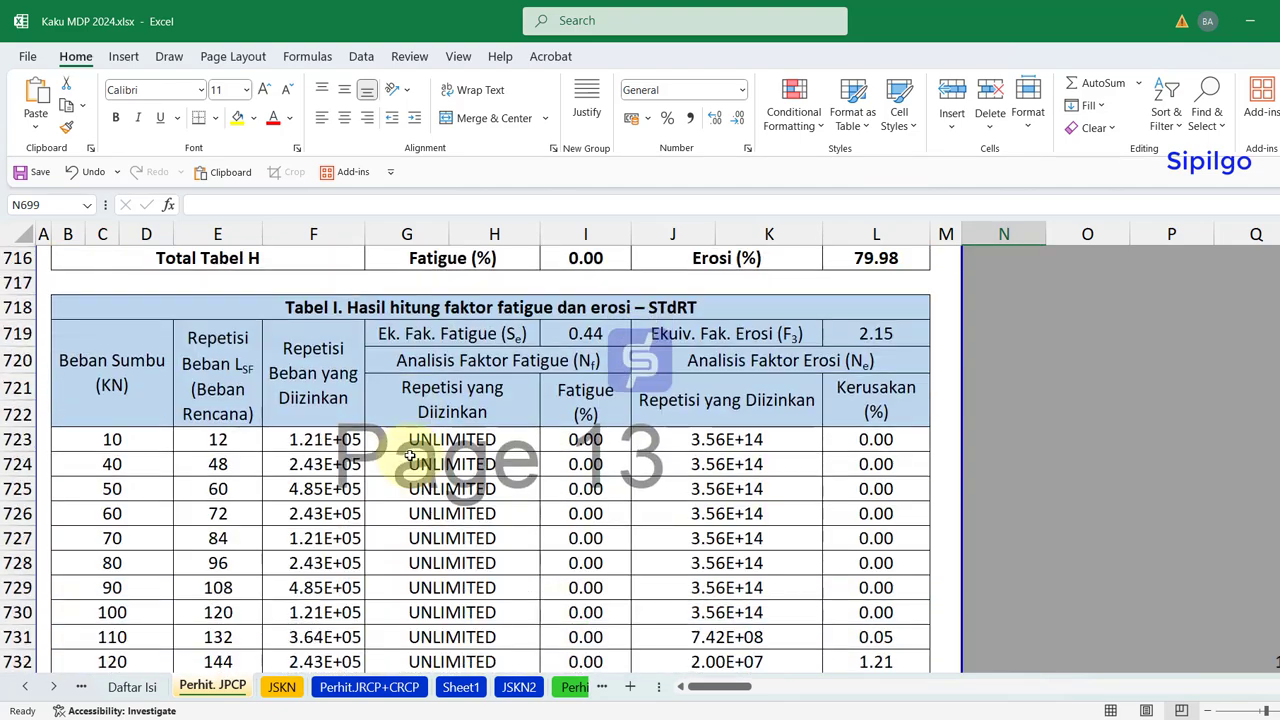
pyautogui.scroll(-4, 408, 455)
pyautogui.scroll(-2, 408, 455)
pyautogui.scroll(1, 408, 455)
pyautogui.scroll(1, 408, 455)
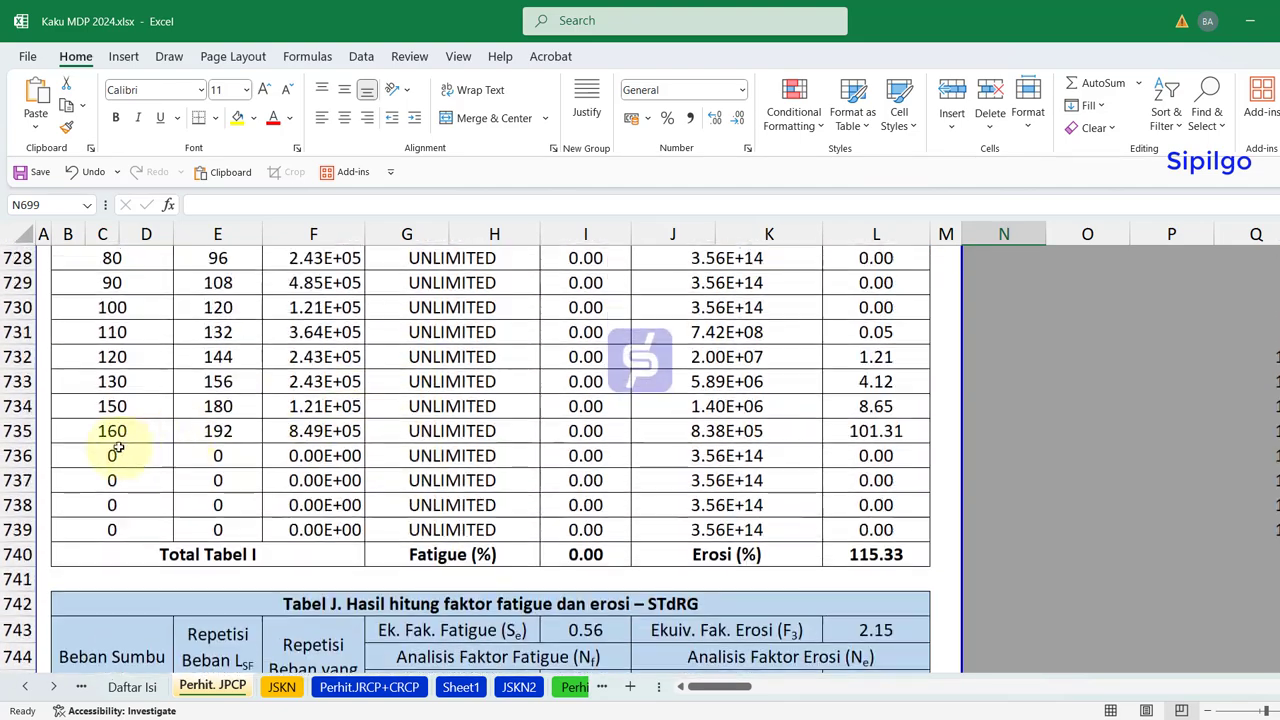
pyautogui.moveTo(5, 458); pyautogui.dragTo(229, 529)
pyautogui.rightClick(300, 505)
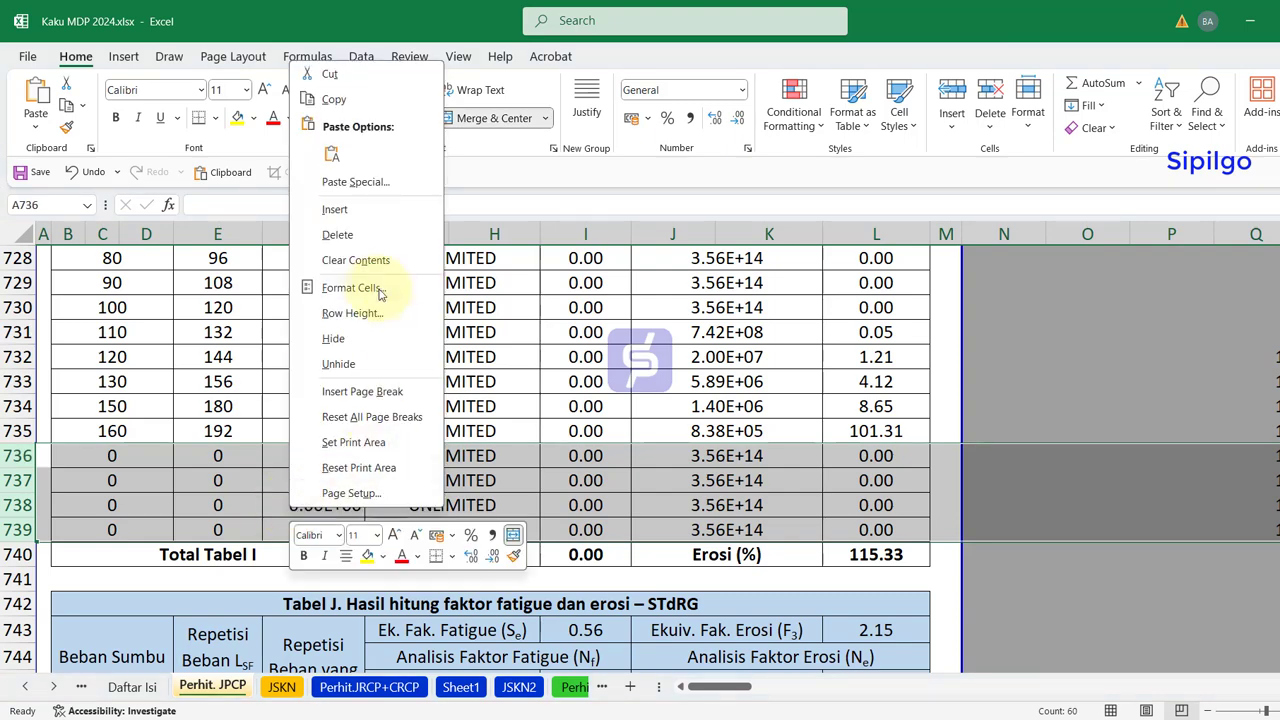
pyautogui.click(334, 339)
# - Review the Tabel I, J and K titles and the formula behind the last Tabel K load
pyautogui.scroll(1, 514, 437)
pyautogui.scroll(2, 514, 437)
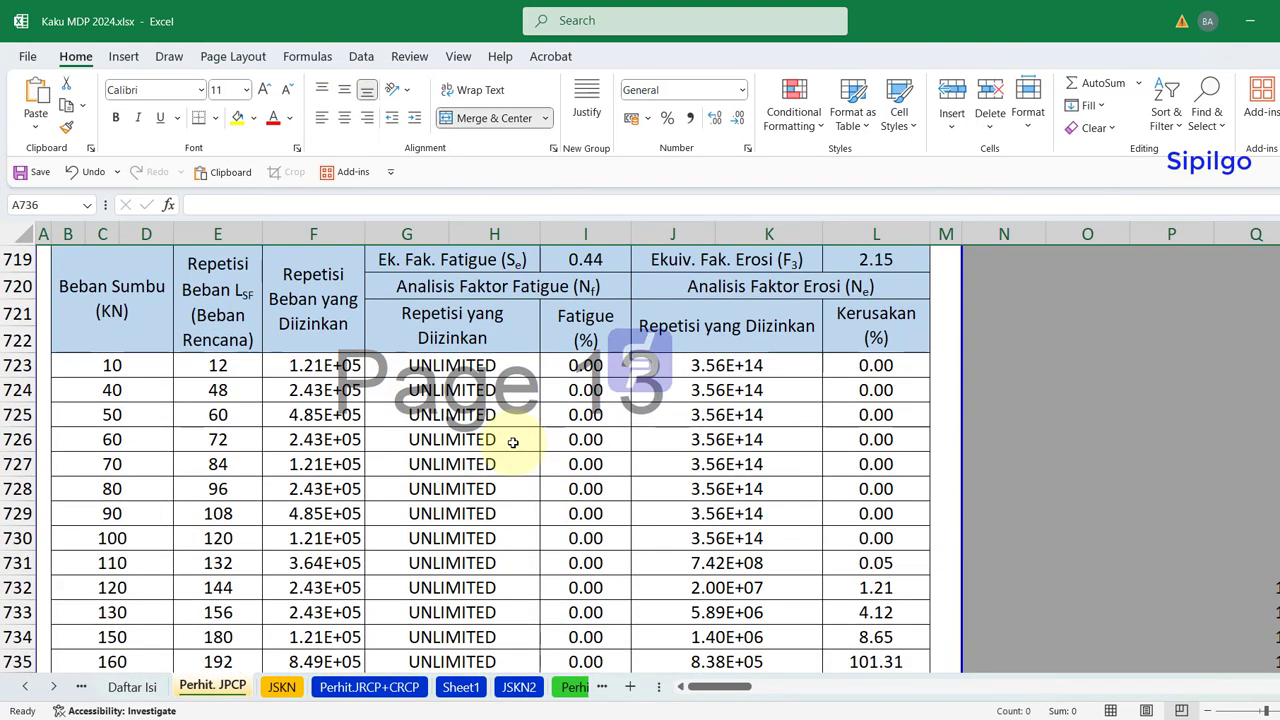
pyautogui.scroll(1, 494, 338)
pyautogui.click(463, 307)
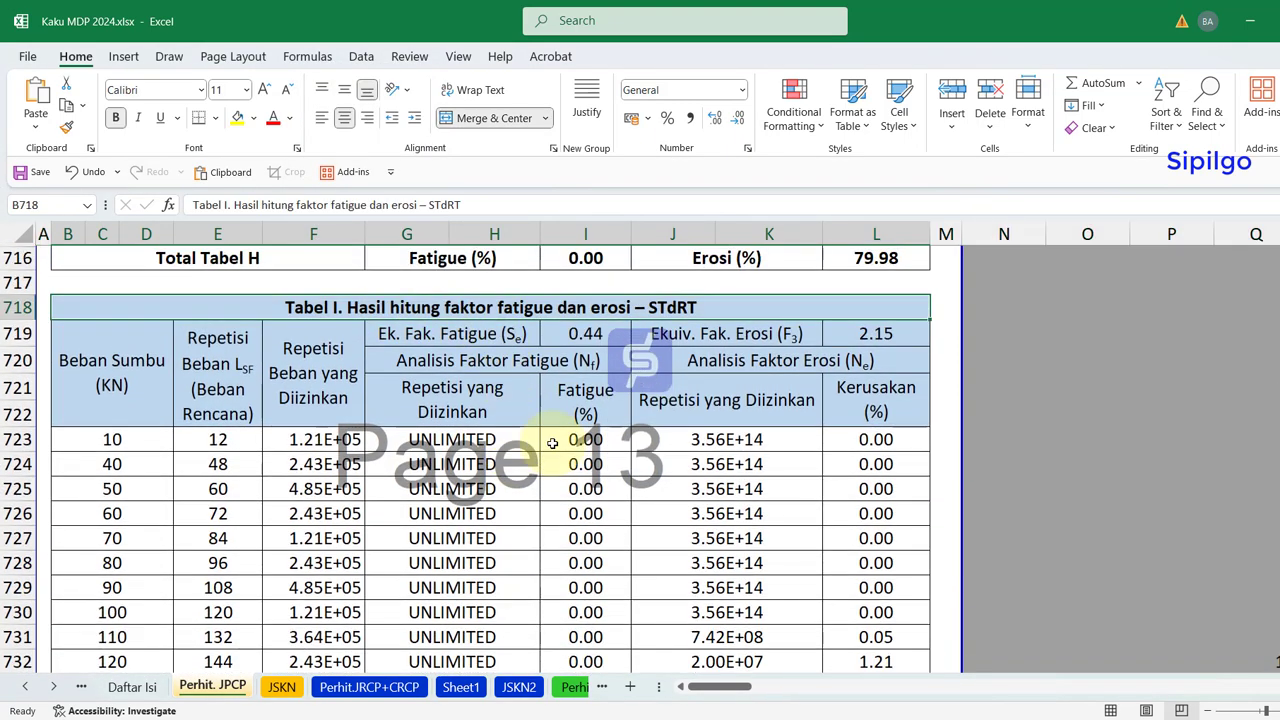
pyautogui.scroll(-5, 552, 443)
pyautogui.scroll(-1, 520, 460)
pyautogui.click(457, 347)
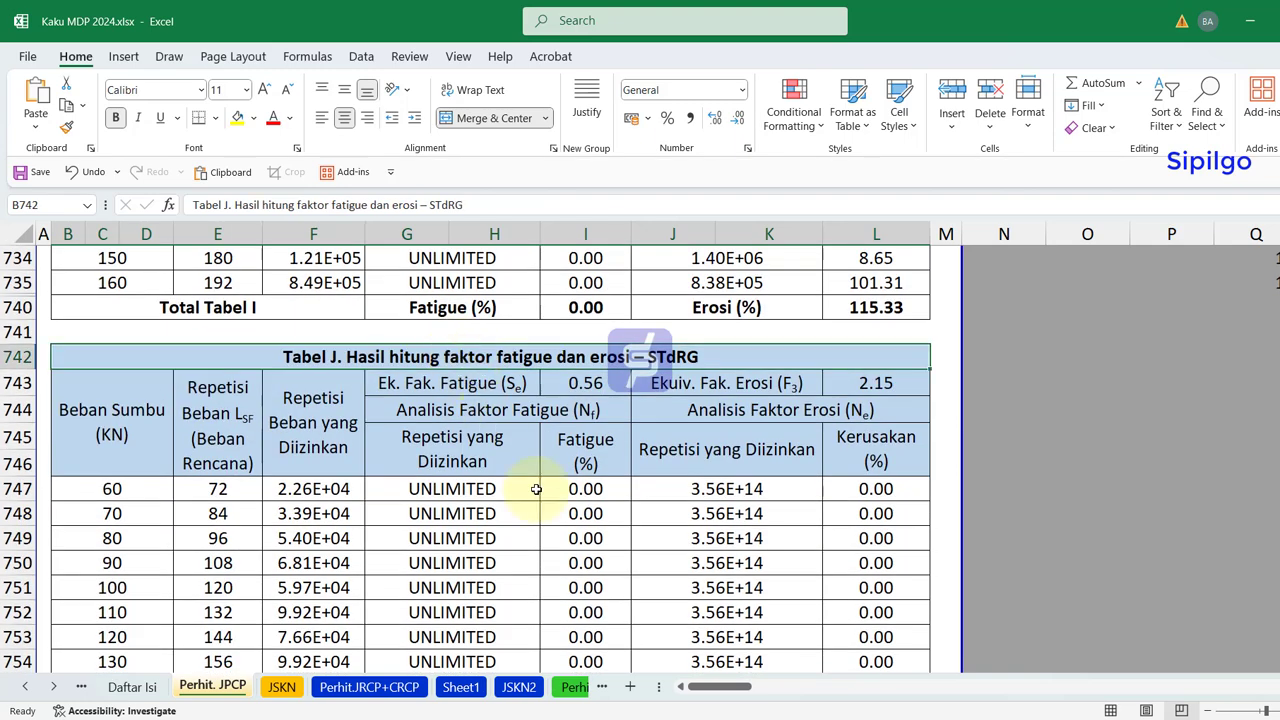
pyautogui.scroll(-5, 536, 489)
pyautogui.scroll(-4, 537, 489)
pyautogui.scroll(-5, 539, 489)
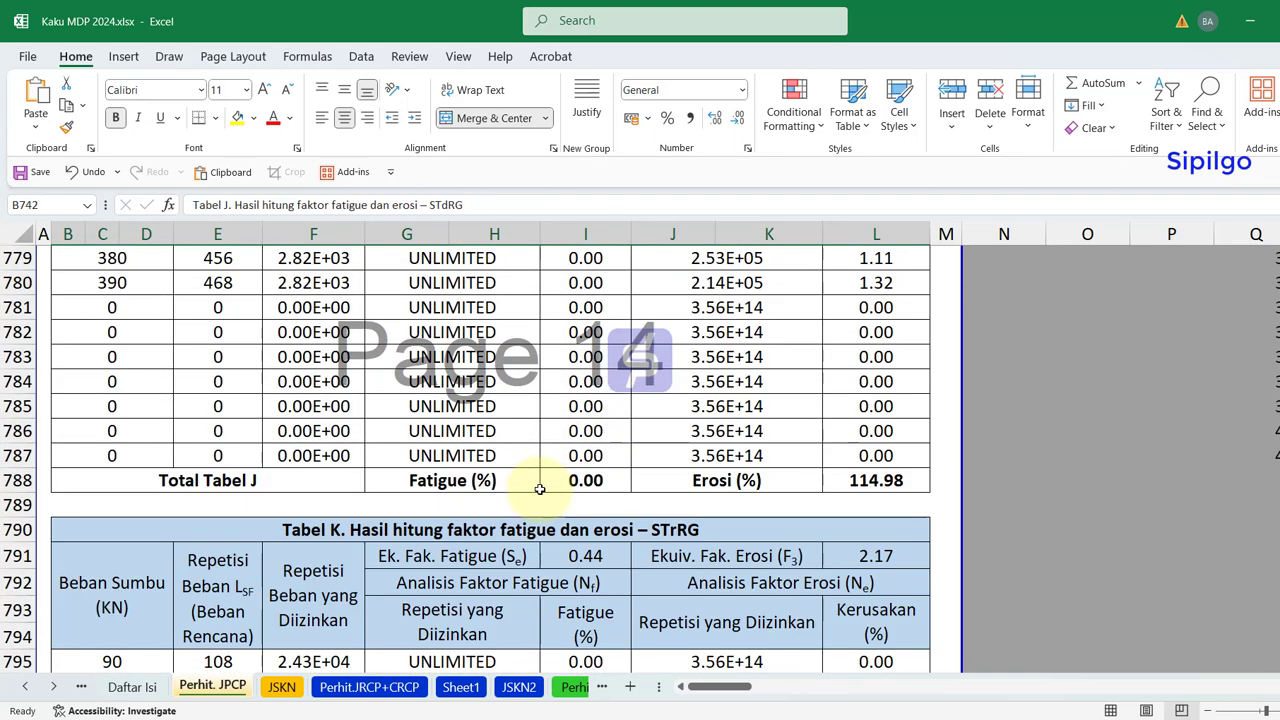
pyautogui.scroll(-3, 539, 489)
pyautogui.click(505, 311)
pyautogui.scroll(-1, 457, 430)
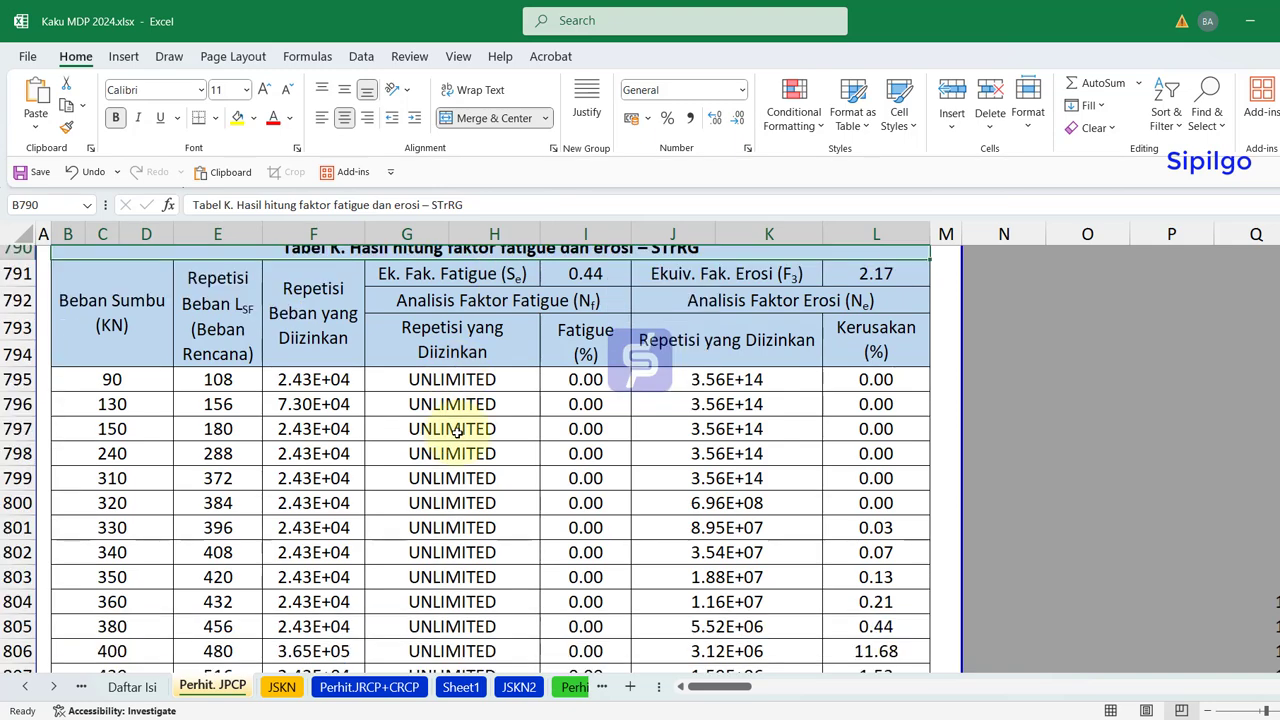
pyautogui.scroll(-2, 457, 432)
pyautogui.scroll(-4, 457, 440)
pyautogui.scroll(-5, 460, 443)
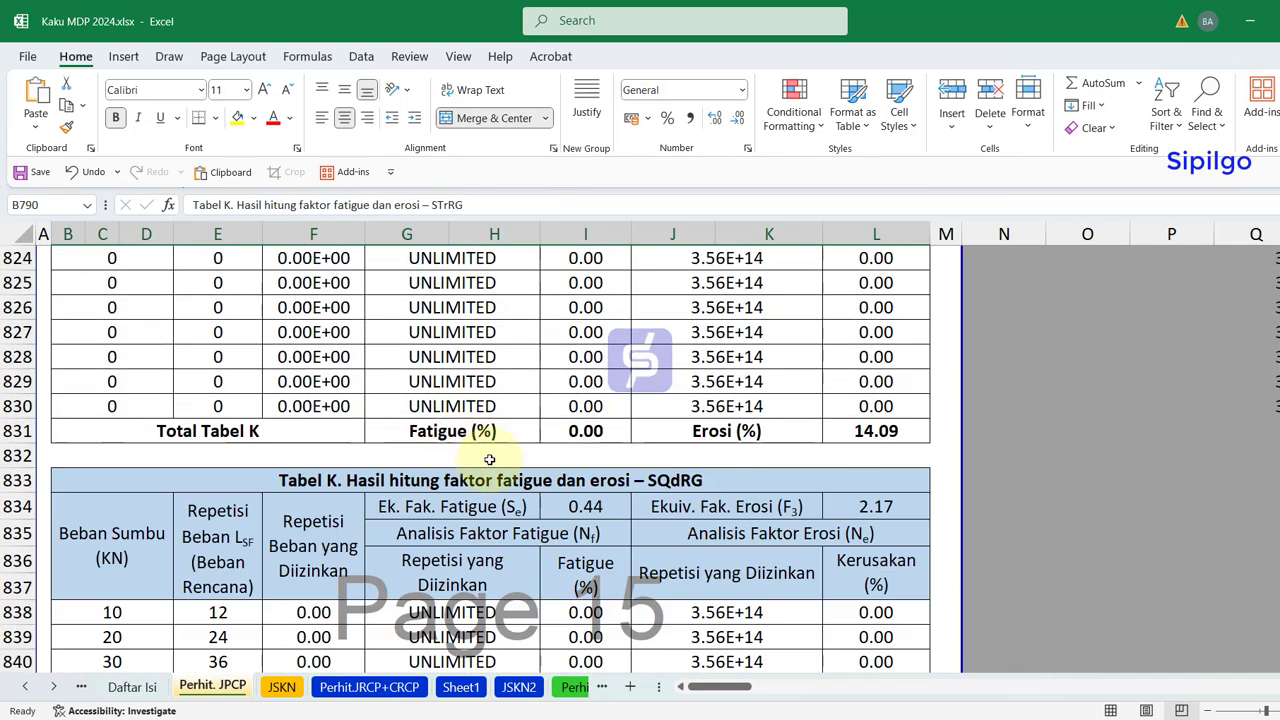
pyautogui.click(122, 406)
pyautogui.scroll(-2, 457, 483)
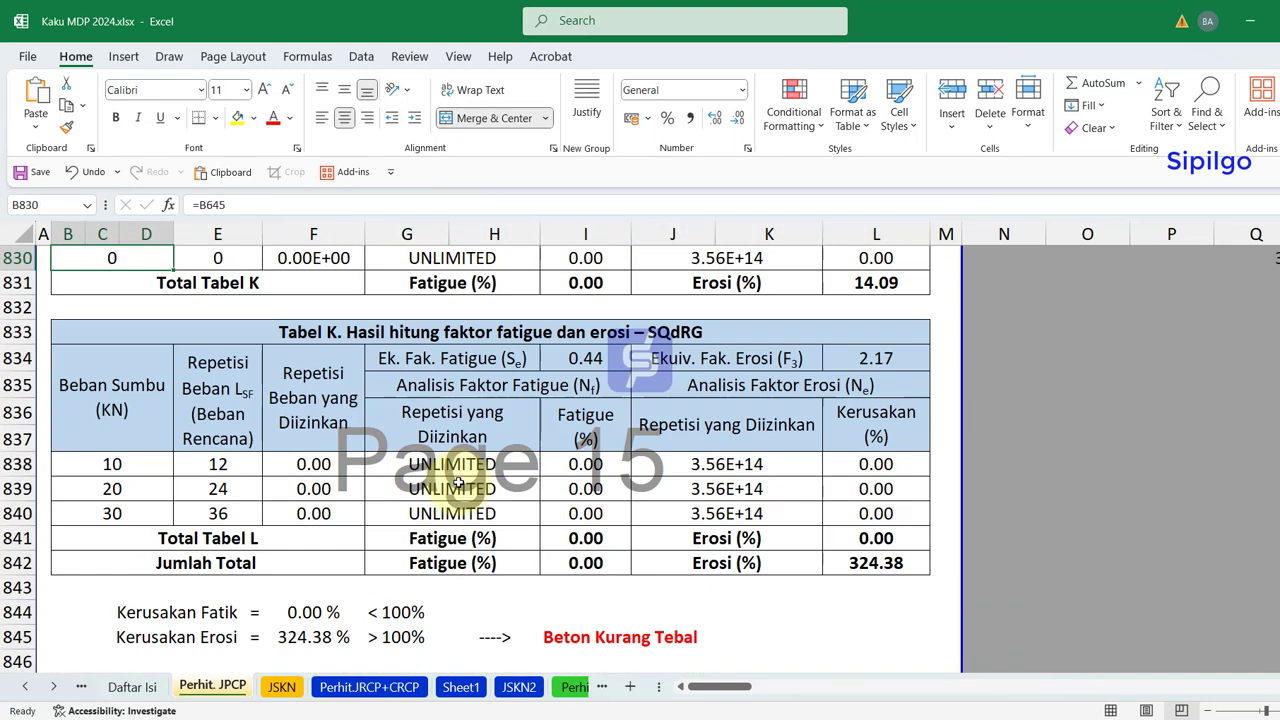
pyautogui.scroll(-1, 457, 483)
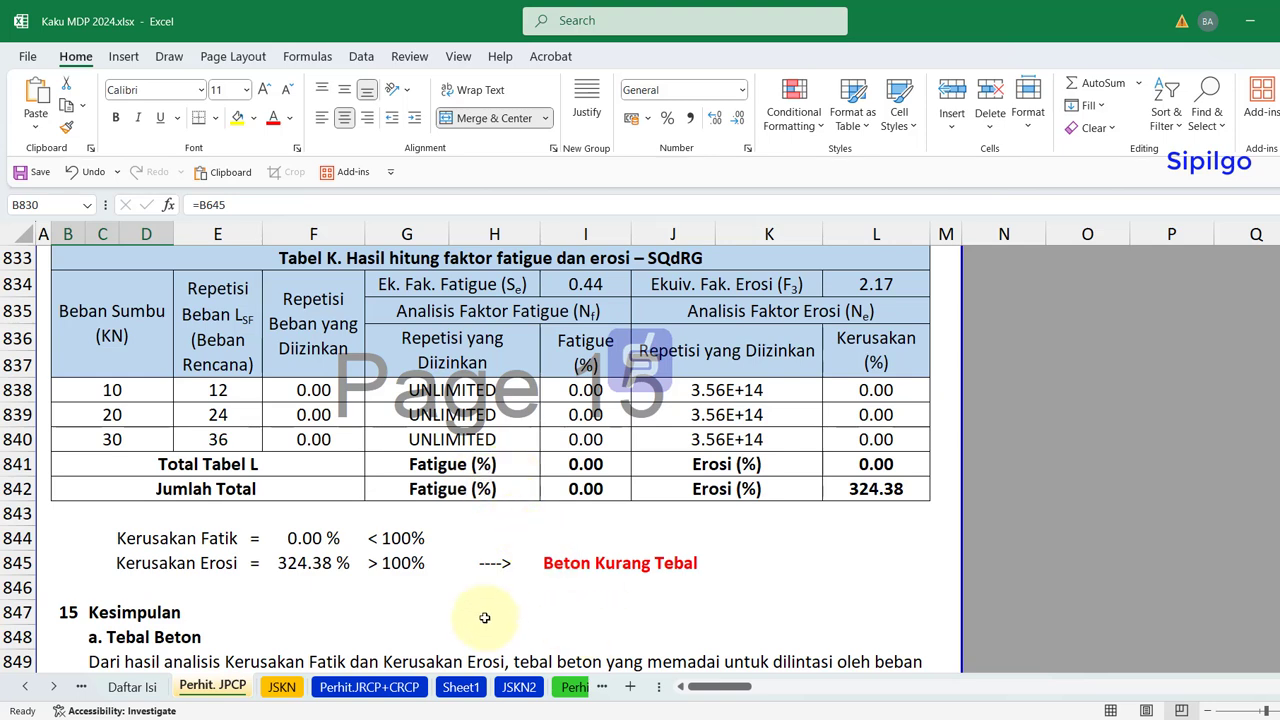
pyautogui.click(320, 254)
pyautogui.click(360, 591)
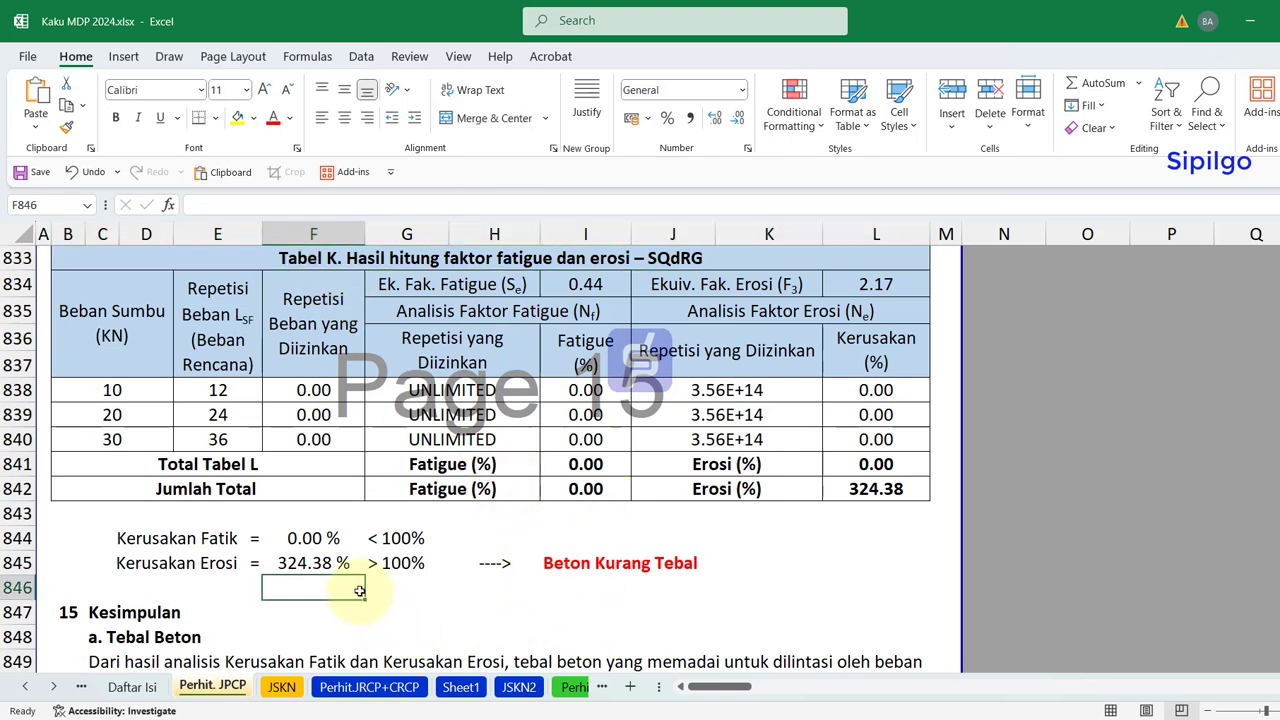
pyautogui.click(176, 566)
pyautogui.click(320, 565)
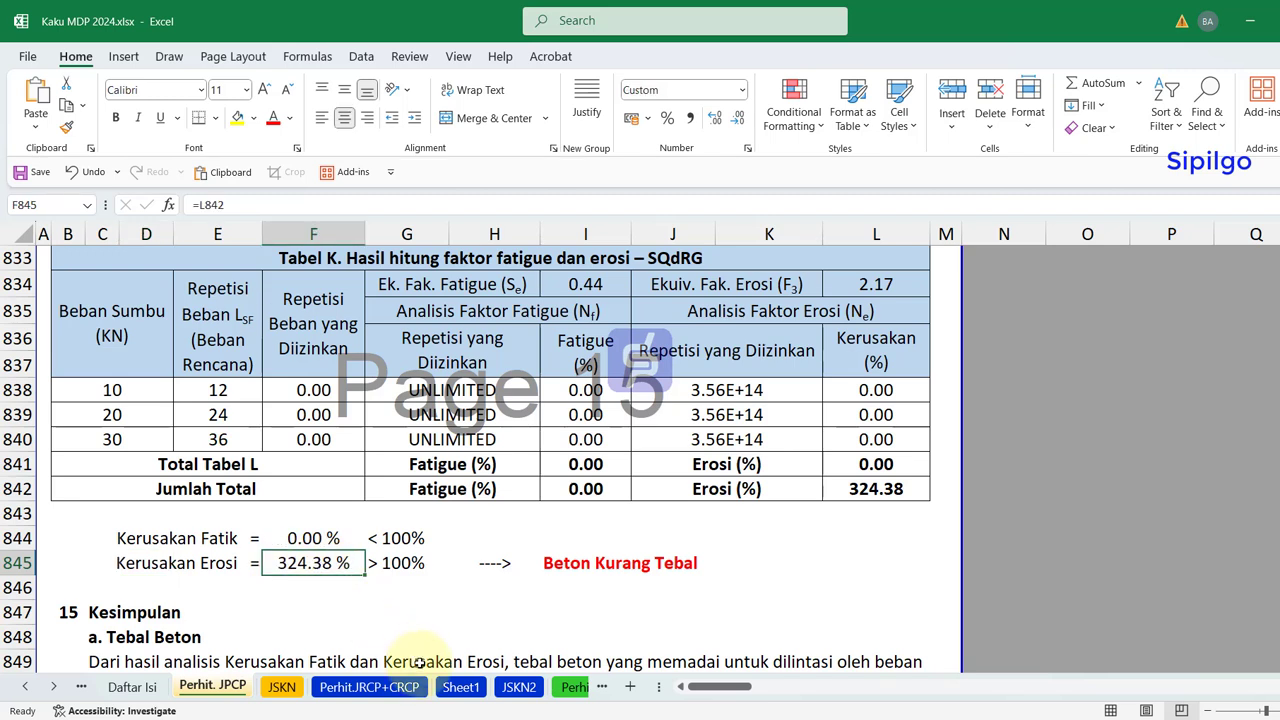
pyautogui.click(439, 589)
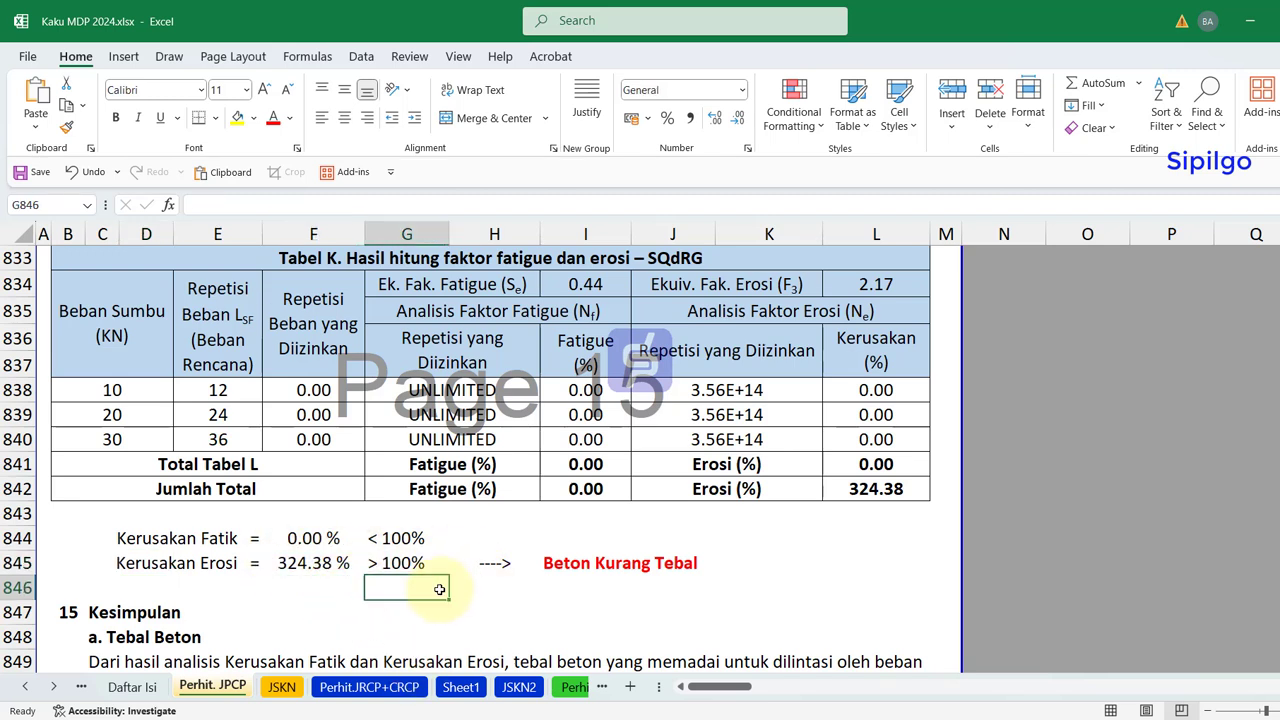
pyautogui.click(300, 563)
pyautogui.click(418, 563)
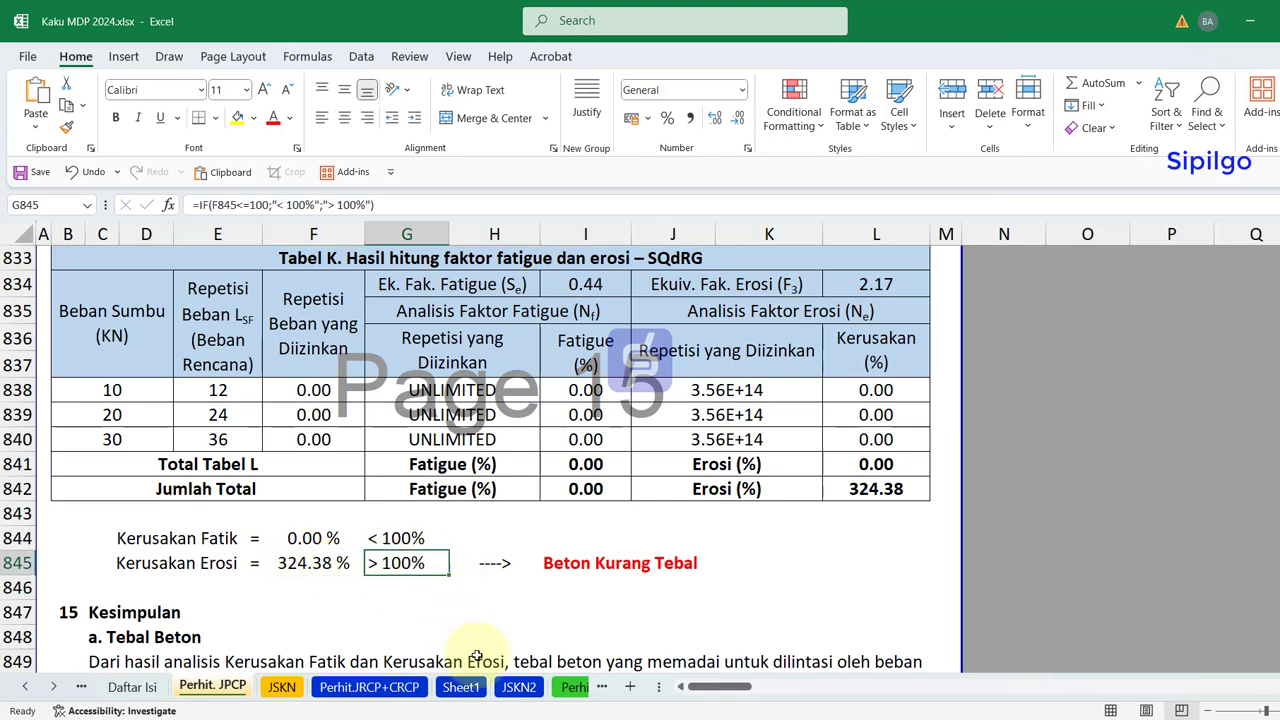
pyautogui.click(533, 600)
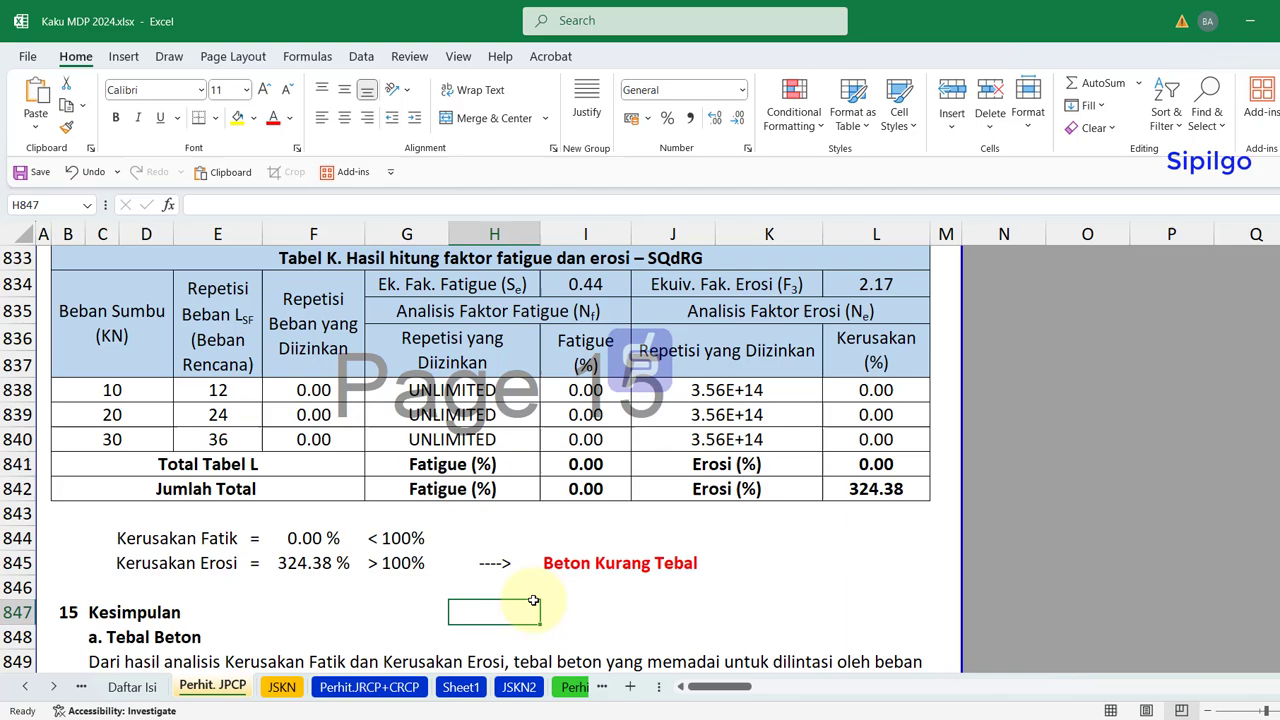
pyautogui.click(569, 557)
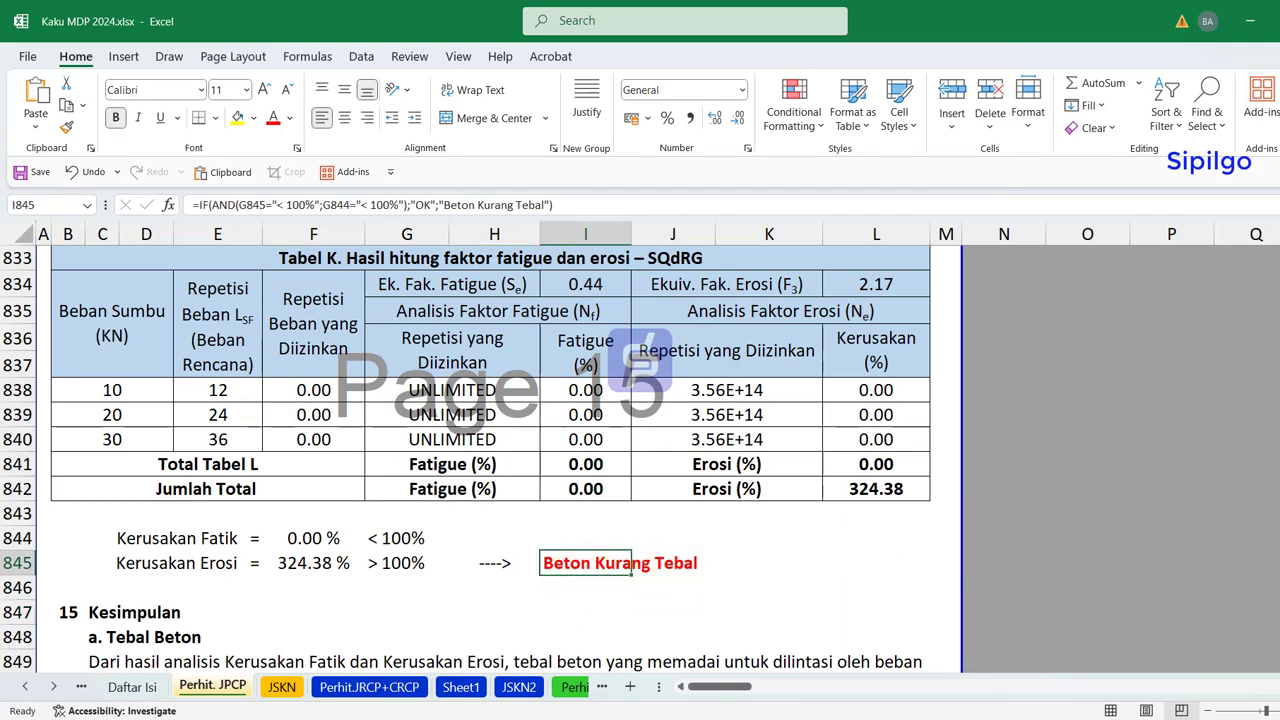
pyautogui.moveTo(1277, 665)
pyautogui.mouseDown()
pyautogui.moveTo(1277, 631)
pyautogui.moveTo(1277, 645)
pyautogui.mouseUp()
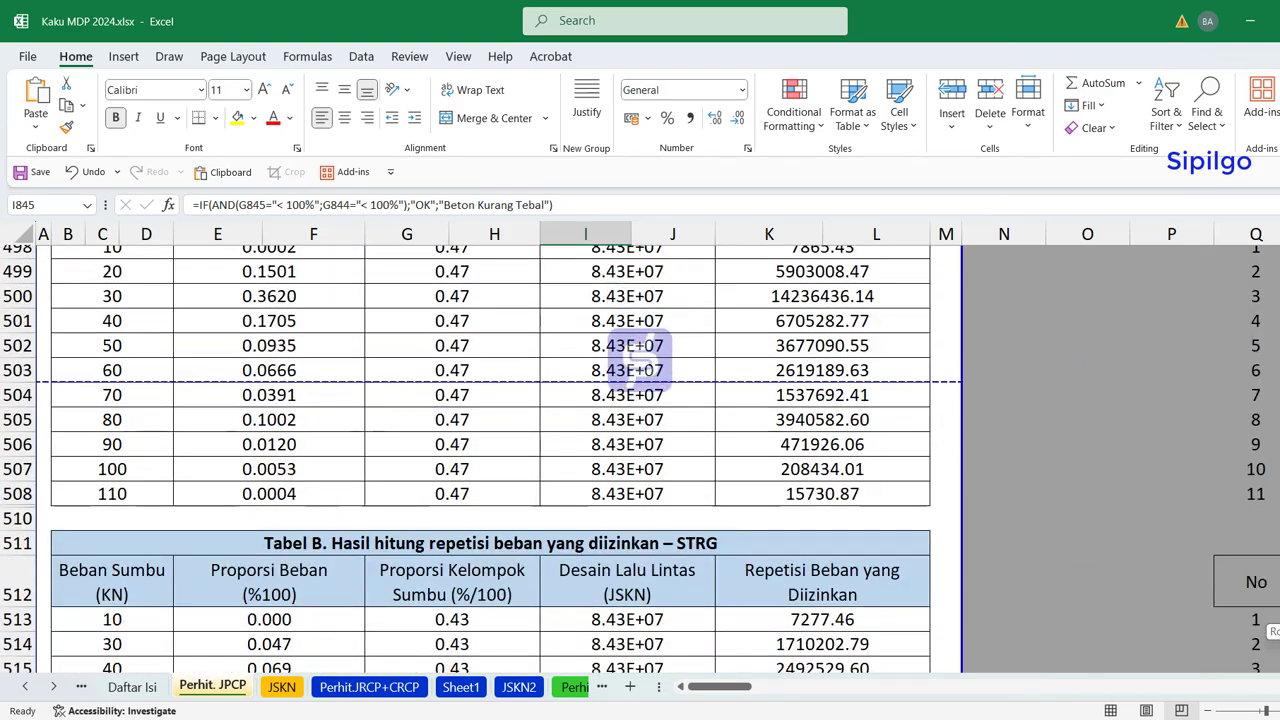
# - Change the trial slab thickness from 300 mm to 350 mm
pyautogui.scroll(5, 912, 392)
pyautogui.click(430, 416)
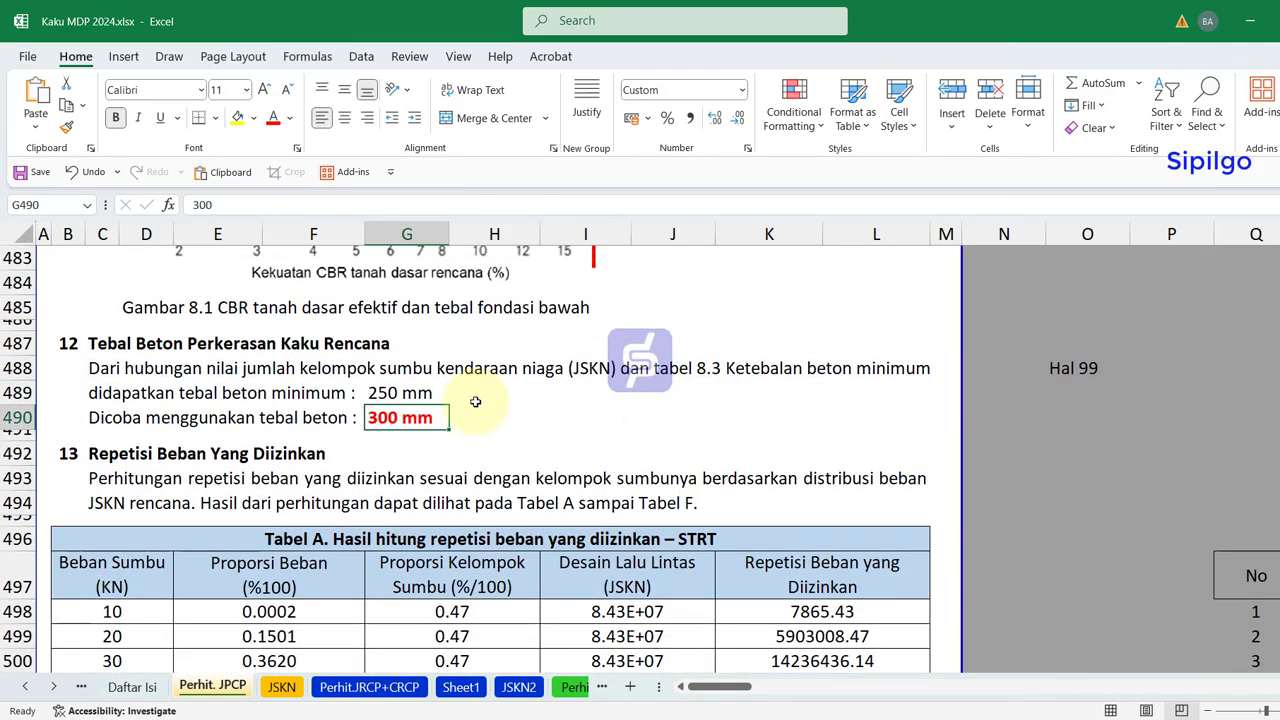
pyautogui.write('350')
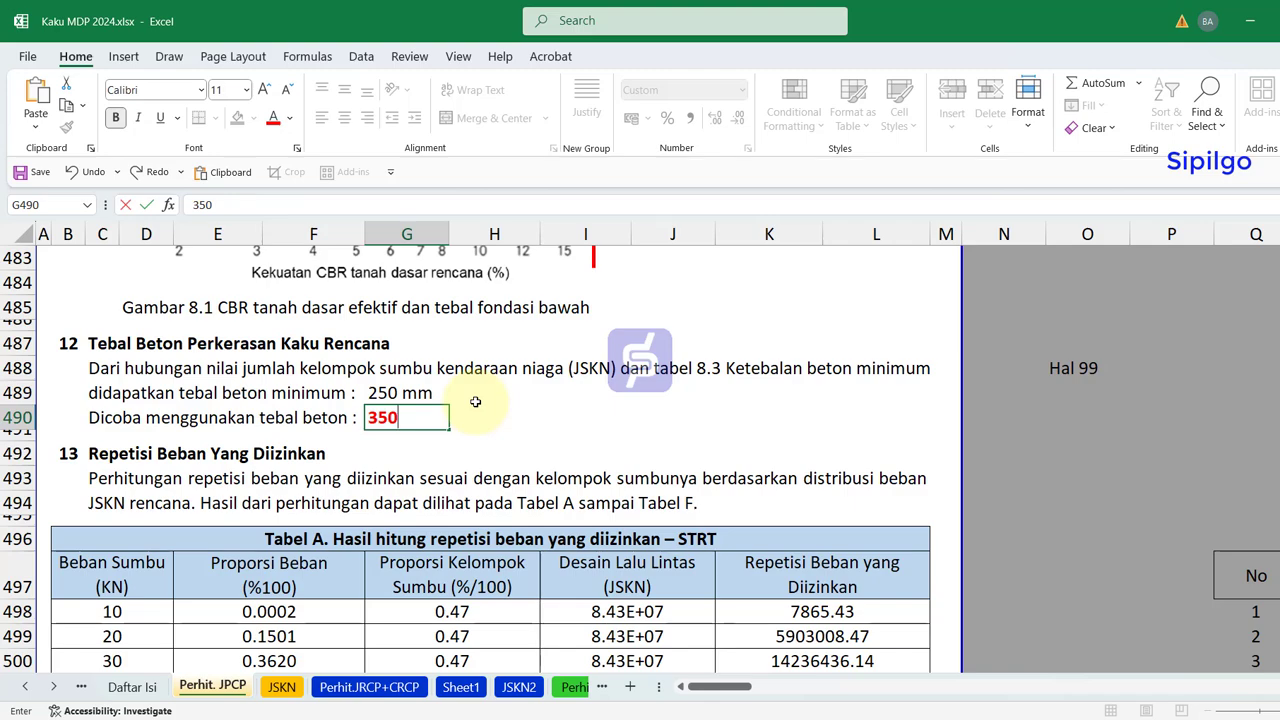
pyautogui.press('Return')
pyautogui.click(490, 412)
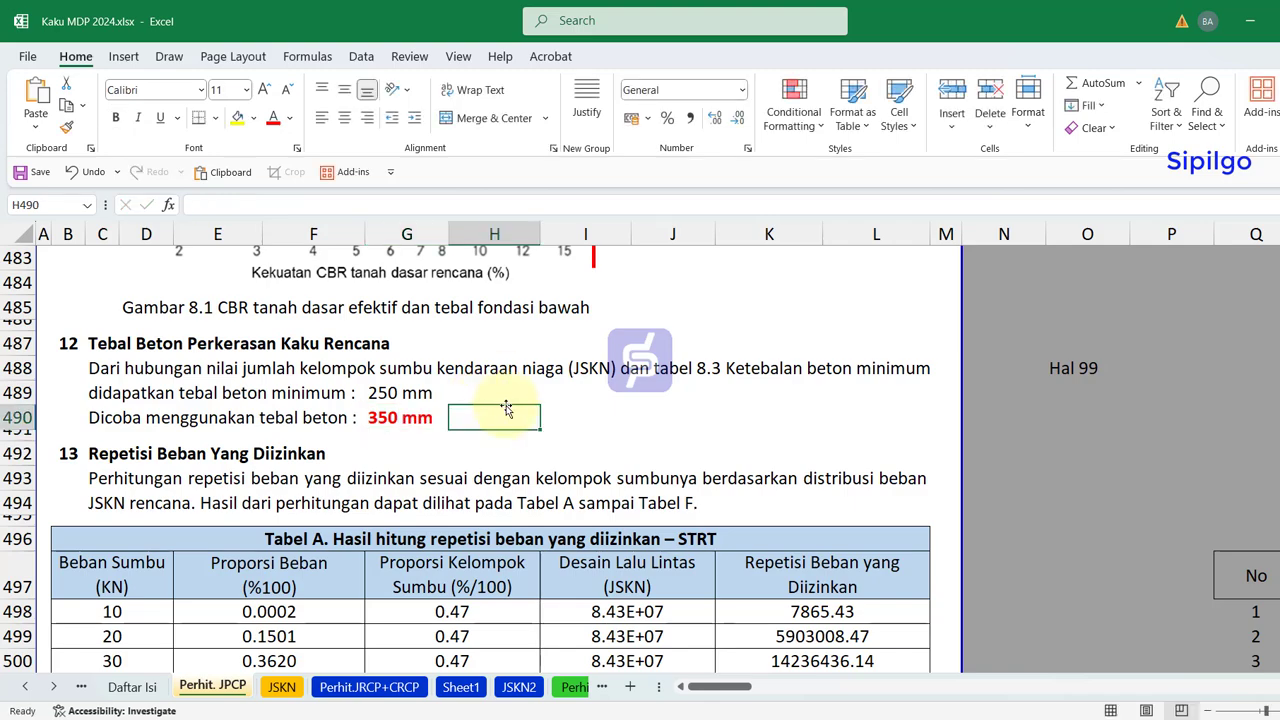
# - Scroll down to the Kerusakan Fatik/Erosi results and inspect the formula giving the OK verdict
pyautogui.scroll(-7, 507, 408)
pyautogui.scroll(-8, 507, 408)
pyautogui.scroll(-13, 510, 408)
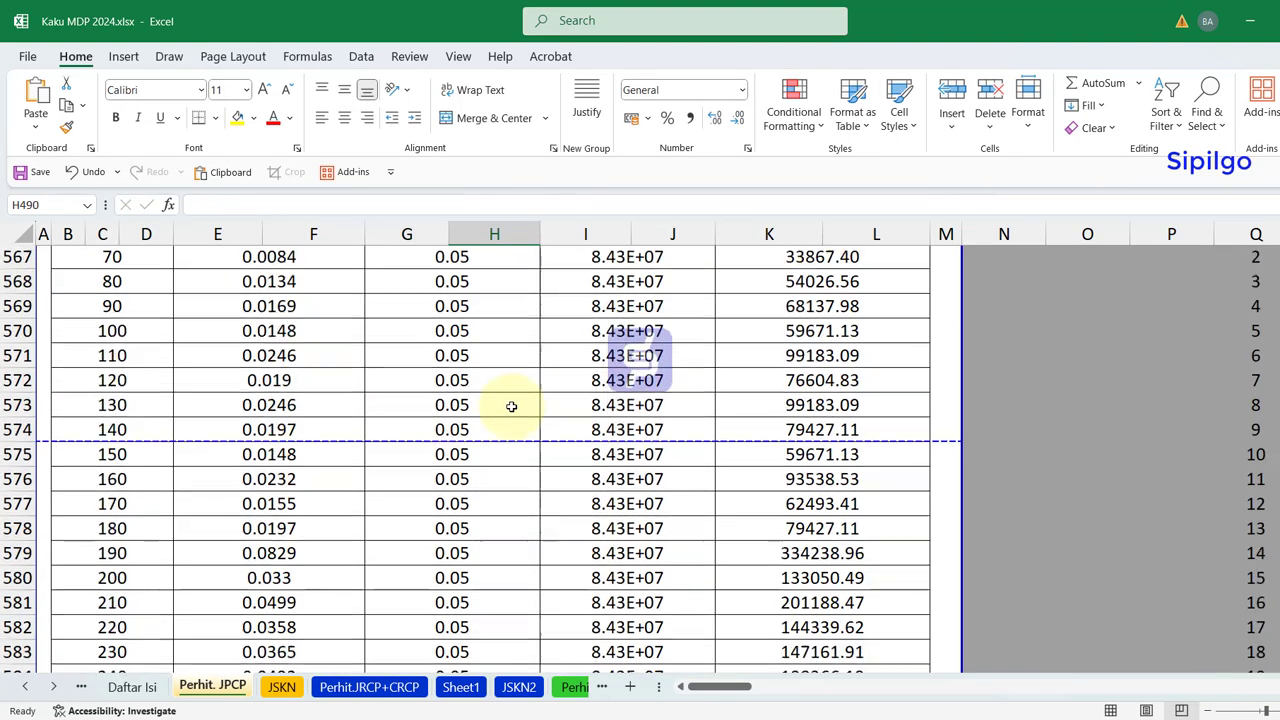
pyautogui.scroll(-12, 513, 407)
pyautogui.scroll(-10, 515, 408)
pyautogui.scroll(-7, 517, 409)
pyautogui.scroll(-6, 518, 409)
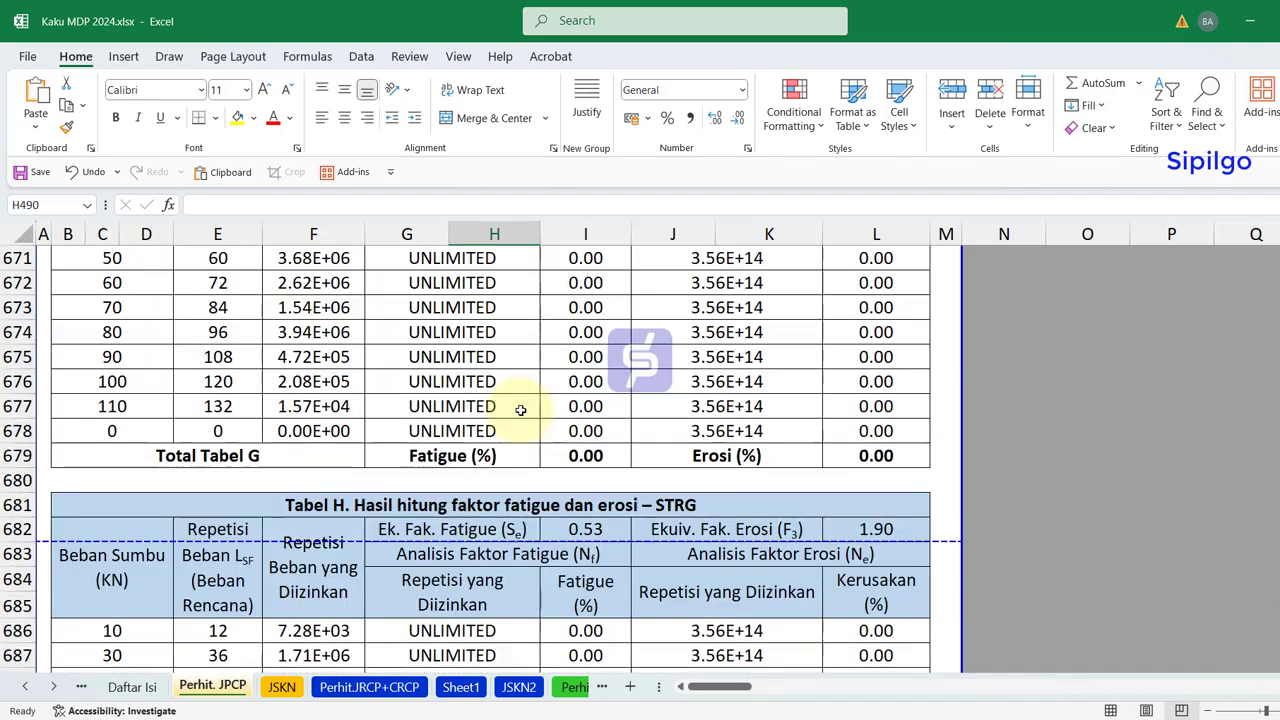
pyautogui.scroll(-6, 520, 410)
pyautogui.scroll(-5, 520, 410)
pyautogui.scroll(-8, 520, 410)
pyautogui.scroll(-8, 520, 410)
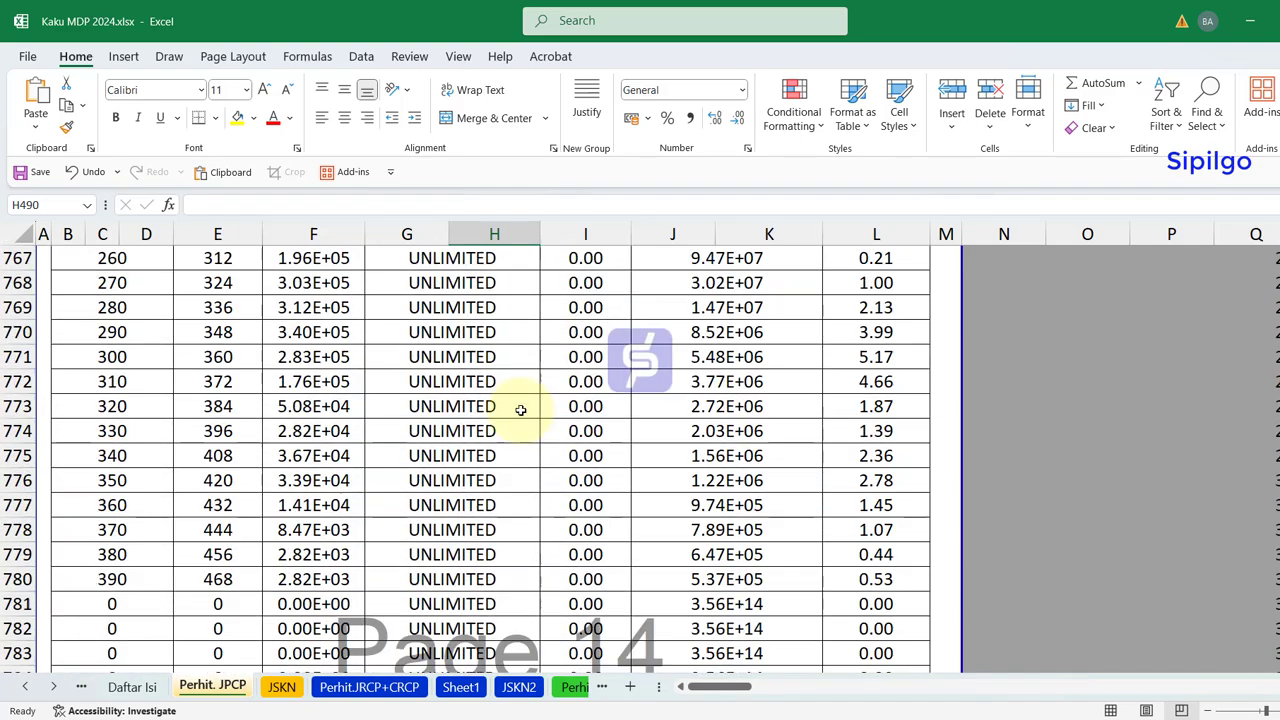
pyautogui.scroll(-10, 520, 410)
pyautogui.scroll(-7, 520, 408)
pyautogui.scroll(-7, 520, 409)
pyautogui.scroll(-4, 520, 409)
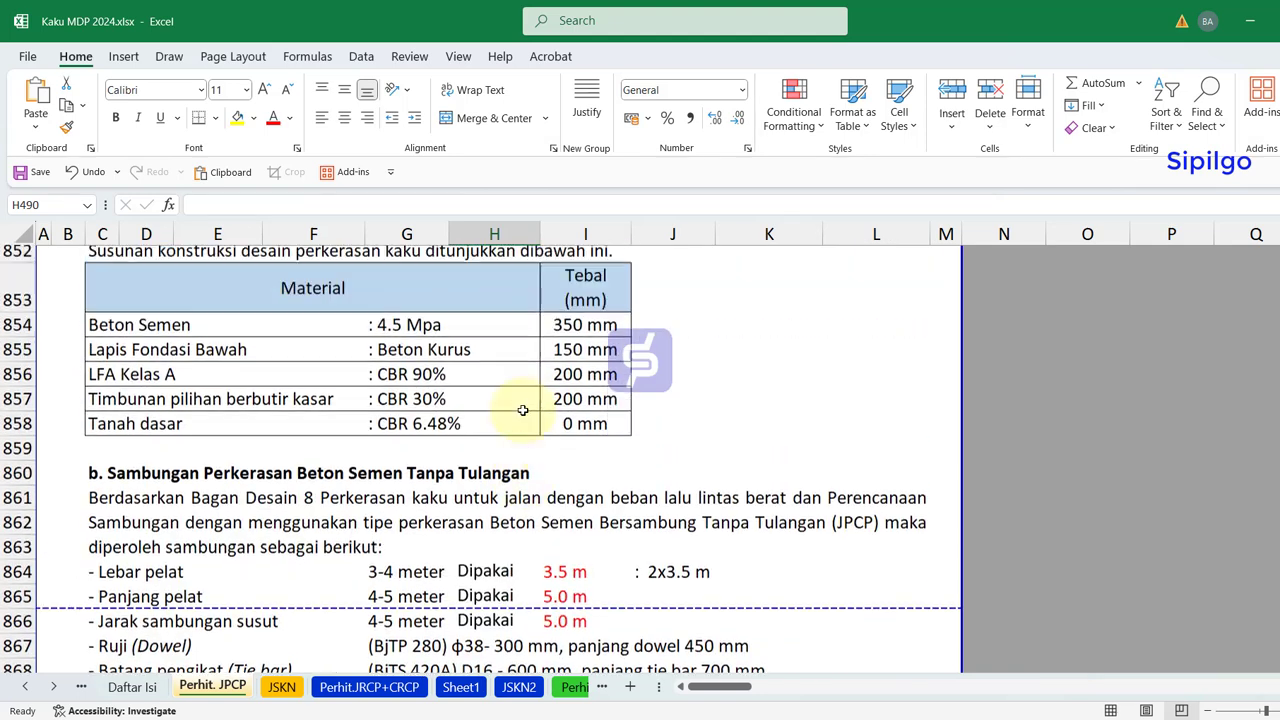
pyautogui.scroll(4, 553, 325)
pyautogui.click(555, 332)
pyautogui.click(263, 349)
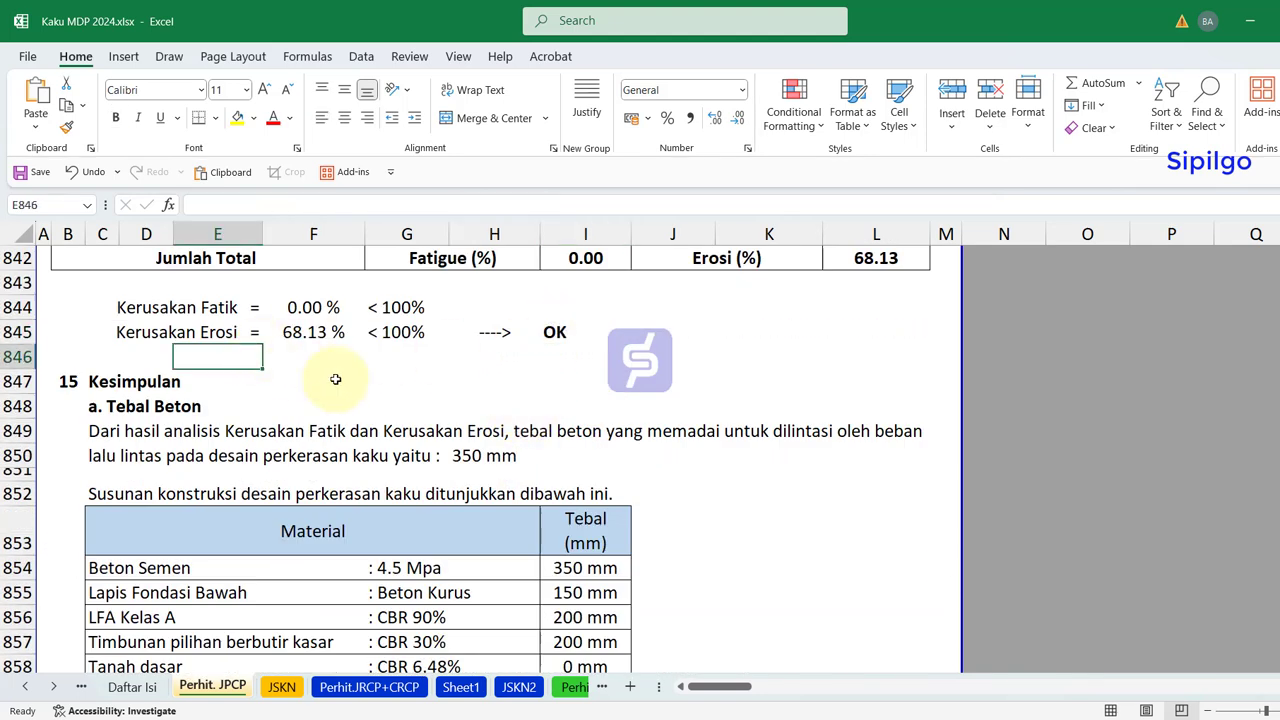
# - Confirm the 68.13% erosion damage passes the < 100% test with an OK verdict
pyautogui.scroll(1, 336, 384)
pyautogui.click(218, 410)
pyautogui.click(335, 410)
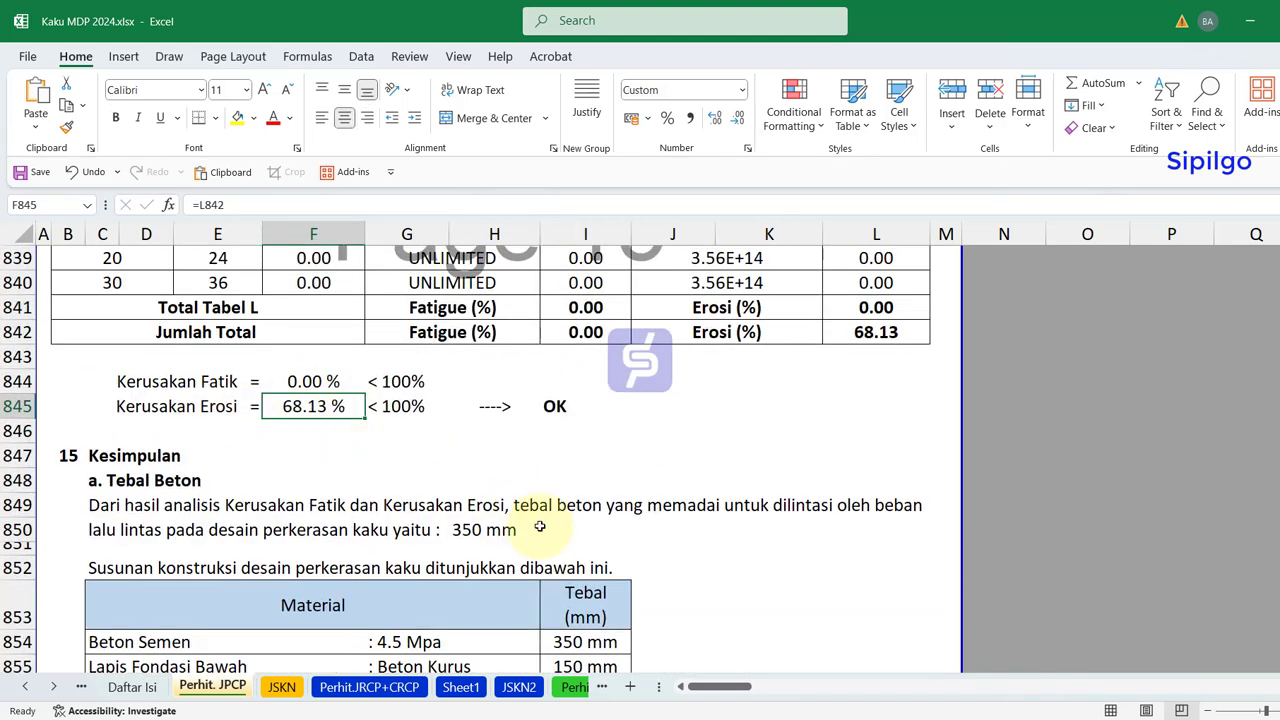
pyautogui.click(415, 410)
pyautogui.click(425, 443)
pyautogui.click(555, 407)
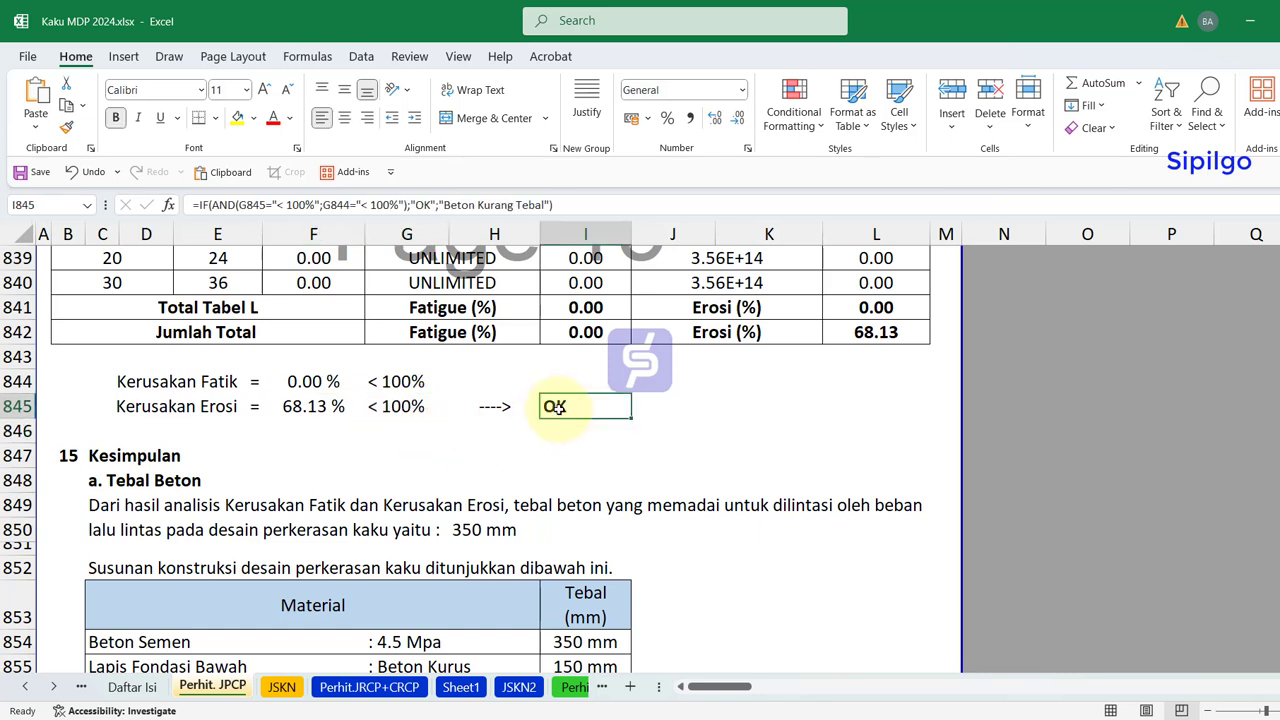
pyautogui.click(379, 437)
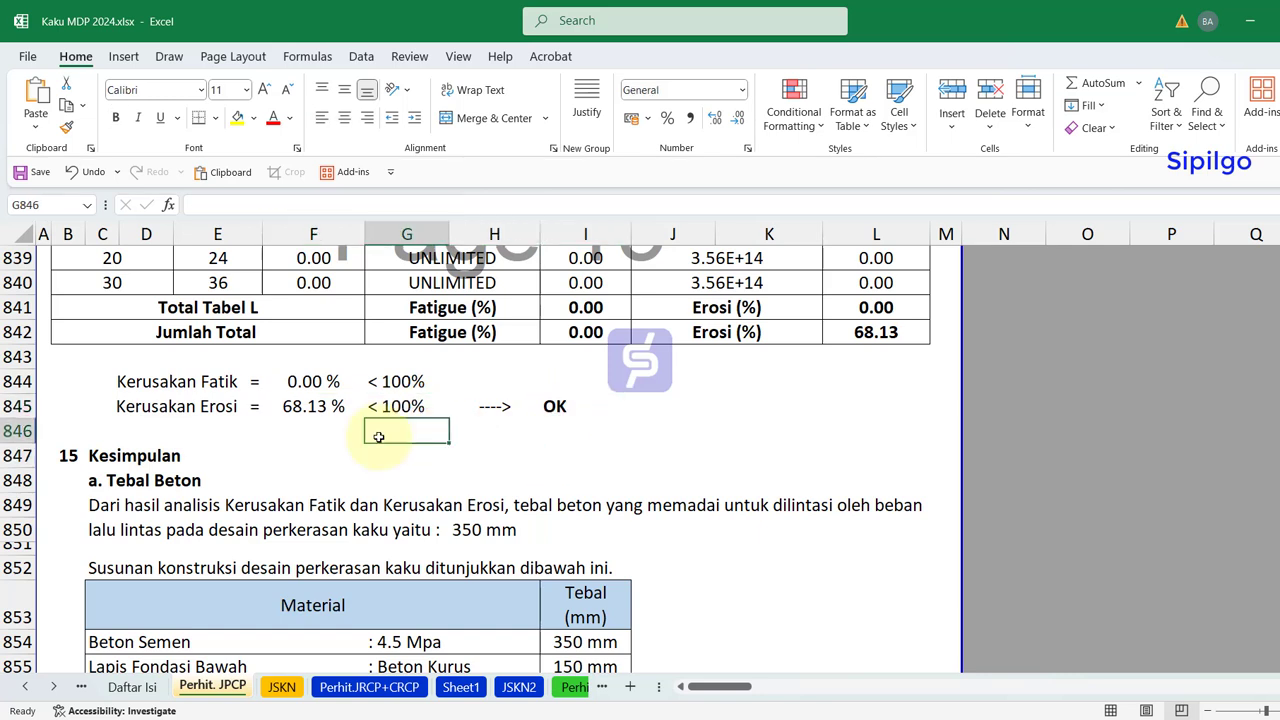
pyautogui.scroll(-1, 379, 437)
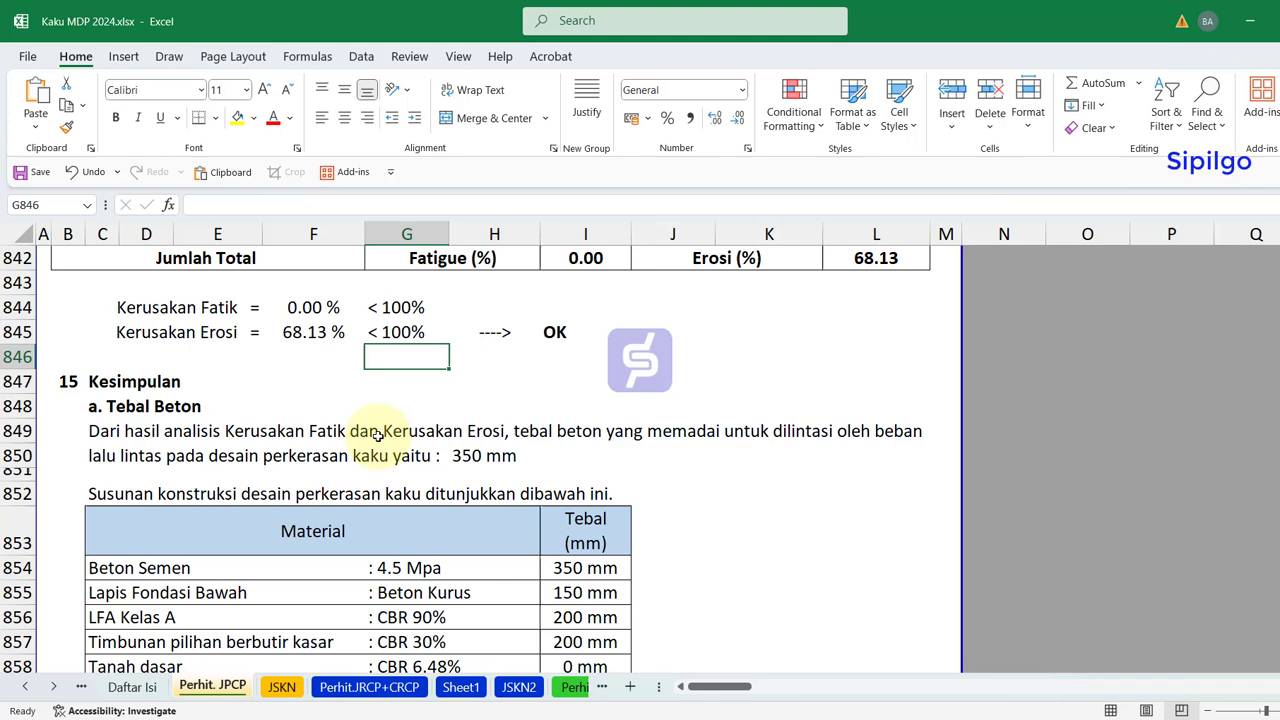
pyautogui.click(402, 378)
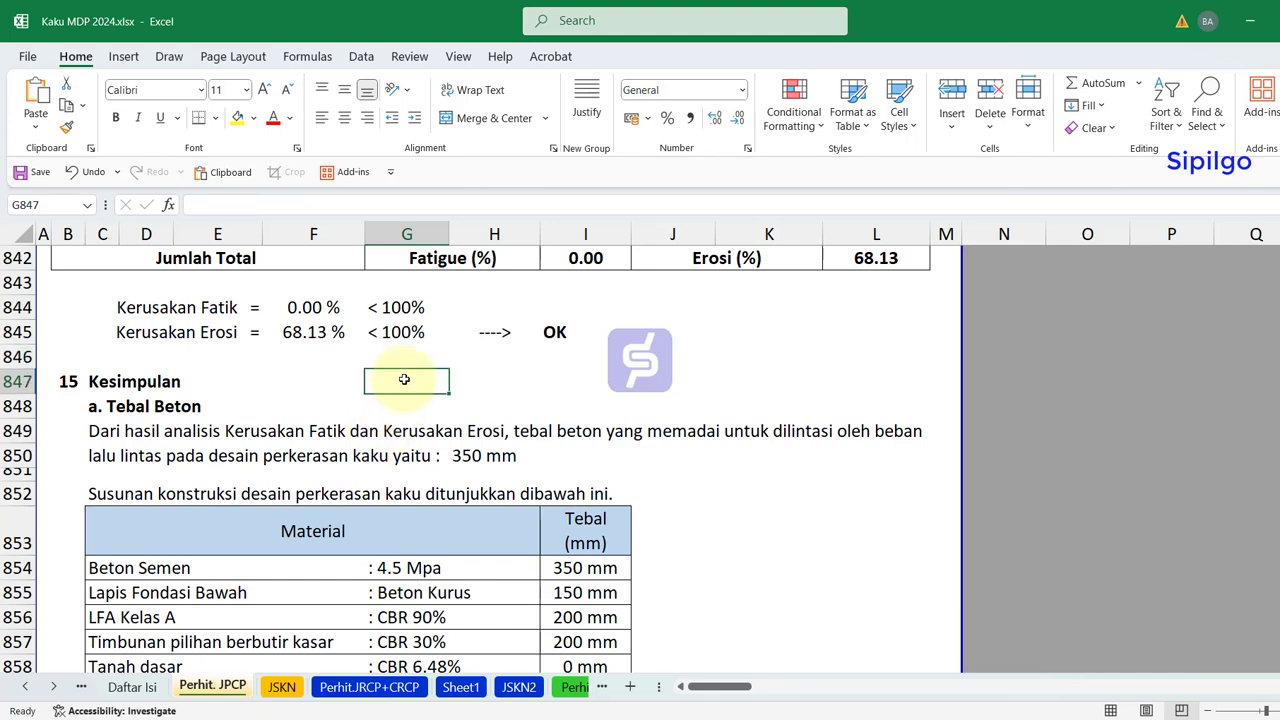
# - Check the Kesimpulan heading and the formula behind the 350 mm concrete thickness
pyautogui.scroll(-1, 404, 379)
pyautogui.click(68, 307)
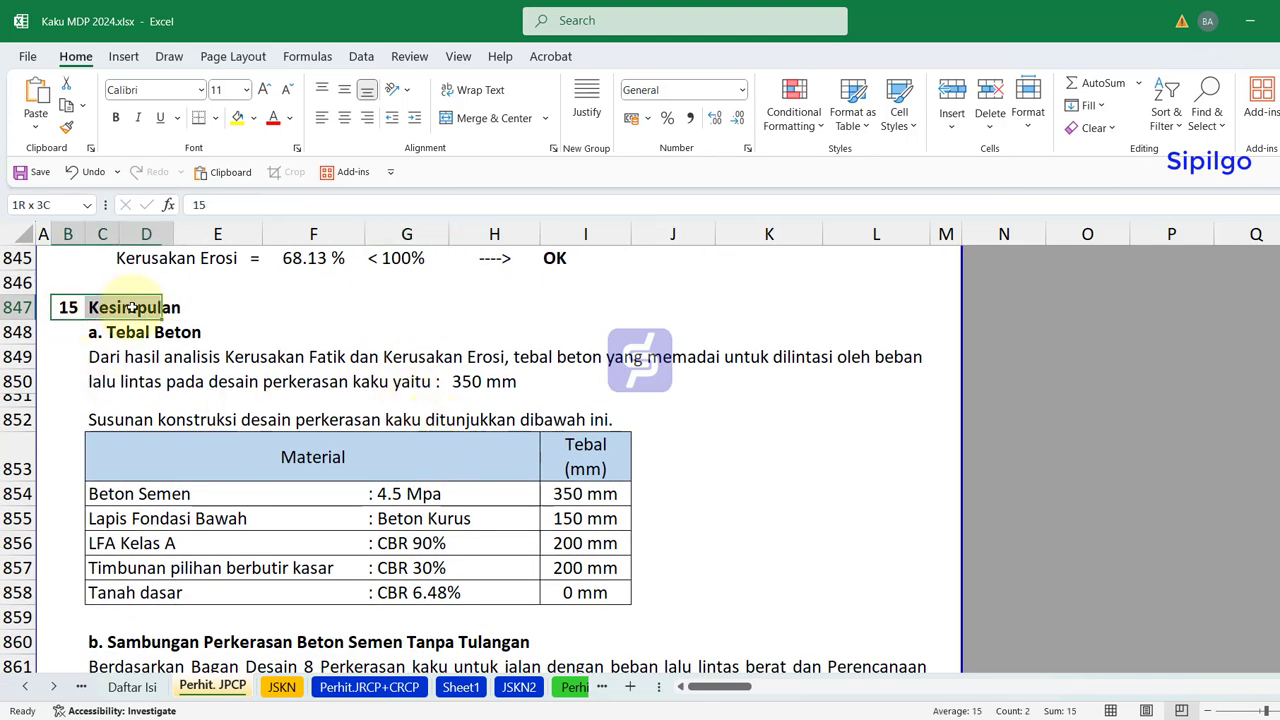
pyautogui.click(330, 313)
pyautogui.scroll(-1, 320, 313)
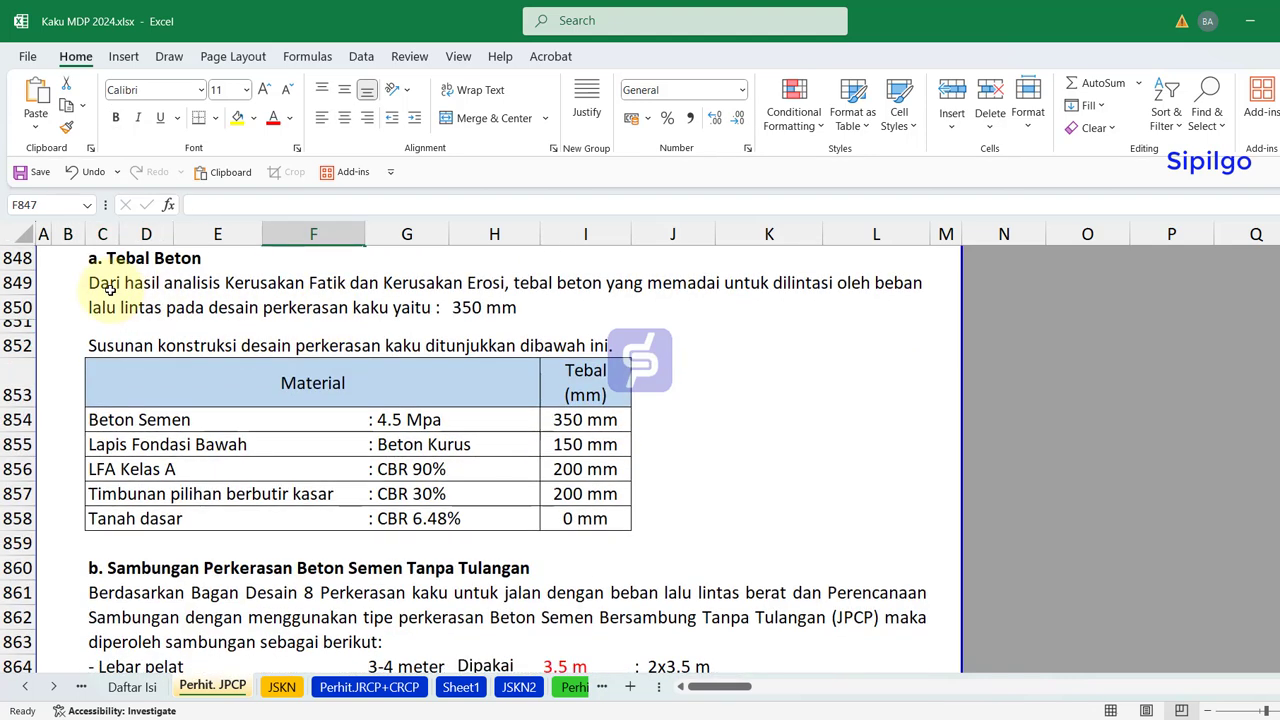
pyautogui.click(493, 309)
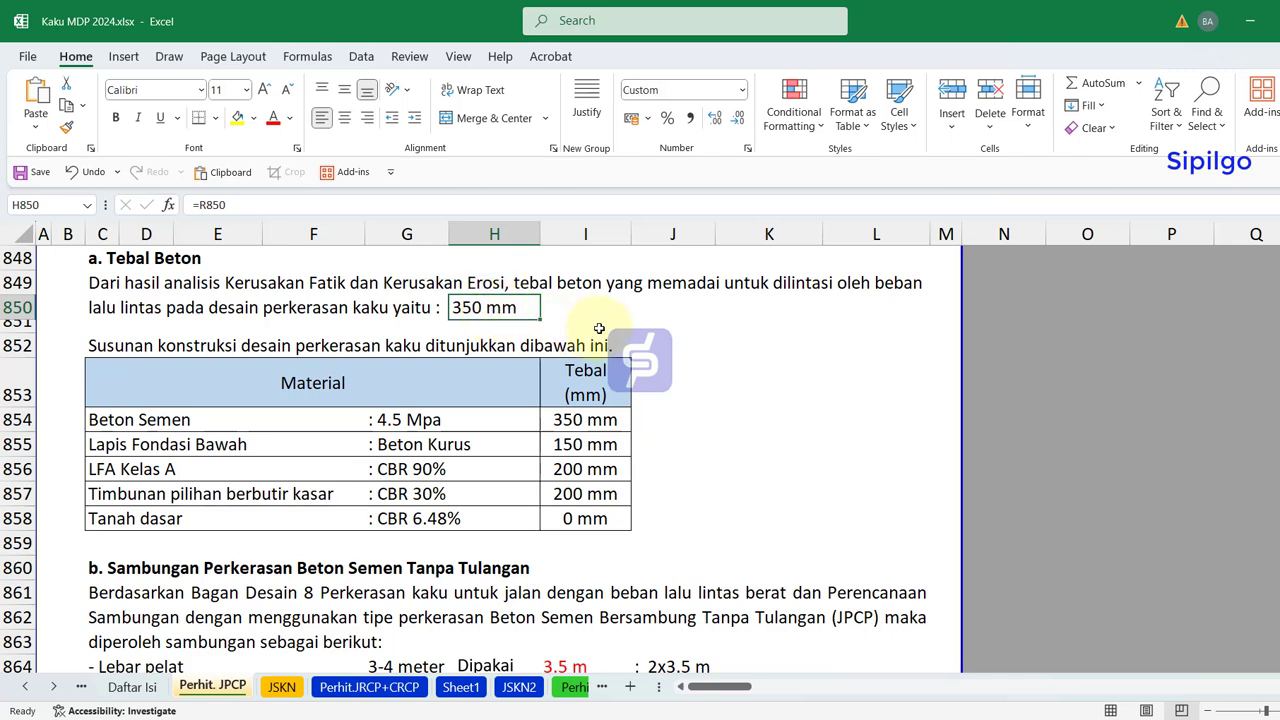
pyautogui.click(104, 346)
# - Review the layer labels and select the thickness values I854:I858, from Beton Semen to Tanah dasar
pyautogui.moveTo(585, 420); pyautogui.dragTo(586, 512)
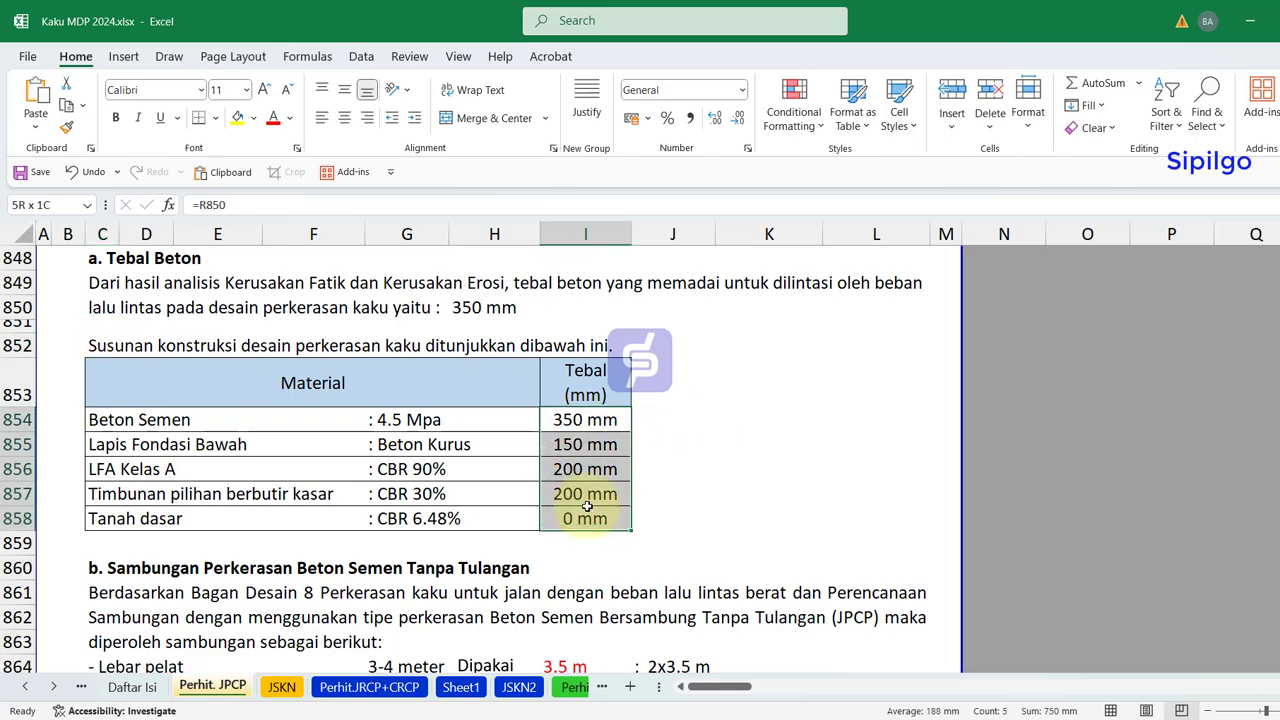
pyautogui.click(104, 420)
pyautogui.click(120, 444)
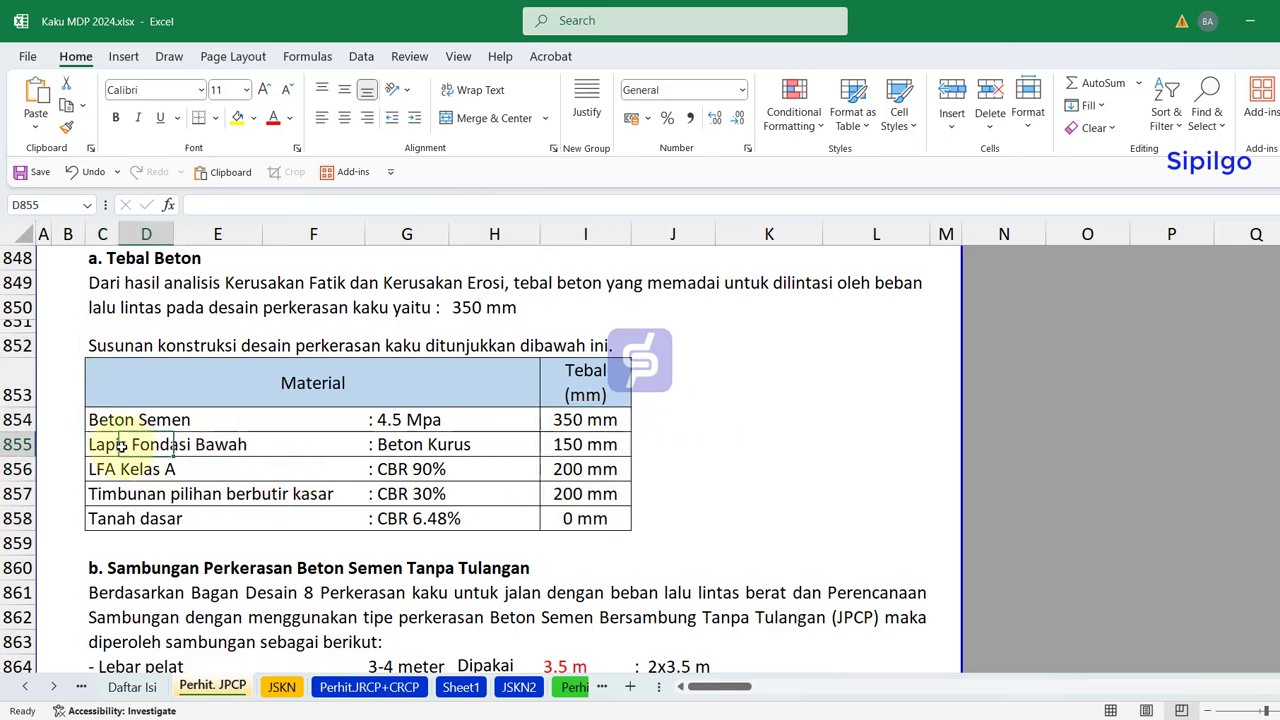
pyautogui.click(120, 469)
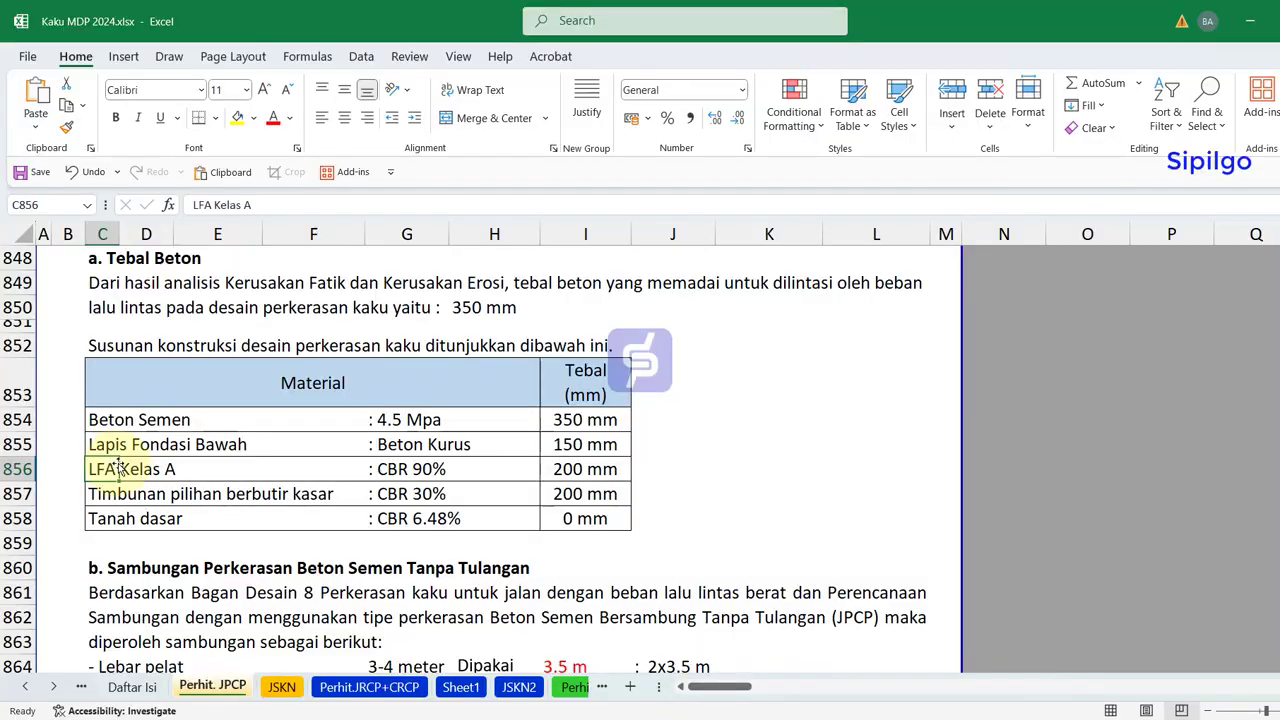
pyautogui.click(145, 497)
pyautogui.click(110, 520)
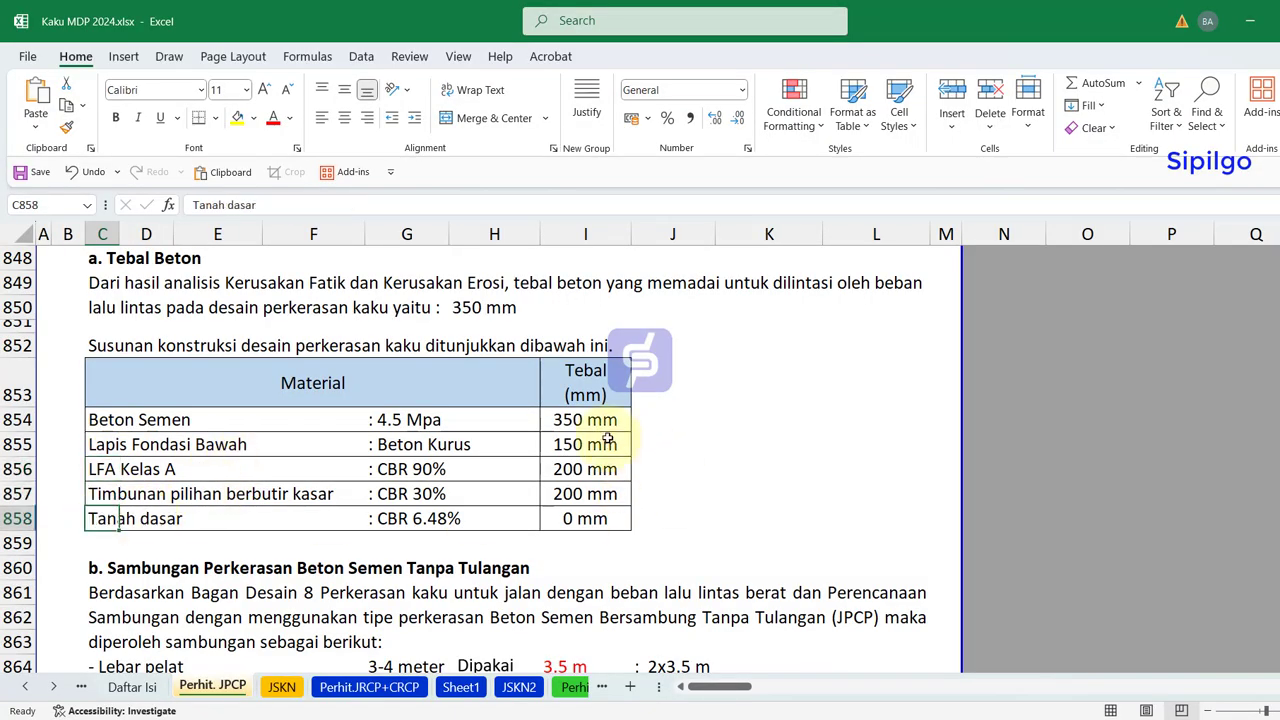
pyautogui.moveTo(600, 420); pyautogui.dragTo(588, 514)
pyautogui.click(718, 494)
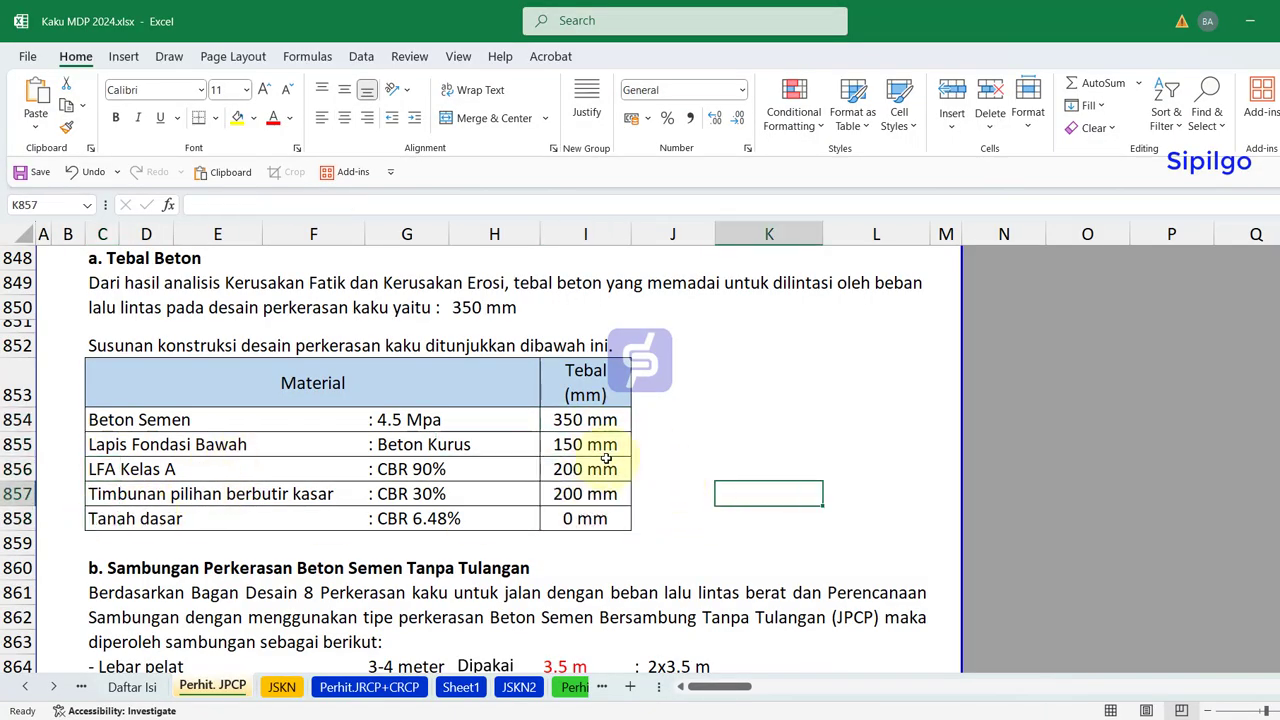
pyautogui.moveTo(586, 420); pyautogui.dragTo(586, 516)
pyautogui.scroll(-1, 586, 516)
pyautogui.scroll(-2, 585, 515)
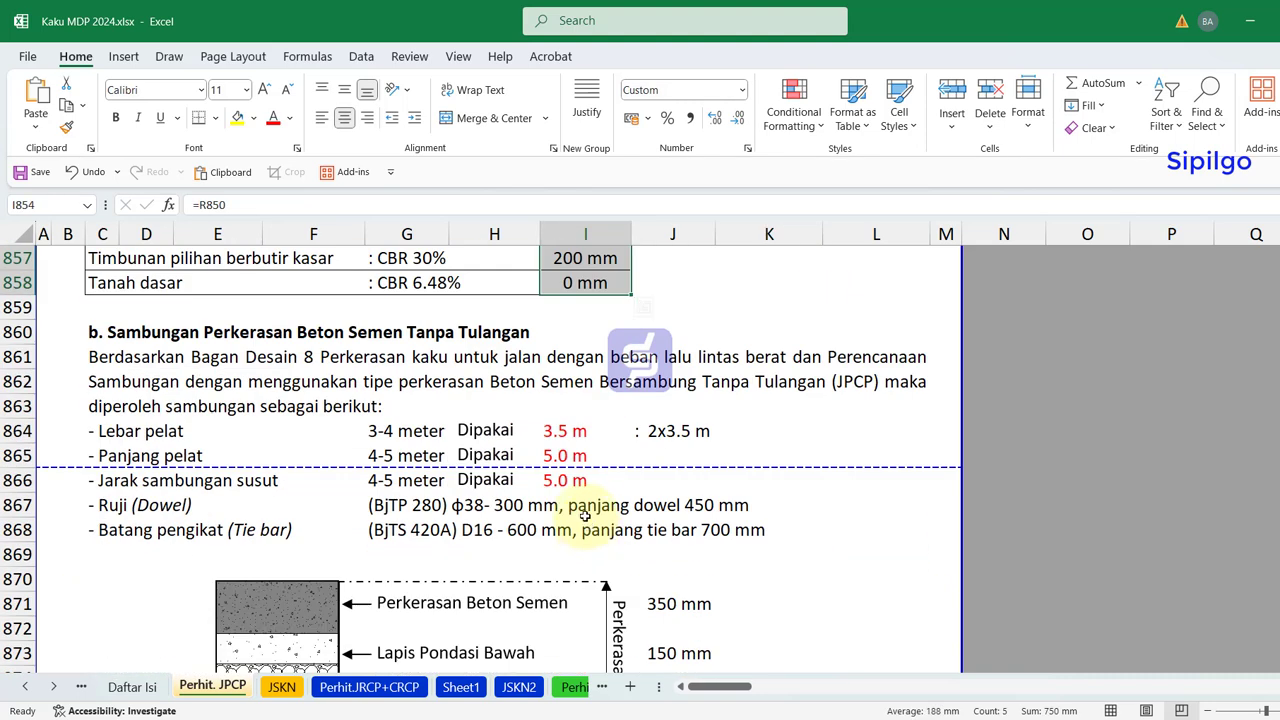
pyautogui.click(808, 455)
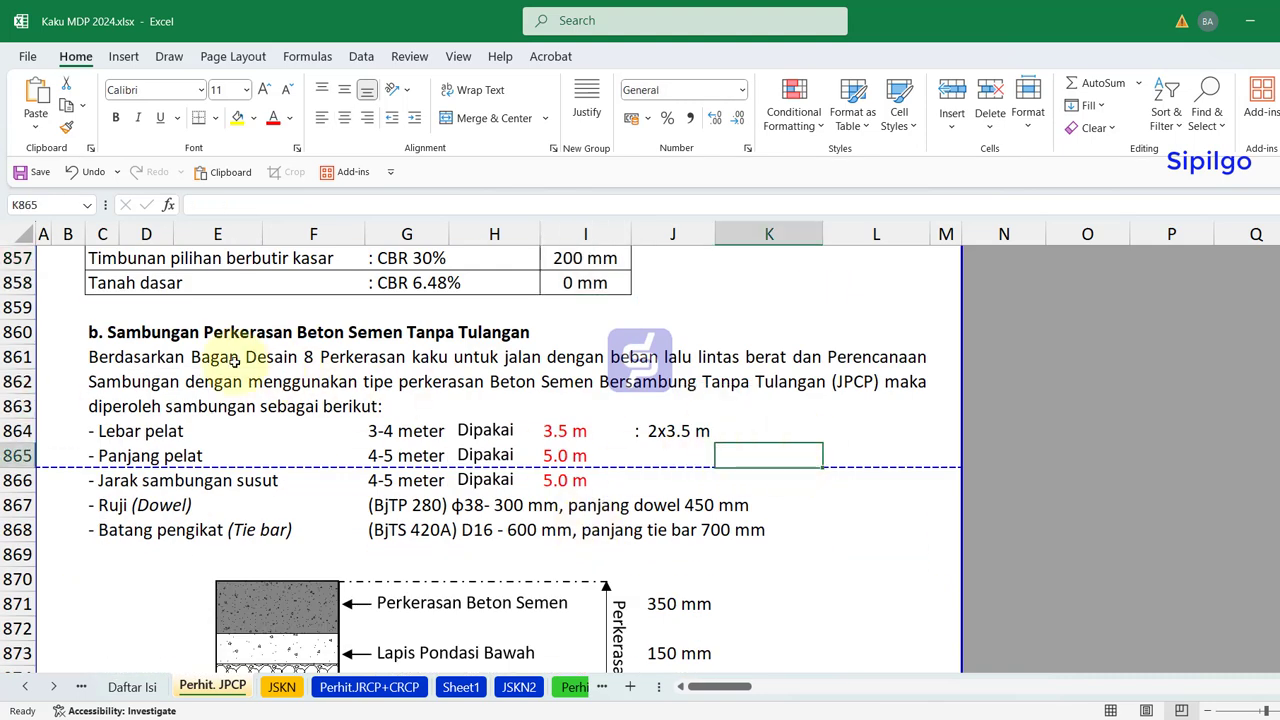
pyautogui.click(93, 331)
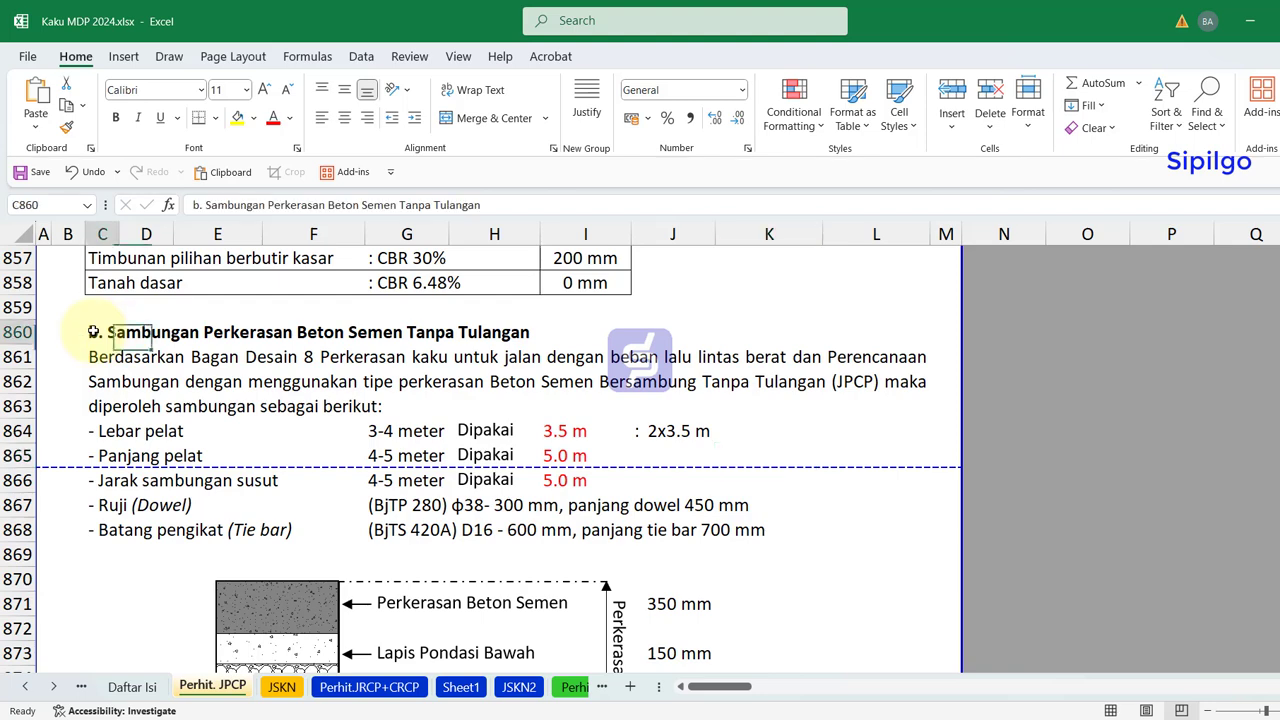
pyautogui.scroll(-1, 510, 385)
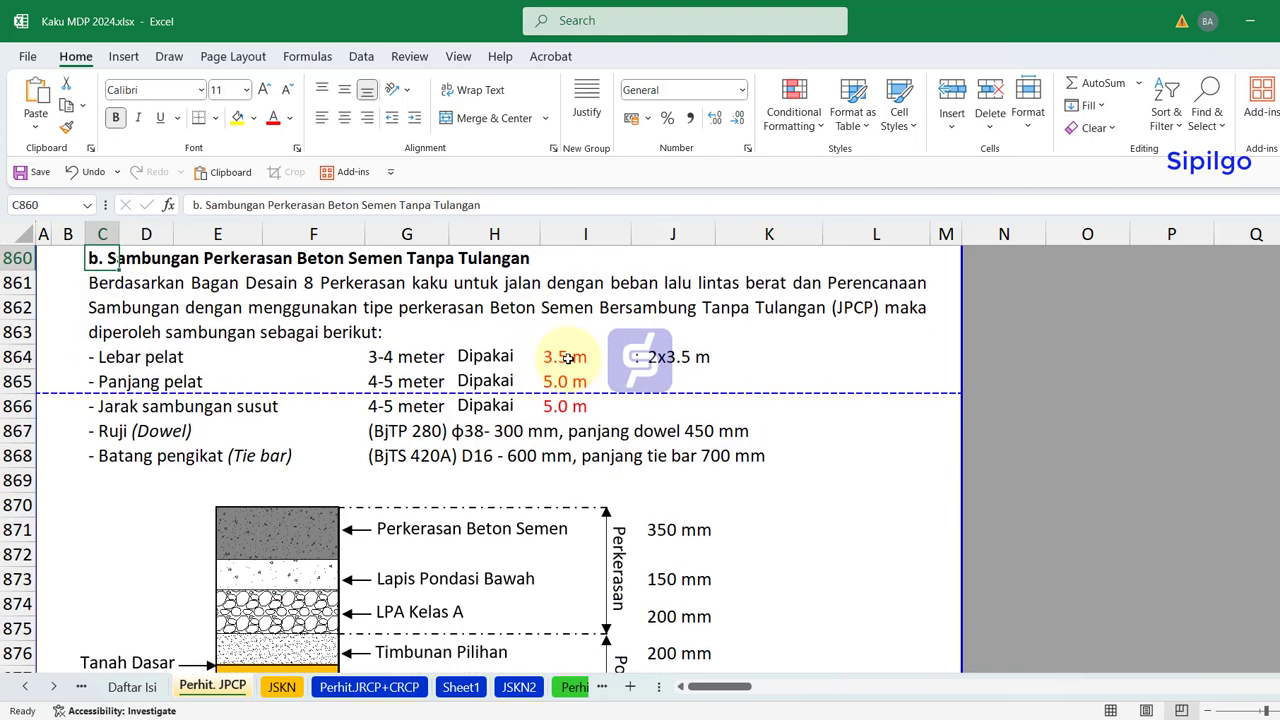
pyautogui.click(575, 358)
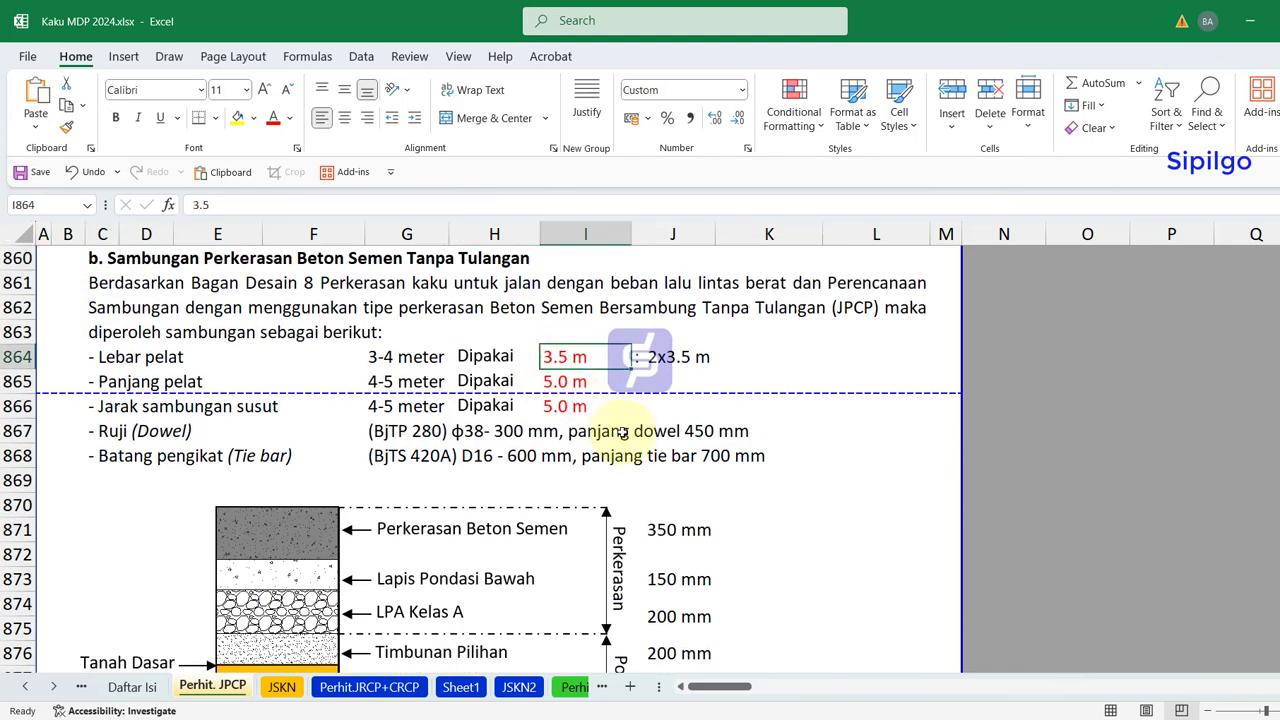
pyautogui.click(106, 356)
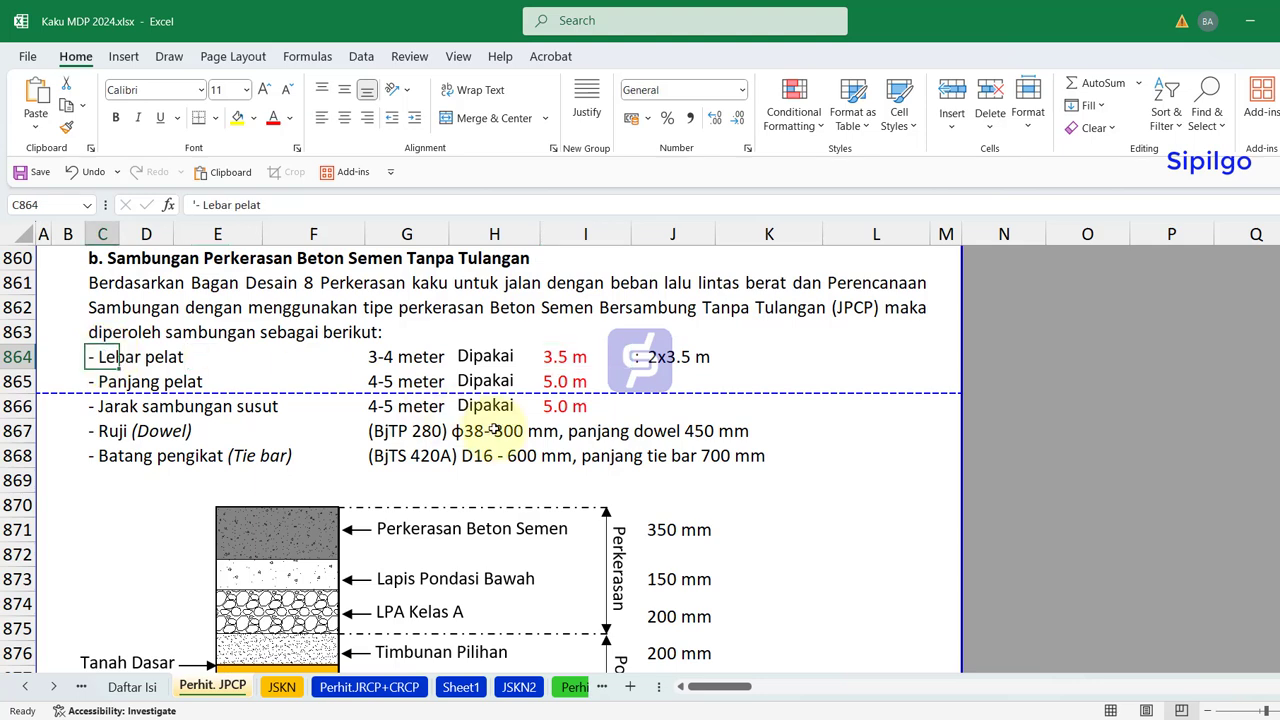
pyautogui.scroll(1, 494, 430)
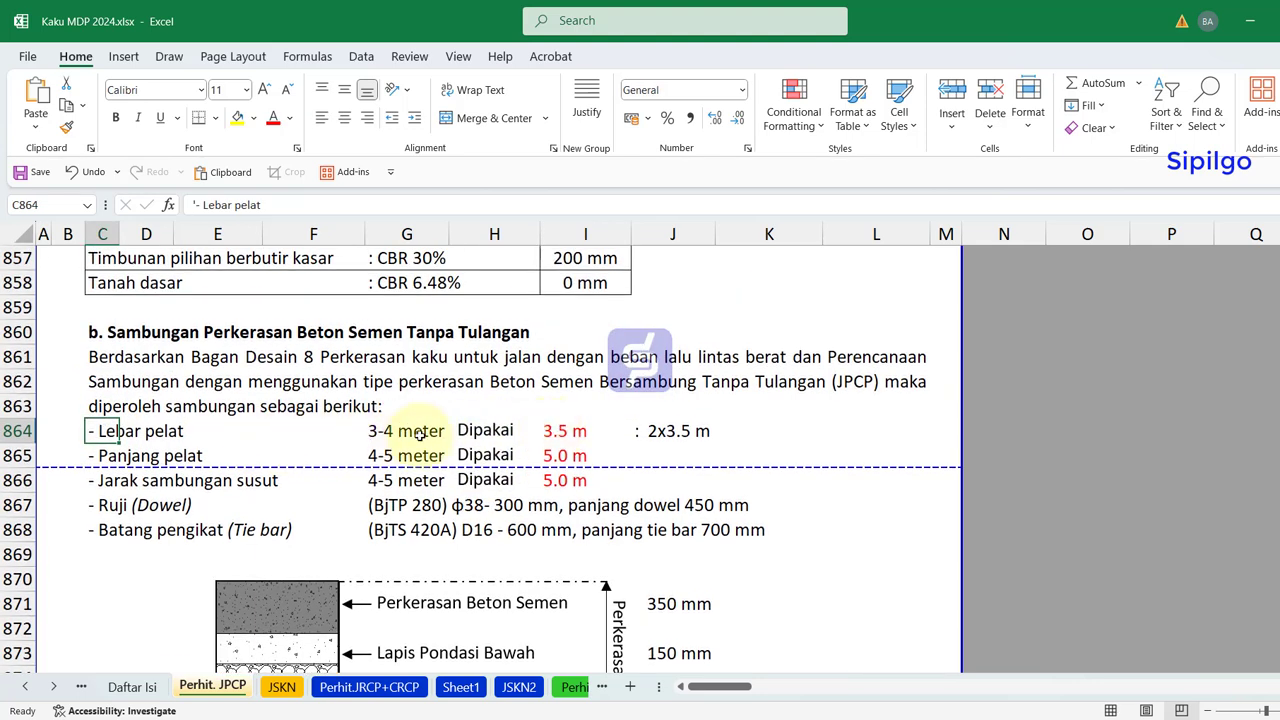
pyautogui.click(575, 432)
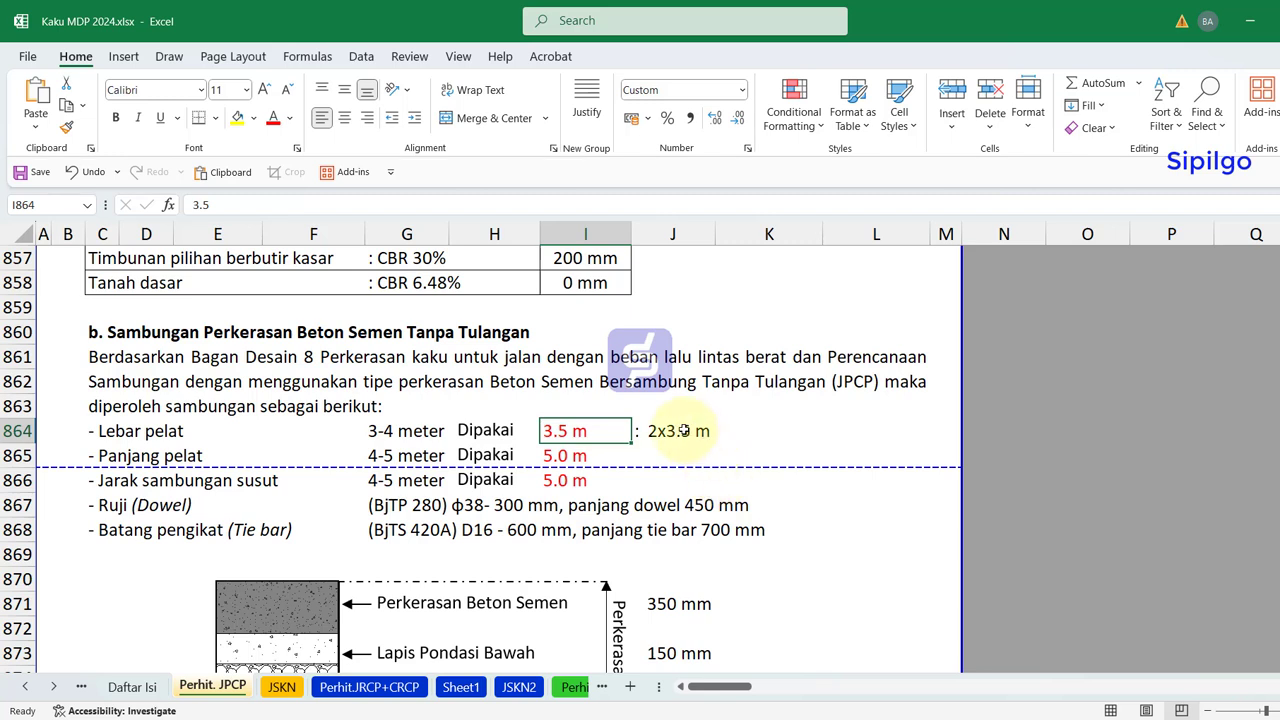
pyautogui.click(684, 430)
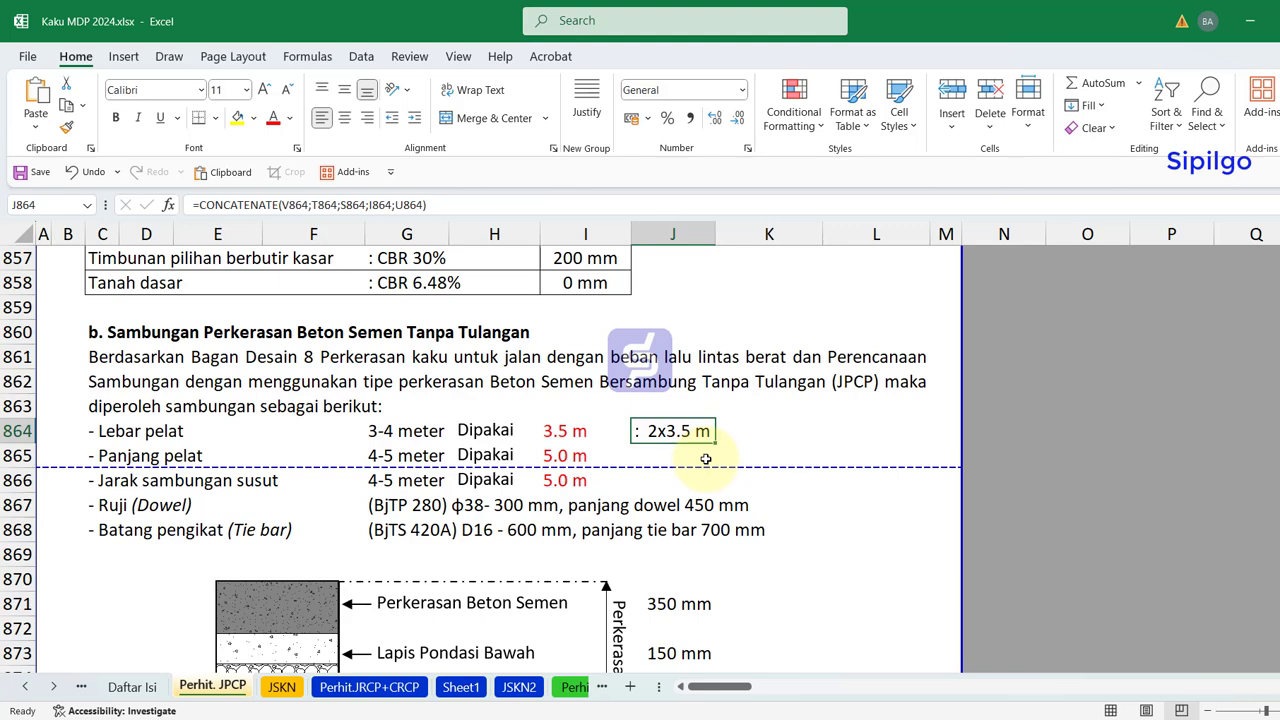
pyautogui.scroll(-1, 705, 456)
pyautogui.click(160, 381)
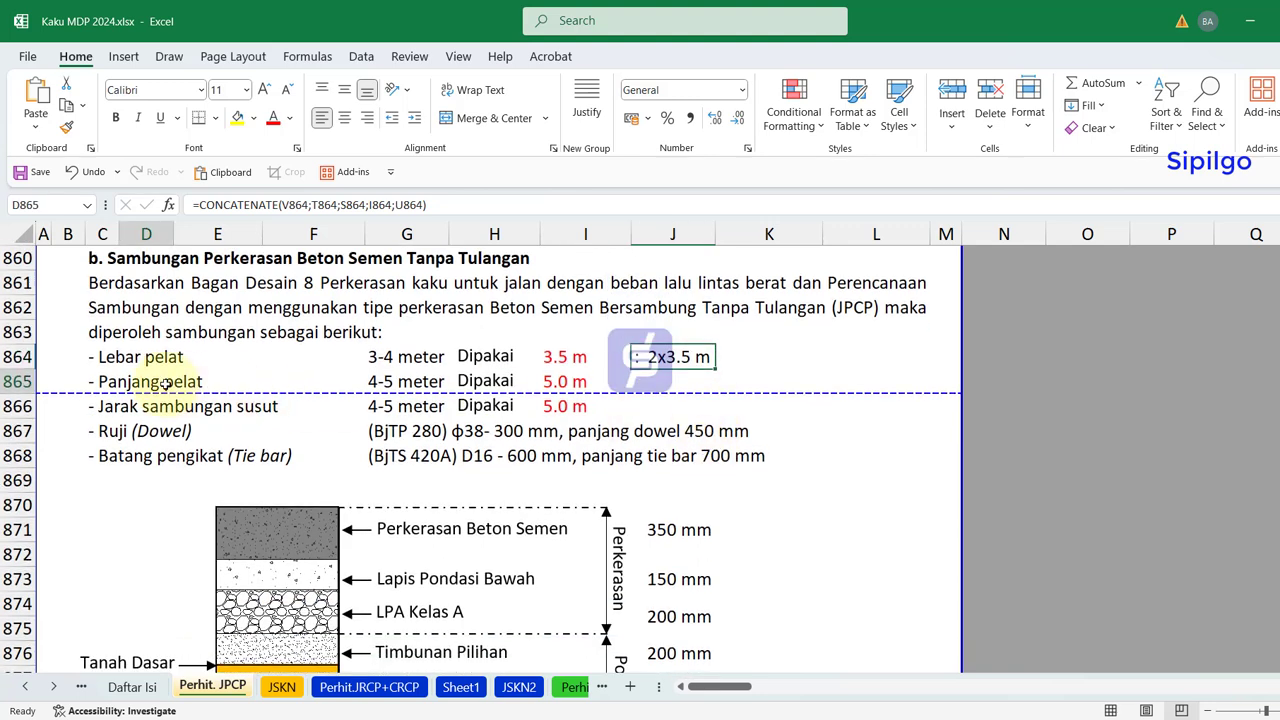
pyautogui.click(570, 379)
pyautogui.click(405, 381)
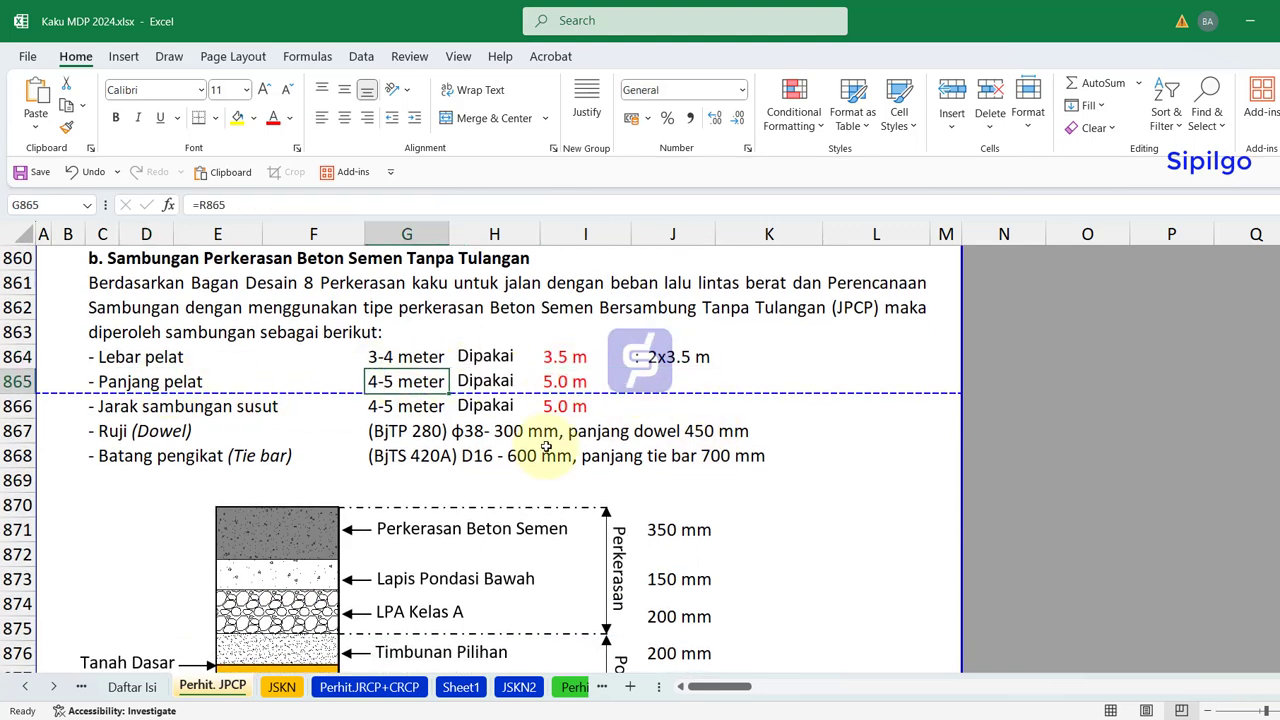
pyautogui.click(570, 381)
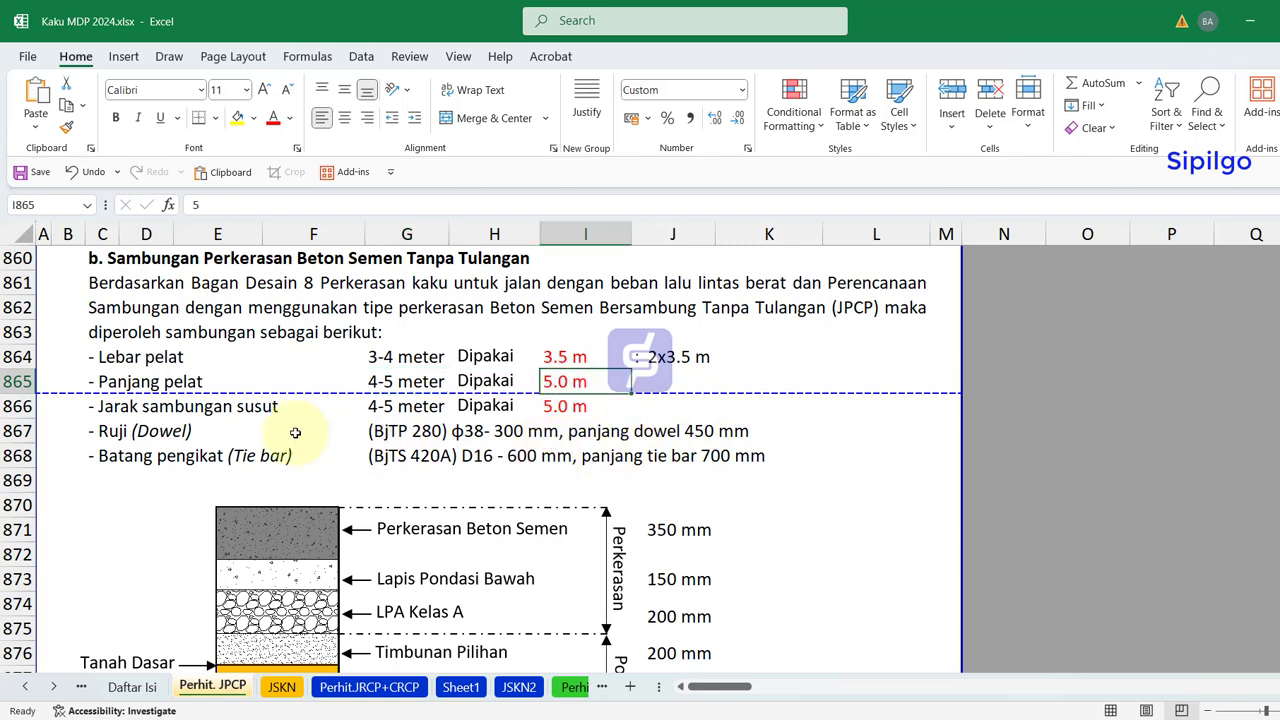
pyautogui.click(418, 408)
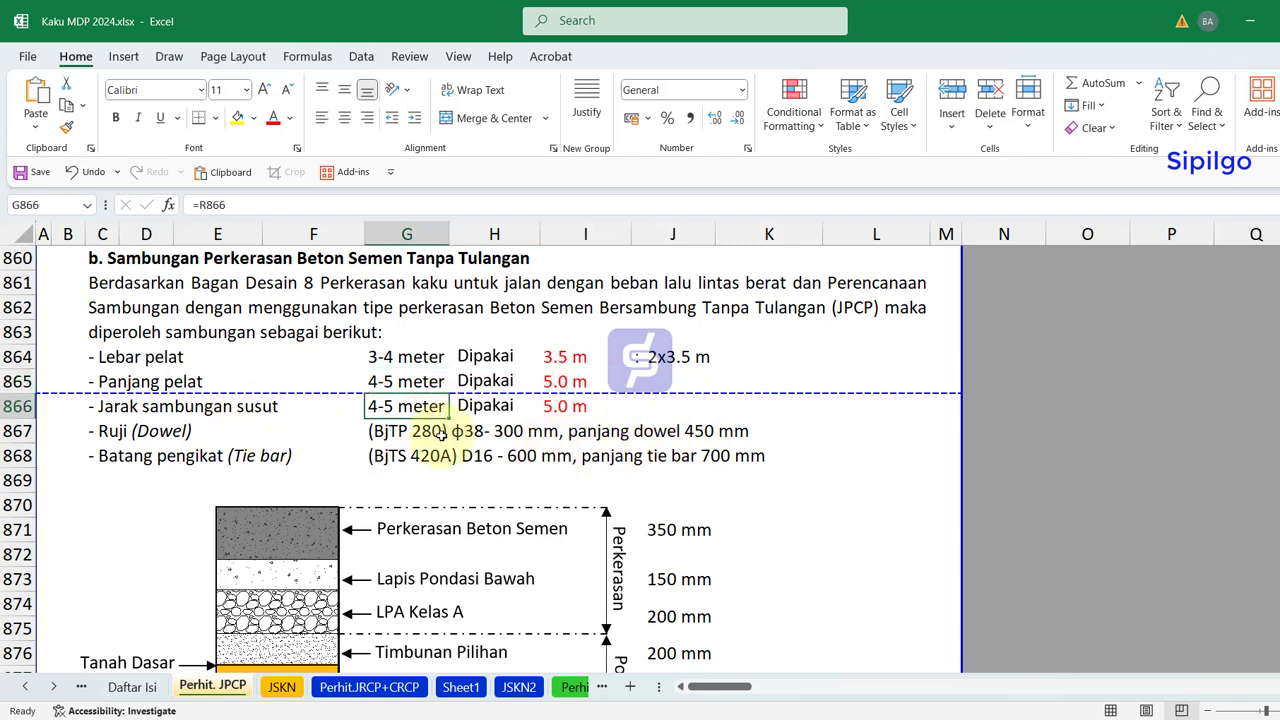
pyautogui.click(565, 406)
pyautogui.click(845, 472)
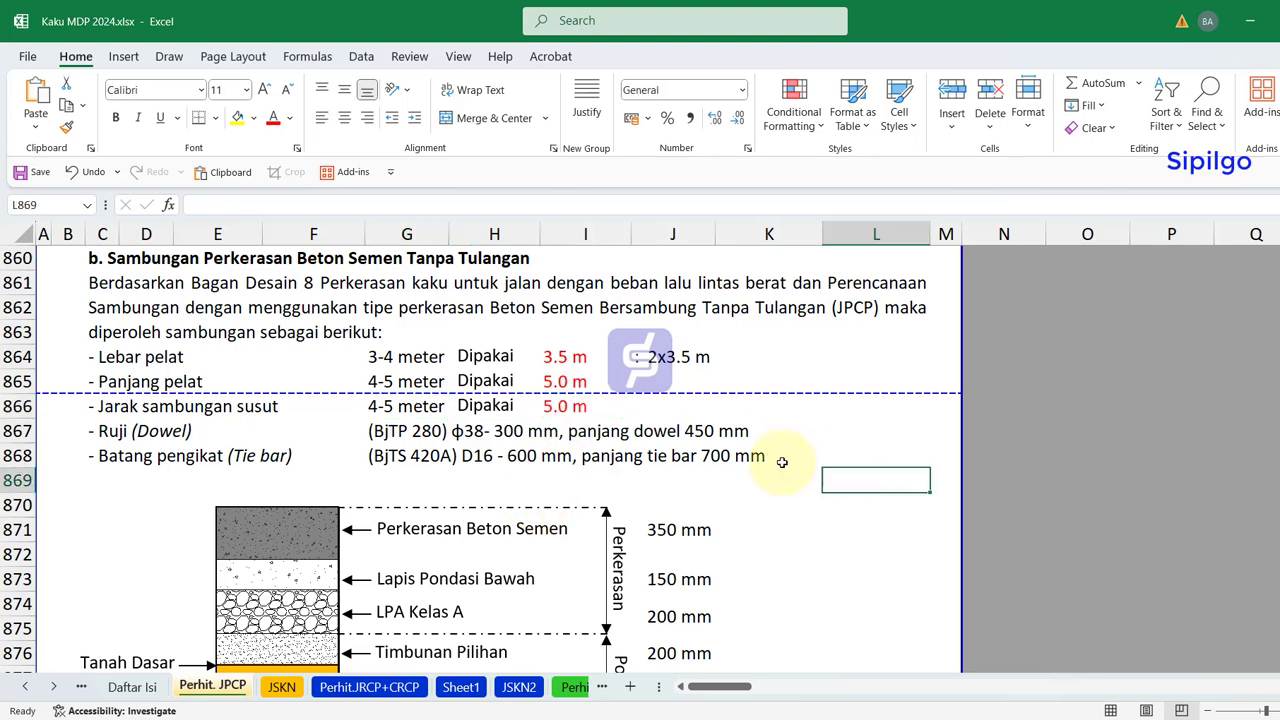
pyautogui.scroll(-1, 670, 460)
pyautogui.click(125, 350)
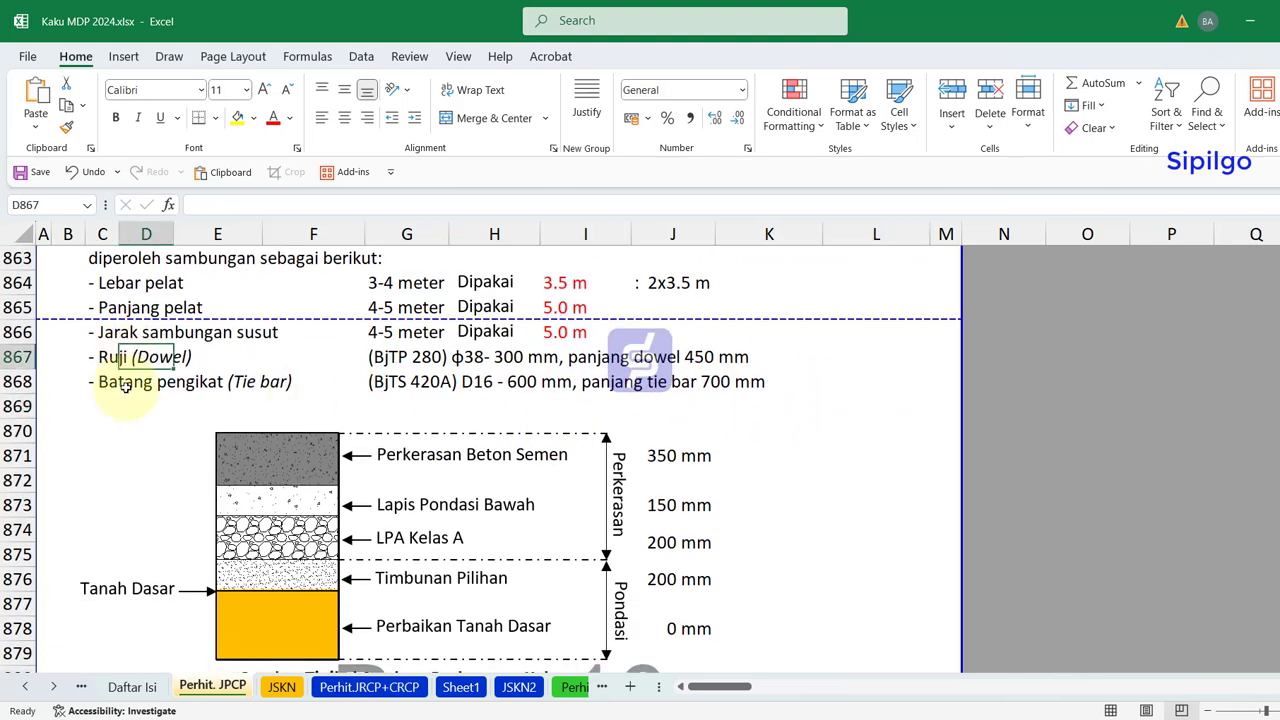
pyautogui.moveTo(390, 360); pyautogui.dragTo(403, 377)
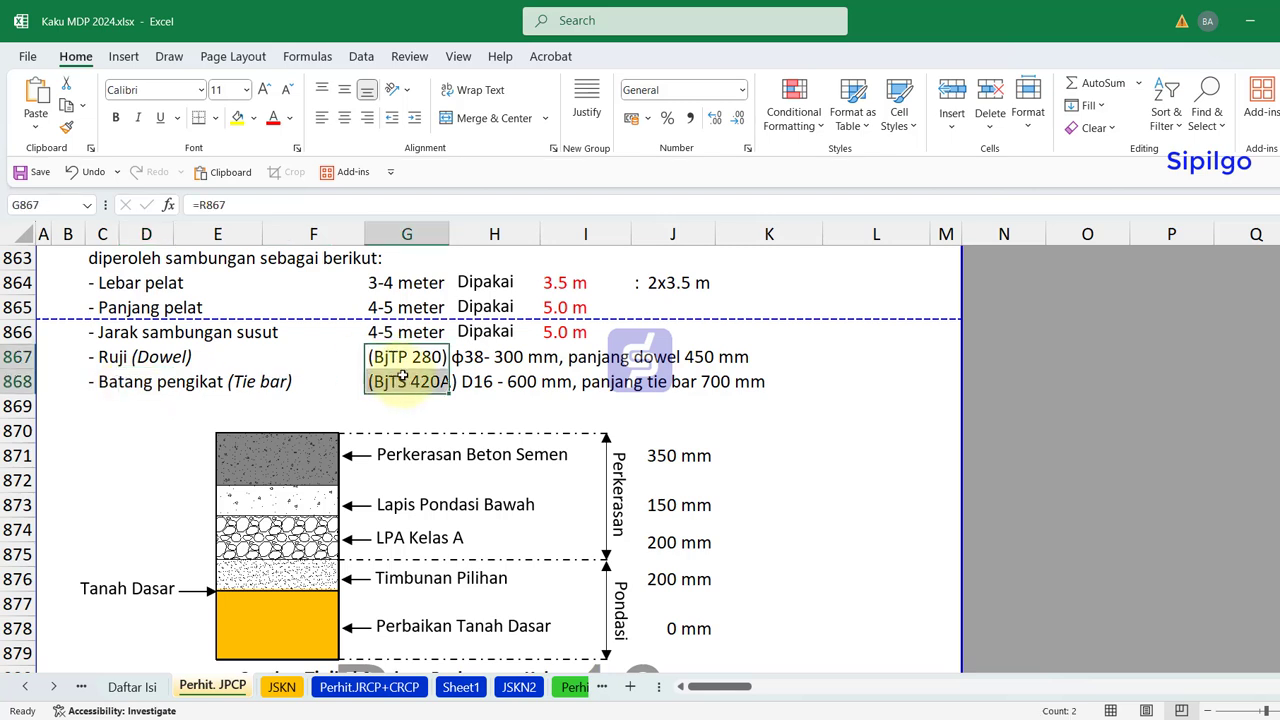
pyautogui.click(783, 410)
pyautogui.click(405, 357)
pyautogui.click(482, 357)
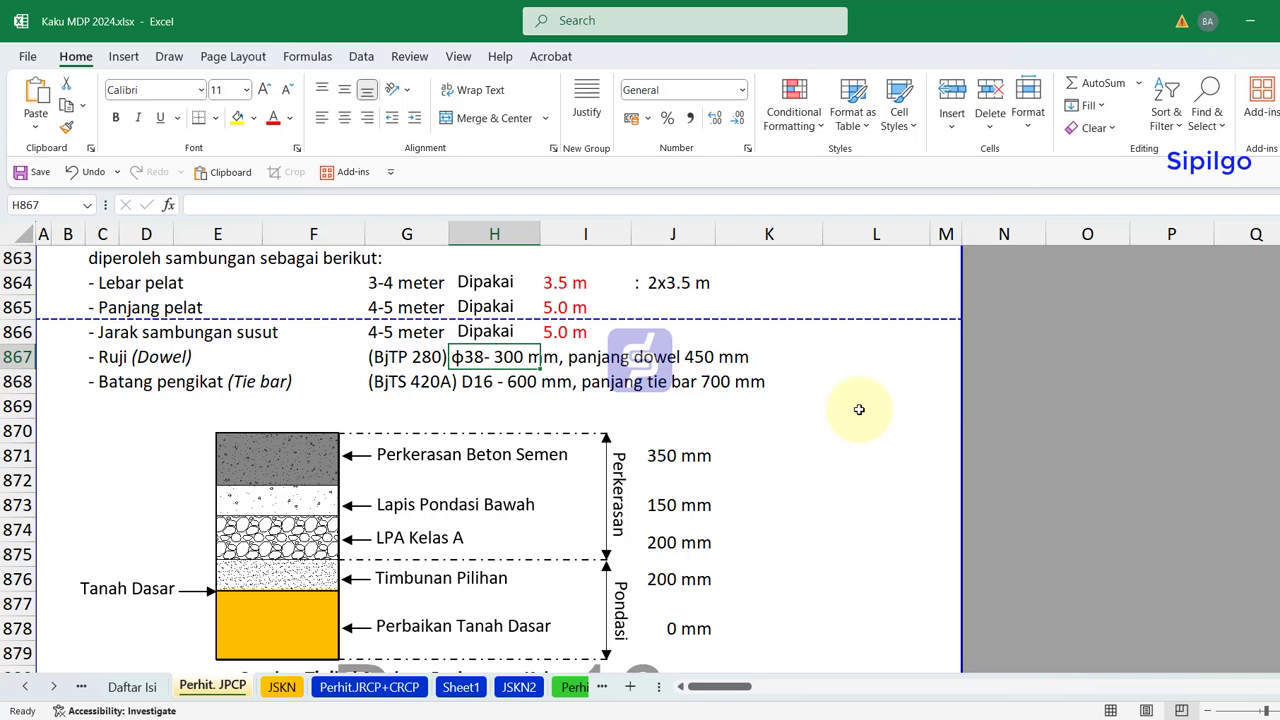
pyautogui.click(855, 430)
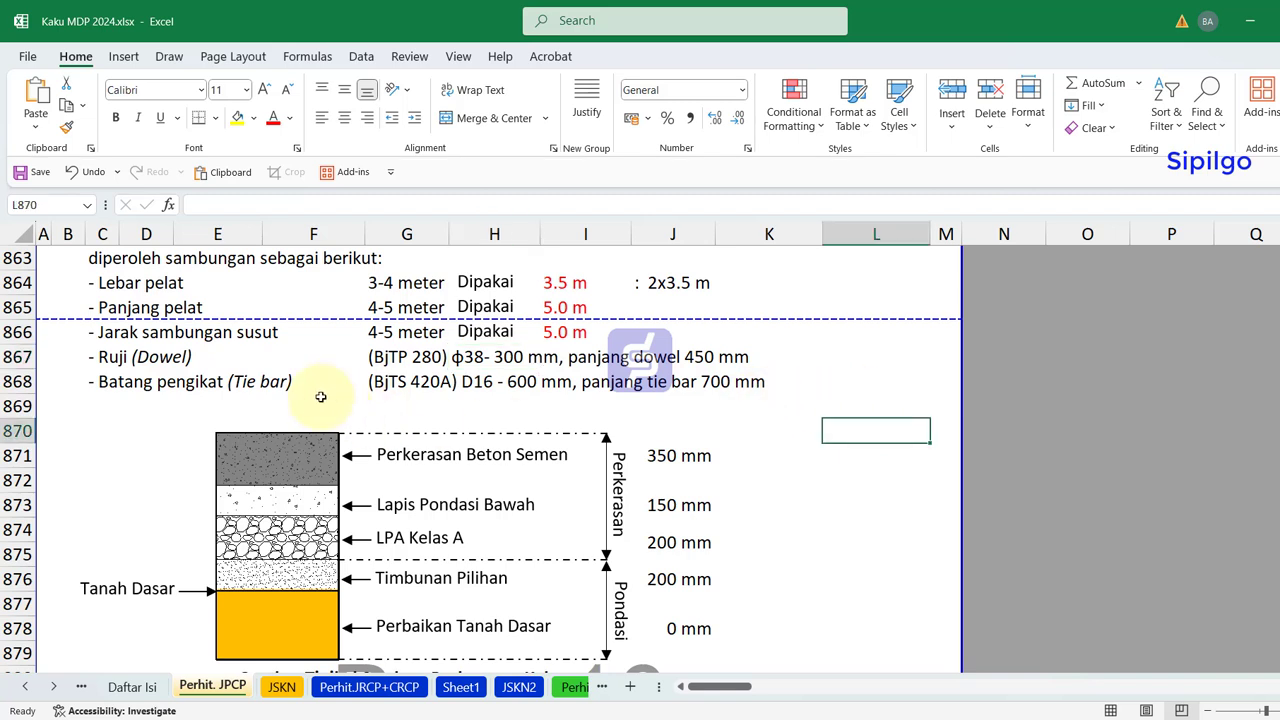
pyautogui.click(412, 388)
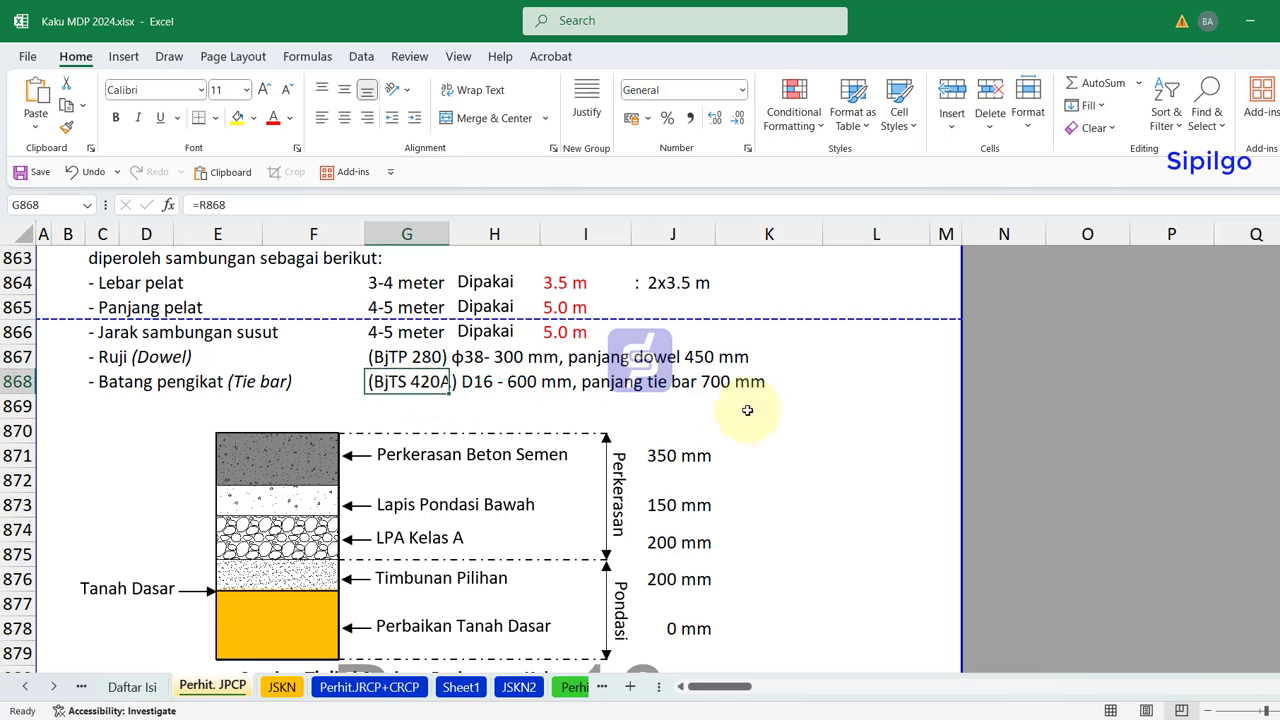
pyautogui.scroll(-1, 784, 418)
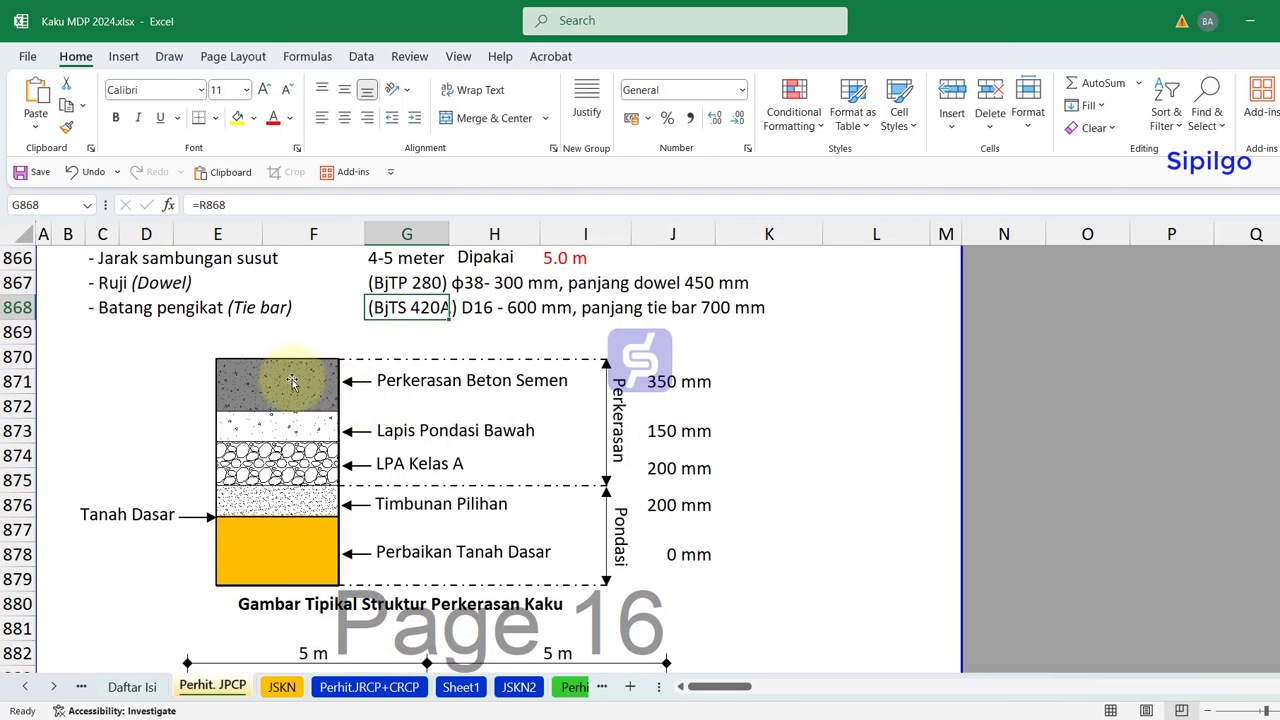
pyautogui.moveTo(665, 381); pyautogui.dragTo(686, 557)
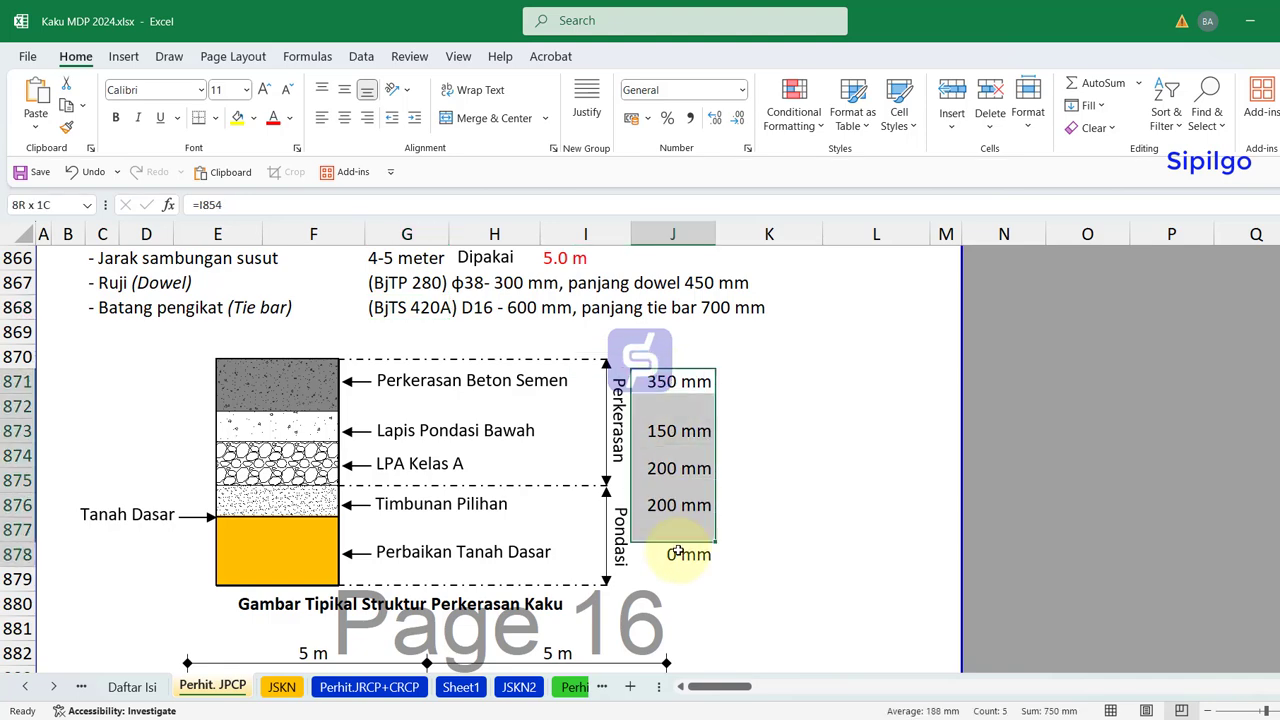
pyautogui.click(876, 579)
pyautogui.scroll(-4, 829, 509)
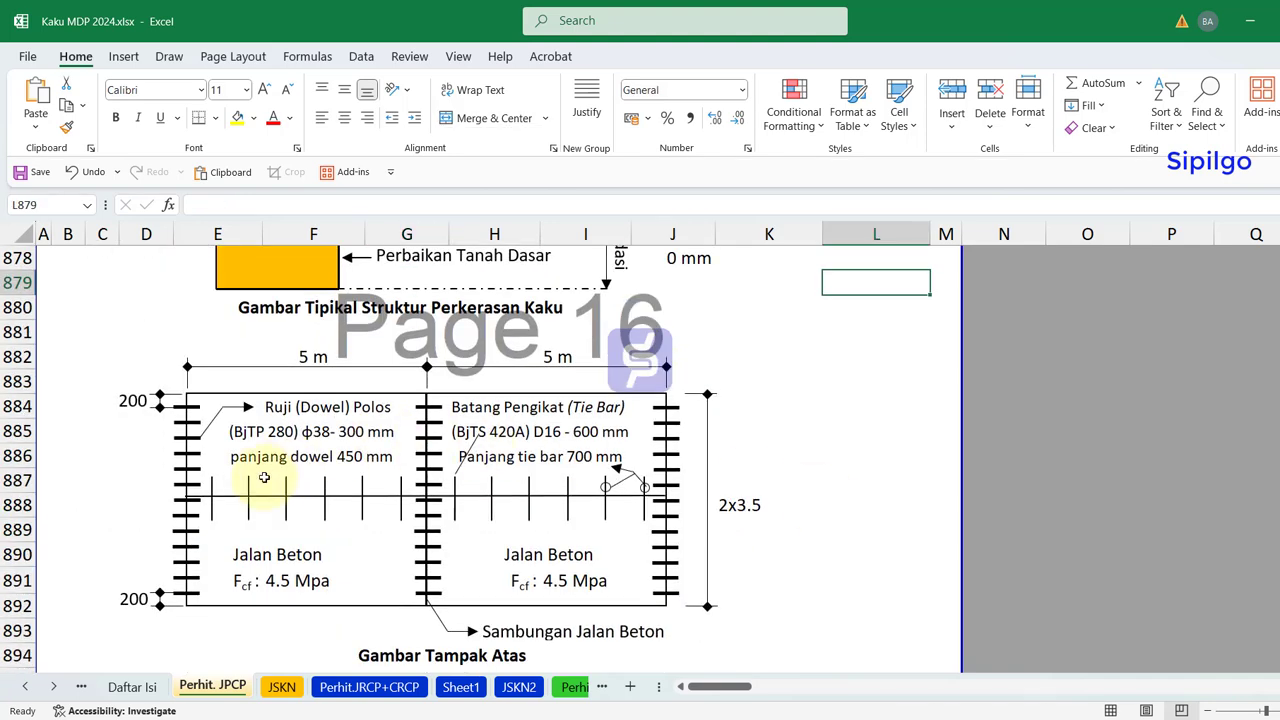
# - Inspect the top-view drawing caption and the two 5 m slab length cells
pyautogui.scroll(-1, 264, 478)
pyautogui.click(383, 581)
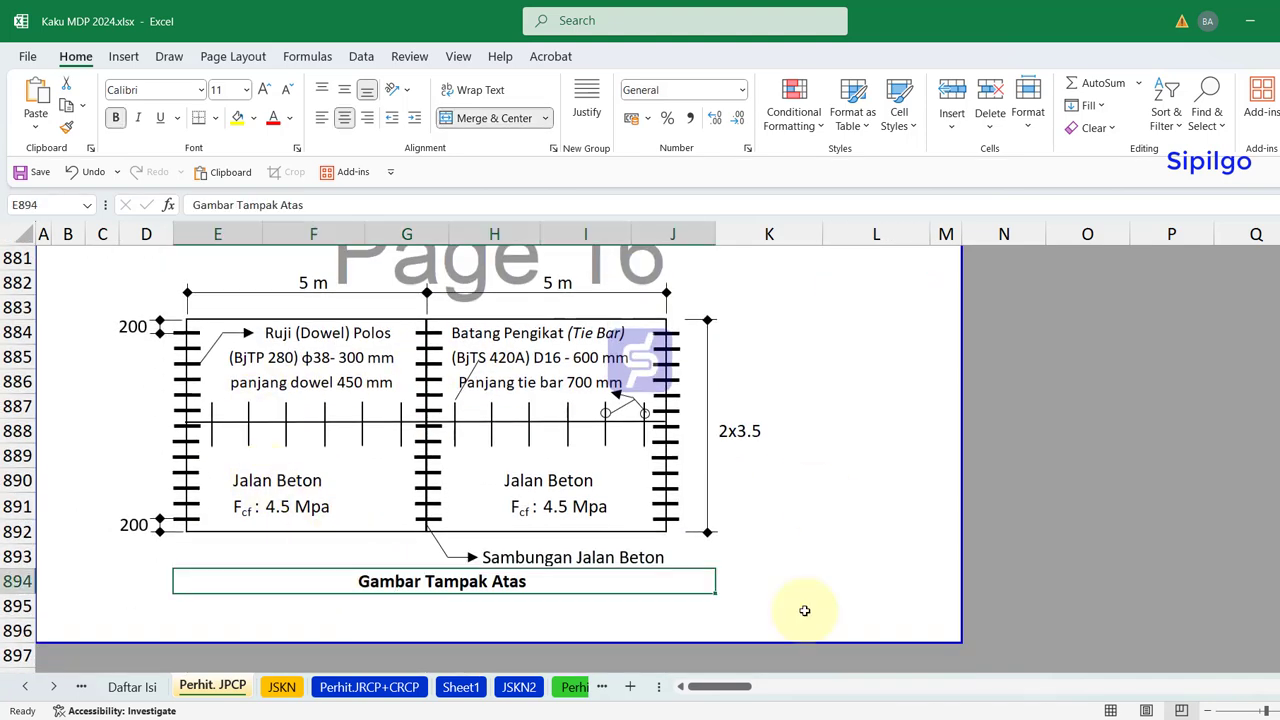
pyautogui.click(853, 447)
pyautogui.click(300, 286)
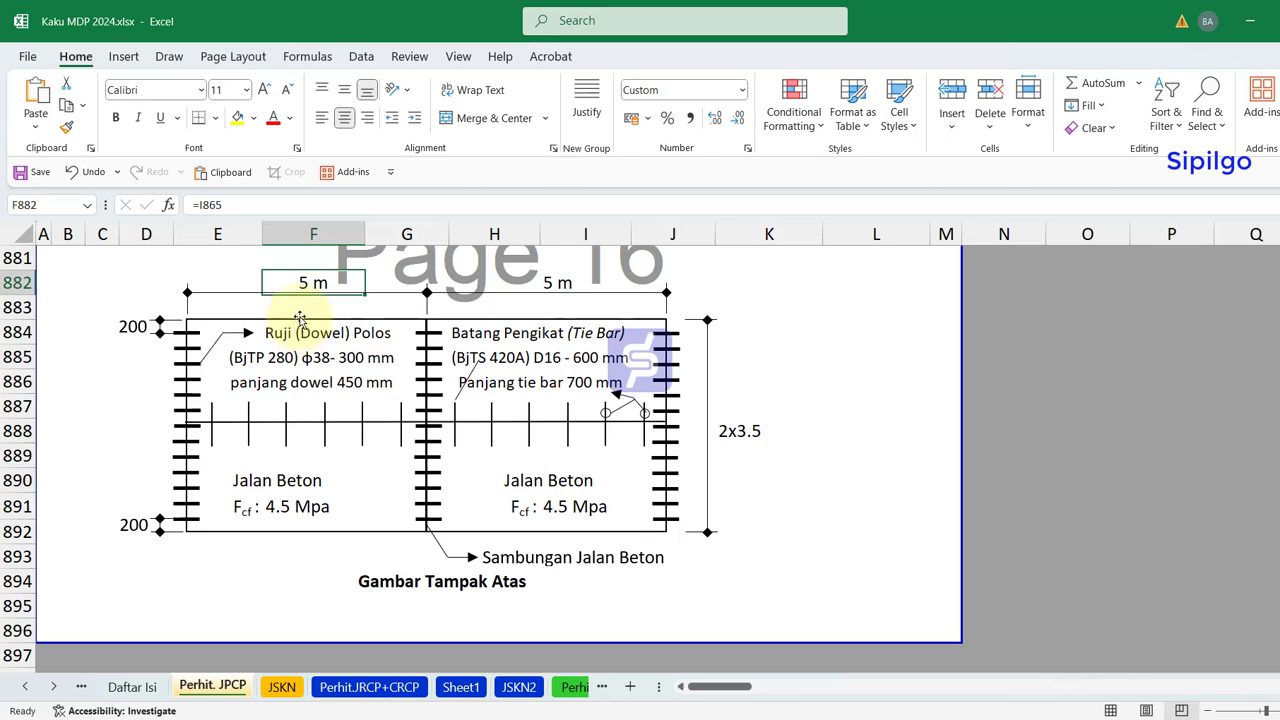
pyautogui.click(565, 284)
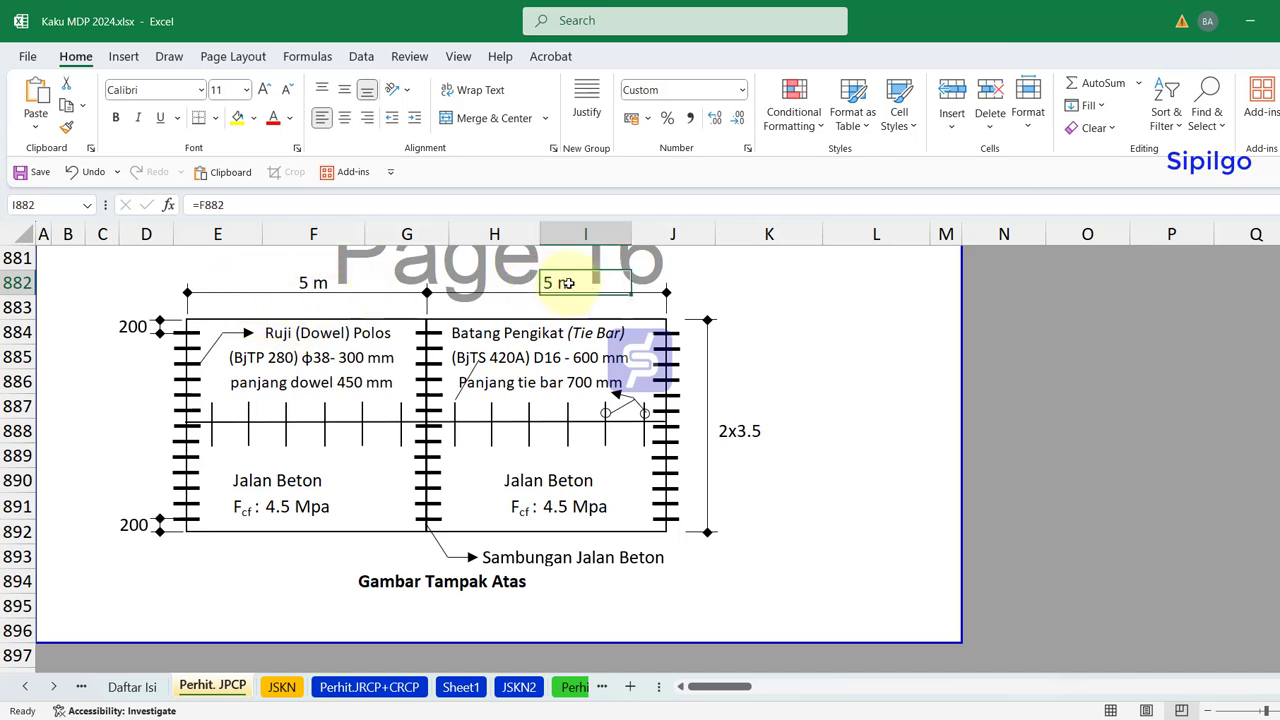
# - Check the 2x3.5 m lane width cells, then move to the Perhit.JRCP+CRCP sheet
pyautogui.moveTo(740, 340); pyautogui.dragTo(766, 520)
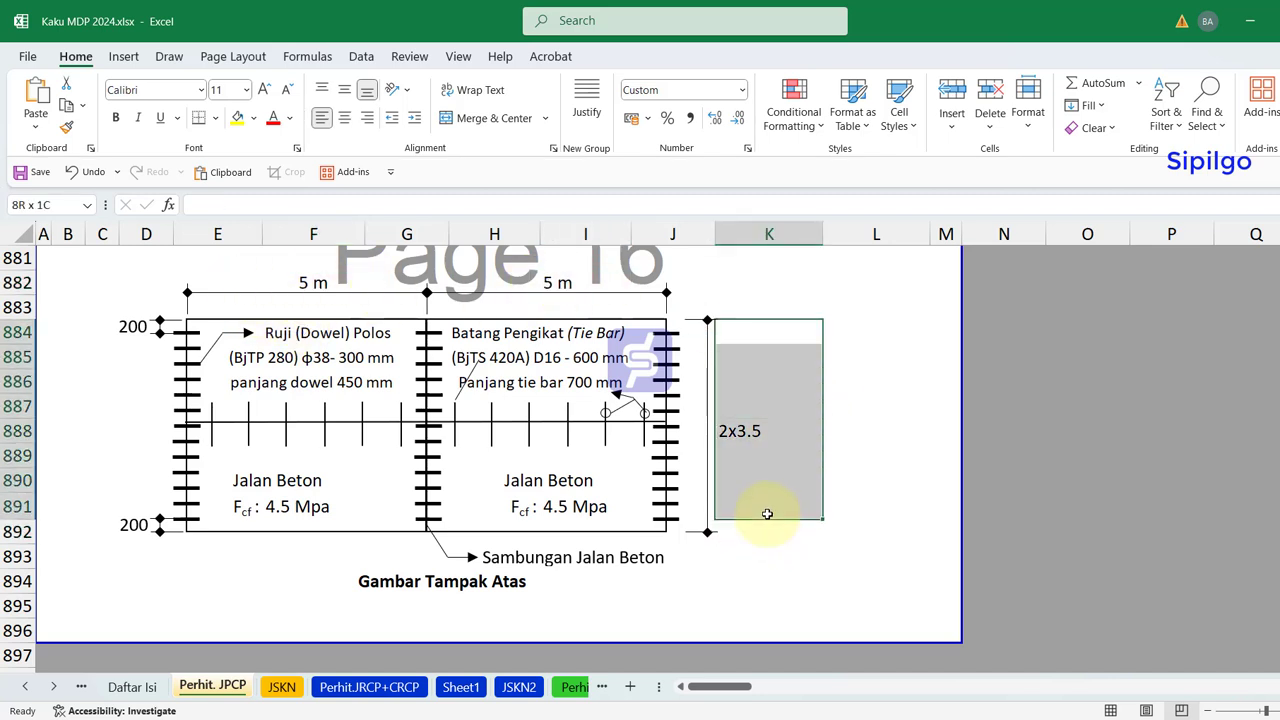
pyautogui.click(884, 437)
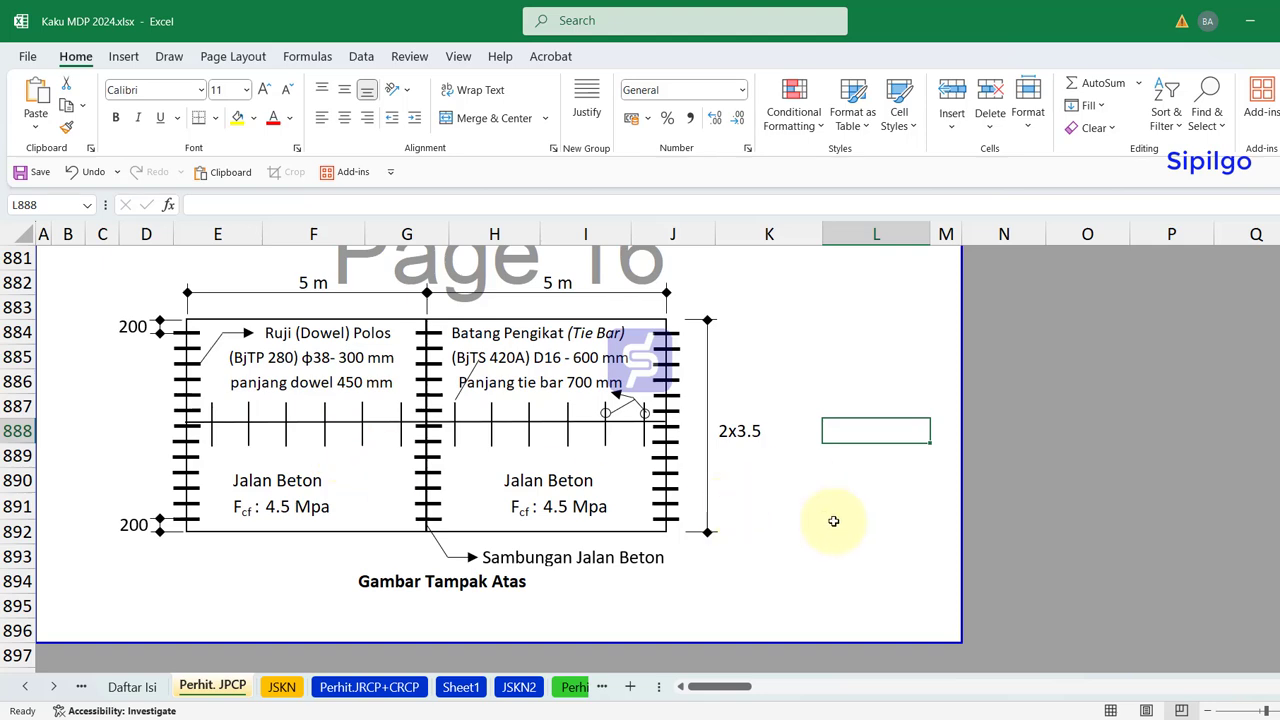
pyautogui.click(731, 558)
pyautogui.hotkey('ctrl', 'pagedown')
pyautogui.hotkey('ctrl', 'pagedown')
# - Switch the Jenis perkerasan cell I20 from CRCP to JRCP using its dropdown list
pyautogui.click(596, 379)
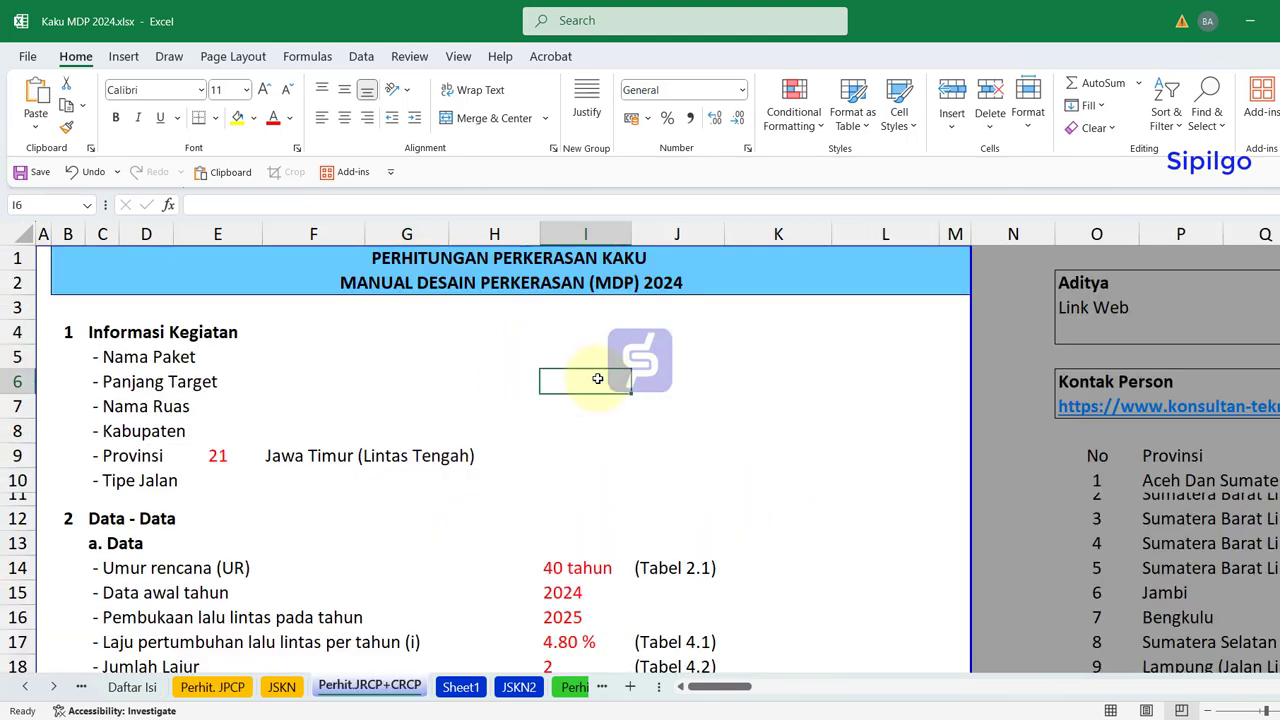
pyautogui.scroll(-2, 599, 529)
pyautogui.scroll(-1, 599, 529)
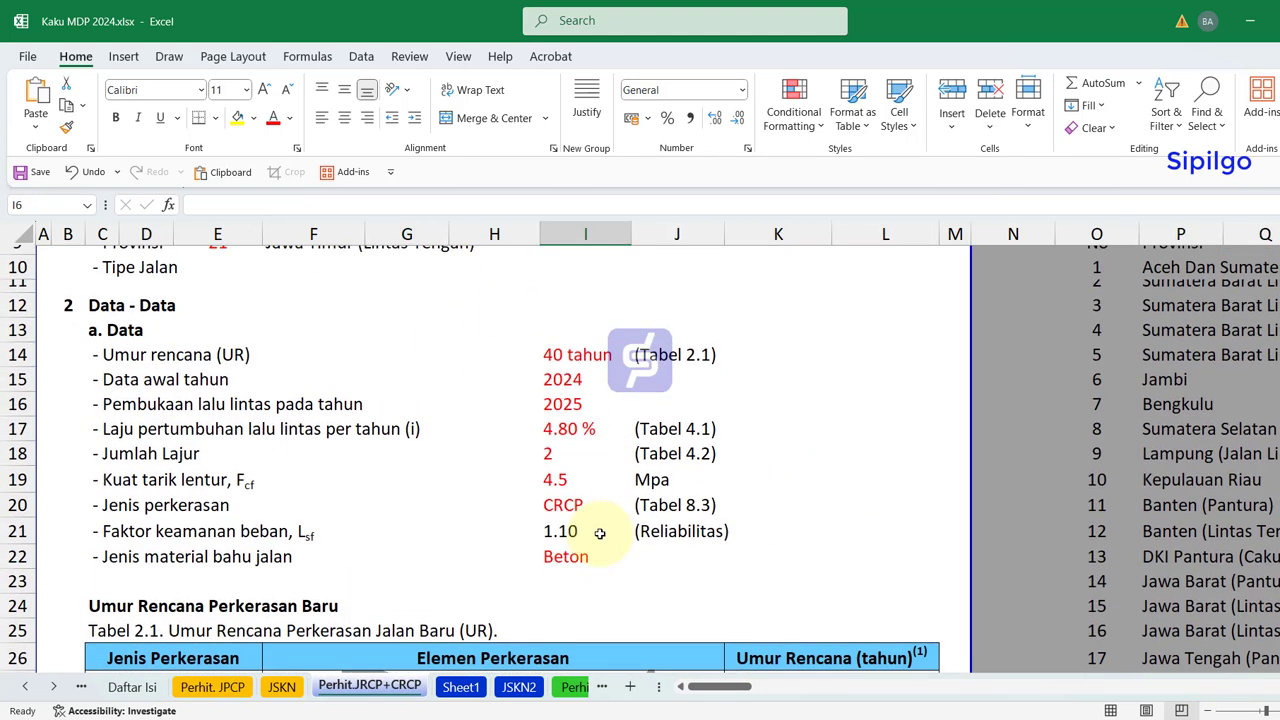
pyautogui.click(592, 497)
pyautogui.click(651, 520)
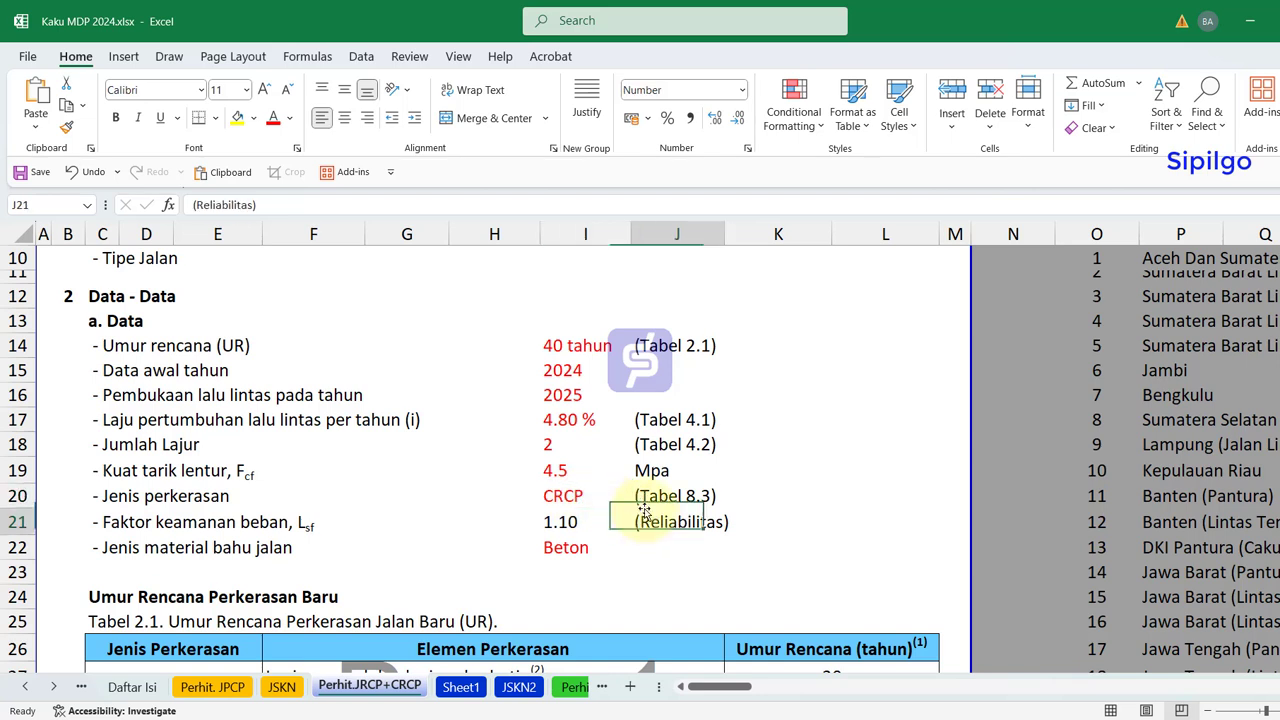
pyautogui.click(628, 499)
pyautogui.click(637, 501)
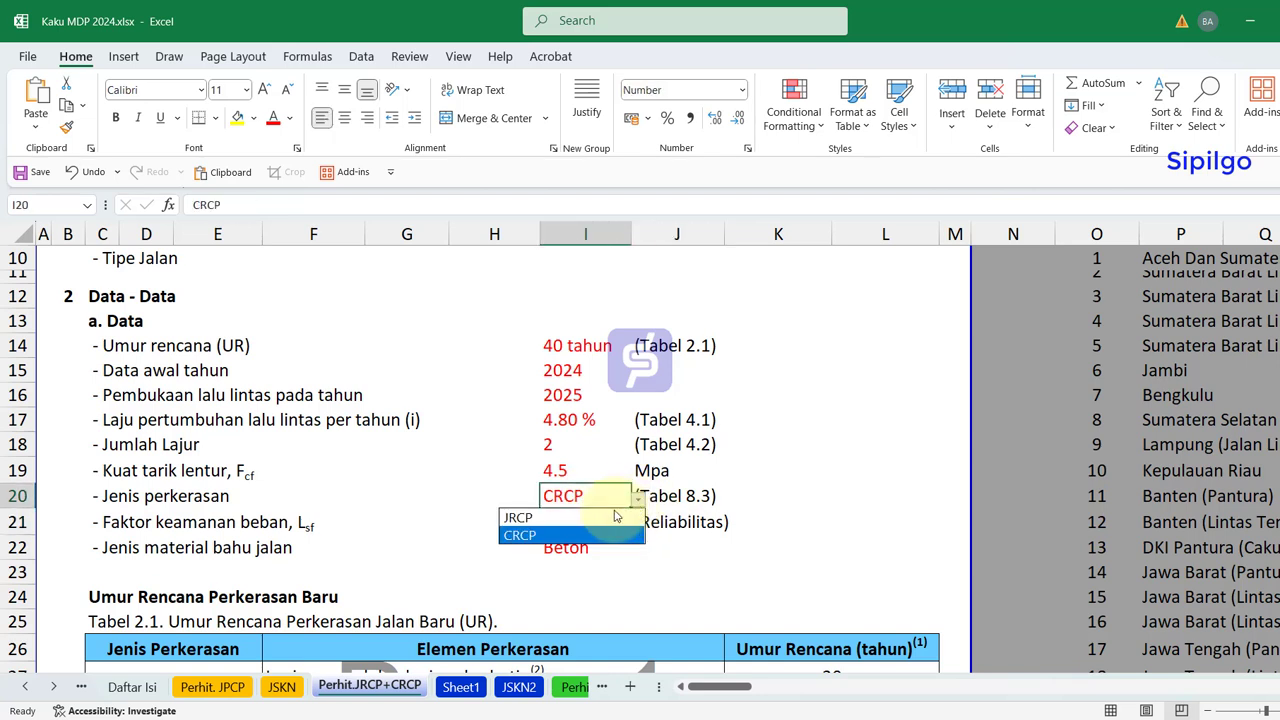
pyautogui.click(596, 519)
pyautogui.click(846, 441)
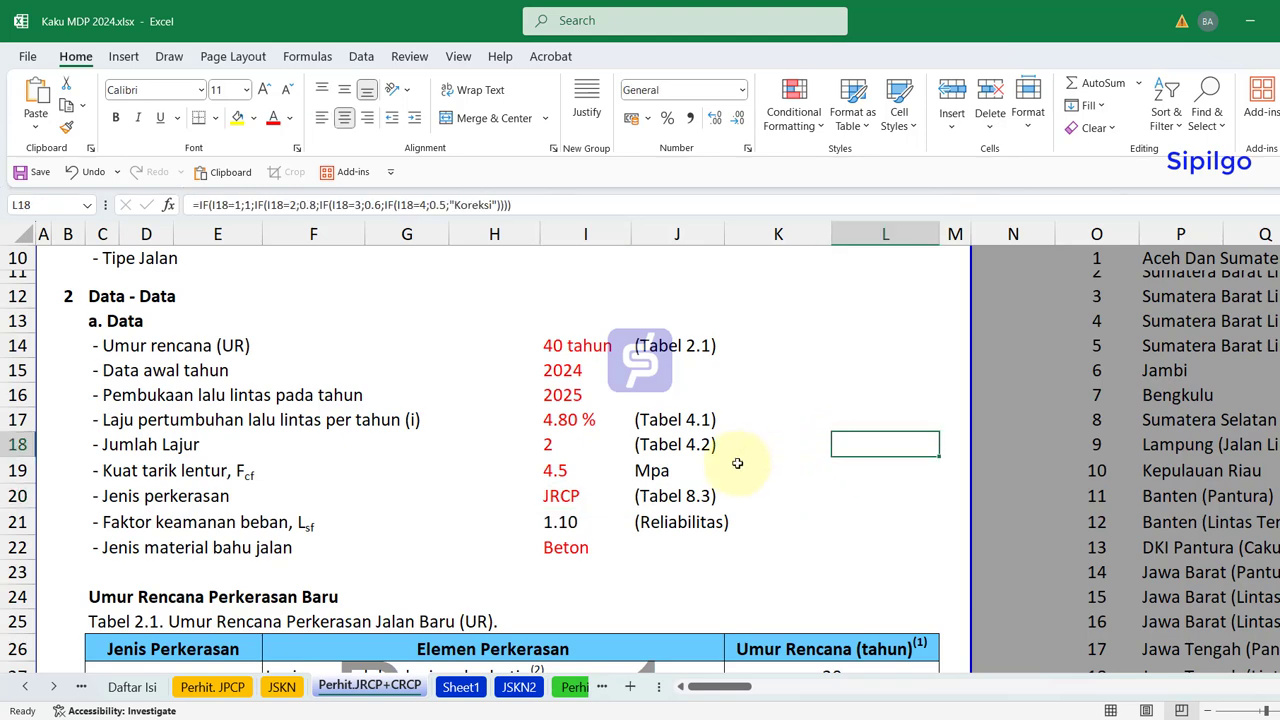
pyautogui.scroll(1, 736, 464)
pyautogui.scroll(-4, 736, 464)
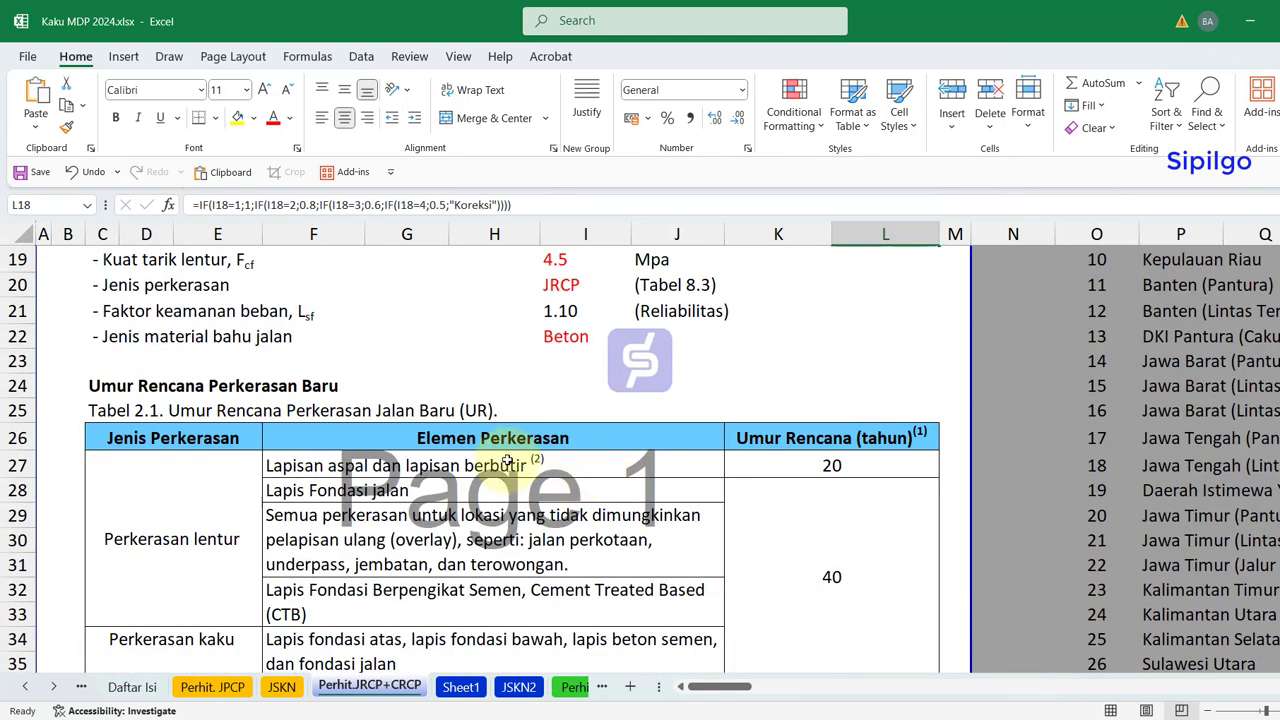
pyautogui.click(616, 369)
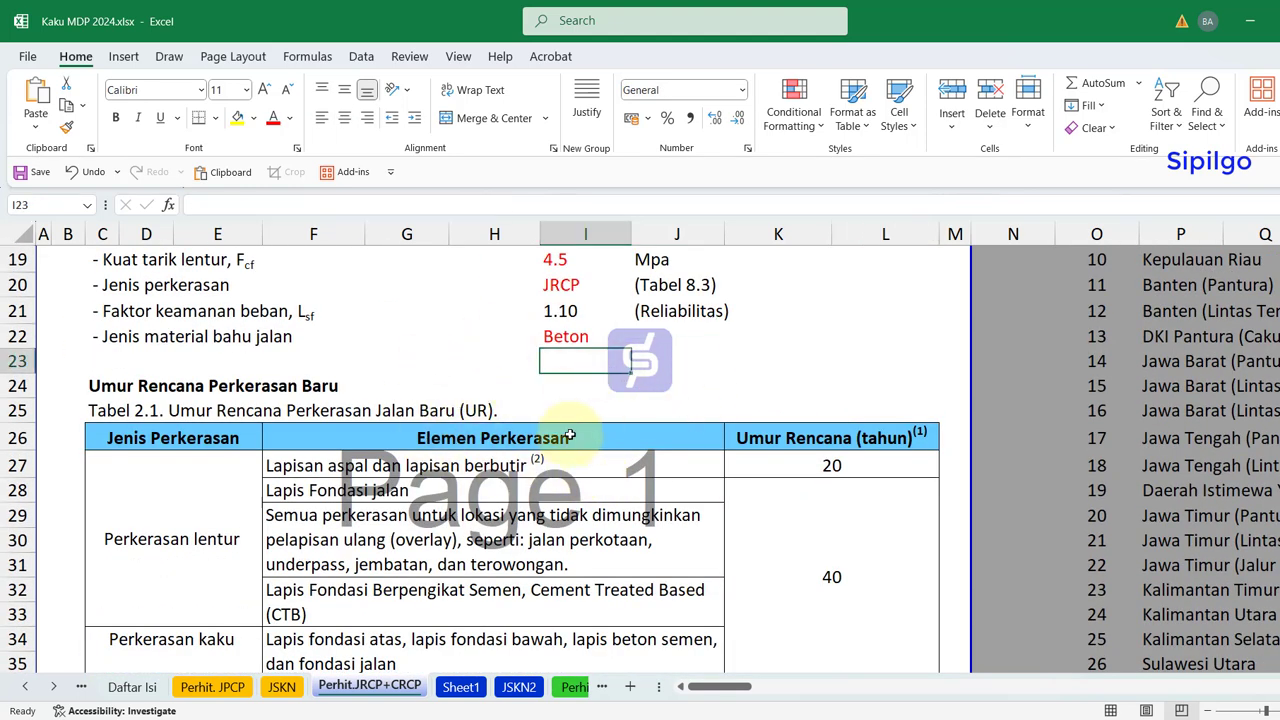
pyautogui.scroll(-2, 574, 457)
pyautogui.scroll(-7, 574, 457)
pyautogui.scroll(-2, 582, 465)
pyautogui.scroll(-6, 582, 465)
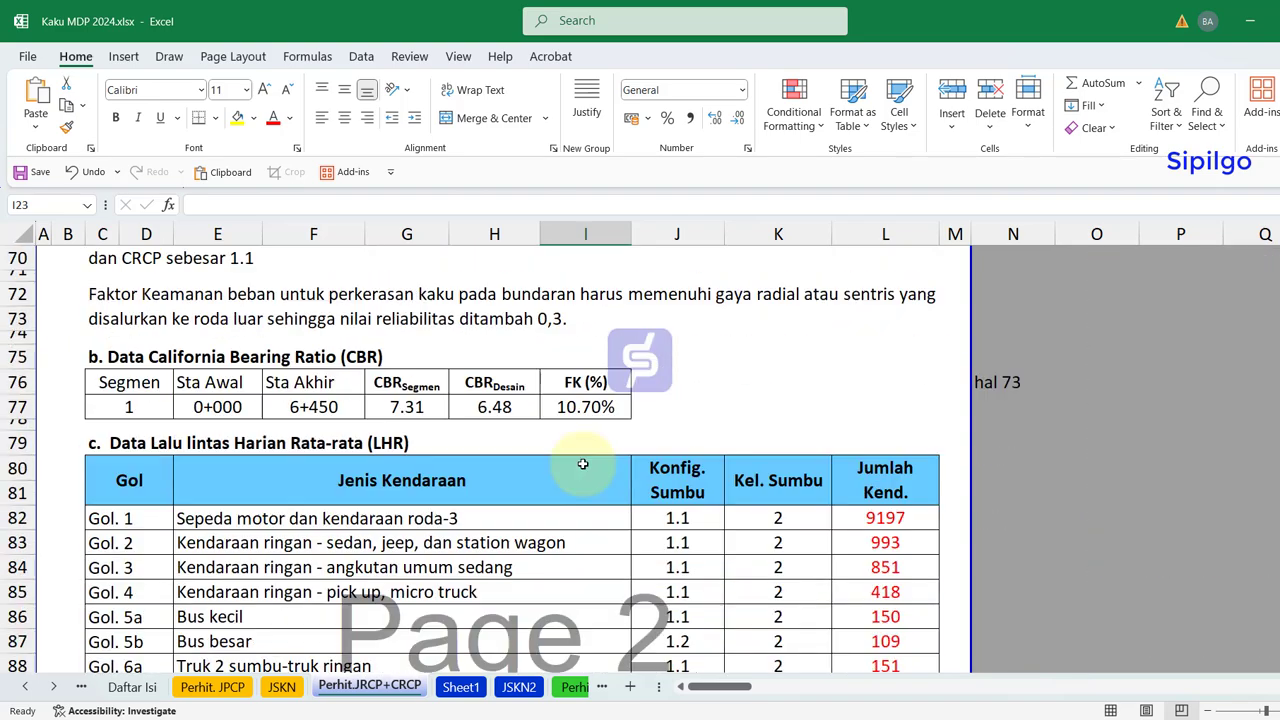
pyautogui.scroll(-3, 582, 465)
pyautogui.moveTo(860, 333); pyautogui.dragTo(857, 629)
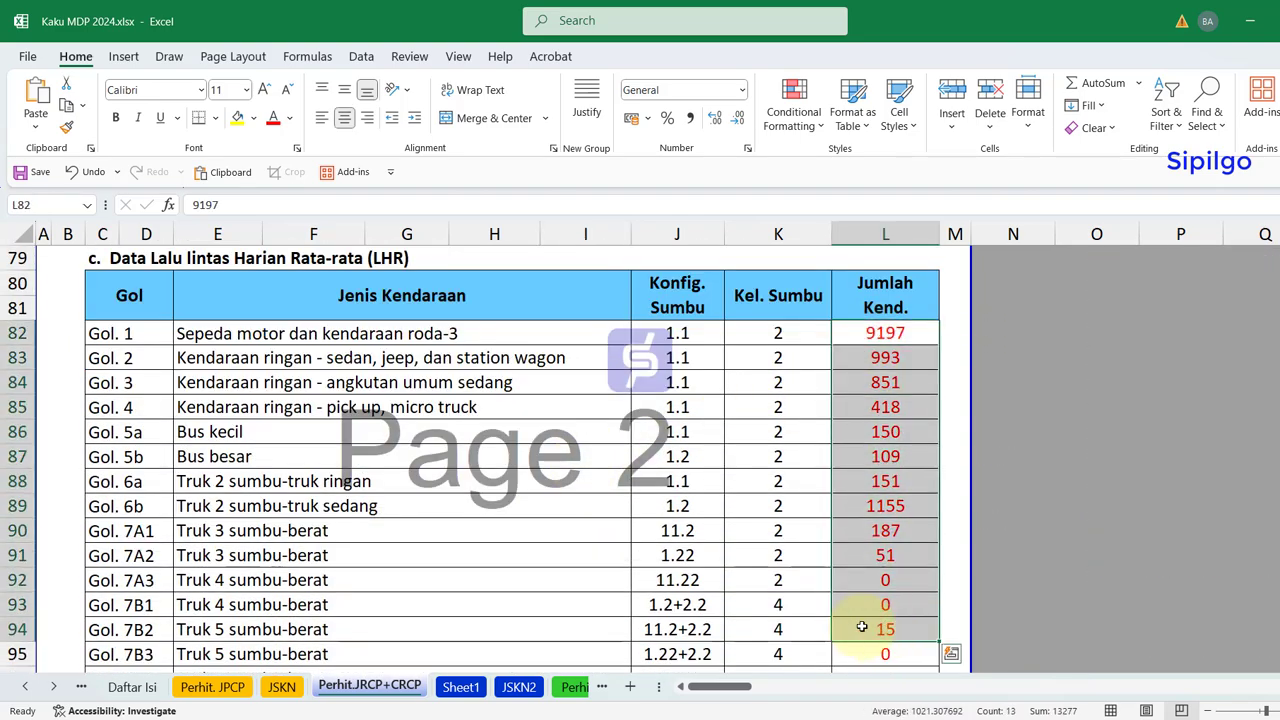
pyautogui.scroll(-6, 357, 514)
pyautogui.scroll(-3, 356, 512)
pyautogui.scroll(-3, 357, 514)
pyautogui.scroll(-5, 357, 514)
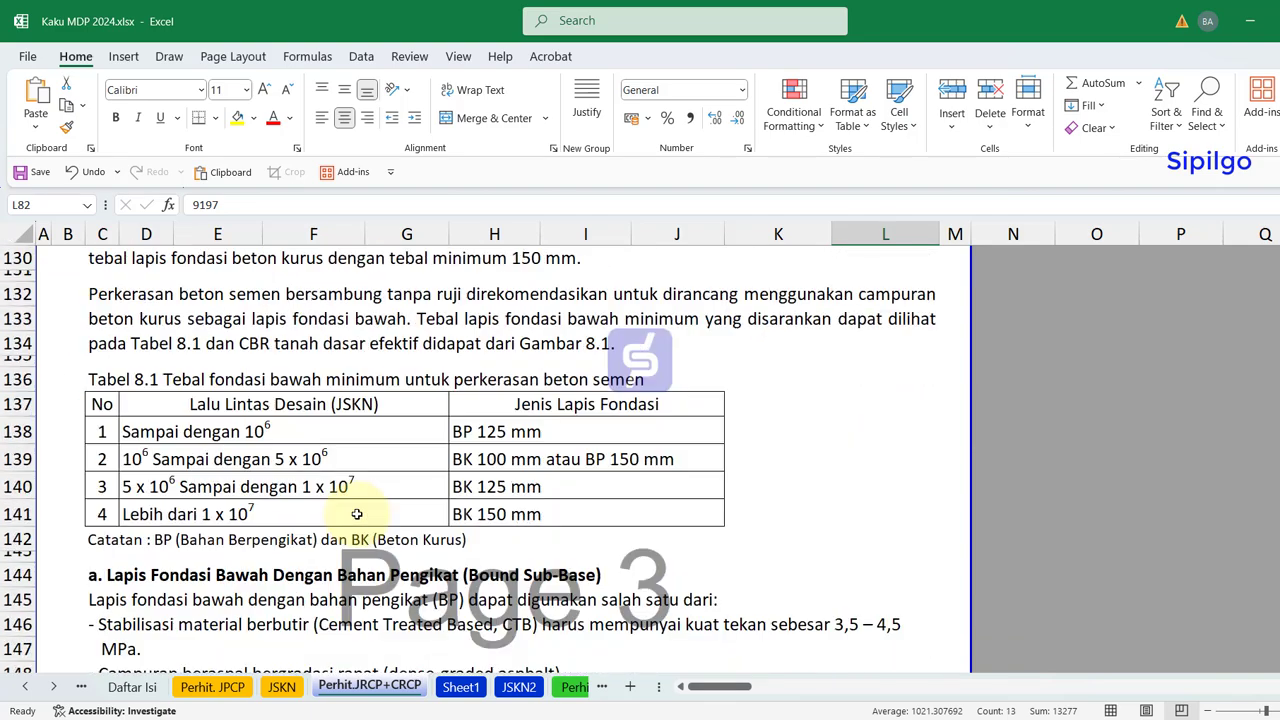
pyautogui.scroll(-5, 357, 514)
pyautogui.scroll(-2, 357, 514)
pyautogui.scroll(-4, 357, 514)
pyautogui.scroll(-3, 357, 514)
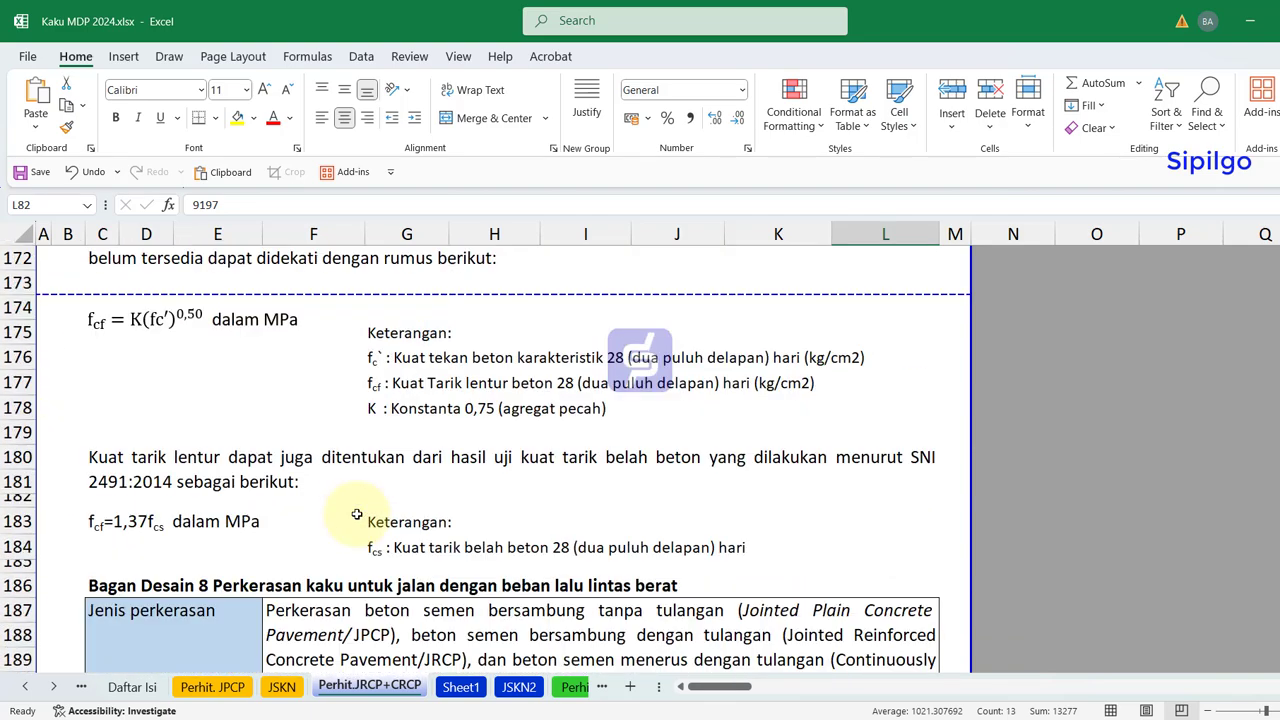
pyautogui.scroll(-6, 357, 514)
pyautogui.scroll(-6, 357, 514)
pyautogui.scroll(-4, 357, 514)
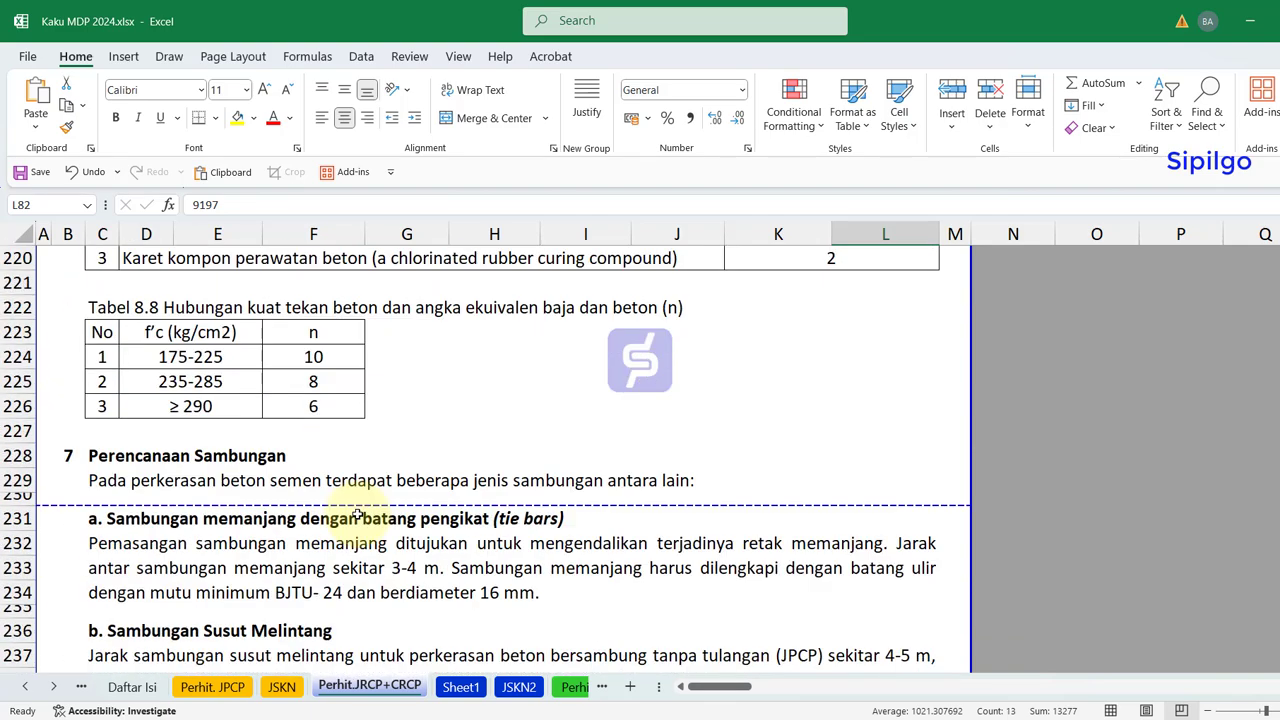
pyautogui.scroll(-6, 357, 514)
pyautogui.scroll(-2, 357, 512)
pyautogui.scroll(-2, 355, 508)
pyautogui.scroll(-4, 357, 508)
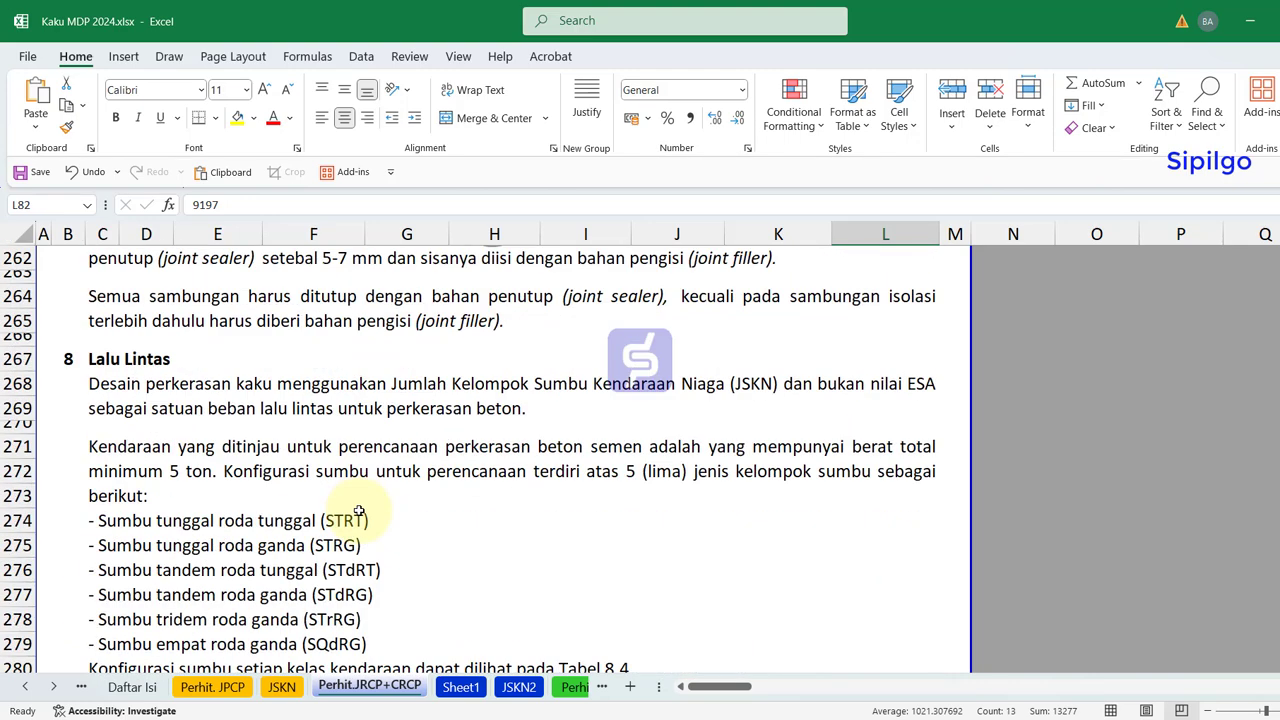
pyautogui.scroll(-5, 358, 511)
pyautogui.scroll(-1, 358, 511)
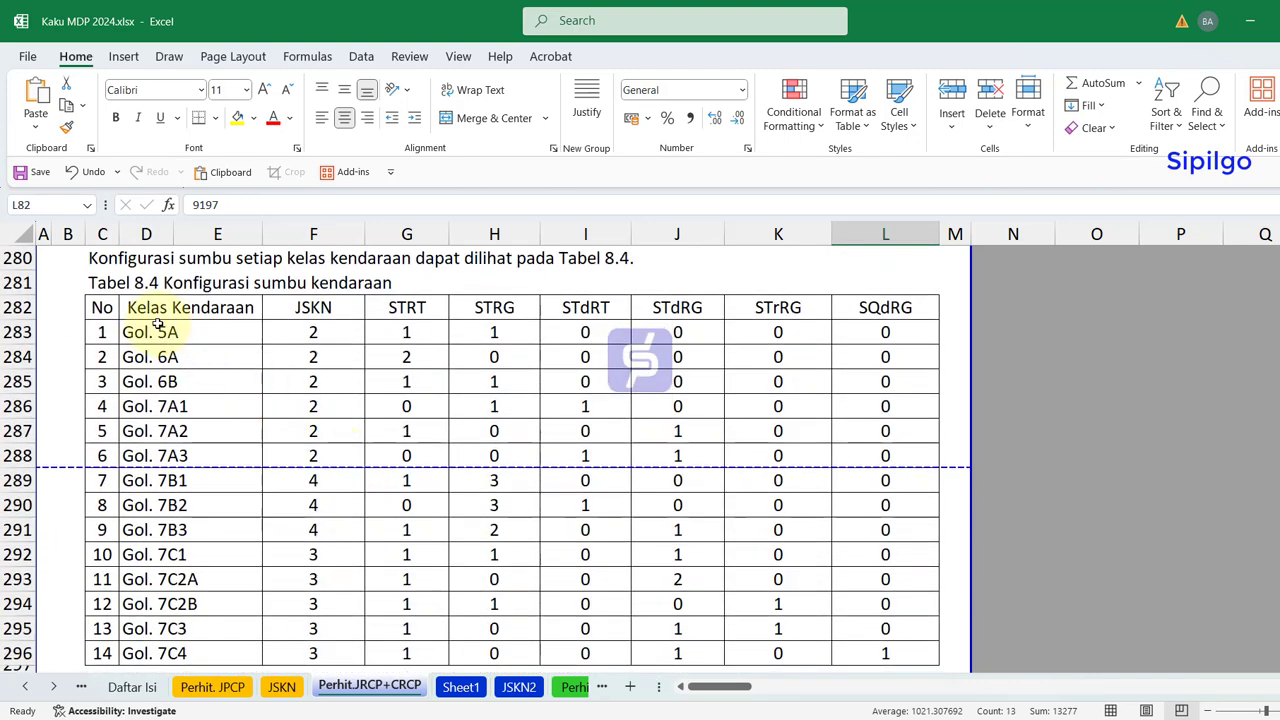
pyautogui.moveTo(266, 290); pyautogui.dragTo(440, 312)
pyautogui.moveTo(446, 414); pyautogui.dragTo(462, 412)
pyautogui.scroll(-5, 466, 443)
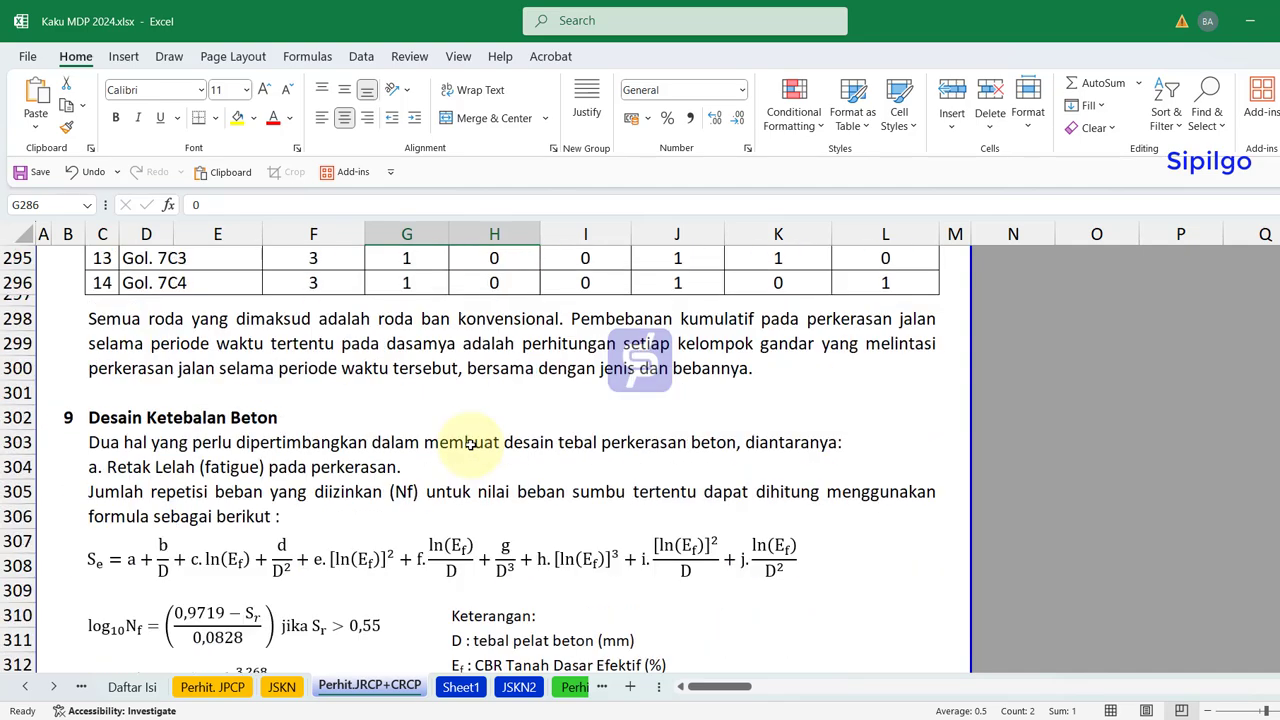
pyautogui.scroll(-1, 468, 443)
pyautogui.scroll(-3, 470, 444)
pyautogui.scroll(-5, 470, 444)
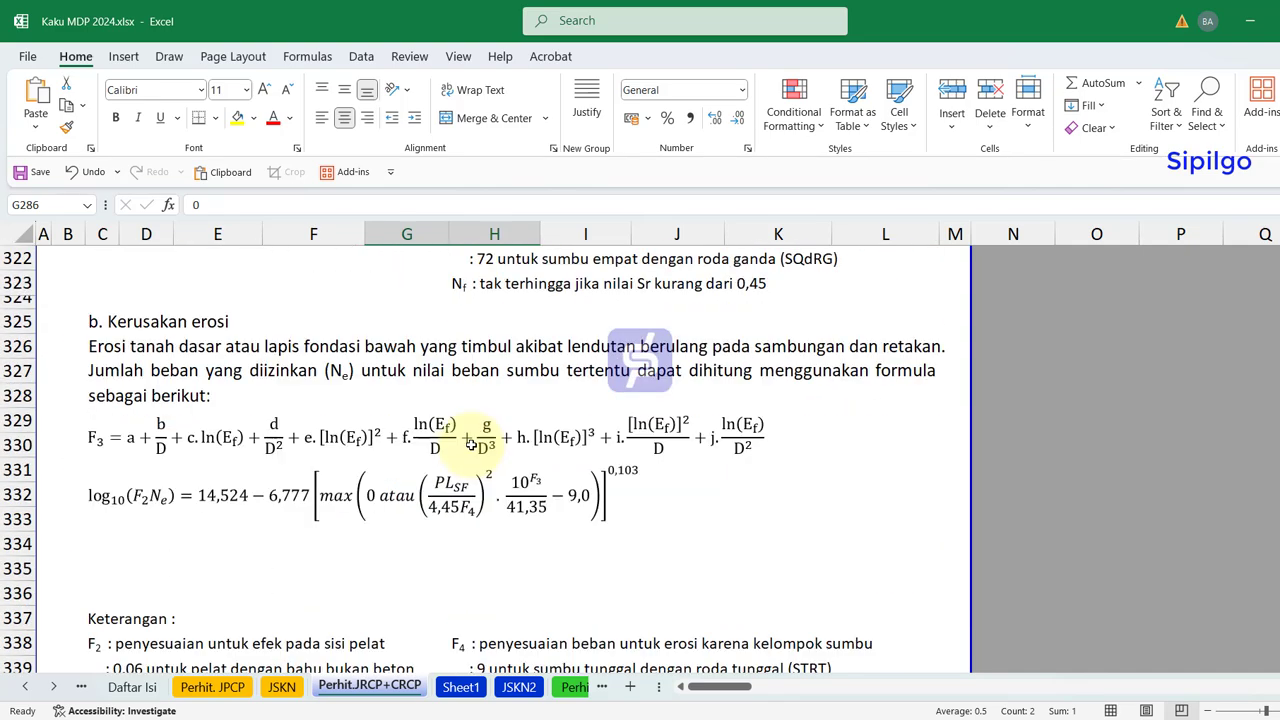
pyautogui.scroll(-2, 470, 444)
pyautogui.scroll(-1, 470, 444)
pyautogui.scroll(-3, 470, 444)
pyautogui.scroll(-5, 471, 447)
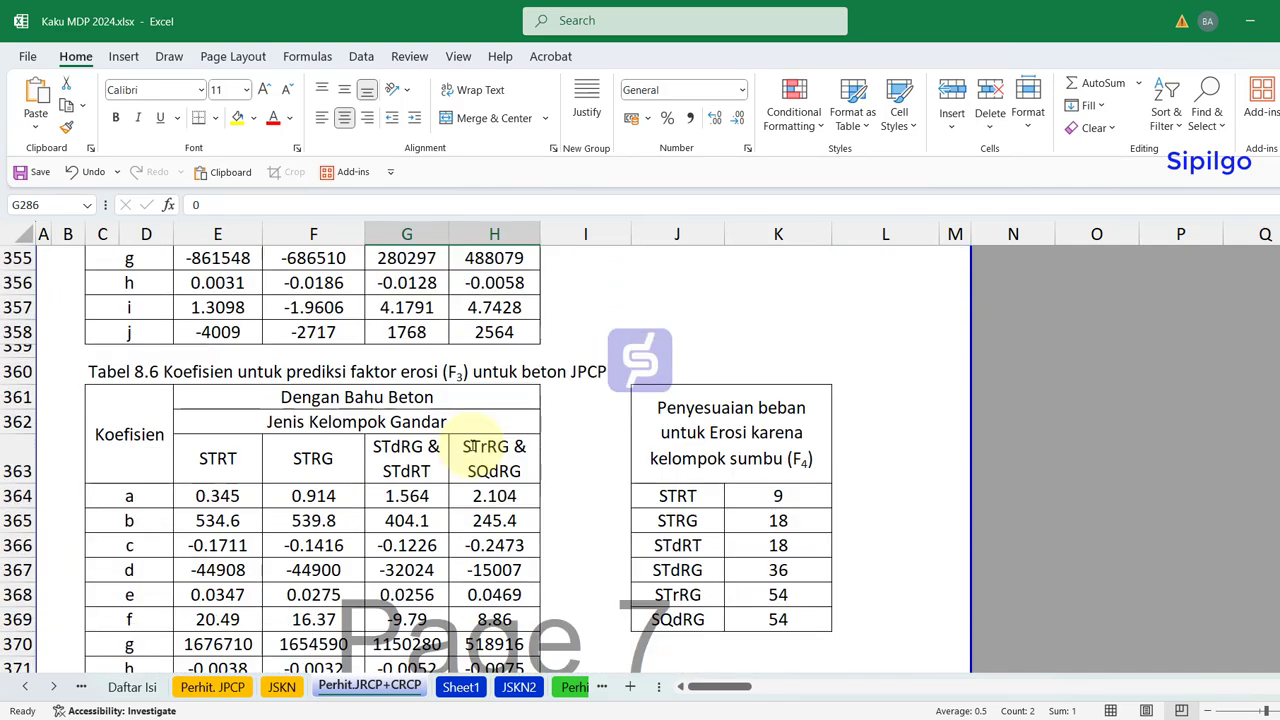
pyautogui.scroll(-5, 471, 447)
pyautogui.scroll(-1, 471, 447)
pyautogui.scroll(-5, 472, 447)
pyautogui.scroll(-1, 473, 447)
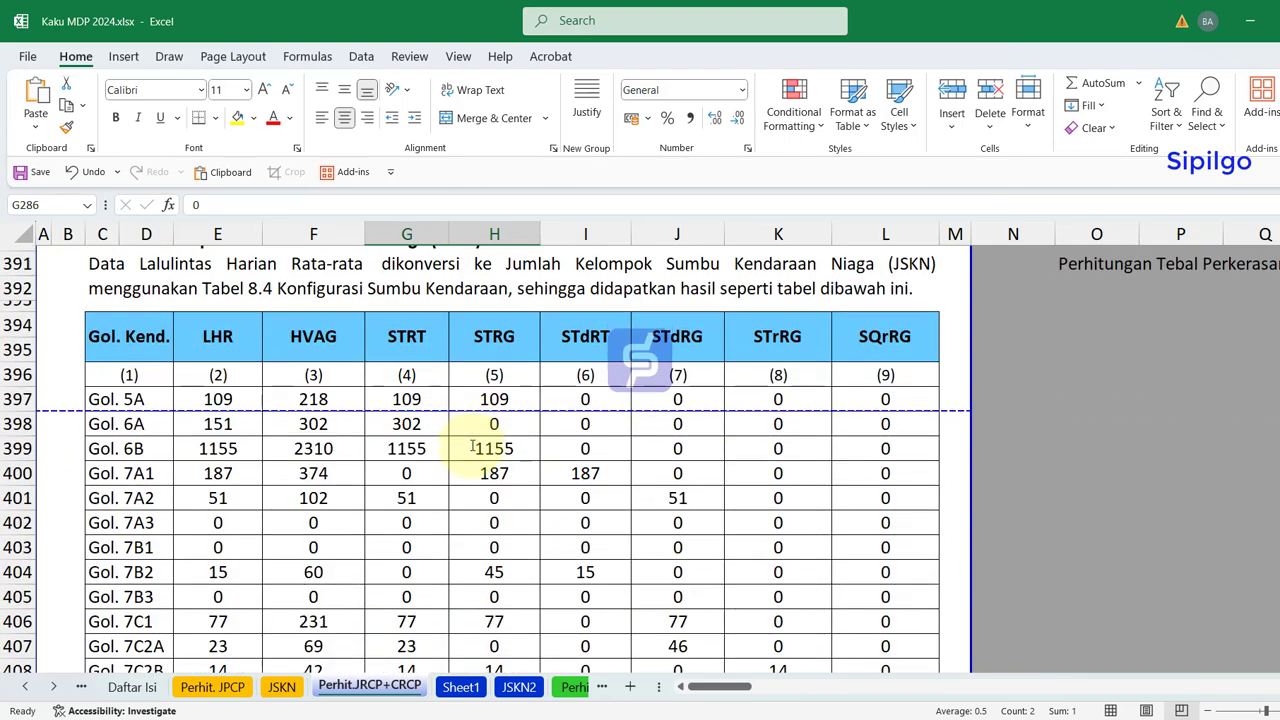
pyautogui.scroll(1, 473, 447)
pyautogui.click(100, 307)
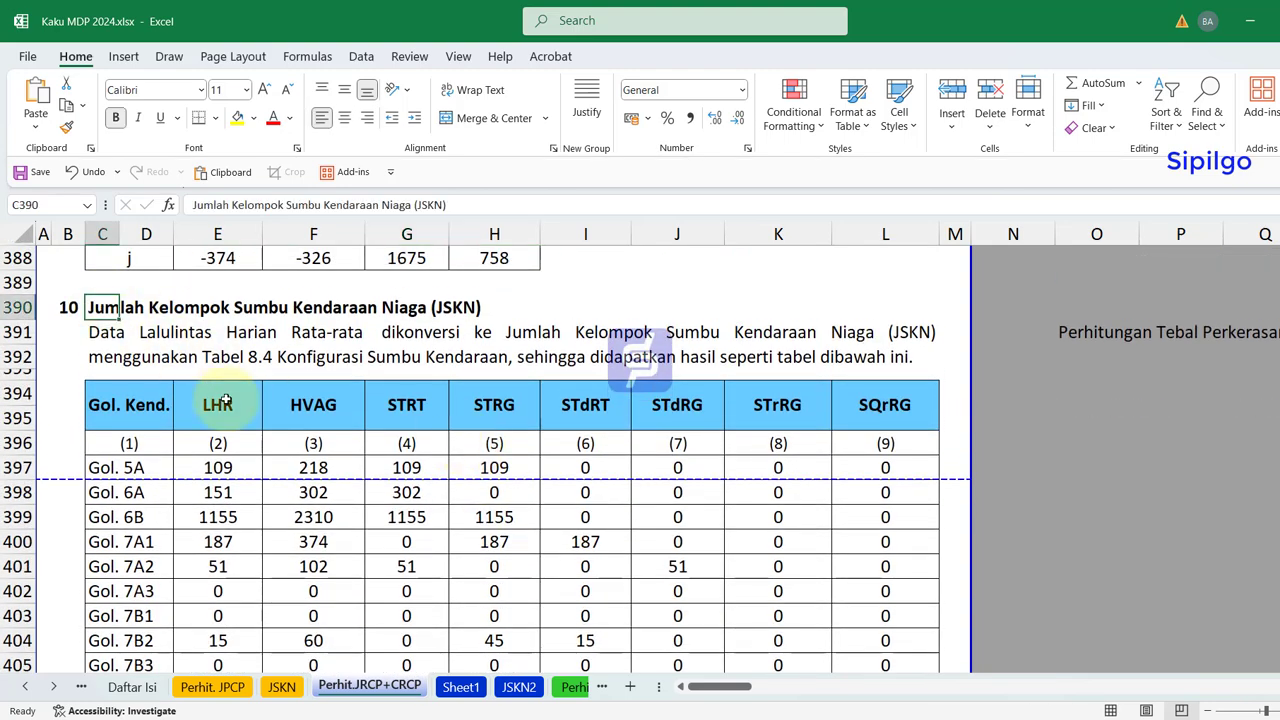
pyautogui.scroll(-1, 226, 400)
pyautogui.moveTo(222, 368); pyautogui.dragTo(680, 489)
pyautogui.click(568, 572)
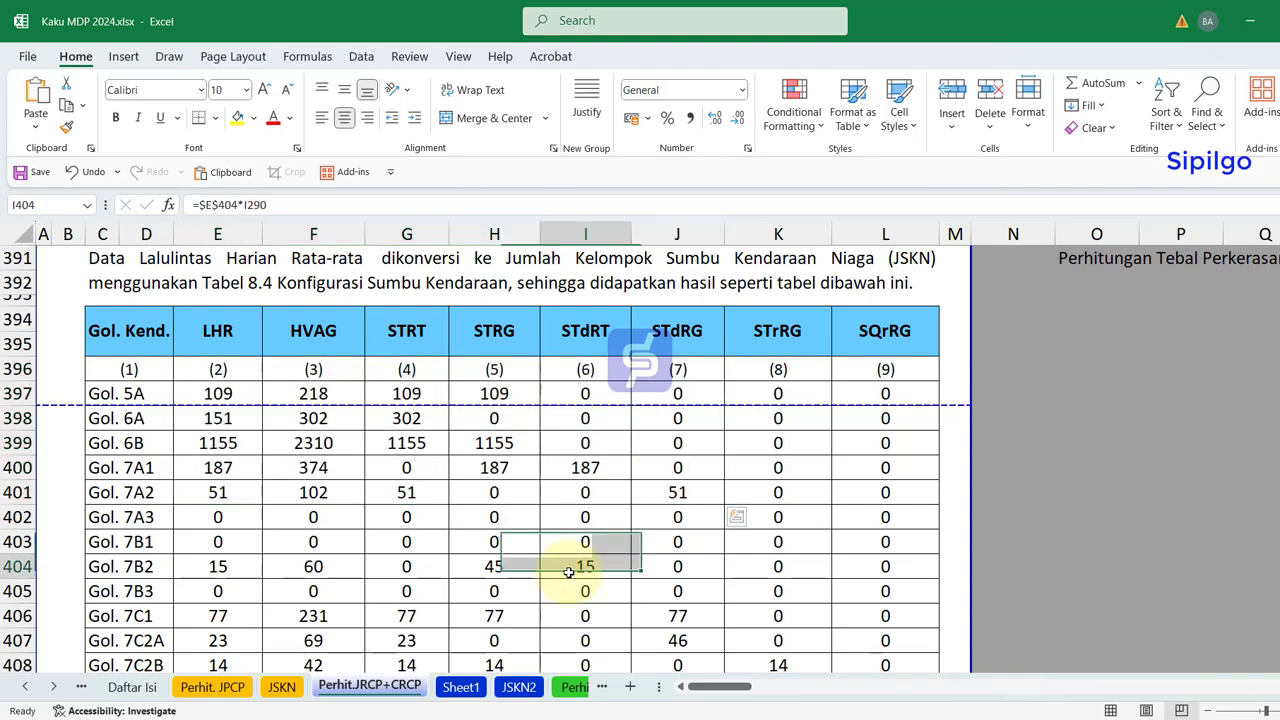
pyautogui.scroll(-1, 568, 572)
pyautogui.moveTo(220, 352); pyautogui.dragTo(588, 476)
pyautogui.scroll(-5, 599, 519)
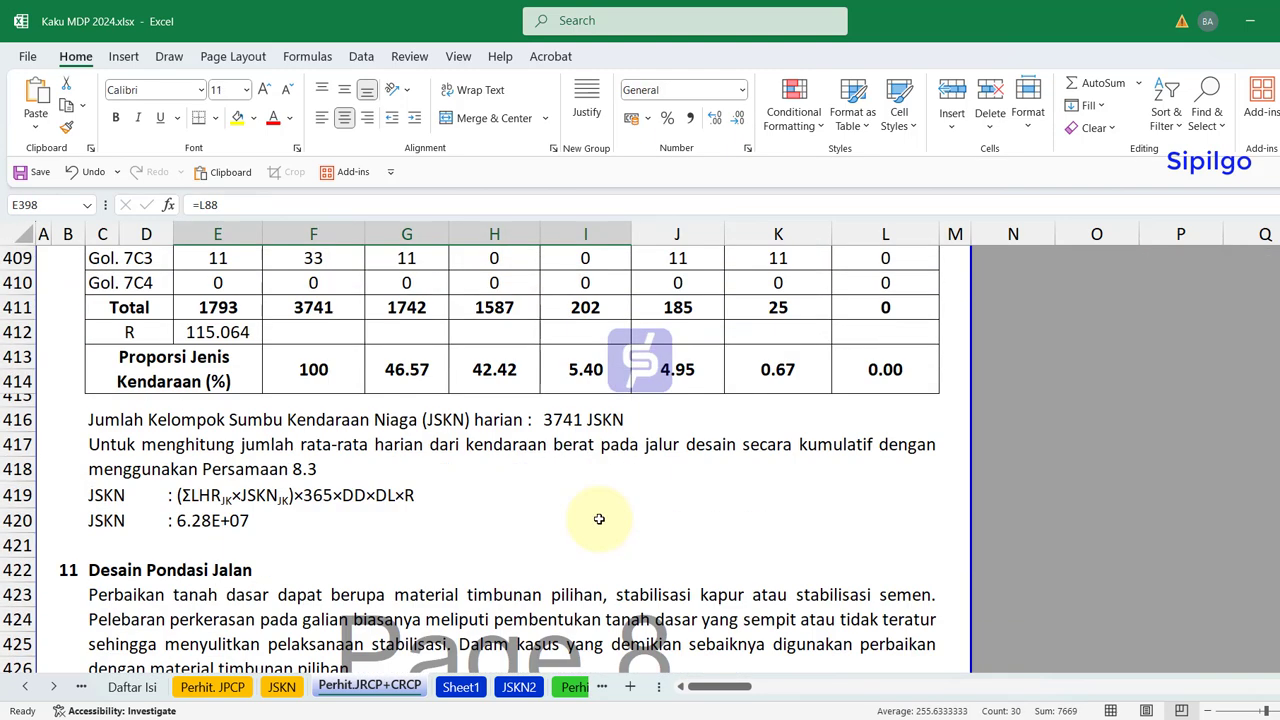
pyautogui.scroll(1, 599, 519)
pyautogui.click(248, 381)
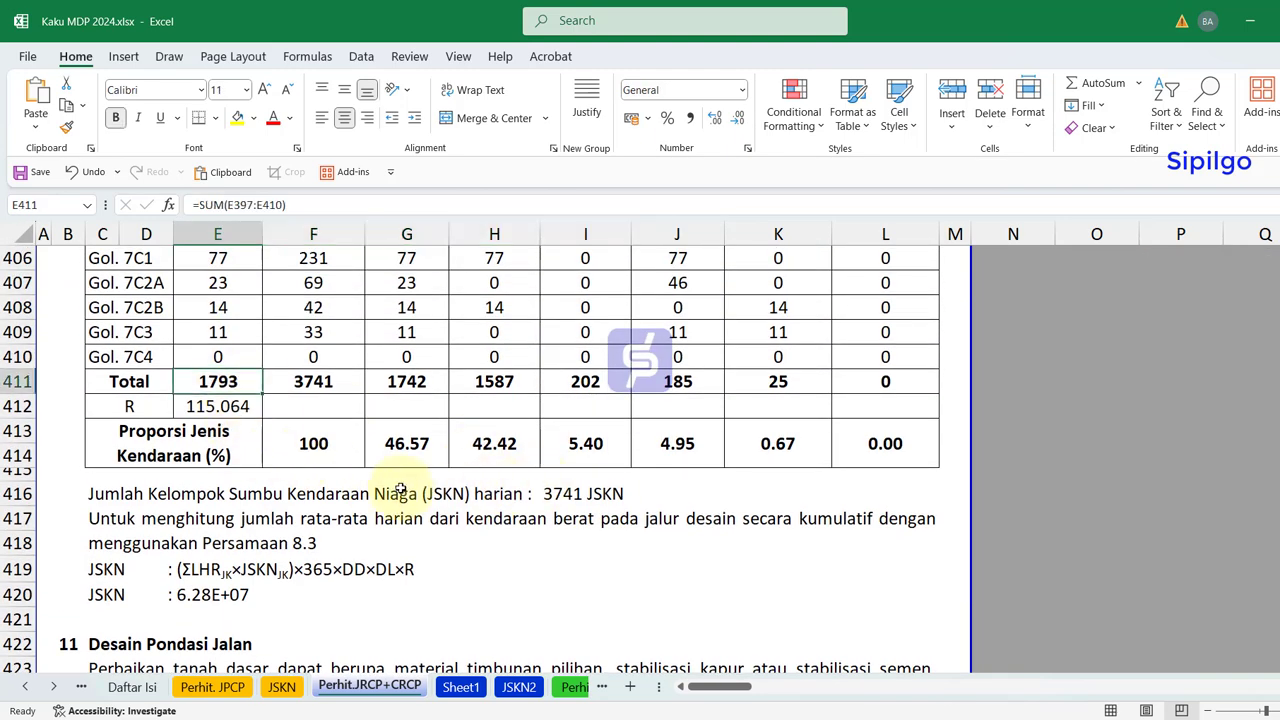
pyautogui.click(245, 430)
pyautogui.click(410, 506)
pyautogui.scroll(-1, 412, 506)
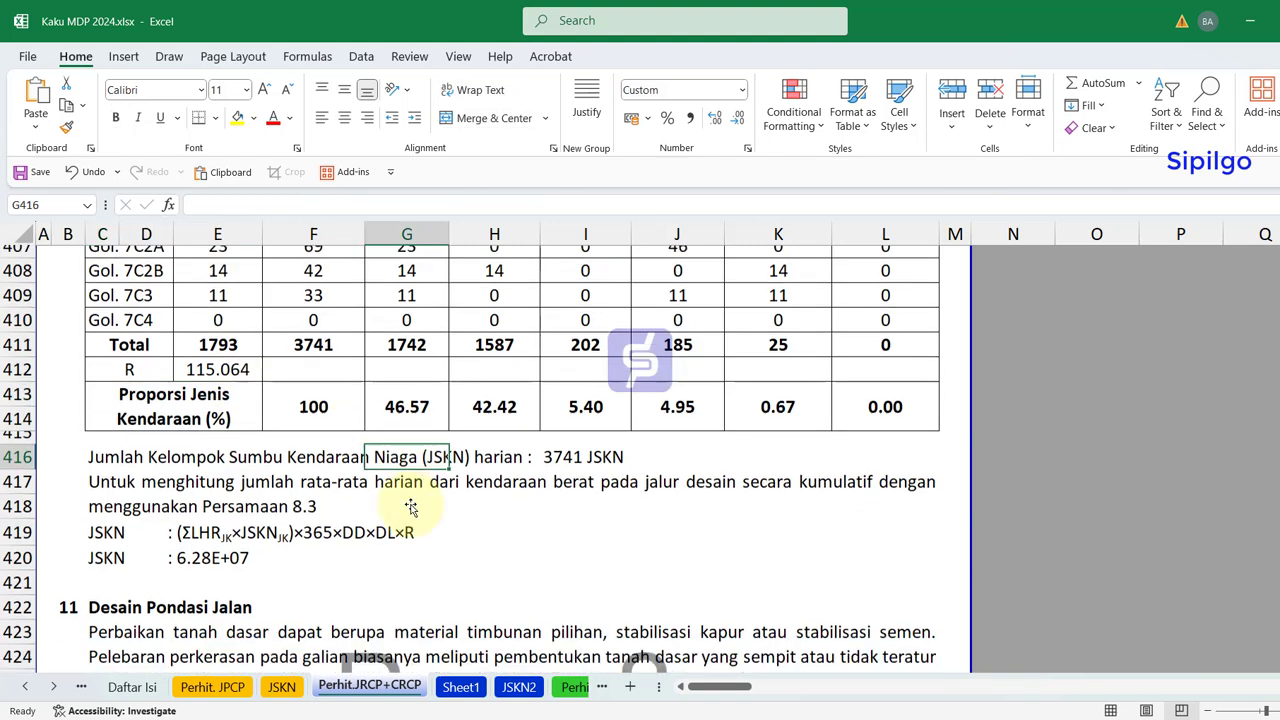
pyautogui.click(230, 527)
pyautogui.scroll(-1, 491, 523)
pyautogui.scroll(-1, 493, 527)
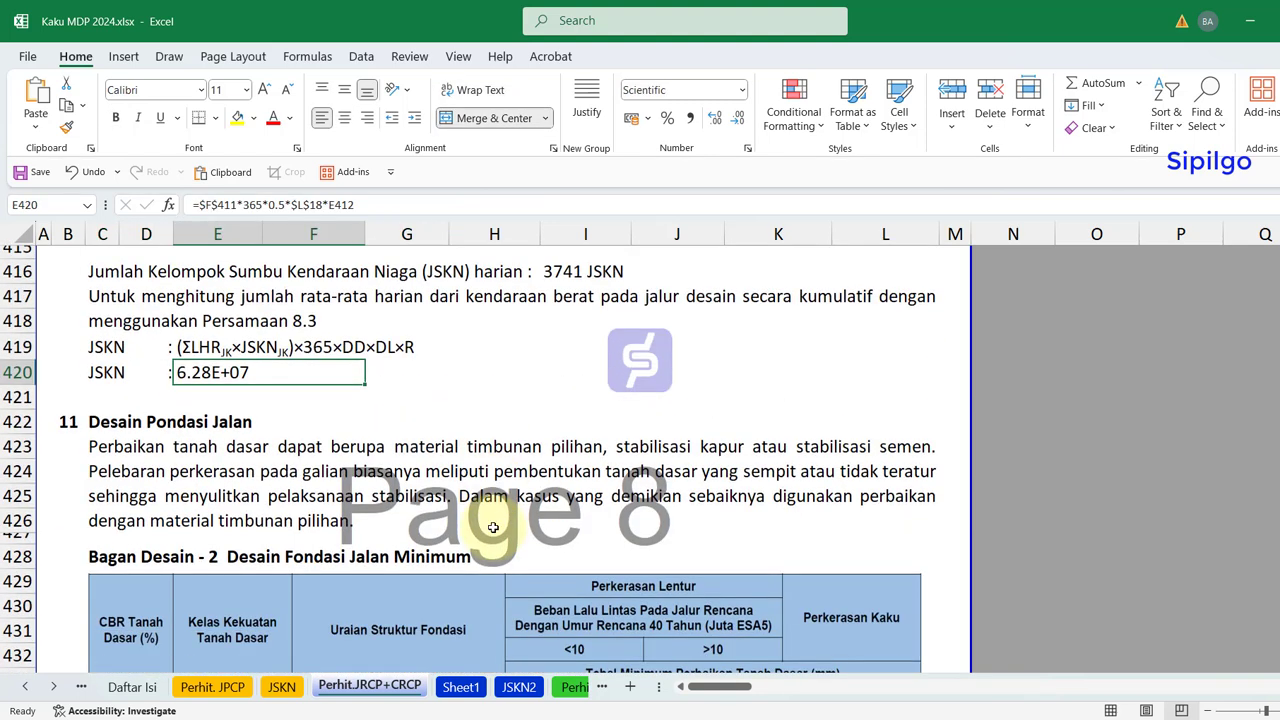
pyautogui.scroll(-3, 512, 524)
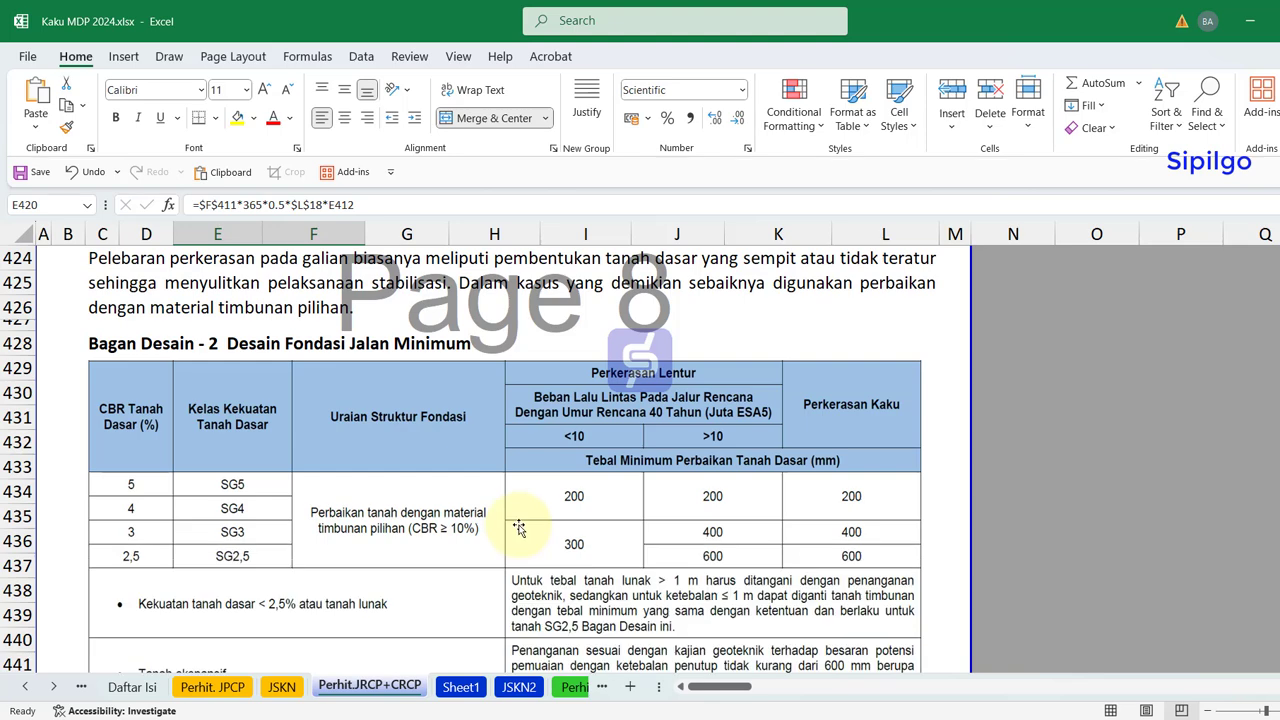
pyautogui.scroll(-3, 510, 521)
pyautogui.click(105, 545)
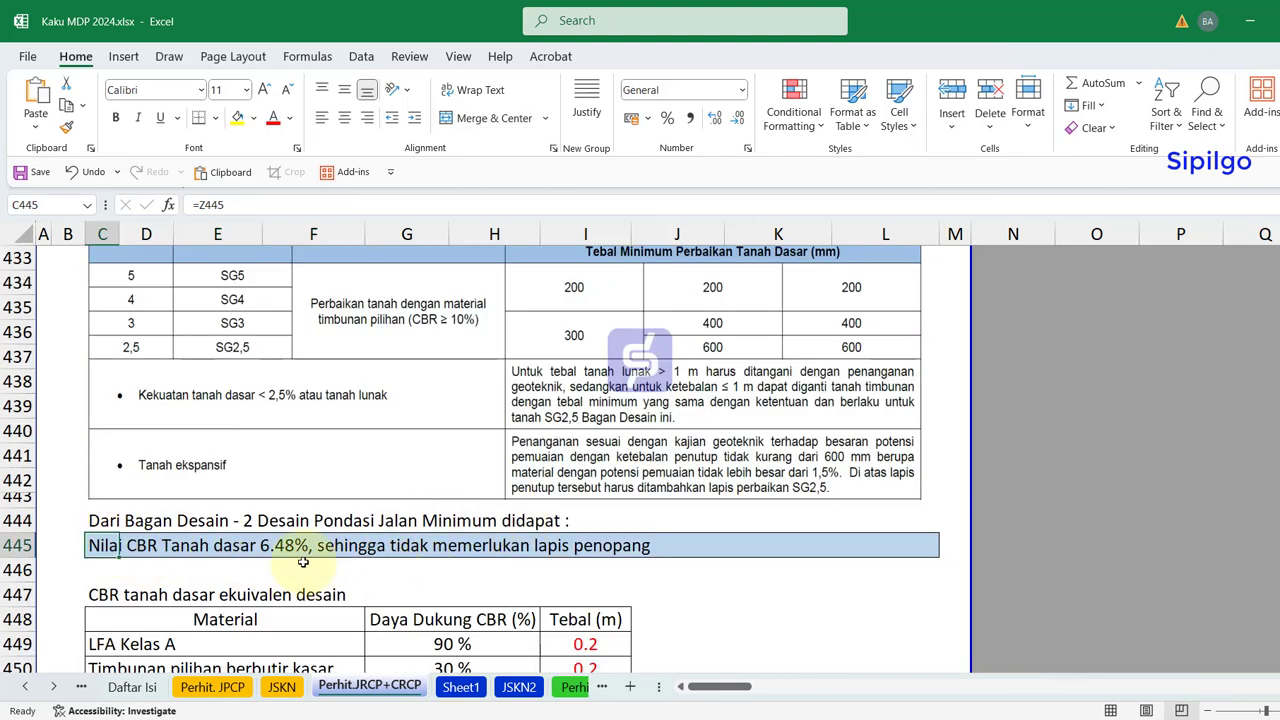
pyautogui.click(572, 545)
pyautogui.scroll(1, 678, 572)
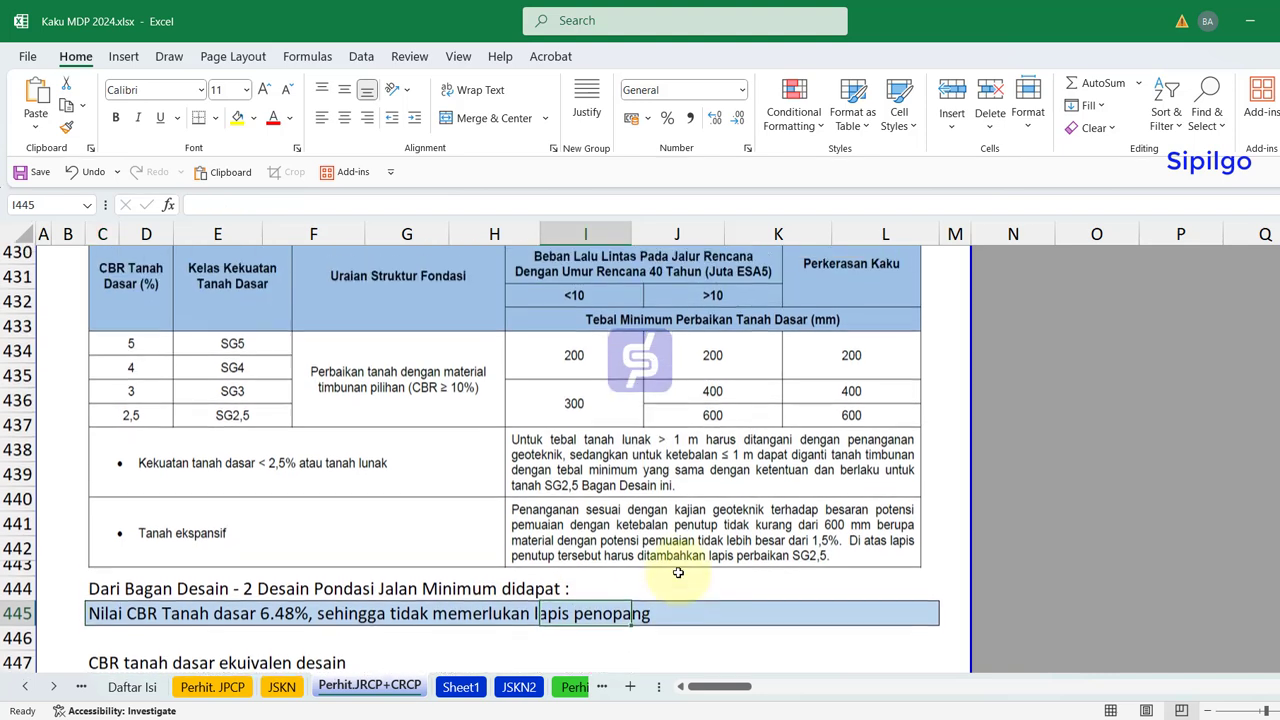
pyautogui.scroll(-2, 369, 455)
pyautogui.scroll(1, 366, 451)
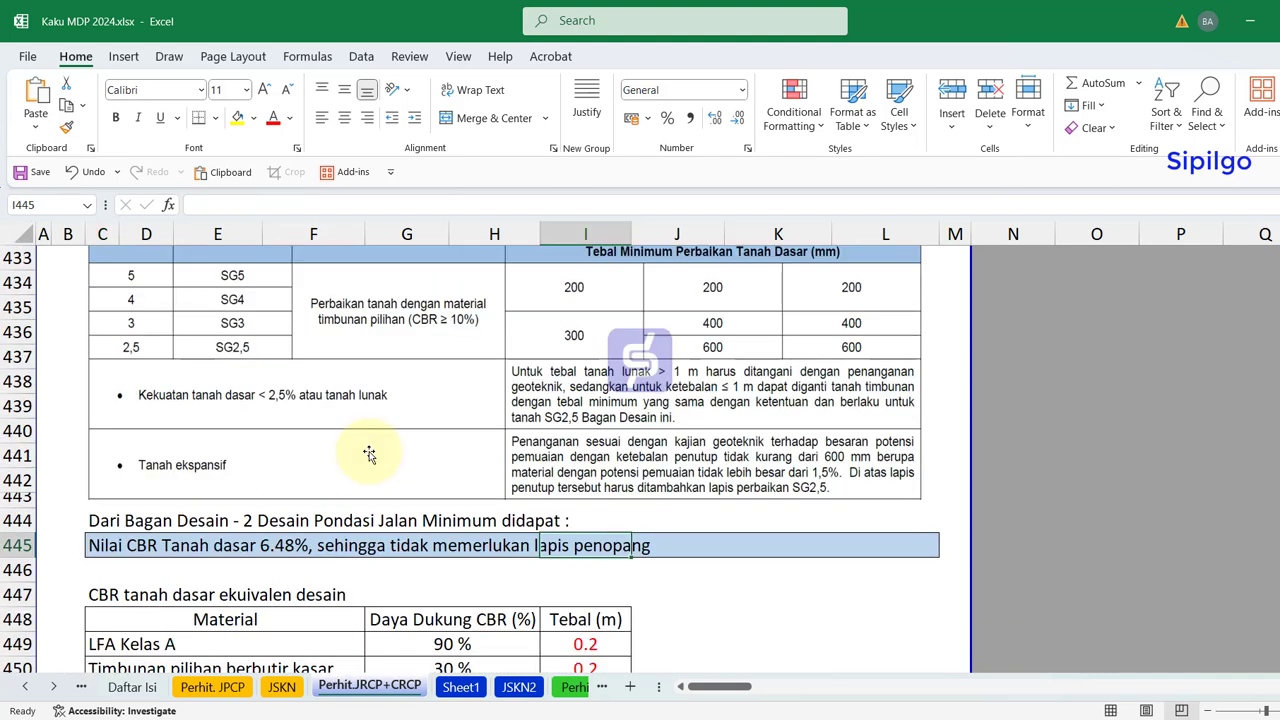
pyautogui.scroll(1, 323, 443)
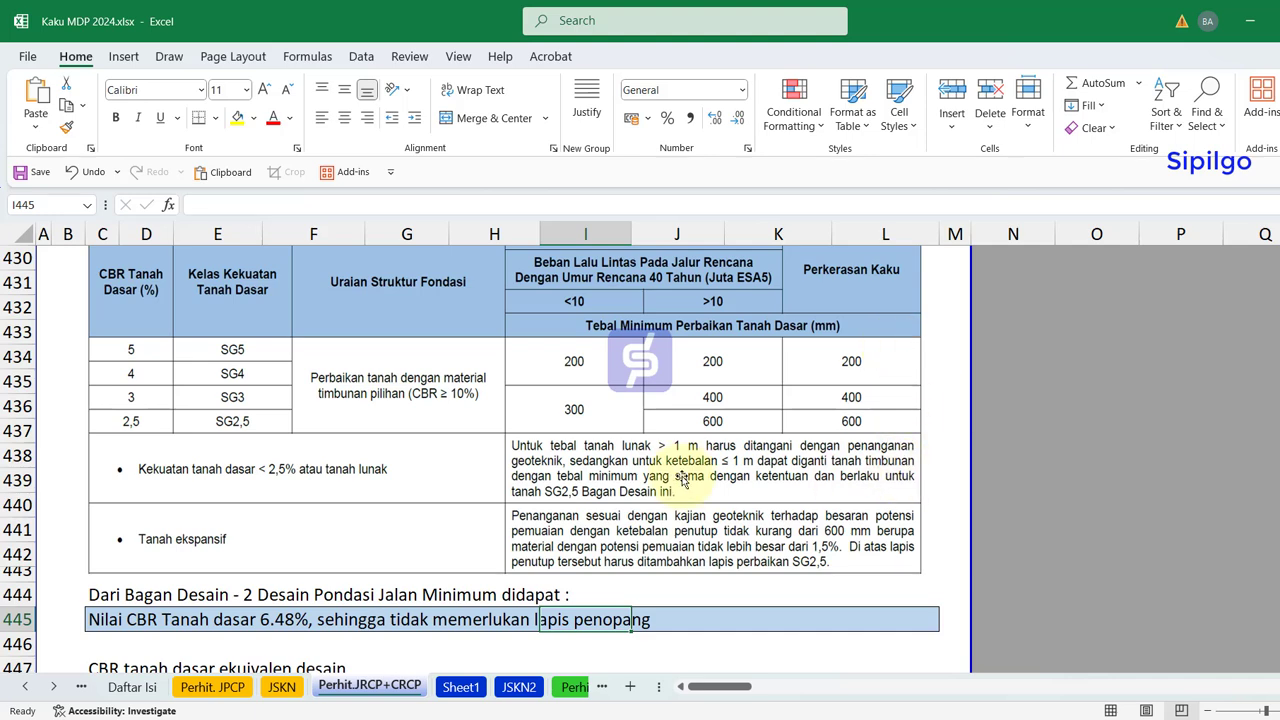
pyautogui.click(106, 619)
pyautogui.scroll(-2, 590, 495)
pyautogui.scroll(-3, 606, 500)
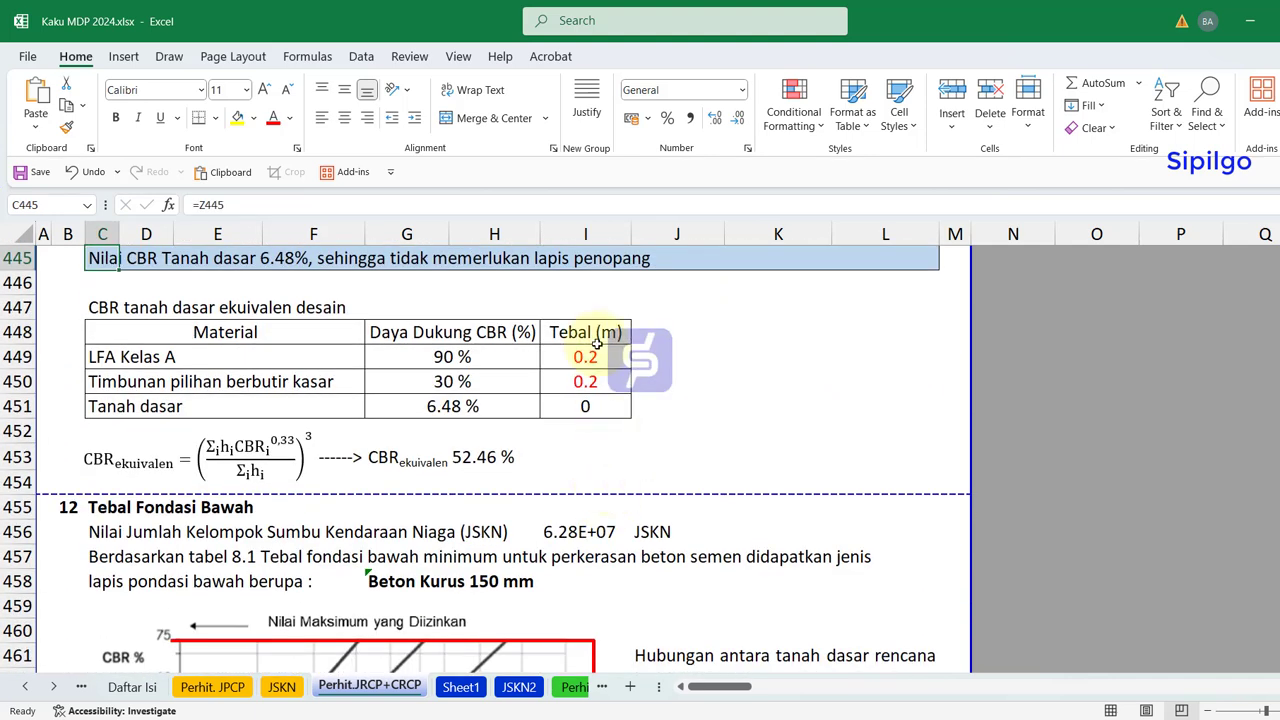
# - Review the subgrade layer thicknesses and the 52.46% equivalent CBR result
pyautogui.click(590, 408)
pyautogui.click(766, 430)
pyautogui.scroll(-1, 764, 428)
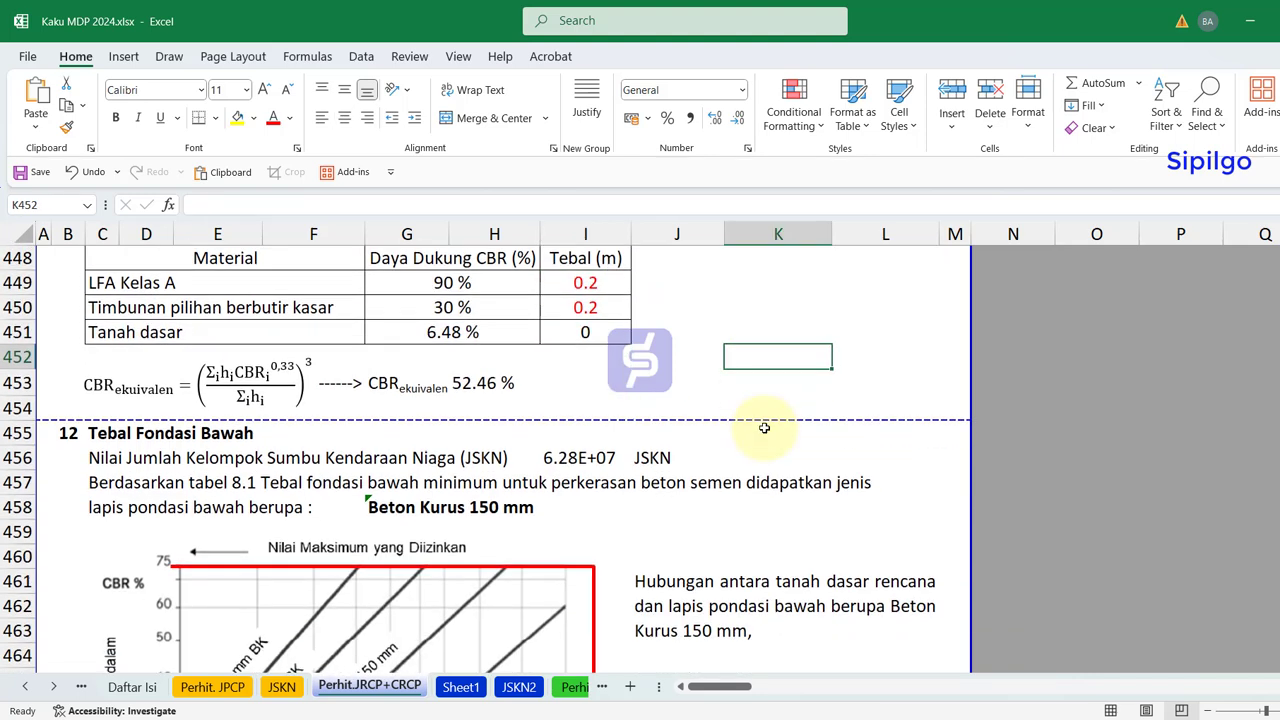
pyautogui.scroll(-3, 763, 423)
pyautogui.scroll(-1, 757, 449)
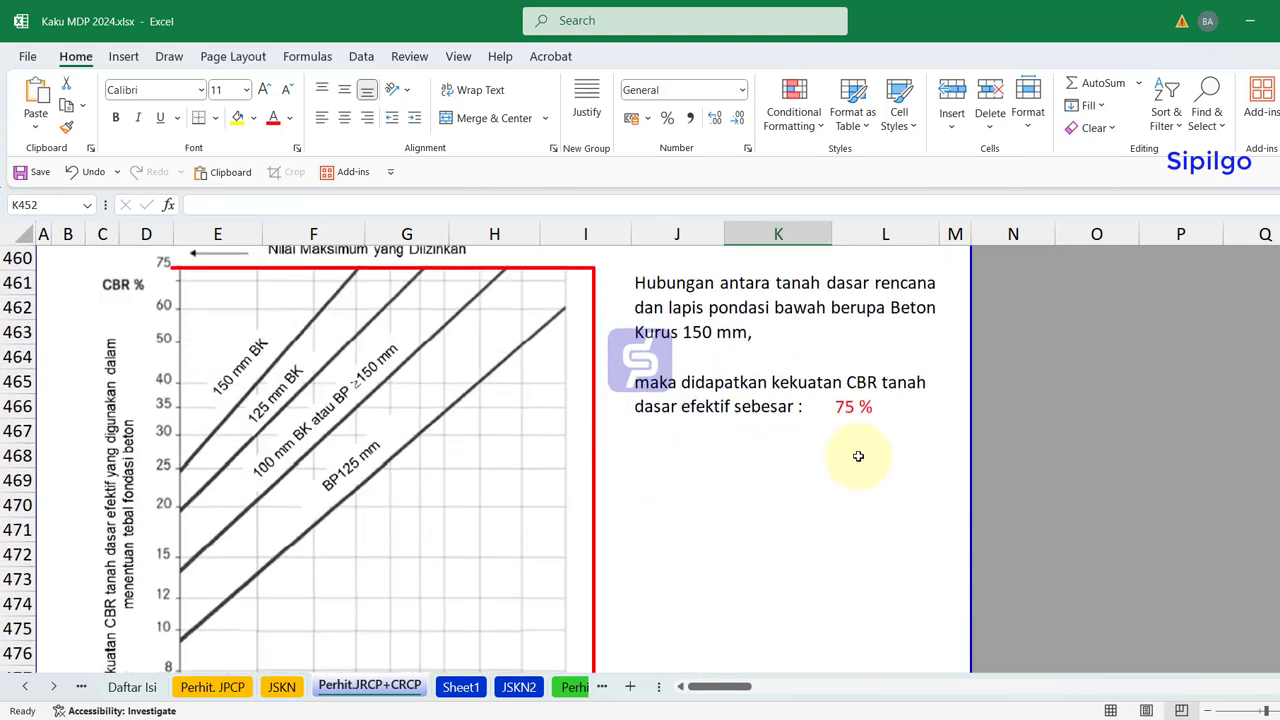
pyautogui.scroll(2, 590, 330)
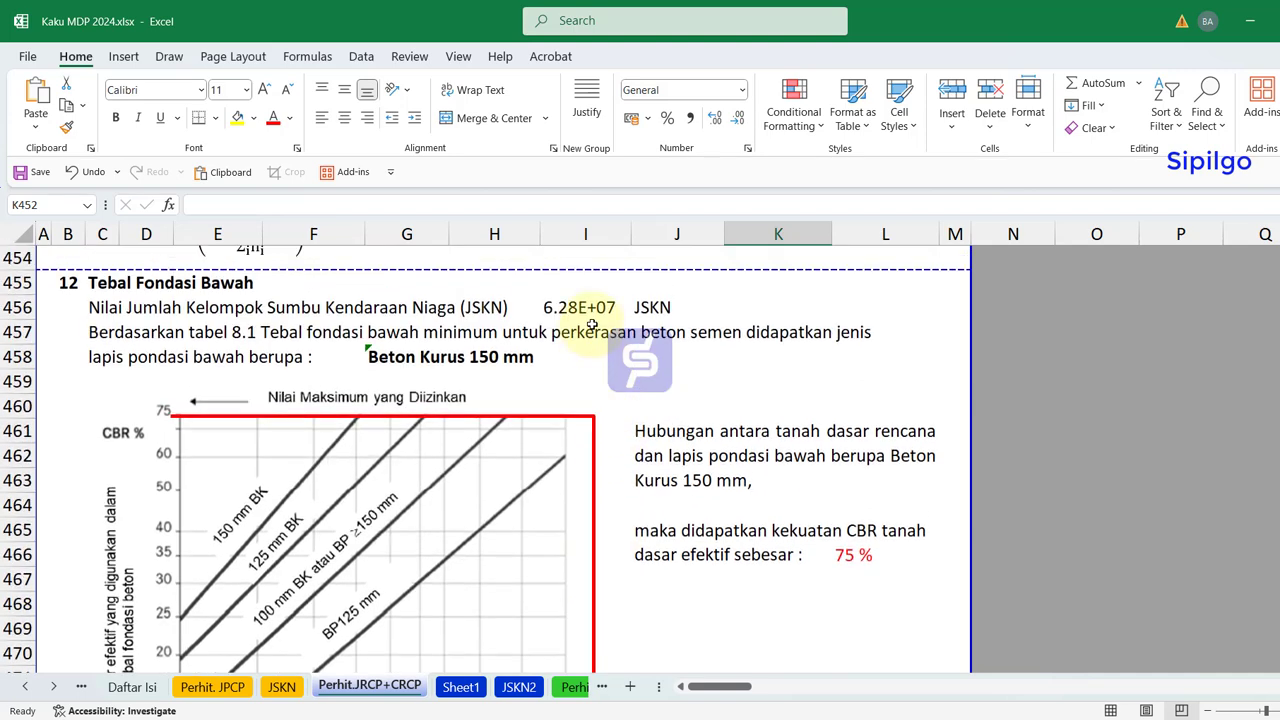
pyautogui.scroll(2, 580, 360)
pyautogui.click(530, 390)
pyautogui.scroll(-1, 605, 455)
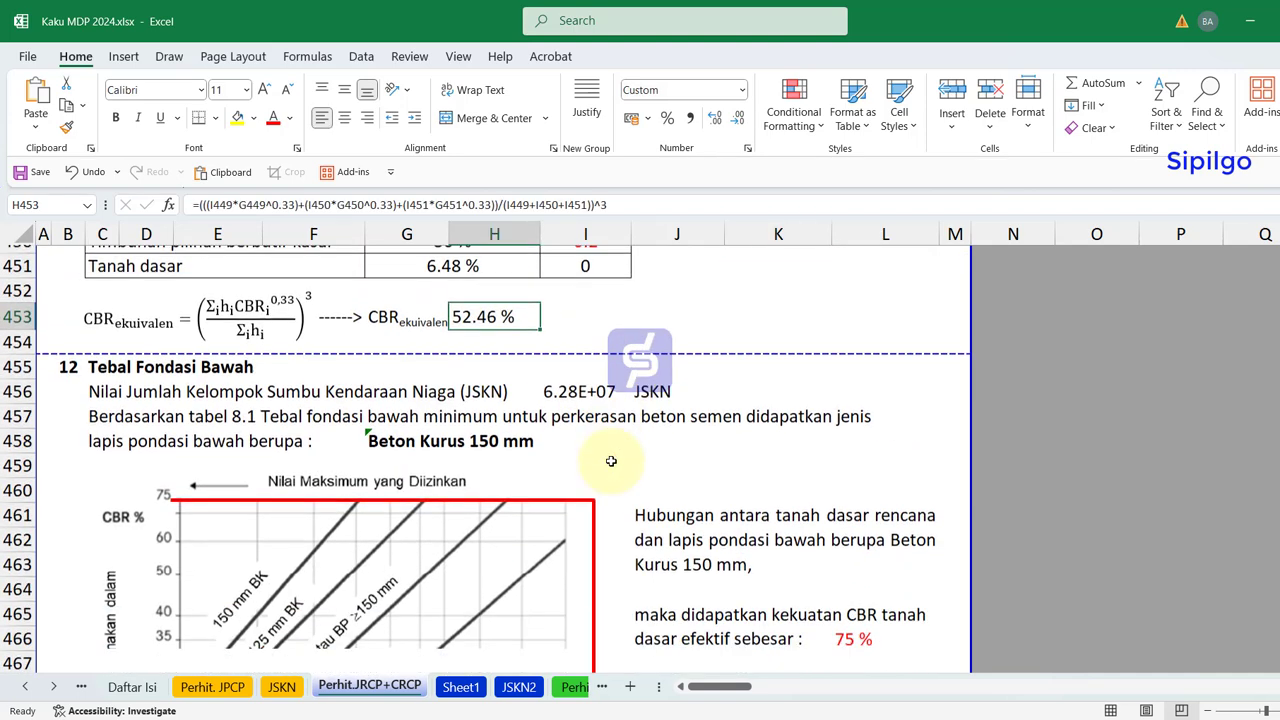
pyautogui.scroll(-3, 700, 523)
pyautogui.click(700, 523)
pyautogui.scroll(-2, 694, 523)
pyautogui.scroll(-1, 600, 545)
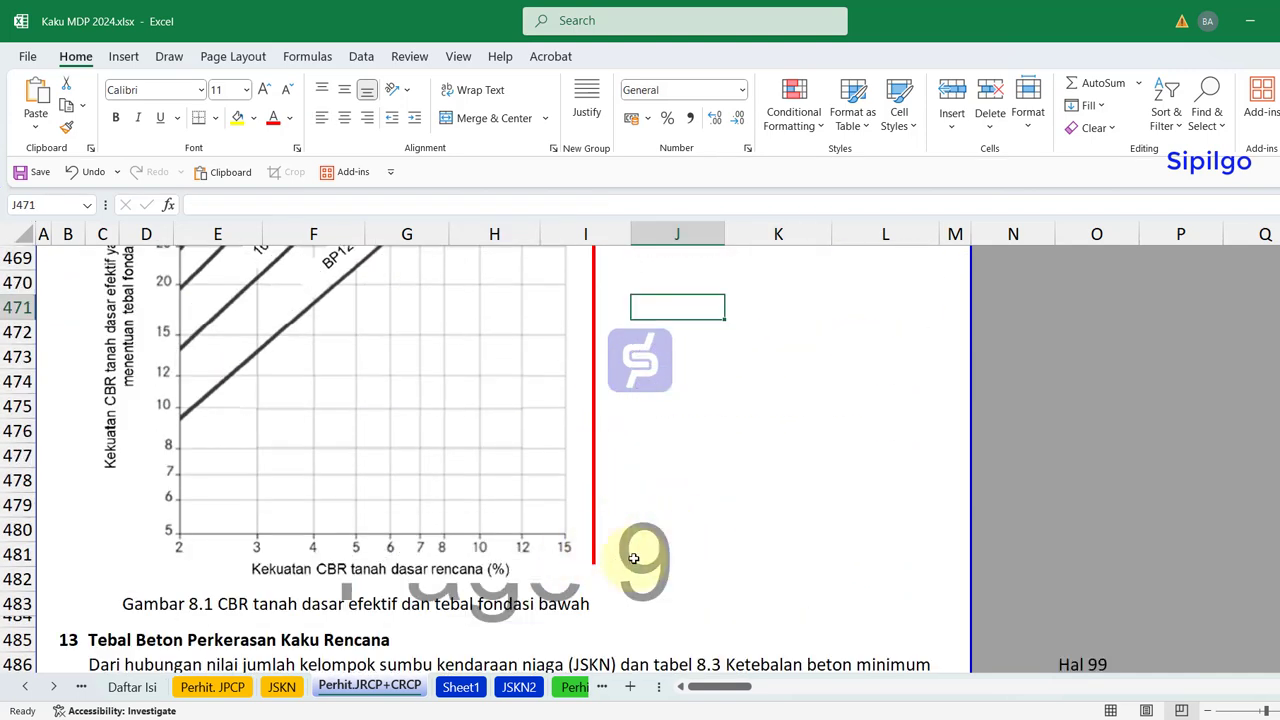
pyautogui.scroll(4, 571, 565)
pyautogui.scroll(1, 560, 550)
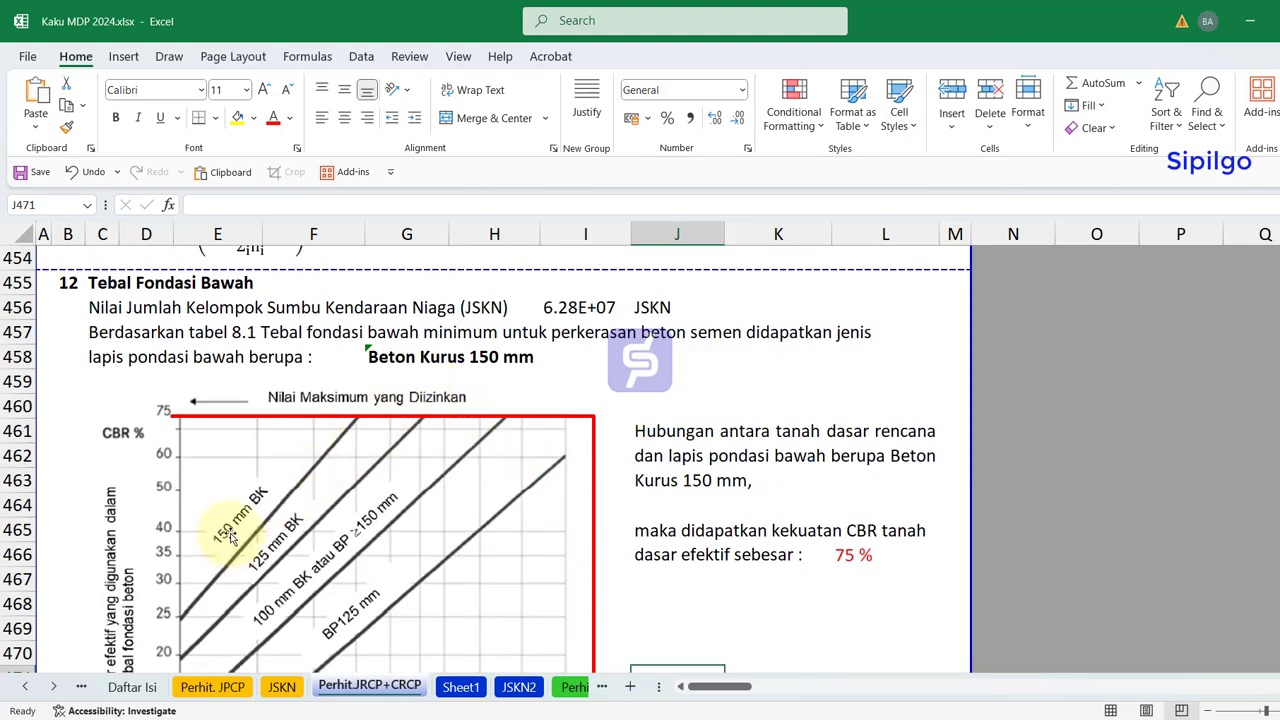
# - Ignore the error flag on the Beton Kurus 150 mm cell and check the 75% effective CBR
pyautogui.click(380, 357)
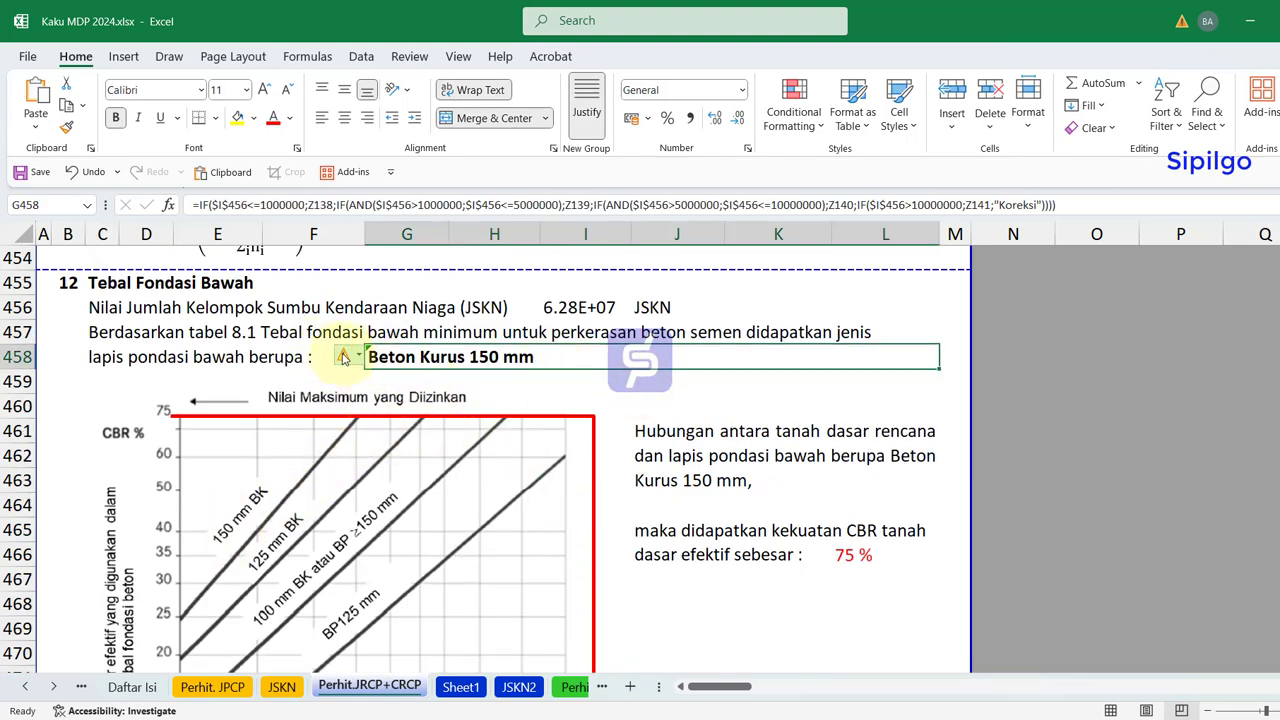
pyautogui.click(342, 357)
pyautogui.click(442, 431)
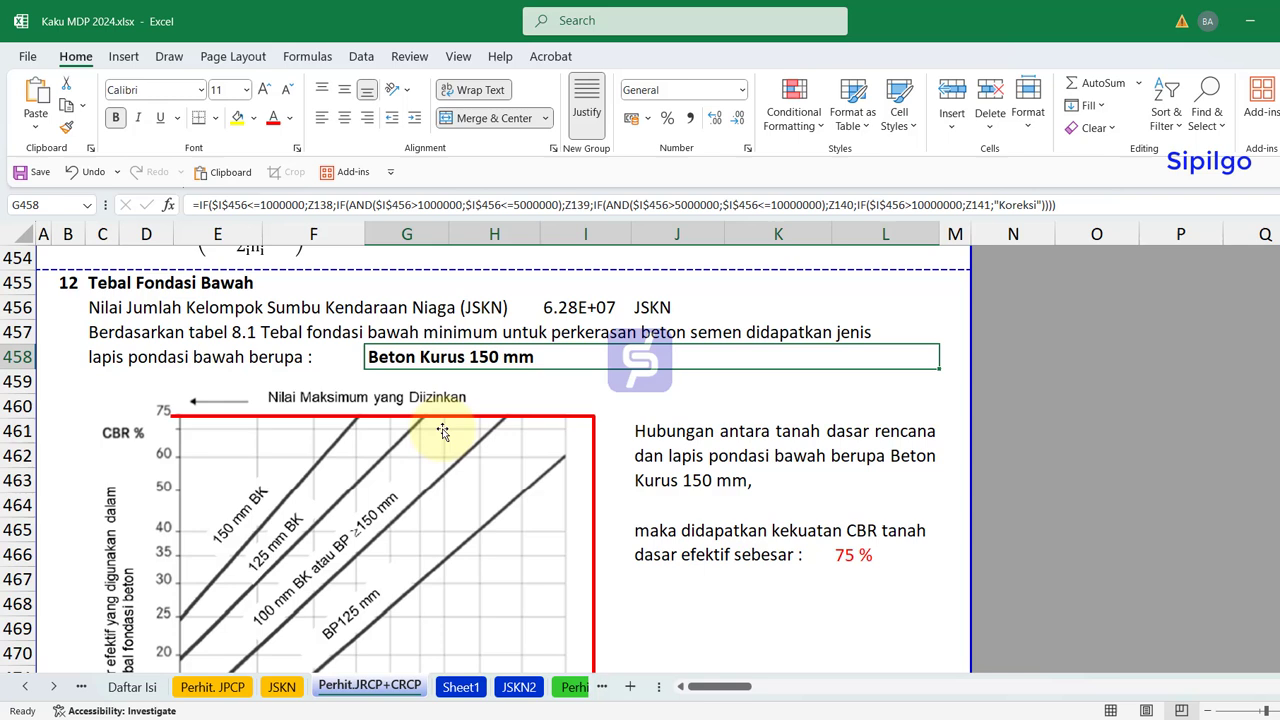
pyautogui.click(644, 399)
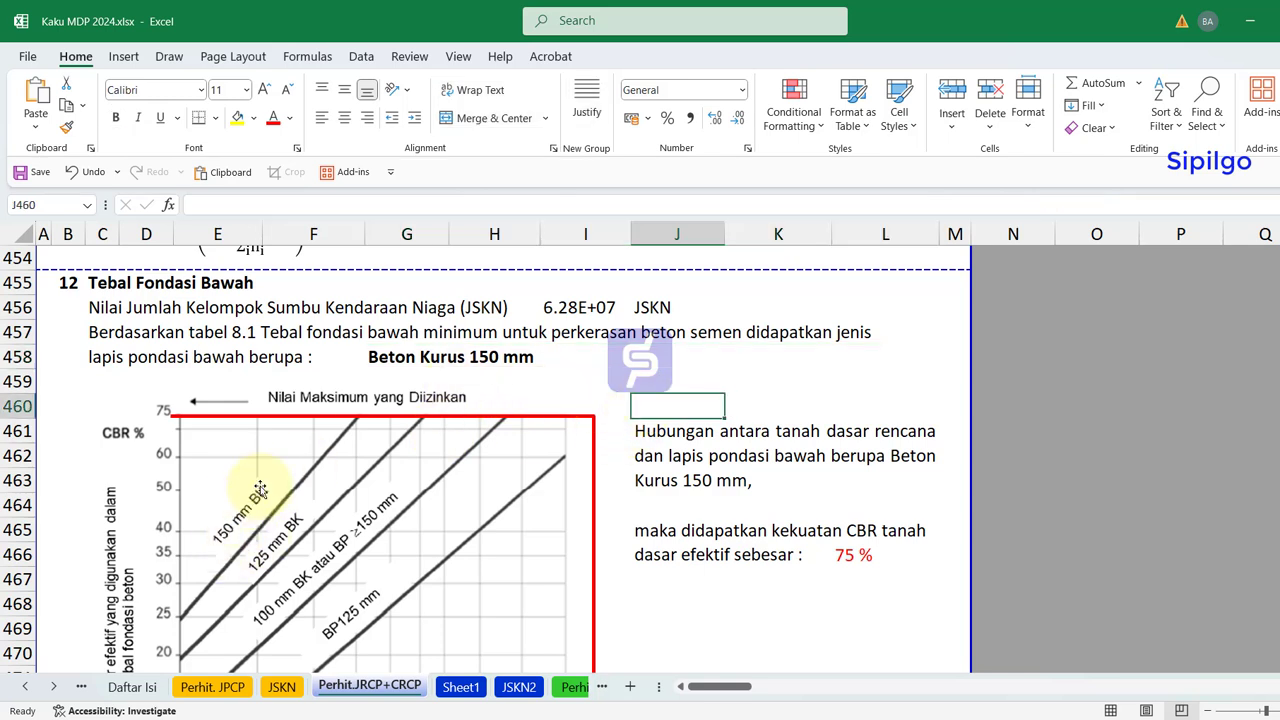
pyautogui.scroll(-2, 843, 471)
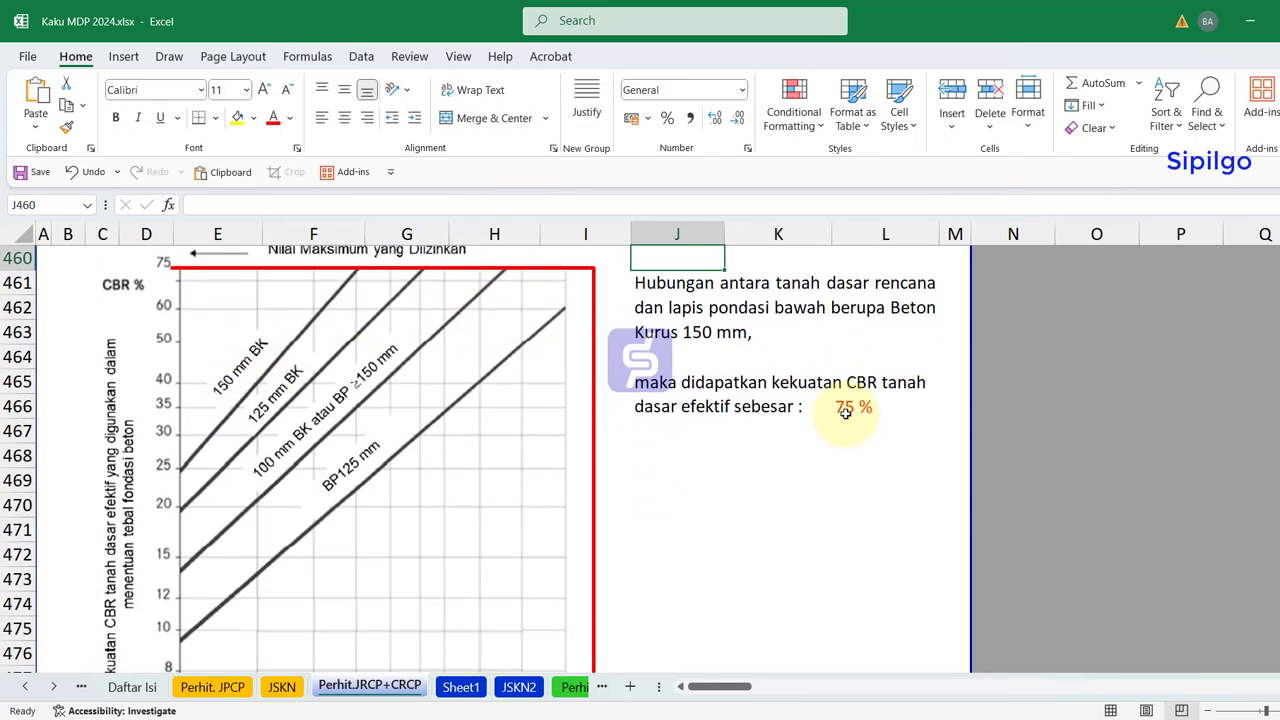
pyautogui.click(843, 406)
pyautogui.scroll(-4, 665, 505)
# - Check the minimum slab thickness formula, which gives 230 mm
pyautogui.scroll(-4, 686, 508)
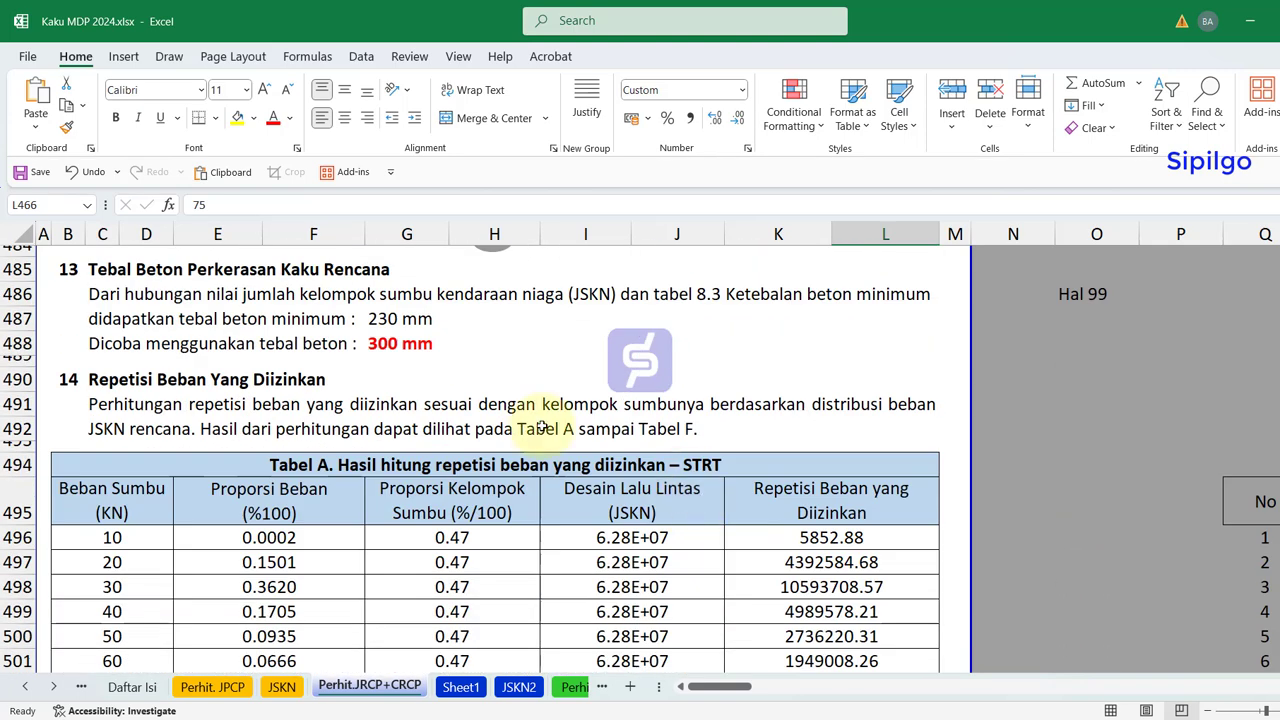
pyautogui.click(477, 332)
pyautogui.click(420, 322)
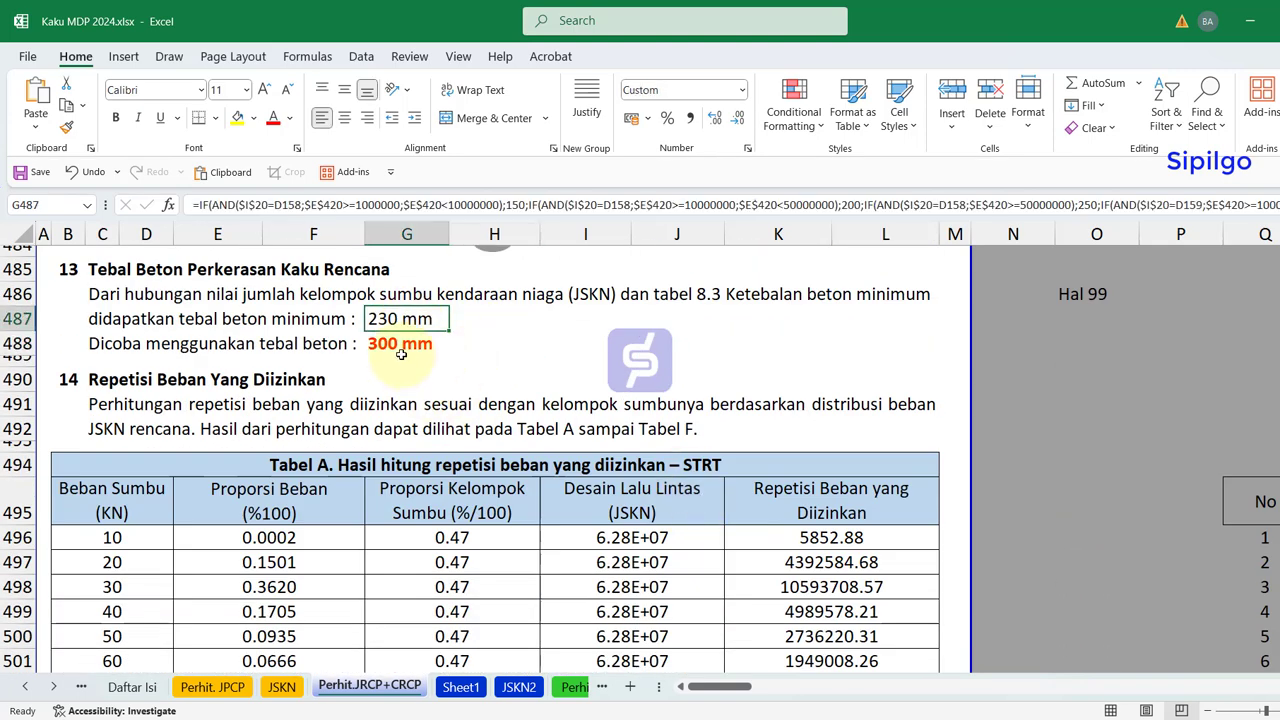
pyautogui.click(140, 300)
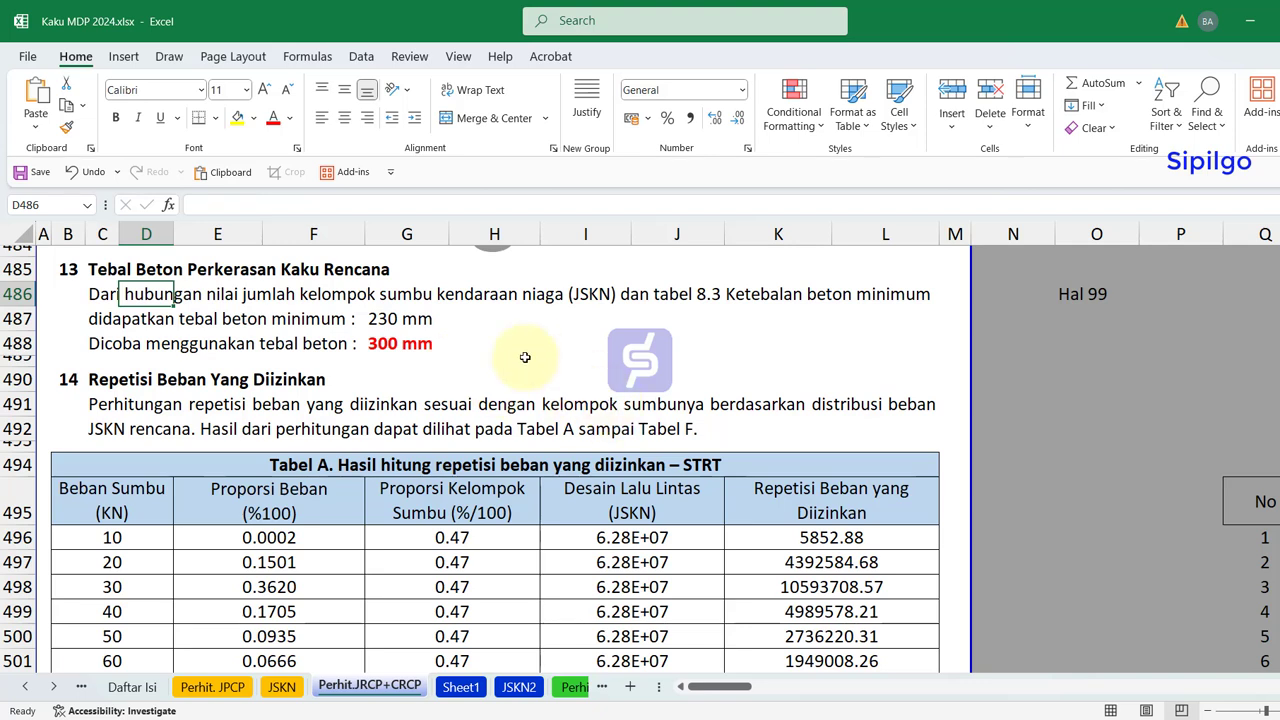
pyautogui.click(400, 320)
# - Change the trial concrete slab thickness in G488 from 300 to 230 mm
pyautogui.click(405, 345)
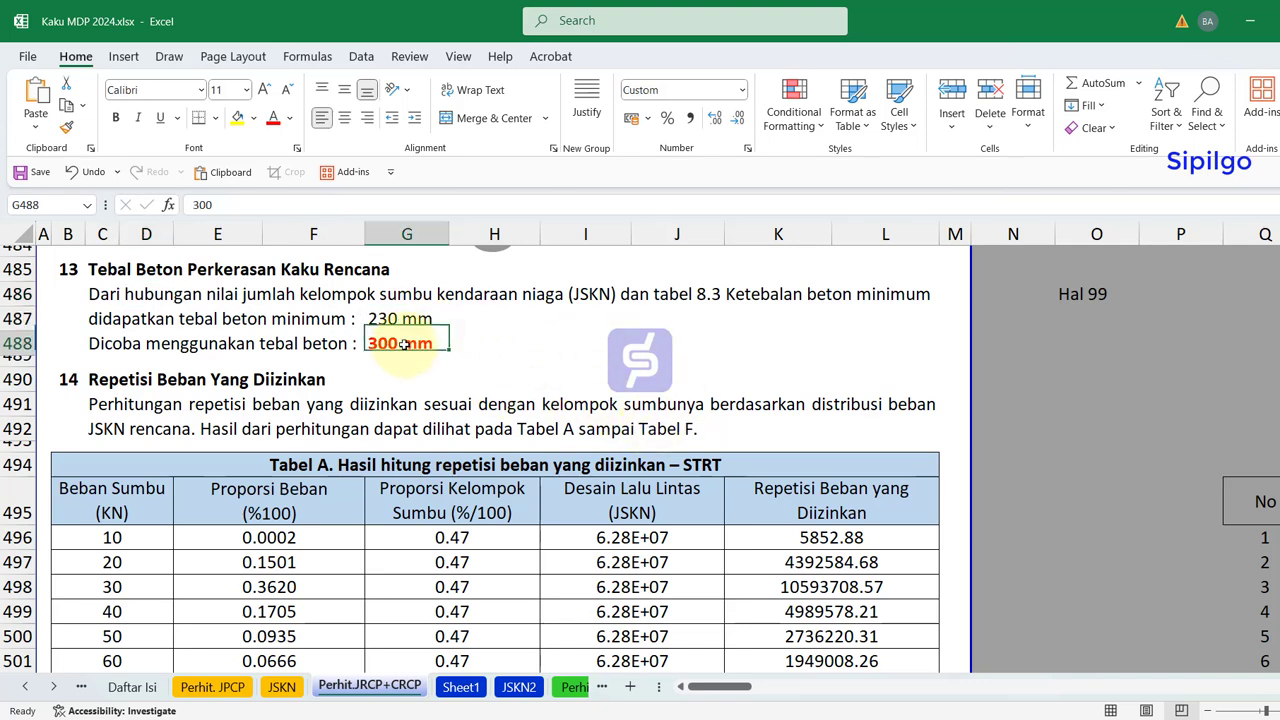
pyautogui.write('230')
pyautogui.press('Return')
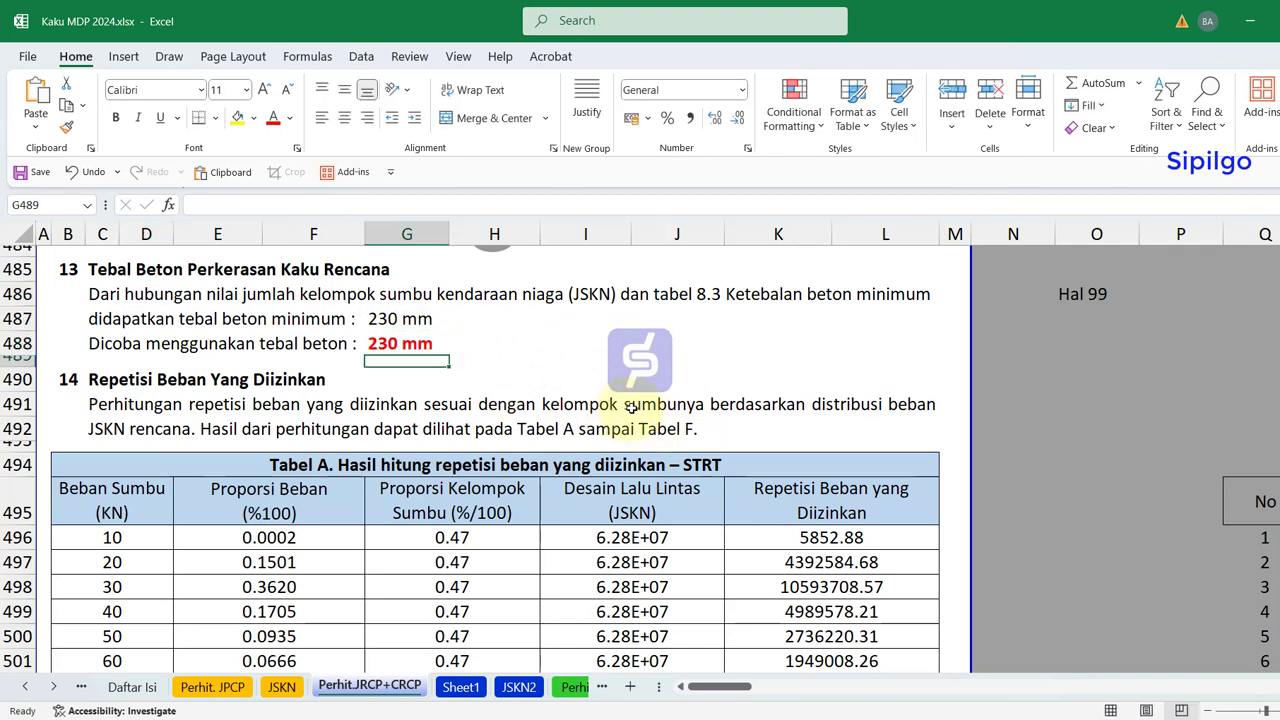
pyautogui.click(605, 343)
# - Review Tabel A's results, then move to the JSKN2 sheet
pyautogui.scroll(-2, 600, 382)
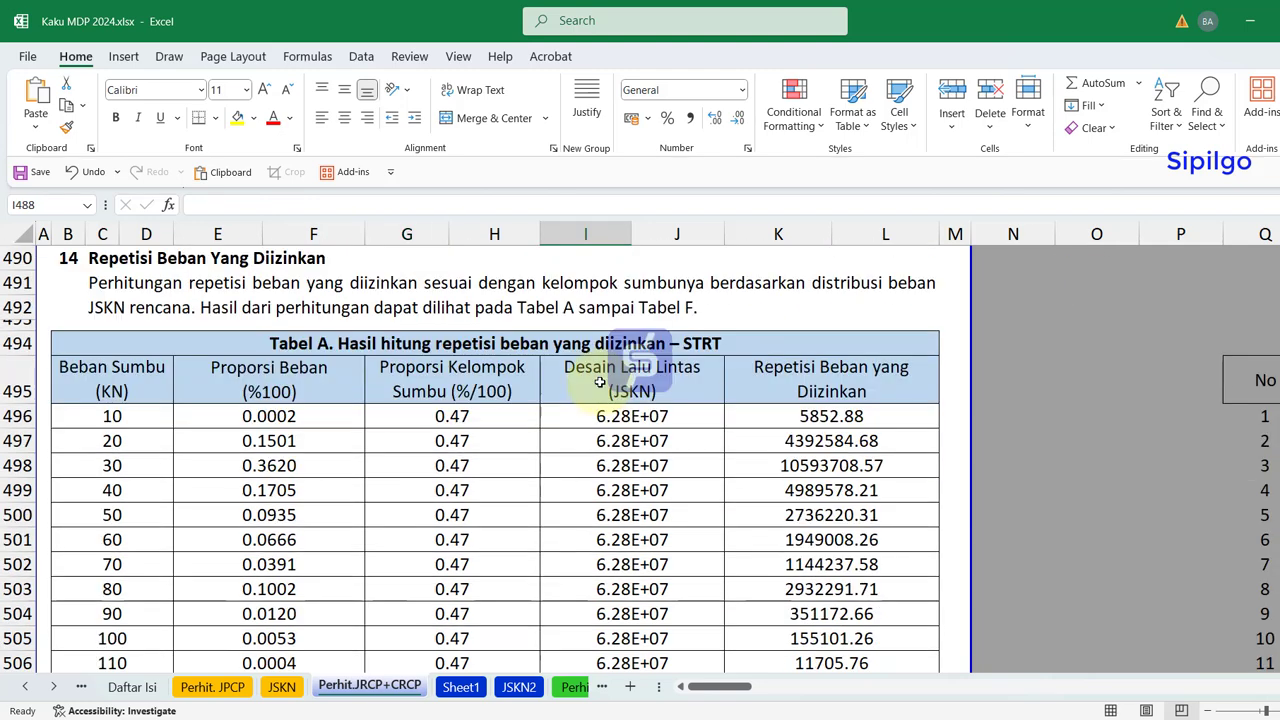
pyautogui.scroll(-3, 600, 382)
pyautogui.scroll(-1, 600, 382)
pyautogui.scroll(2, 600, 382)
pyautogui.scroll(2, 600, 382)
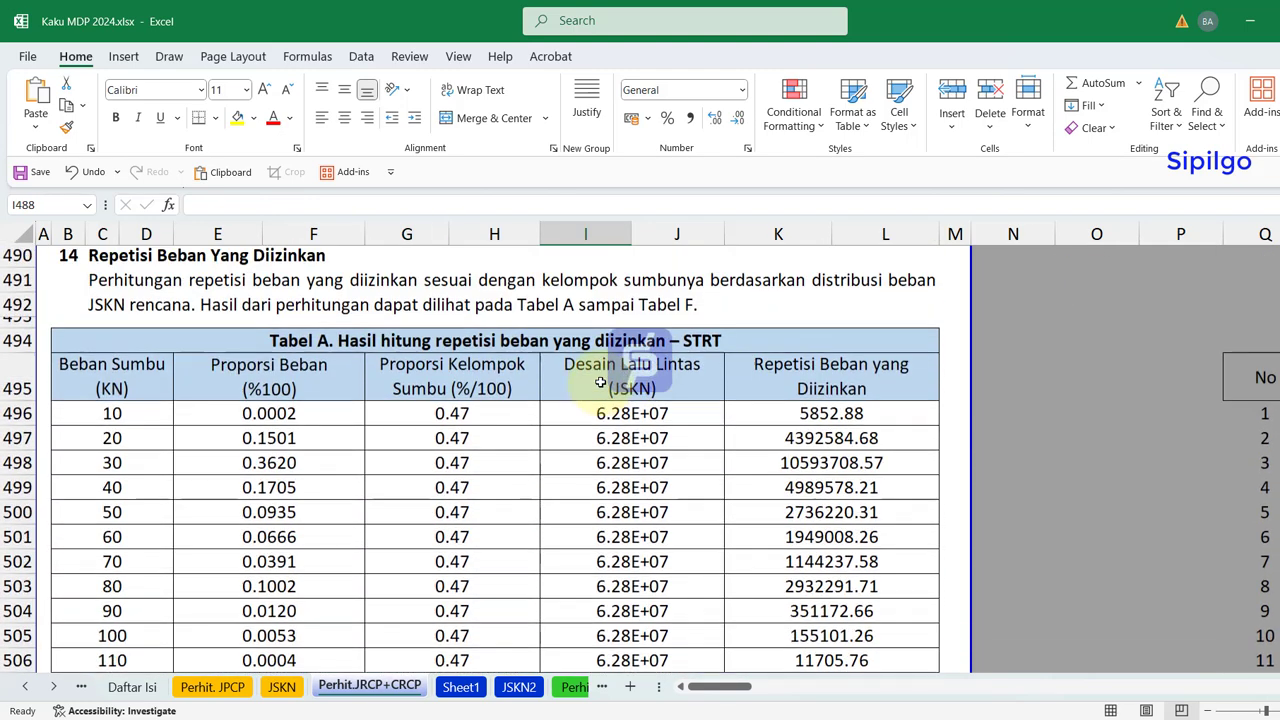
pyautogui.scroll(-1, 600, 382)
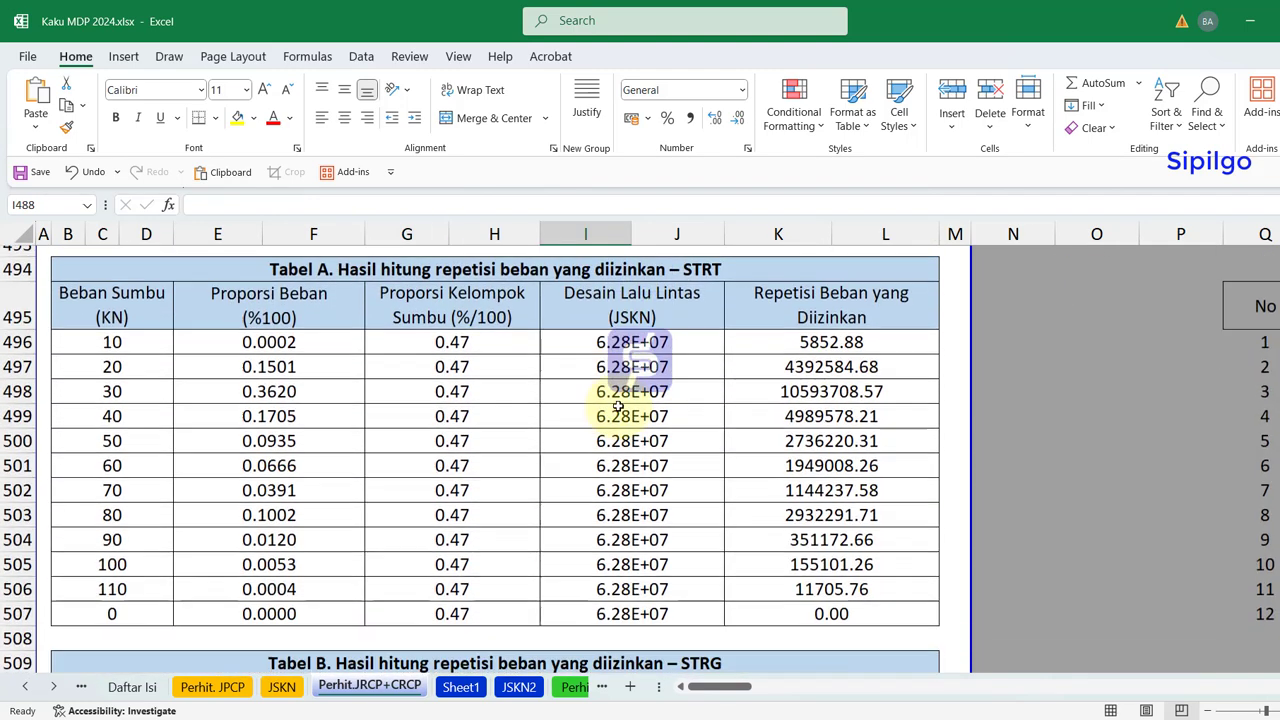
pyautogui.click(512, 688)
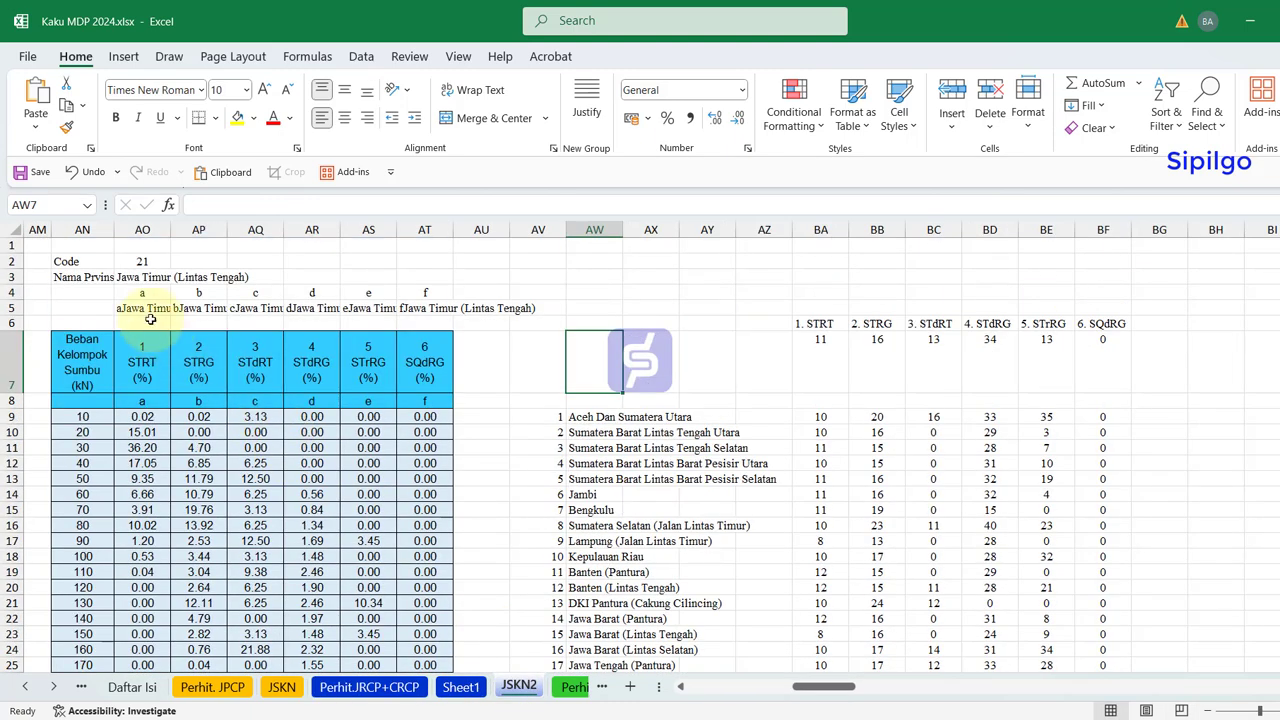
# - Inspect the province lookup formula in AO3 on JSKN2, then return to Perhit.JRCP+CRCP
pyautogui.click(123, 278)
pyautogui.scroll(-3, 434, 402)
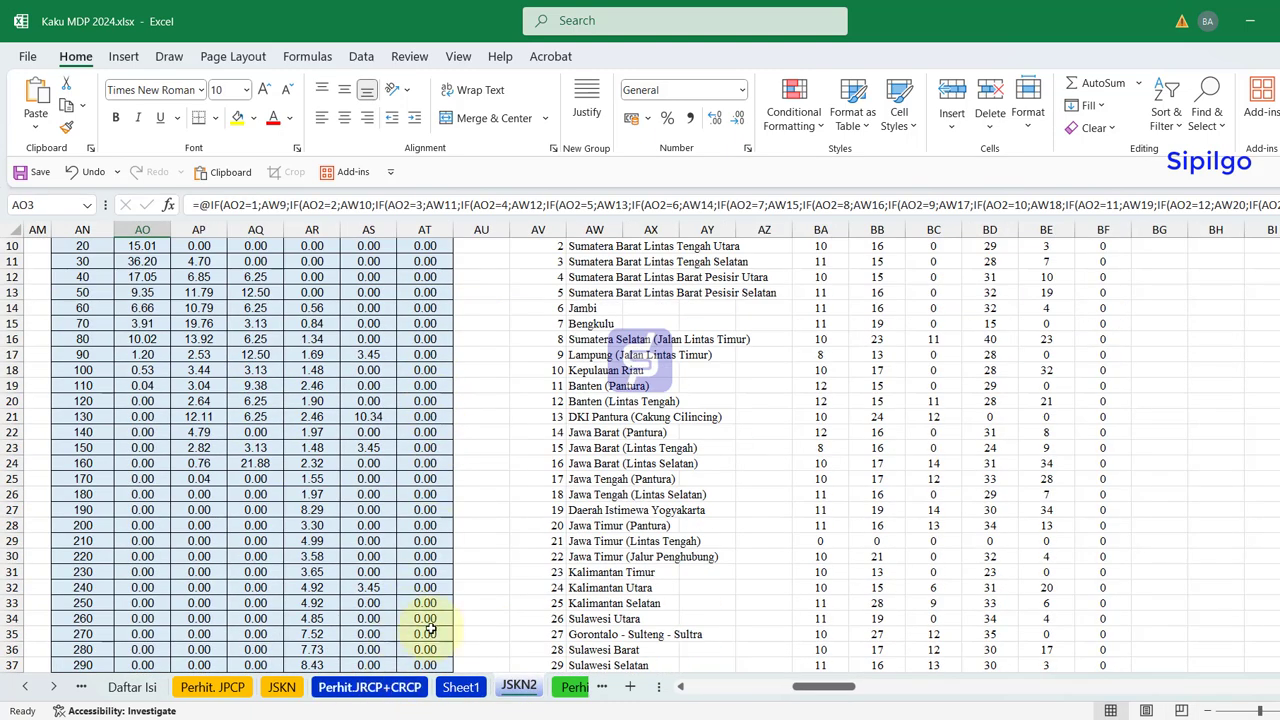
pyautogui.scroll(-5, 337, 457)
pyautogui.scroll(-5, 336, 463)
pyautogui.scroll(6, 386, 543)
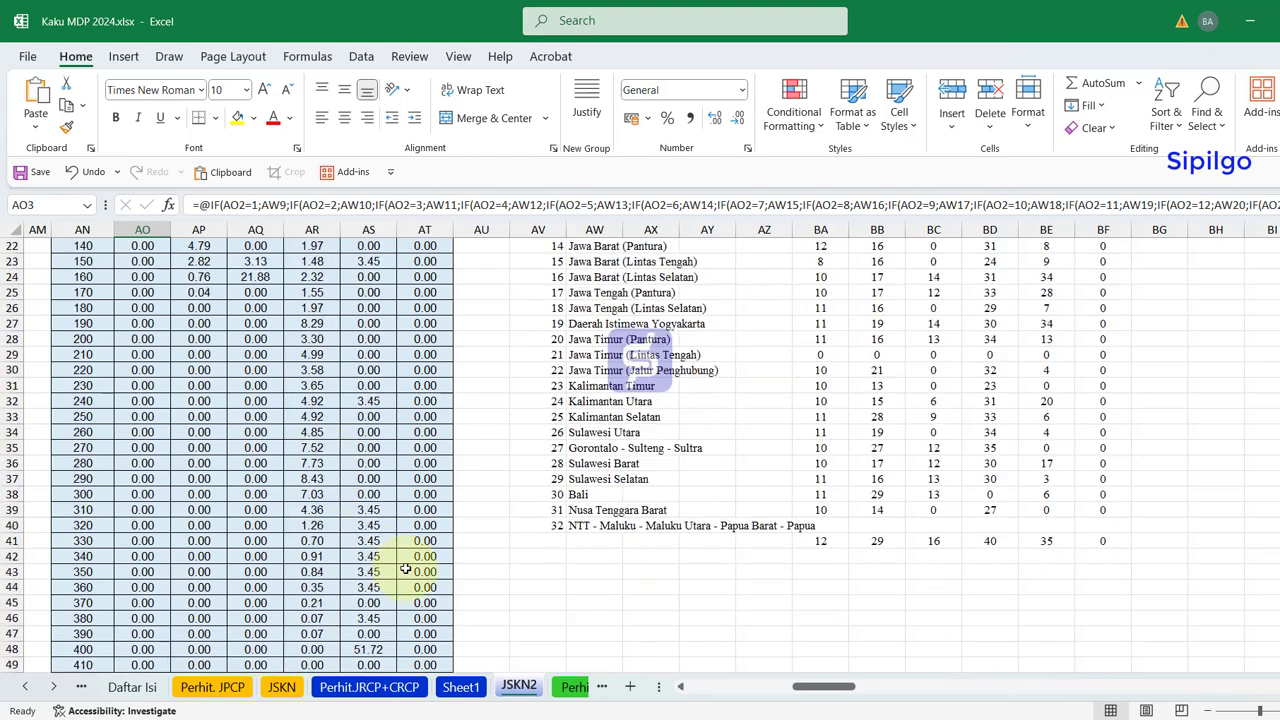
pyautogui.scroll(5, 411, 573)
pyautogui.click(369, 686)
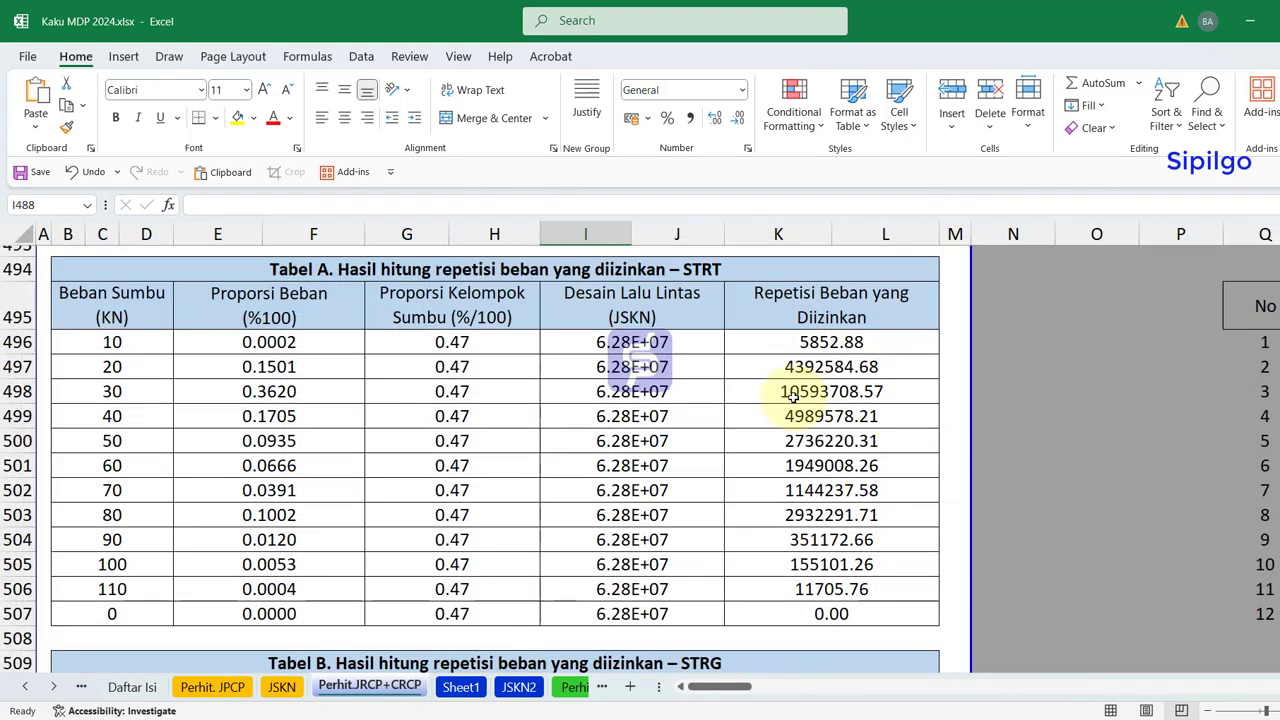
# - Hide the empty zero-load row 507 at the end of Tabel A
pyautogui.click(703, 266)
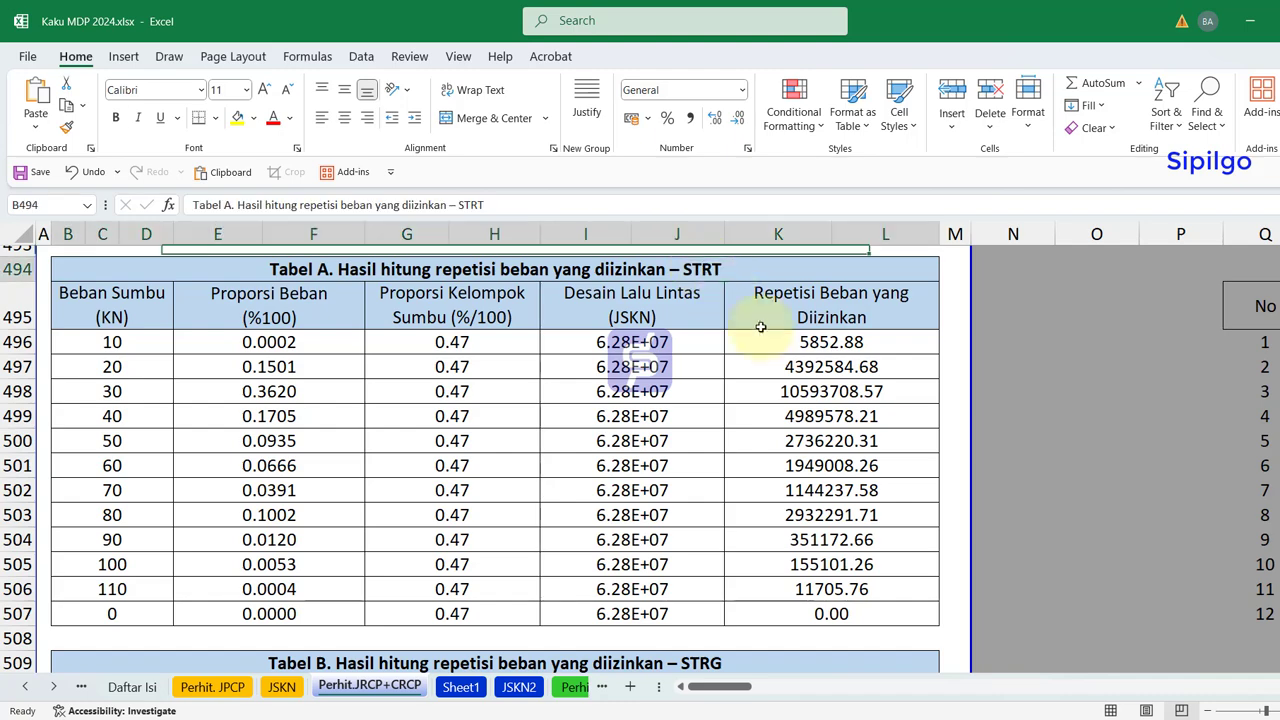
pyautogui.scroll(-1, 805, 415)
pyautogui.scroll(-2, 805, 415)
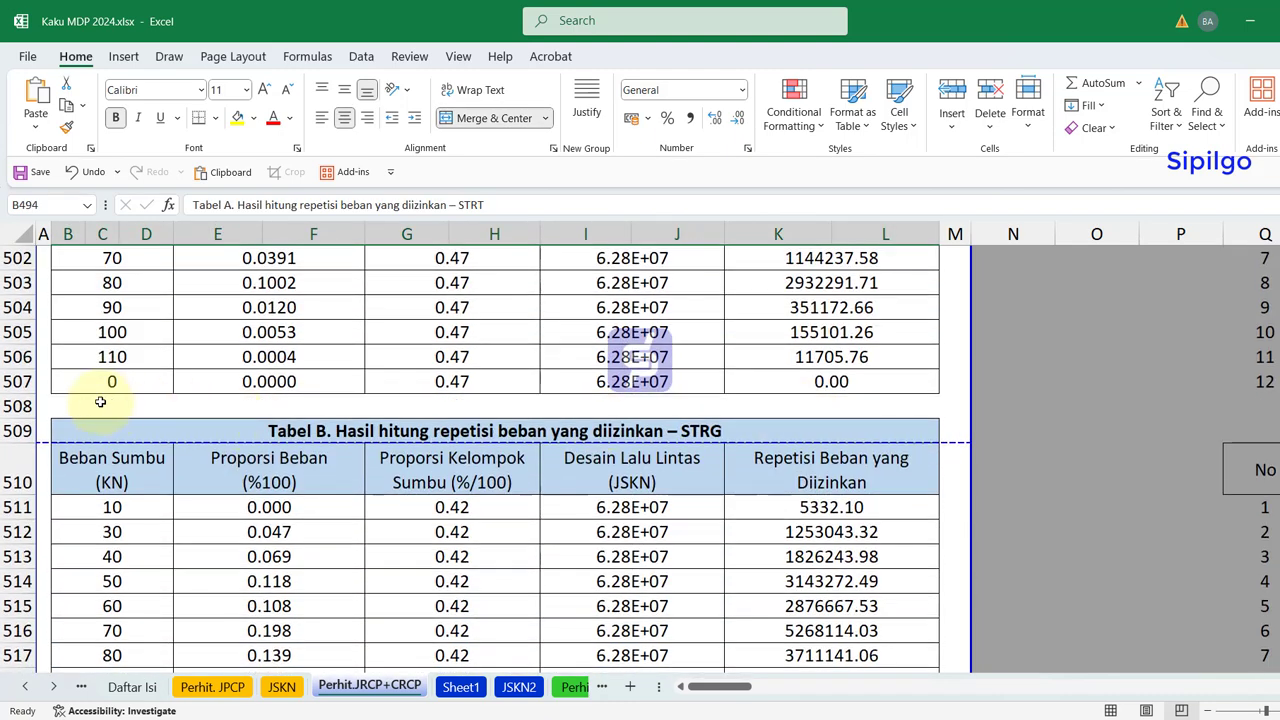
pyautogui.click(6, 381)
pyautogui.click(110, 383)
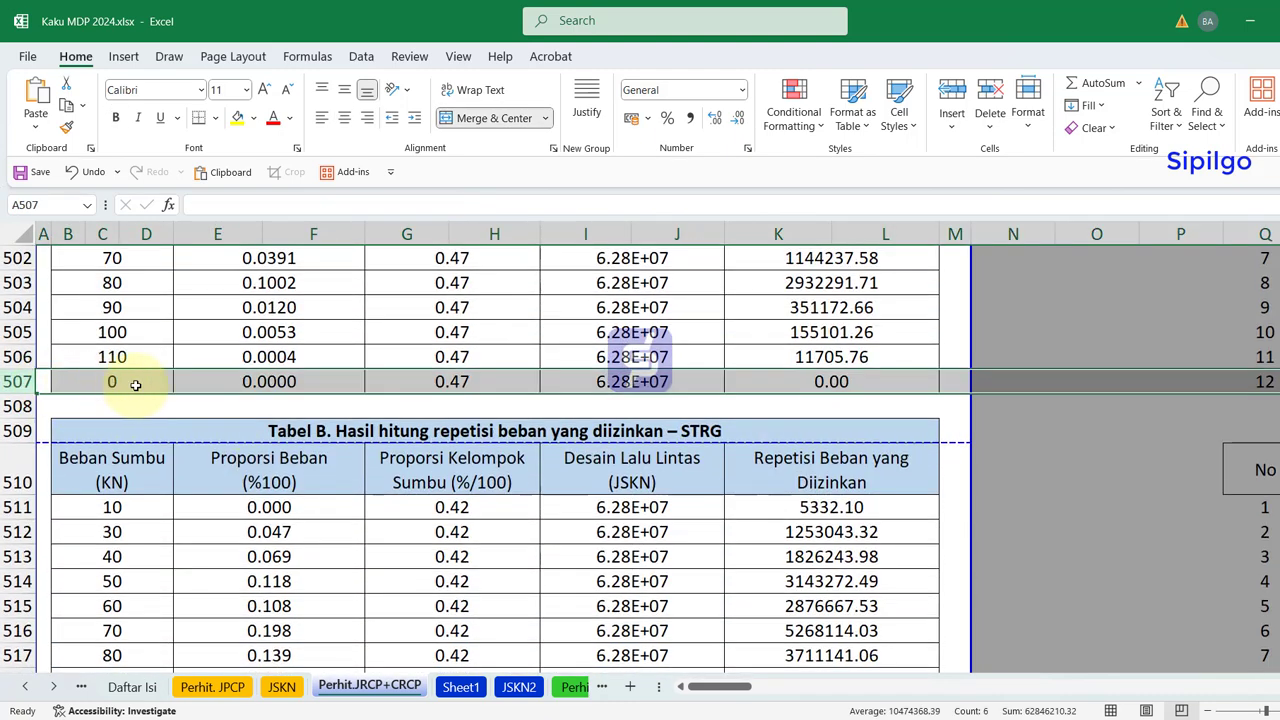
pyautogui.rightClick(133, 382)
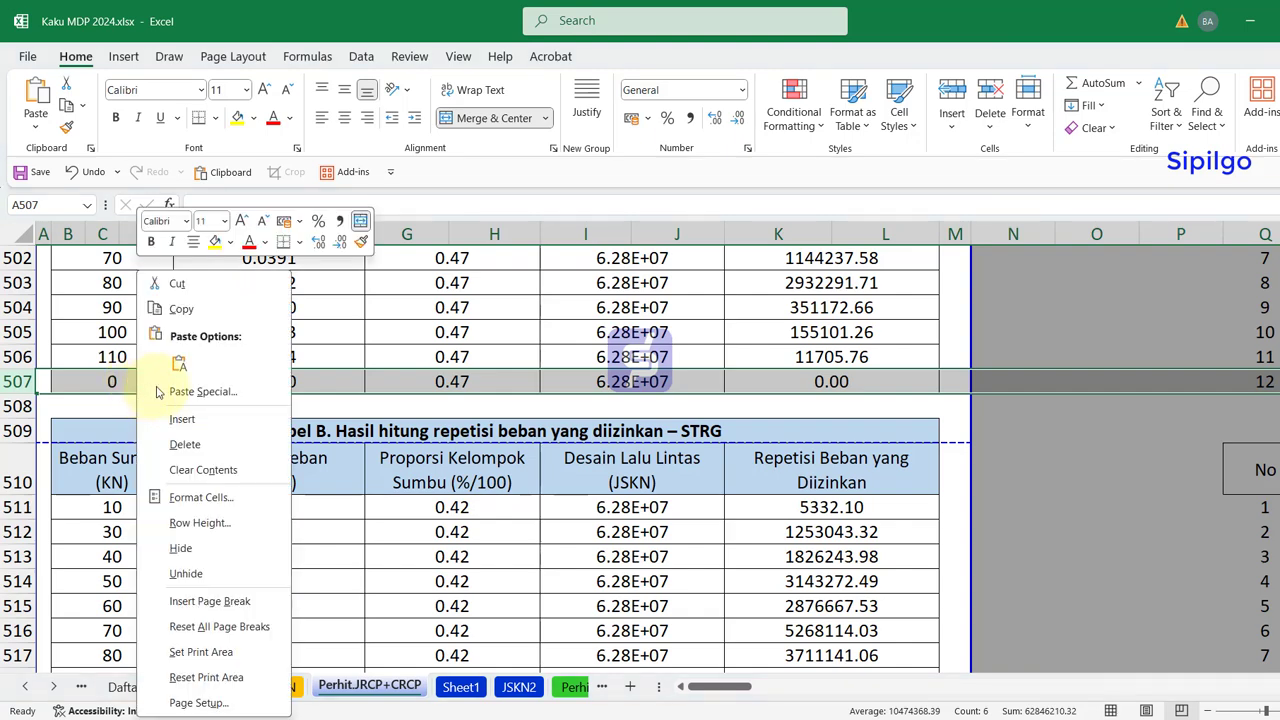
pyautogui.click(198, 553)
pyautogui.click(514, 512)
# - Hide the empty rows 527 to 540 of Tabel B
pyautogui.scroll(-3, 449, 520)
pyautogui.scroll(-1, 204, 617)
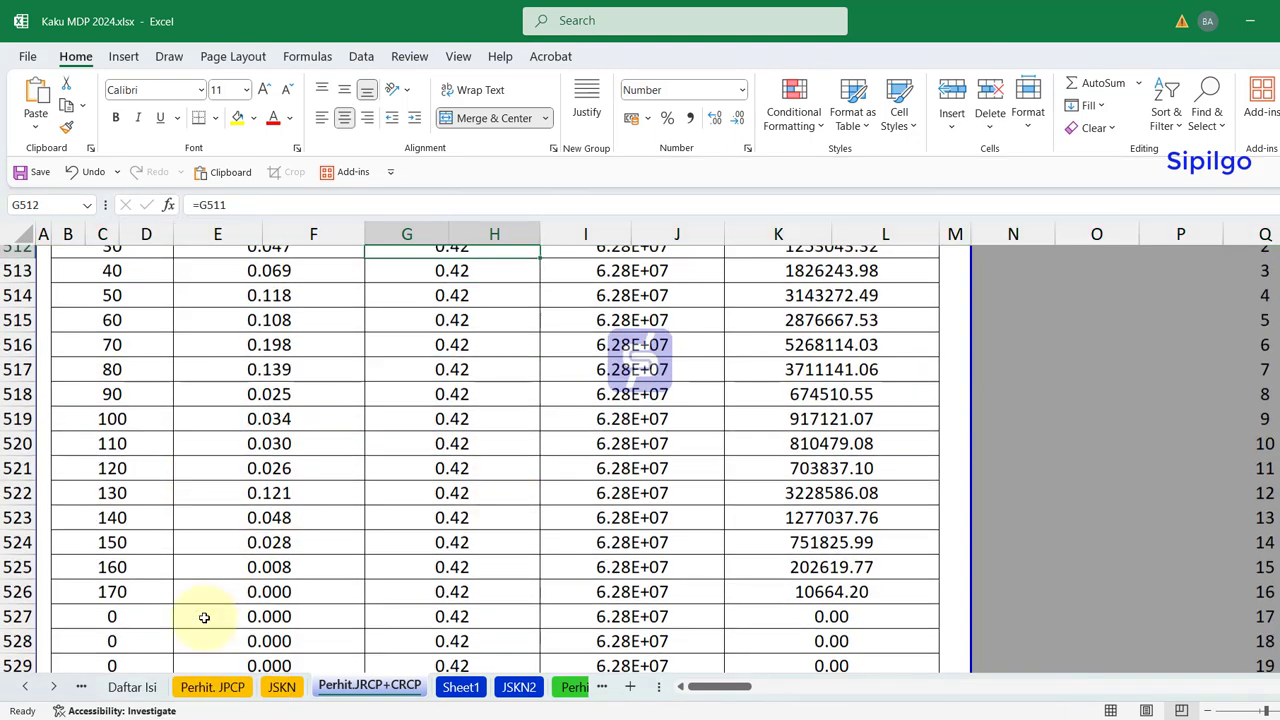
pyautogui.moveTo(114, 586); pyautogui.dragTo(114, 678)
pyautogui.scroll(-4, 343, 486)
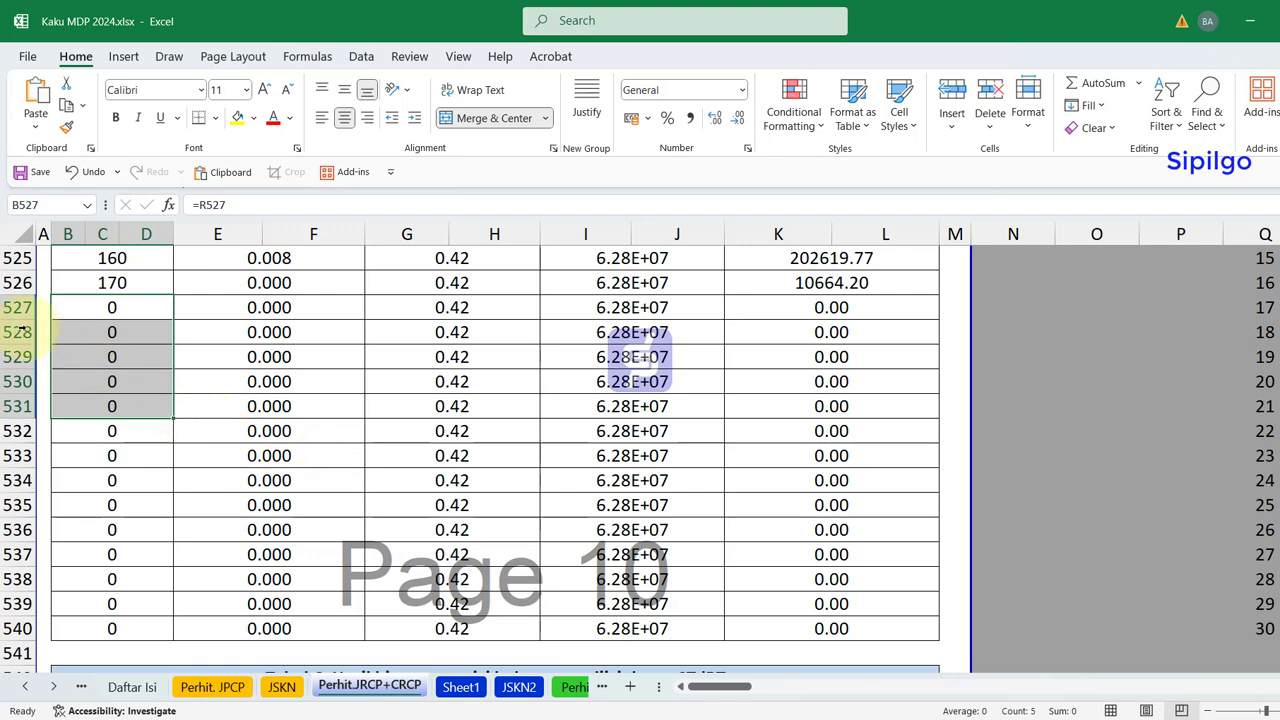
pyautogui.moveTo(5, 309); pyautogui.dragTo(200, 628)
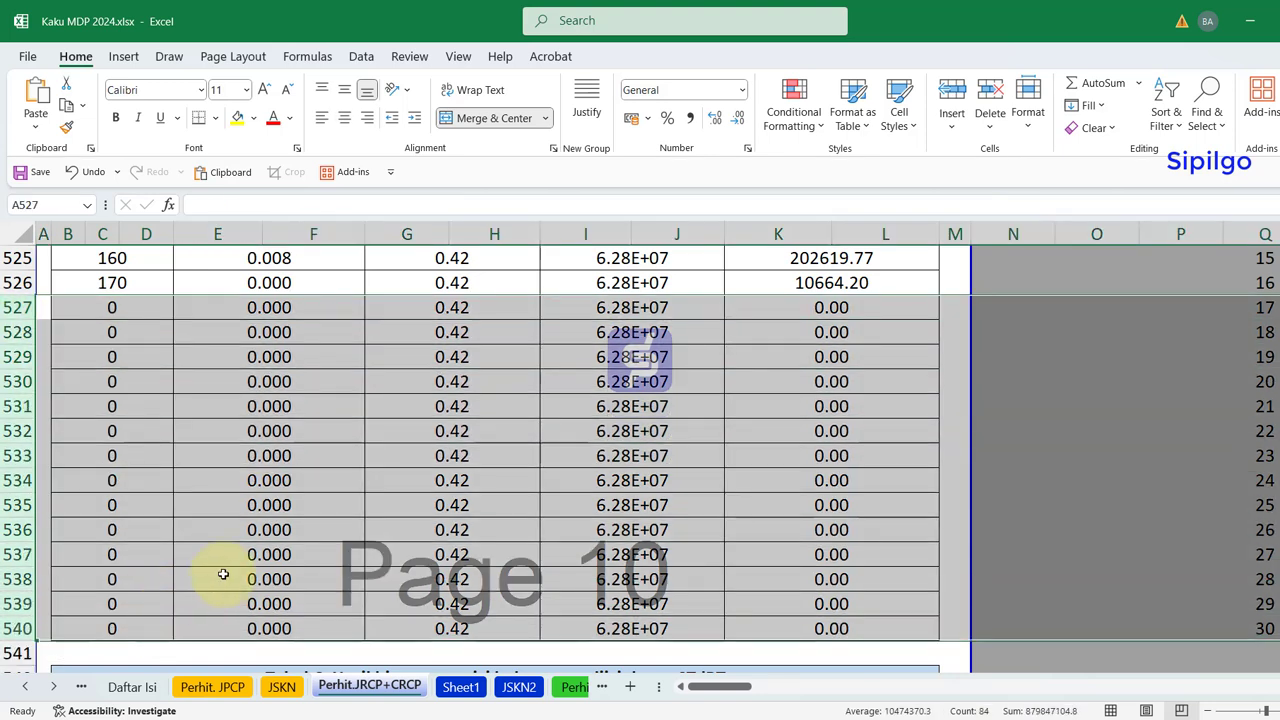
pyautogui.rightClick(224, 580)
pyautogui.click(266, 405)
pyautogui.click(543, 406)
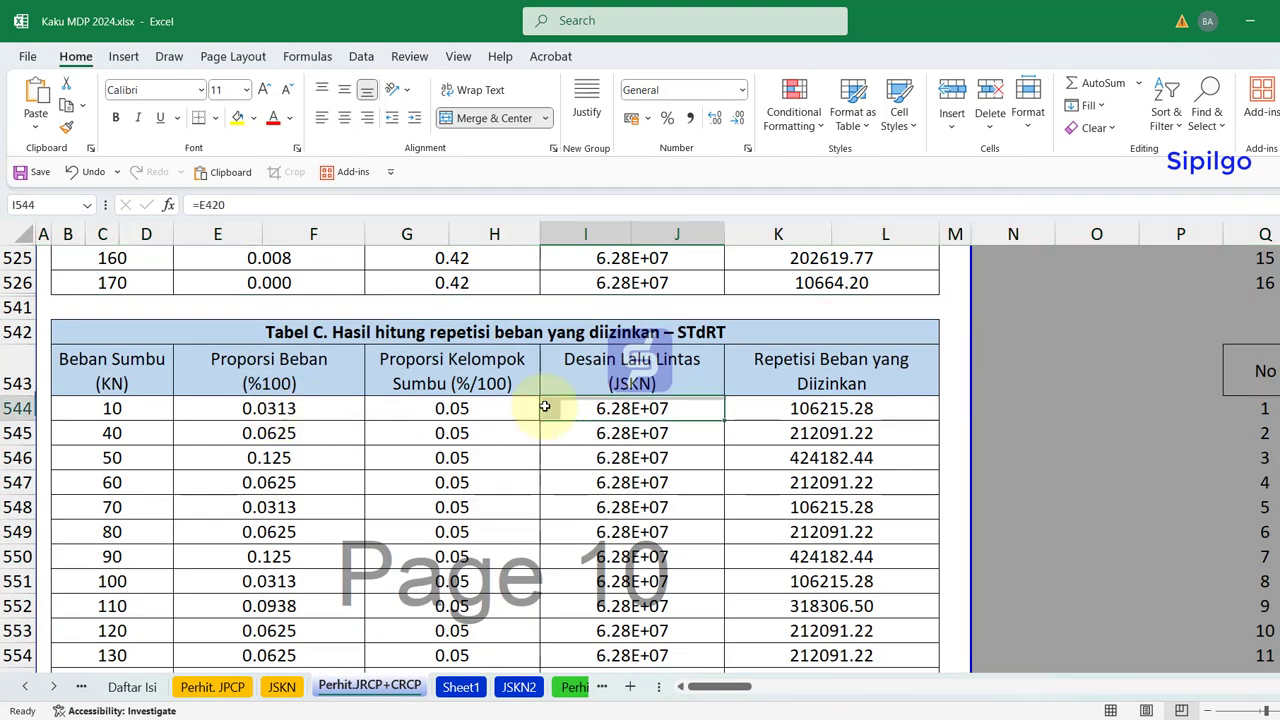
# - Select empty rows 557–560 and inspect the load proportion formula in E559
pyautogui.scroll(-1, 552, 409)
pyautogui.scroll(-3, 552, 409)
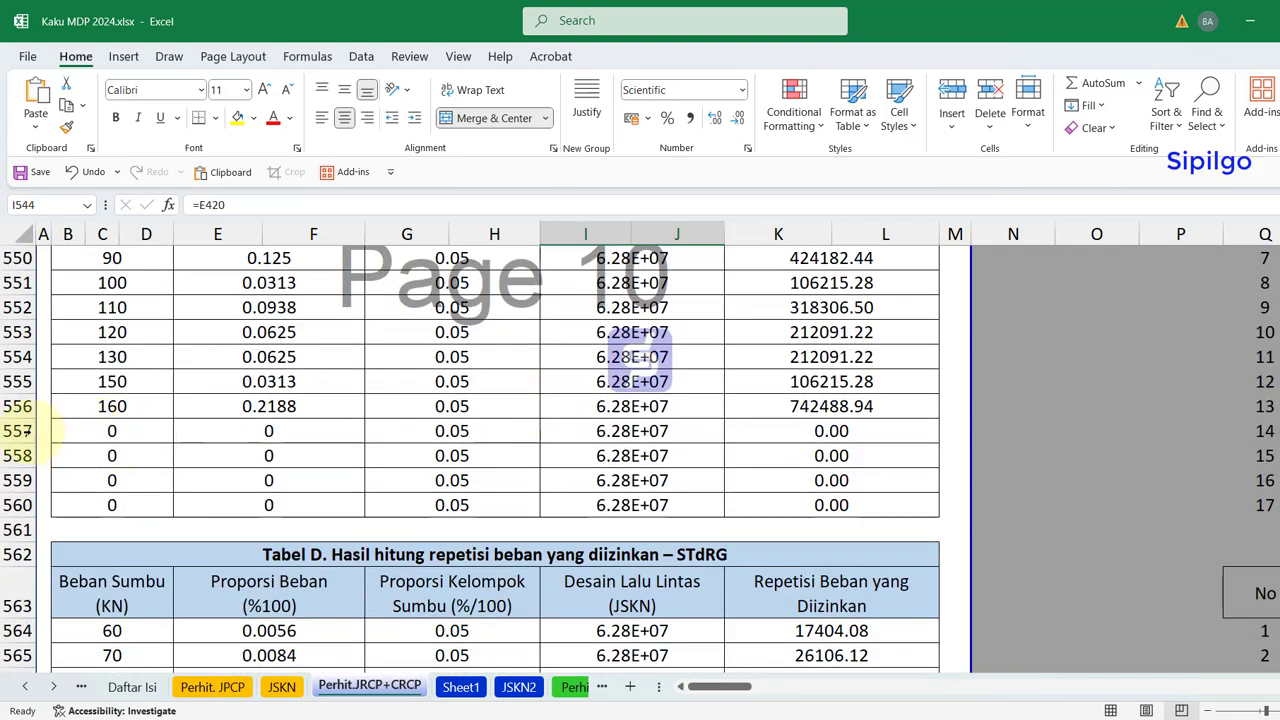
pyautogui.moveTo(22, 430); pyautogui.dragTo(240, 503)
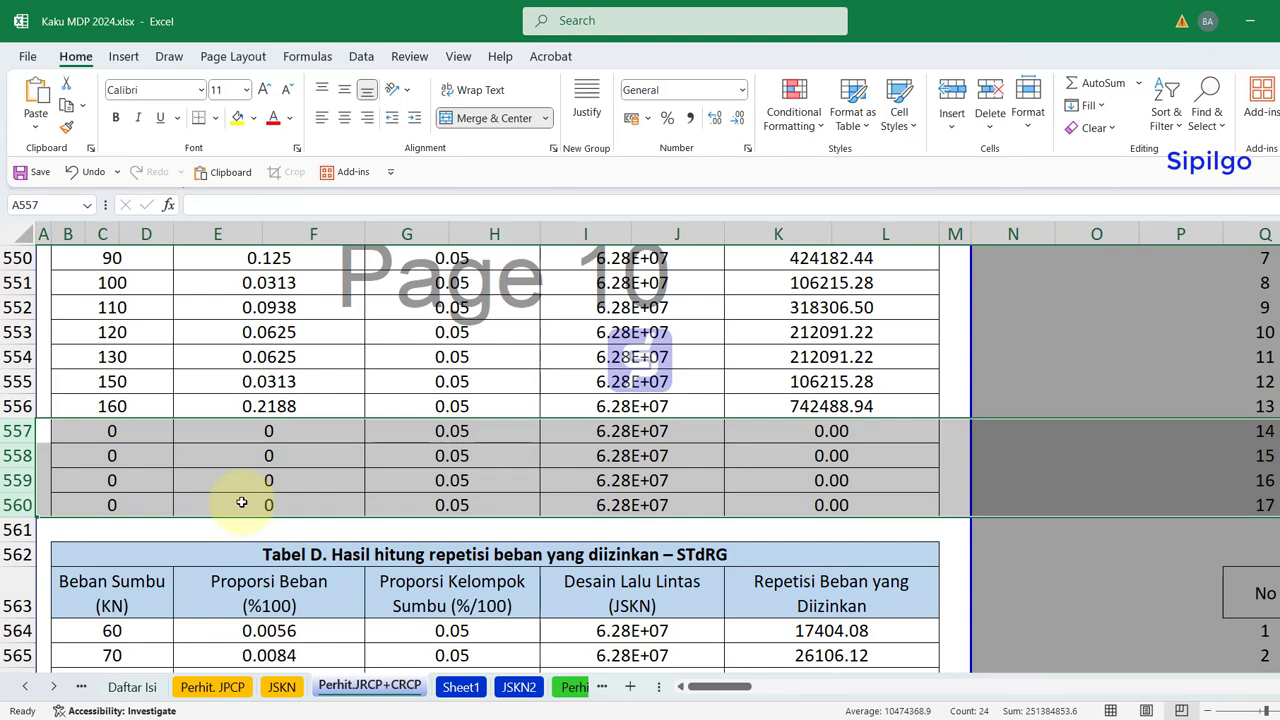
pyautogui.click(248, 472)
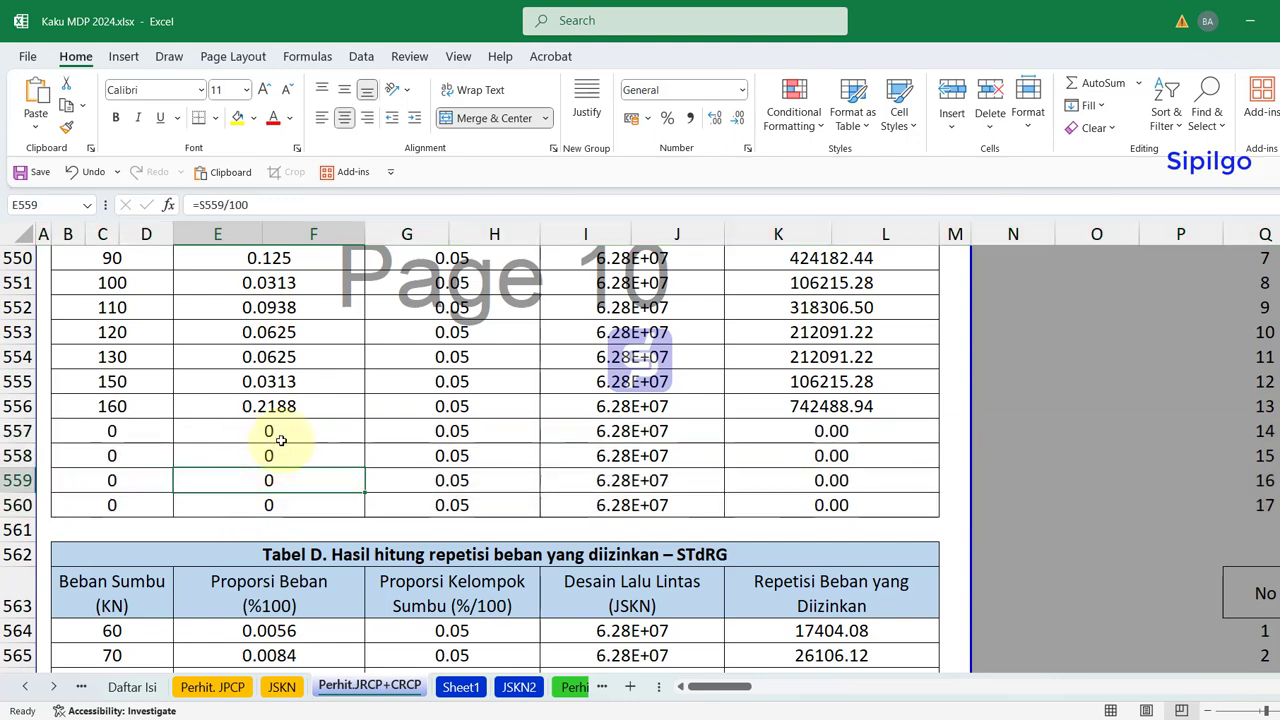
pyautogui.scroll(-3, 281, 440)
pyautogui.scroll(-2, 281, 442)
pyautogui.scroll(-5, 281, 445)
pyautogui.scroll(-4, 282, 450)
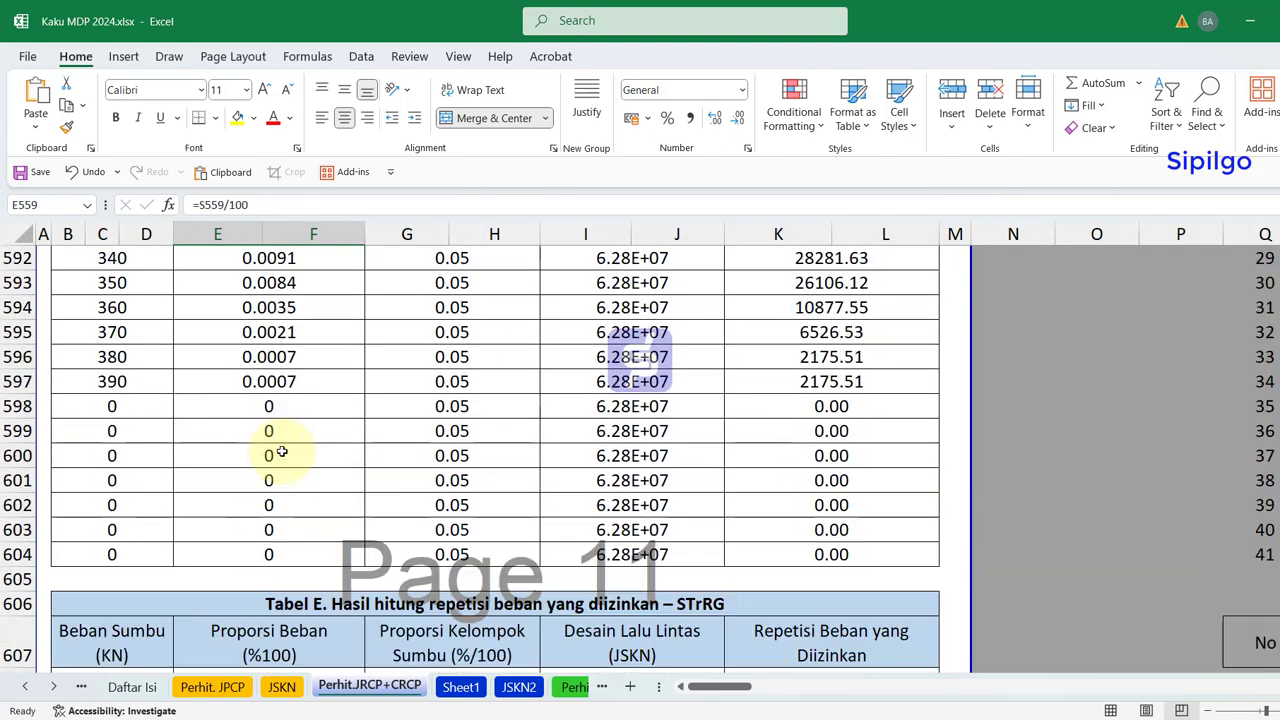
pyautogui.scroll(-5, 282, 452)
pyautogui.scroll(-6, 282, 452)
pyautogui.scroll(-4, 282, 452)
pyautogui.scroll(-1, 282, 452)
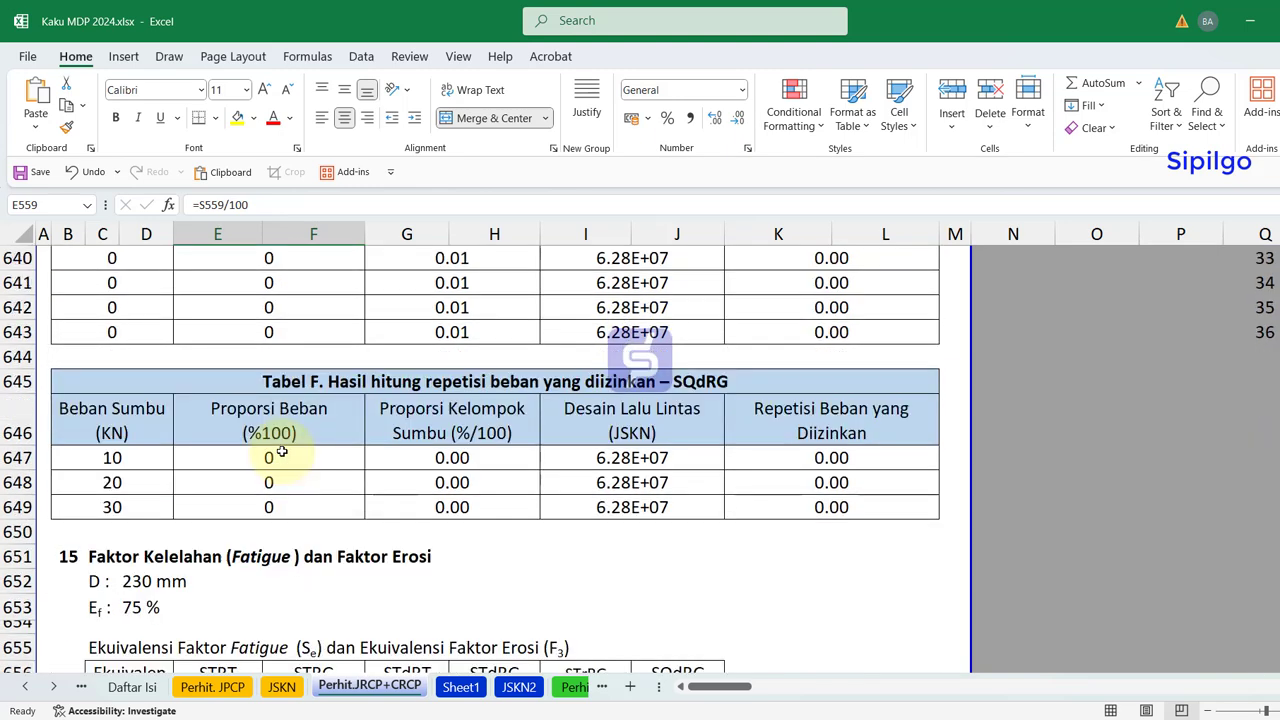
pyautogui.scroll(-2, 282, 452)
pyautogui.scroll(-1, 281, 451)
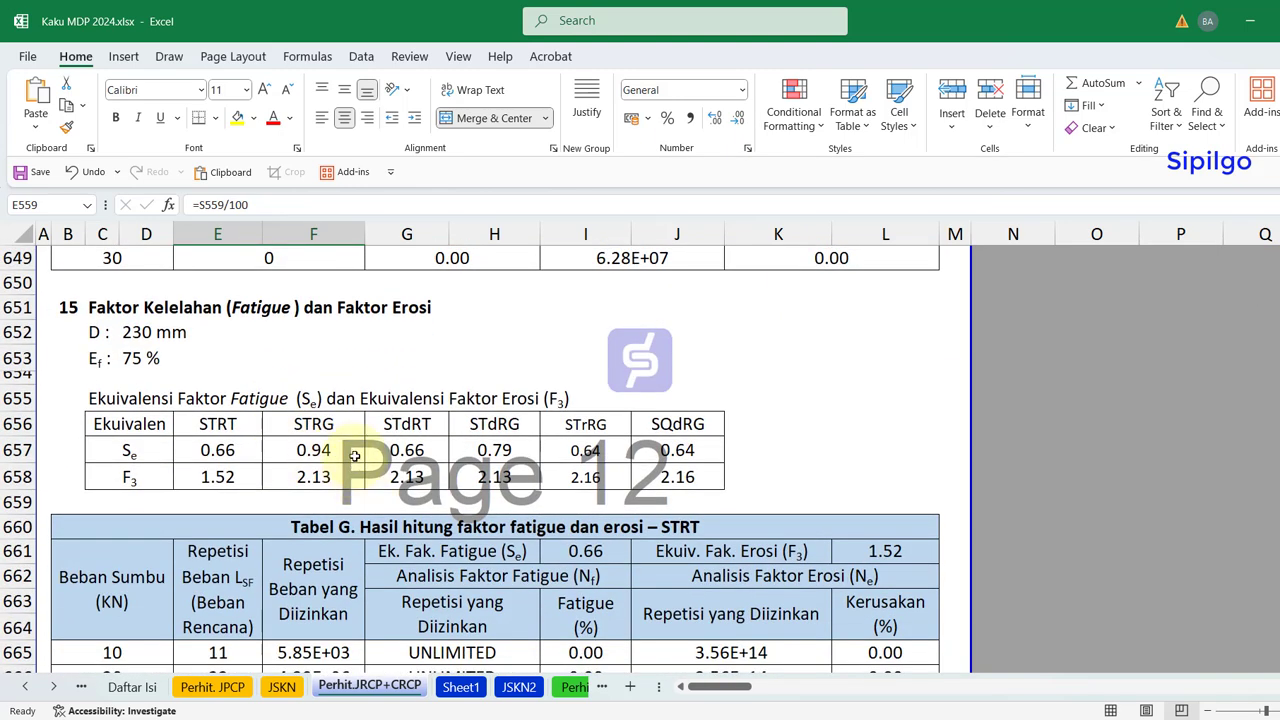
pyautogui.click(104, 308)
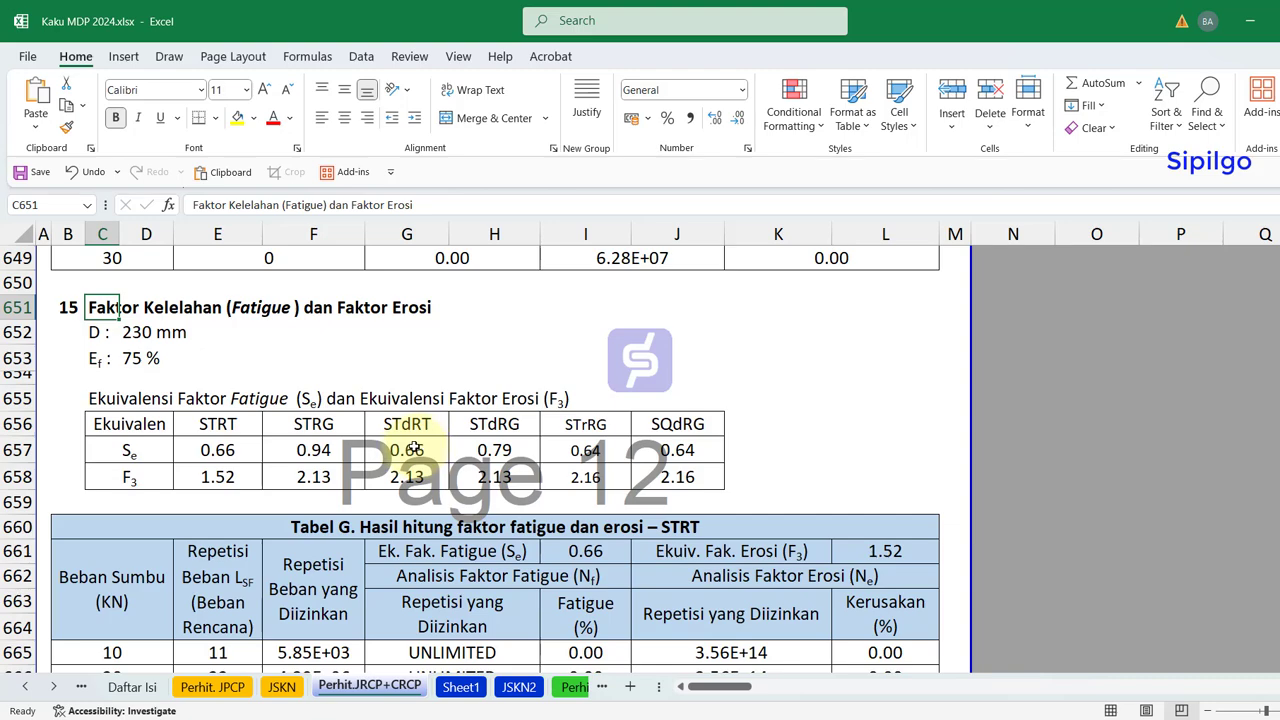
pyautogui.scroll(-1, 194, 457)
pyautogui.scroll(-2, 194, 457)
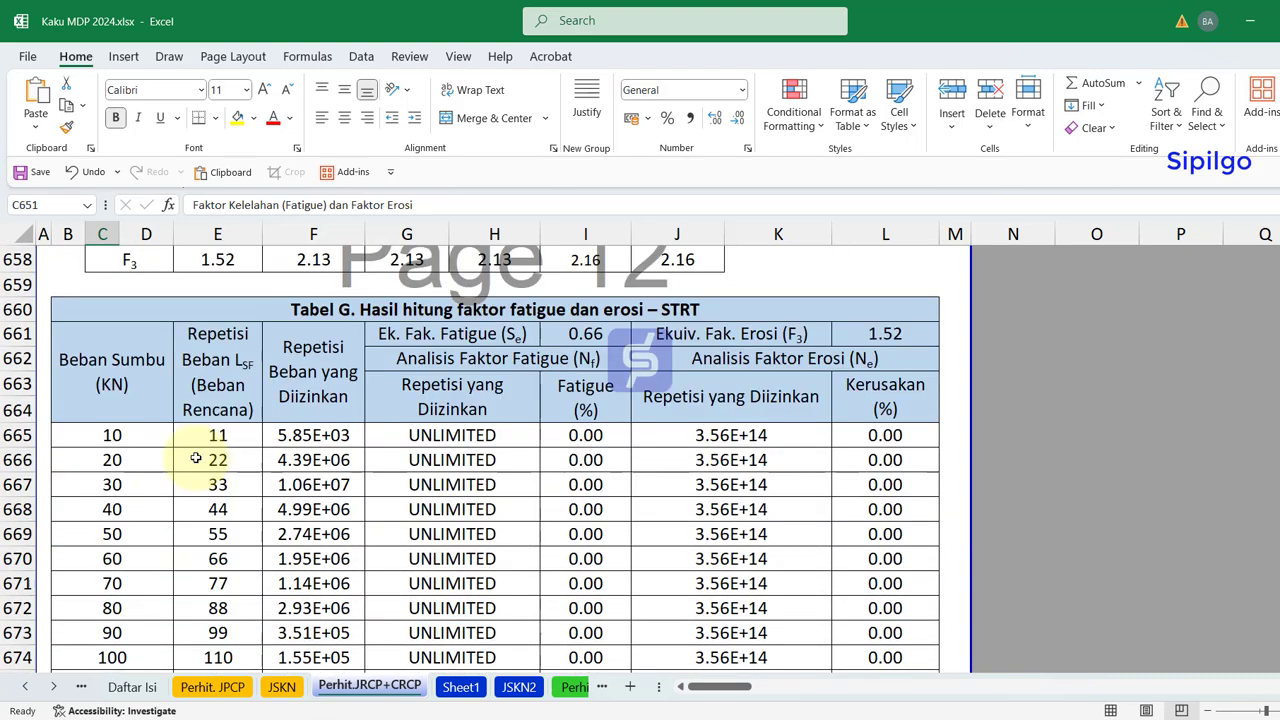
pyautogui.scroll(-3, 196, 457)
pyautogui.scroll(-1, 428, 471)
pyautogui.scroll(-3, 443, 486)
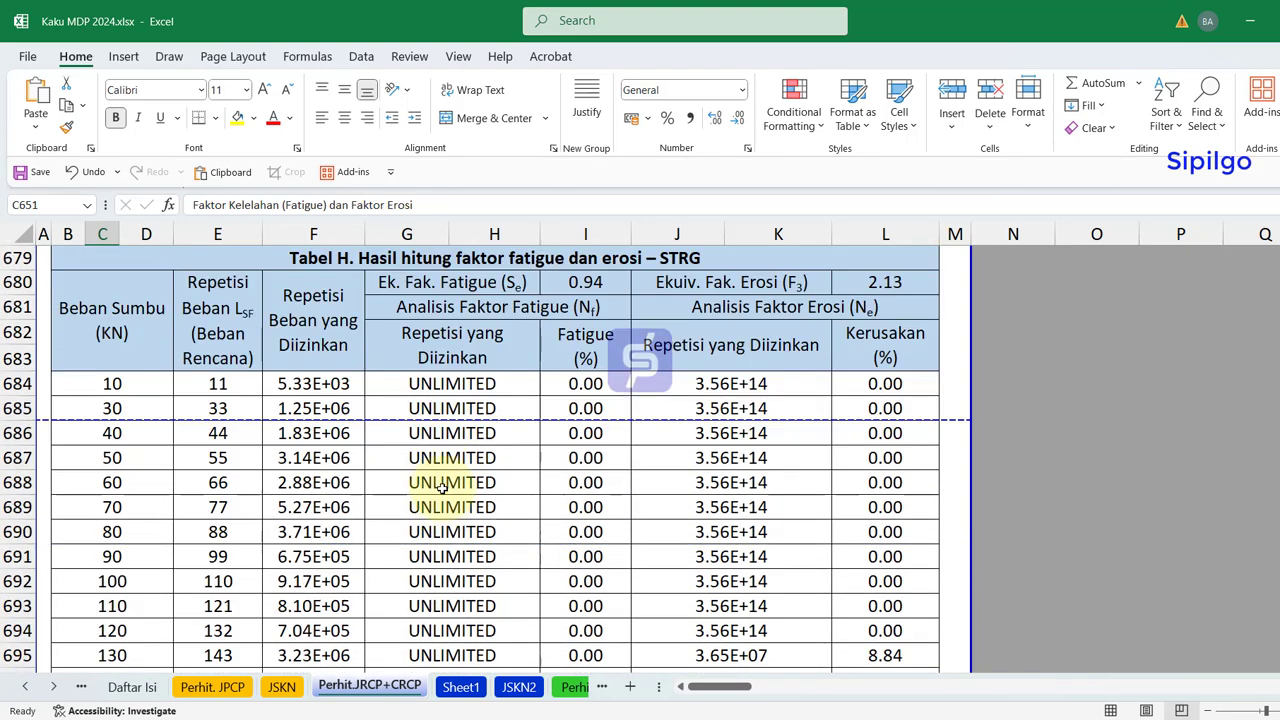
pyautogui.scroll(-1, 541, 485)
pyautogui.click(541, 485)
pyautogui.scroll(-5, 542, 485)
pyautogui.scroll(-4, 543, 485)
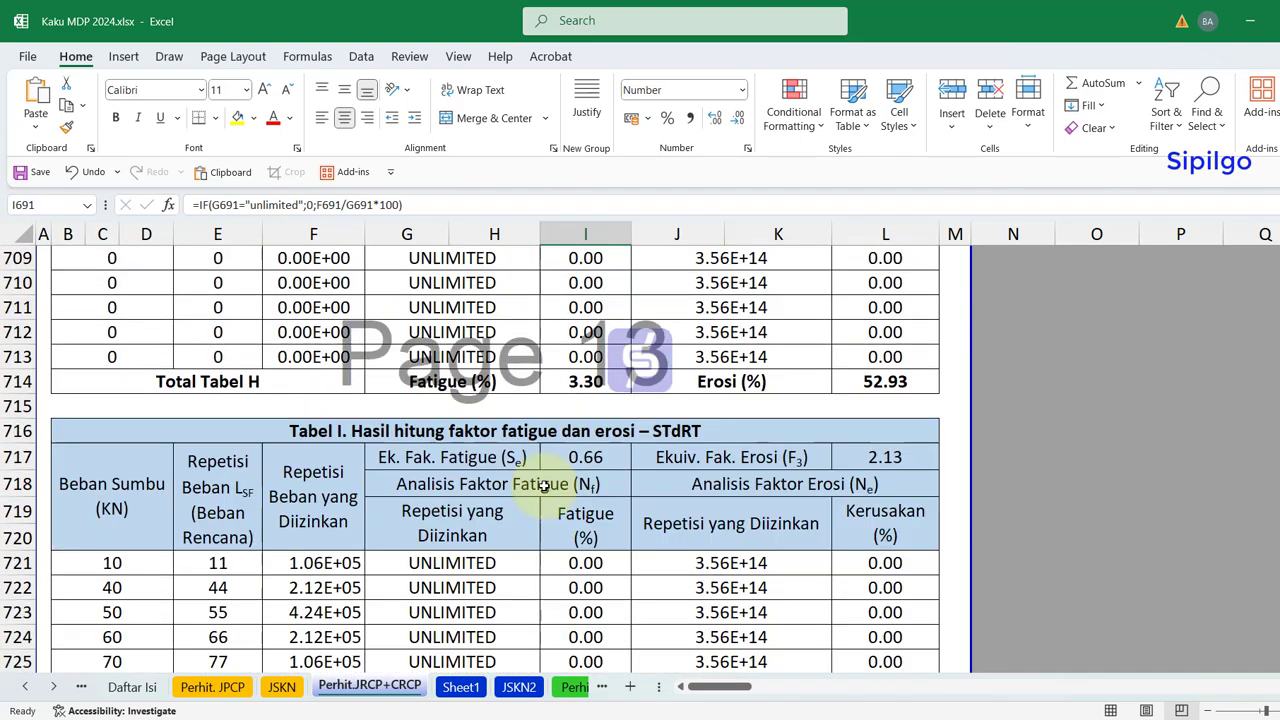
pyautogui.scroll(-4, 544, 485)
pyautogui.scroll(-2, 545, 485)
pyautogui.scroll(-5, 545, 485)
pyautogui.scroll(-5, 546, 485)
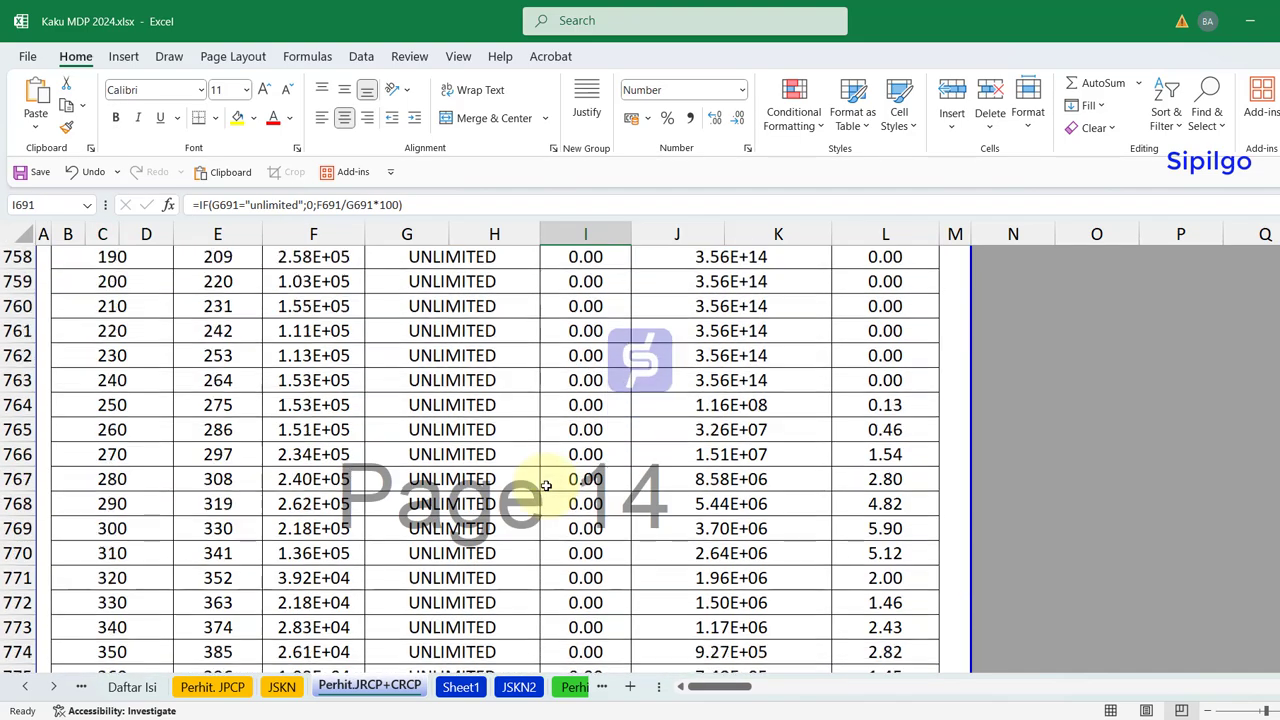
pyautogui.scroll(-6, 547, 484)
pyautogui.scroll(-5, 547, 484)
pyautogui.scroll(-4, 547, 484)
pyautogui.scroll(-4, 547, 484)
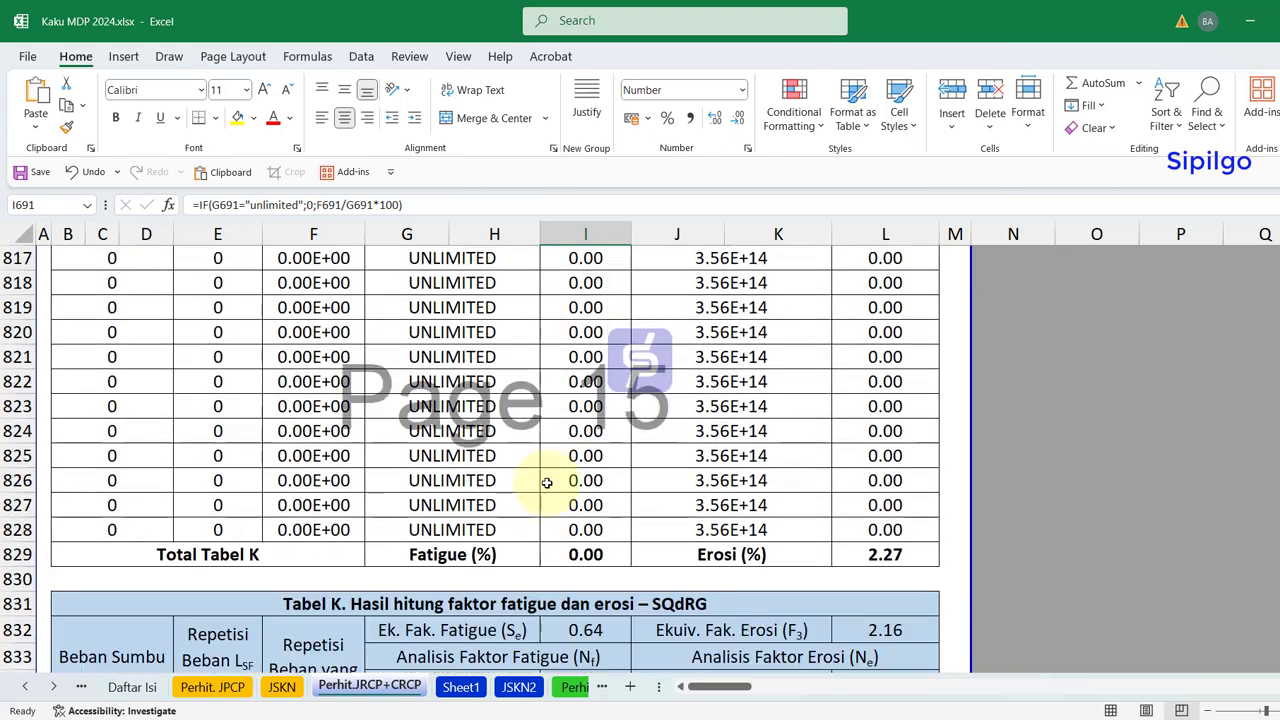
pyautogui.scroll(-1, 547, 483)
pyautogui.scroll(-5, 547, 483)
pyautogui.click(553, 458)
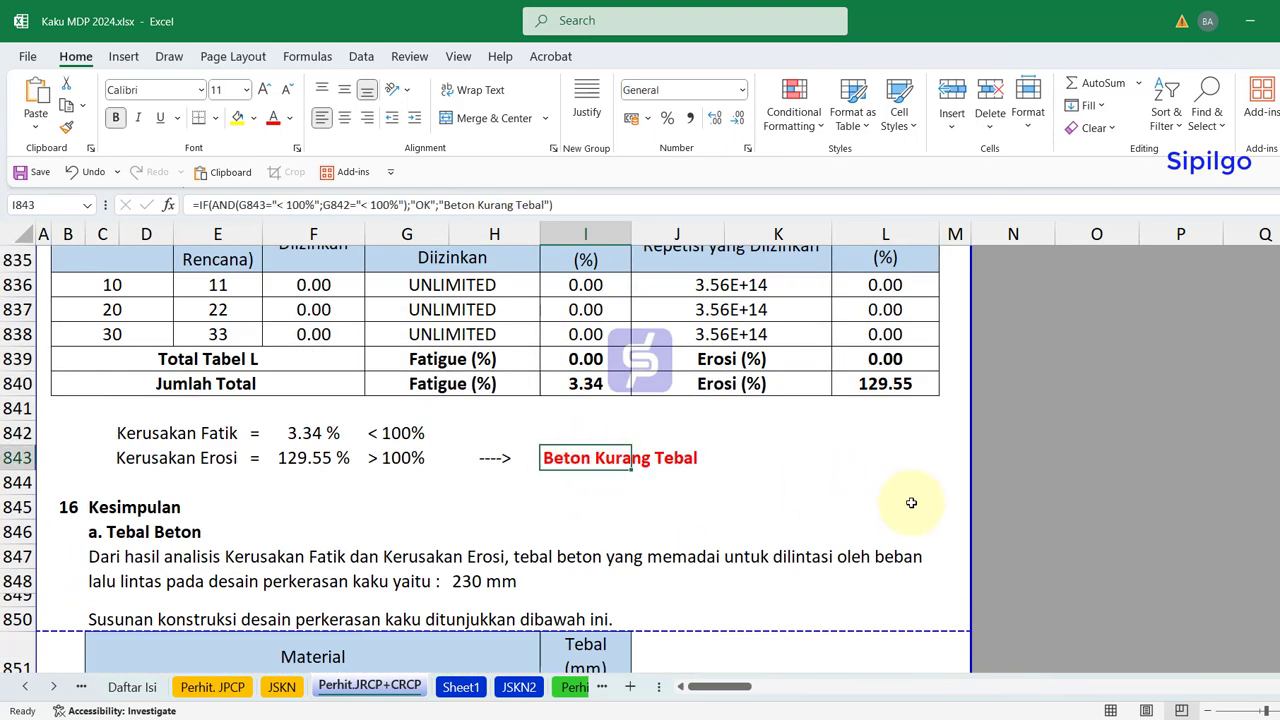
pyautogui.click(754, 491)
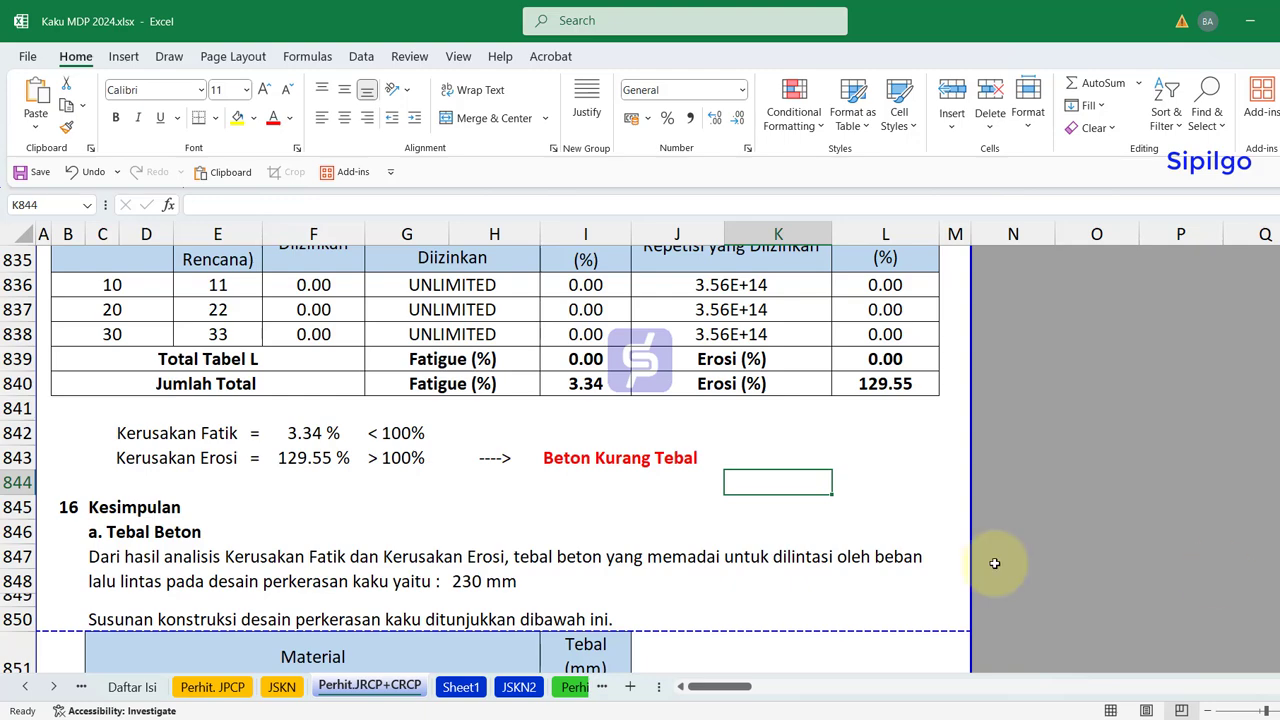
pyautogui.click(396, 460)
pyautogui.click(308, 460)
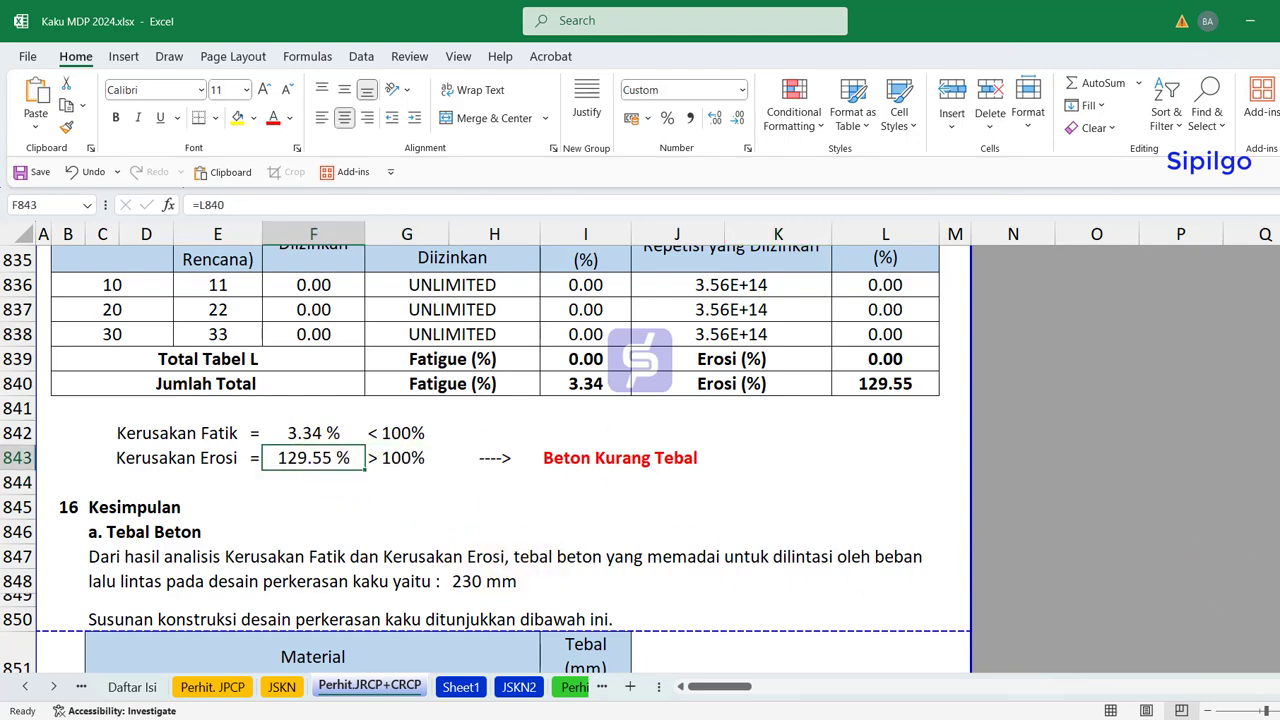
# - Change the trial concrete thickness in G488 from 230 mm to 300 mm
pyautogui.scroll(20, 500, 460)
pyautogui.scroll(10, 500, 460)
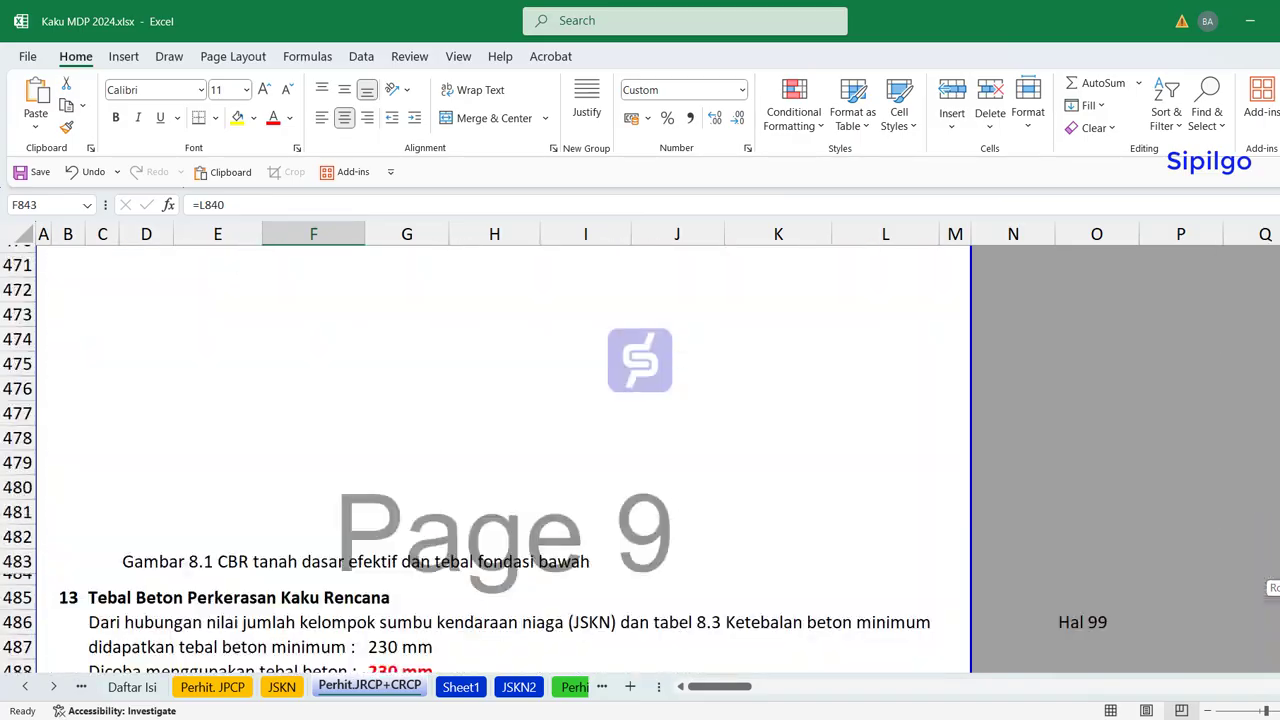
pyautogui.scroll(7, 500, 460)
pyautogui.scroll(3, 500, 460)
pyautogui.scroll(11, 500, 460)
pyautogui.scroll(8, 500, 460)
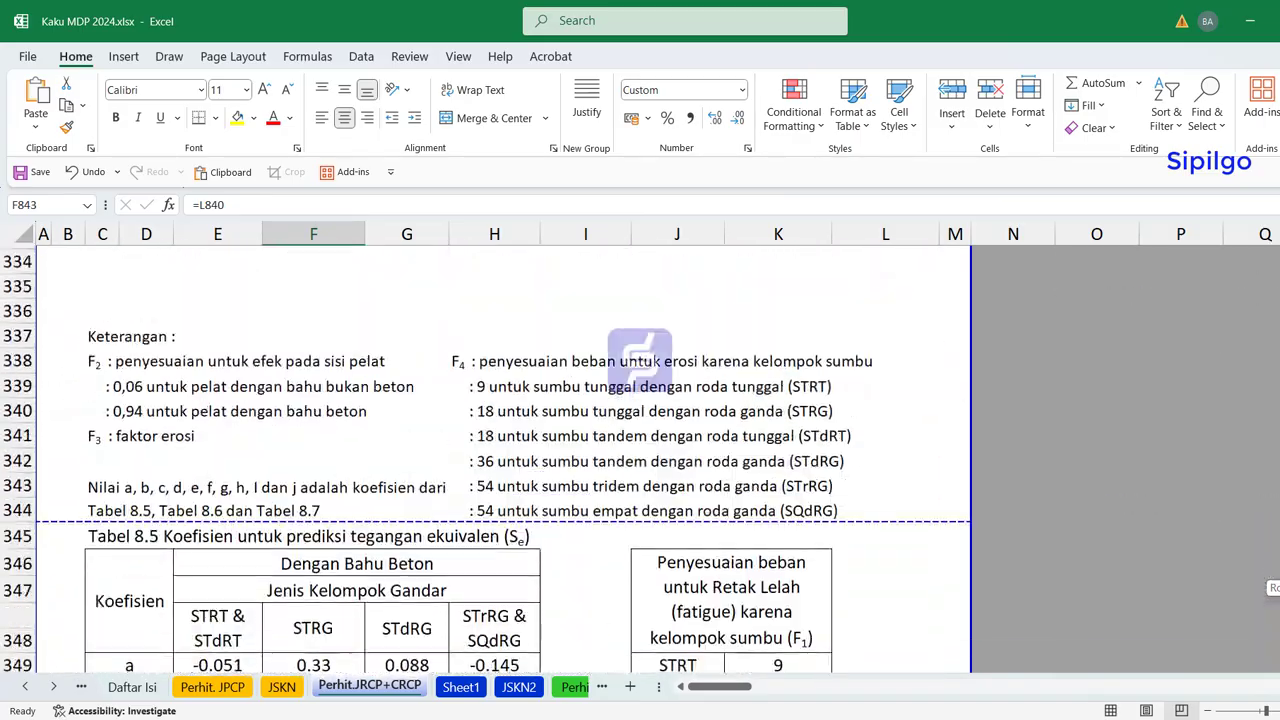
pyautogui.scroll(11, 500, 460)
pyautogui.scroll(-20, 500, 460)
pyautogui.scroll(-13, 500, 460)
pyautogui.scroll(-4, 500, 460)
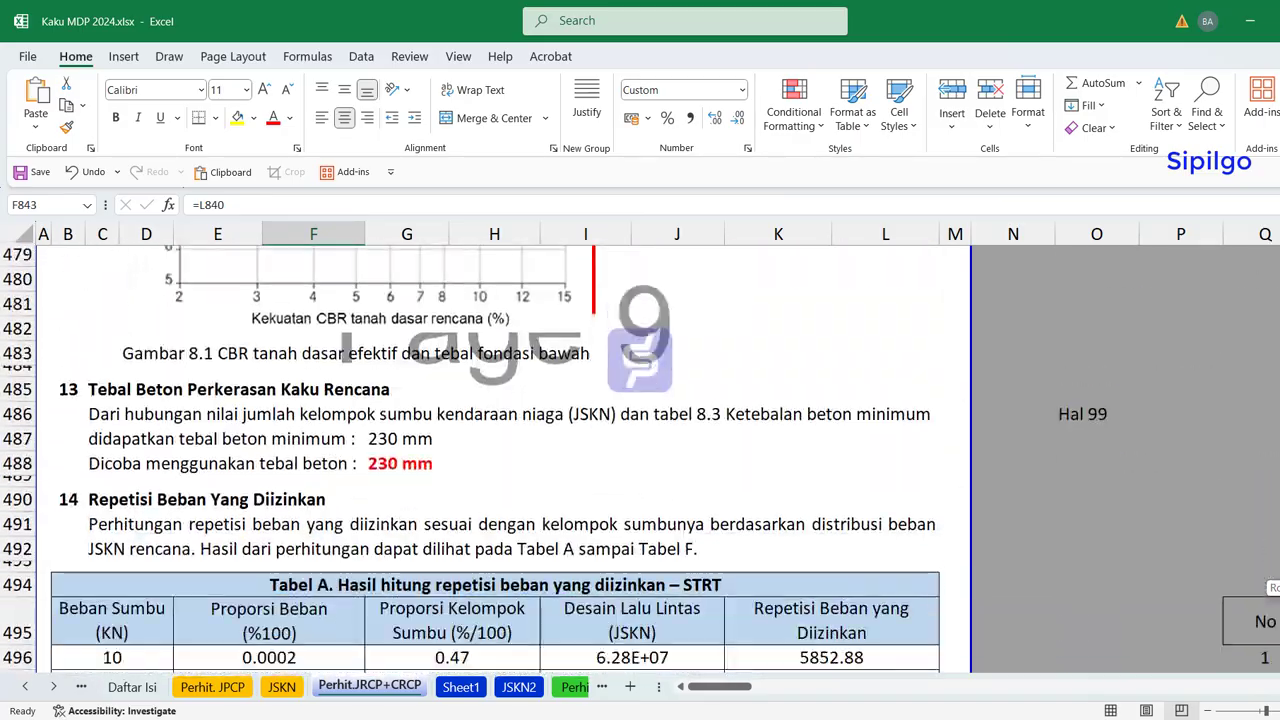
pyautogui.scroll(-2, 500, 460)
pyautogui.click(440, 314)
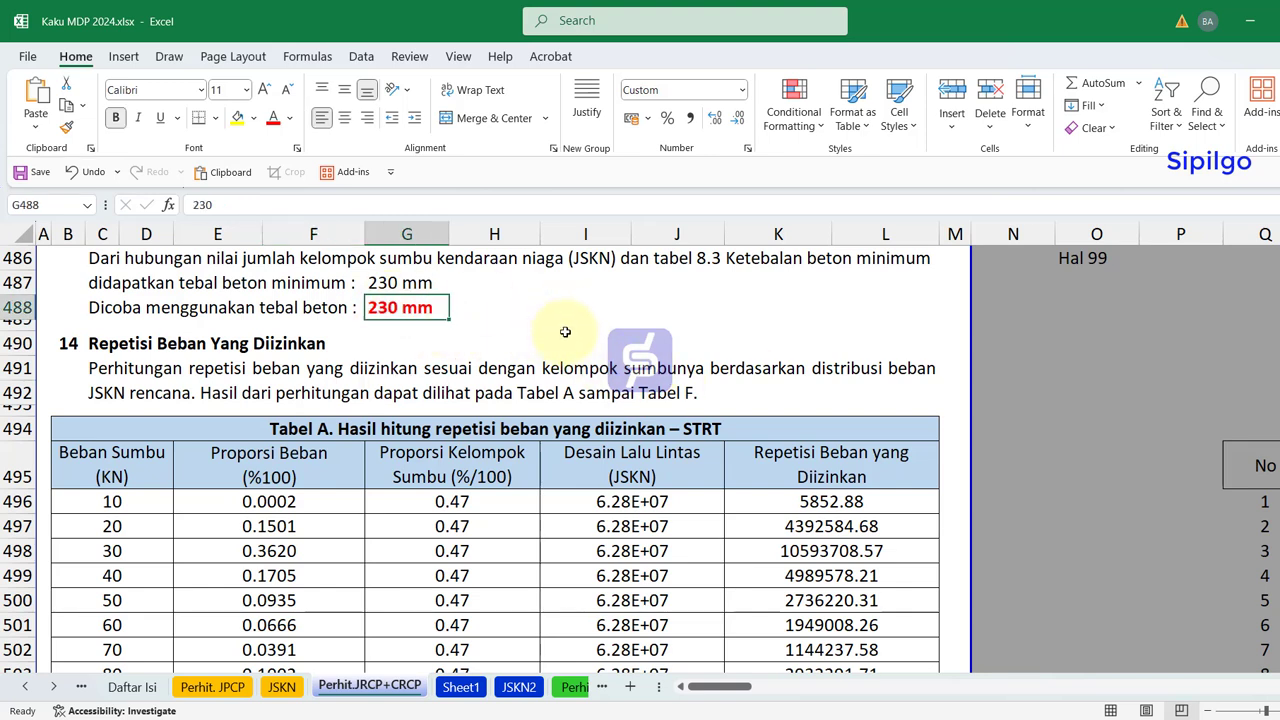
pyautogui.write('300')
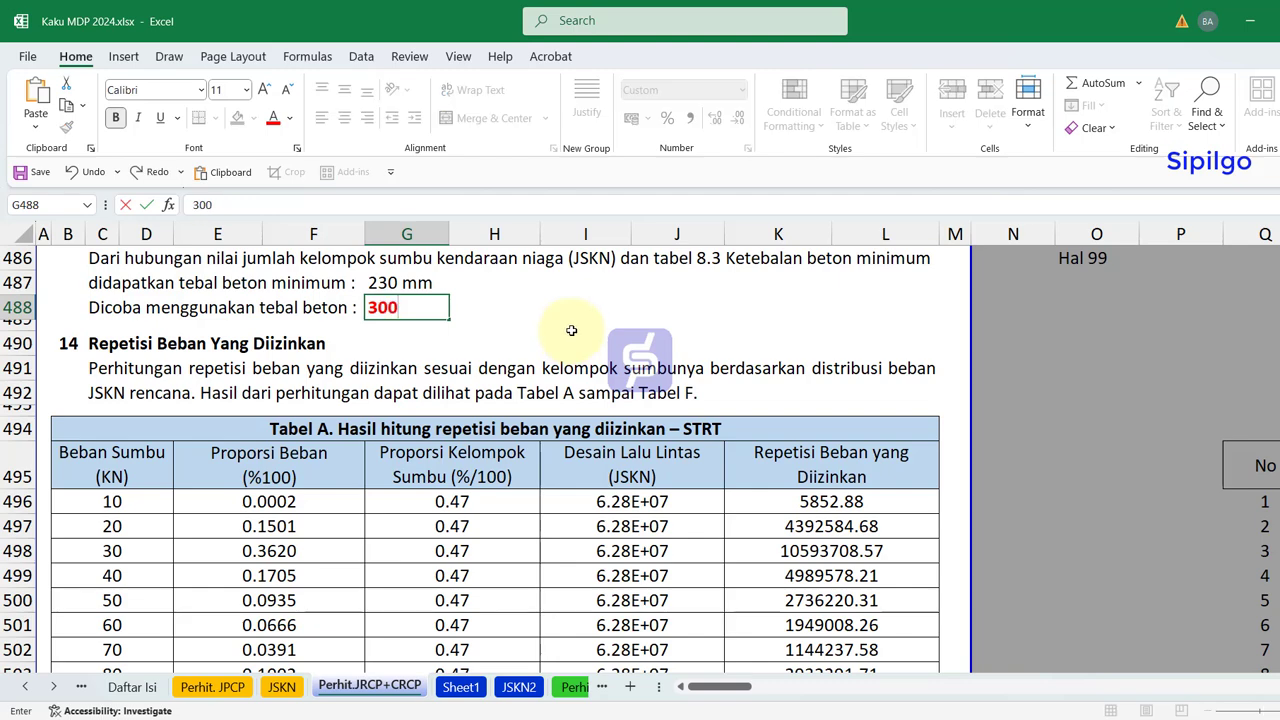
pyautogui.press('Return')
pyautogui.click(580, 326)
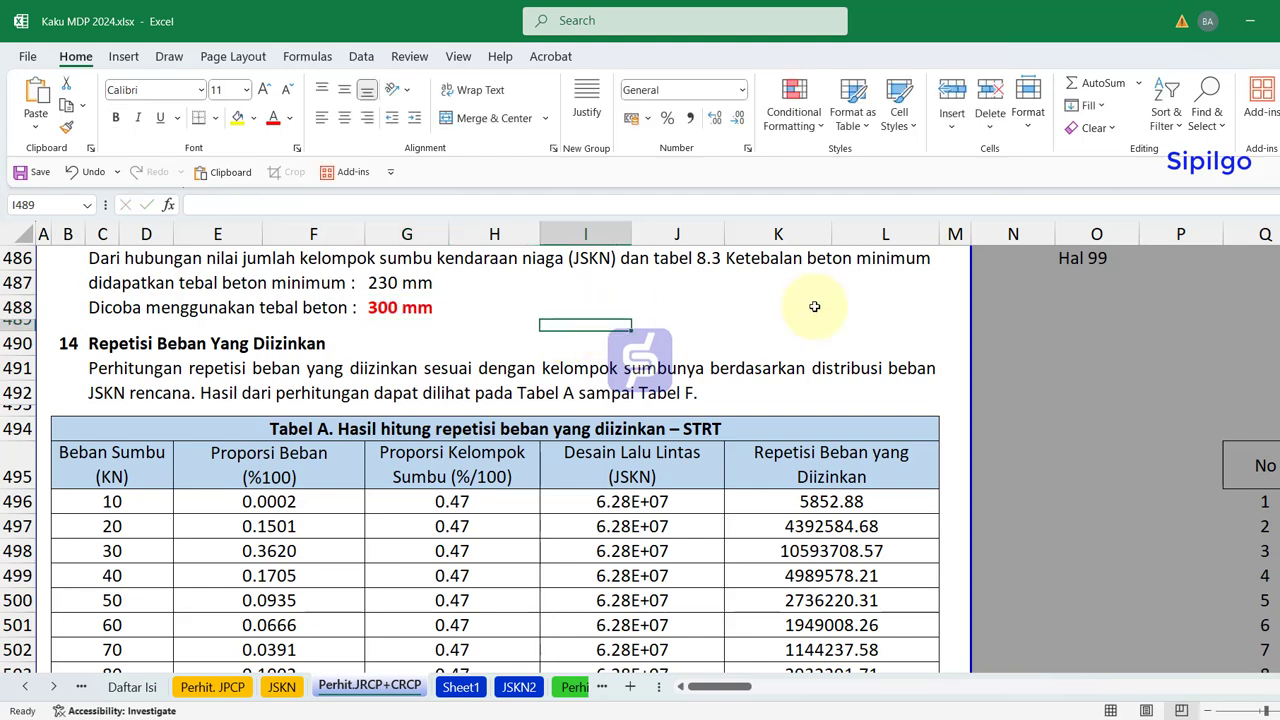
pyautogui.scroll(-20, 585, 400)
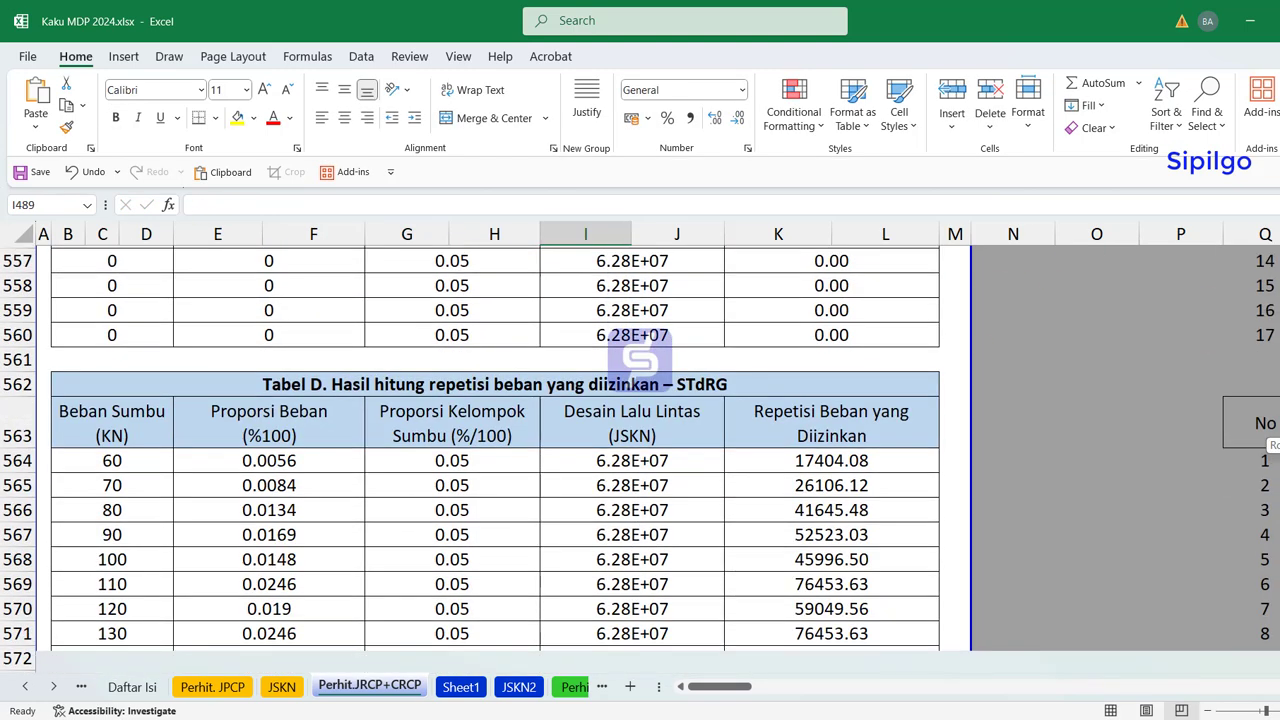
pyautogui.scroll(-20, 585, 400)
pyautogui.scroll(-15, 585, 400)
pyautogui.scroll(-16, 585, 400)
pyautogui.scroll(-12, 585, 400)
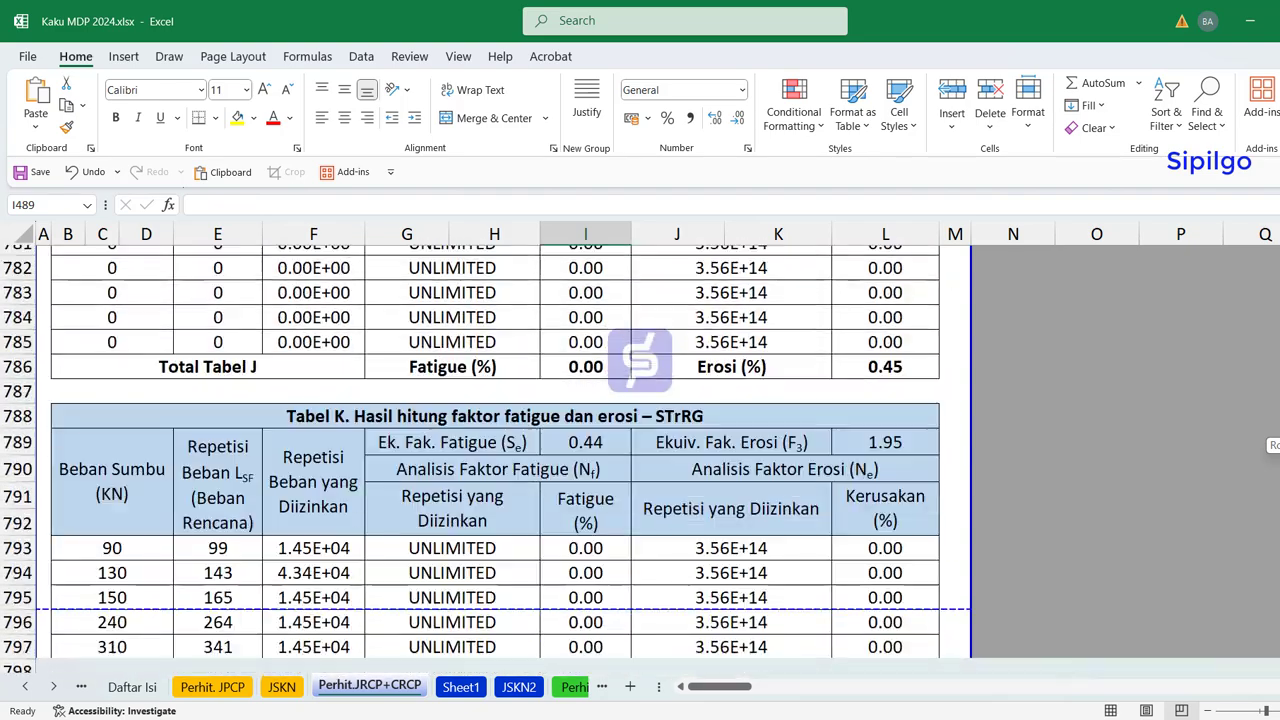
pyautogui.scroll(-19, 585, 400)
pyautogui.scroll(-7, 585, 400)
pyautogui.scroll(7, 737, 508)
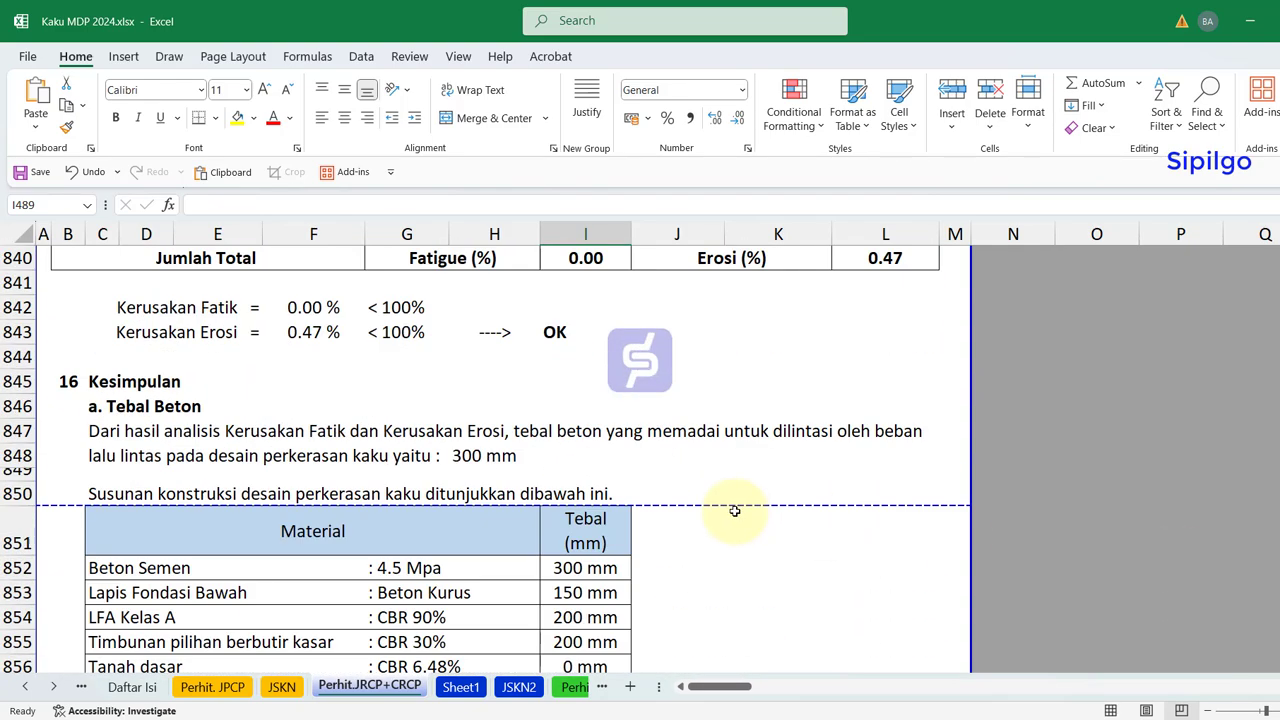
pyautogui.scroll(1, 737, 506)
pyautogui.click(555, 407)
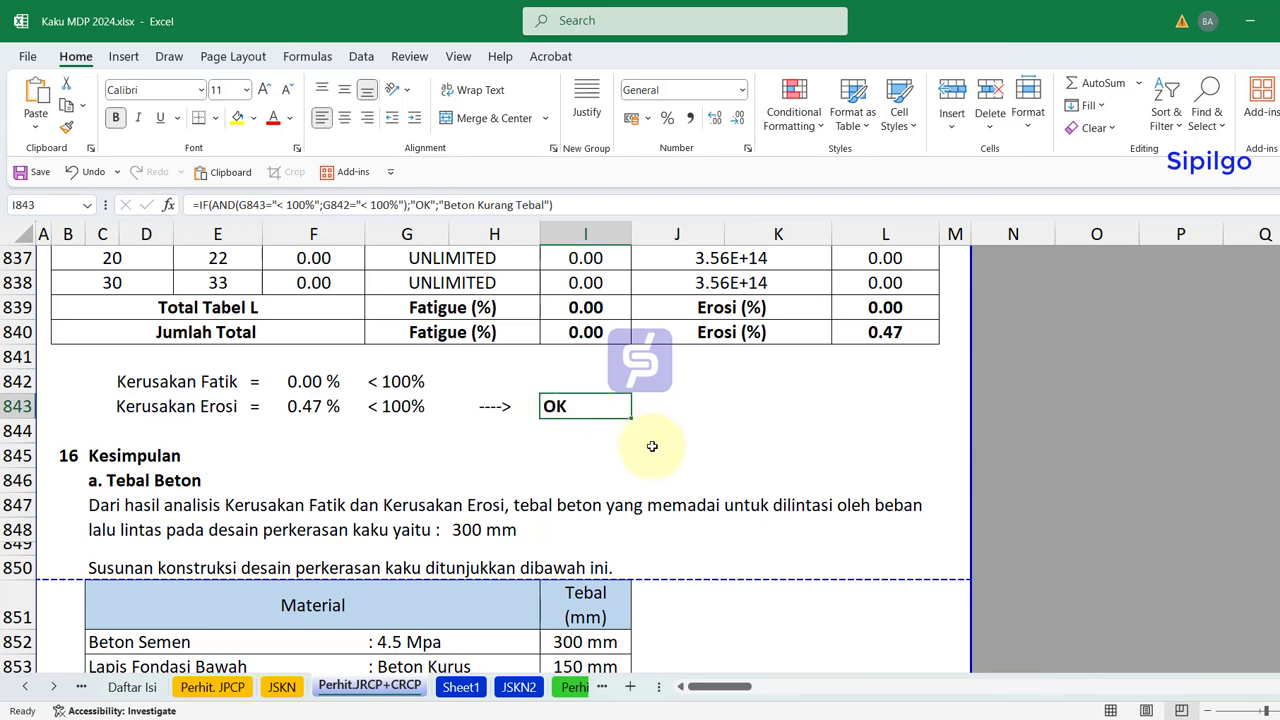
pyautogui.click(693, 409)
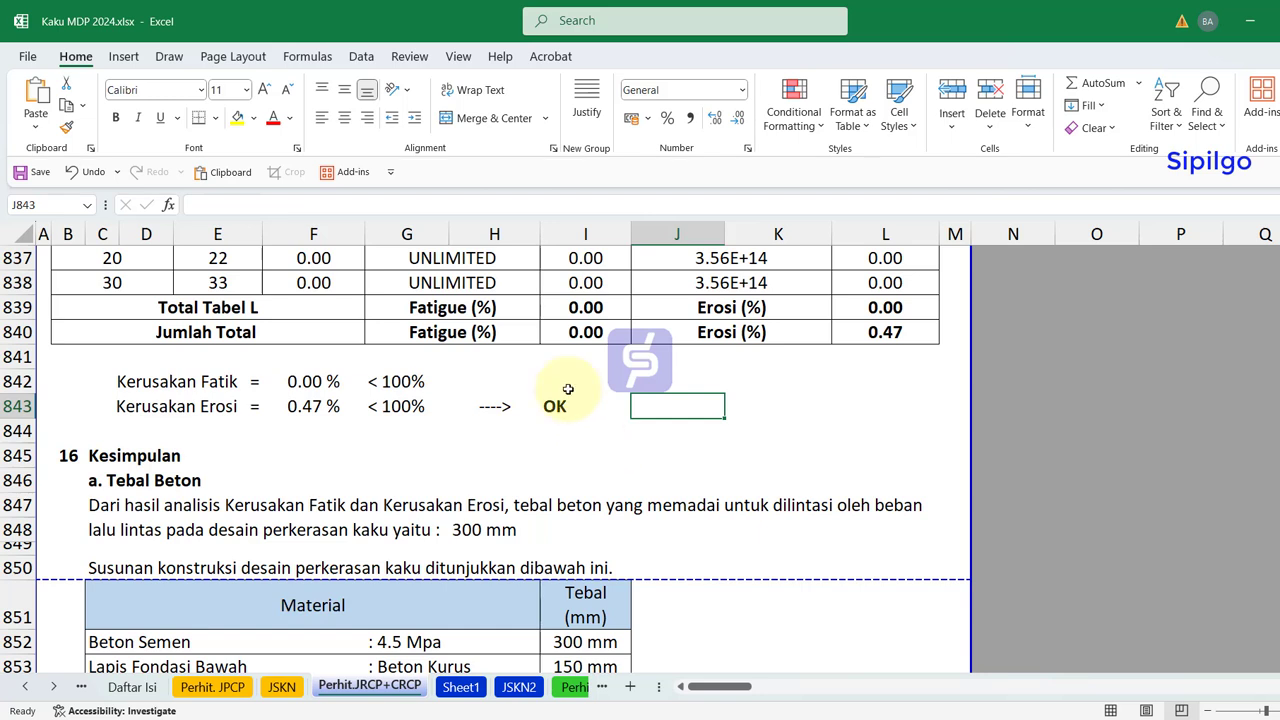
# - Inspect the formula behind the OK damage check
pyautogui.click(640, 383)
pyautogui.click(555, 407)
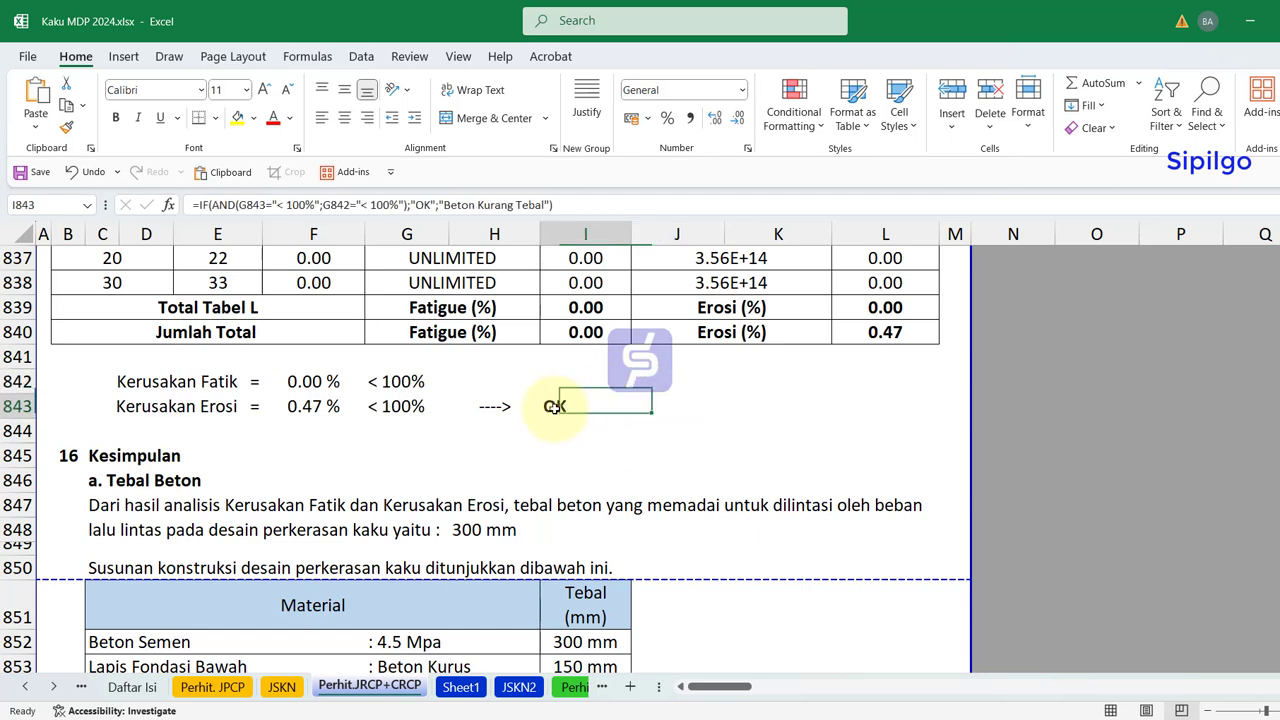
pyautogui.scroll(20, 495, 460)
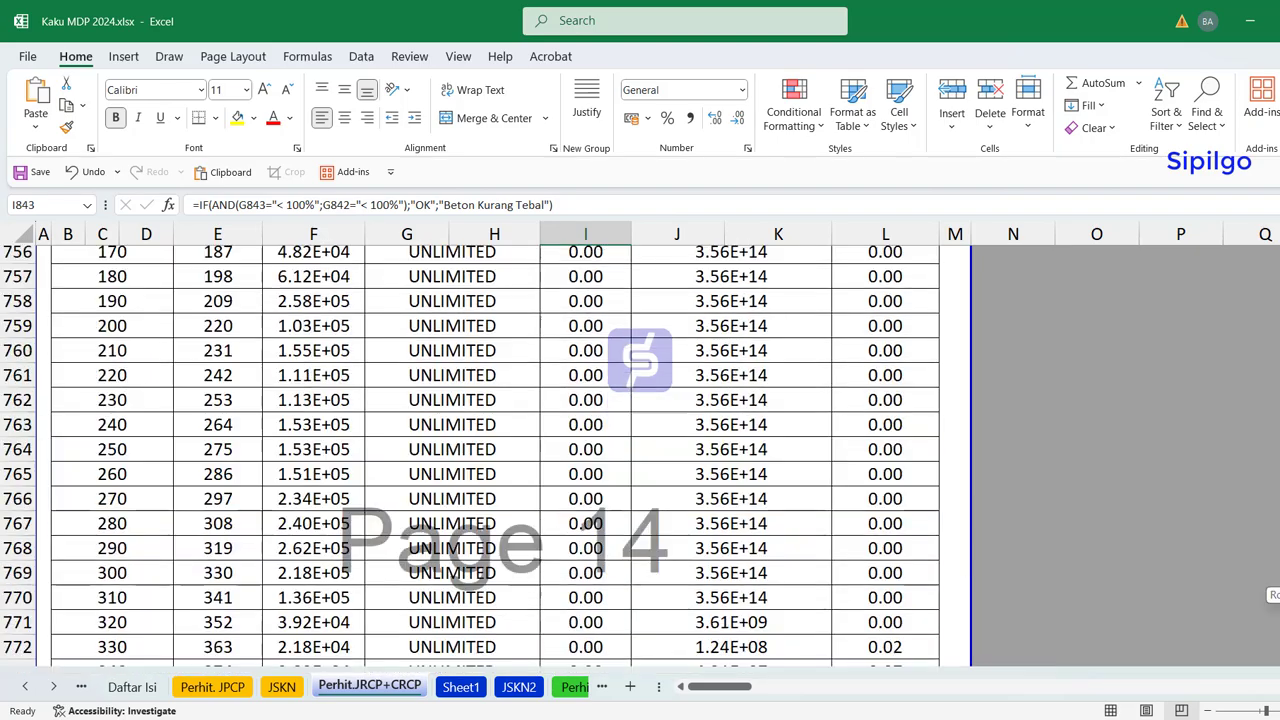
pyautogui.scroll(20, 495, 460)
pyautogui.scroll(20, 495, 460)
pyautogui.scroll(15, 495, 460)
pyautogui.scroll(7, 462, 537)
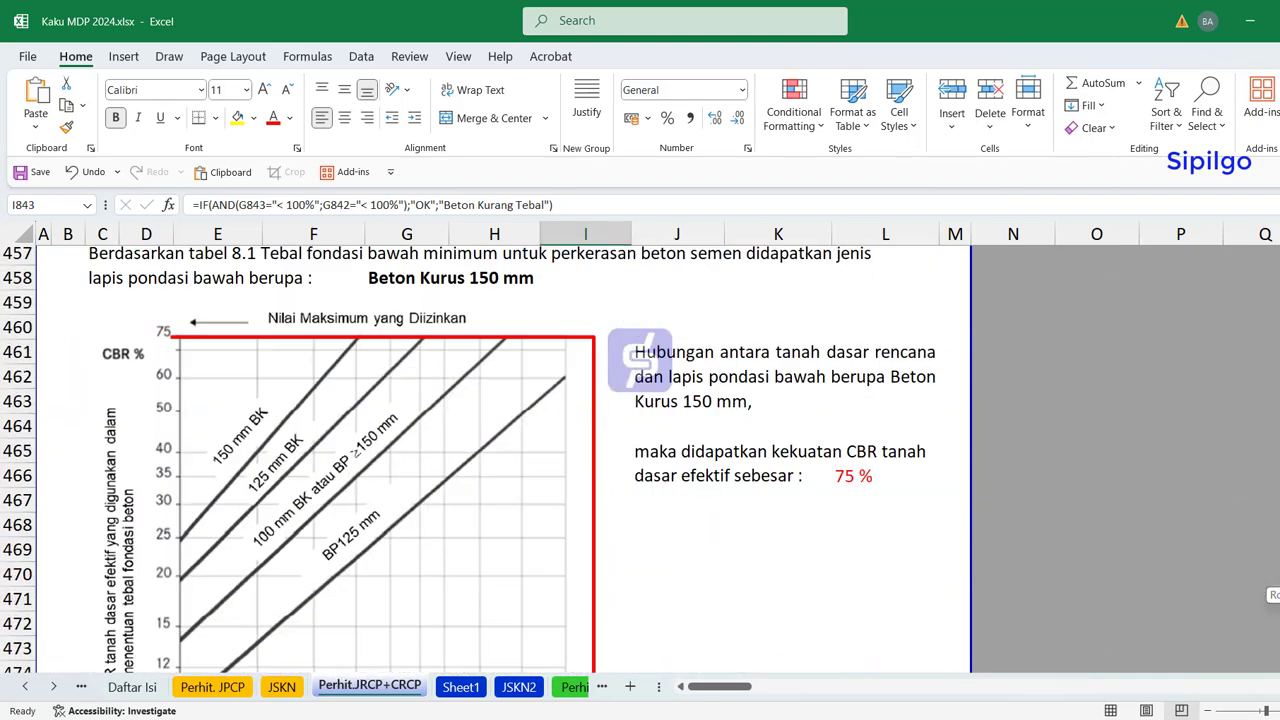
pyautogui.scroll(-2, 462, 537)
pyautogui.scroll(-3, 462, 537)
# - Enter 25 in G488 to set the trial concrete thickness to 250 mm
pyautogui.click(385, 591)
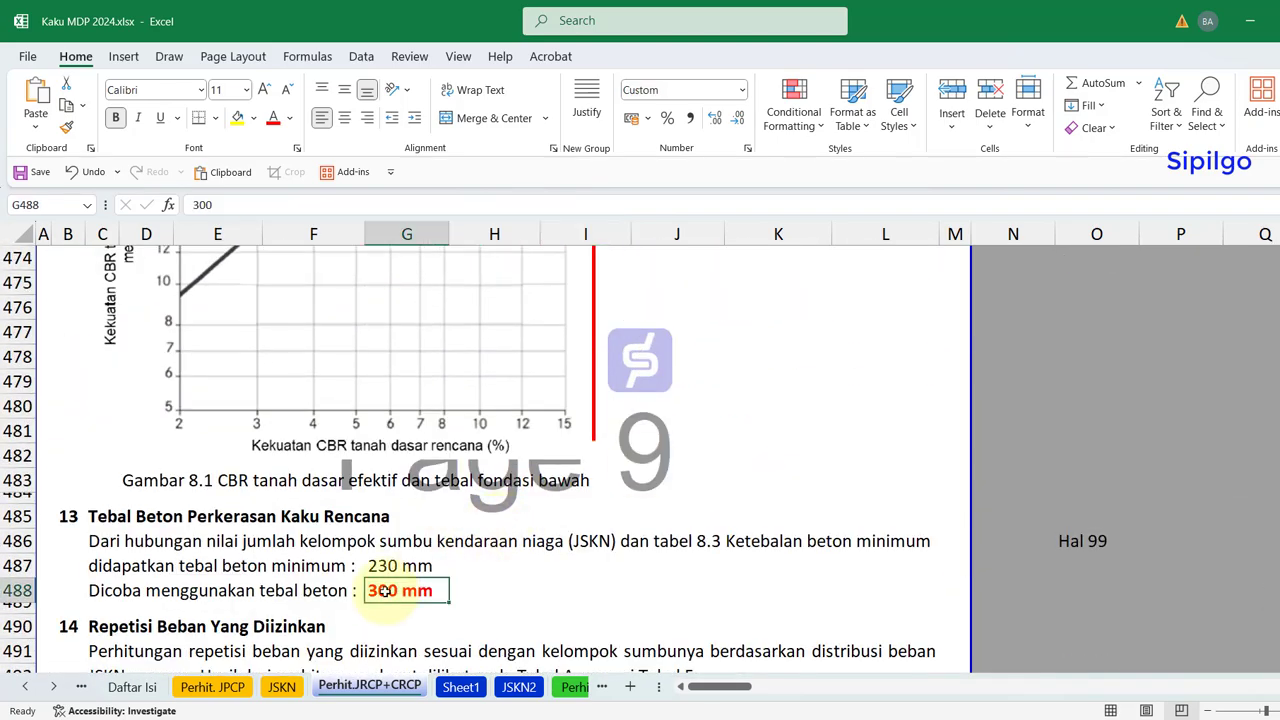
pyautogui.write('250')
pyautogui.press('Return')
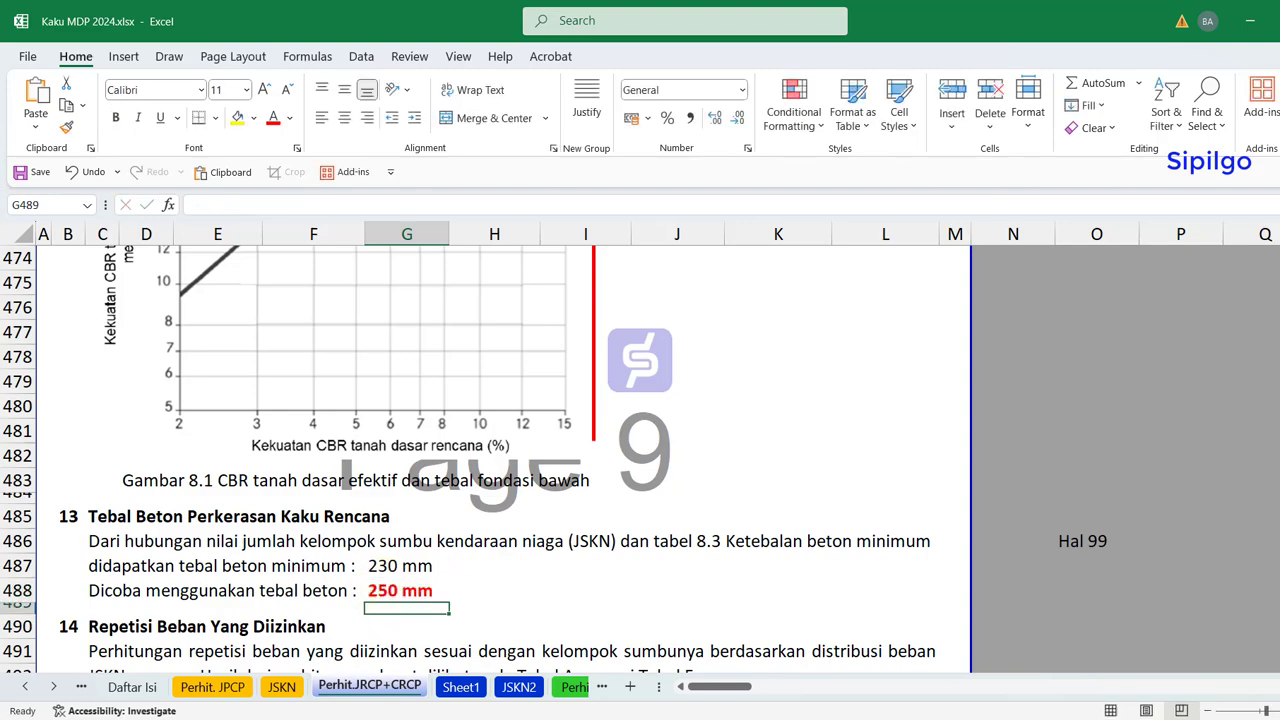
pyautogui.moveTo(1276, 300); pyautogui.dragTo(1276, 440)
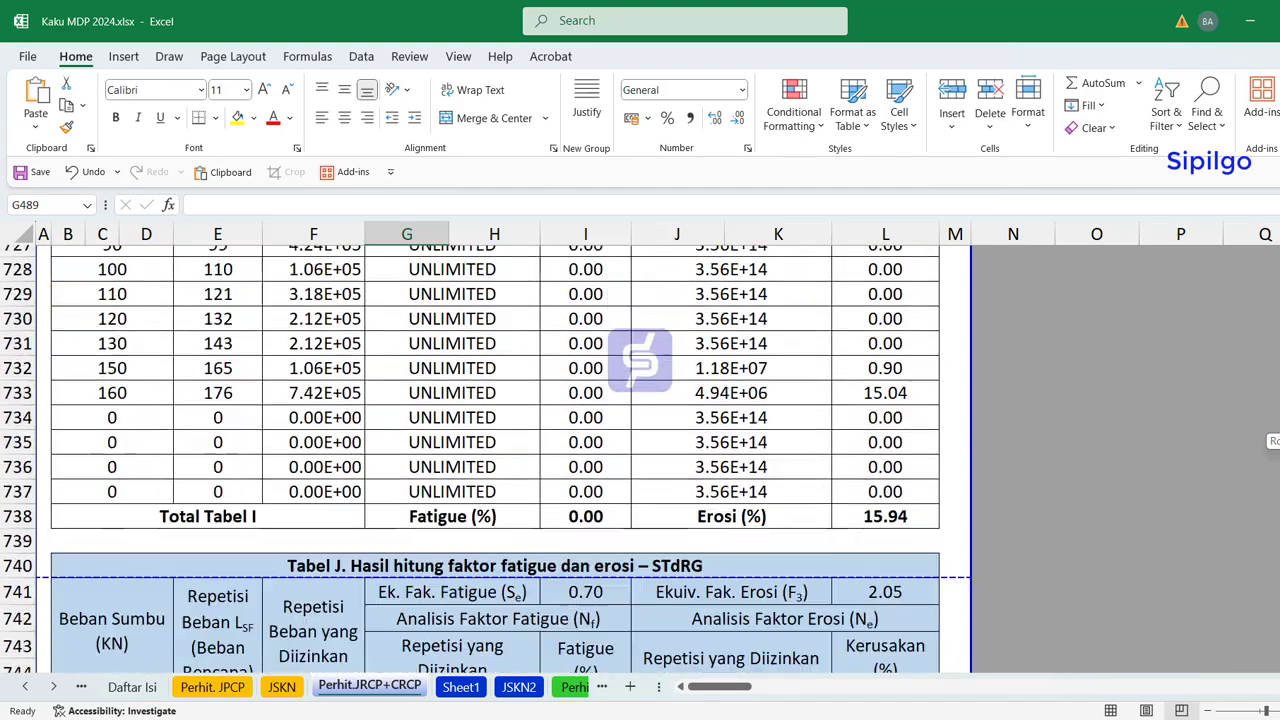
pyautogui.moveTo(1276, 440); pyautogui.dragTo(1276, 442)
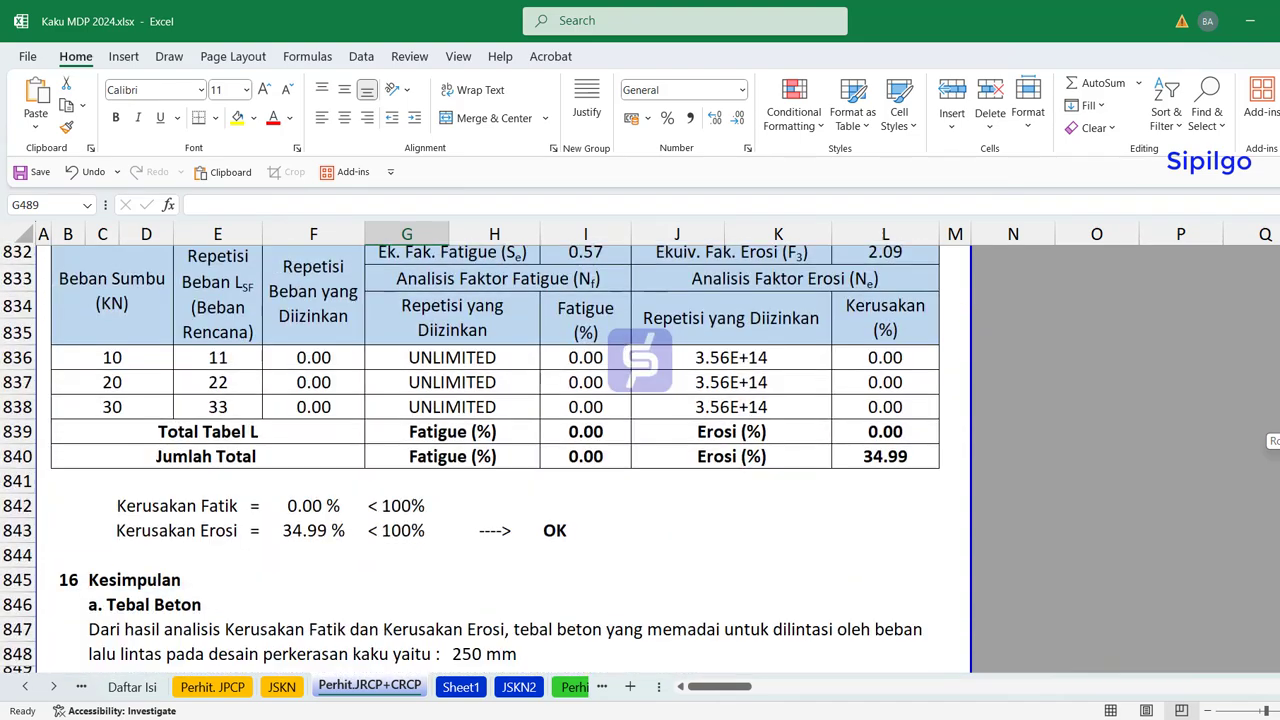
pyautogui.scroll(-1, 480, 560)
# - Confirm the damage check still reads OK and mark the updated layer thicknesses in the material table
pyautogui.click(551, 457)
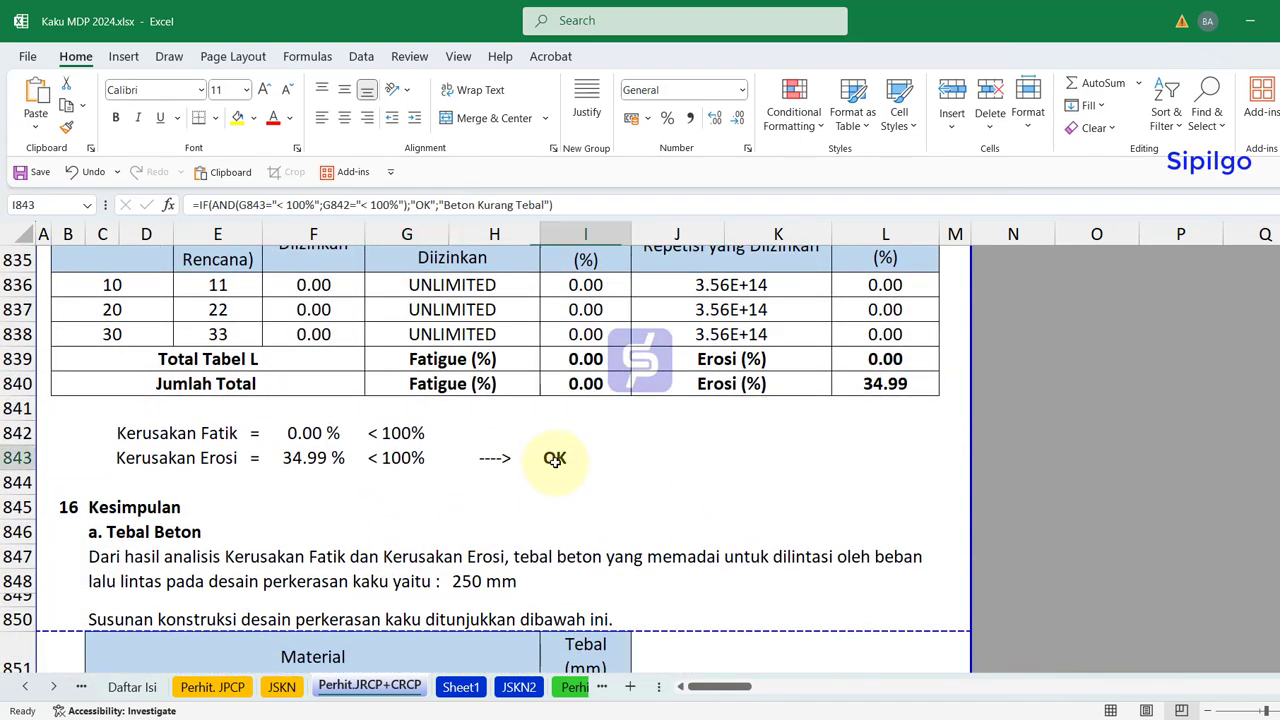
pyautogui.click(706, 458)
pyautogui.click(515, 458)
pyautogui.click(560, 458)
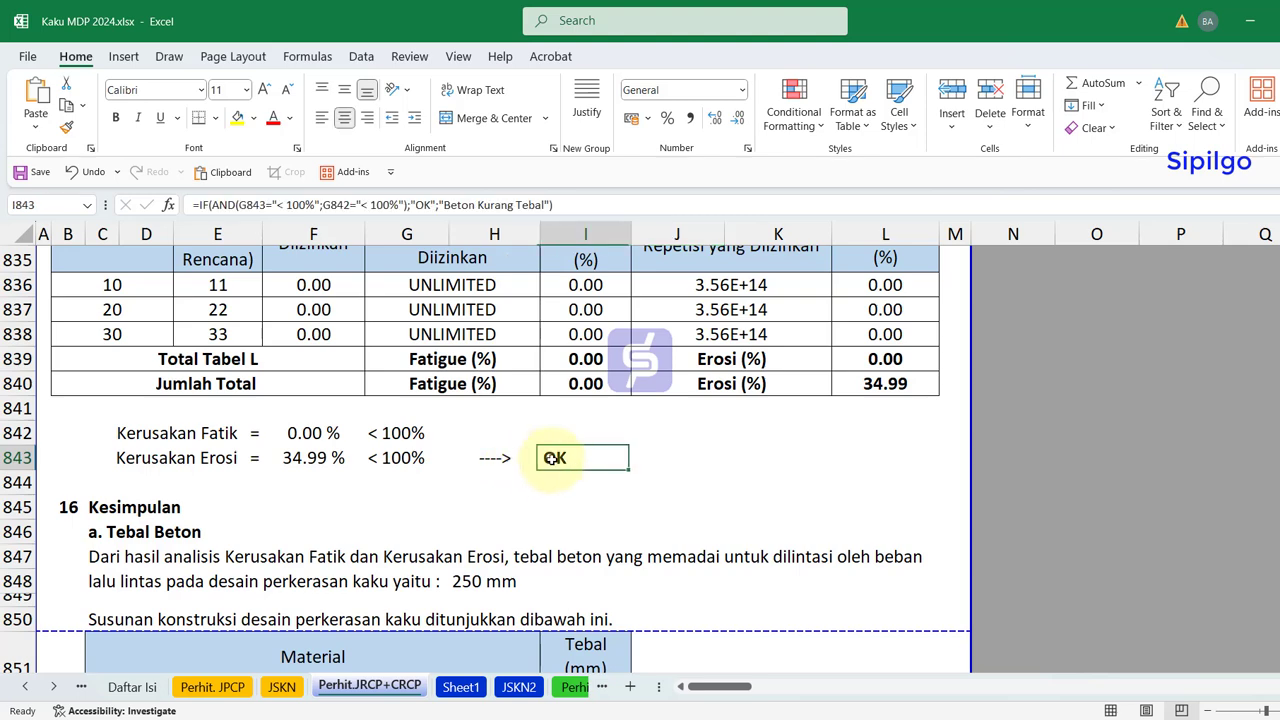
pyautogui.click(672, 480)
pyautogui.scroll(-1, 669, 482)
pyautogui.scroll(-2, 664, 492)
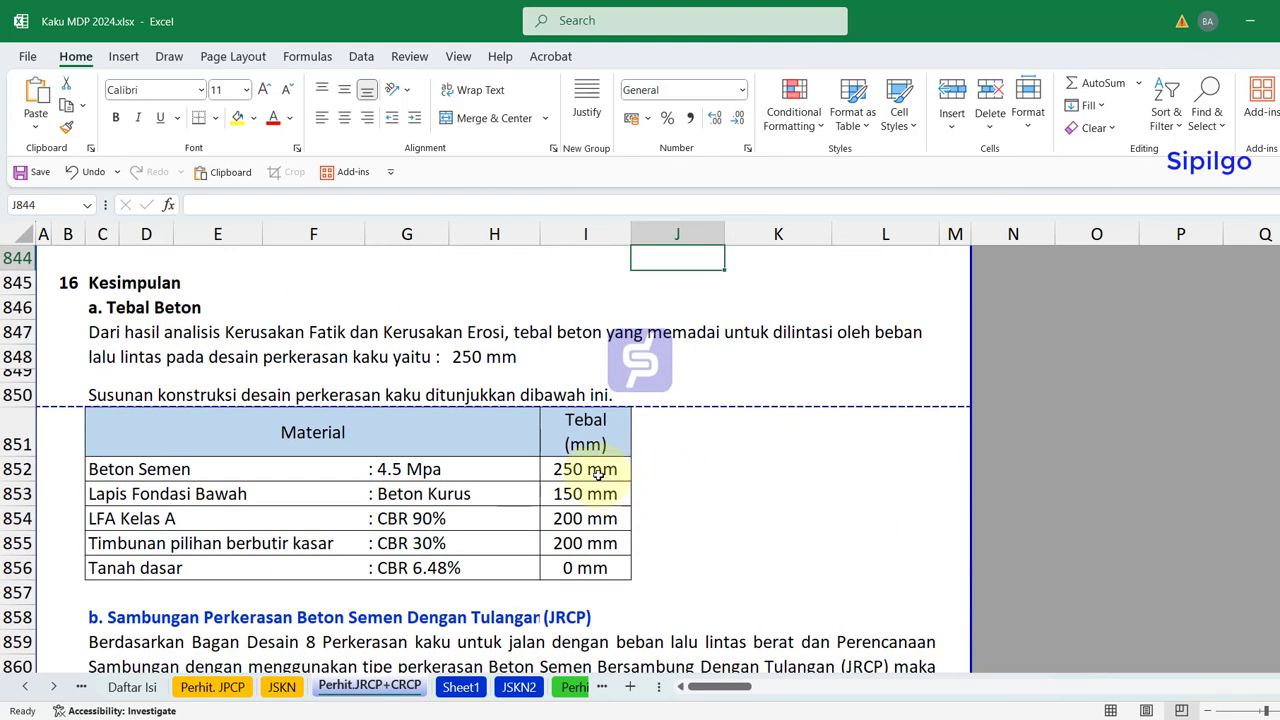
pyautogui.moveTo(598, 474); pyautogui.dragTo(588, 566)
# - Inspect the JRCP joint section heading and its (JRCP) label
pyautogui.click(730, 482)
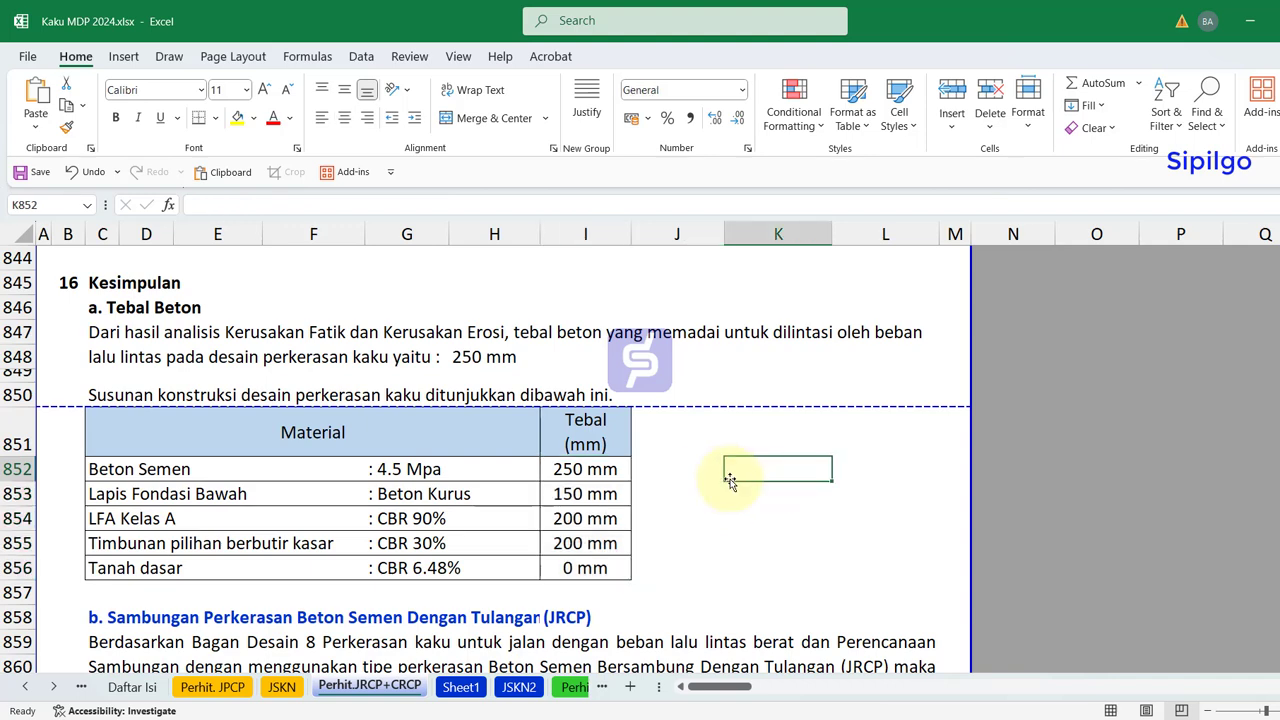
pyautogui.scroll(-4, 730, 482)
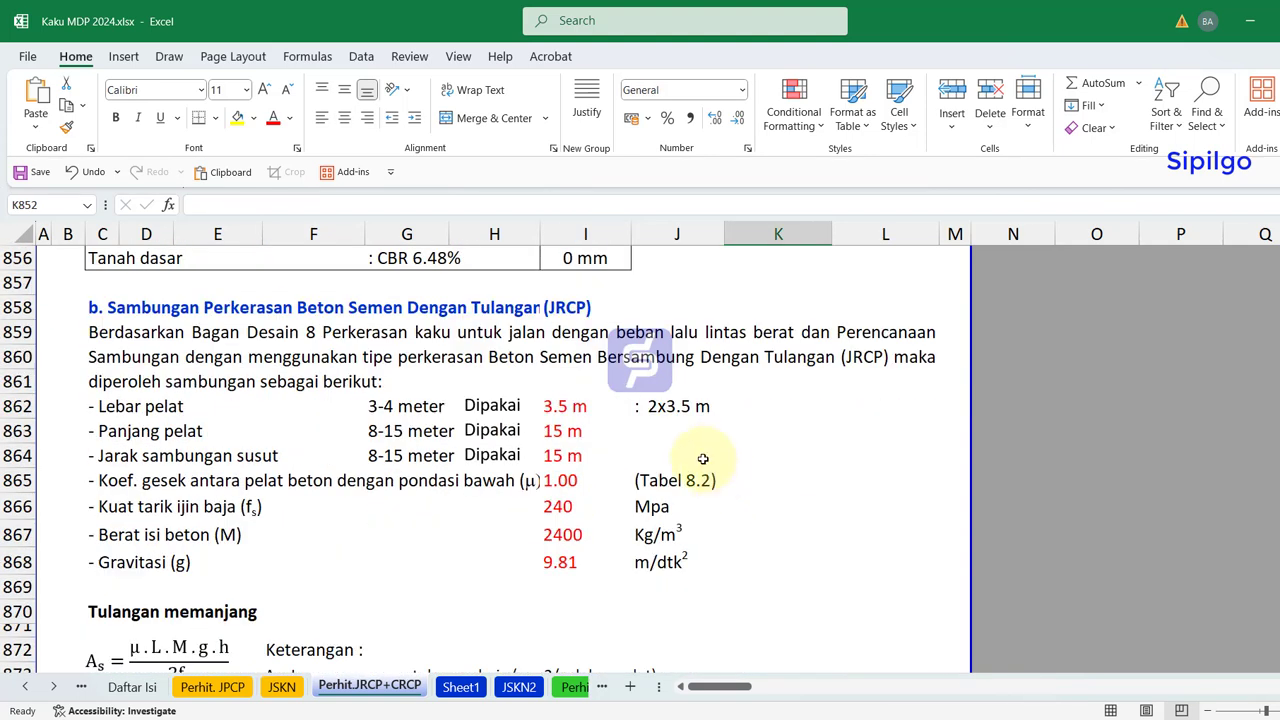
pyautogui.click(698, 300)
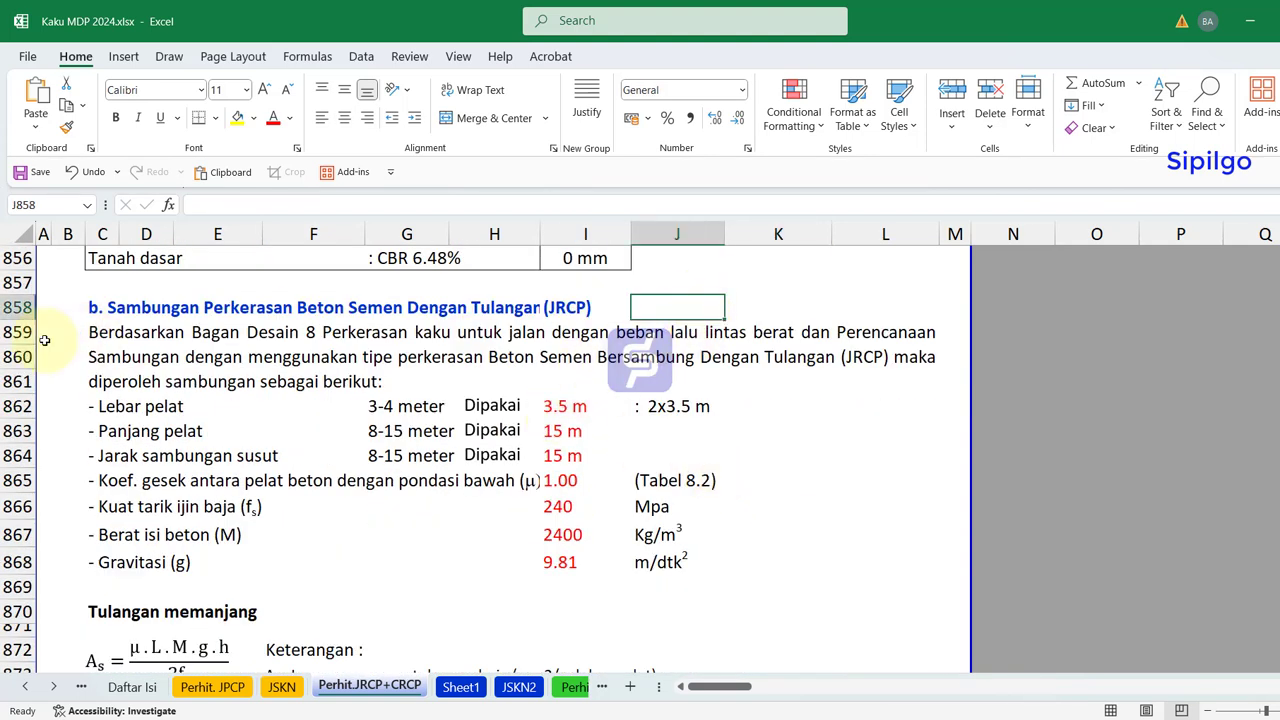
pyautogui.click(98, 312)
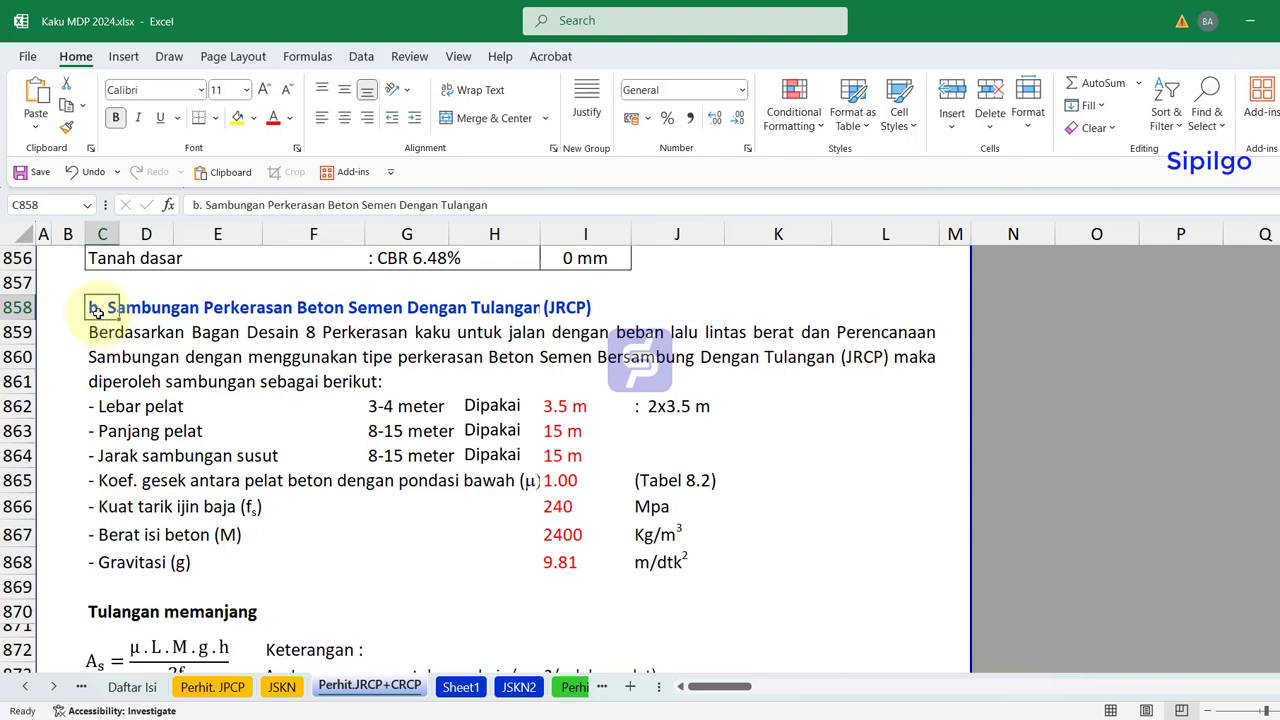
pyautogui.click(548, 308)
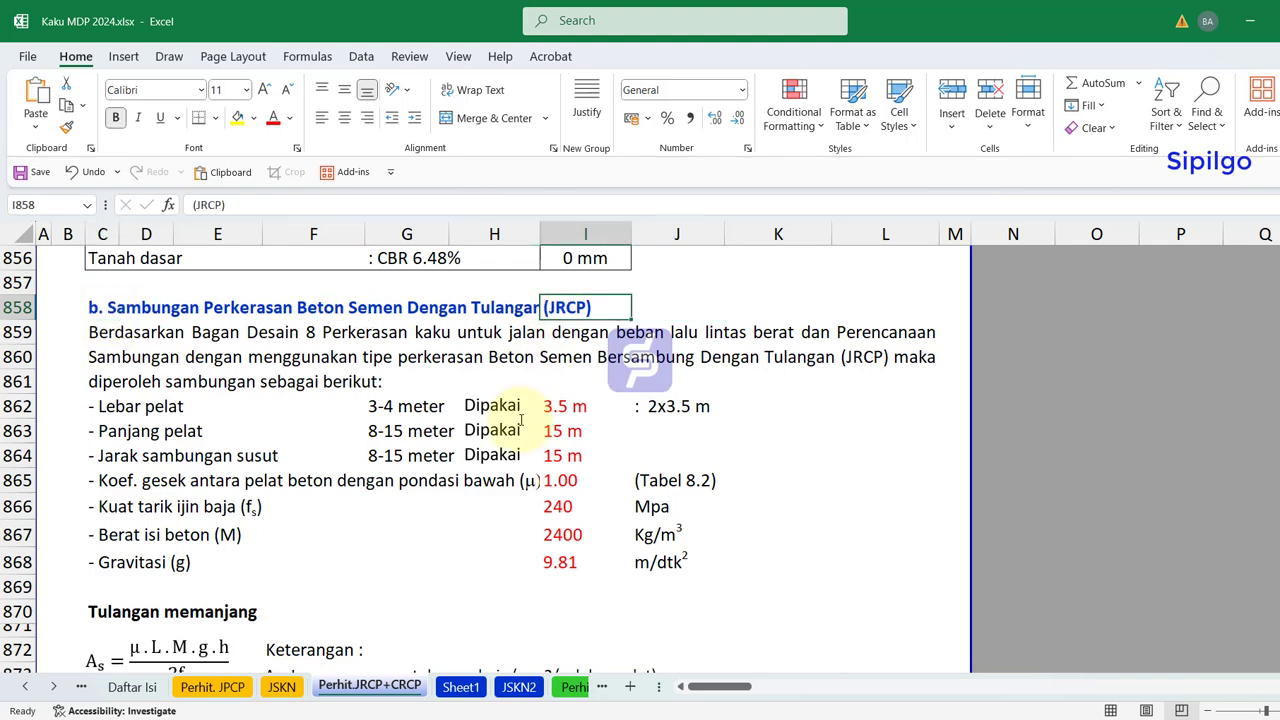
# - Inspect the CRCP joint section heading and its (CRCP) label
pyautogui.scroll(-10, 521, 422)
pyautogui.scroll(-5, 521, 422)
pyautogui.scroll(-5, 521, 420)
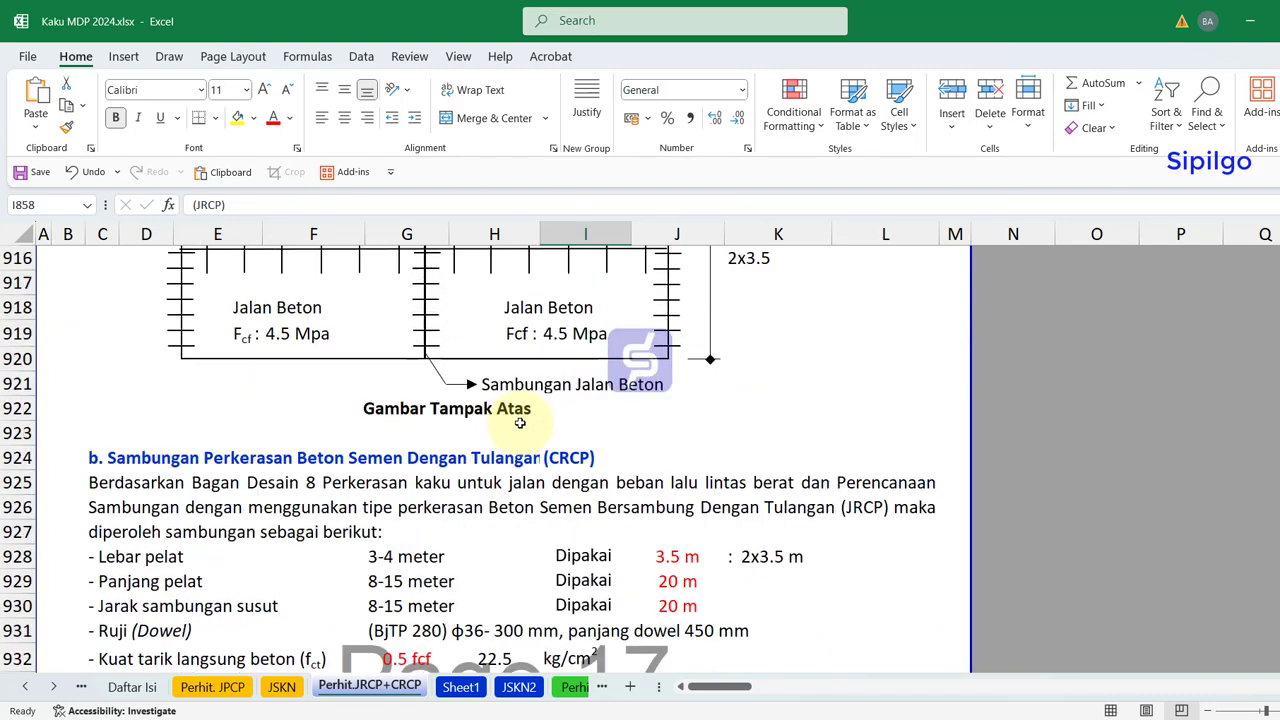
pyautogui.scroll(-1, 521, 420)
pyautogui.click(93, 383)
pyautogui.click(581, 381)
# - Scroll back up to the top of the calculation sheet
pyautogui.scroll(1, 613, 427)
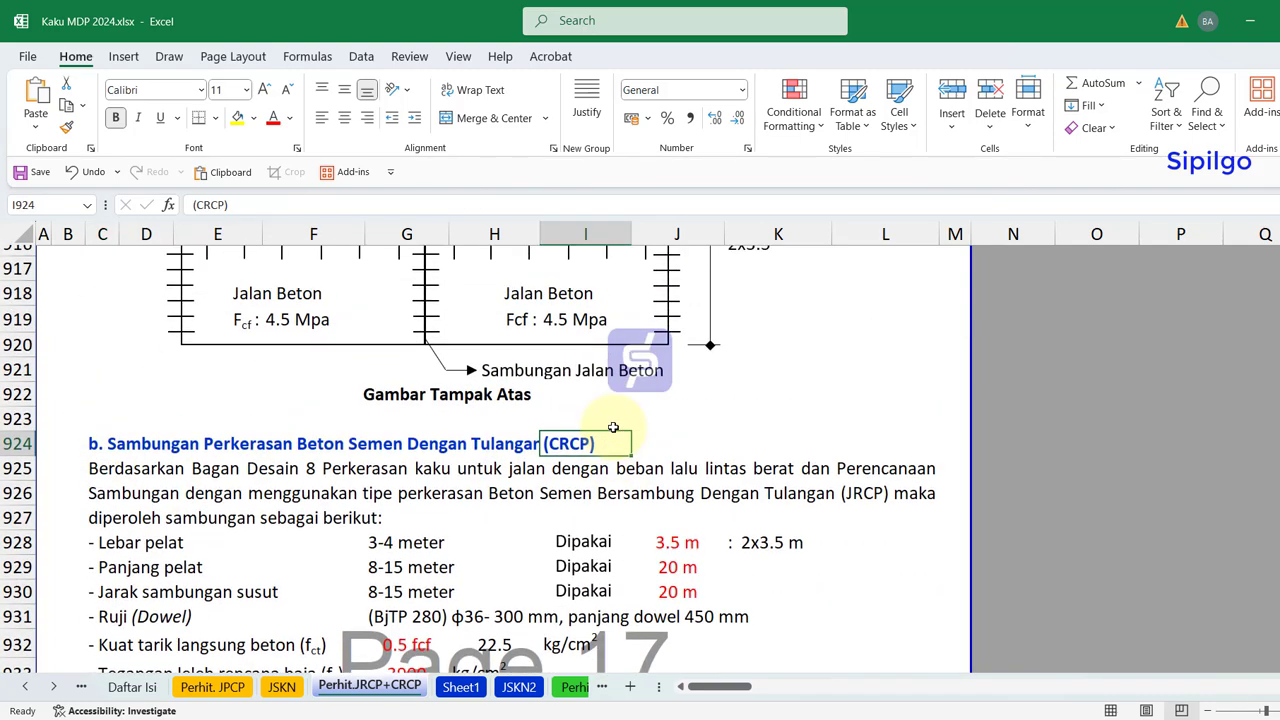
pyautogui.scroll(5, 613, 427)
pyautogui.scroll(6, 613, 427)
pyautogui.scroll(1, 613, 427)
pyautogui.scroll(4, 613, 427)
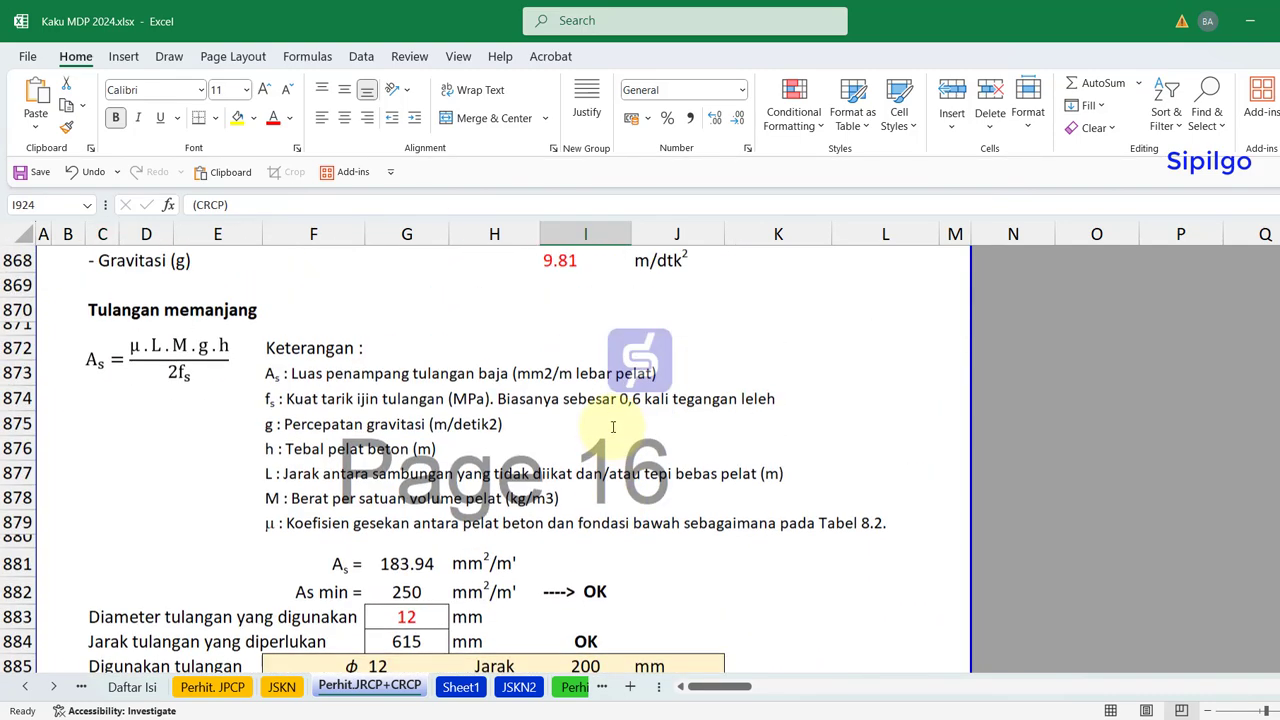
pyautogui.scroll(6, 613, 427)
pyautogui.scroll(1, 613, 427)
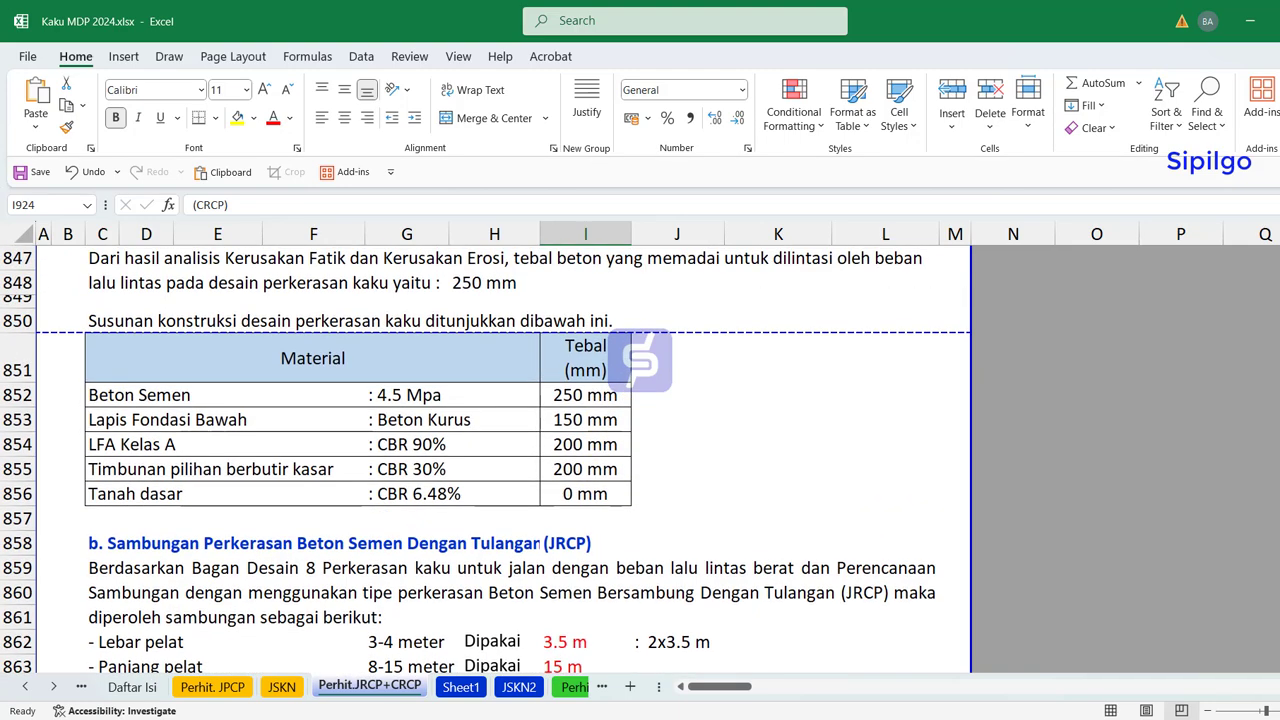
pyautogui.scroll(20, 613, 427)
pyautogui.scroll(20, 600, 440)
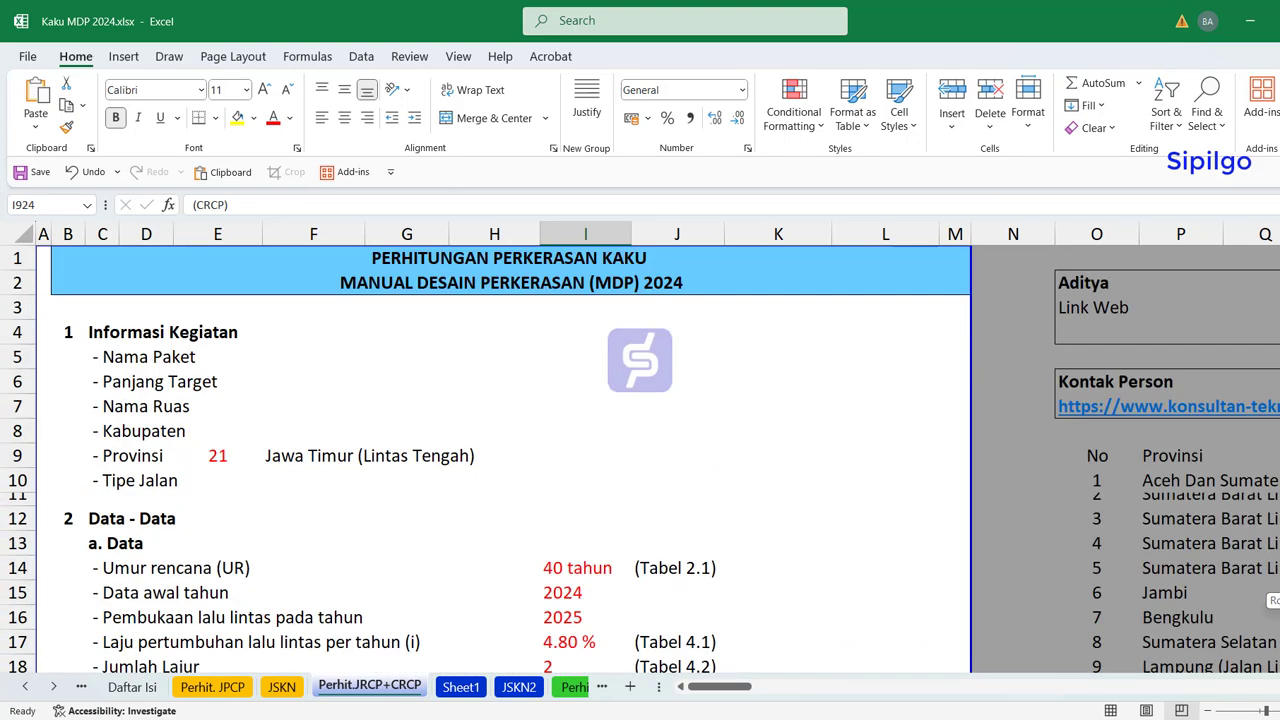
pyautogui.scroll(-2, 586, 423)
pyautogui.scroll(-1, 587, 489)
pyautogui.click(587, 489)
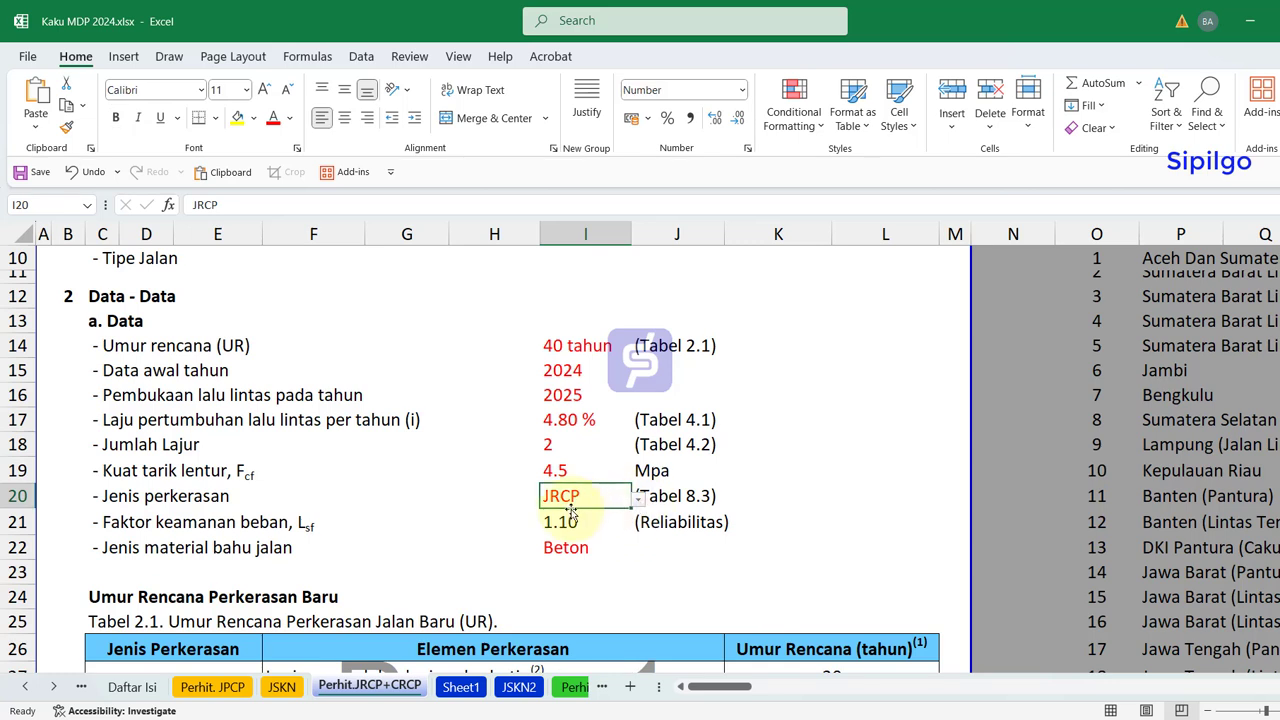
pyautogui.click(880, 500)
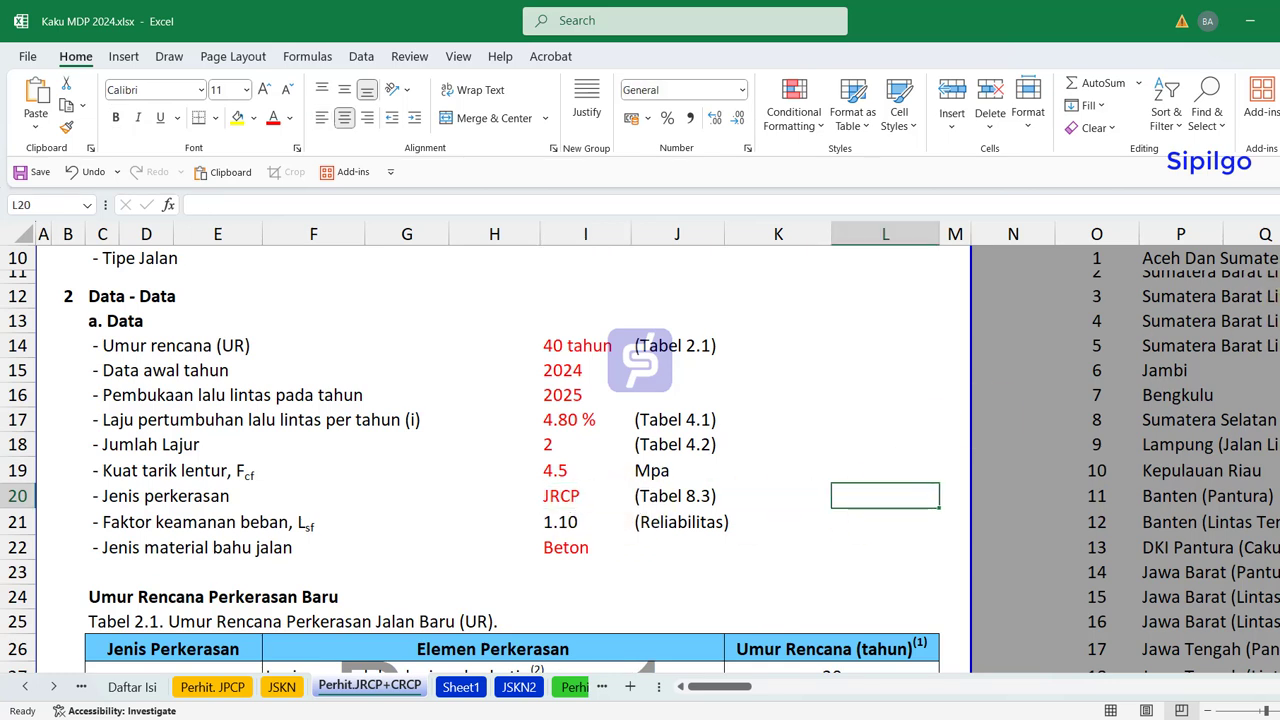
pyautogui.scroll(-1, 656, 457)
pyautogui.scroll(-10, 656, 457)
pyautogui.scroll(-10, 656, 457)
pyautogui.scroll(-4, 656, 457)
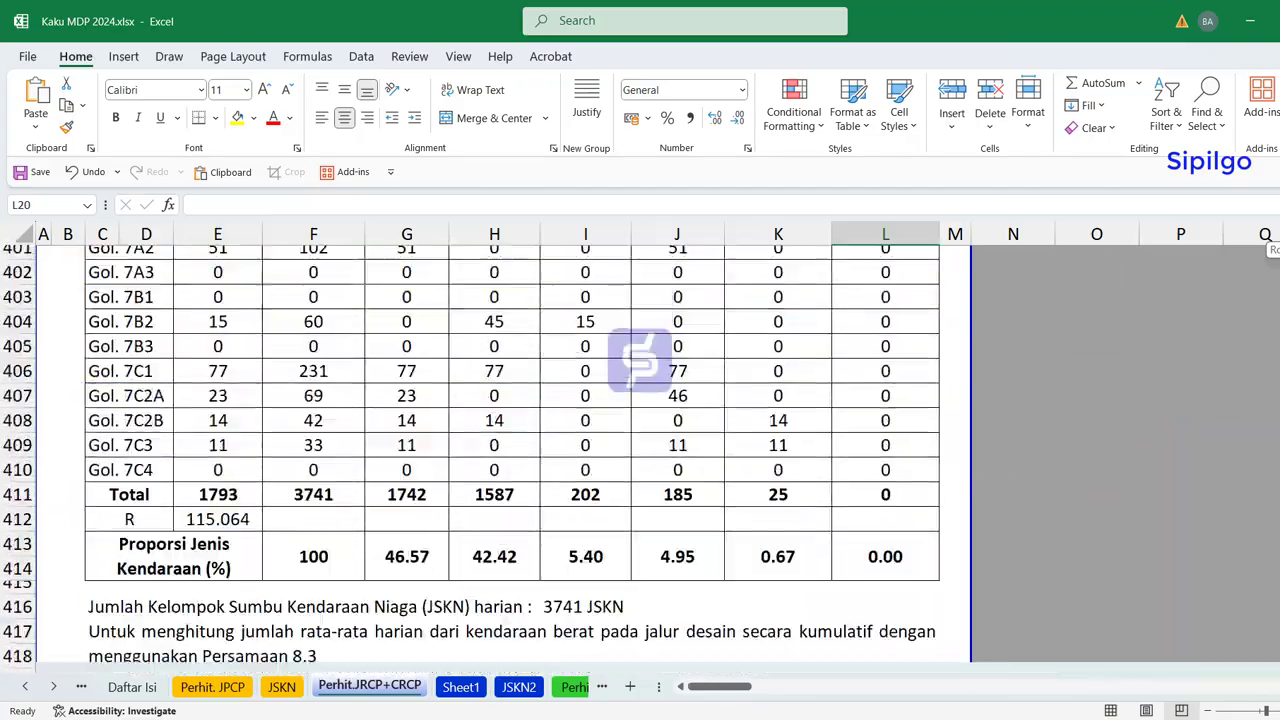
pyautogui.scroll(-20, 656, 457)
pyautogui.scroll(-4, 656, 457)
pyautogui.scroll(-20, 656, 457)
pyautogui.scroll(-11, 656, 457)
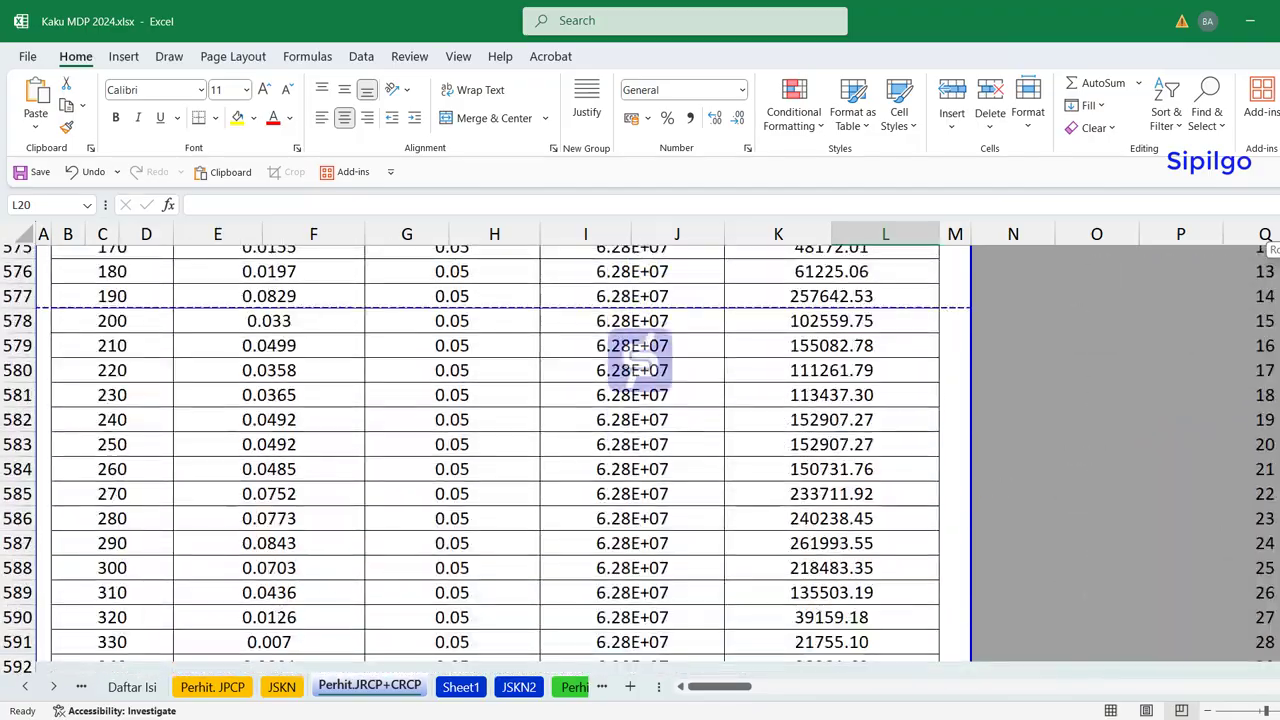
pyautogui.scroll(-20, 656, 457)
pyautogui.scroll(-8, 656, 457)
pyautogui.scroll(-10, 656, 457)
pyautogui.scroll(-17, 656, 457)
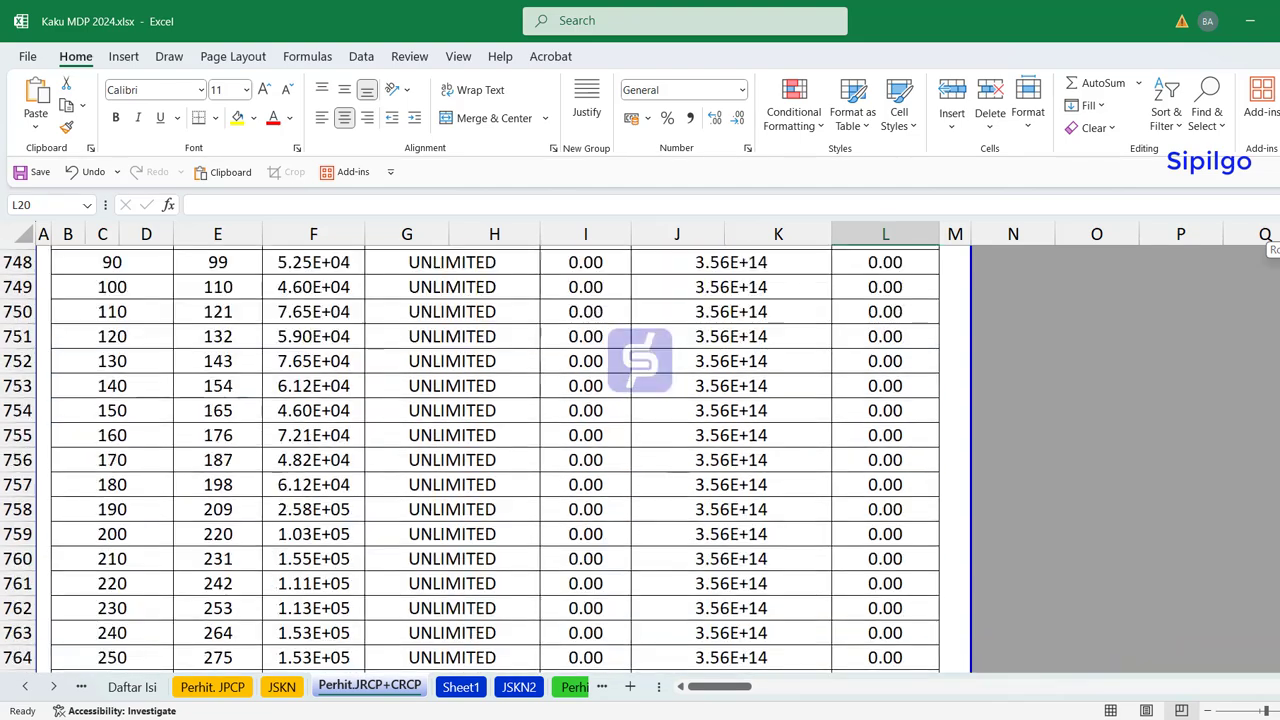
pyautogui.scroll(-20, 492, 482)
pyautogui.scroll(-19, 492, 482)
pyautogui.scroll(-1, 492, 482)
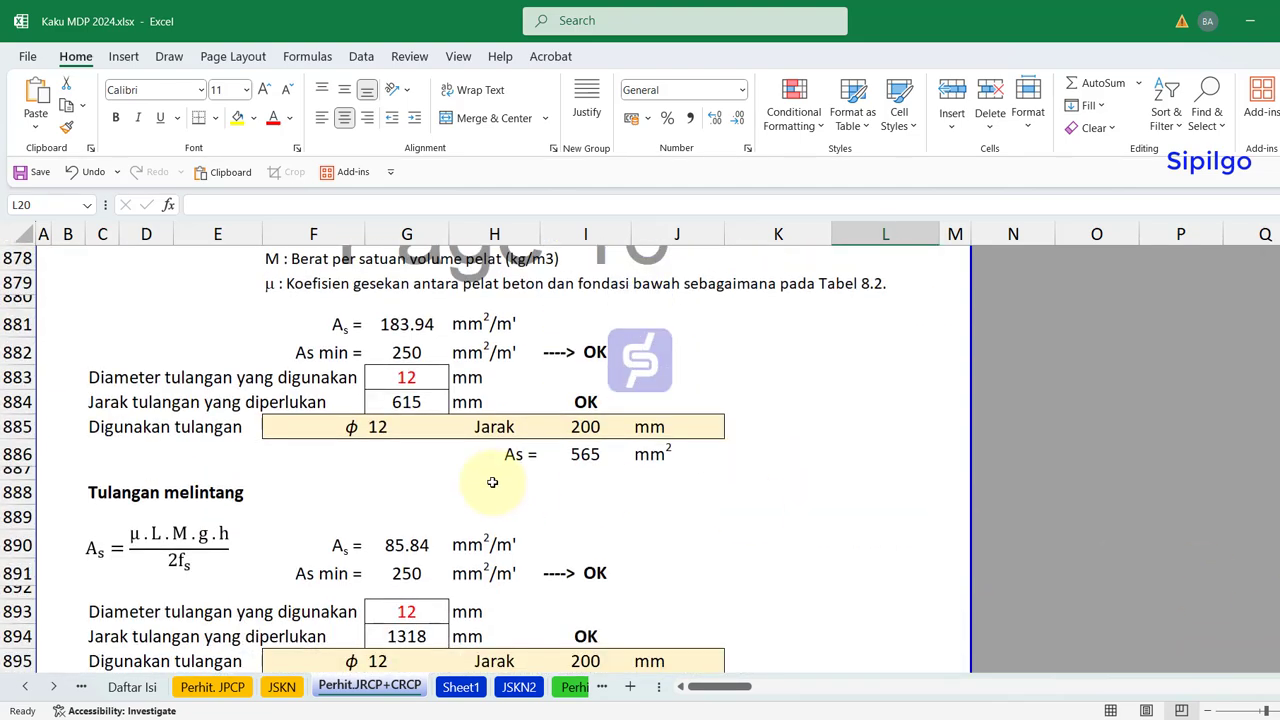
pyautogui.scroll(5, 492, 482)
pyautogui.scroll(2, 492, 482)
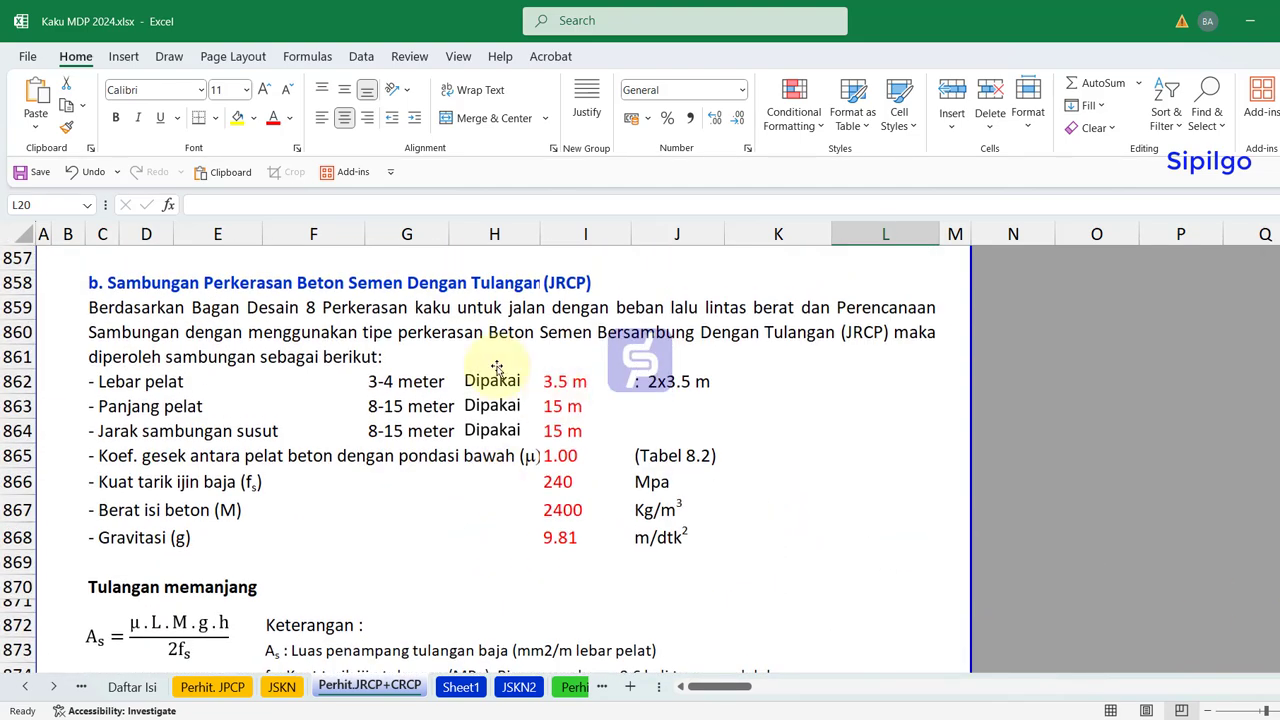
pyautogui.click(116, 283)
pyautogui.scroll(-4, 262, 400)
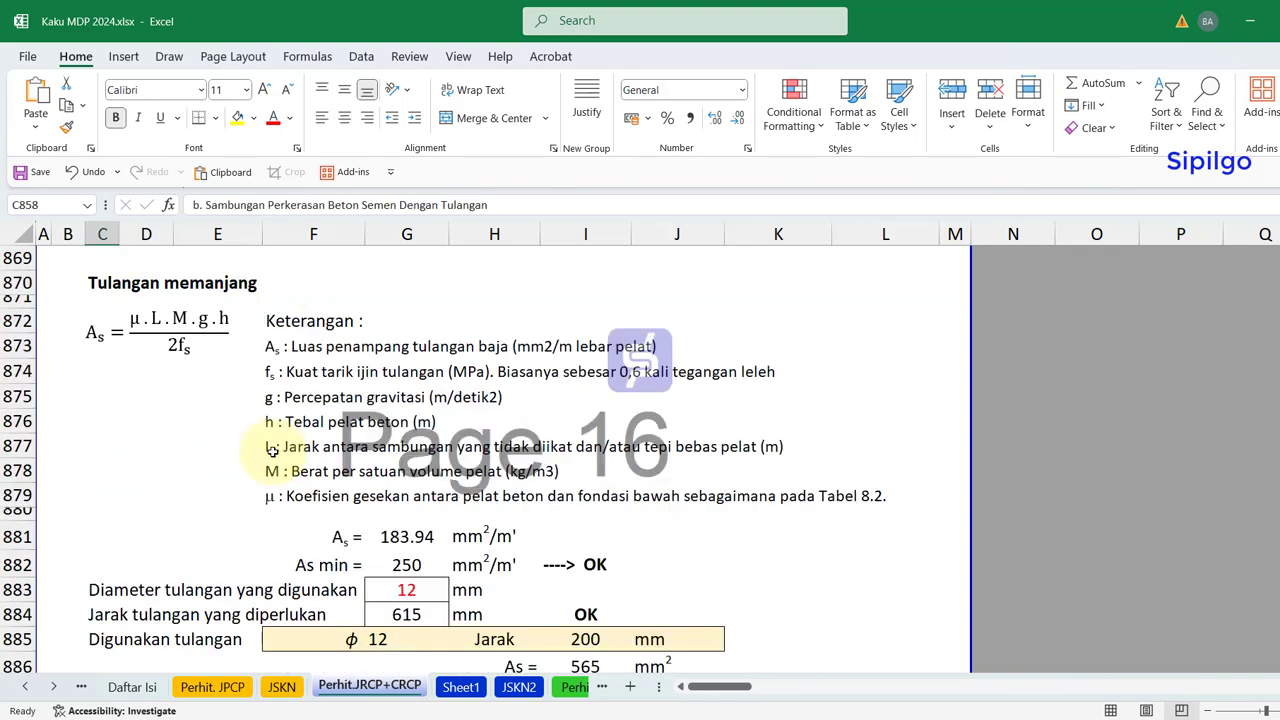
pyautogui.scroll(-4, 271, 449)
pyautogui.scroll(-7, 271, 457)
pyautogui.scroll(-6, 273, 456)
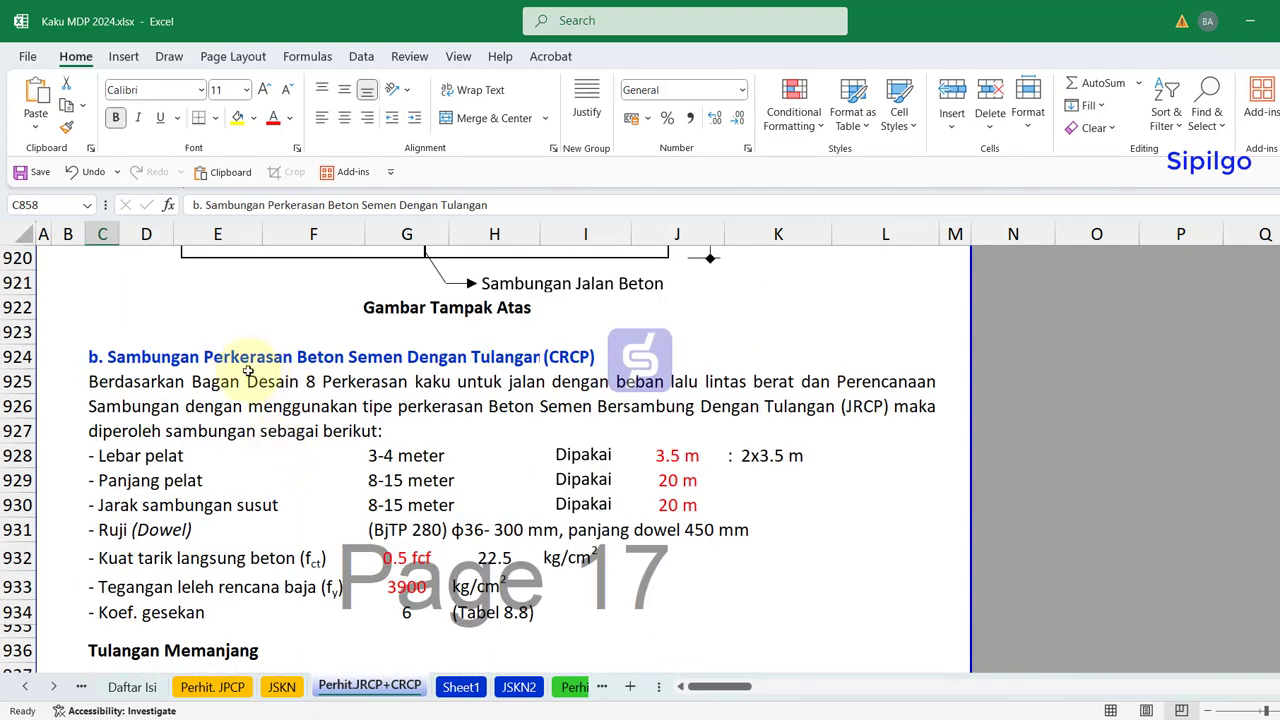
pyautogui.moveTo(8, 357); pyautogui.dragTo(10, 610)
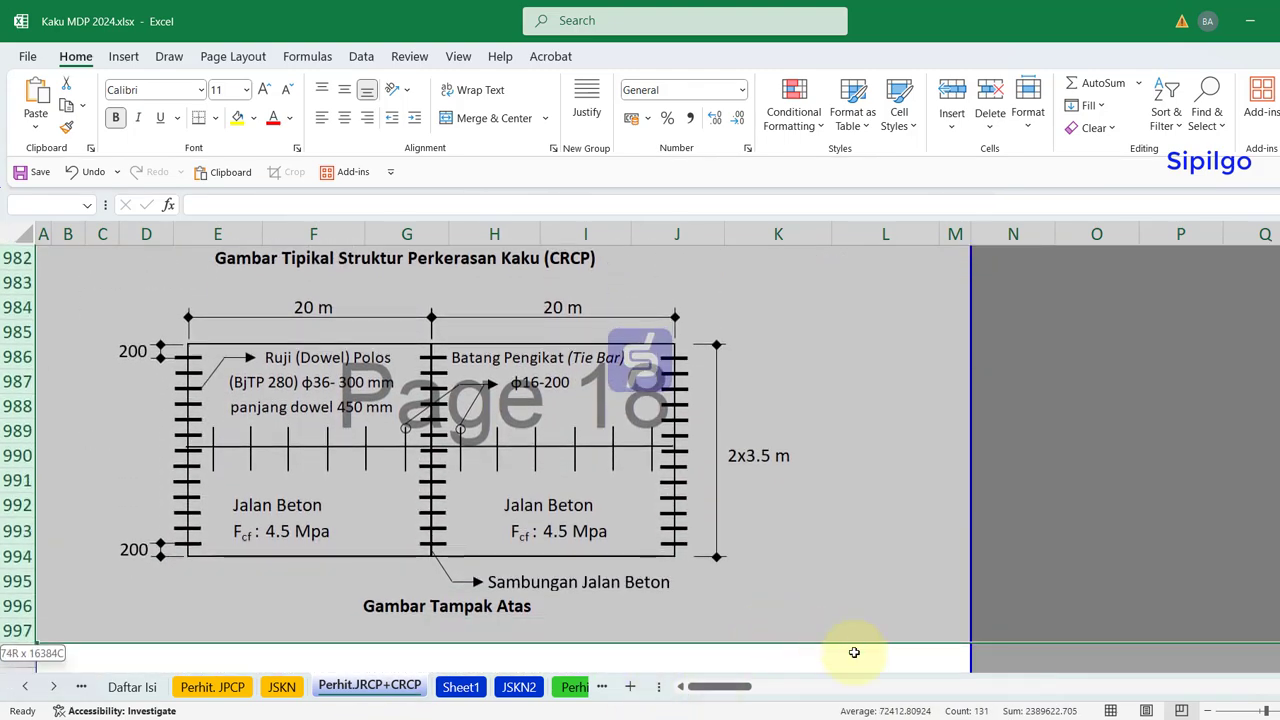
pyautogui.moveTo(395, 716); pyautogui.dragTo(851, 651)
pyautogui.scroll(6, 621, 480)
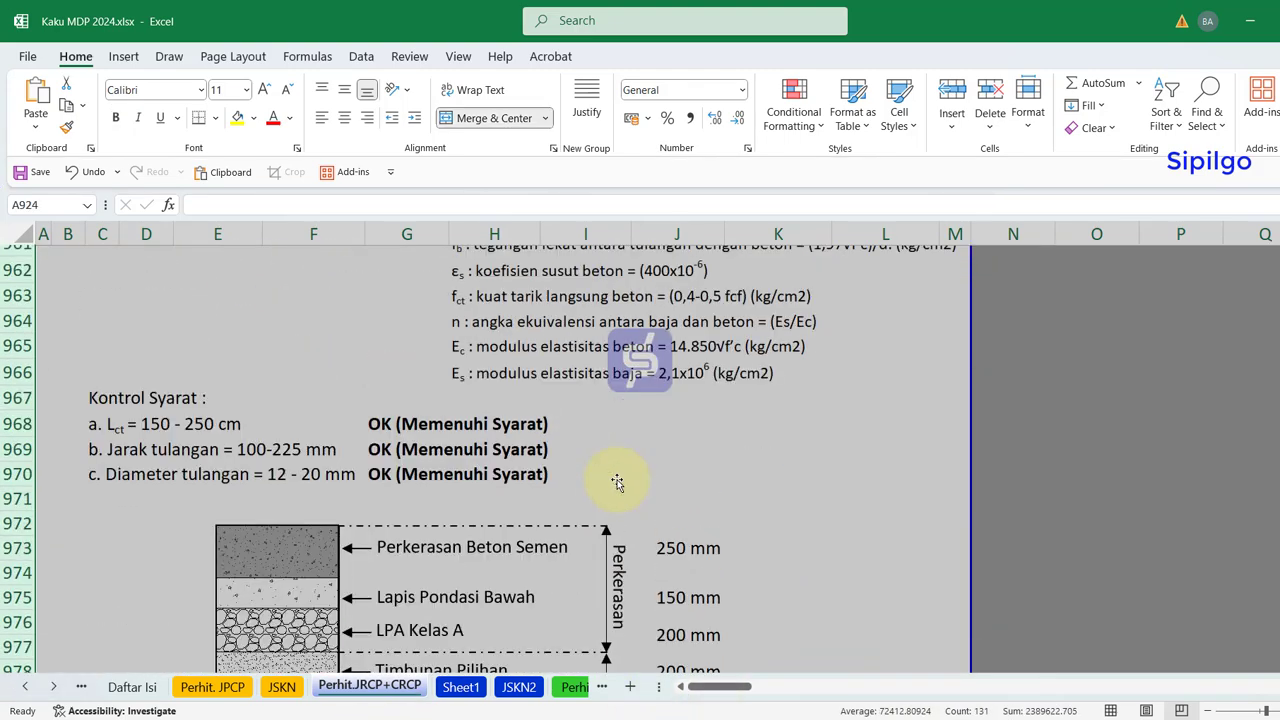
pyautogui.scroll(8, 620, 481)
pyautogui.scroll(8, 617, 483)
pyautogui.scroll(1, 700, 460)
pyautogui.click(885, 455)
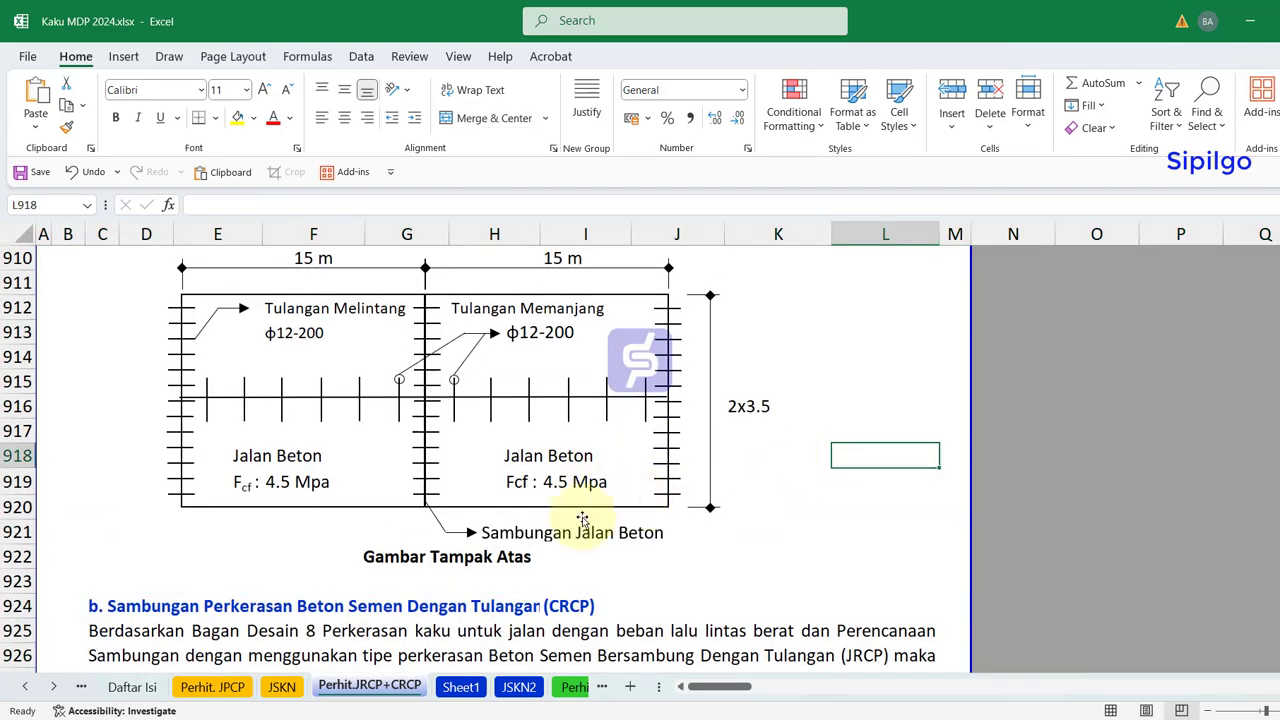
pyautogui.scroll(-1, 137, 555)
pyautogui.click(95, 532)
pyautogui.scroll(2, 614, 471)
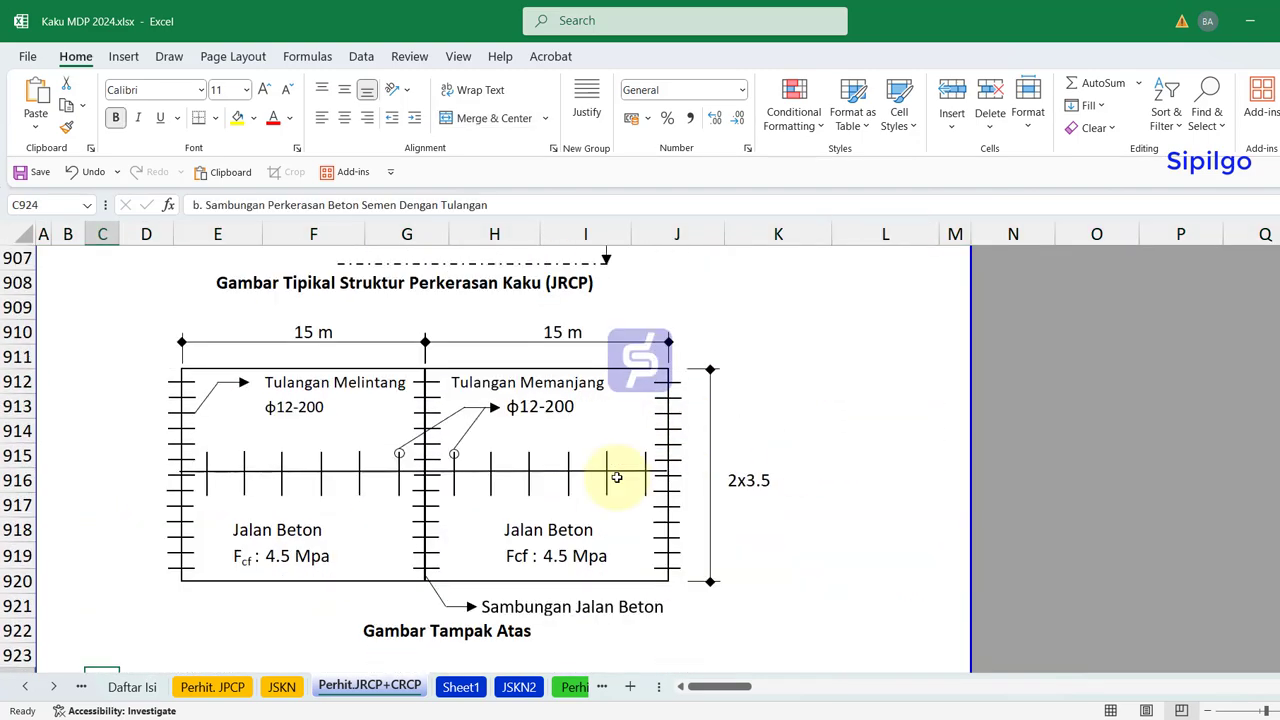
pyautogui.scroll(7, 597, 480)
pyautogui.scroll(4, 617, 477)
pyautogui.scroll(5, 617, 477)
pyautogui.scroll(2, 617, 477)
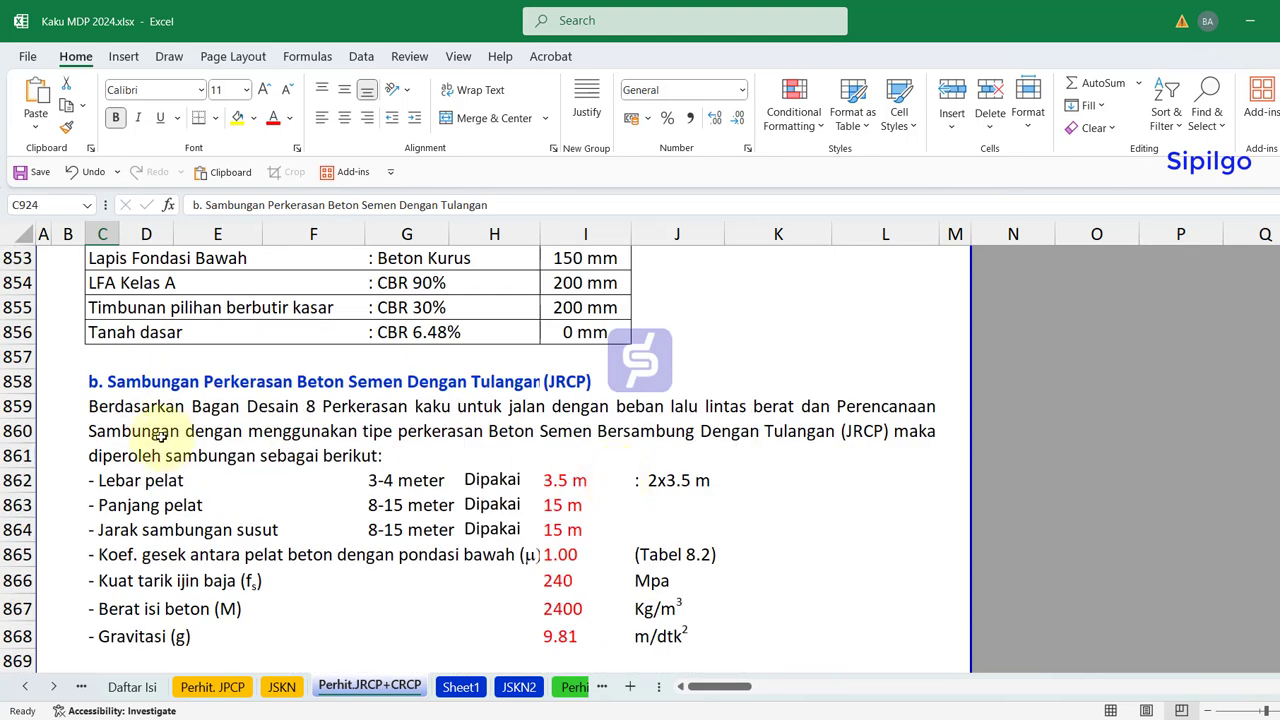
pyautogui.moveTo(7, 381); pyautogui.dragTo(15, 517)
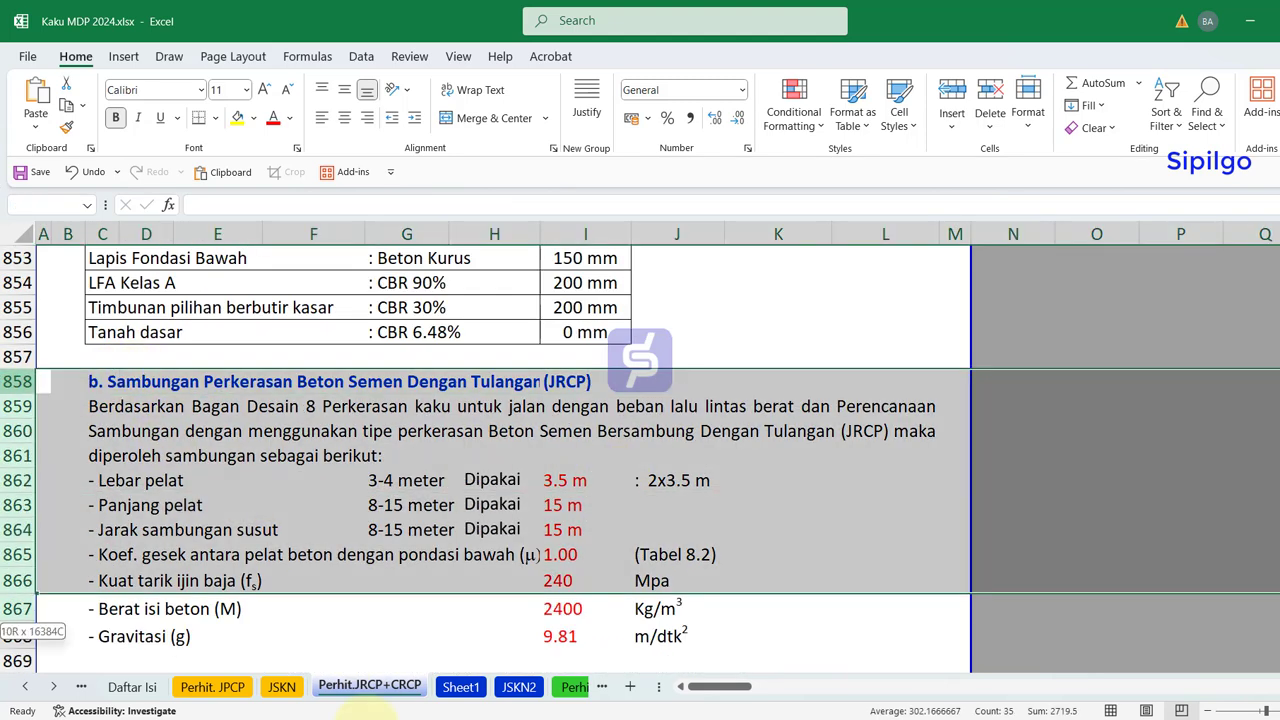
pyautogui.rightClick(651, 438)
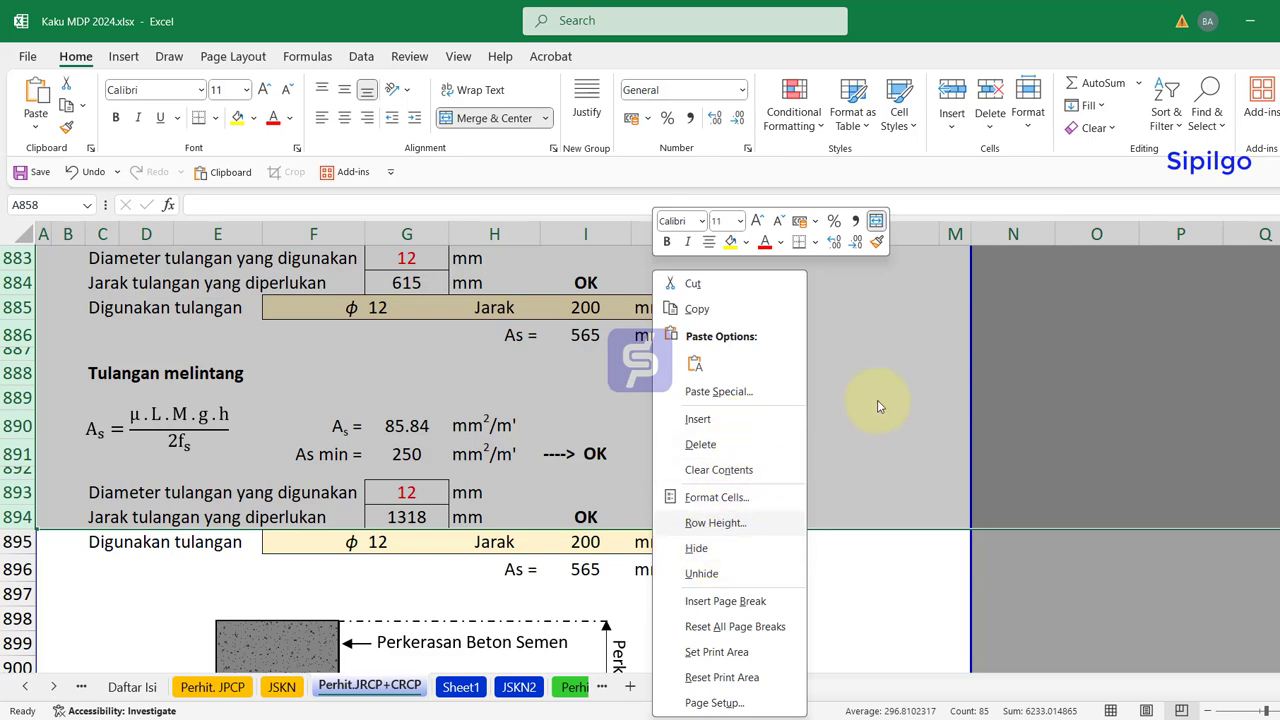
pyautogui.click(885, 357)
pyautogui.scroll(1, 257, 466)
pyautogui.scroll(4, 257, 466)
pyautogui.scroll(3, 259, 469)
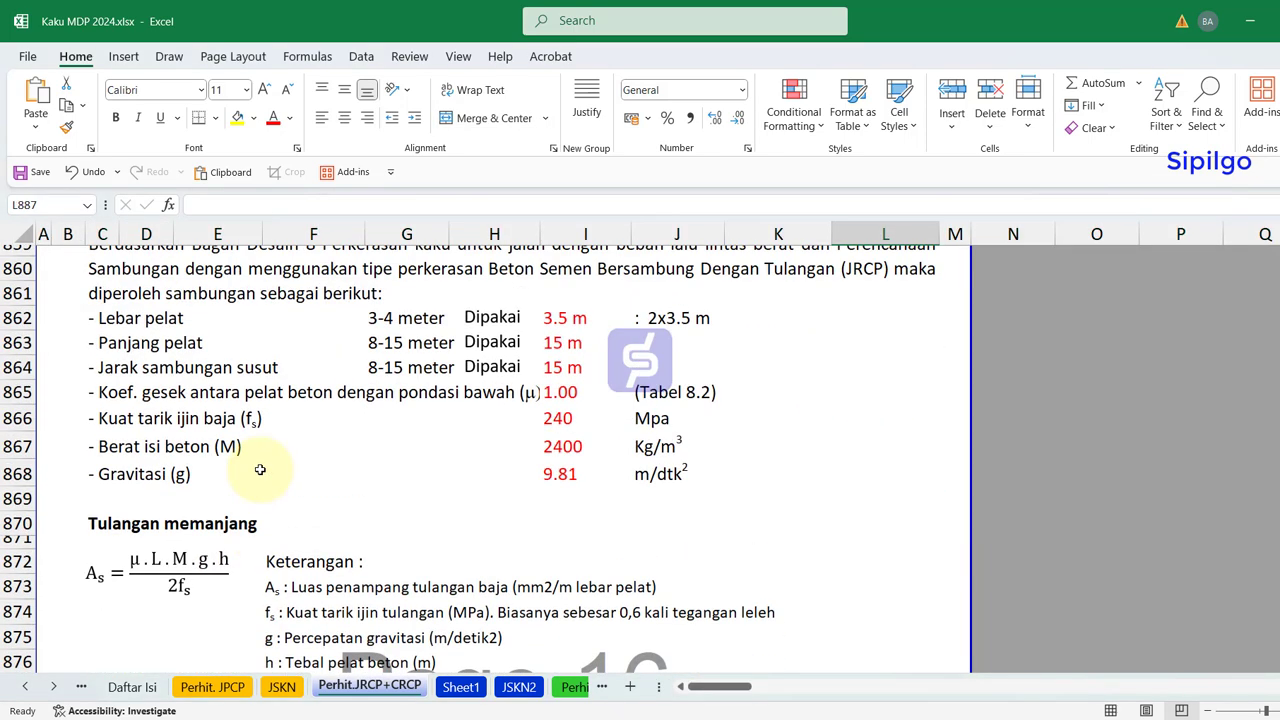
pyautogui.scroll(1, 259, 469)
pyautogui.click(104, 405)
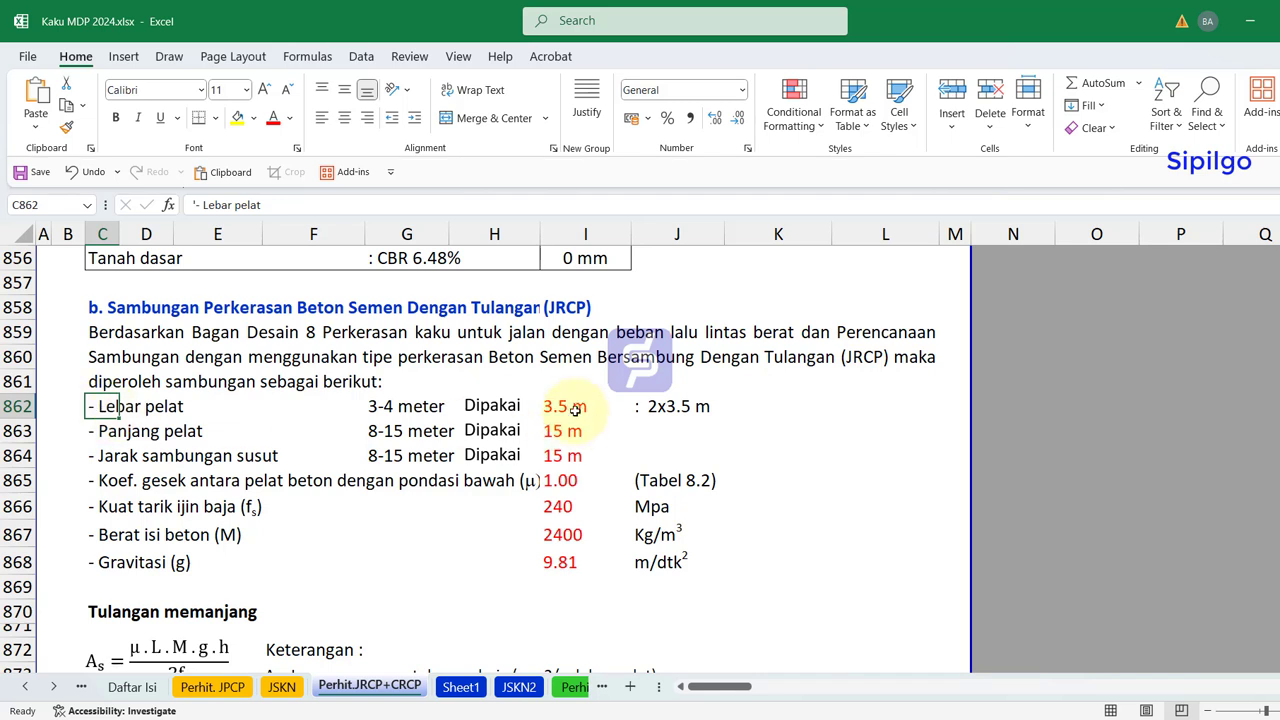
pyautogui.click(565, 406)
pyautogui.click(398, 405)
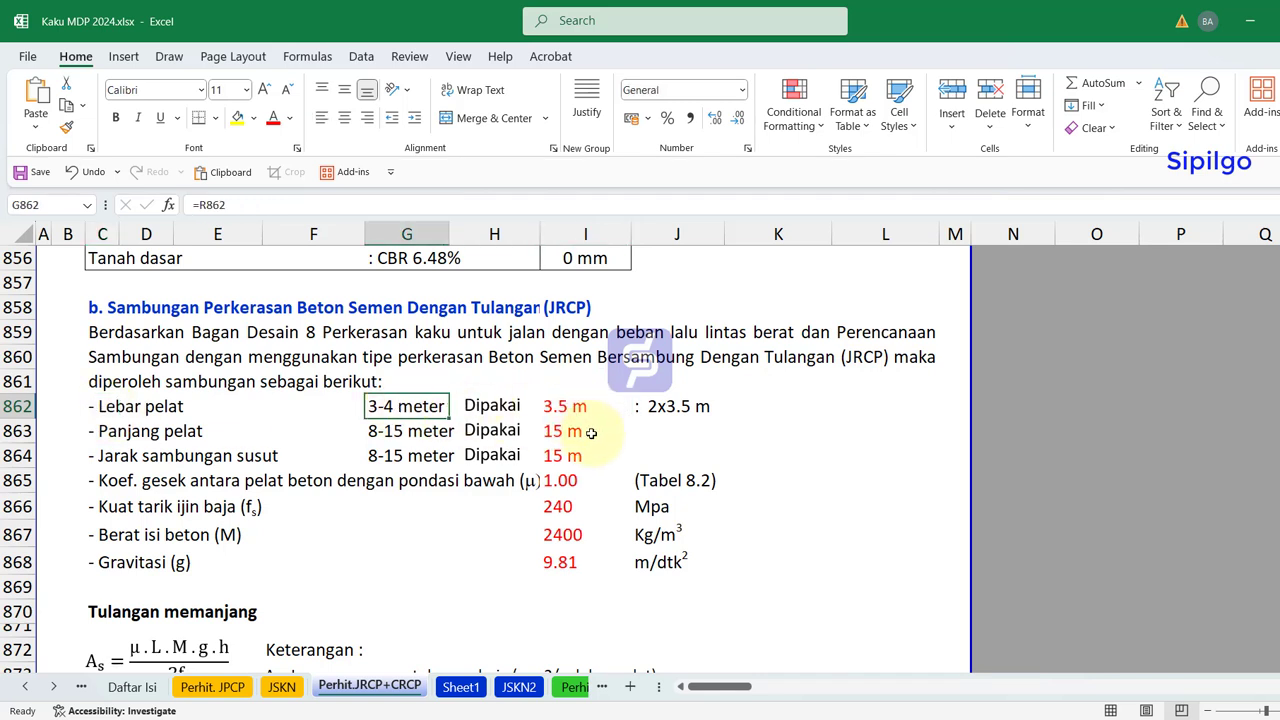
pyautogui.click(395, 432)
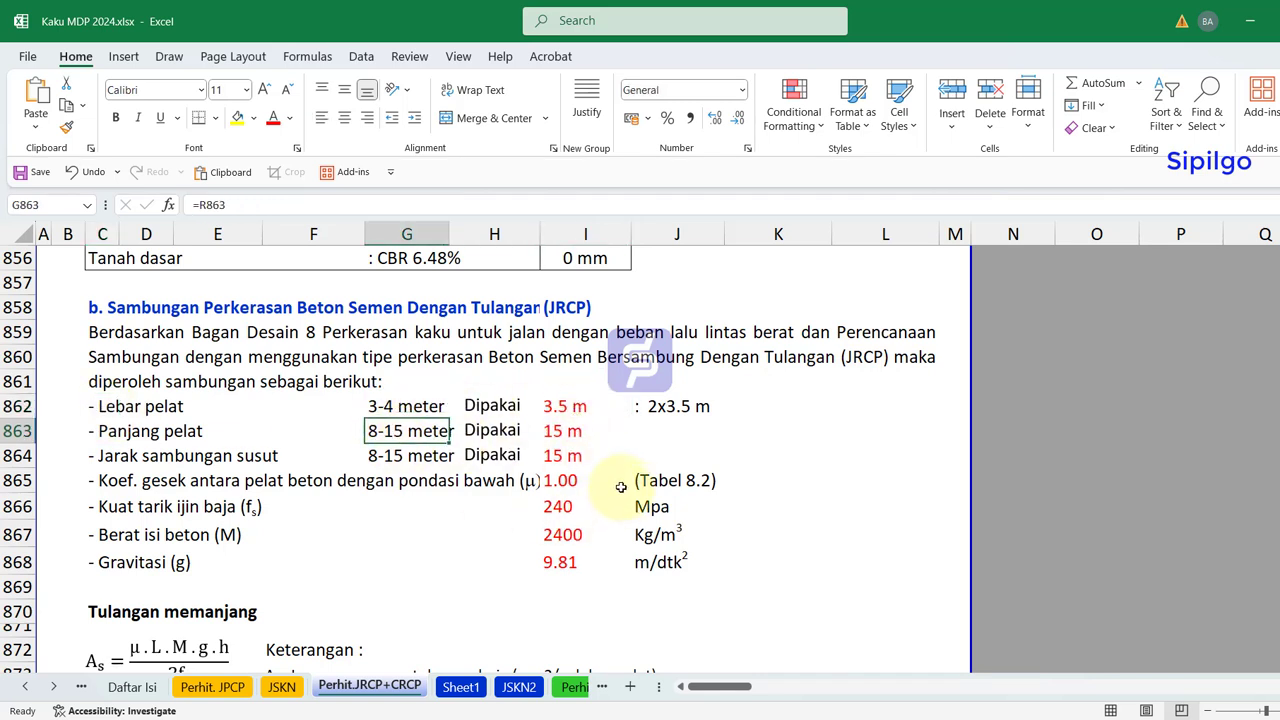
pyautogui.click(578, 436)
pyautogui.scroll(-2, 560, 490)
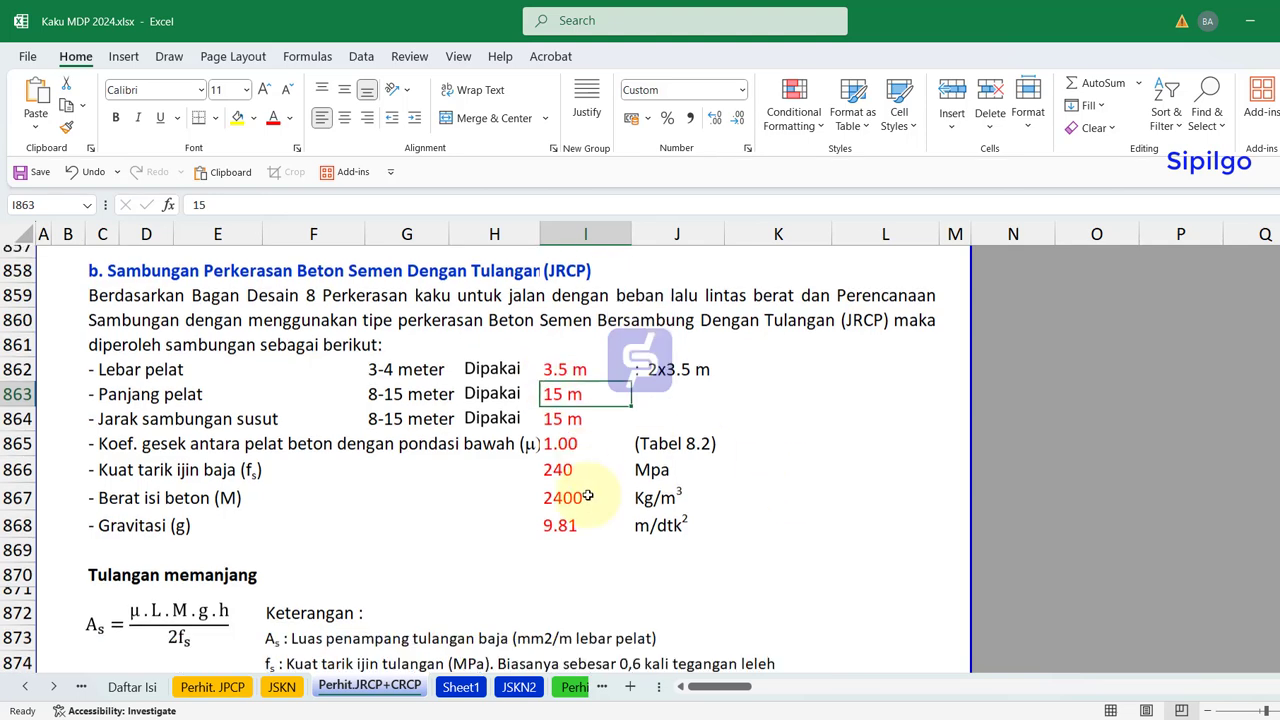
pyautogui.click(566, 332)
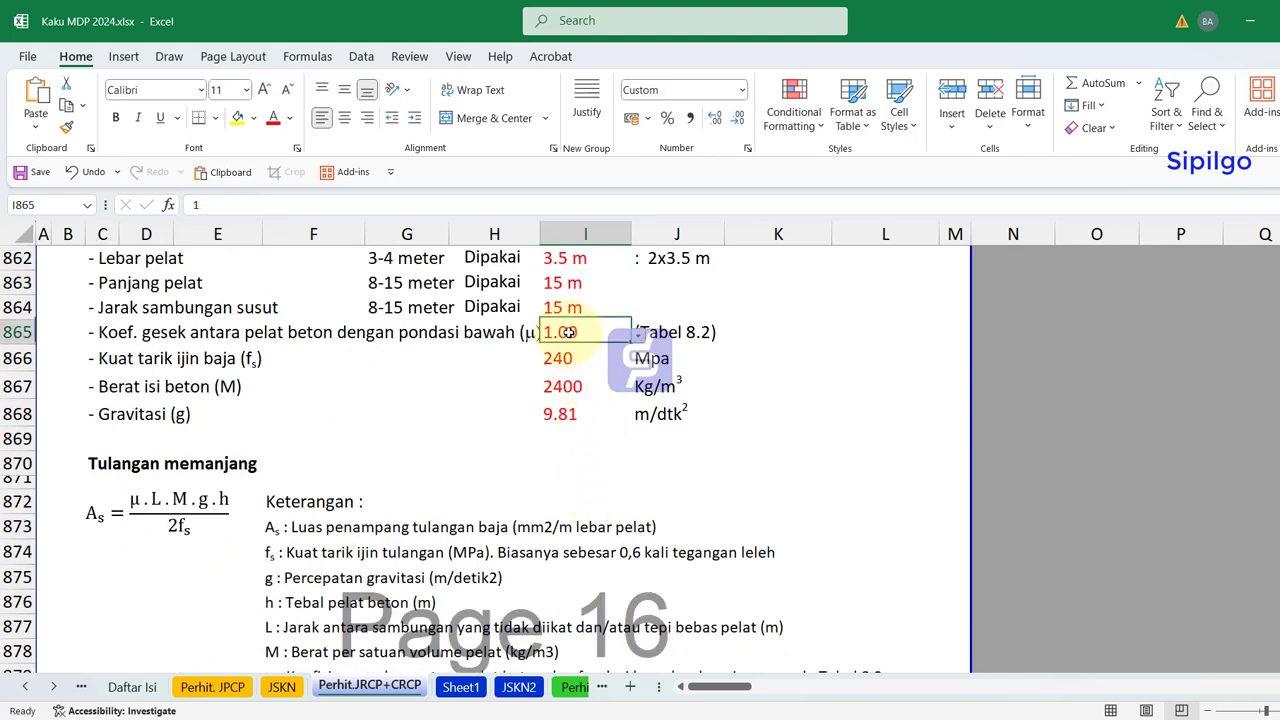
pyautogui.click(728, 335)
pyautogui.click(714, 334)
pyautogui.click(577, 364)
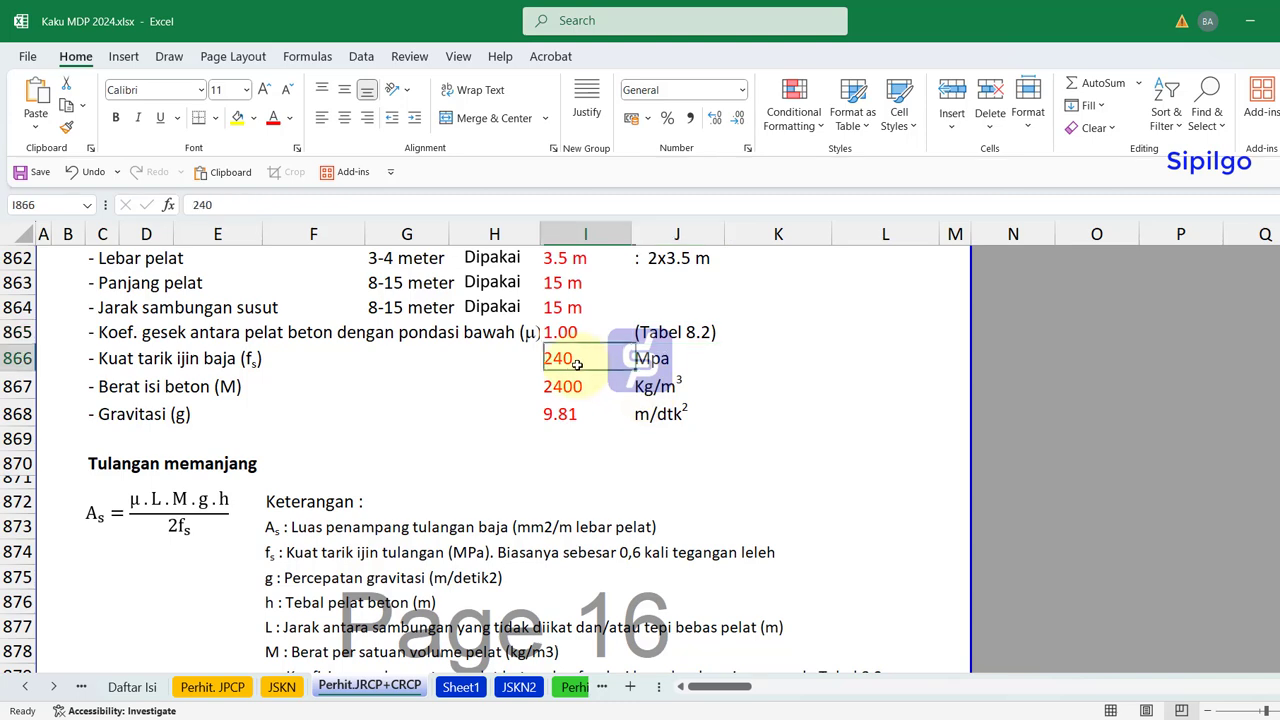
pyautogui.click(568, 388)
pyautogui.click(566, 430)
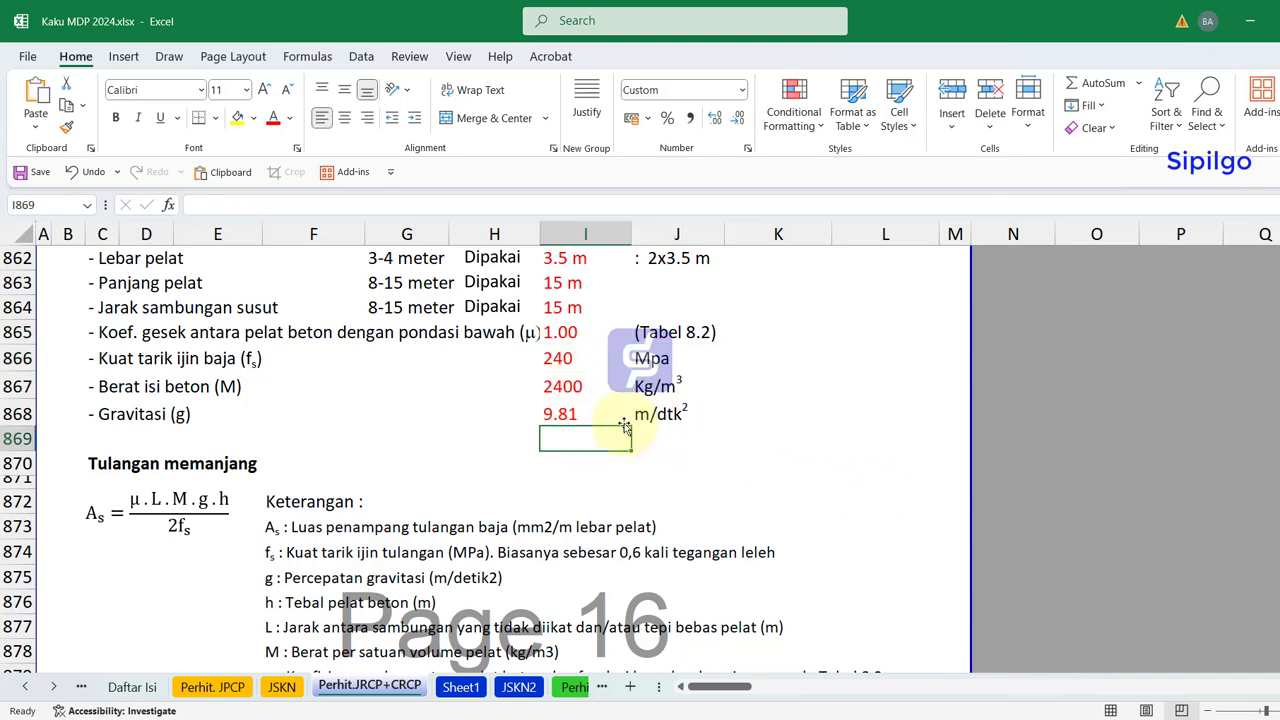
pyautogui.click(576, 419)
pyautogui.scroll(-3, 594, 448)
pyautogui.scroll(-1, 520, 449)
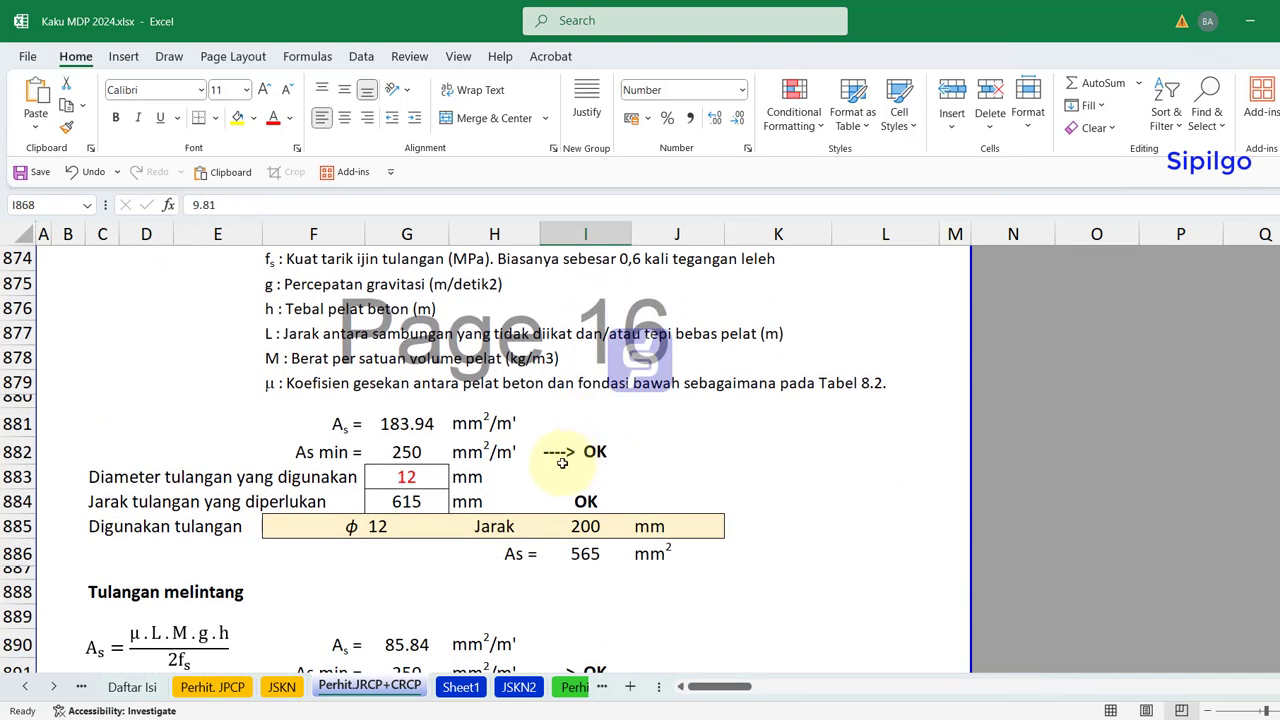
pyautogui.scroll(-1, 453, 450)
pyautogui.click(406, 402)
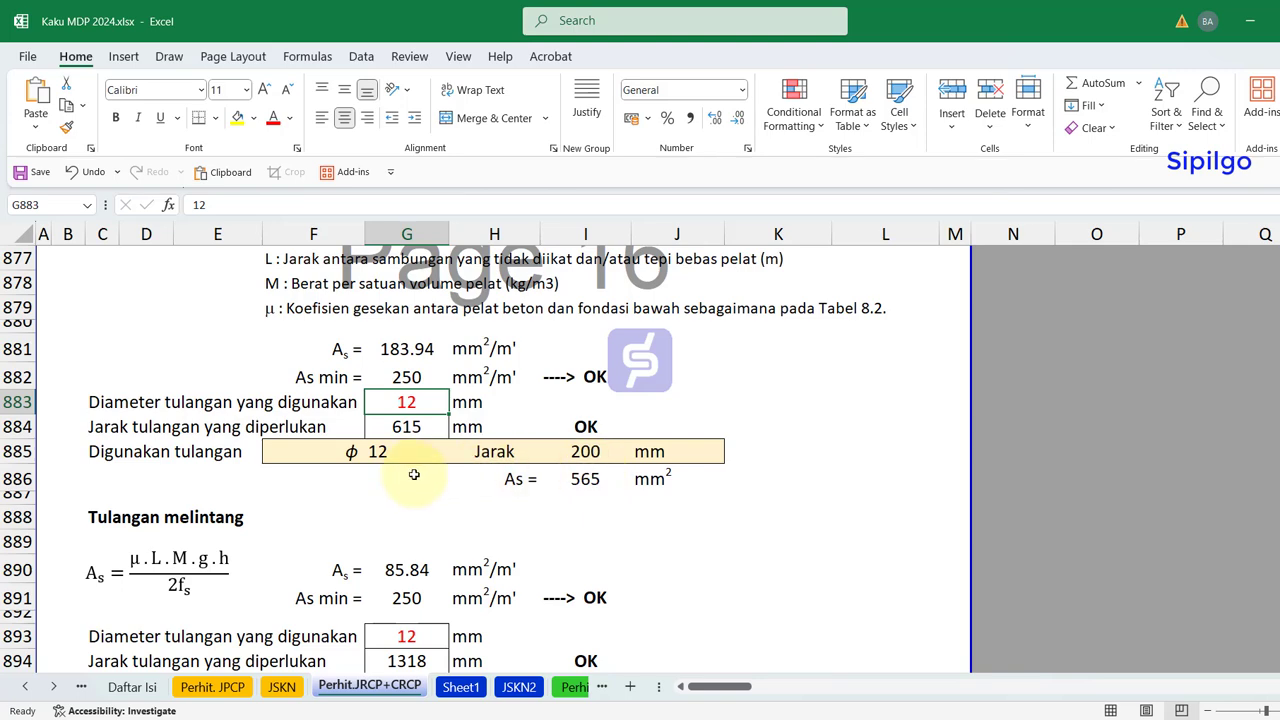
pyautogui.scroll(-1, 412, 390)
pyautogui.scroll(-1, 405, 475)
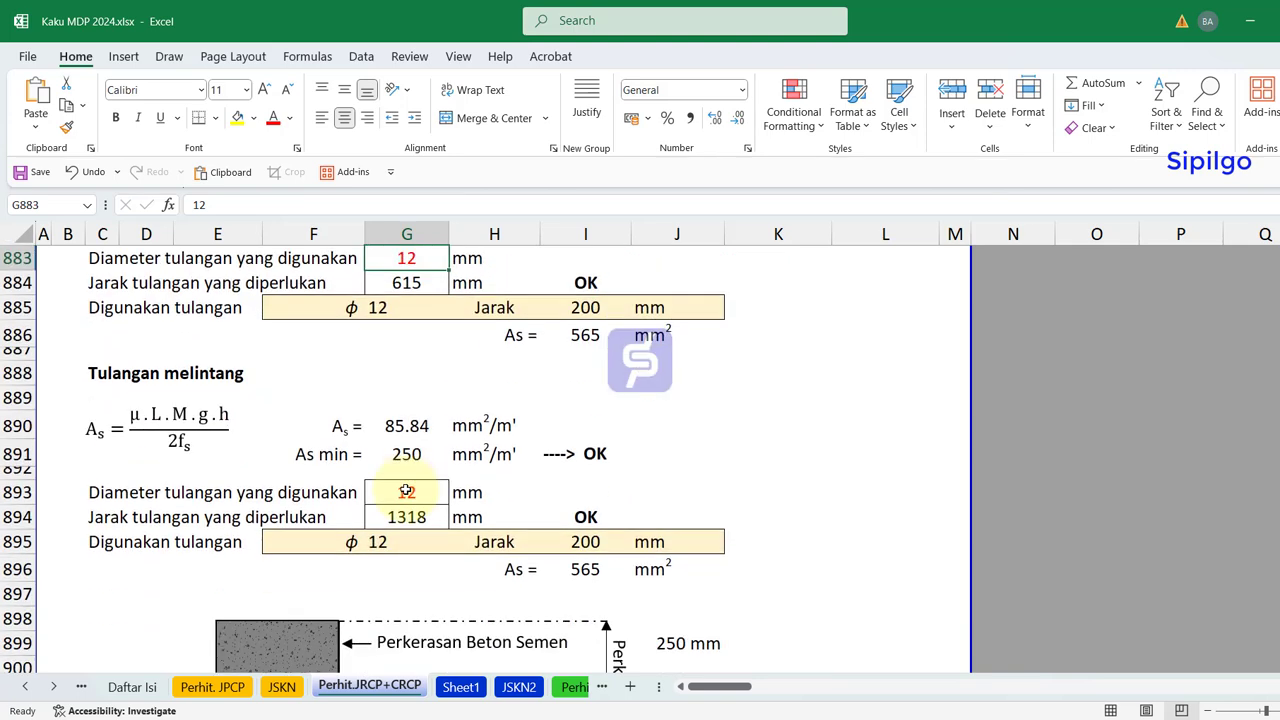
pyautogui.click(580, 495)
pyautogui.scroll(-3, 362, 440)
pyautogui.scroll(-1, 362, 440)
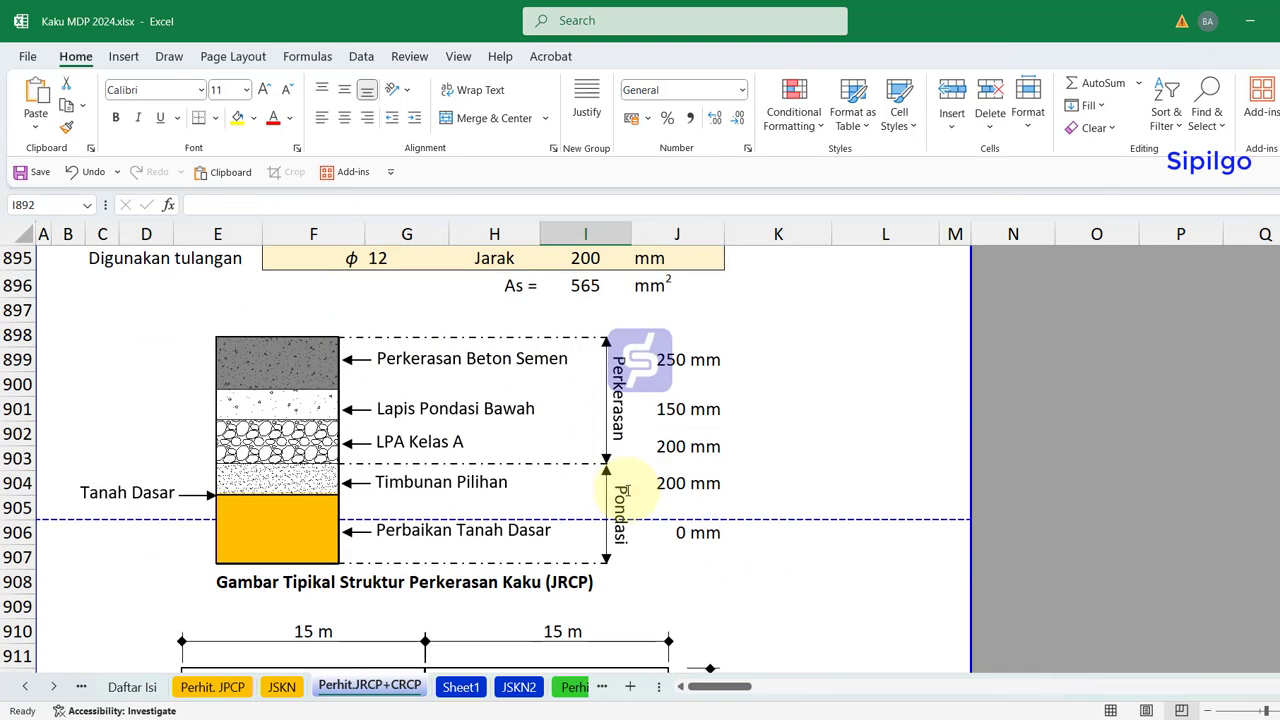
pyautogui.scroll(-3, 362, 440)
pyautogui.scroll(-2, 489, 503)
pyautogui.click(837, 500)
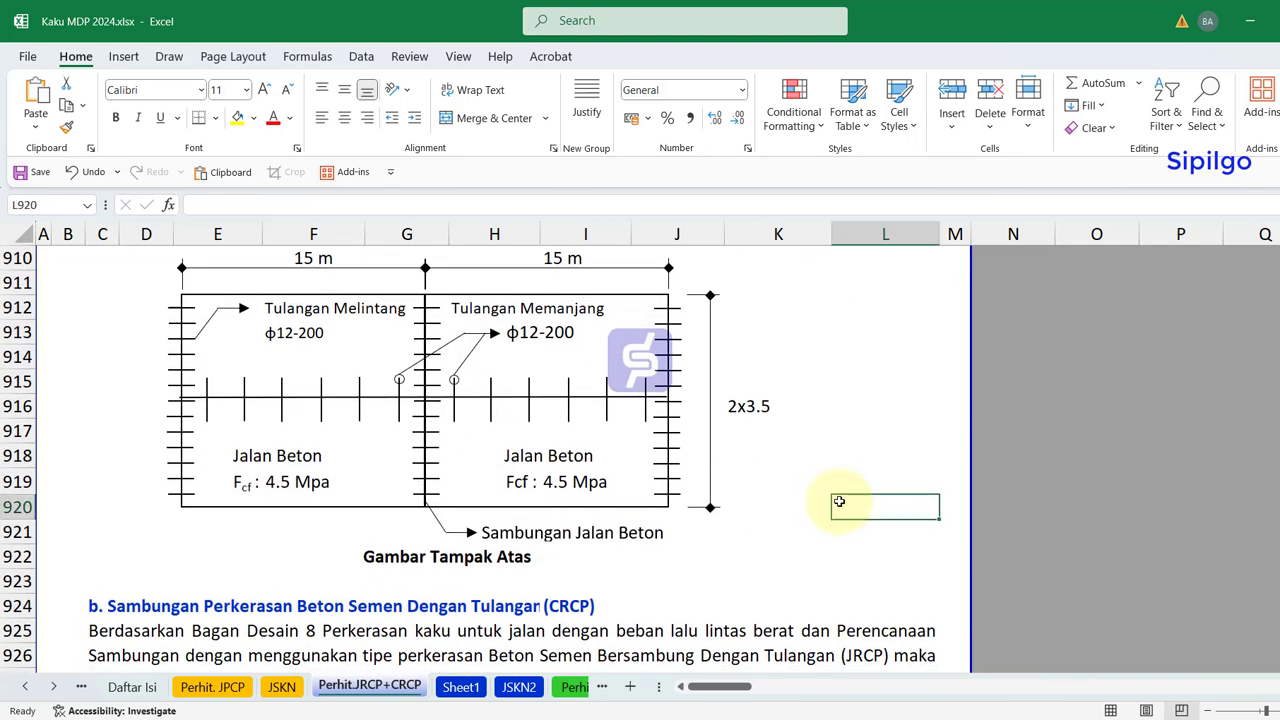
pyautogui.scroll(-1, 839, 501)
pyautogui.scroll(-2, 839, 501)
pyautogui.scroll(-1, 839, 501)
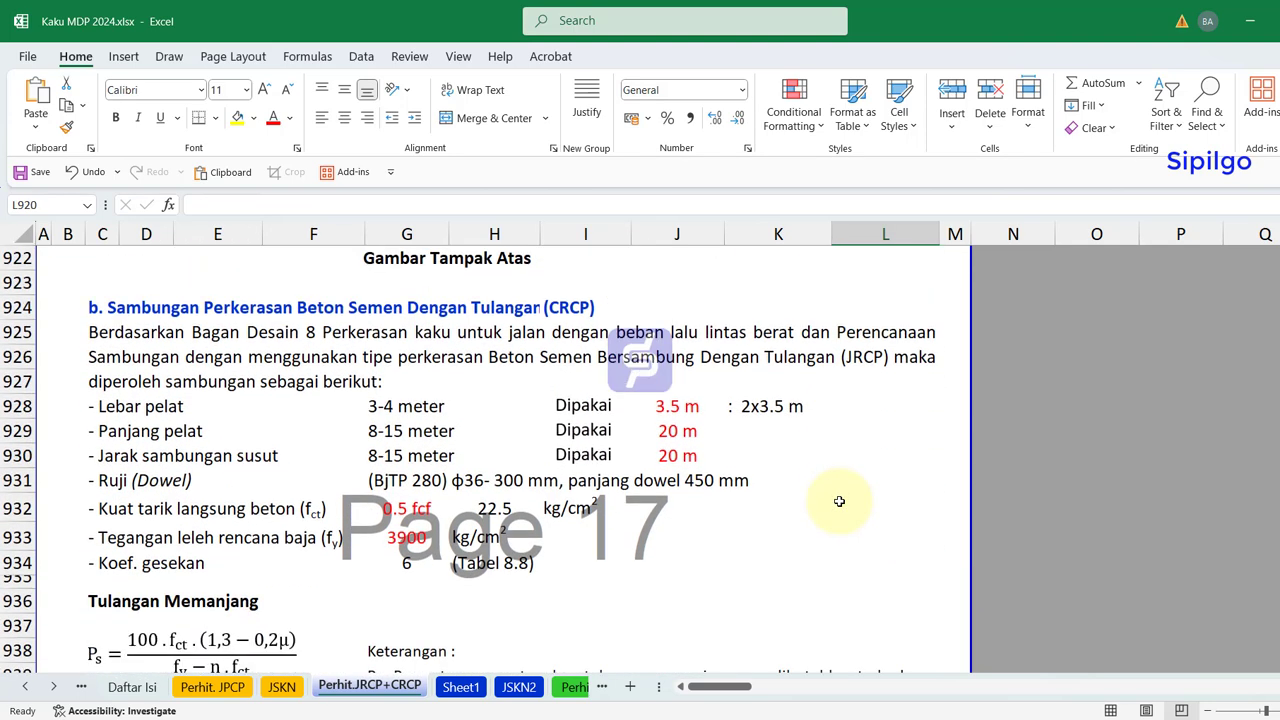
pyautogui.scroll(-1, 839, 501)
pyautogui.click(399, 338)
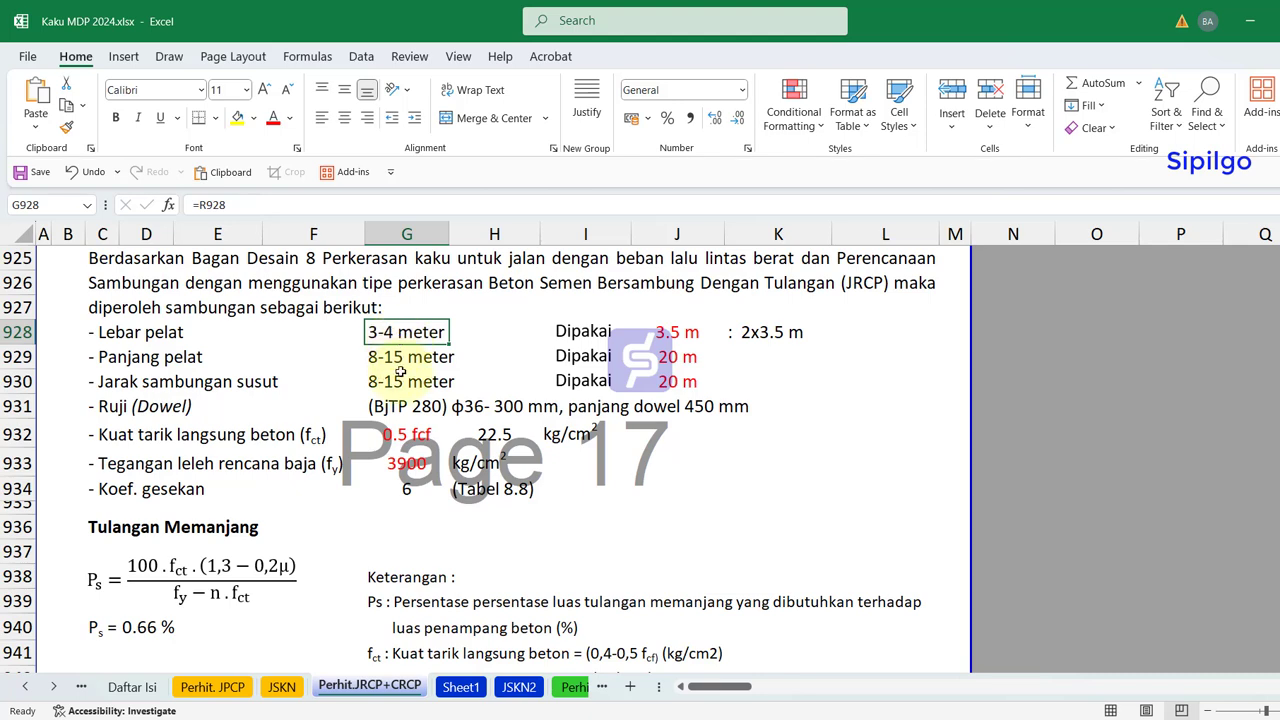
pyautogui.click(400, 374)
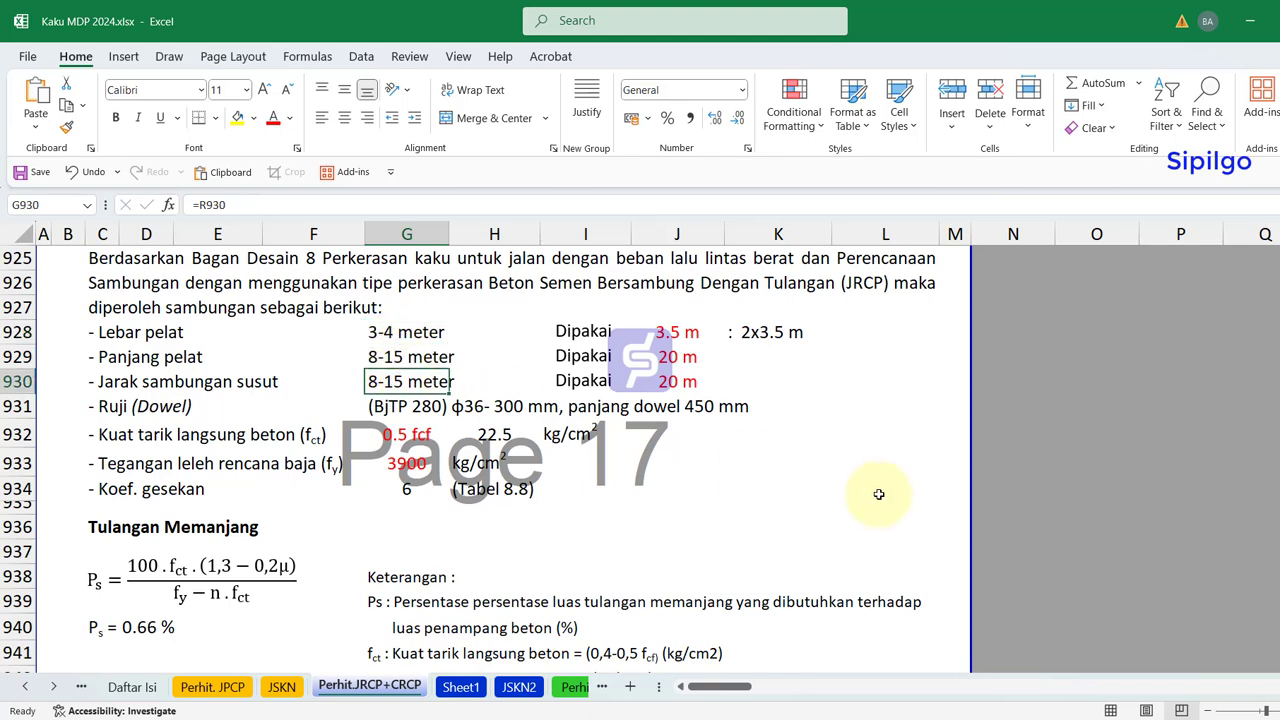
pyautogui.scroll(1, 1137, 451)
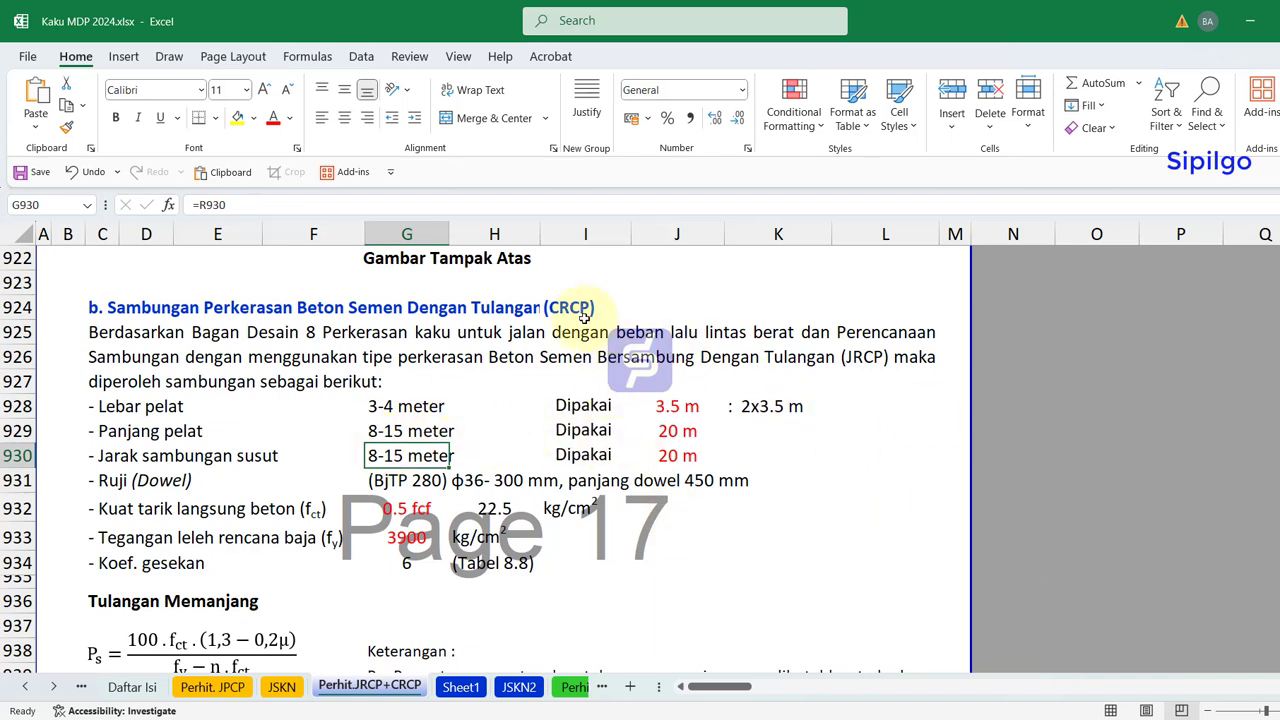
pyautogui.click(585, 312)
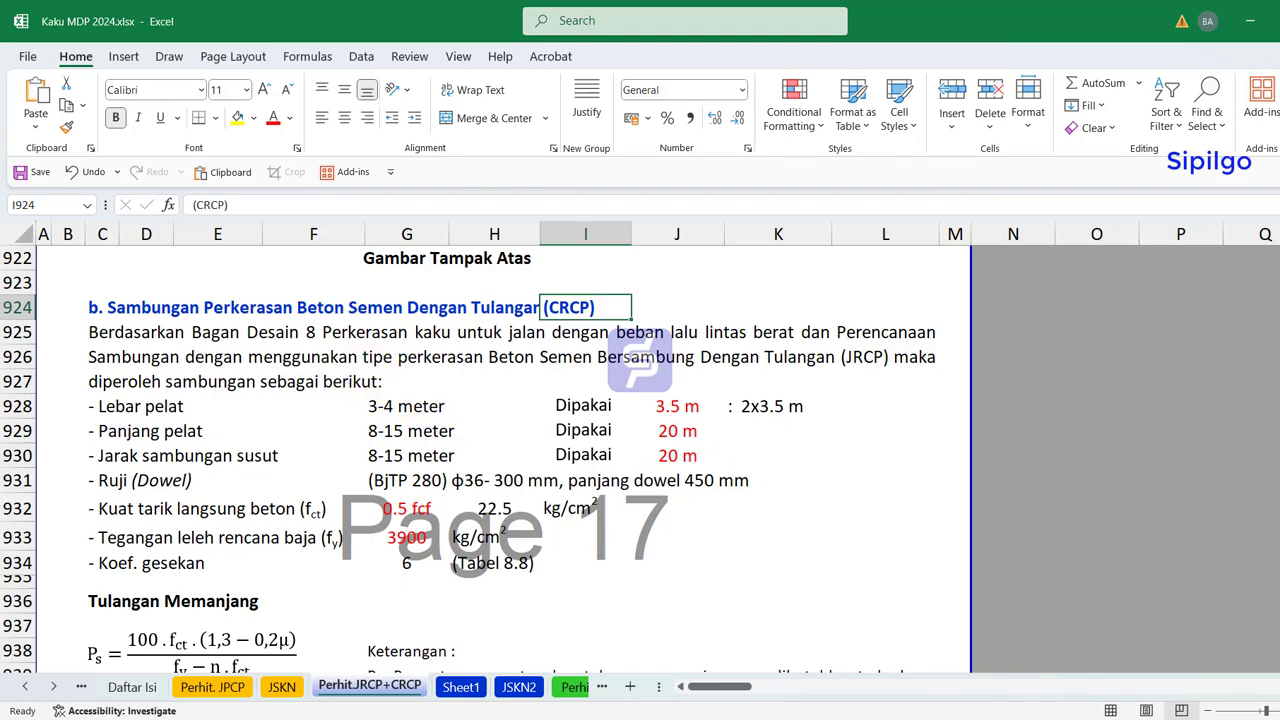
pyautogui.scroll(15, 672, 443)
pyautogui.scroll(20, 672, 443)
pyautogui.scroll(15, 672, 443)
# - Choose CRCP instead of JRCP from the pavement type list in I20
pyautogui.scroll(-1, 672, 443)
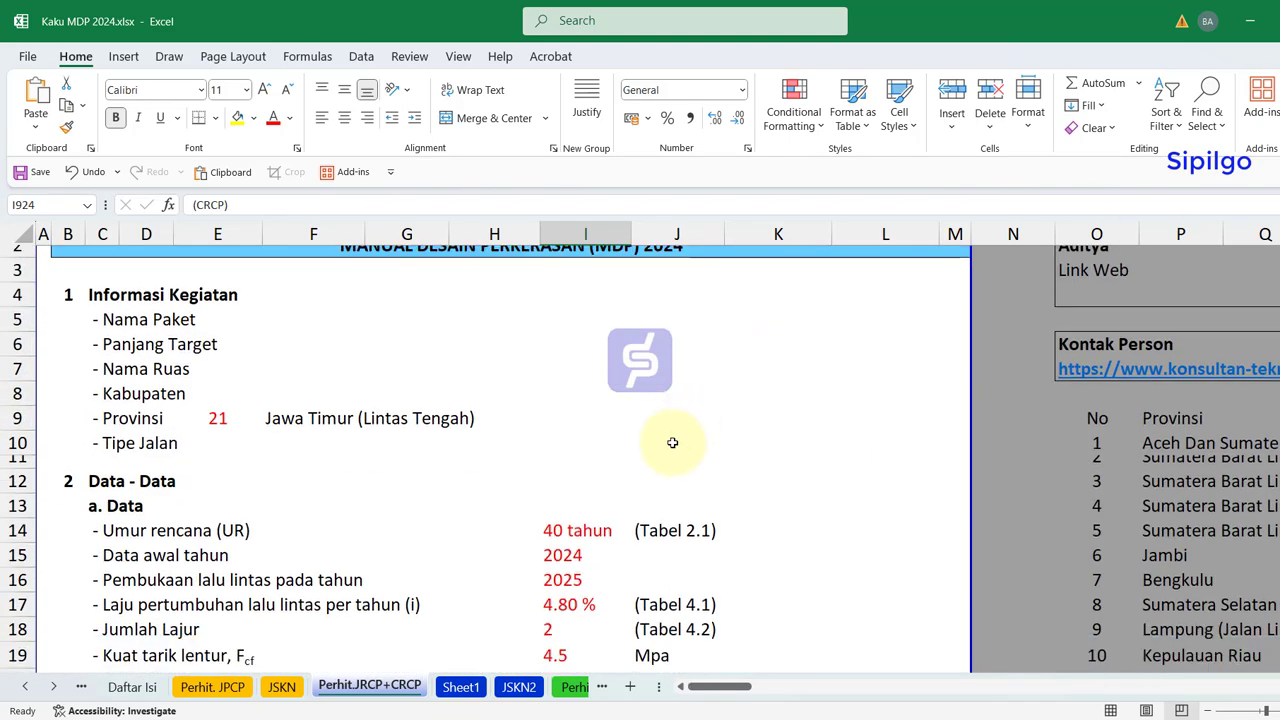
pyautogui.scroll(-4, 672, 443)
pyautogui.click(567, 430)
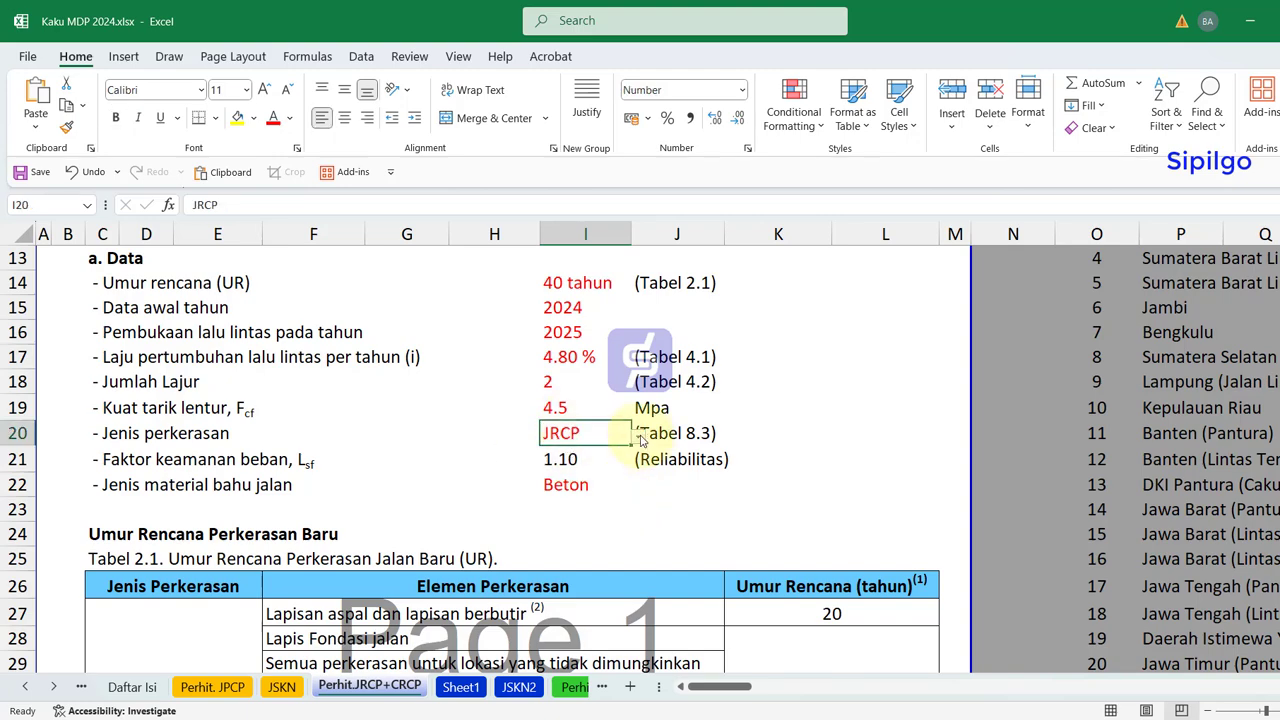
pyautogui.click(638, 437)
pyautogui.click(560, 450)
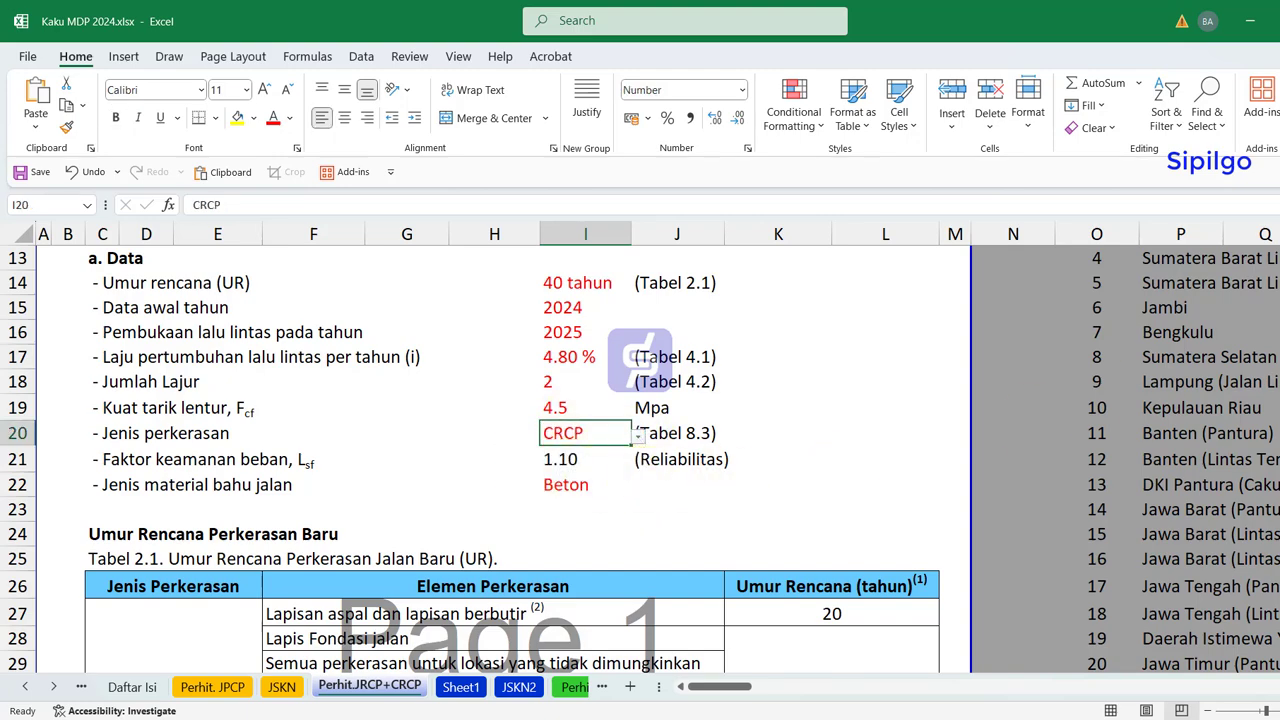
# - Locate the CRCP joint heading and select the JRCP reinforcement rows 887 to 923
pyautogui.moveTo(1276, 250); pyautogui.dragTo(1276, 258)
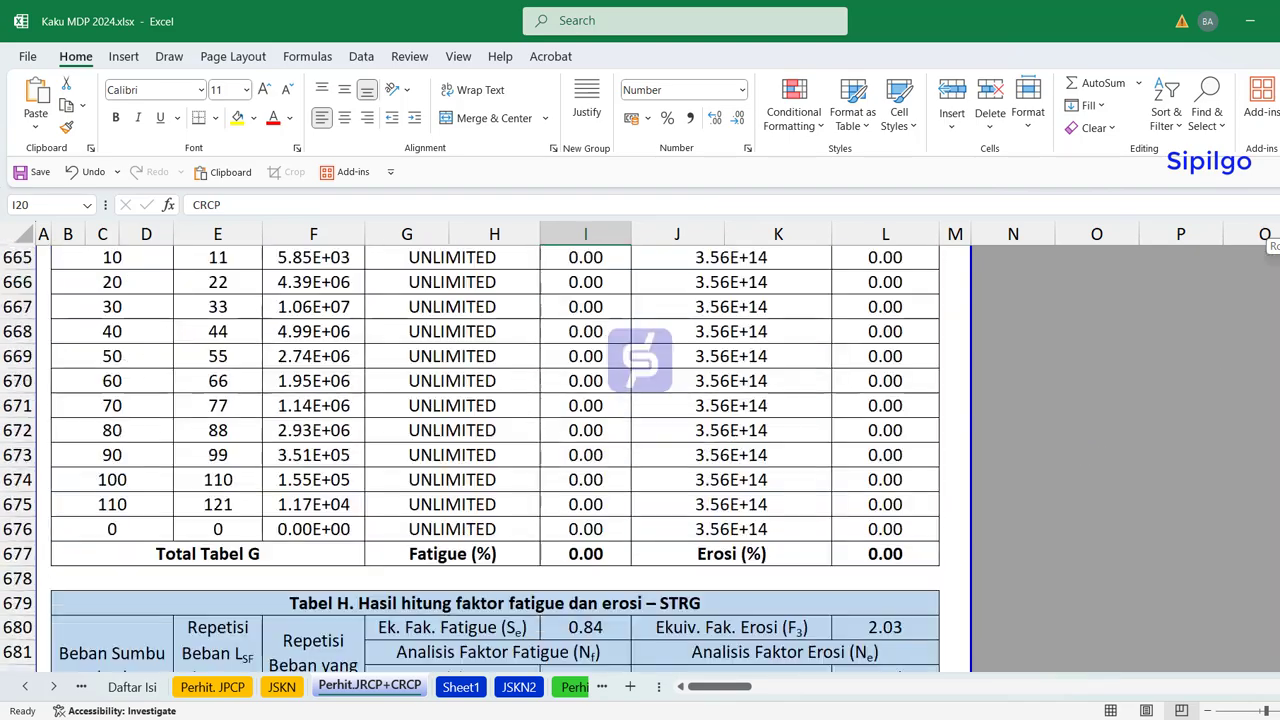
pyautogui.moveTo(1276, 258); pyautogui.dragTo(1276, 270)
pyautogui.scroll(-2, 323, 408)
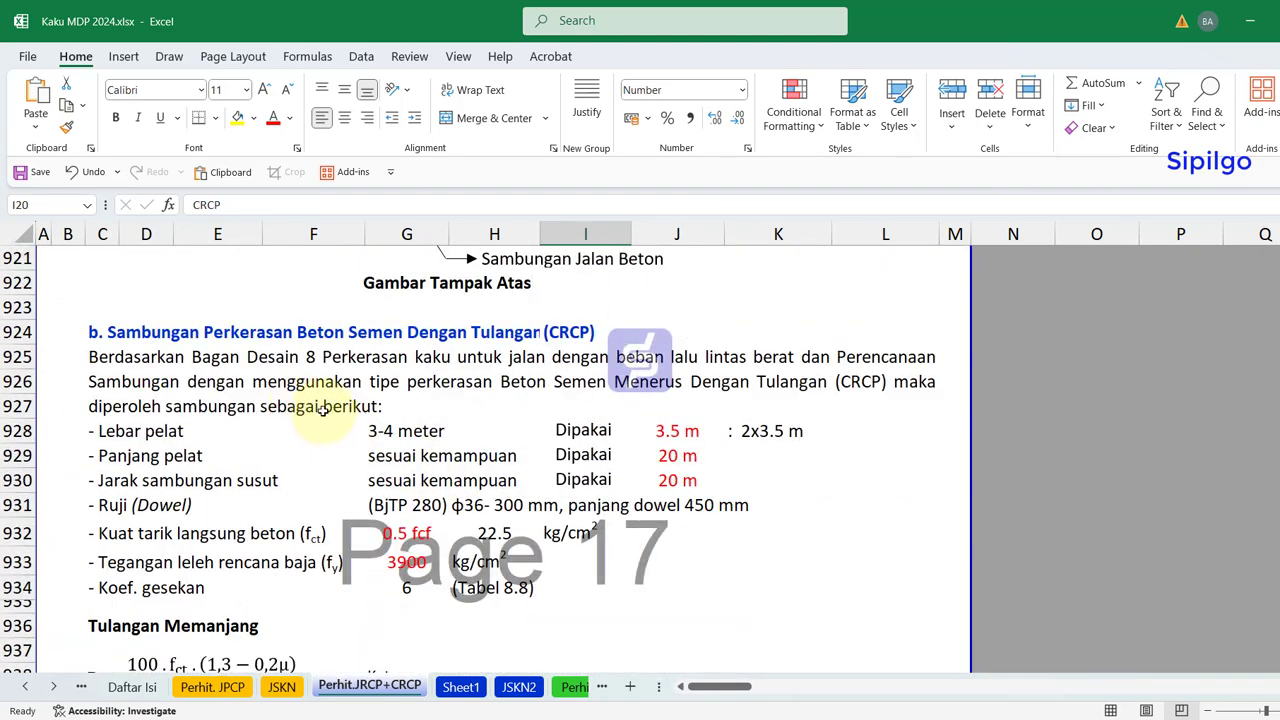
pyautogui.click(76, 335)
pyautogui.scroll(2, 175, 395)
pyautogui.moveTo(17, 456); pyautogui.dragTo(313, 476)
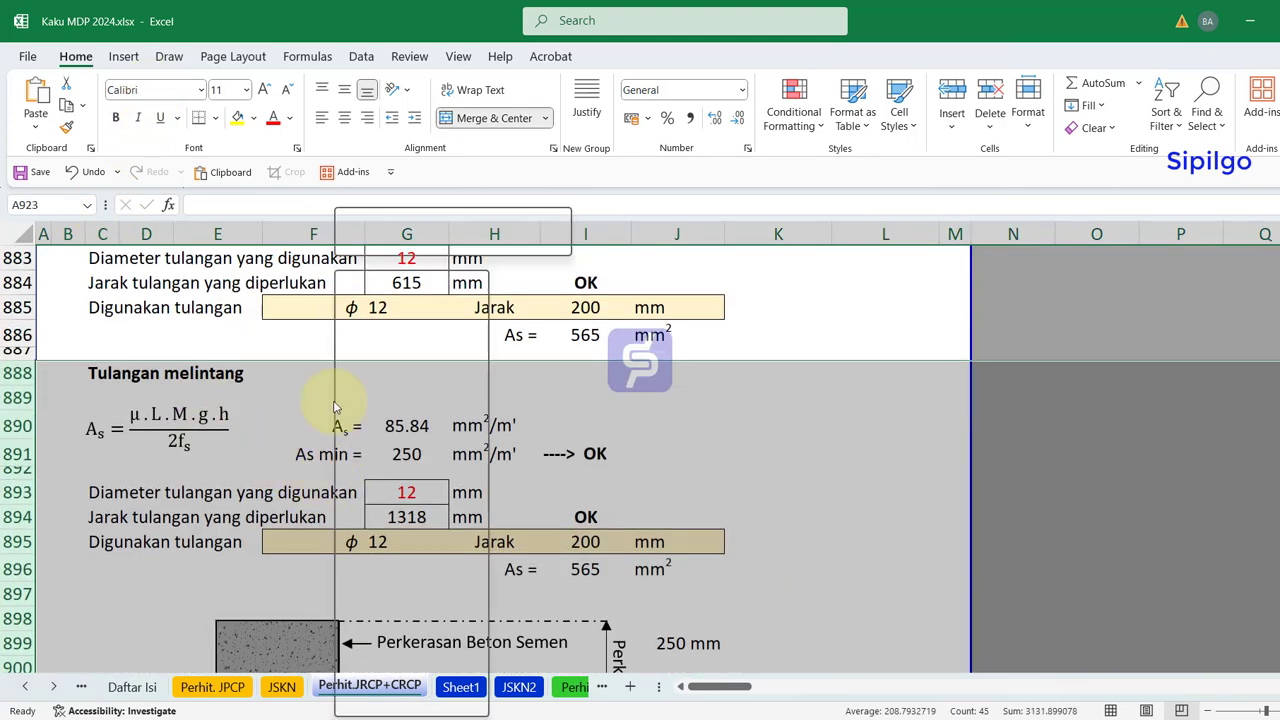
# - Cancel the row context menu without hiding the selected JRCP rows
pyautogui.rightClick(334, 400)
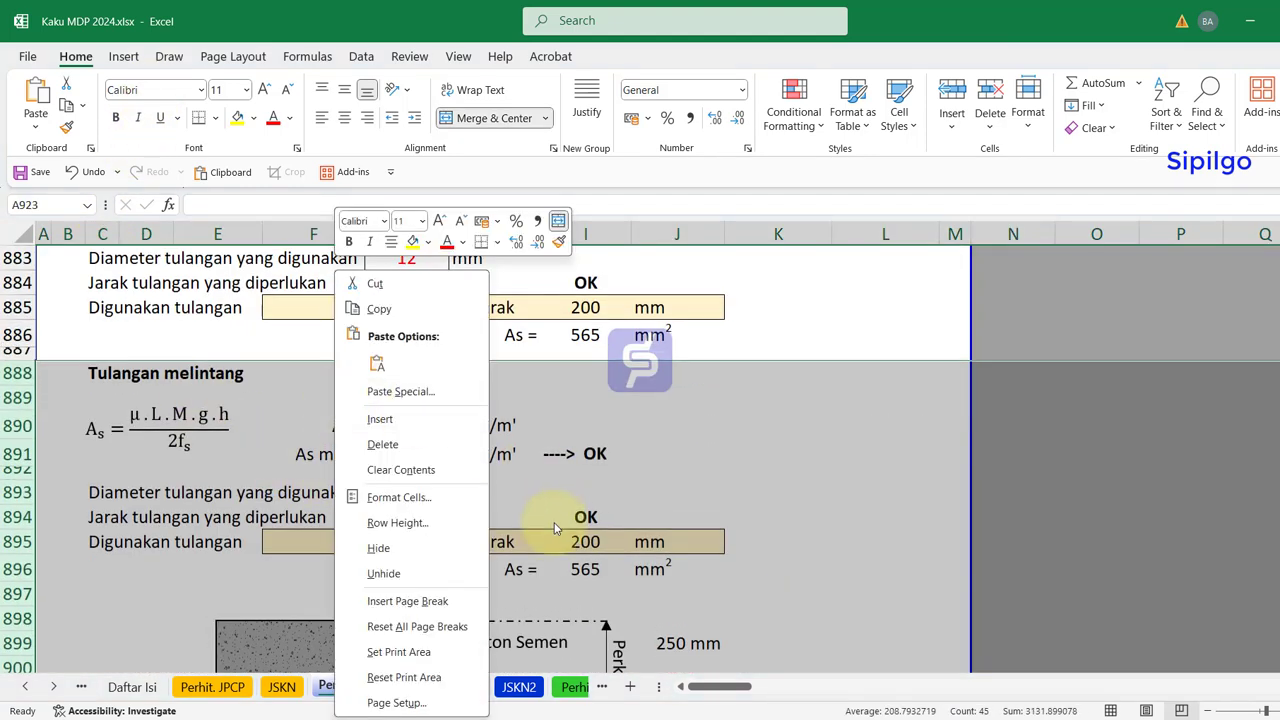
pyautogui.click(826, 454)
pyautogui.scroll(-4, 830, 454)
pyautogui.click(851, 454)
pyautogui.scroll(-6, 849, 460)
pyautogui.scroll(-4, 849, 463)
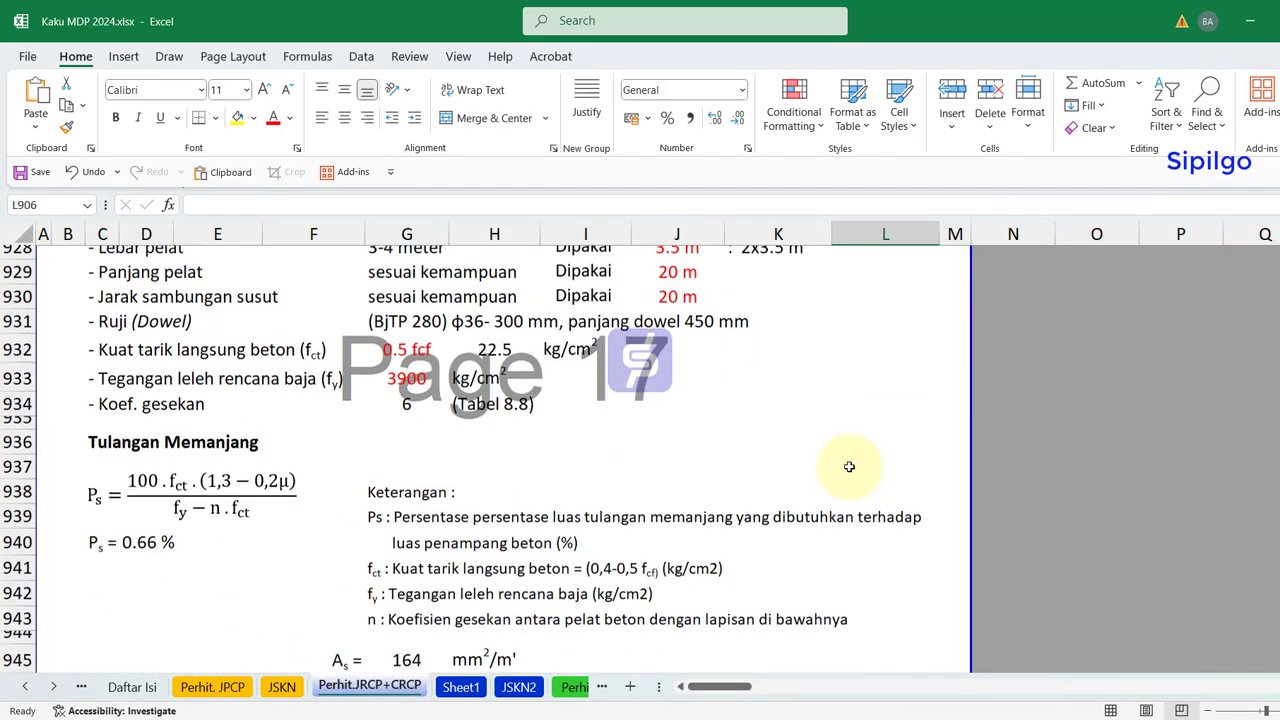
pyautogui.scroll(1, 284, 311)
pyautogui.scroll(1, 328, 394)
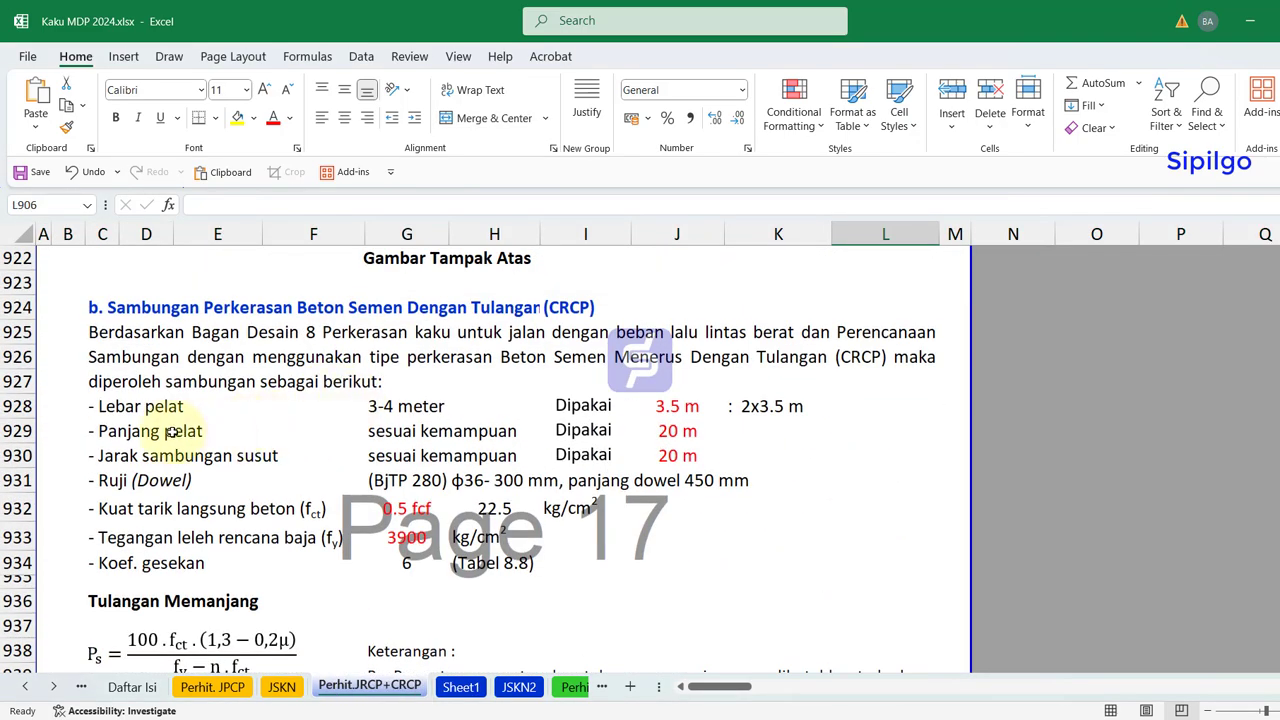
# - Check the slab width, slab length and joint spacing requirements and their sources
pyautogui.click(375, 414)
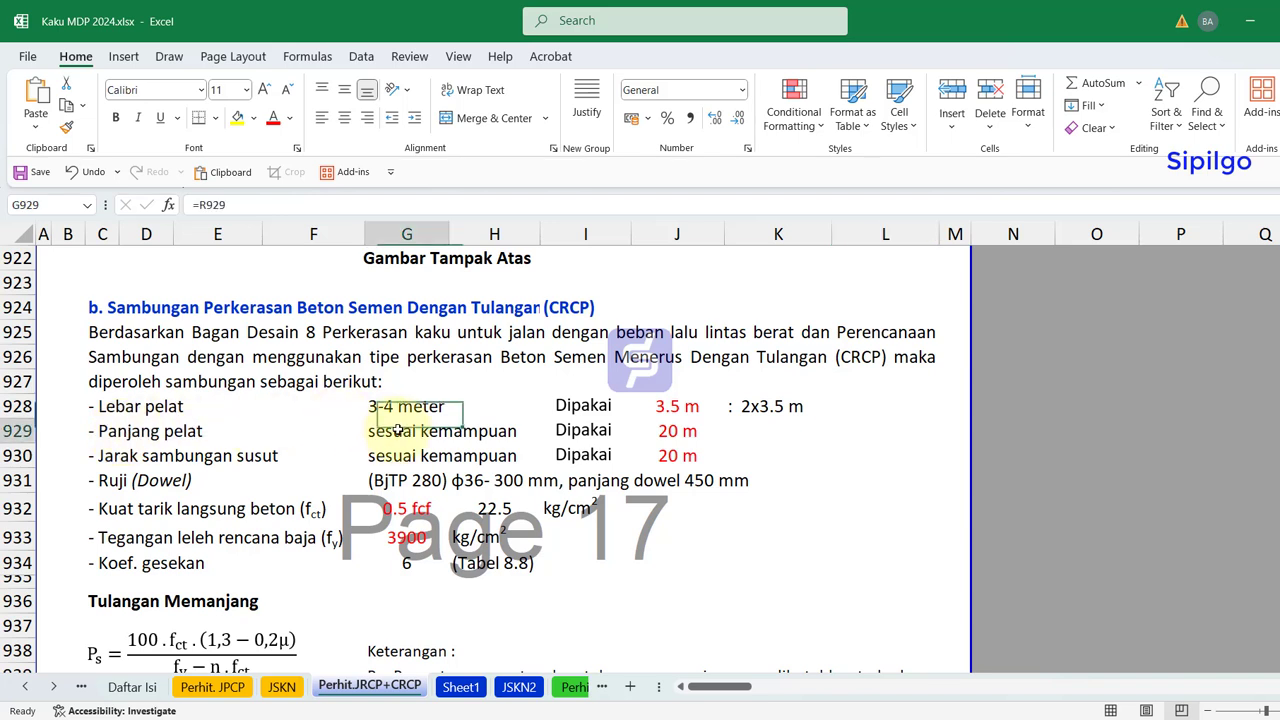
pyautogui.click(420, 431)
pyautogui.click(497, 430)
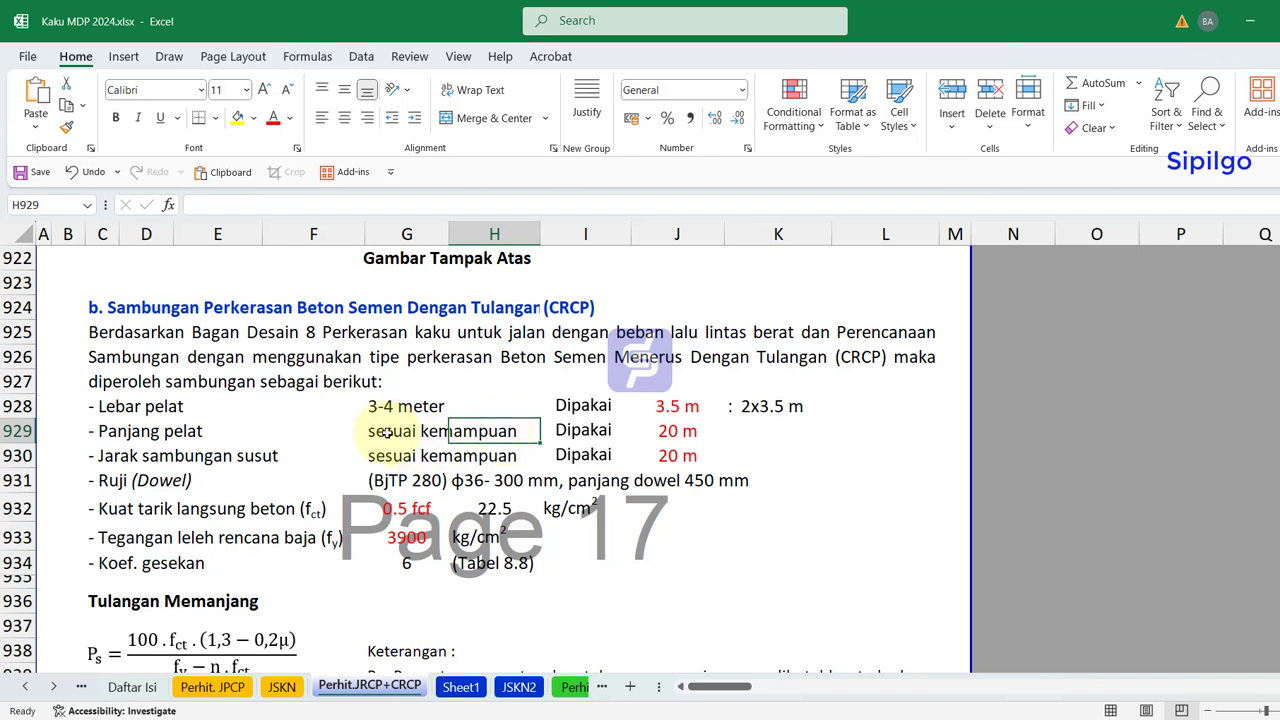
pyautogui.click(389, 432)
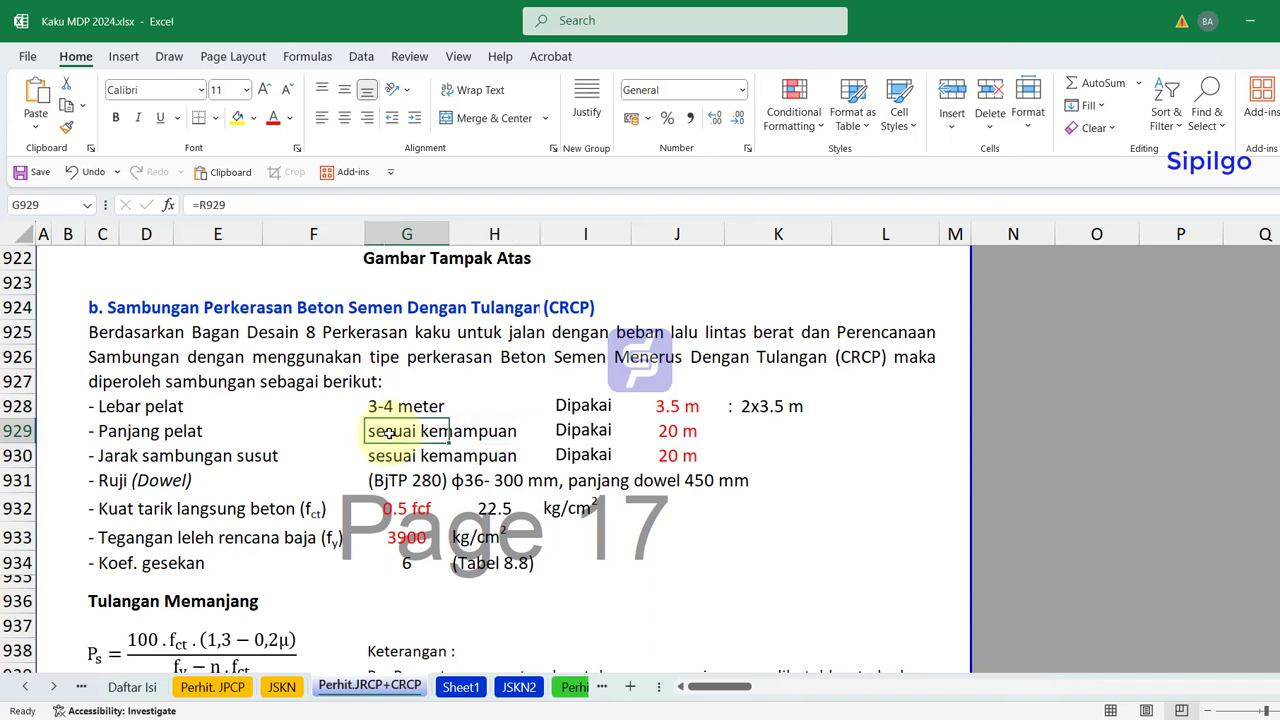
pyautogui.click(390, 458)
# - Verify the 20 m slab length and joint spacing, then the 0.5 fcf tensile strength and 3900 yield stress
pyautogui.click(702, 430)
pyautogui.click(712, 450)
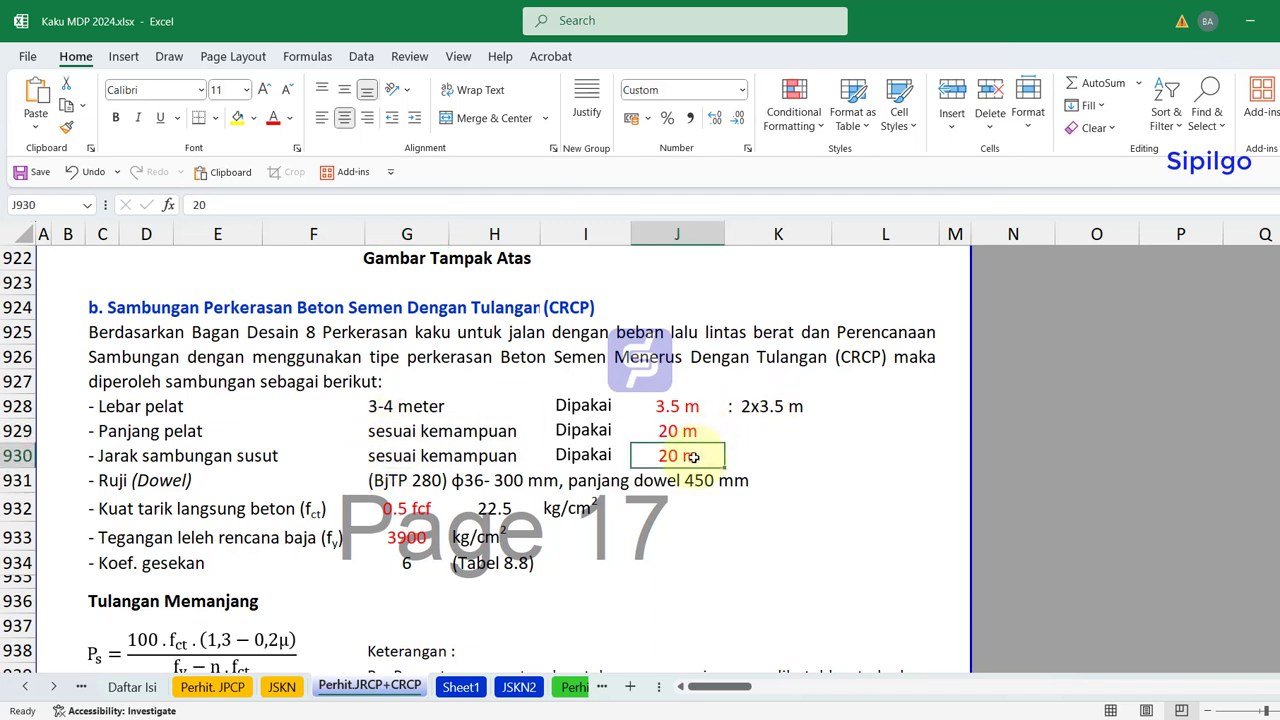
pyautogui.click(674, 432)
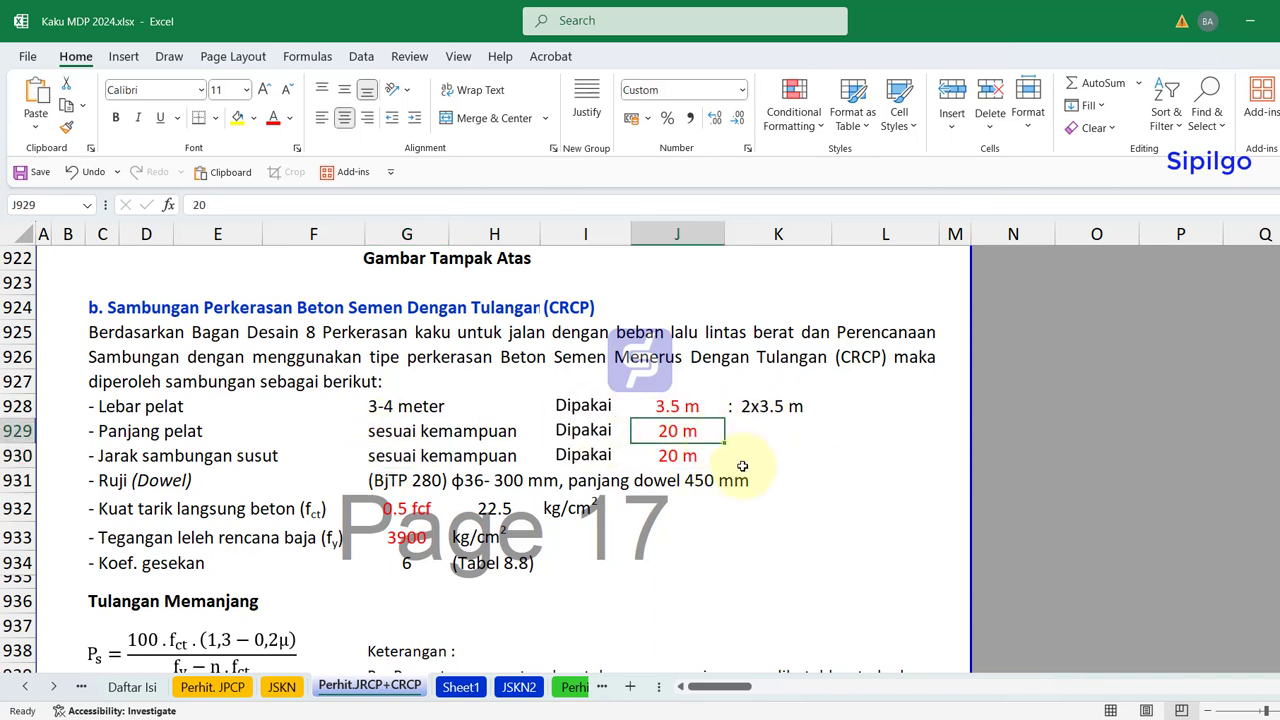
pyautogui.click(682, 458)
pyautogui.click(678, 433)
pyautogui.click(679, 458)
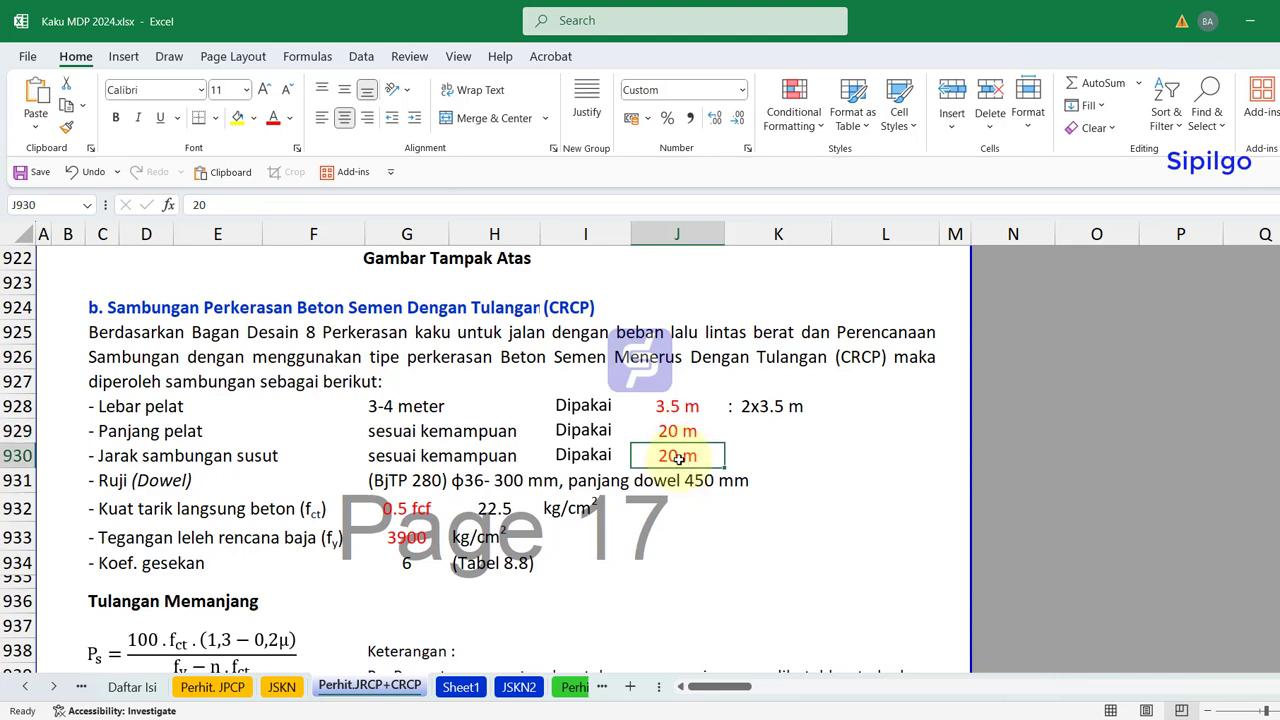
pyautogui.scroll(-1, 678, 458)
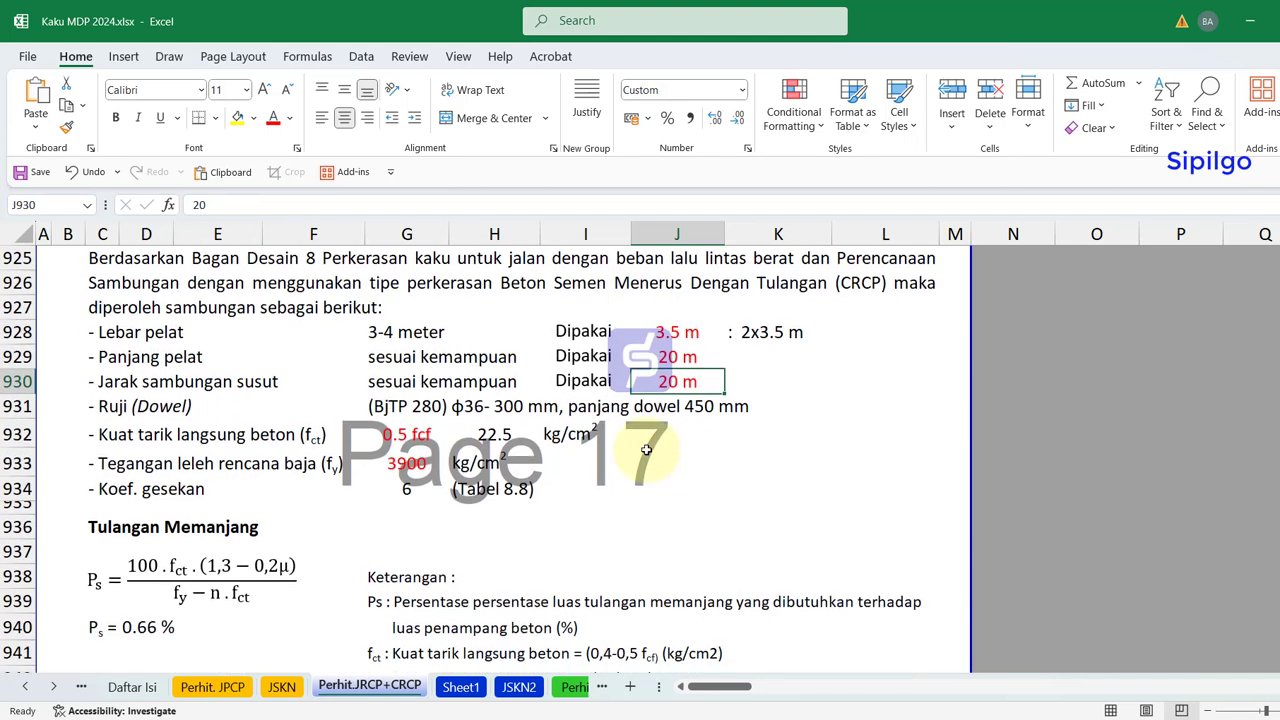
pyautogui.click(417, 433)
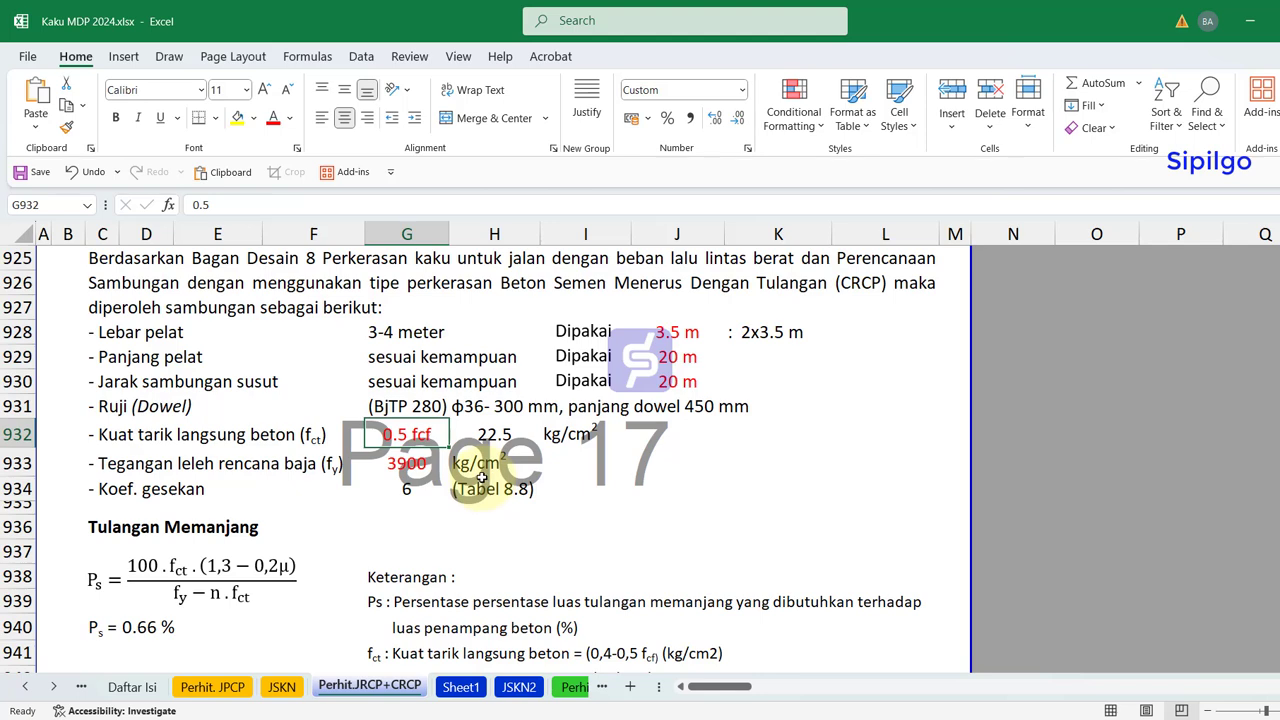
pyautogui.press('Down')
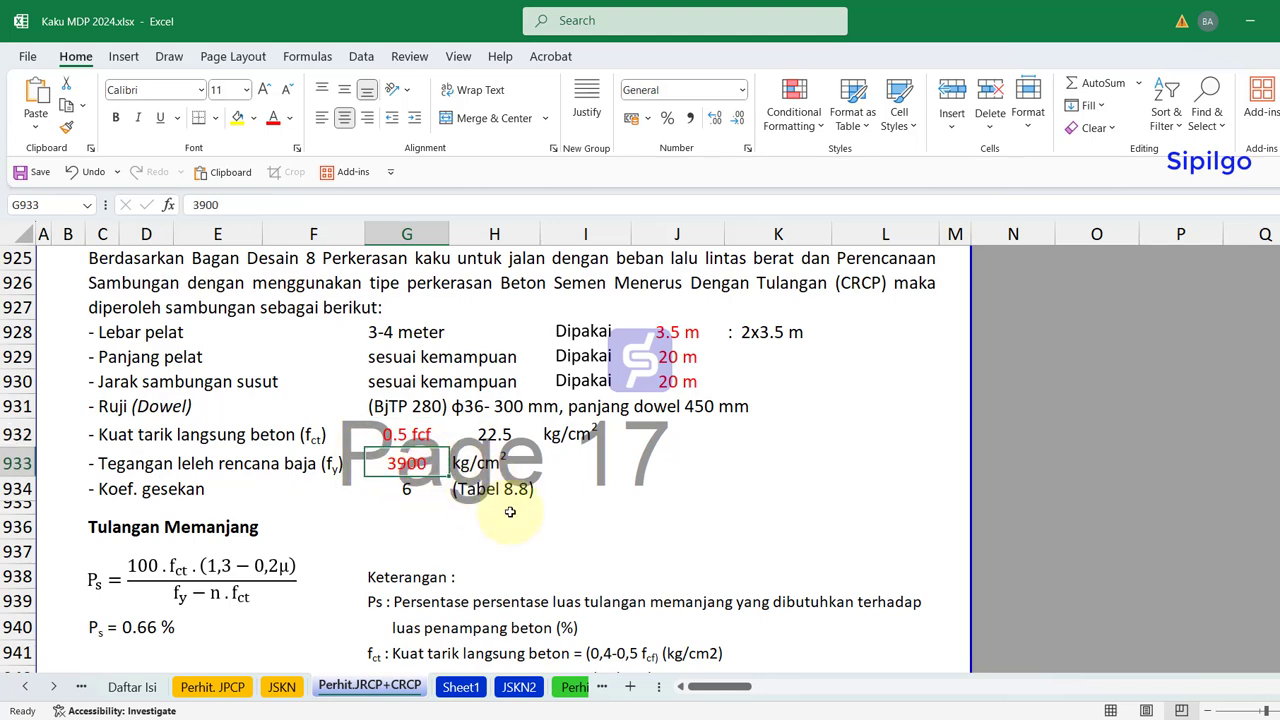
pyautogui.scroll(-1, 510, 511)
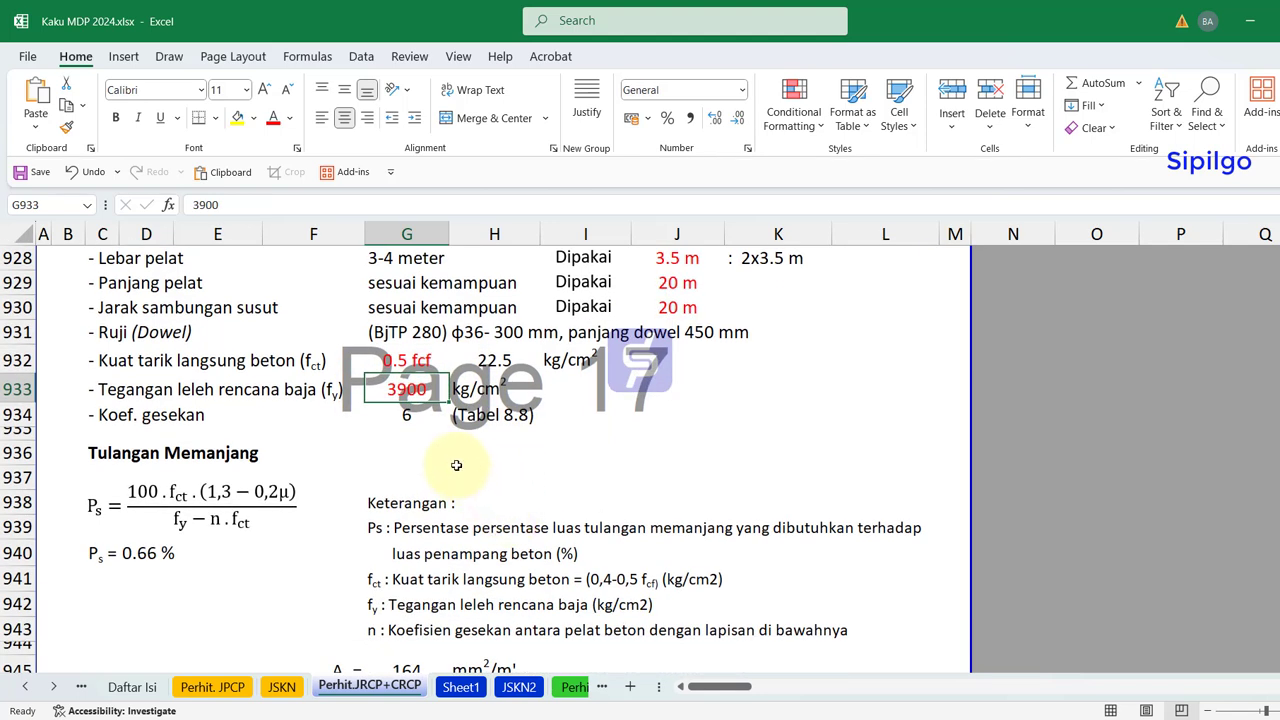
# - Review the friction coefficient 6, the As min OK check and the 16 mm bar diameter
pyautogui.press('Down')
pyautogui.scroll(-1, 477, 478)
pyautogui.scroll(-1, 477, 478)
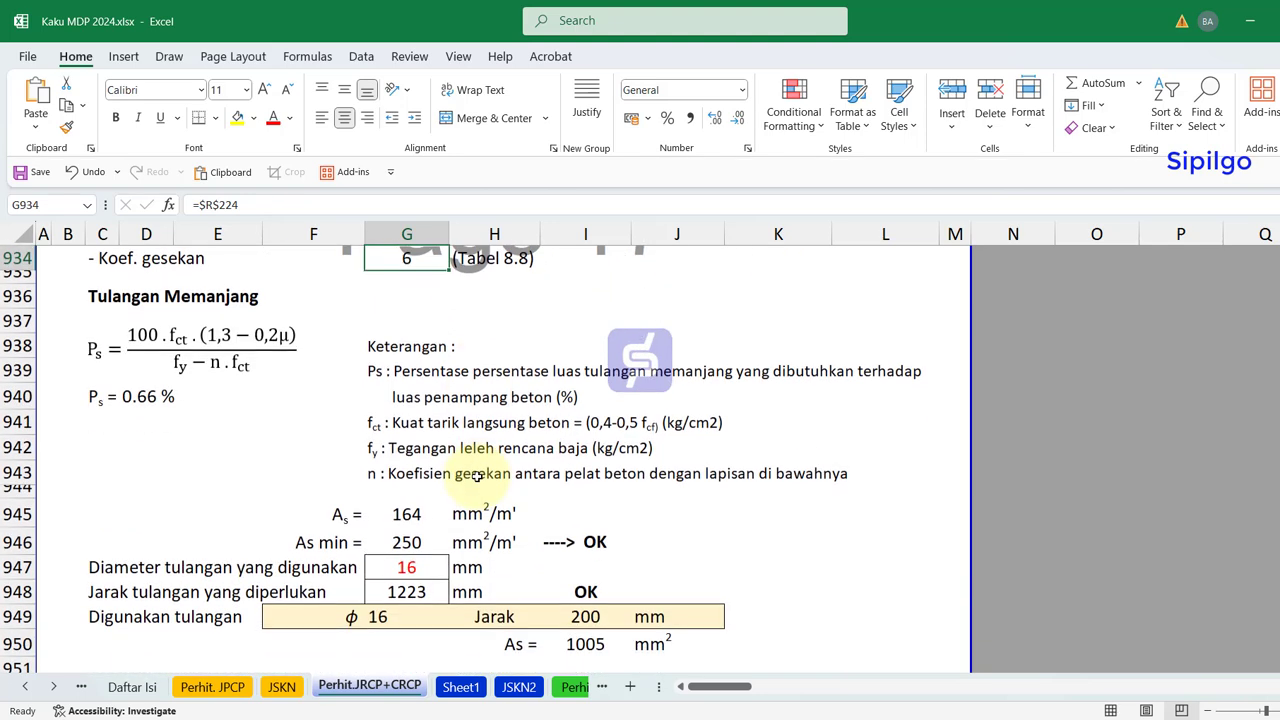
pyautogui.scroll(-1, 471, 477)
pyautogui.scroll(-1, 636, 507)
pyautogui.scroll(-1, 636, 507)
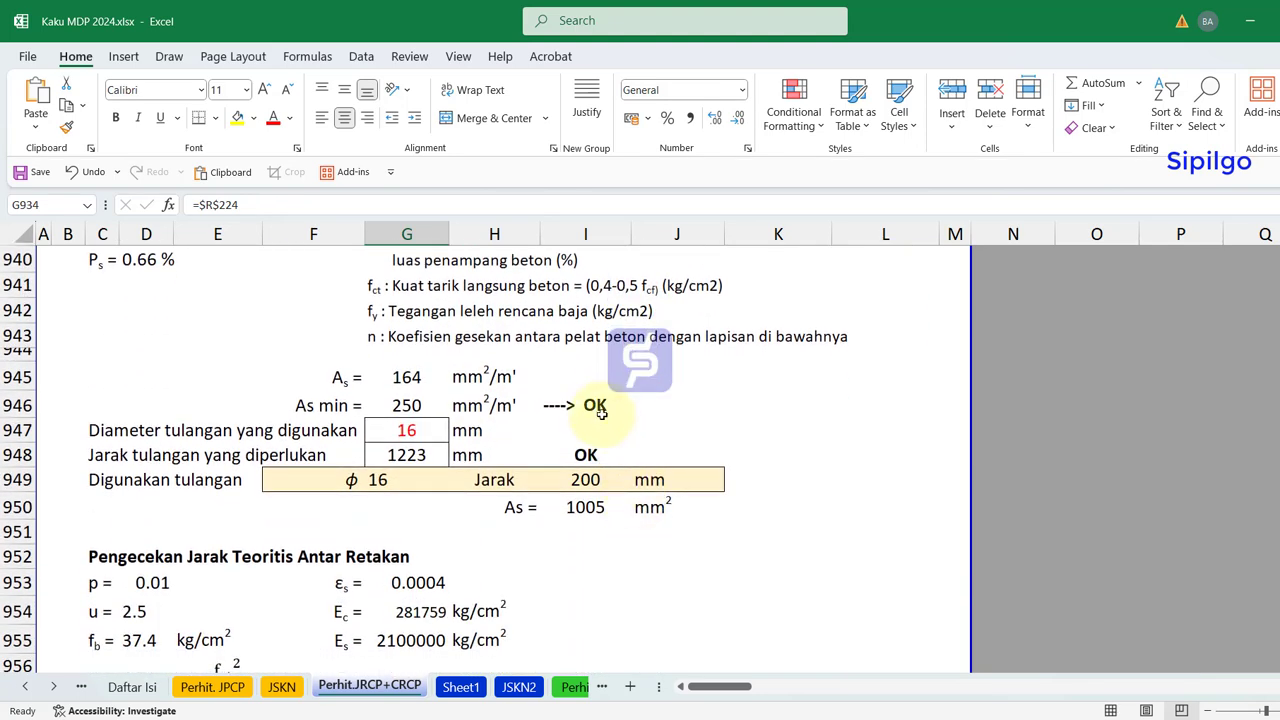
pyautogui.click(600, 408)
pyautogui.click(430, 432)
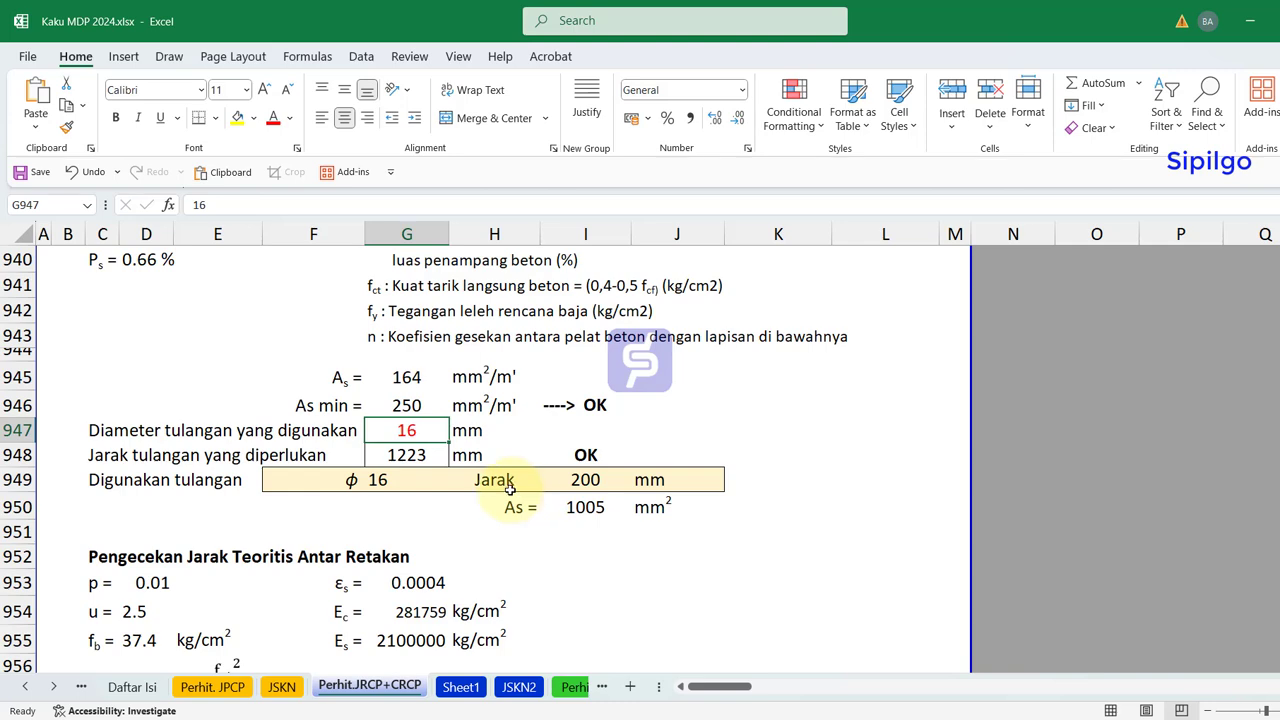
# - Inspect the crack-spacing OK formula and the 150–250 cm Kontrol Syarat criterion
pyautogui.scroll(-2, 508, 491)
pyautogui.scroll(-1, 438, 497)
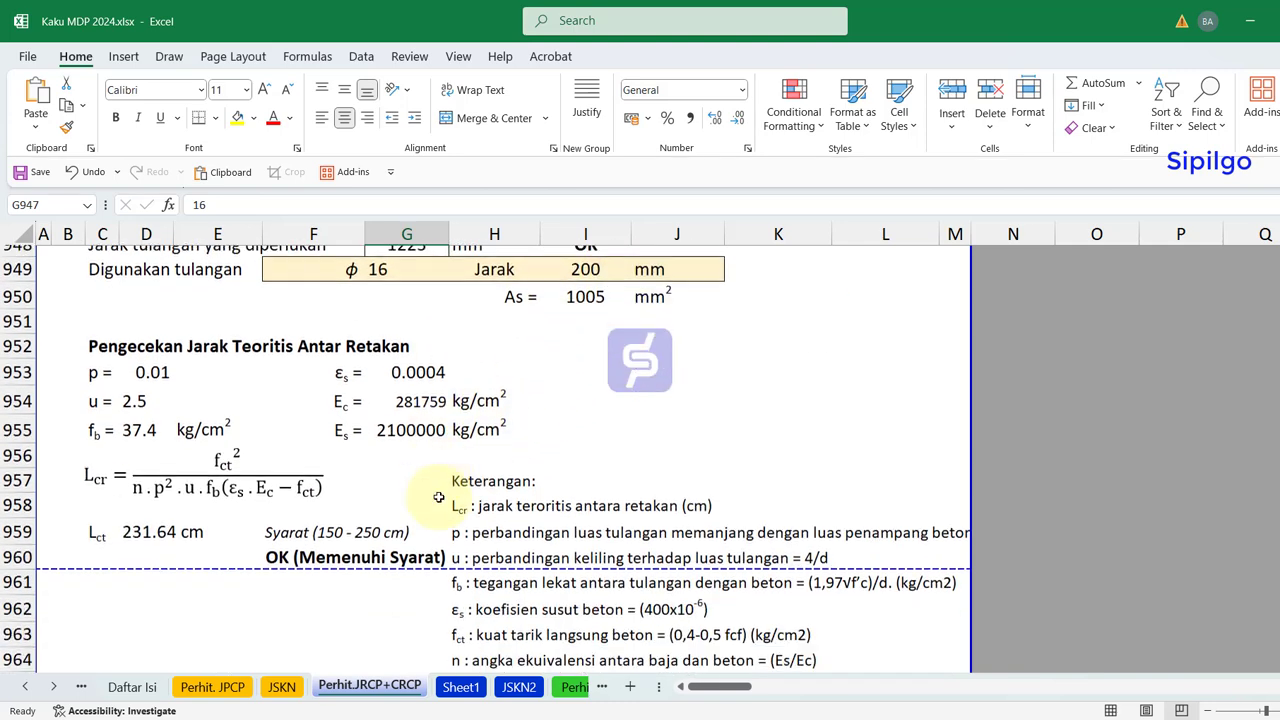
pyautogui.scroll(-1, 438, 497)
pyautogui.click(337, 474)
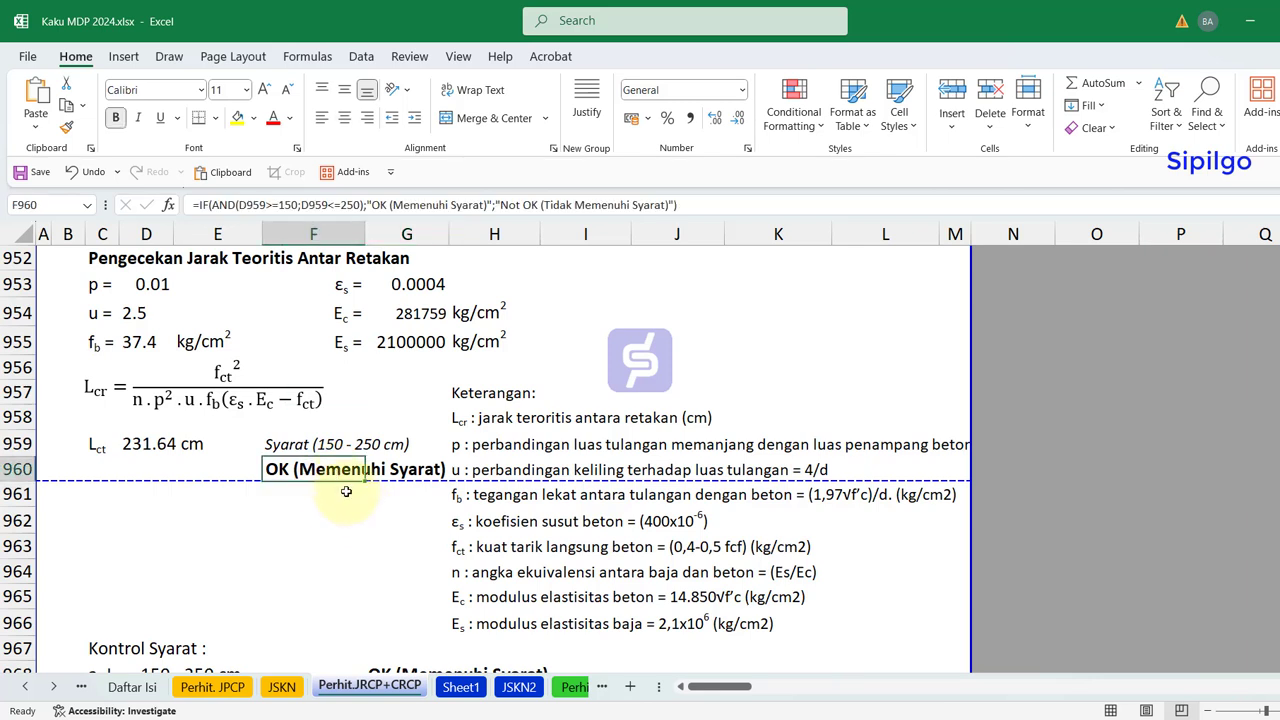
pyautogui.scroll(-1, 345, 491)
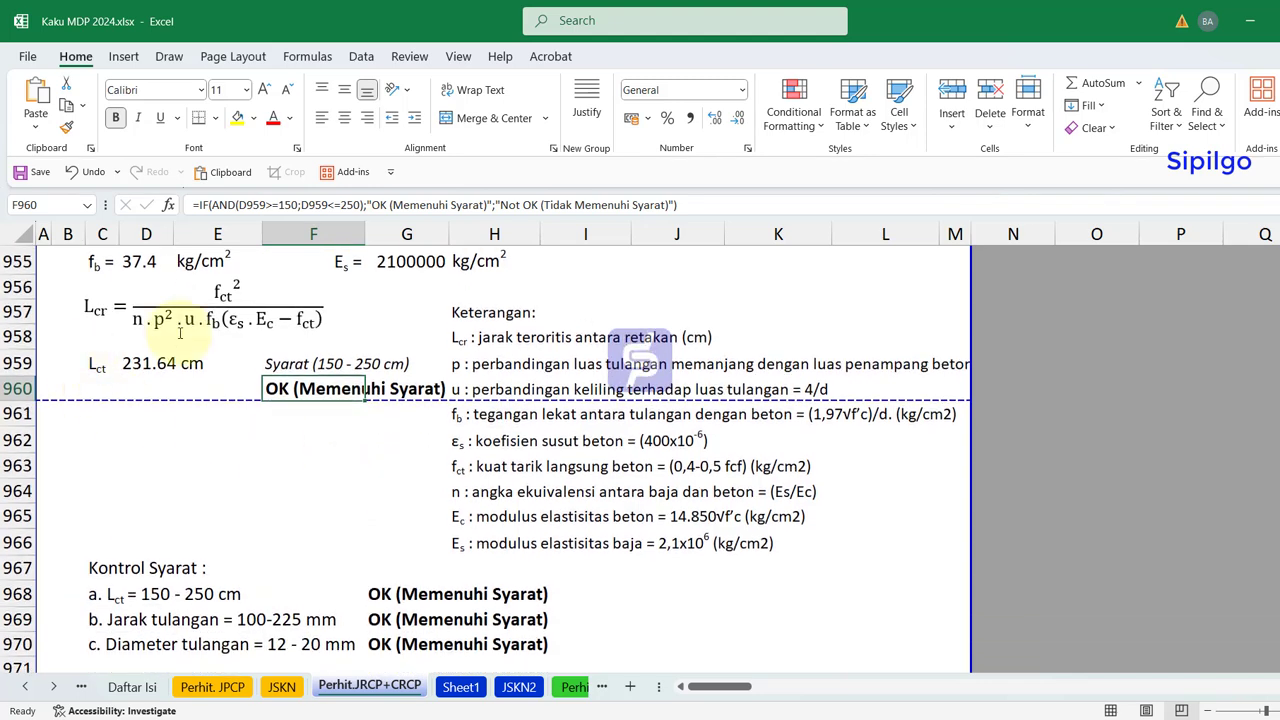
pyautogui.click(324, 538)
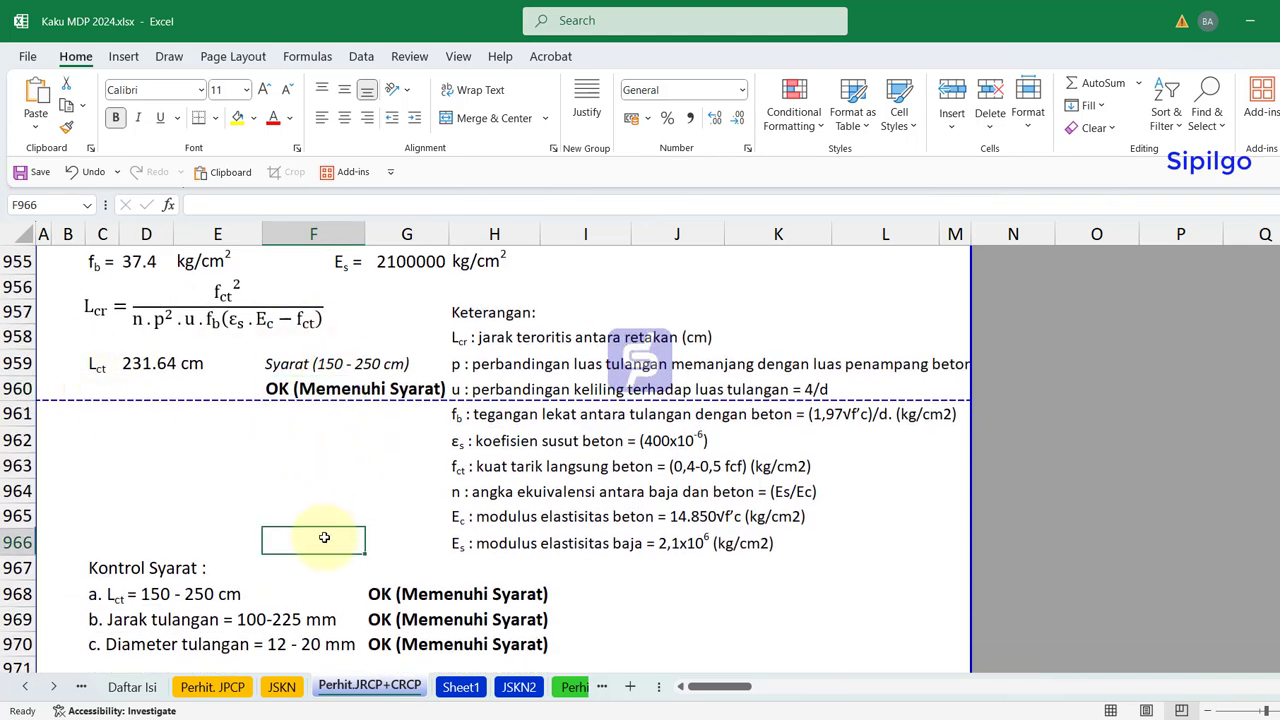
pyautogui.scroll(-1, 324, 536)
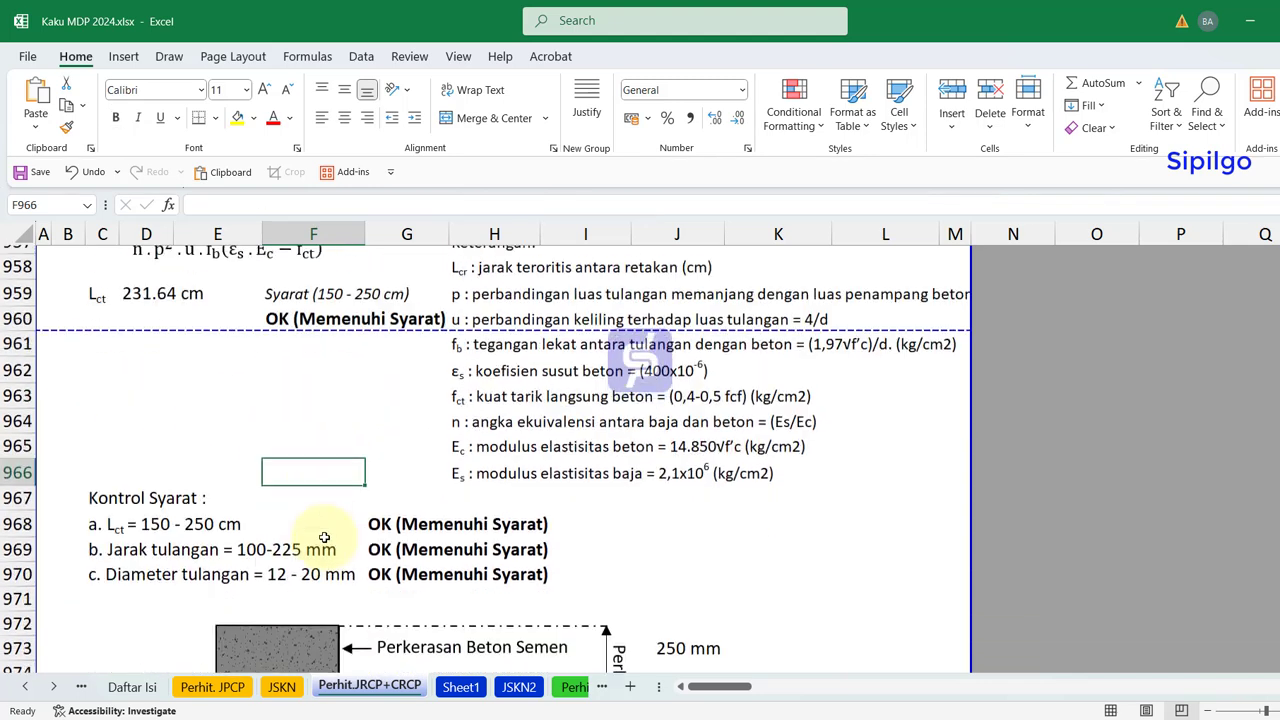
pyautogui.click(103, 490)
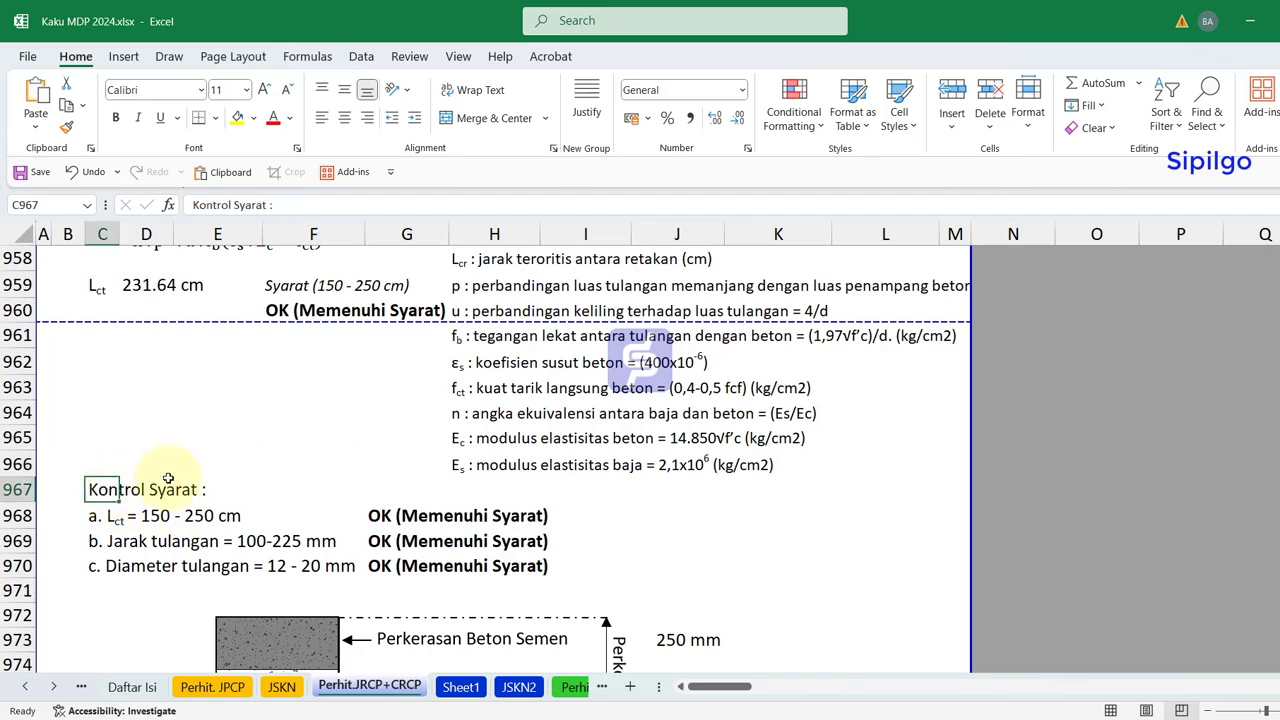
pyautogui.click(112, 515)
pyautogui.click(208, 468)
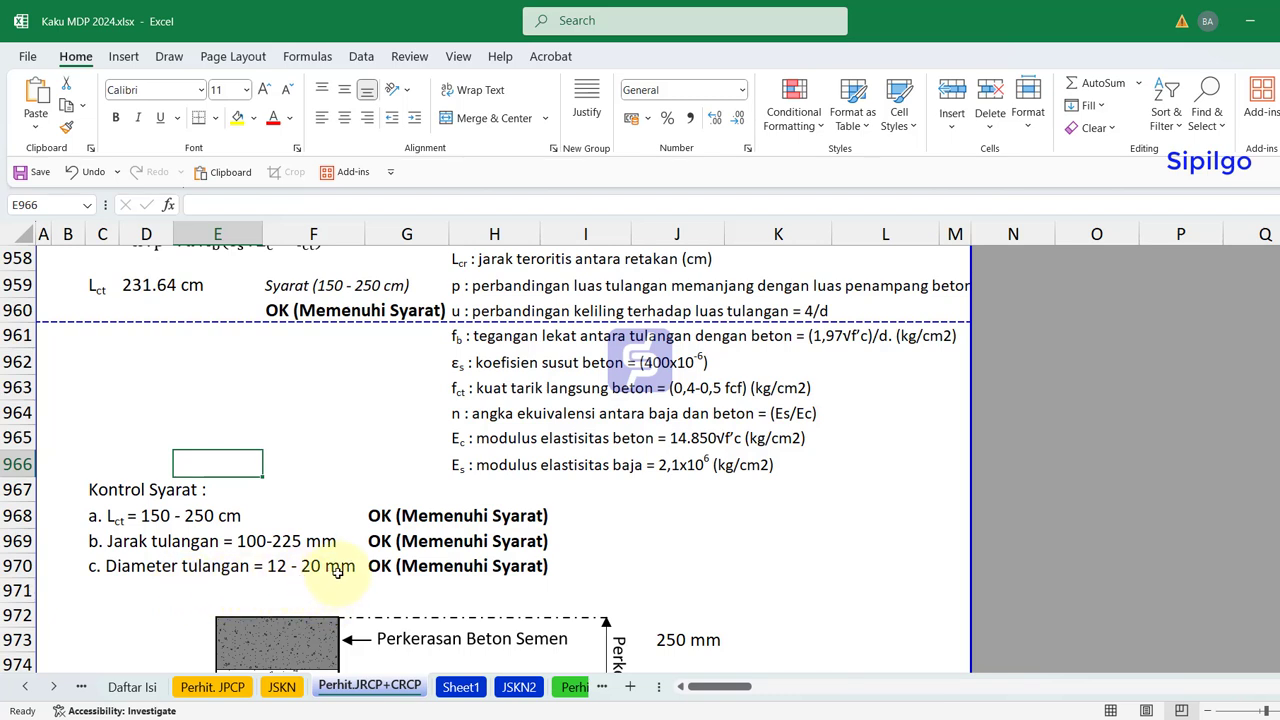
# - Select the three Kontrol Syarat OK results and inspect the first one's formula
pyautogui.click(715, 559)
pyautogui.moveTo(385, 516); pyautogui.dragTo(400, 566)
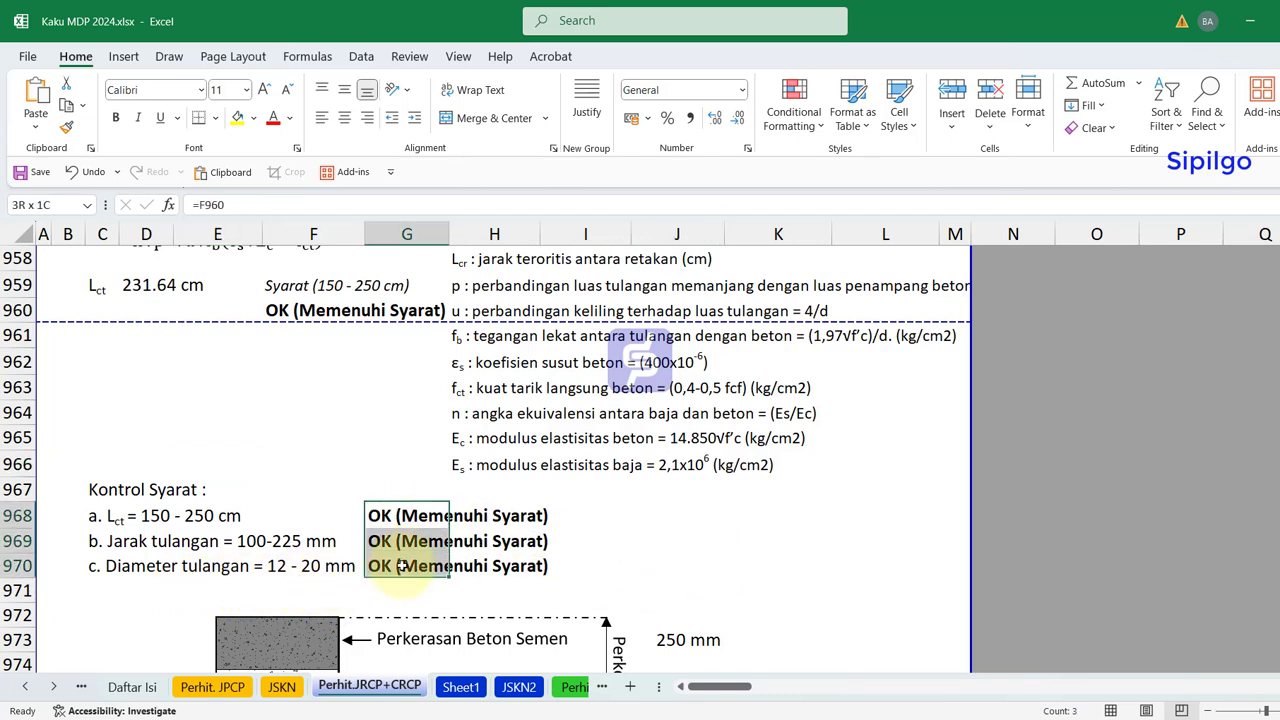
pyautogui.click(383, 518)
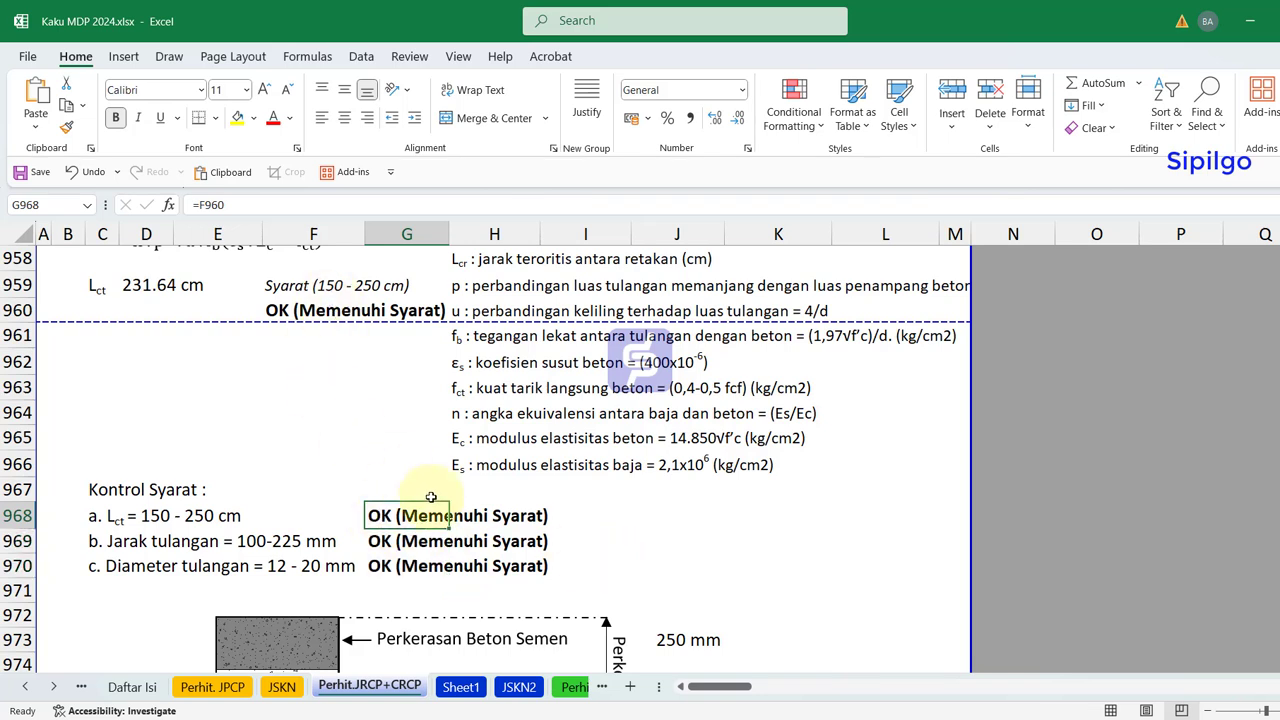
pyautogui.click(633, 540)
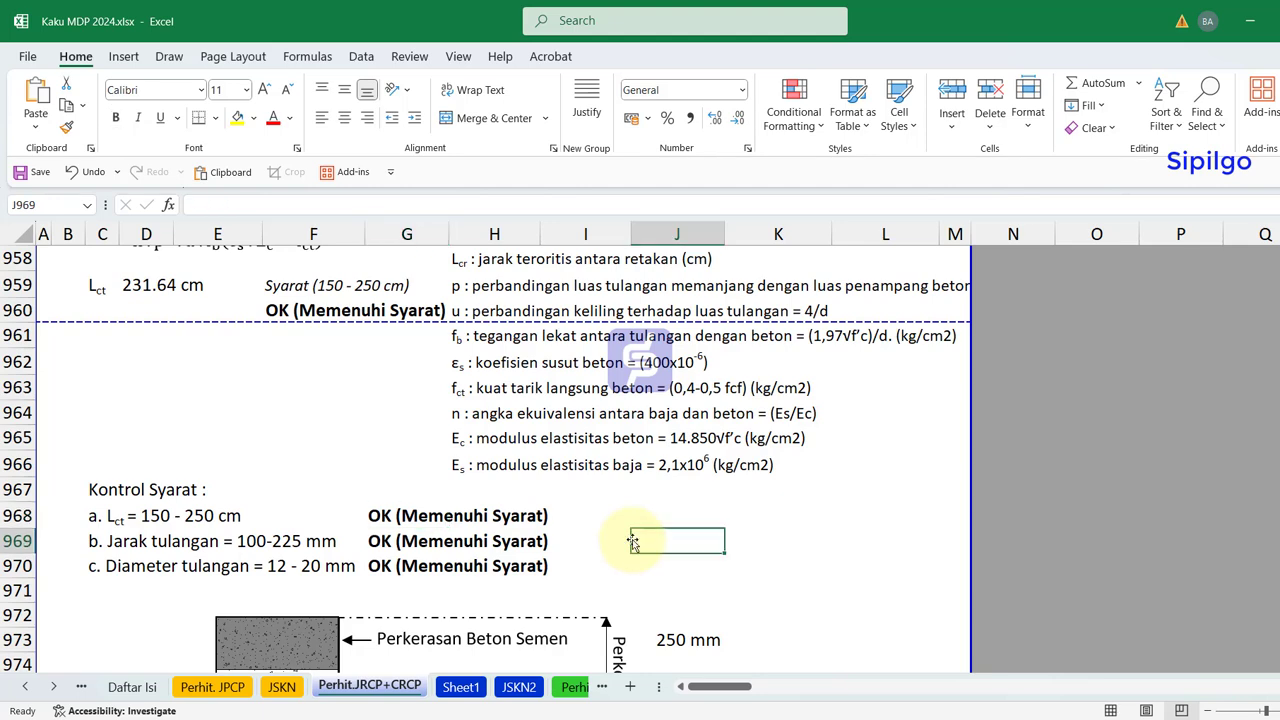
# - Confirm the layer thicknesses total 650 mm and bring the Gambar Tampak Atas drawing into view
pyautogui.scroll(-1, 632, 541)
pyautogui.scroll(-3, 486, 523)
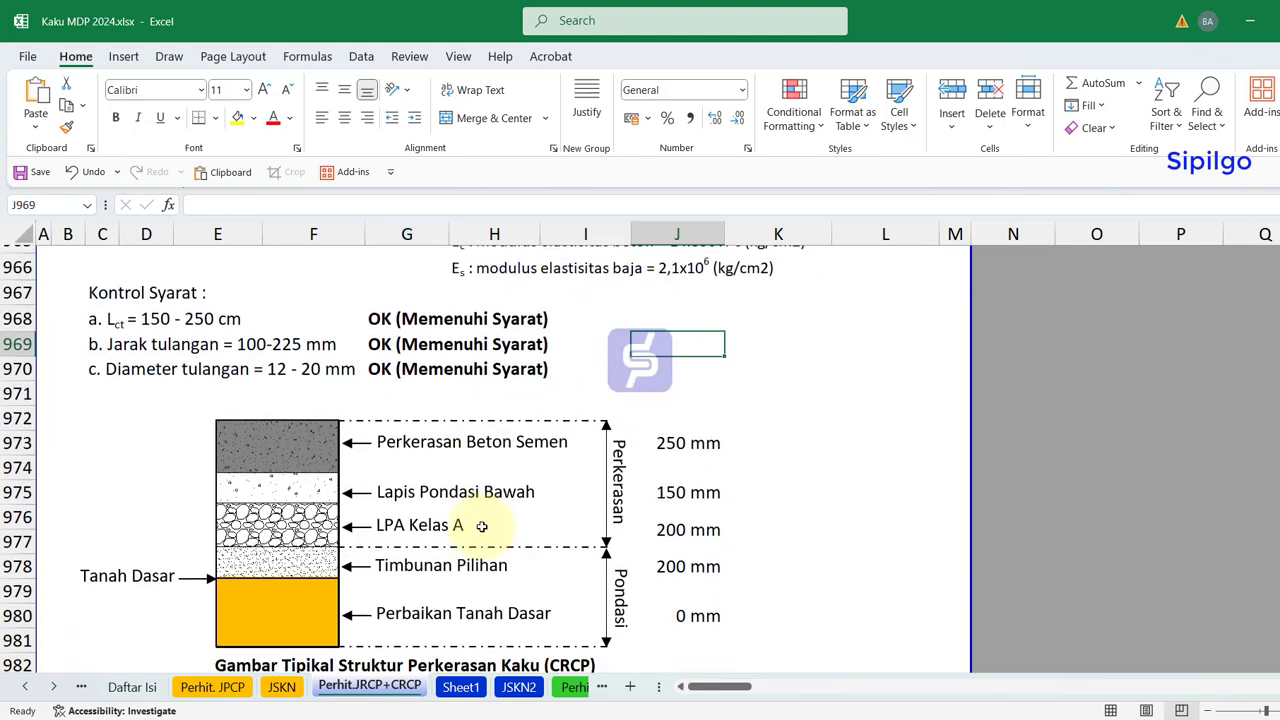
pyautogui.moveTo(672, 332); pyautogui.dragTo(694, 506)
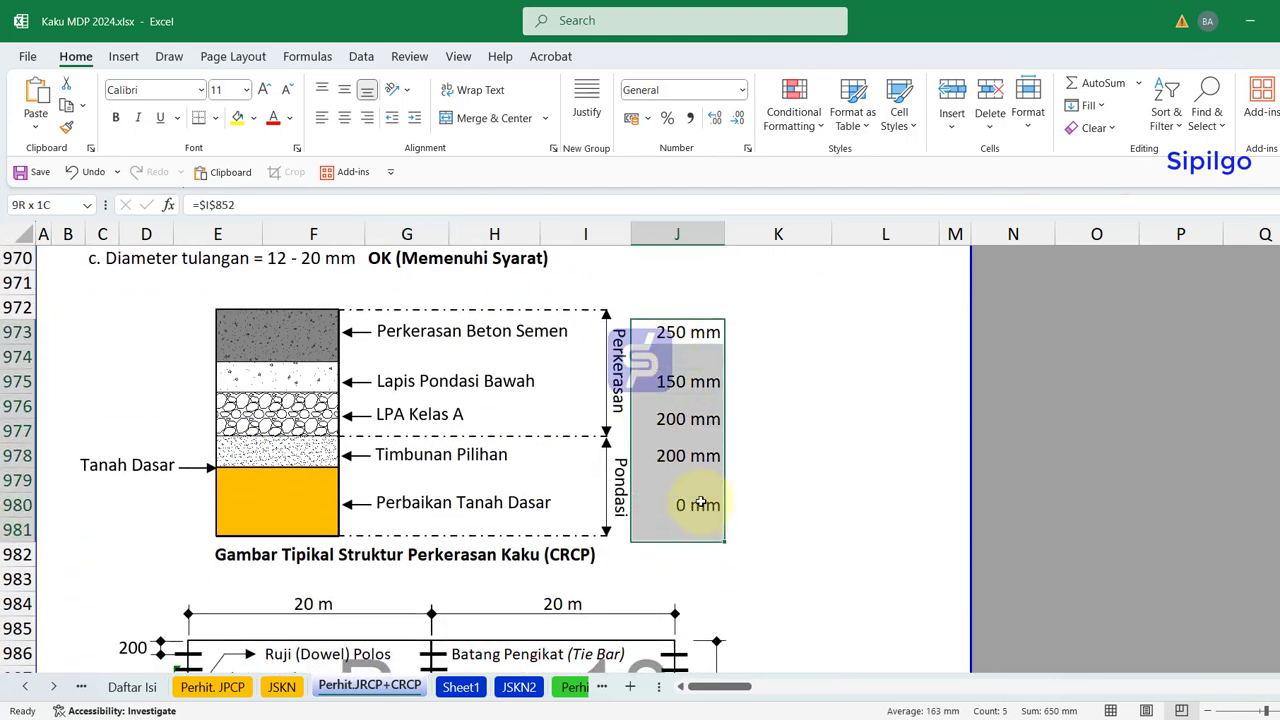
pyautogui.scroll(-4, 694, 506)
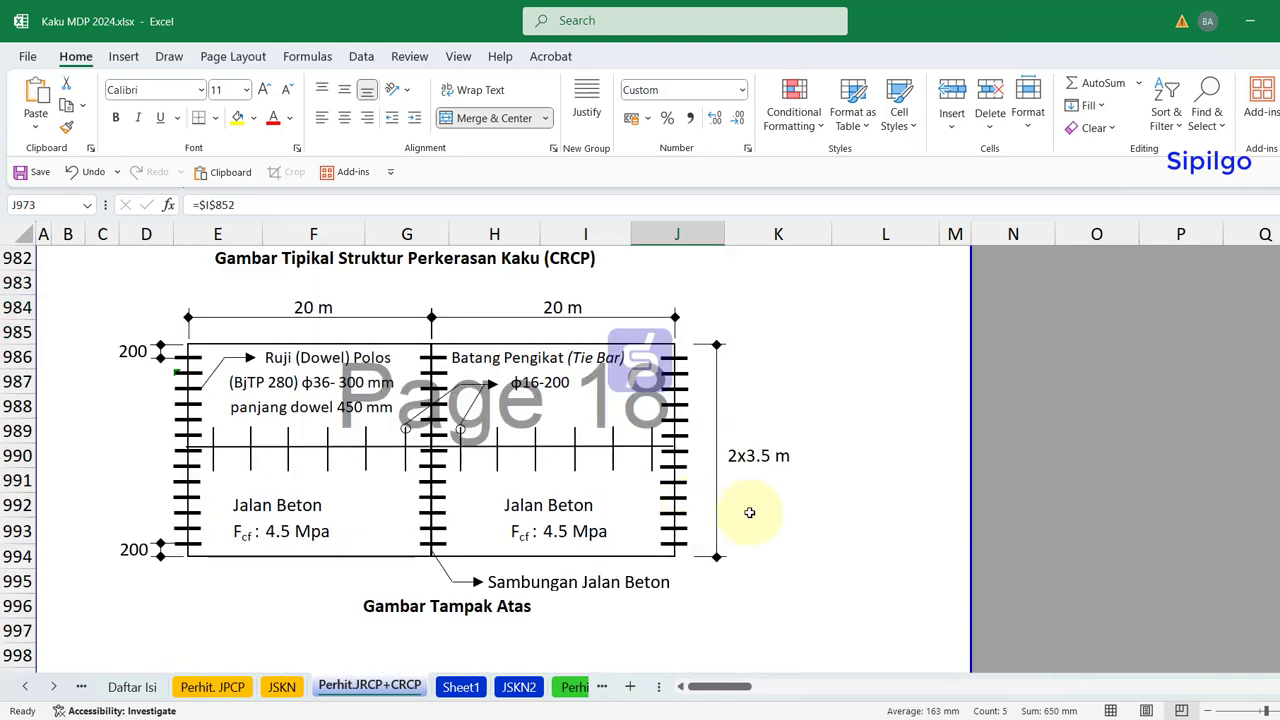
pyautogui.click(829, 536)
pyautogui.click(498, 643)
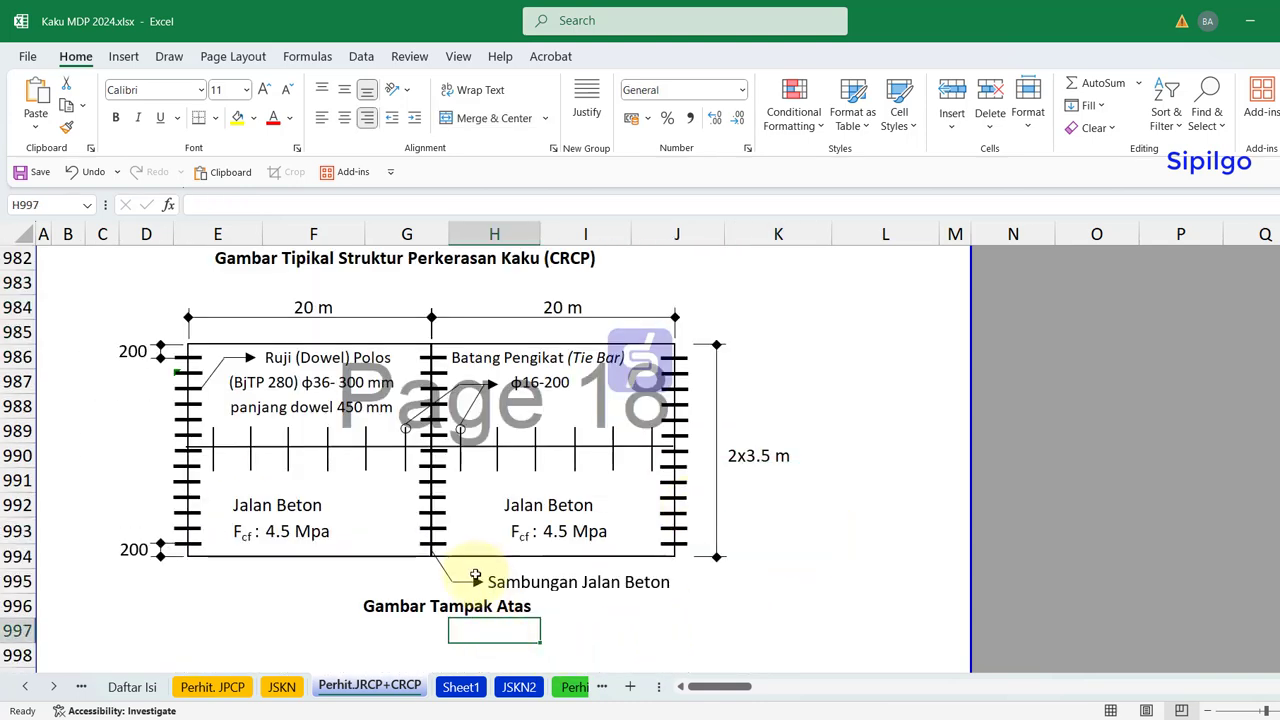
pyautogui.scroll(-2, 474, 570)
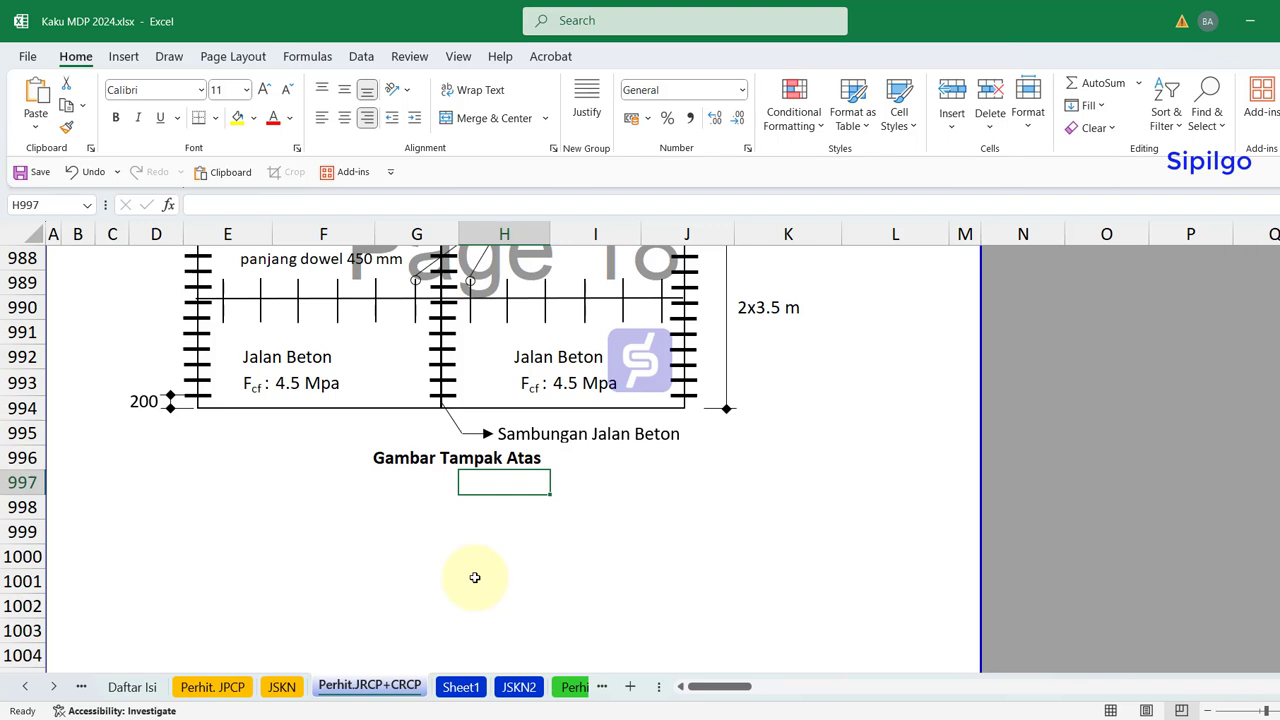